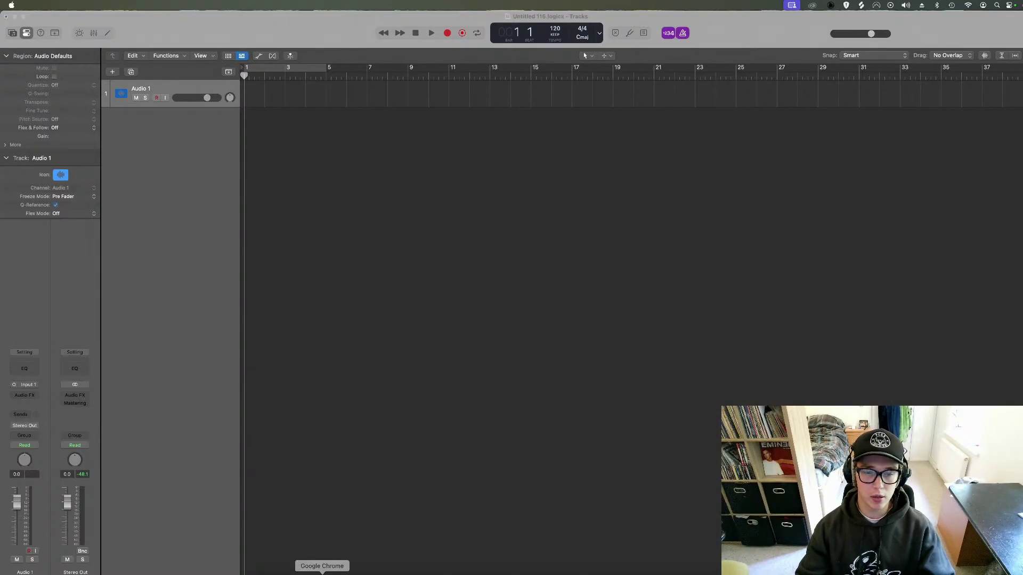
# Switch to Chrome, shuffle Samplette's random tracks until Quiet Night Of Quiet Stars loads, and pause it.
pyautogui.click(323, 566)
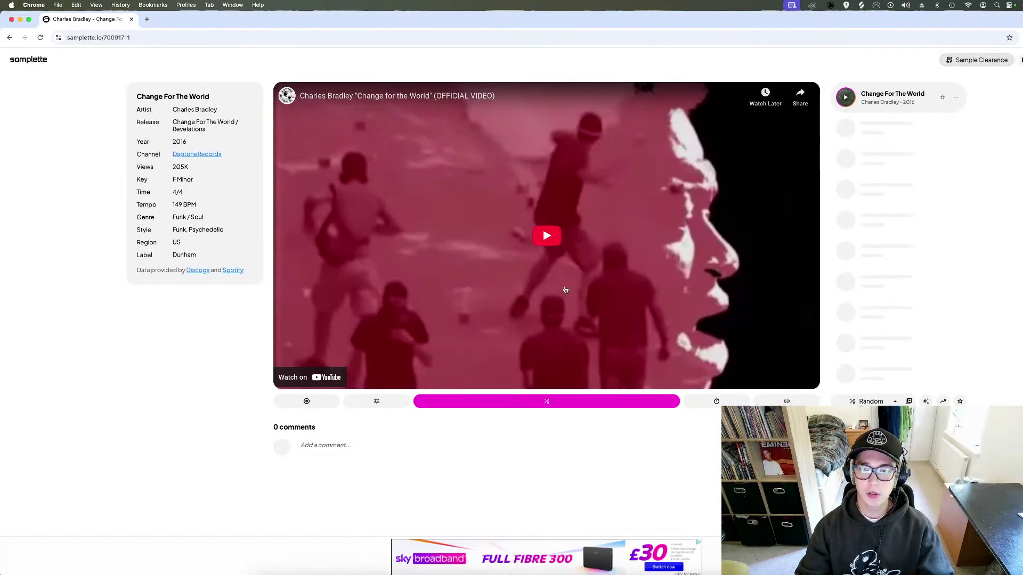
pyautogui.click(557, 404)
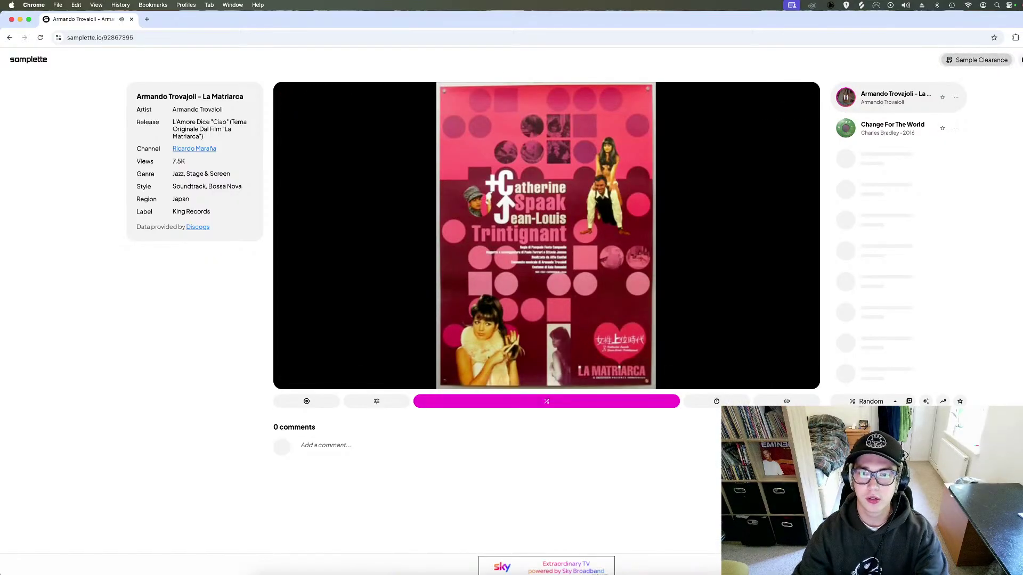
pyautogui.click(547, 403)
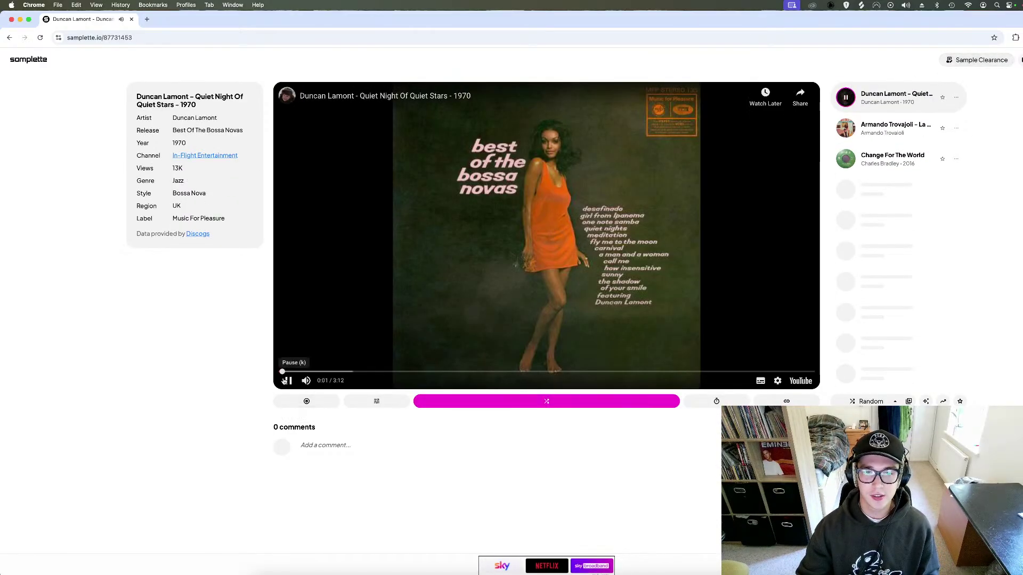
pyautogui.click(288, 381)
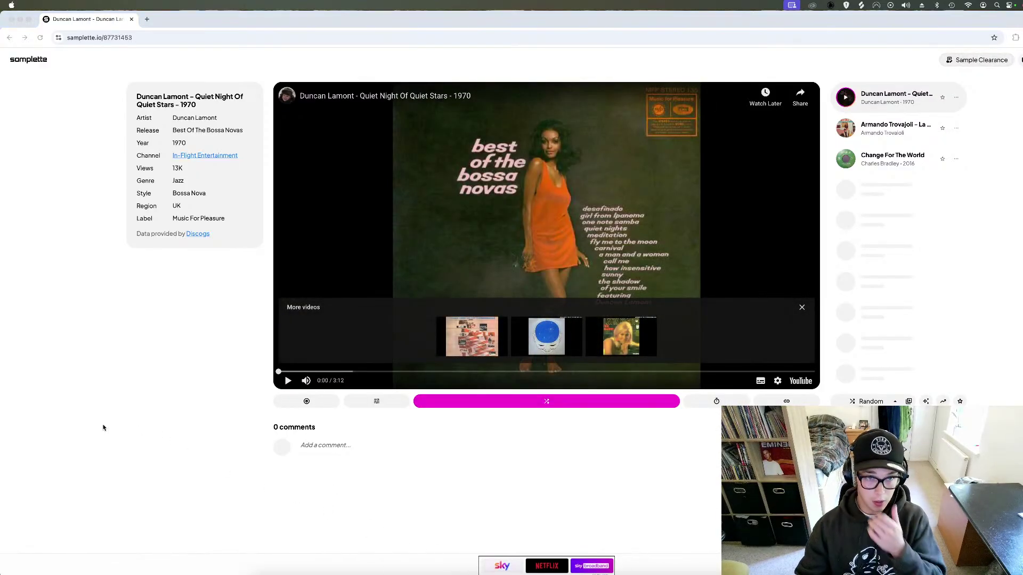
# Audition the opening of Quiet Night Of Quiet Stars on Samplette and pause it.
pyautogui.click(434, 271)
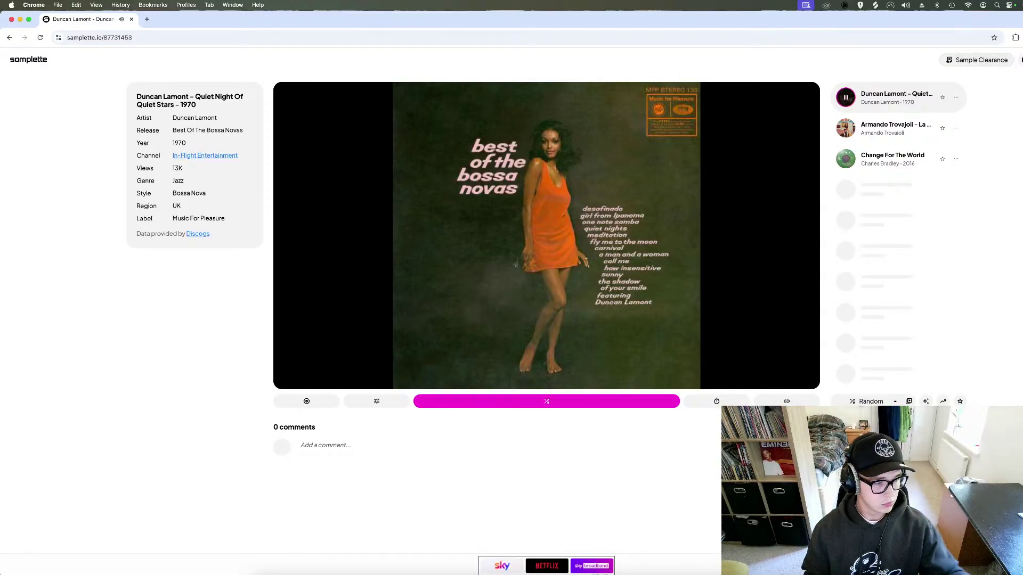
pyautogui.click(467, 572)
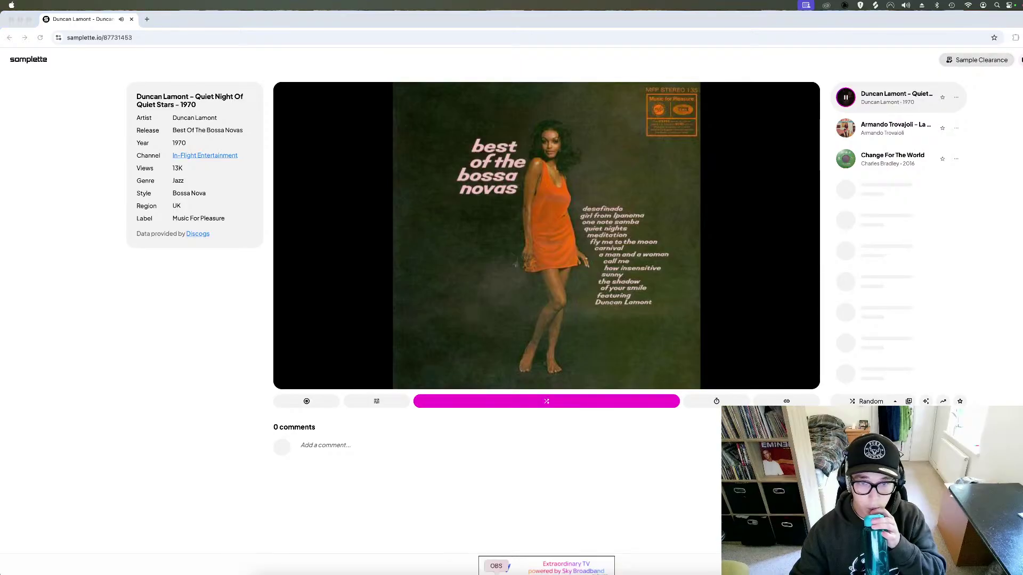
pyautogui.click(64, 354)
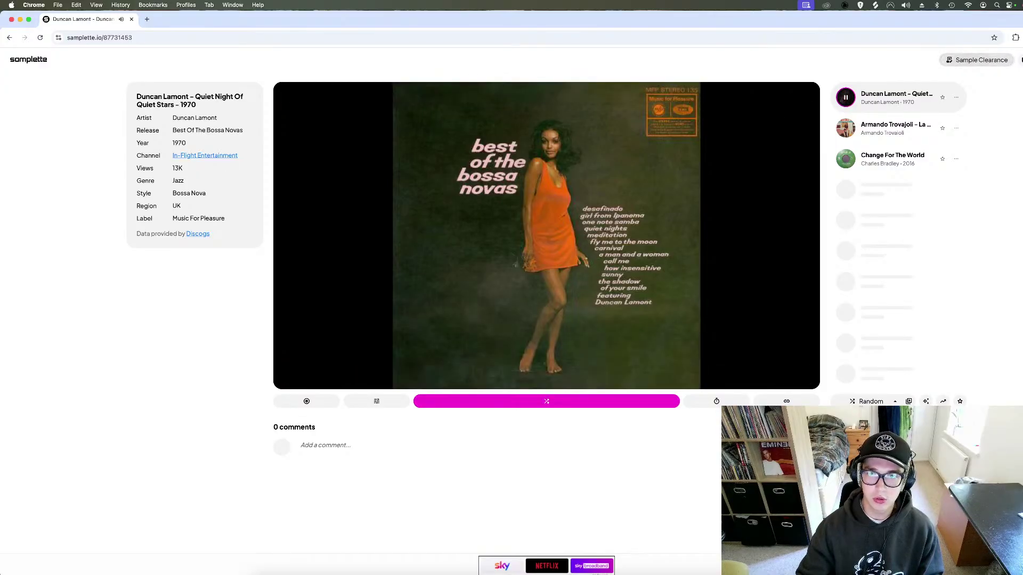
pyautogui.click(563, 205)
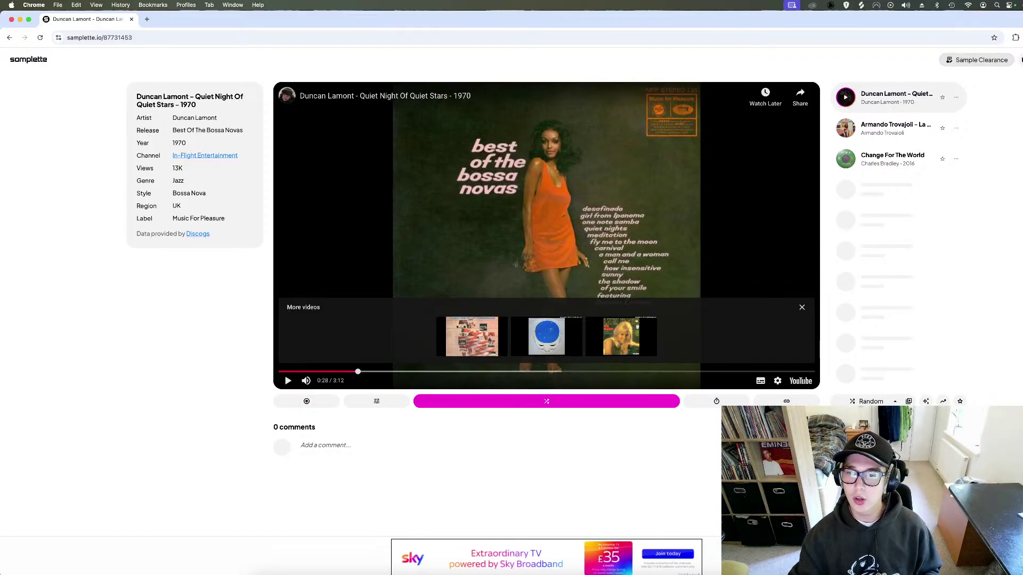
# Search the web for "youtube mp3" in a new browser tab.
pyautogui.click(147, 19)
pyautogui.write('youtube conv')
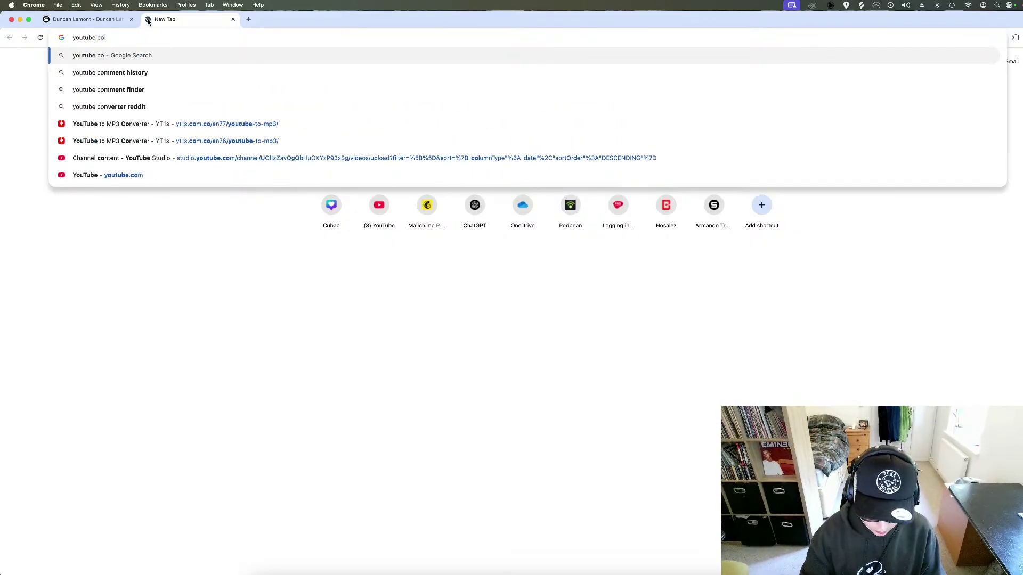
pyautogui.press('BackSpace')
pyautogui.press('BackSpace')
pyautogui.press('BackSpace')
pyautogui.press('BackSpace')
pyautogui.write('mp3')
pyautogui.press('Return')
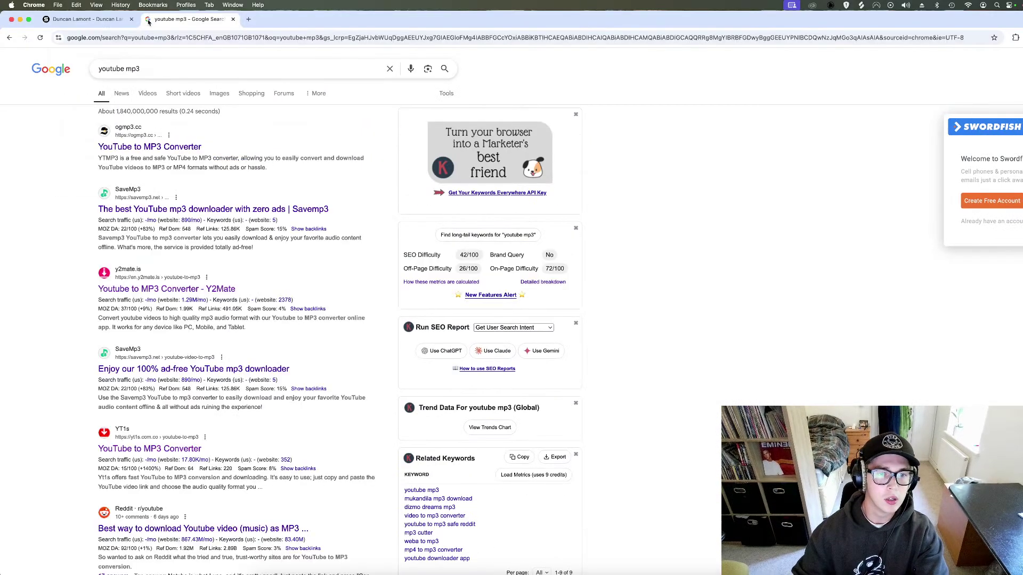
# Open the YT1s YouTube to MP3 converter from the search results.
pyautogui.click(193, 289)
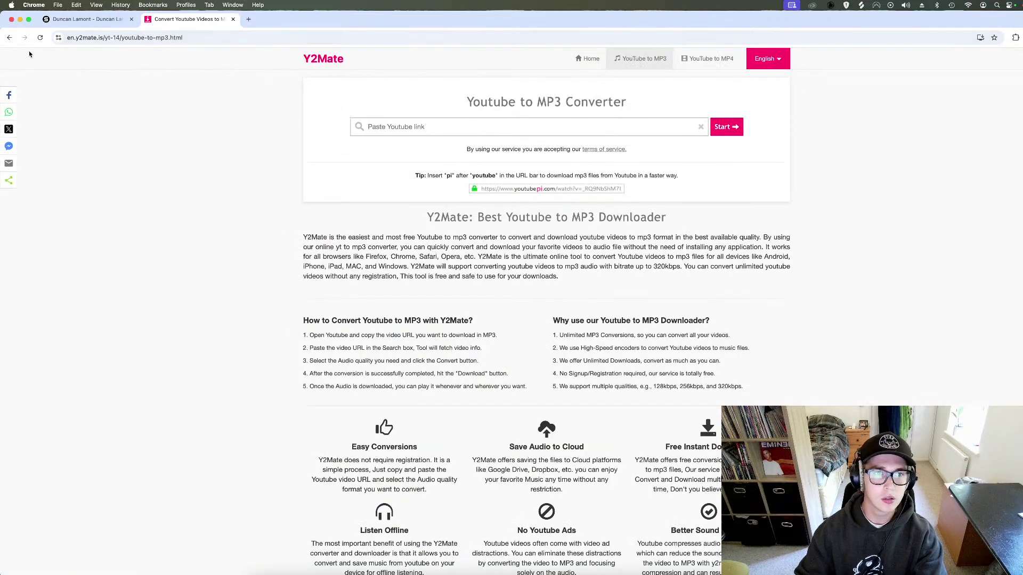
pyautogui.click(9, 39)
pyautogui.click(171, 452)
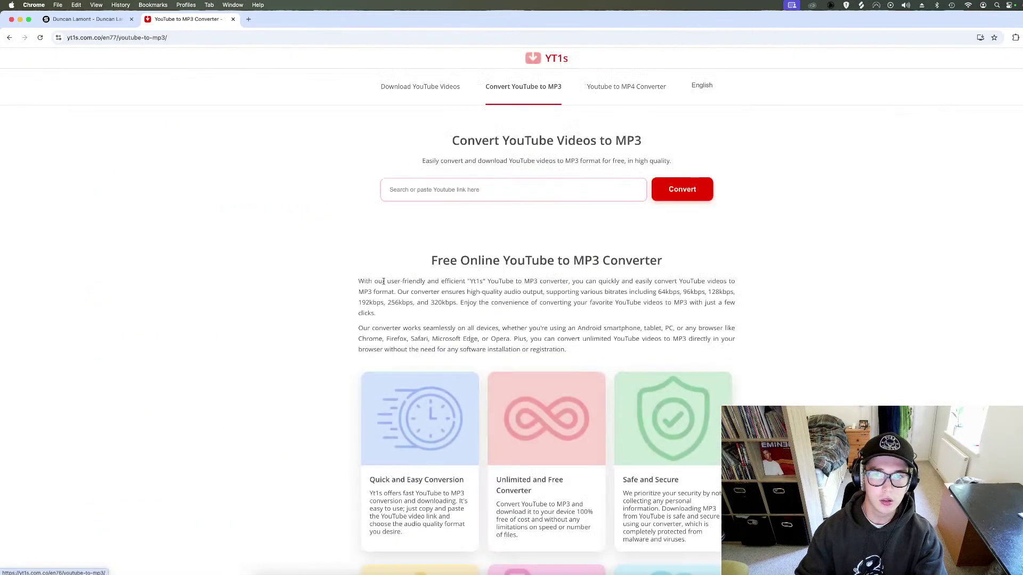
# Paste the copied video link into the converter and request the 320kbps MP3, closing the advertising tab.
pyautogui.rightClick(431, 190)
pyautogui.click(445, 250)
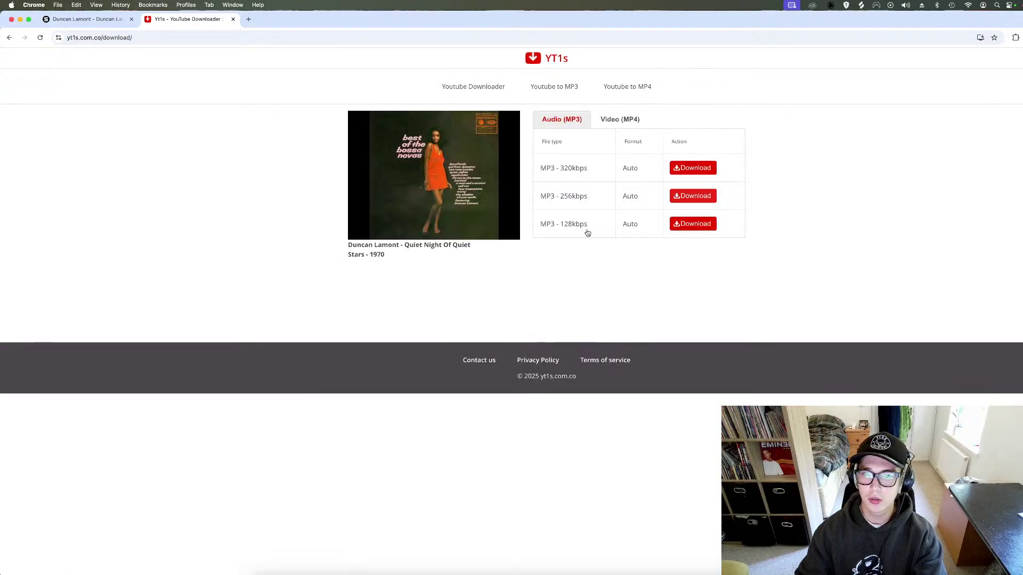
pyautogui.click(695, 173)
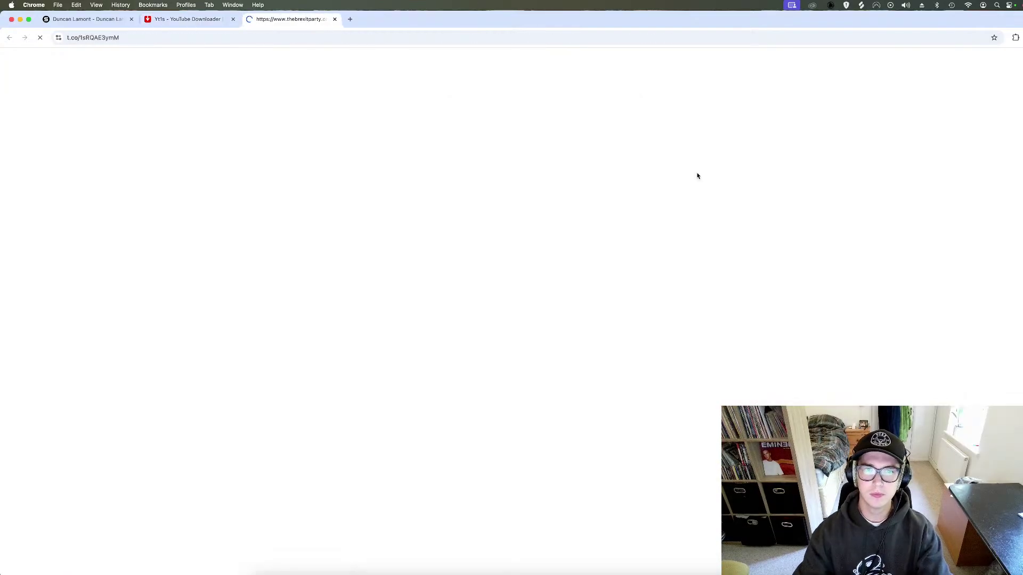
pyautogui.click(334, 19)
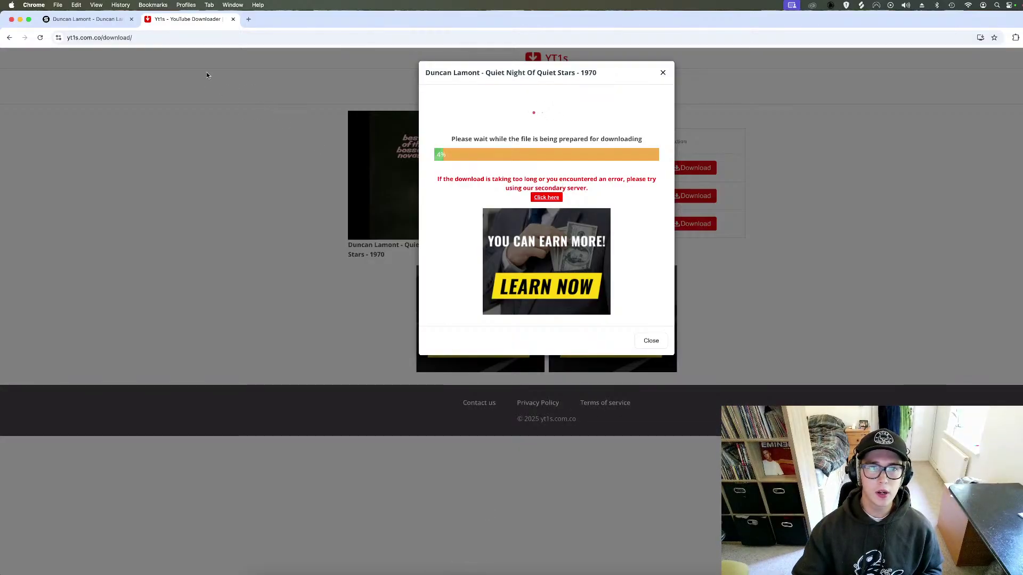
# Return to the Samplette page and listen to more of the track while the MP3 is being prepared.
pyautogui.click(99, 20)
pyautogui.press('space')
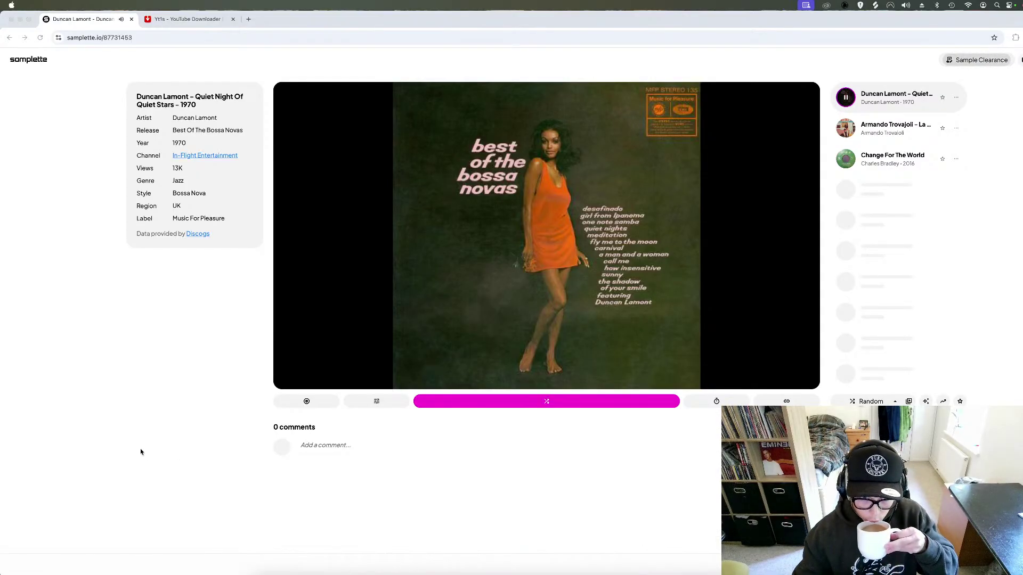
pyautogui.click(123, 439)
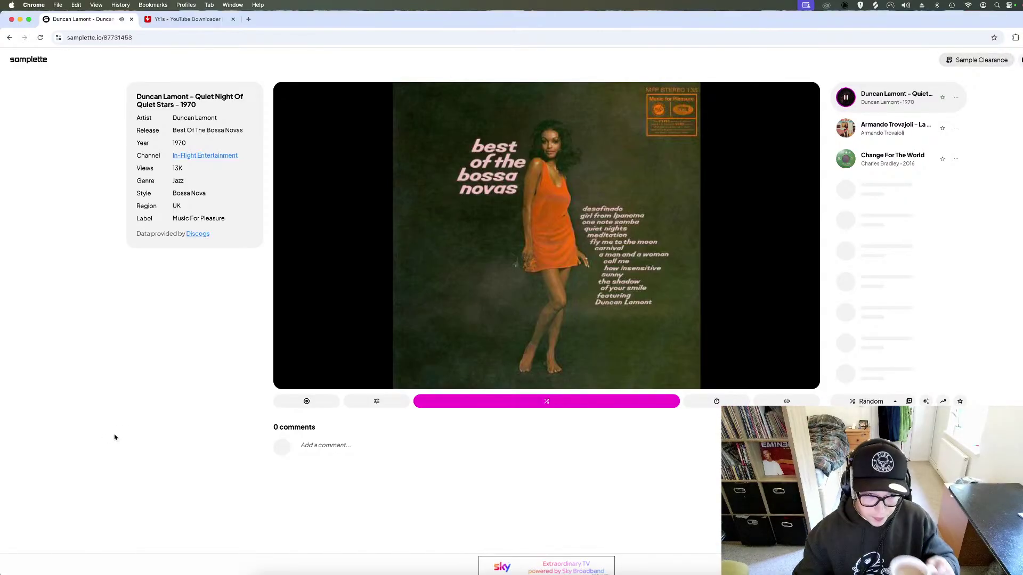
pyautogui.click(533, 303)
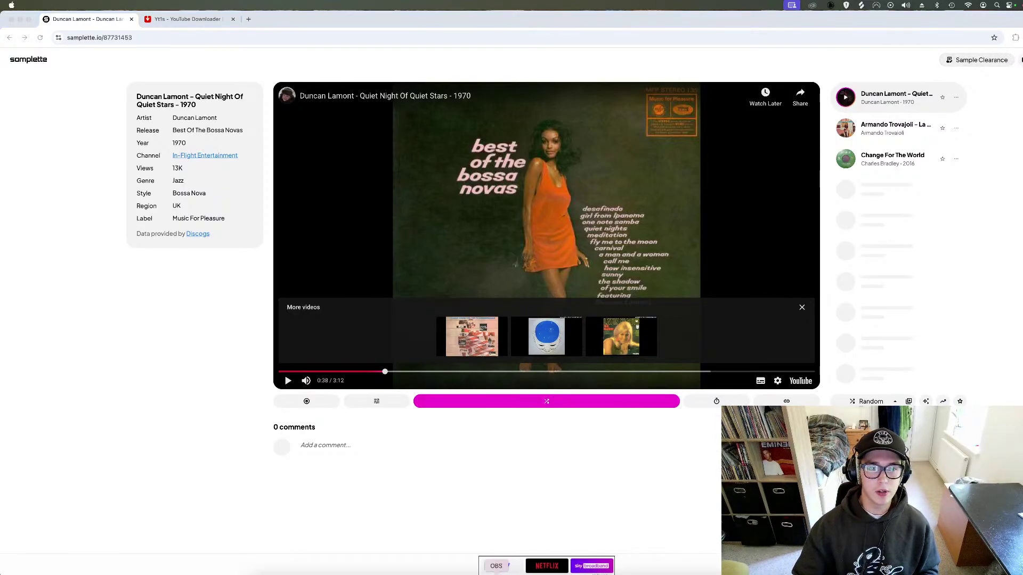
pyautogui.click(471, 230)
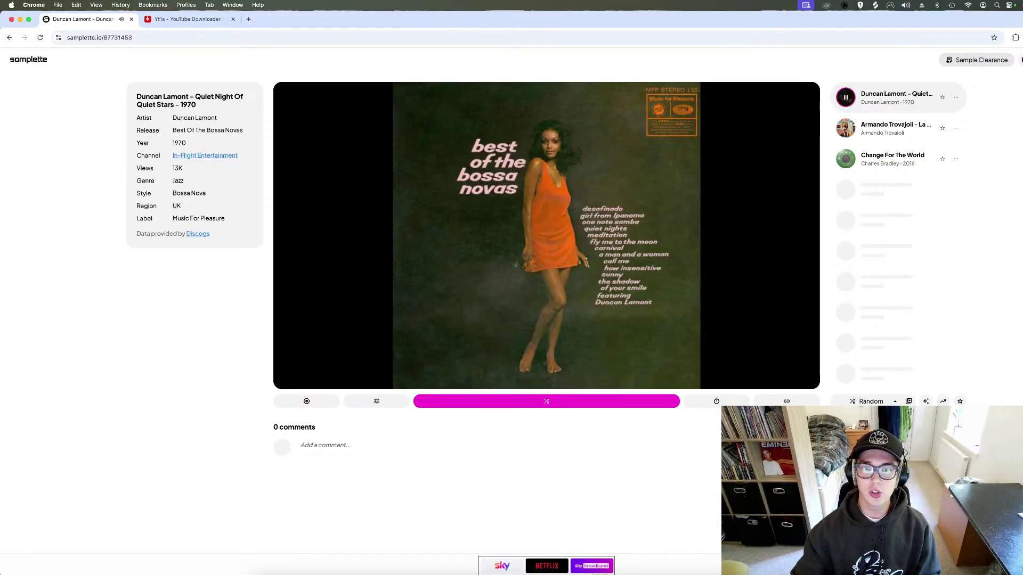
pyautogui.click(543, 281)
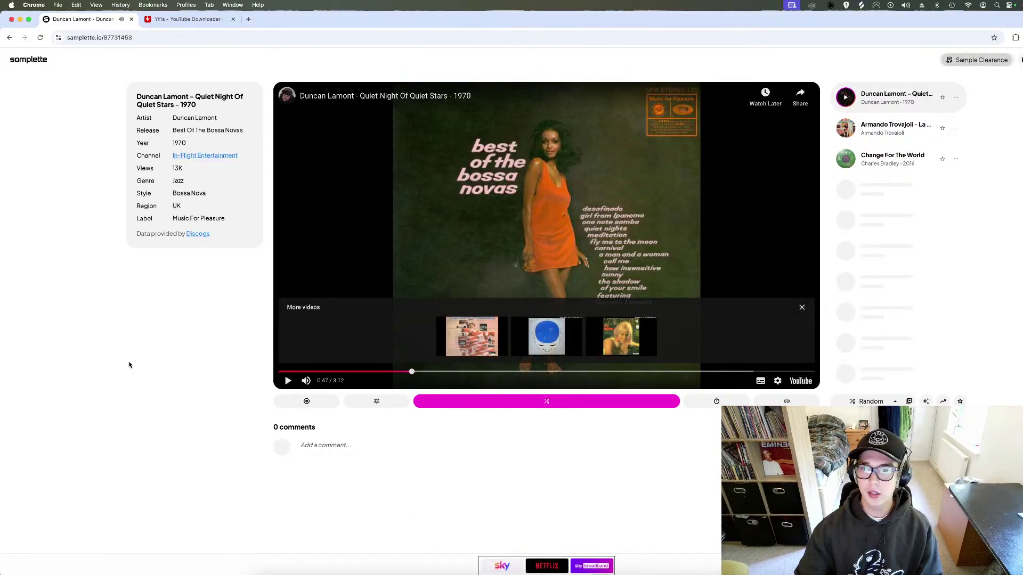
# Download the converted MP3 to the Desktop and close the advertising and converter tabs.
pyautogui.click(179, 21)
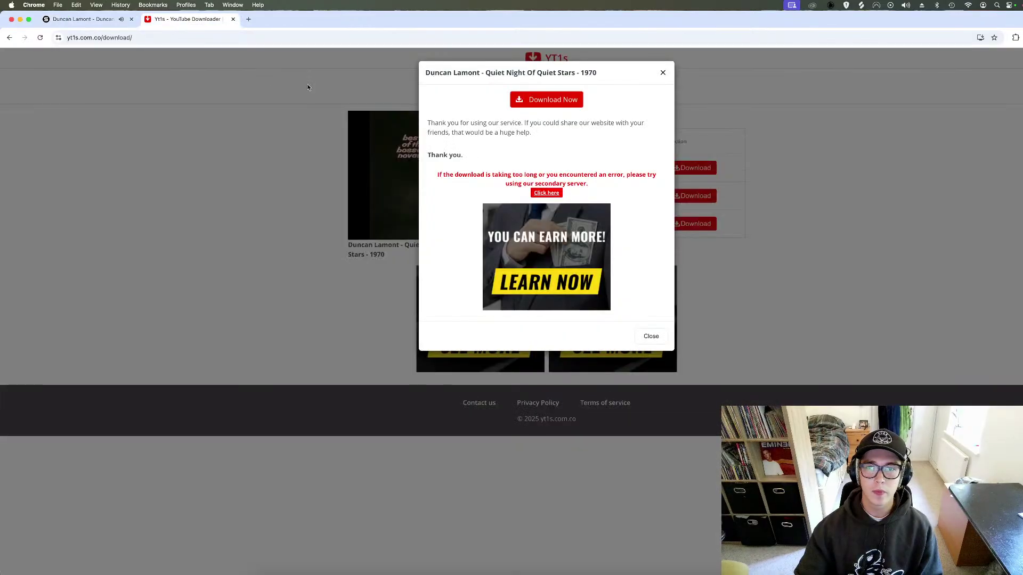
pyautogui.click(530, 102)
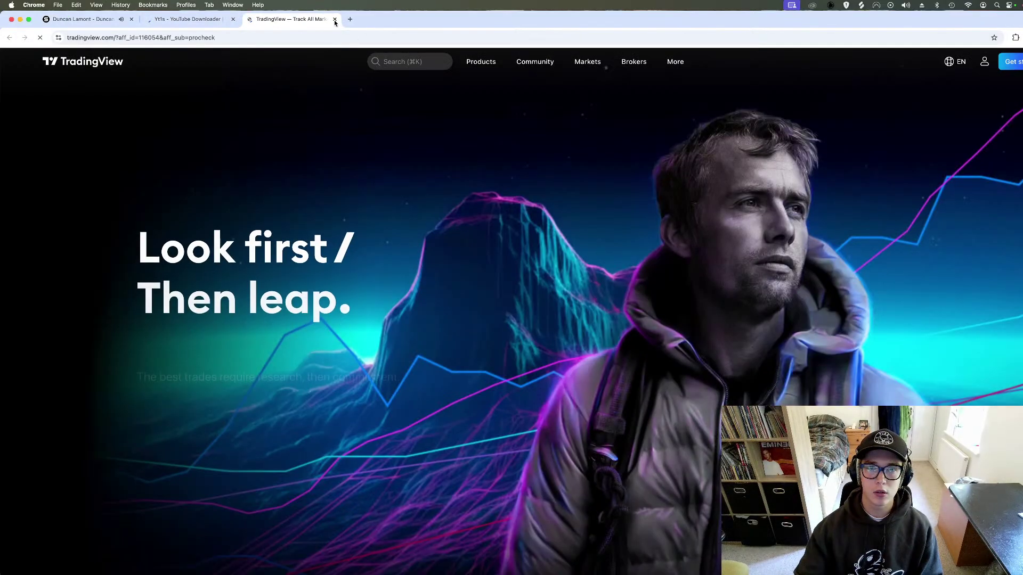
pyautogui.click(334, 19)
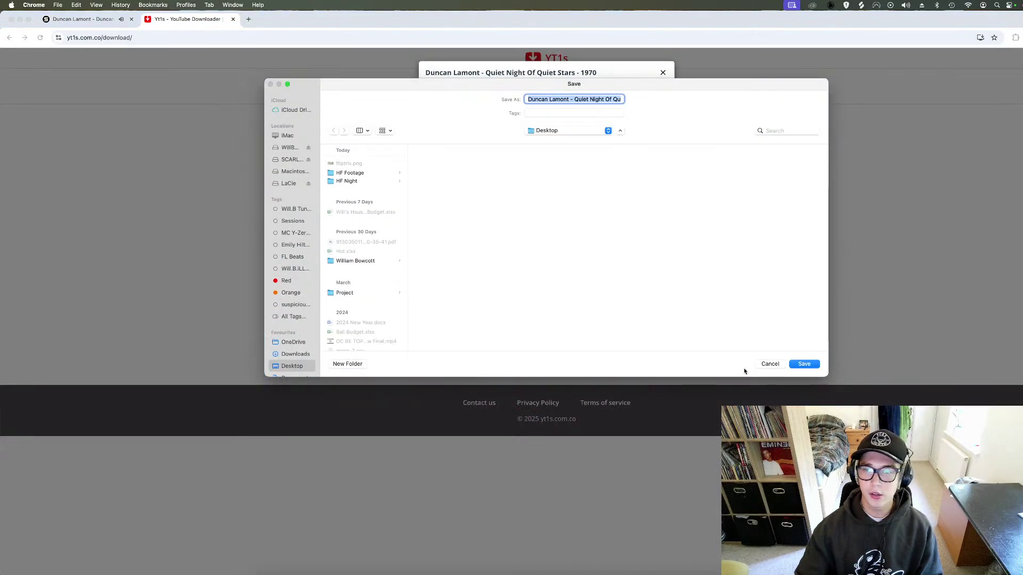
pyautogui.click(804, 364)
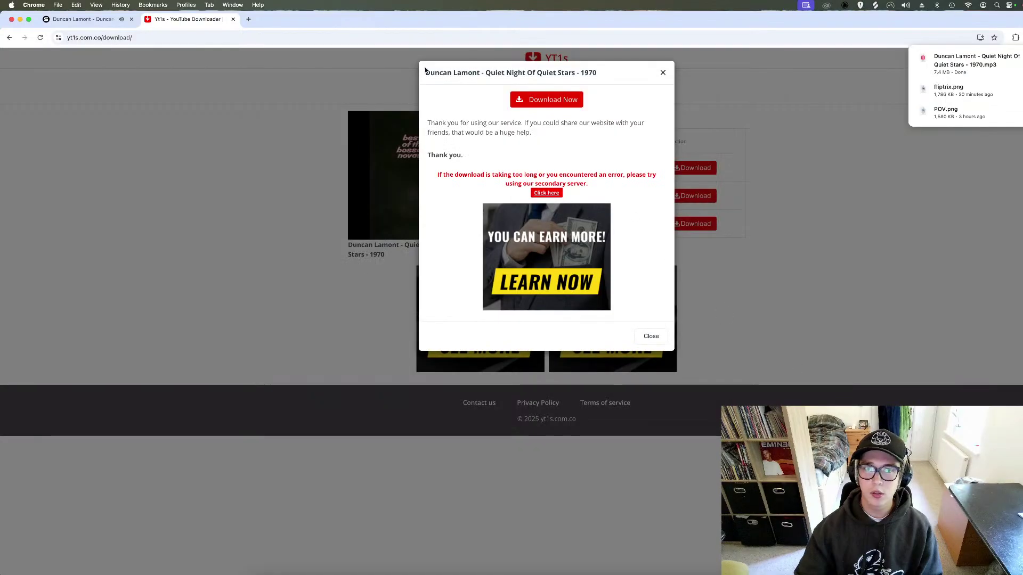
pyautogui.click(231, 20)
# Access the saved MP3 through the recent download history and pause the Samplette track.
pyautogui.click(980, 37)
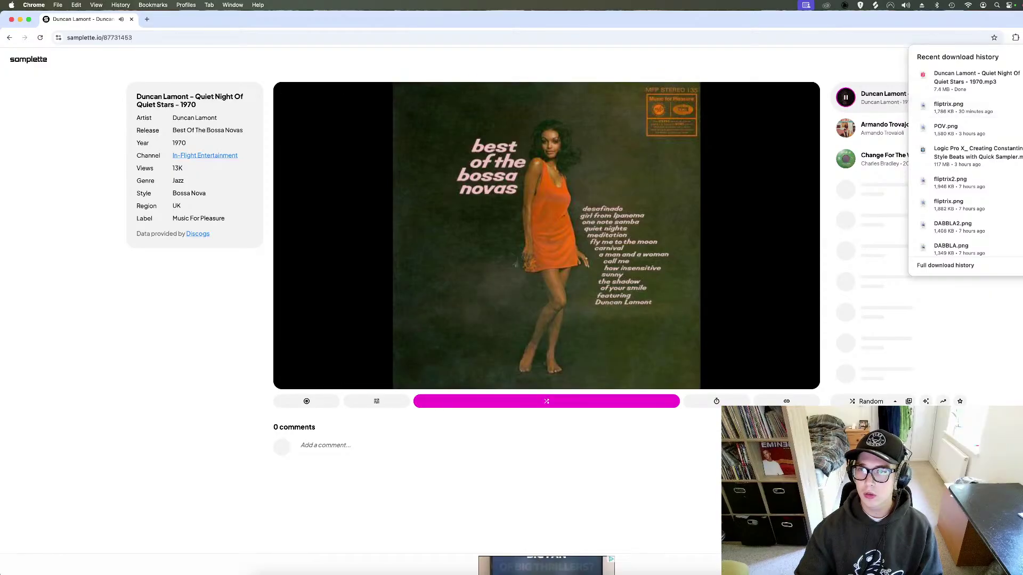
pyautogui.click(1014, 75)
pyautogui.click(613, 288)
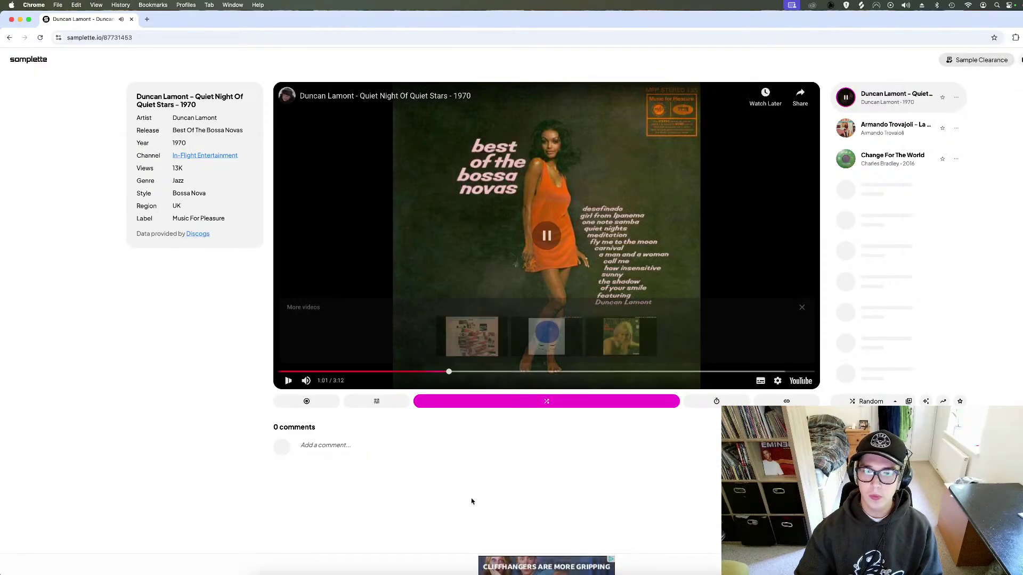
# Switch to Logic Pro and import the Quiet Night Of Quiet Stars MP3 from the Desktop onto the Audio 1 track at bar 1.
pyautogui.click(470, 574)
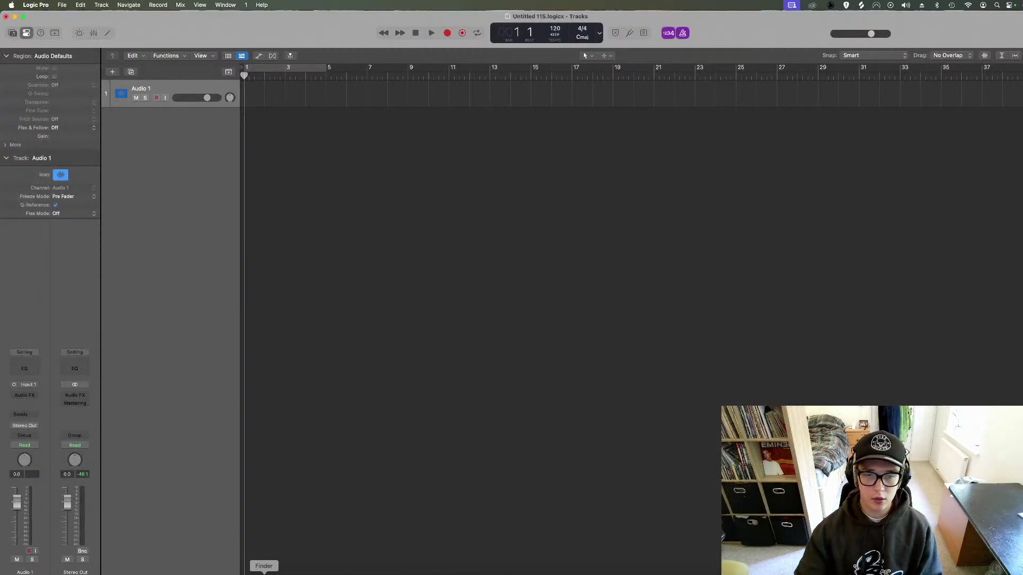
pyautogui.click(264, 573)
pyautogui.moveTo(148, 221); pyautogui.dragTo(245, 95)
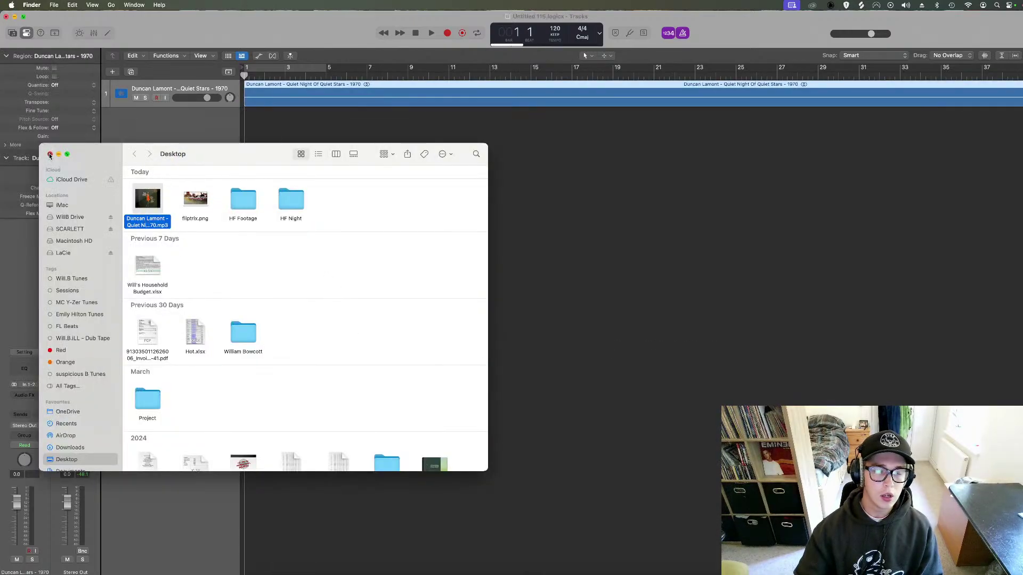
pyautogui.click(49, 155)
# Play the opening of the imported region to find where its intro notes end.
pyautogui.press('super+Down')
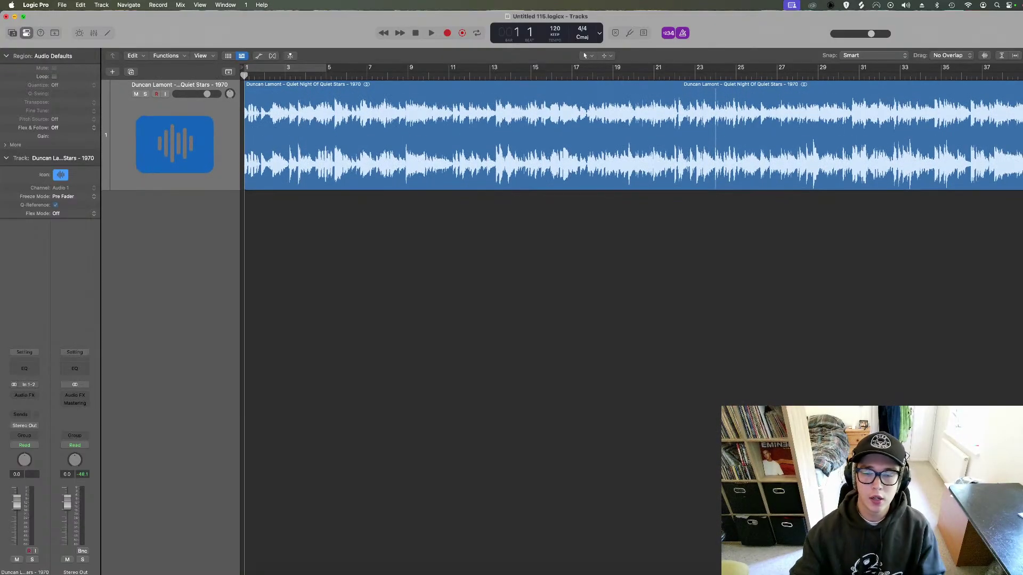
pyautogui.click(496, 573)
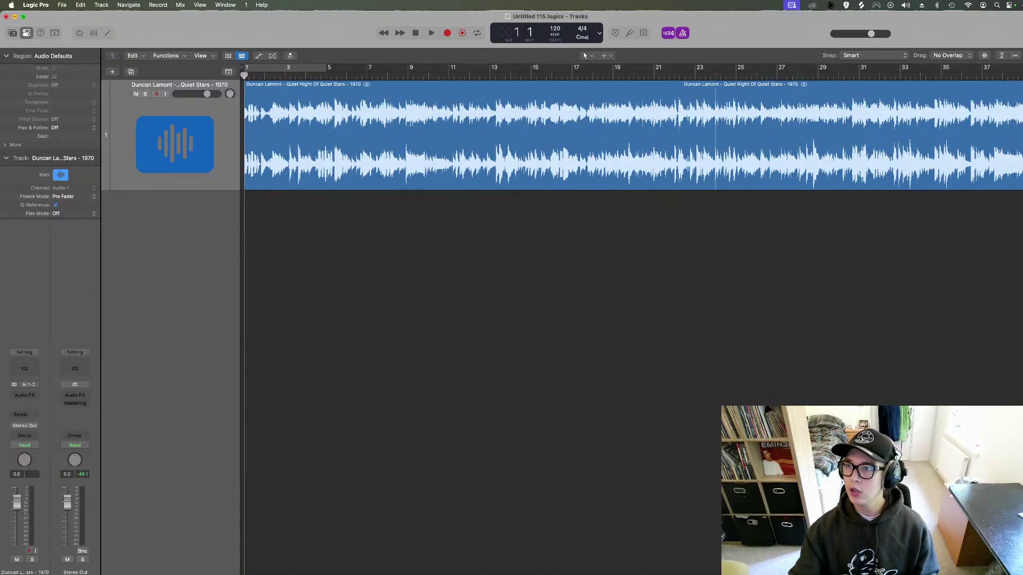
pyautogui.press('super+Down')
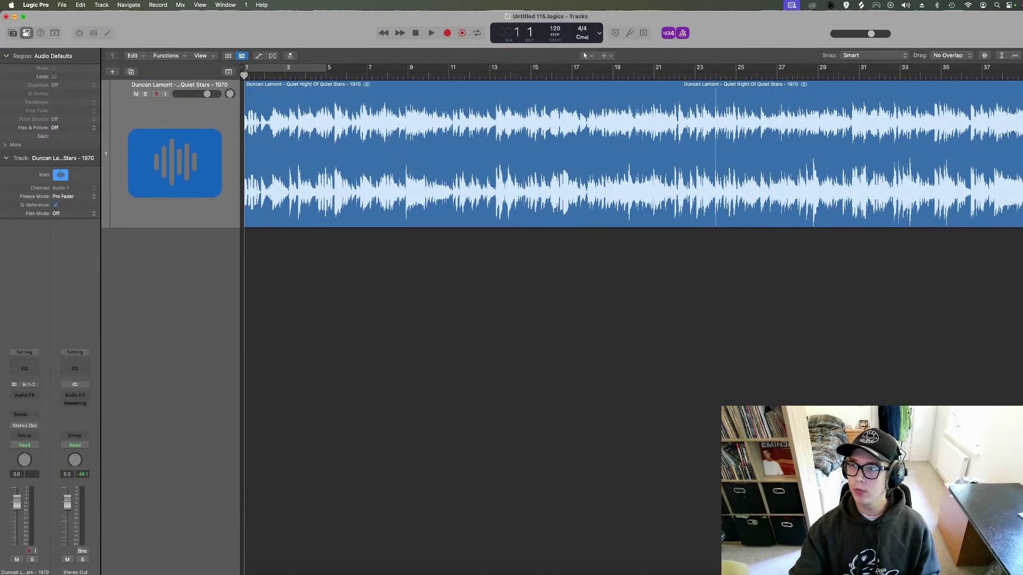
pyautogui.press('super+Right')
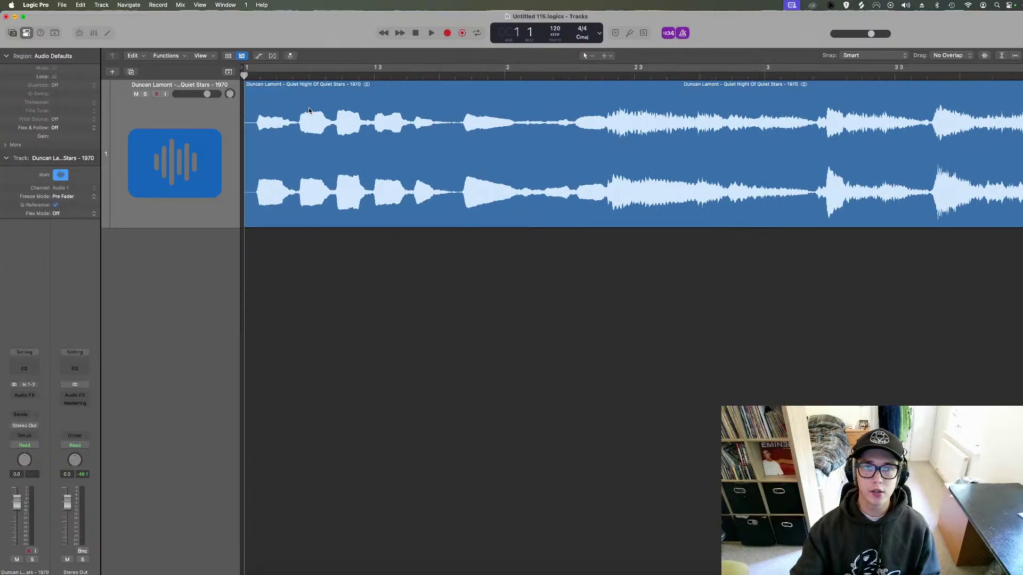
pyautogui.press('space')
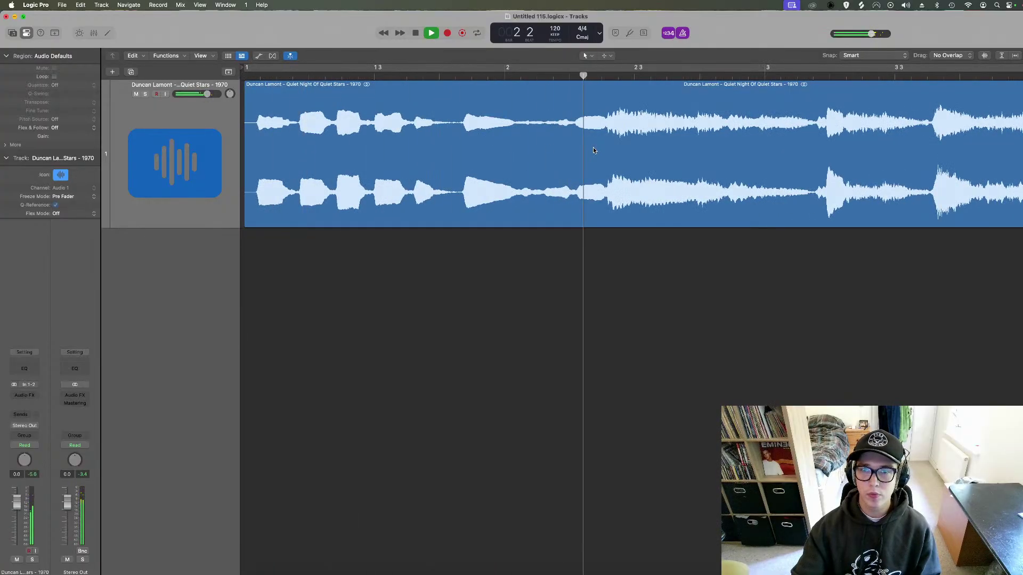
pyautogui.press('space')
# Trim the intro off the region just after bar 2 beat 2 and move the remaining audio to bar 1.
pyautogui.click(609, 74)
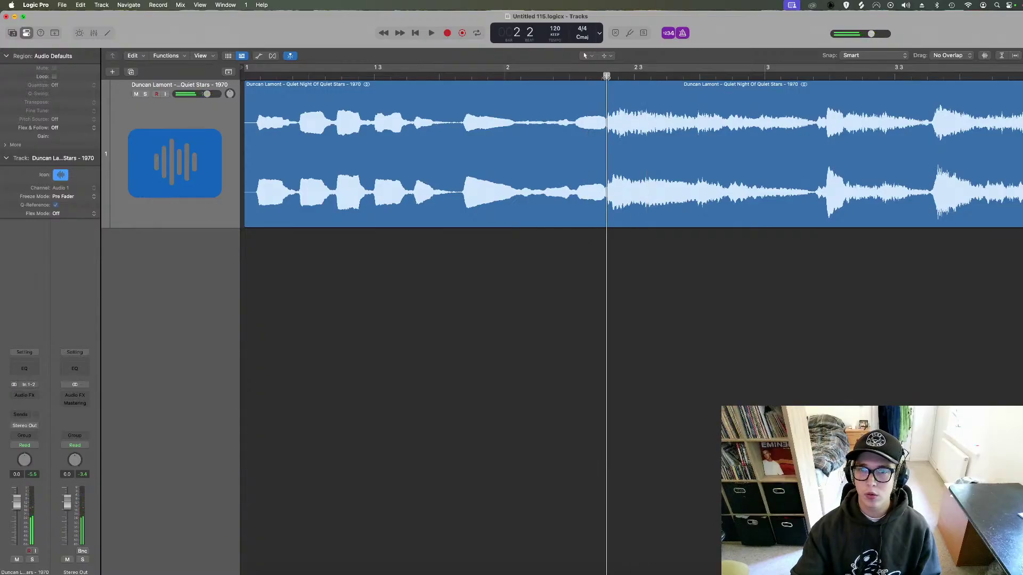
pyautogui.click(544, 163)
pyautogui.press('super+t')
pyautogui.press('Delete')
pyautogui.moveTo(631, 159); pyautogui.dragTo(269, 152)
pyautogui.click(416, 32)
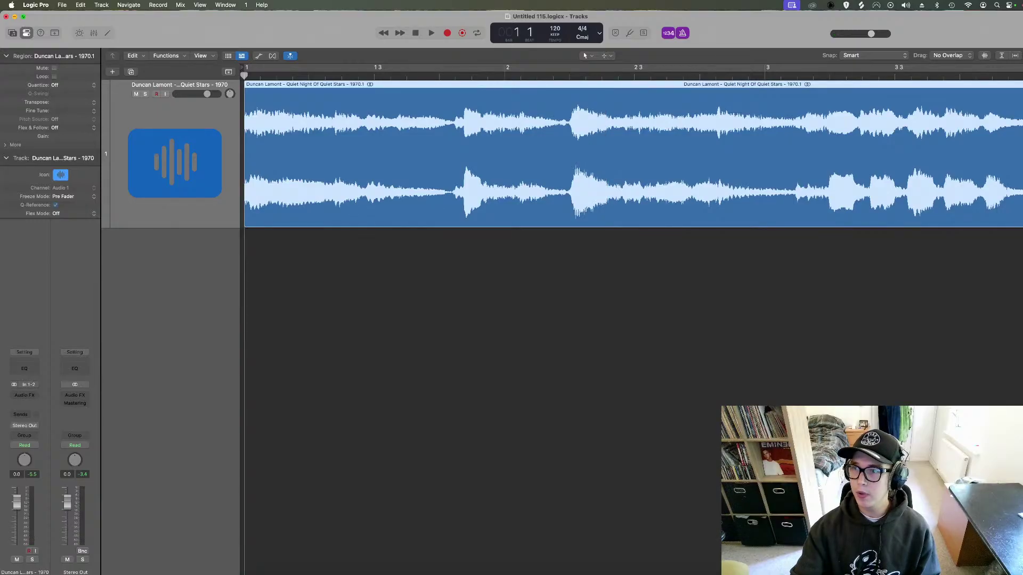
# Turn on cycling for bars 1 to 5 and play the trimmed sample against the metronome.
pyautogui.scroll(-10, 341, 101)
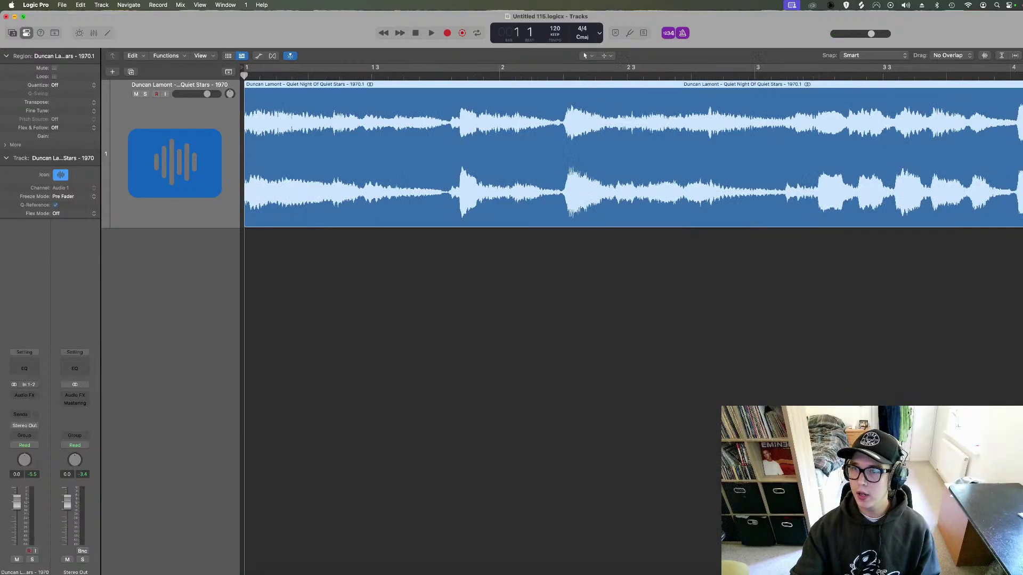
pyautogui.click(333, 72)
pyautogui.press('space')
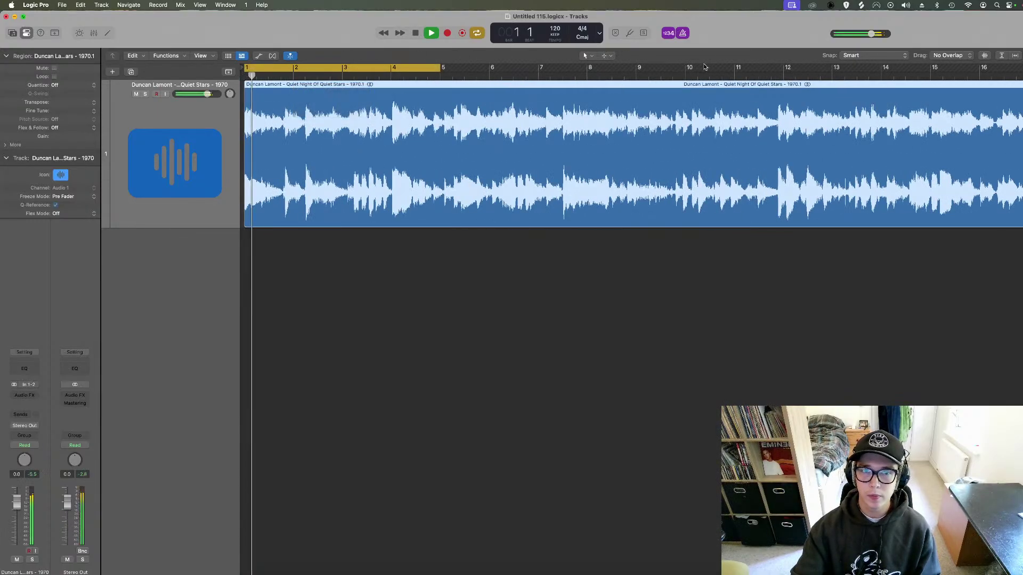
pyautogui.press('space')
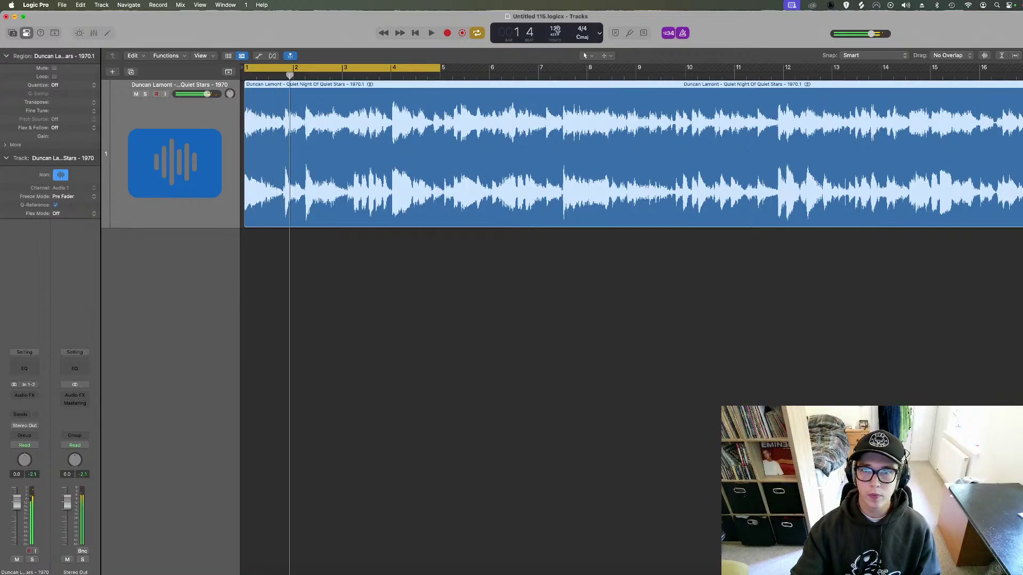
# Try project tempos of 82 and 111 BPM, playing the looped sample against the metronome each time.
pyautogui.moveTo(555, 30); pyautogui.dragTo(555, 76)
pyautogui.press('space')
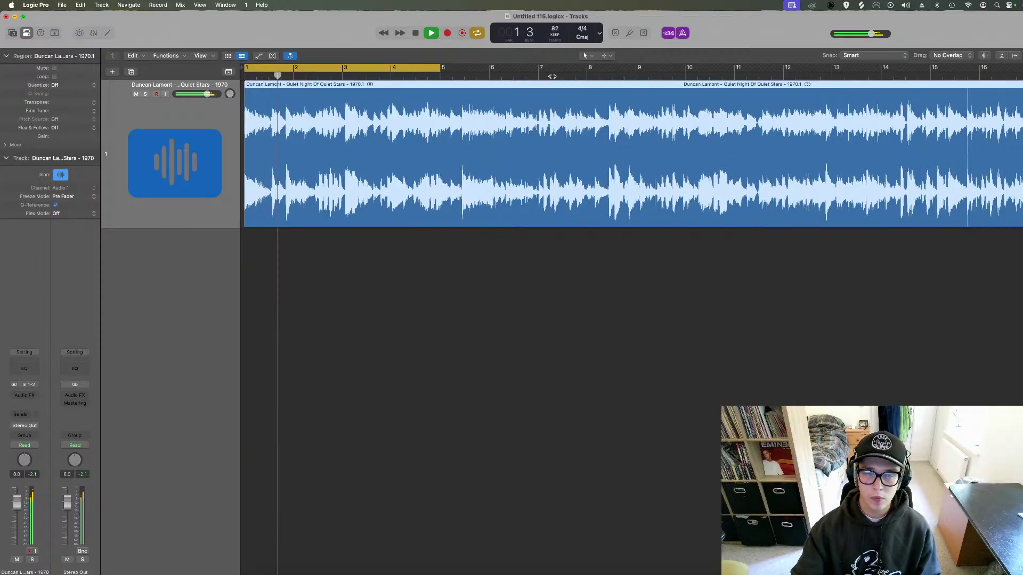
pyautogui.click(293, 75)
pyautogui.moveTo(554, 29); pyautogui.dragTo(556, 19)
pyautogui.press('space')
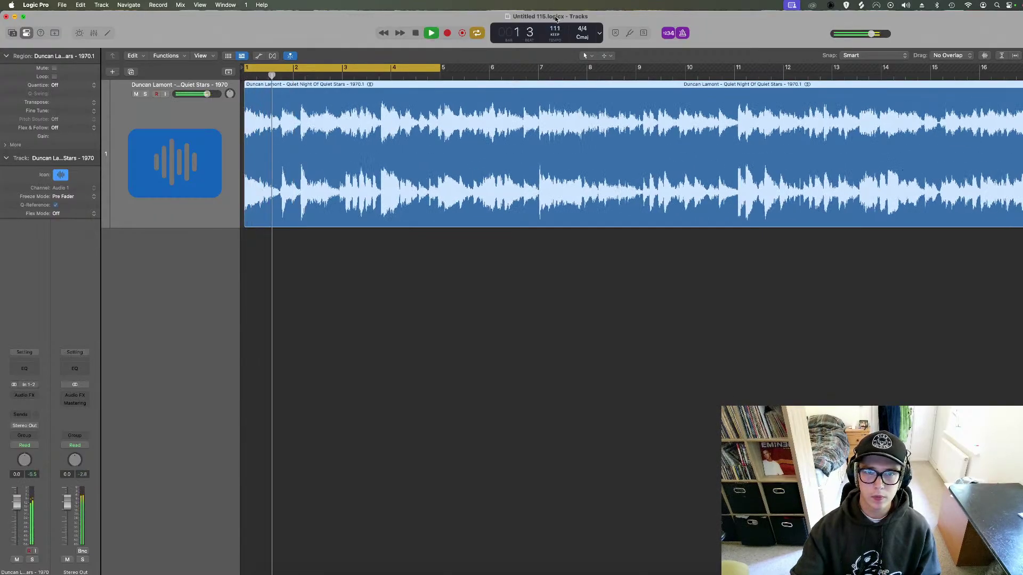
pyautogui.press('space')
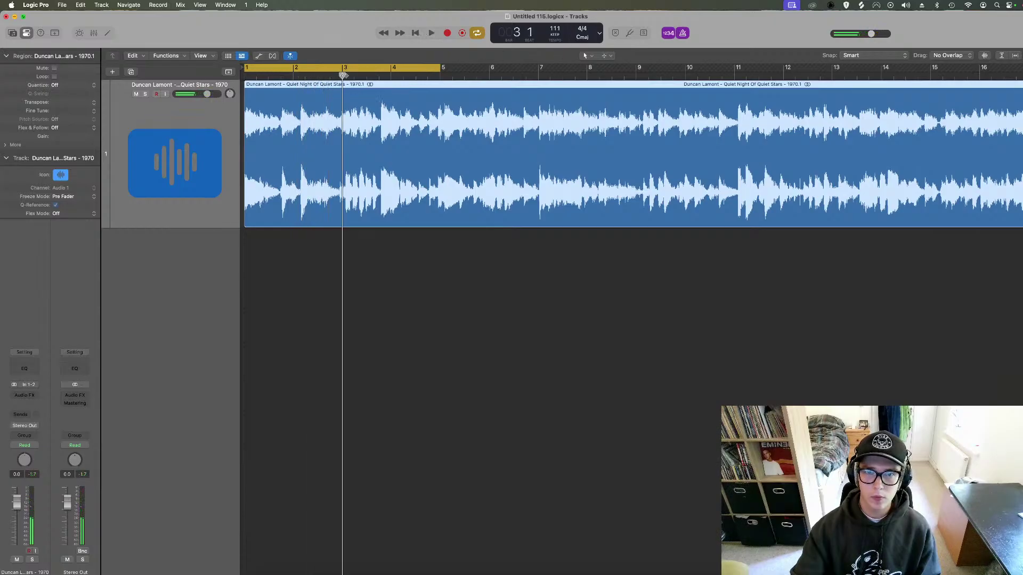
# Raise the project tempo to 135 BPM, checking it by ear against the sample, and turn off cycling.
pyautogui.moveTo(556, 29); pyautogui.dragTo(554, 3)
pyautogui.press('space')
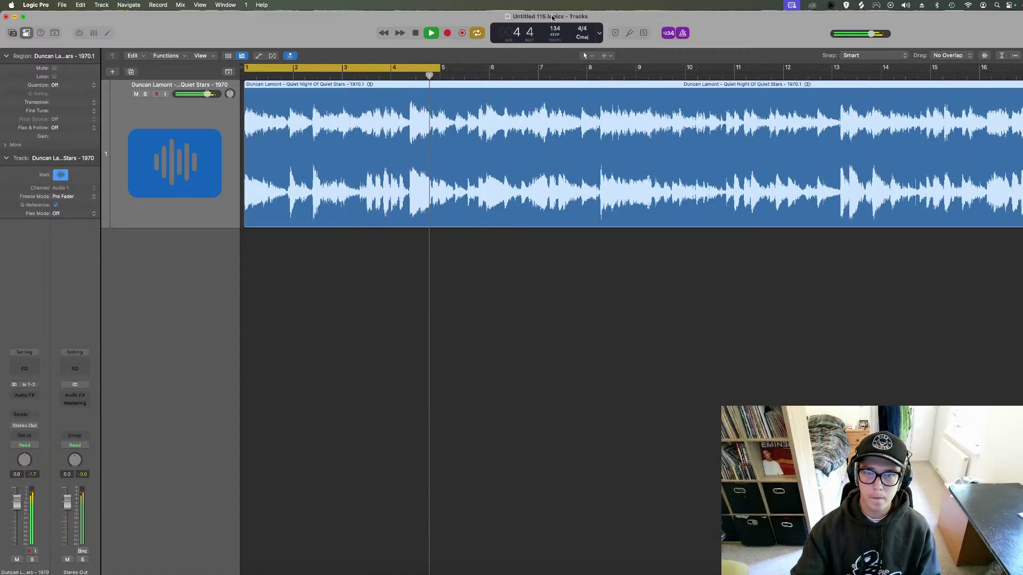
pyautogui.press('Return')
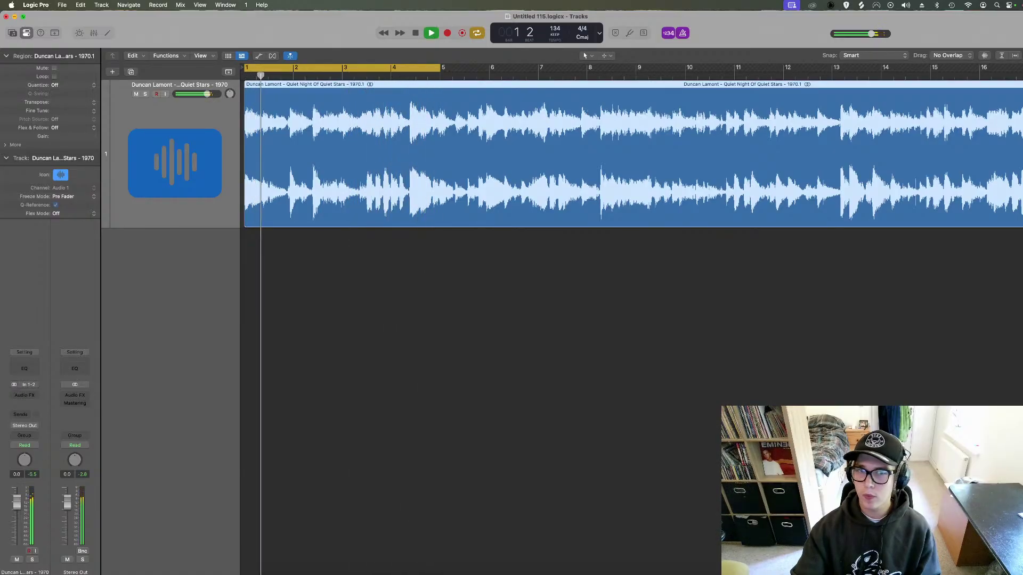
pyautogui.click(405, 69)
pyautogui.press('space')
pyautogui.moveTo(434, 75)
pyautogui.mouseDown()
pyautogui.moveTo(444, 82)
pyautogui.moveTo(439, 75)
pyautogui.mouseUp()
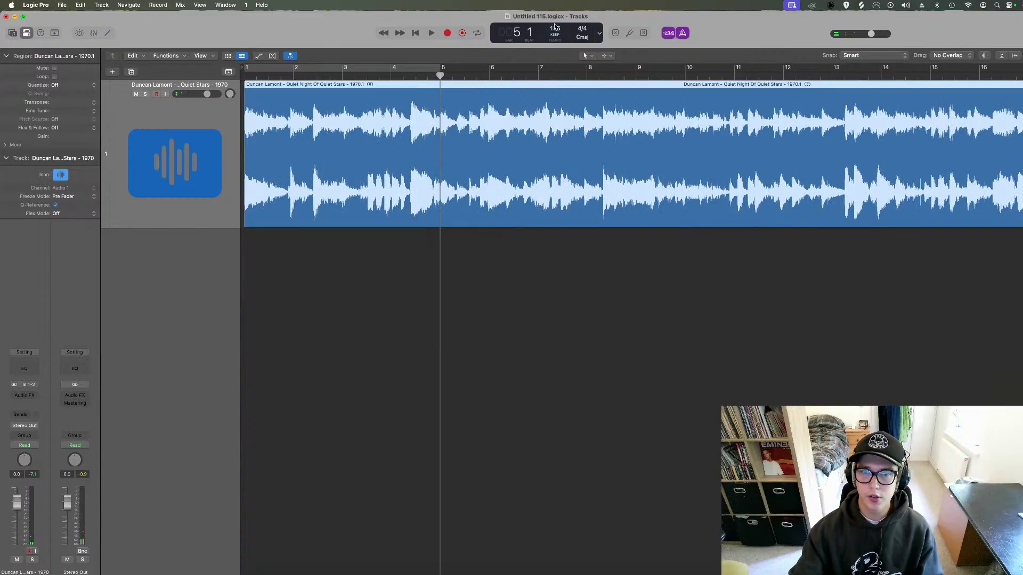
# Open the sample region in the audio track editor and turn on Flex for its track.
pyautogui.doubleClick(548, 124)
pyautogui.press('space')
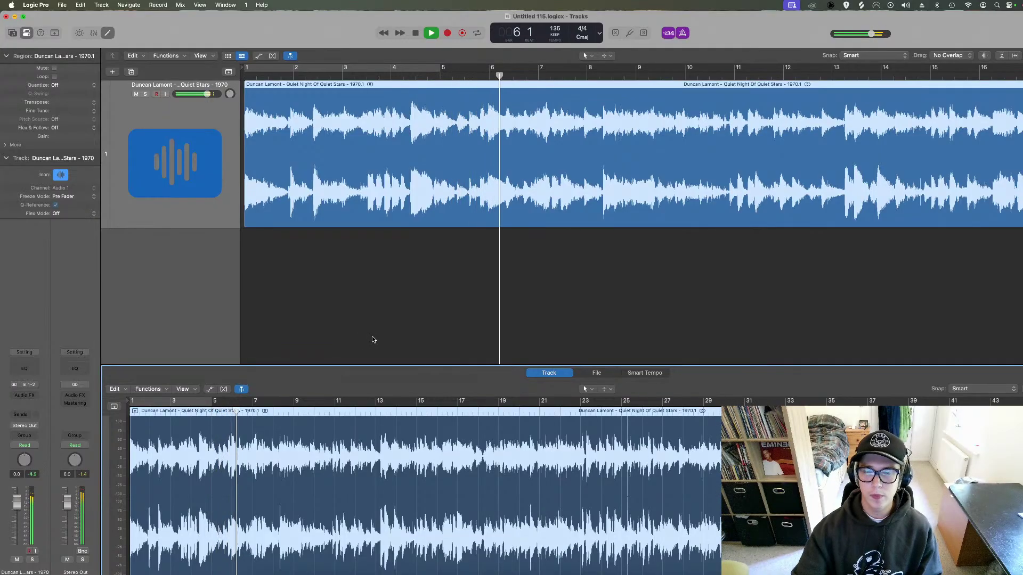
pyautogui.press('space')
pyautogui.click(223, 389)
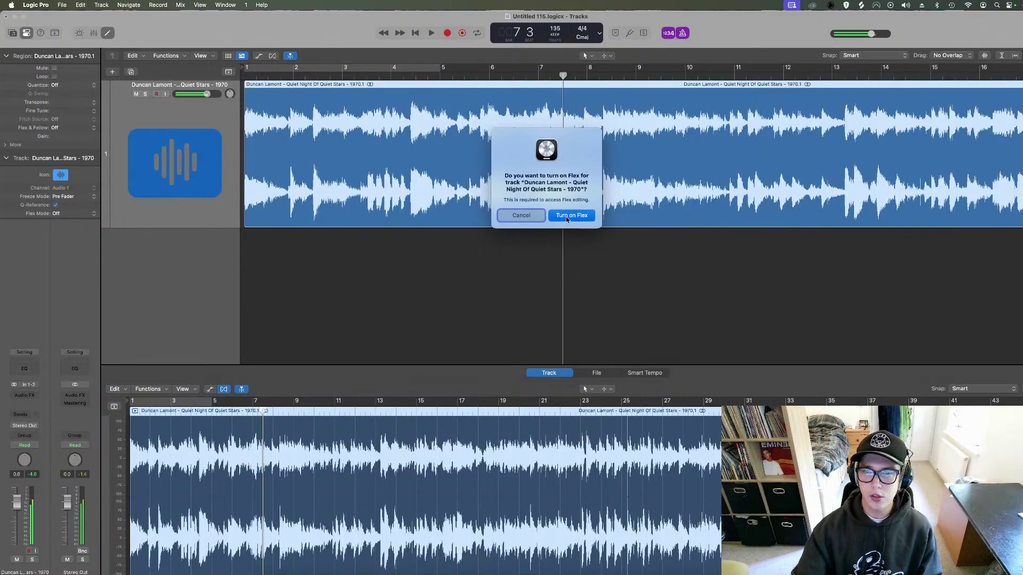
pyautogui.click(568, 216)
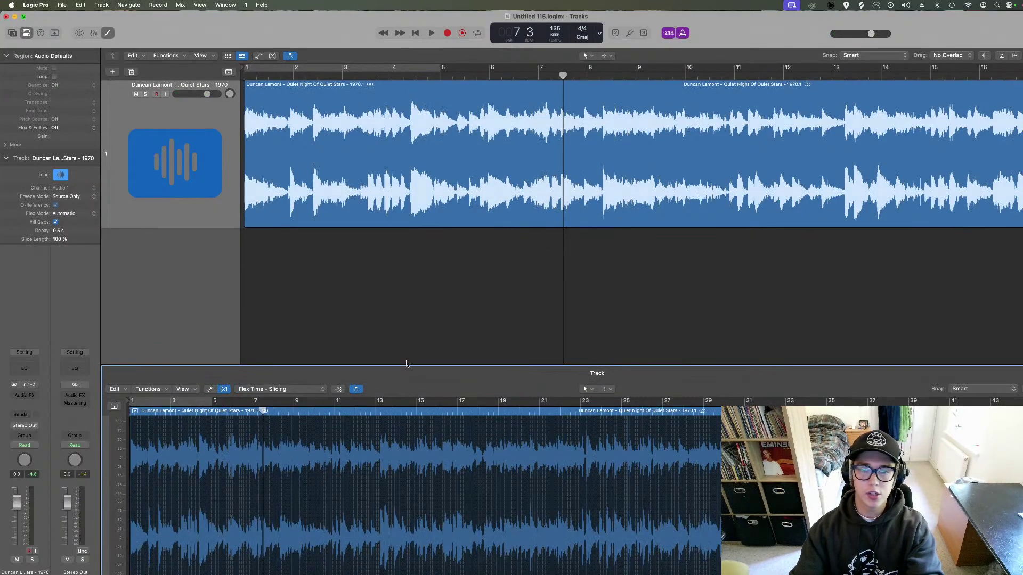
# Set the track's flex mode to Flex Time - Polyphonic and enlarge the editor area.
pyautogui.click(269, 389)
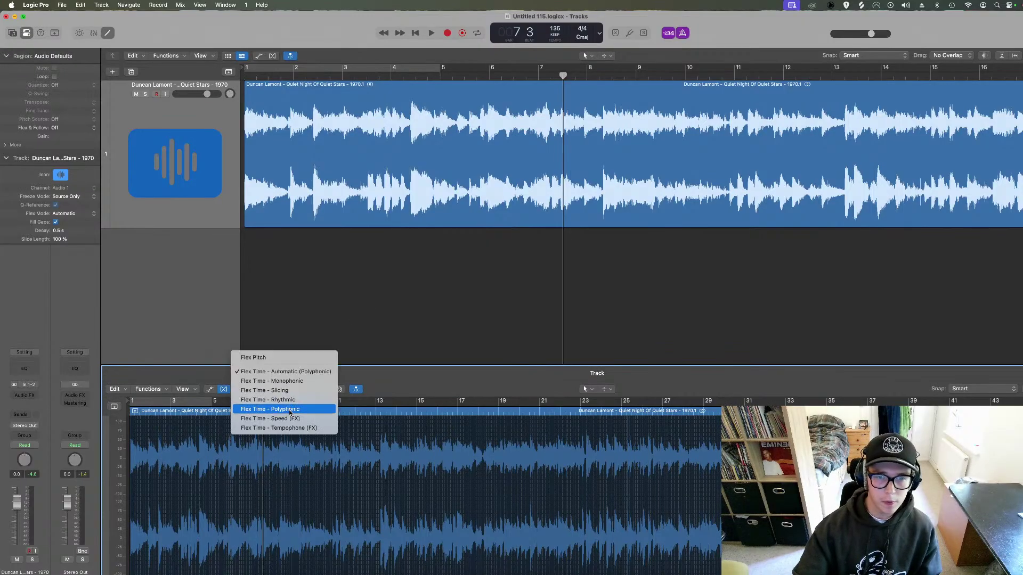
pyautogui.click(291, 412)
pyautogui.moveTo(276, 366); pyautogui.dragTo(282, 274)
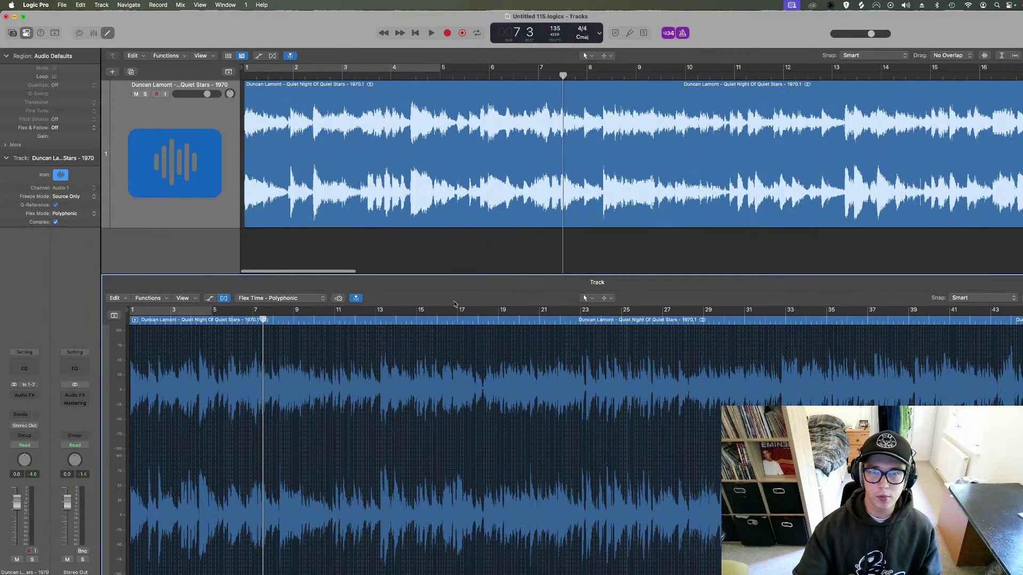
# Play from the start and add flex markers near bars 3 and 5, aligning the notes to those bar lines.
pyautogui.click(416, 33)
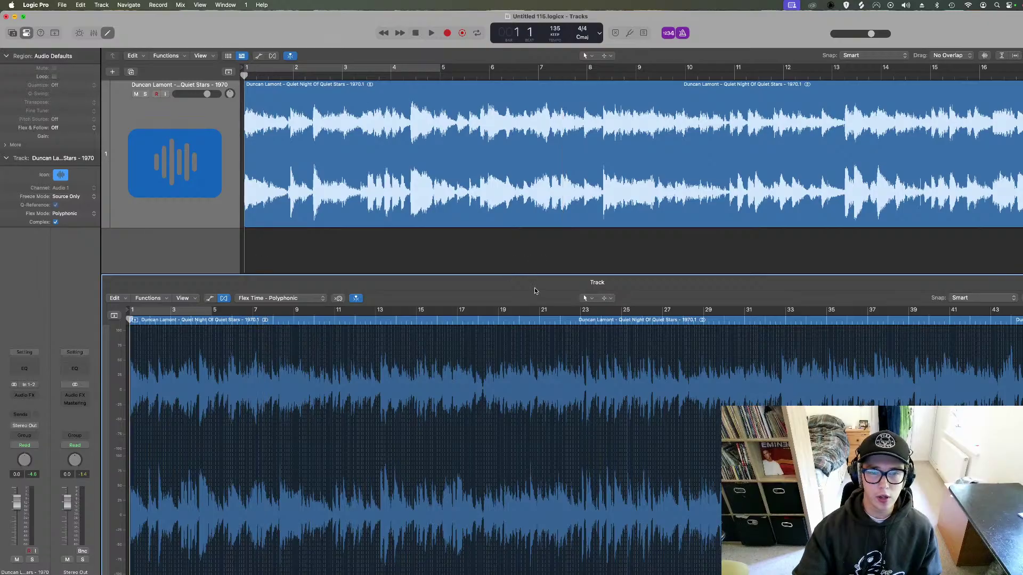
pyautogui.scroll(6, 419, 361)
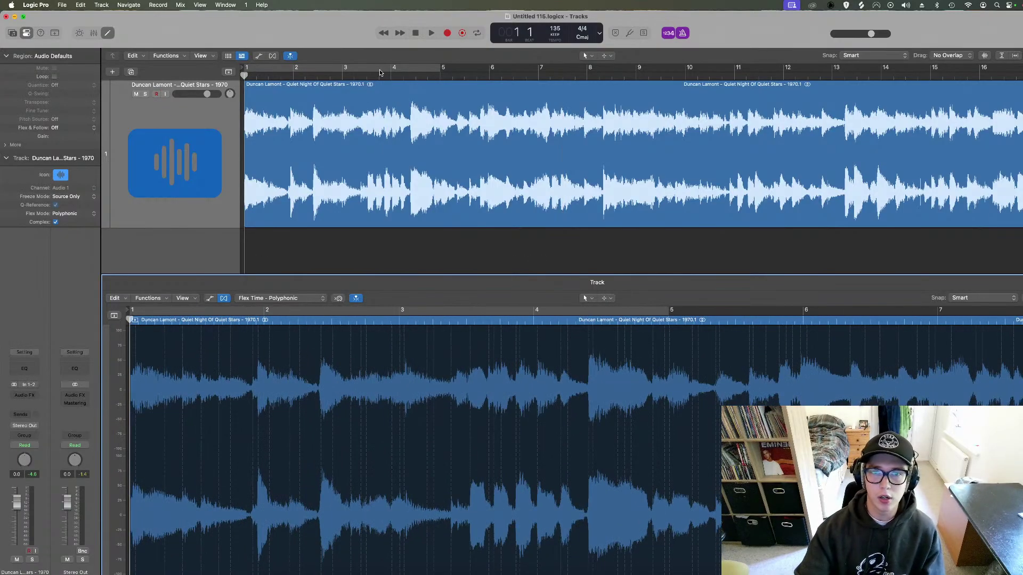
pyautogui.press('space')
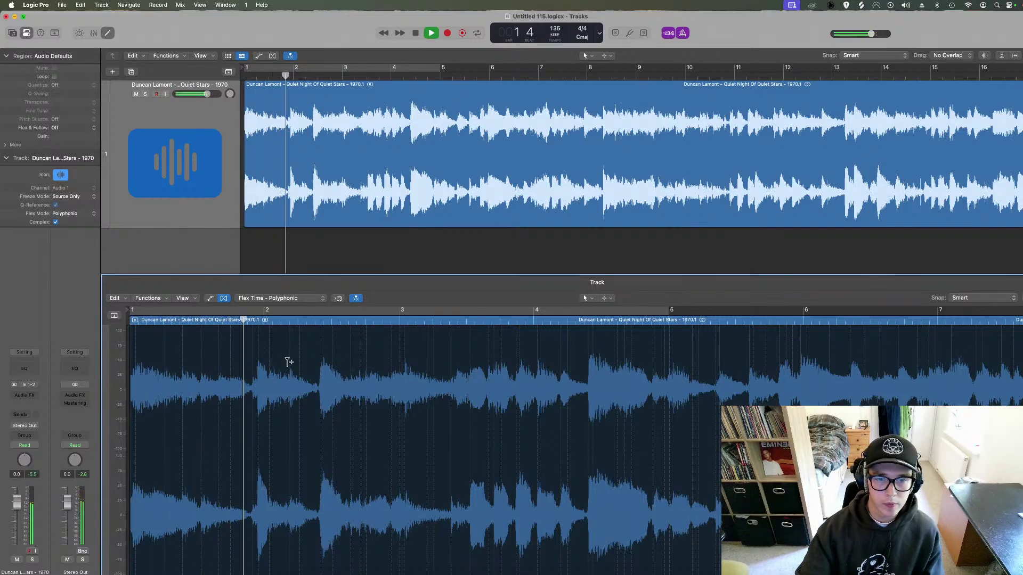
pyautogui.click(403, 347)
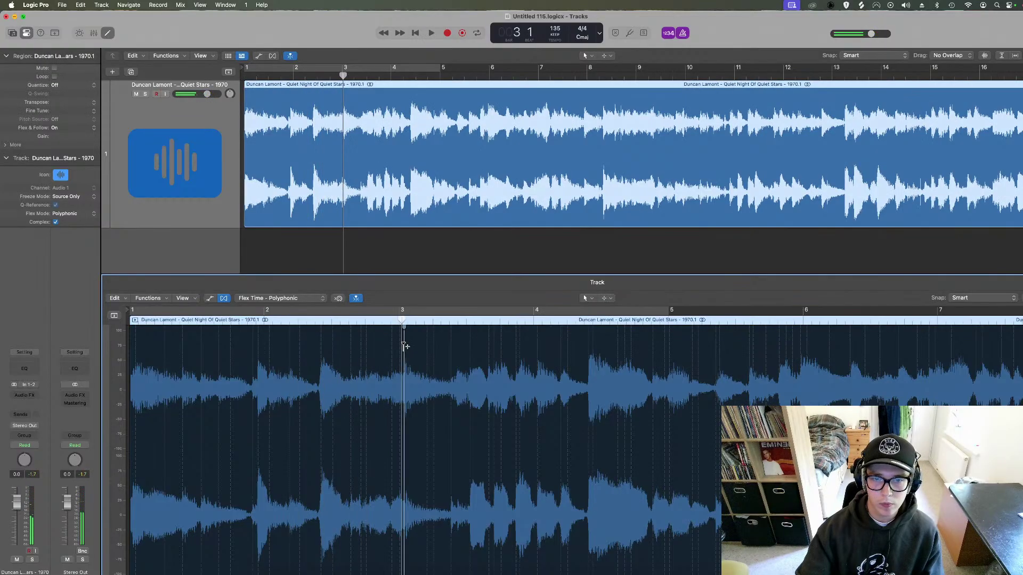
pyautogui.press('space')
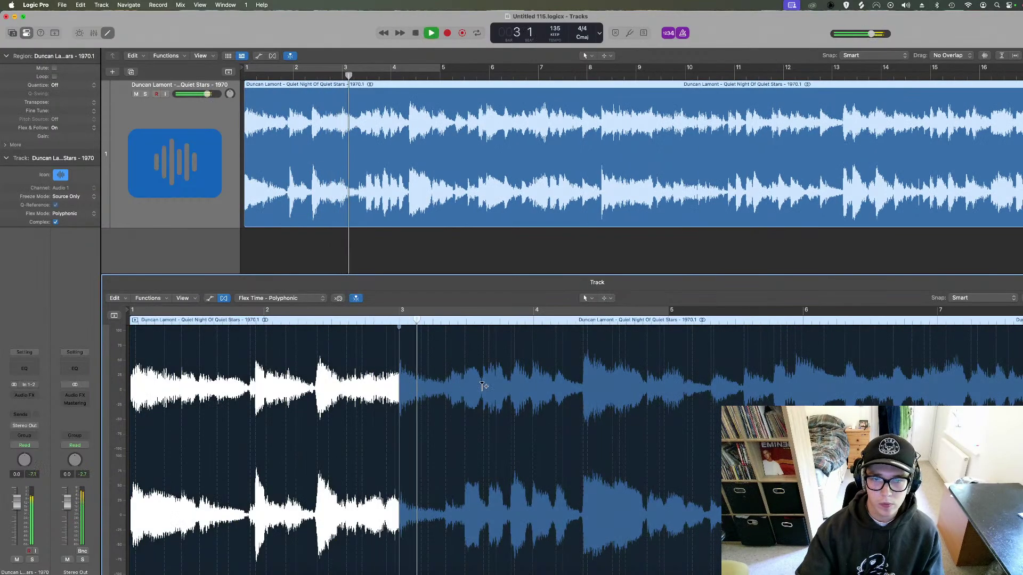
pyautogui.hscroll(3, 480, 367)
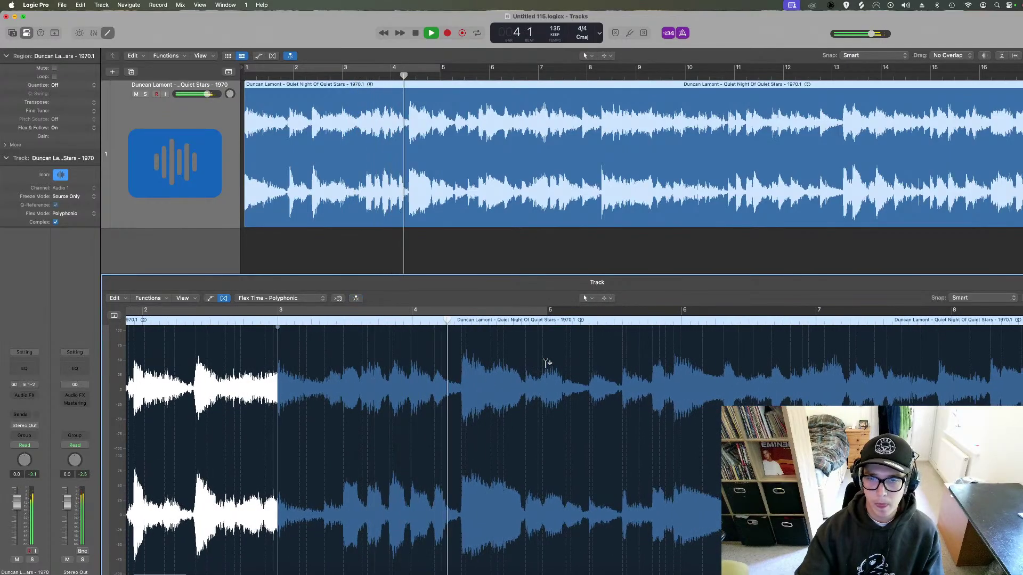
pyautogui.click(543, 356)
# Continue playback and add flex markers near bars 7 and 8, aligning the notes to the bar lines.
pyautogui.press('space')
pyautogui.hscroll(3, 564, 373)
pyautogui.hscroll(2, 586, 391)
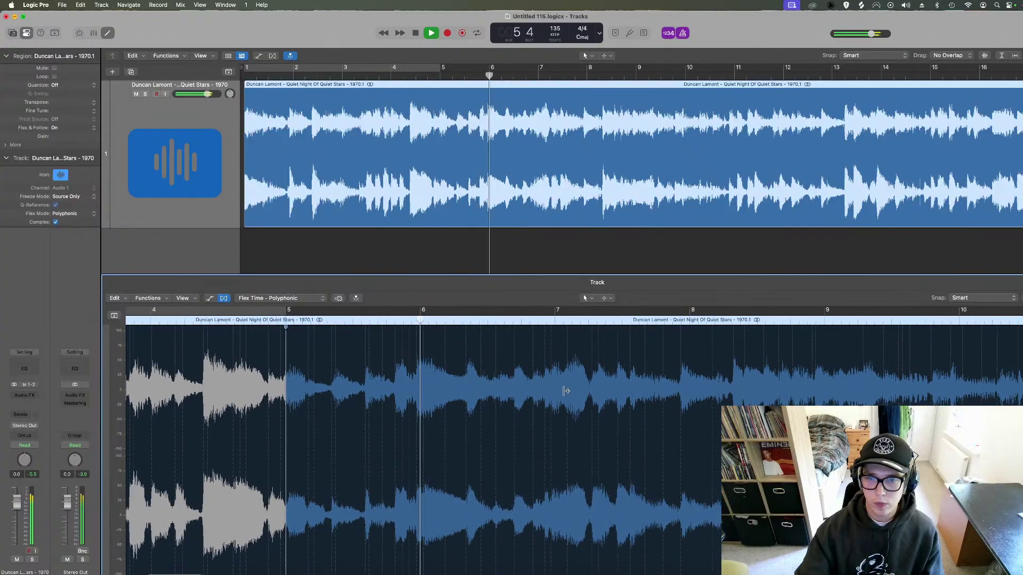
pyautogui.press('space')
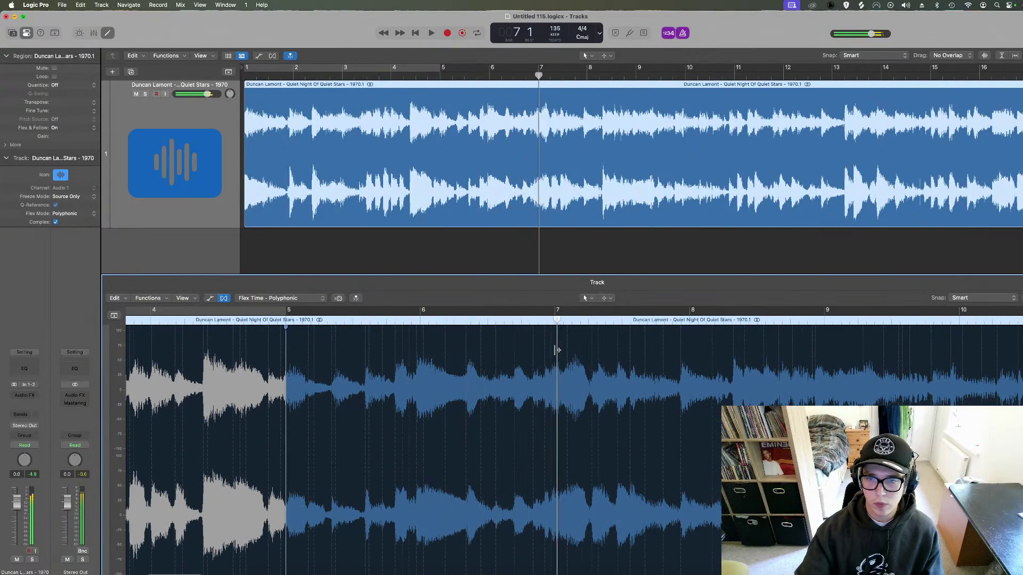
pyautogui.click(552, 347)
pyautogui.press('space')
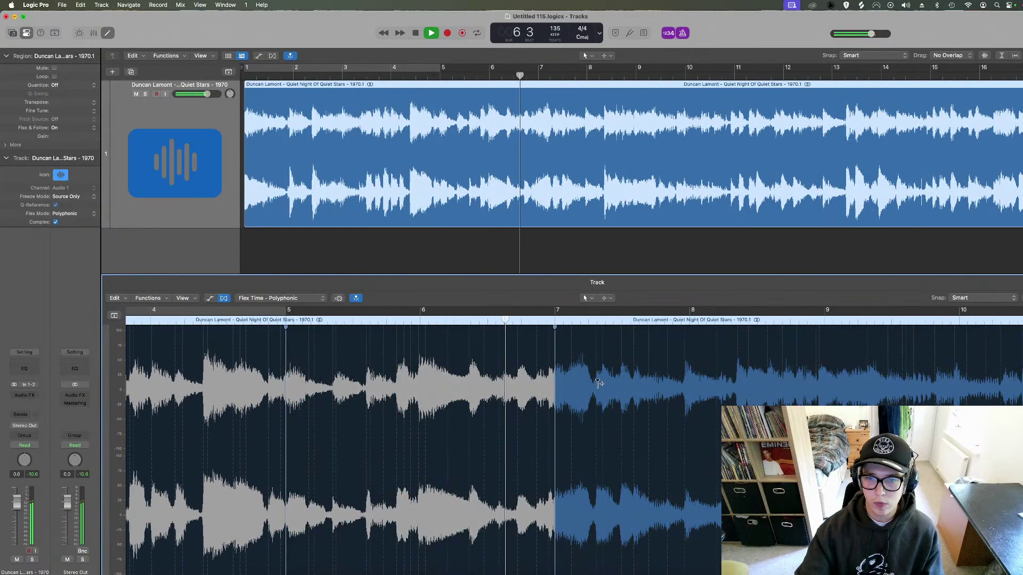
pyautogui.hscroll(5, 599, 388)
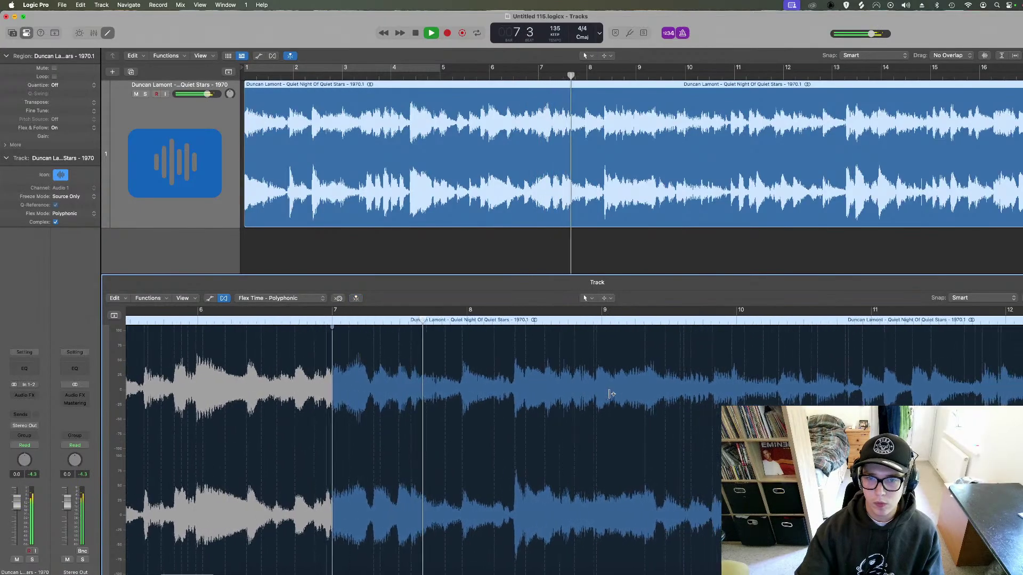
pyautogui.click(462, 338)
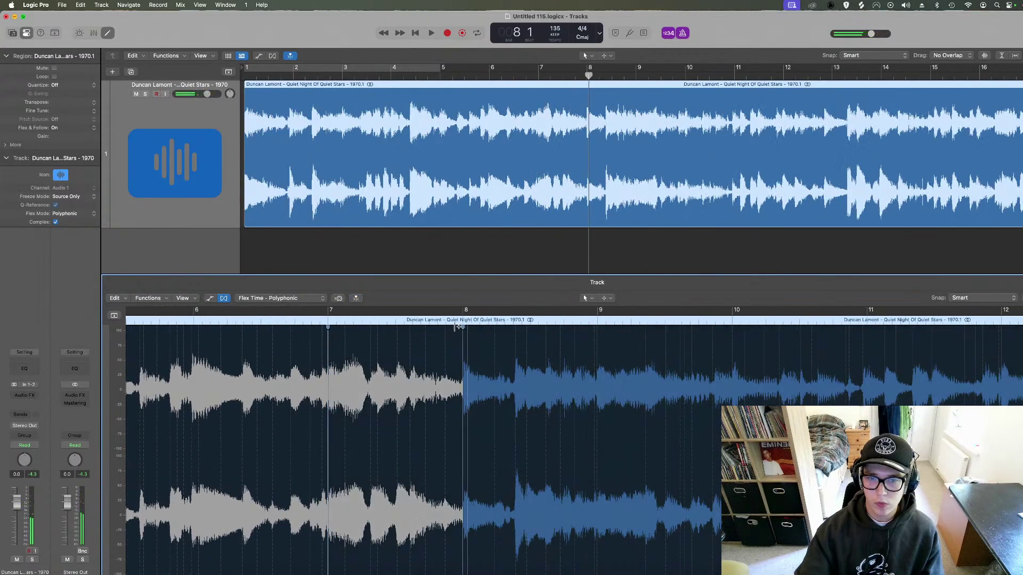
# Add flex markers on the downbeats of bars 9 and 10 and align them to the grid while checking playback.
pyautogui.press('space')
pyautogui.hscroll(3, 479, 341)
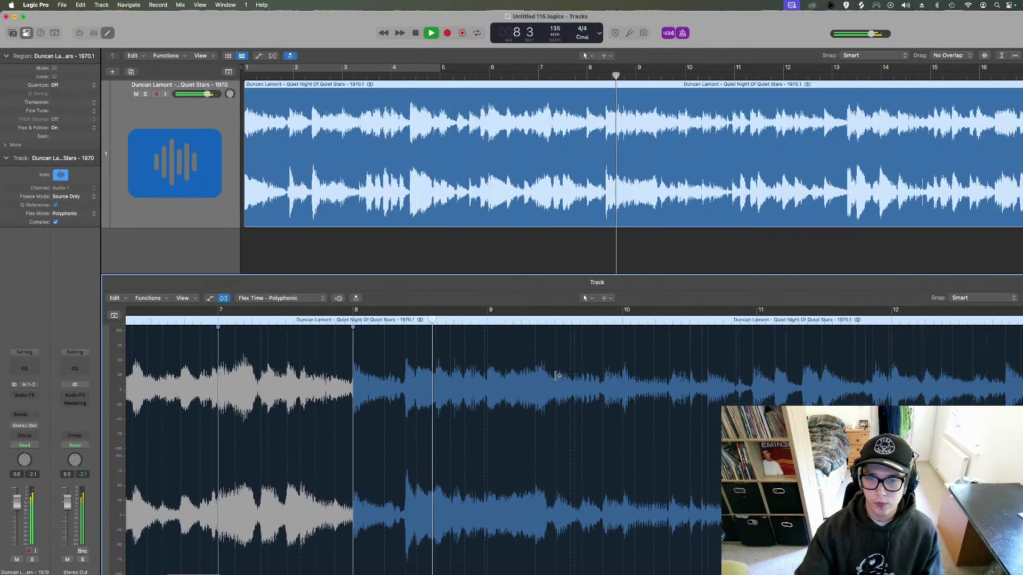
pyautogui.press('space')
pyautogui.click(486, 343)
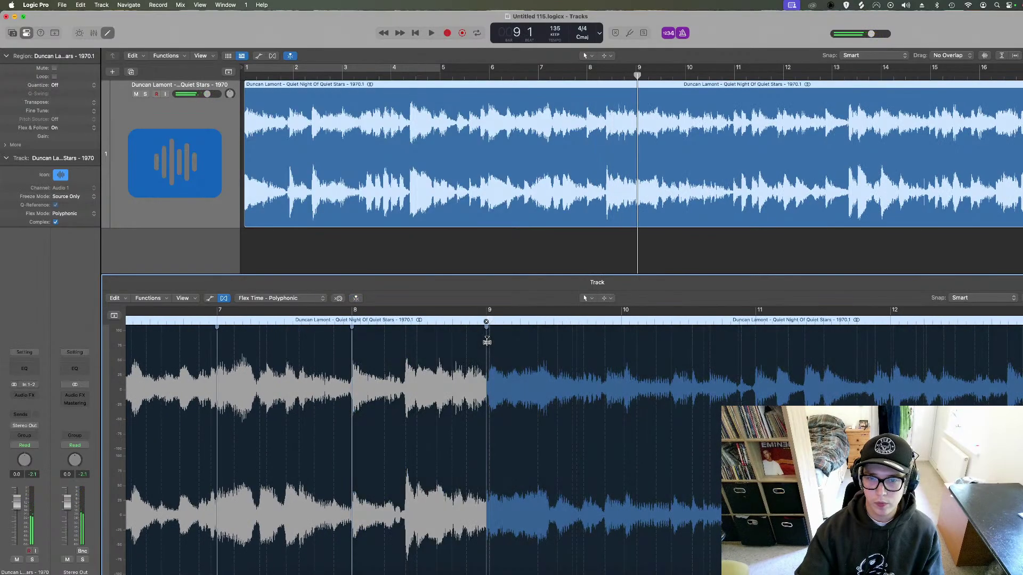
pyautogui.hscroll(3, 511, 344)
pyautogui.press('space')
pyautogui.click(544, 349)
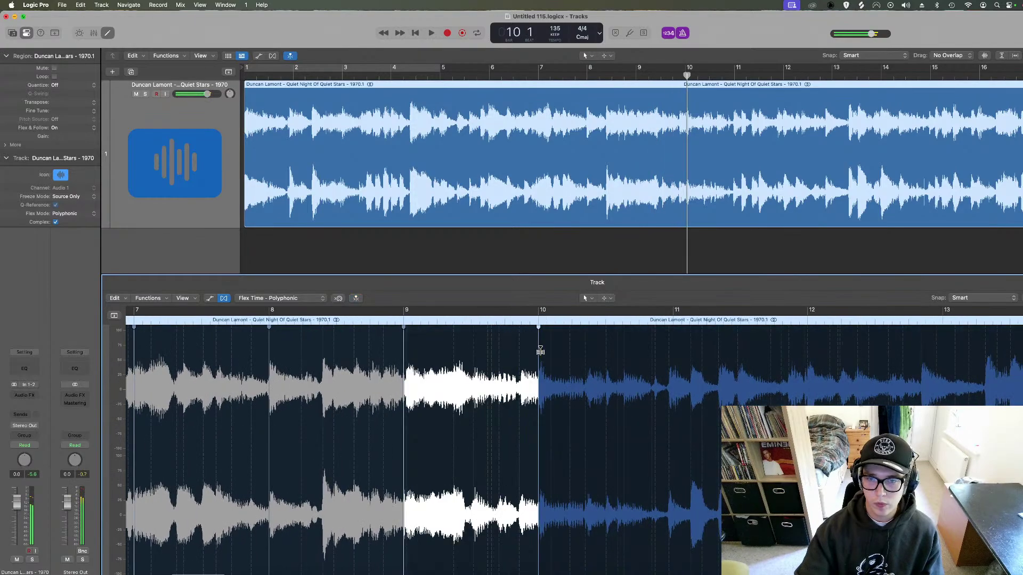
# Play onward and align the downbeats of bars 11 and 12 to the grid with flex markers.
pyautogui.press('space')
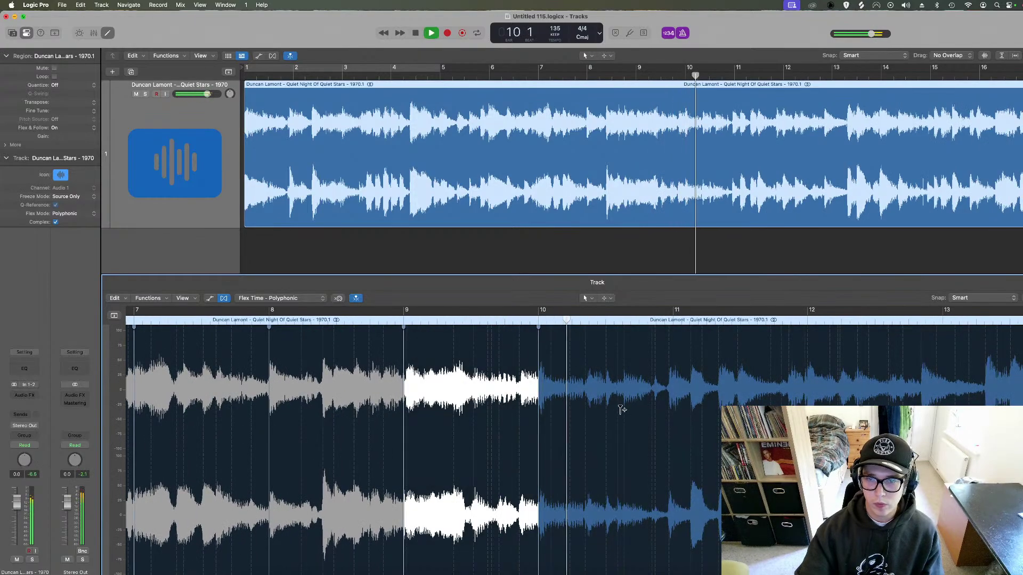
pyautogui.hscroll(5, 582, 382)
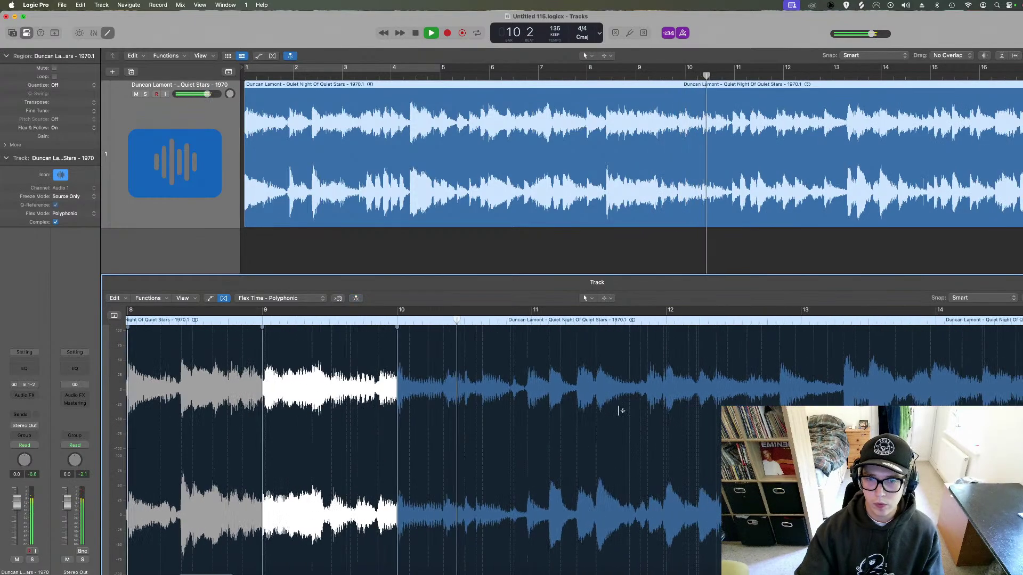
pyautogui.click(525, 344)
pyautogui.press('space')
pyautogui.hscroll(3, 613, 372)
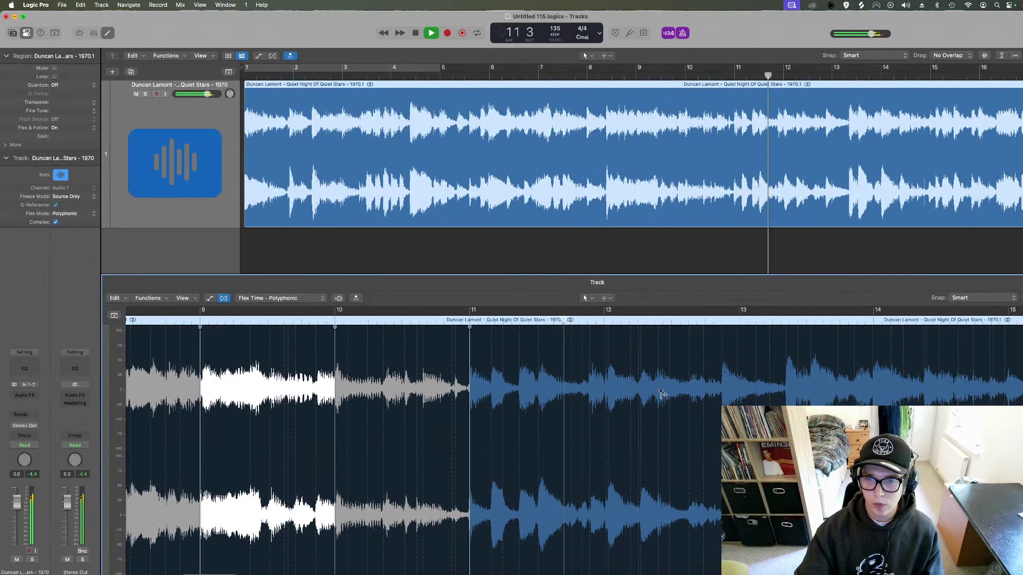
pyautogui.press('space')
pyautogui.click(604, 346)
# Play onward and align the downbeats of bars 13 and 15 to the grid with flex markers.
pyautogui.press('space')
pyautogui.hscroll(3, 633, 373)
pyautogui.press('space')
pyautogui.click(584, 349)
pyautogui.press('space')
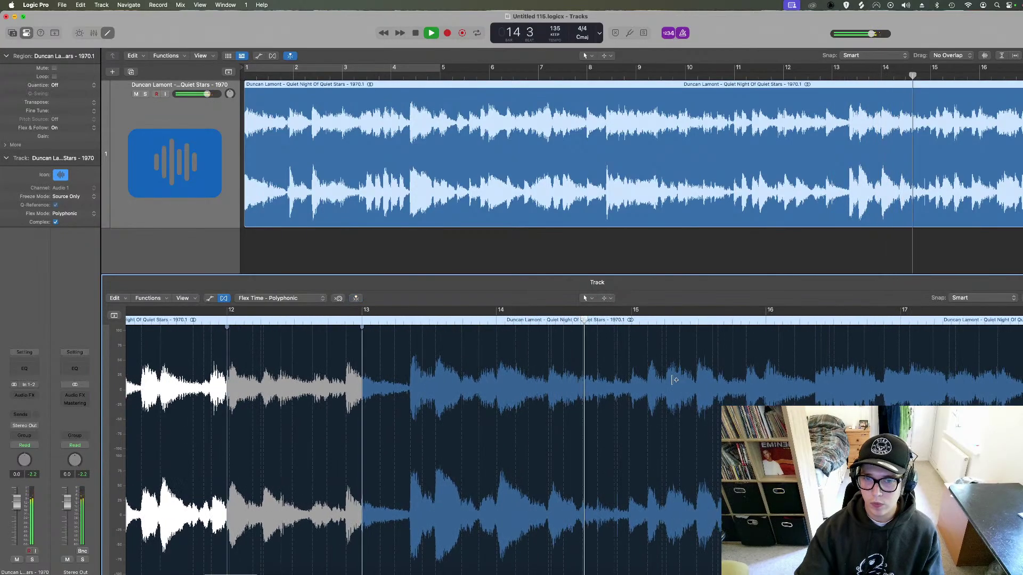
pyautogui.click(645, 352)
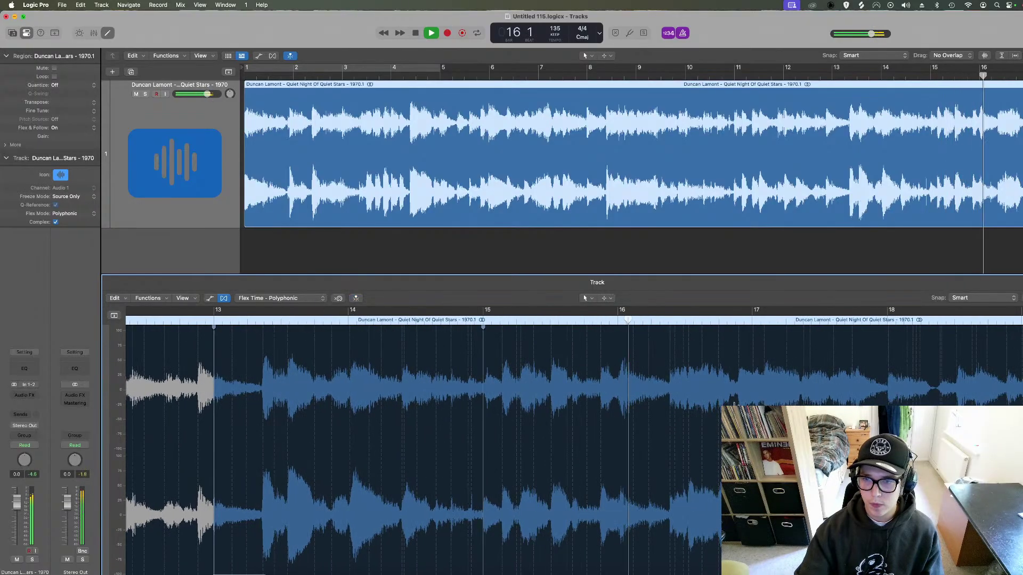
# Stop playback at bar 17 and add a flex marker that aligns the downbeat to that bar line.
pyautogui.press('space')
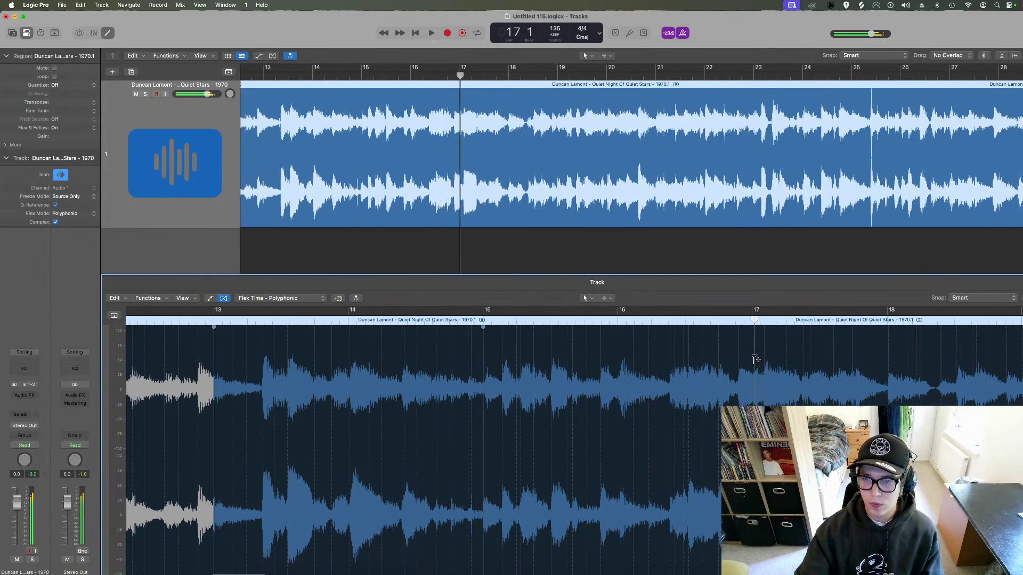
pyautogui.click(753, 360)
pyautogui.moveTo(751, 360)
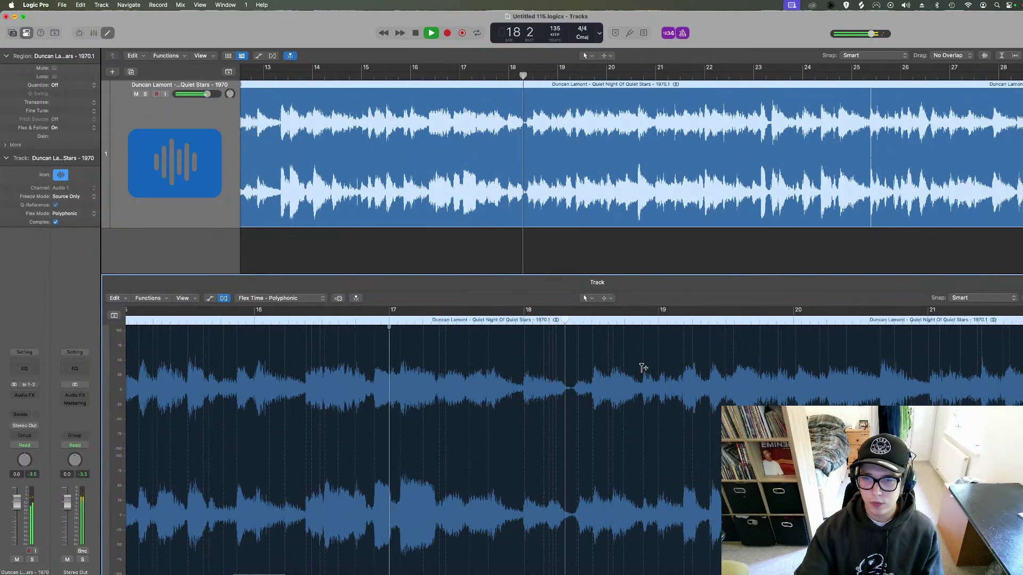
# Align the downbeats of bars 19, 21 and 23 to the grid with flex markers while checking playback.
pyautogui.click(659, 357)
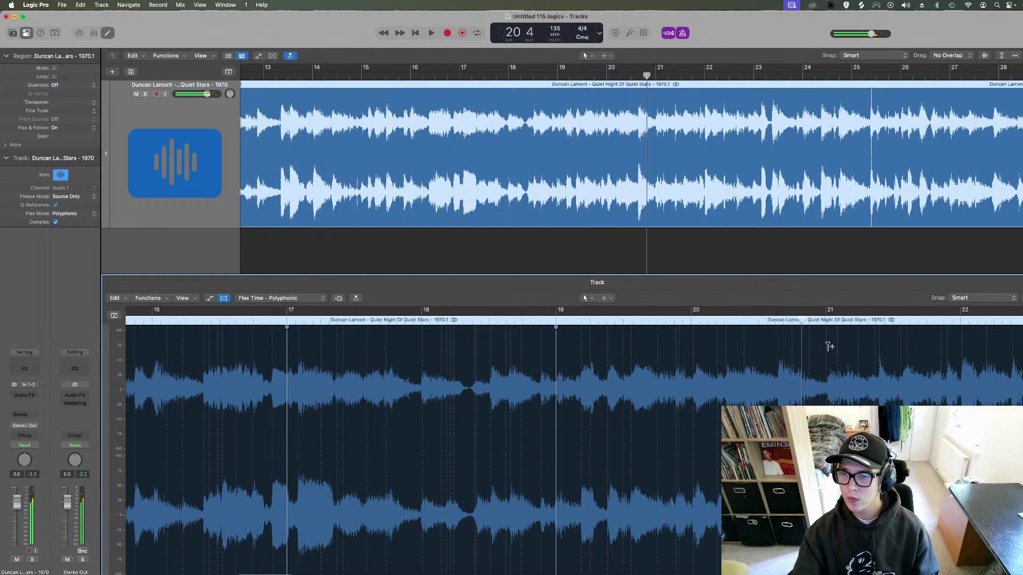
pyautogui.click(826, 348)
pyautogui.press('space')
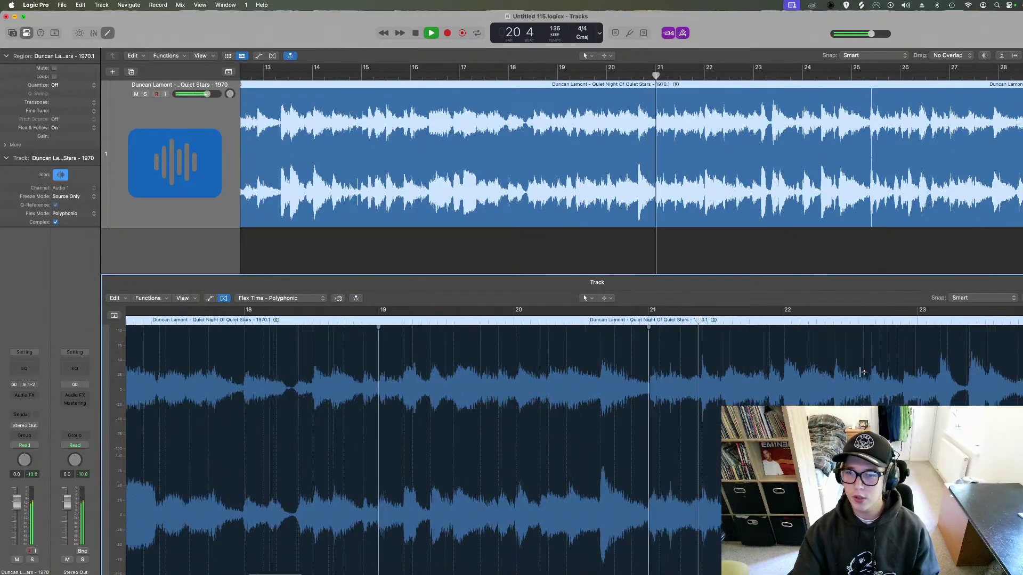
pyautogui.press('space')
pyautogui.click(610, 349)
pyautogui.press('space')
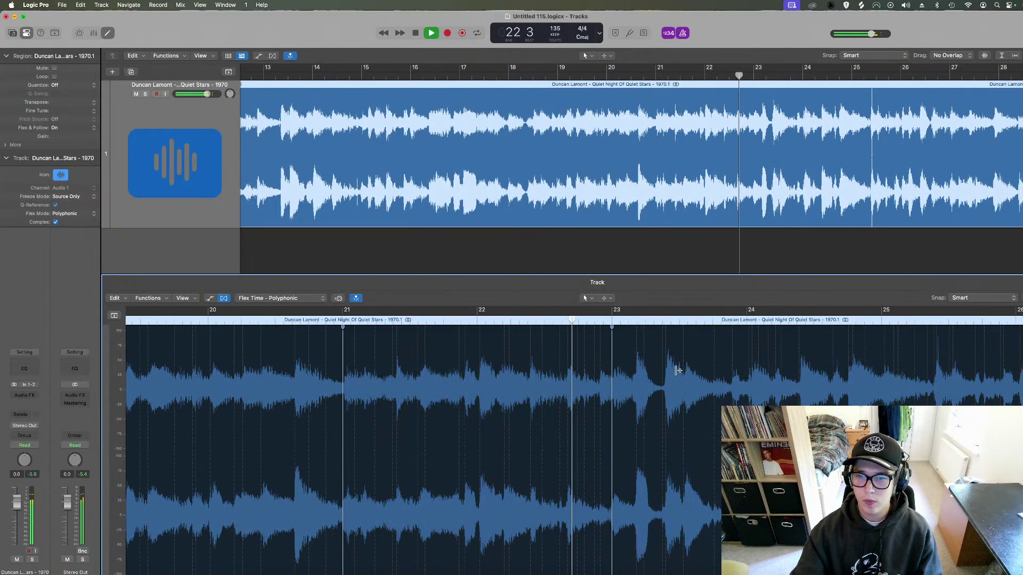
# Add flex markers that align the downbeats of bars 22 and 24 to their bar lines, playing onward between them.
pyautogui.press('space')
pyautogui.click(477, 341)
pyautogui.press('space')
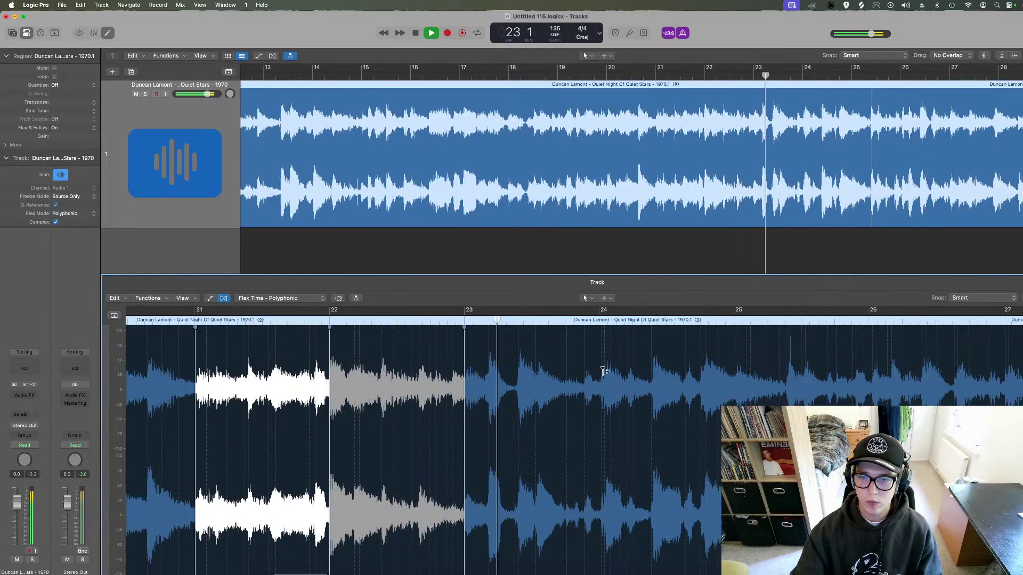
pyautogui.press('space')
pyautogui.click(604, 360)
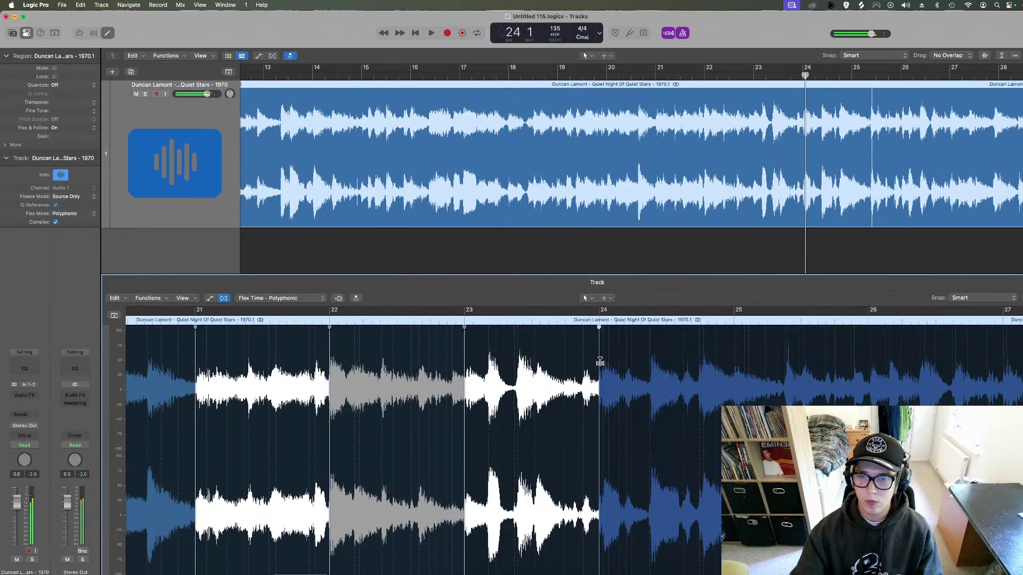
pyautogui.press('space')
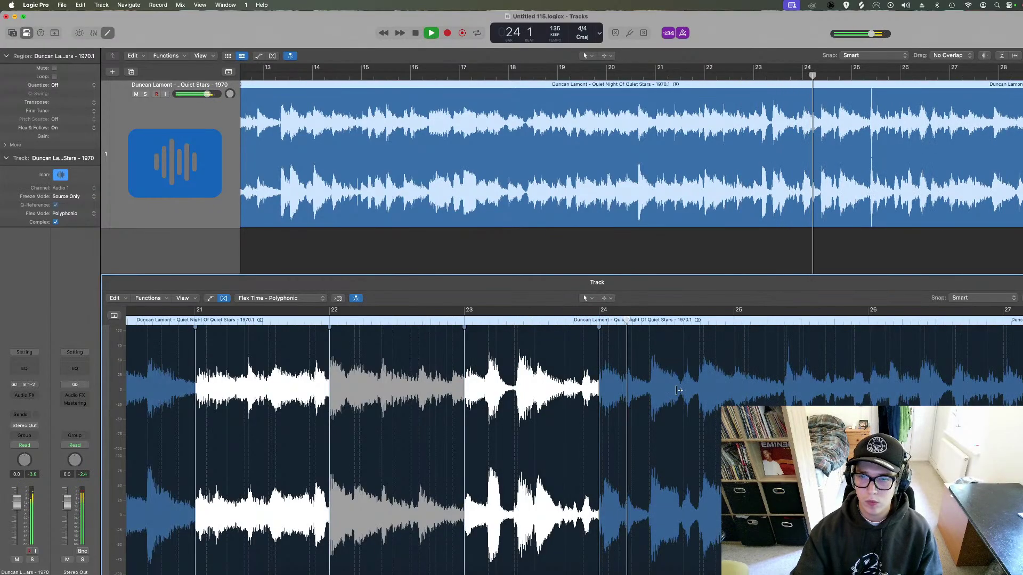
# Play onward and align the downbeats of bars 25, 26 and 27 to the grid with flex markers.
pyautogui.click(598, 350)
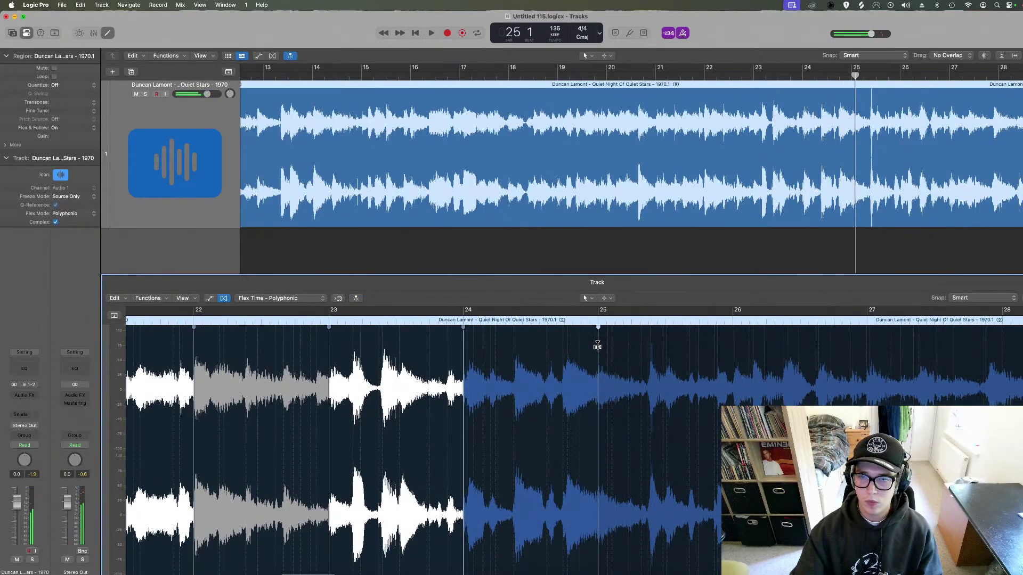
pyautogui.click(733, 356)
pyautogui.press('space')
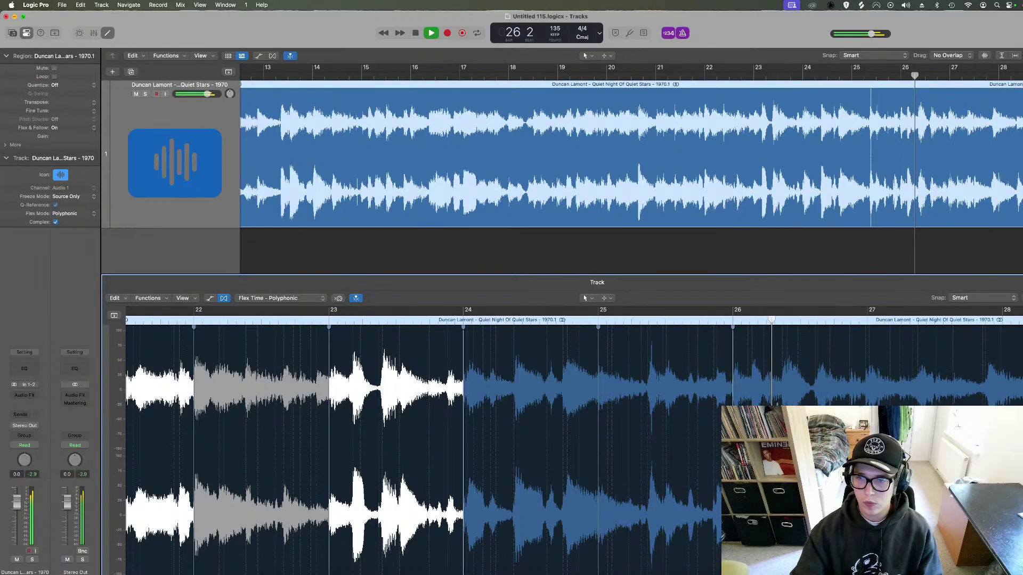
pyautogui.click(867, 349)
pyautogui.moveTo(865, 337); pyautogui.dragTo(868, 337)
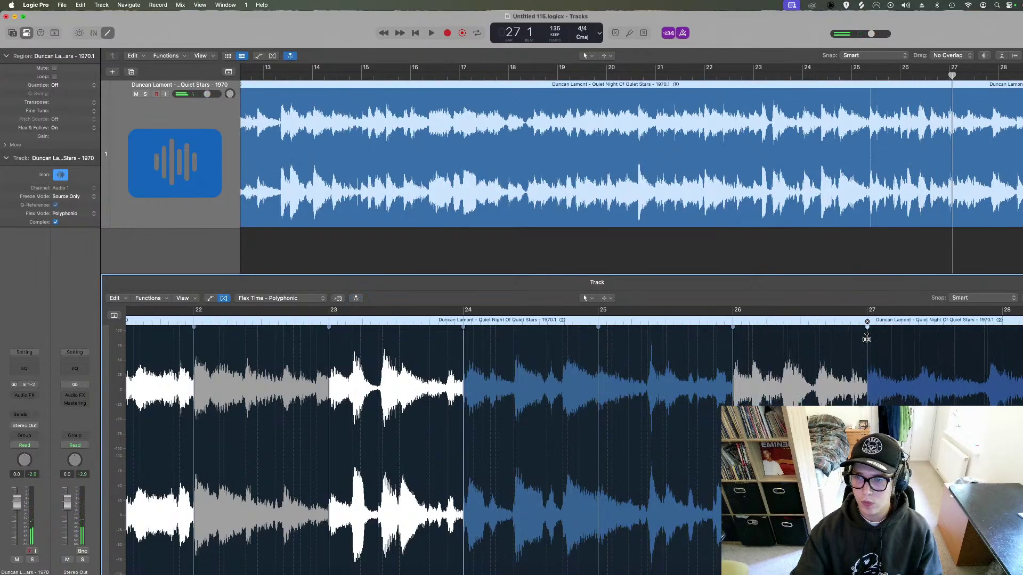
# Play onward and align the downbeats of bars 29 and 31 to the grid with flex markers.
pyautogui.hscroll(10, 852, 362)
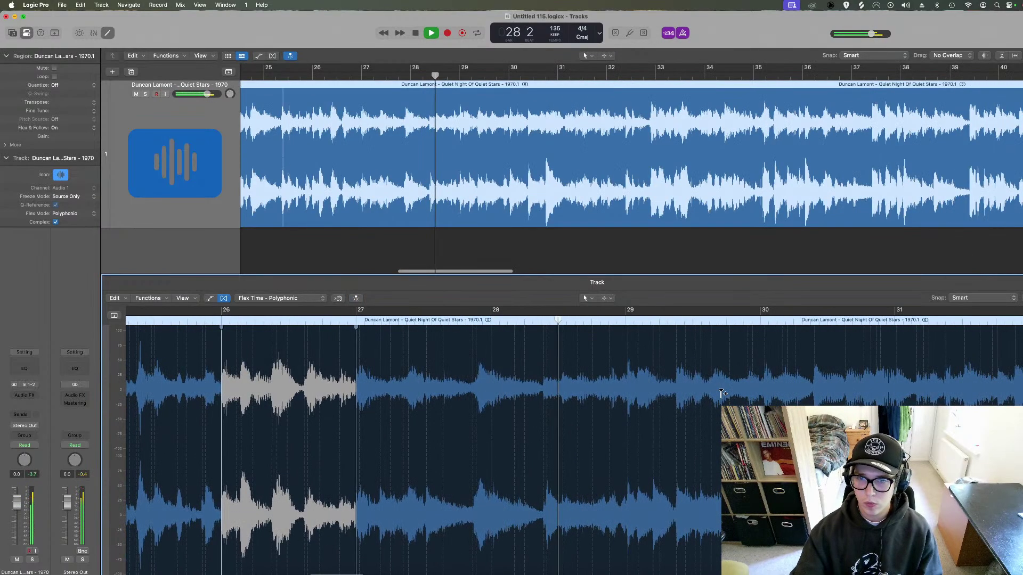
pyautogui.press('space')
pyautogui.moveTo(630, 340); pyautogui.dragTo(625, 340)
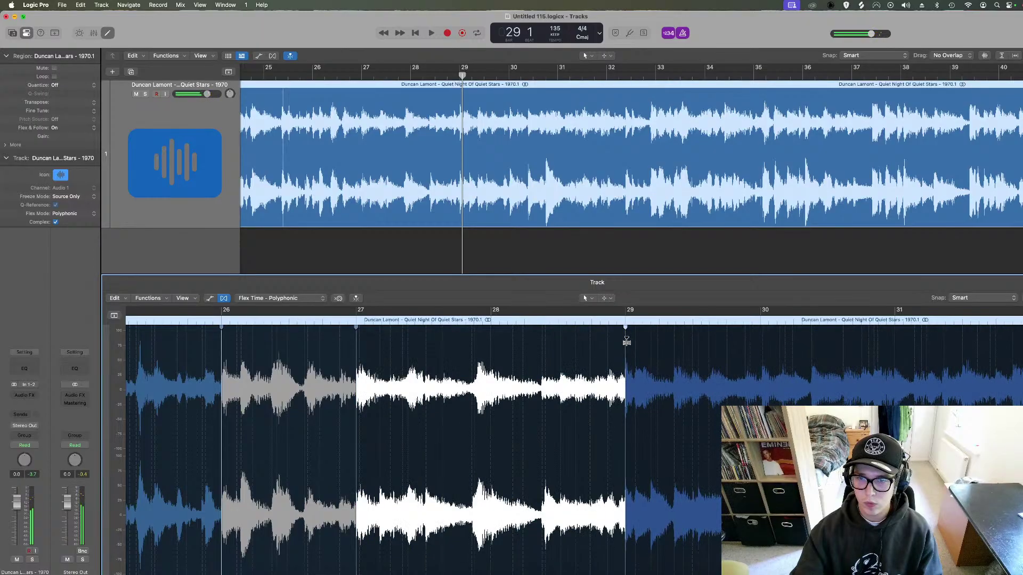
pyautogui.press('space')
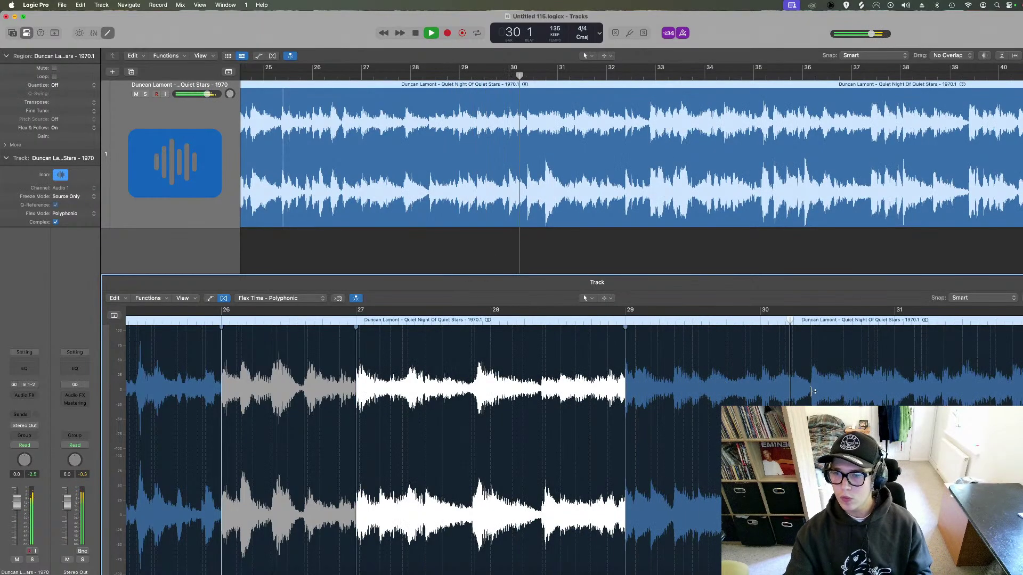
pyautogui.press('space')
pyautogui.click(762, 349)
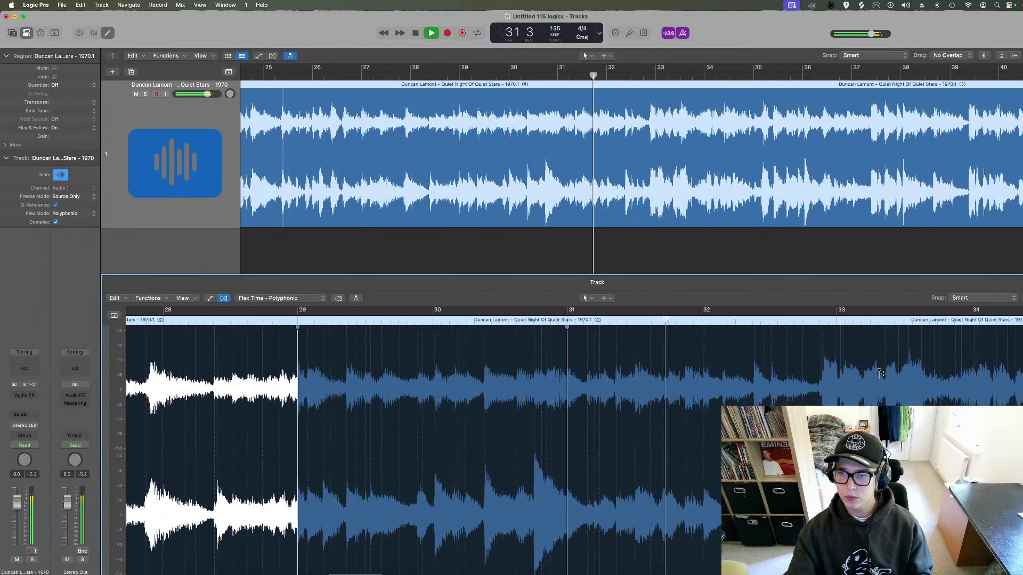
# Add flex markers that align the downbeats of bars 33 and 35 to their bar lines.
pyautogui.press('space')
pyautogui.click(765, 343)
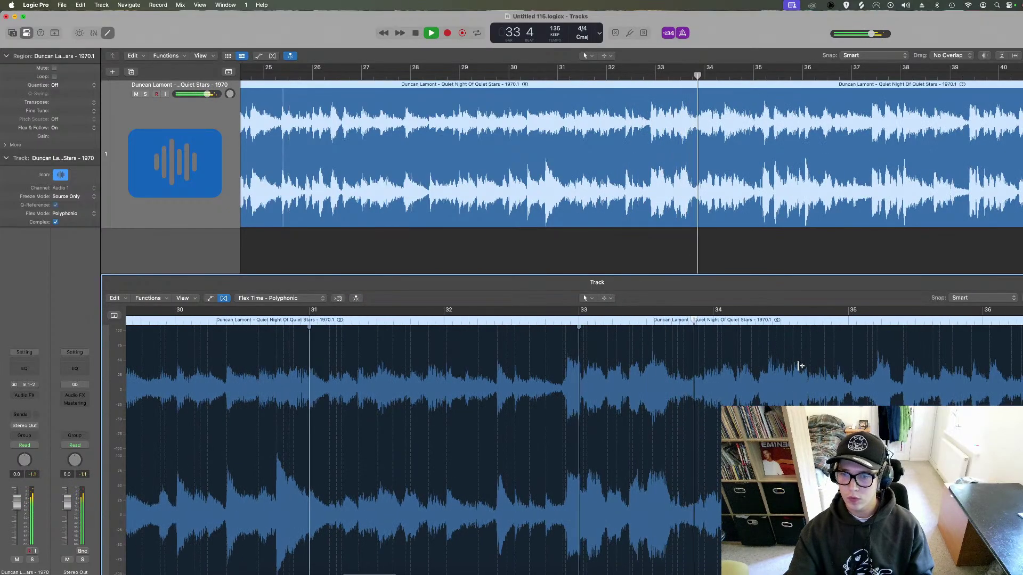
pyautogui.click(849, 352)
# Split the audio region at bar 35, delete everything after it, and close the track editor.
pyautogui.click(752, 75)
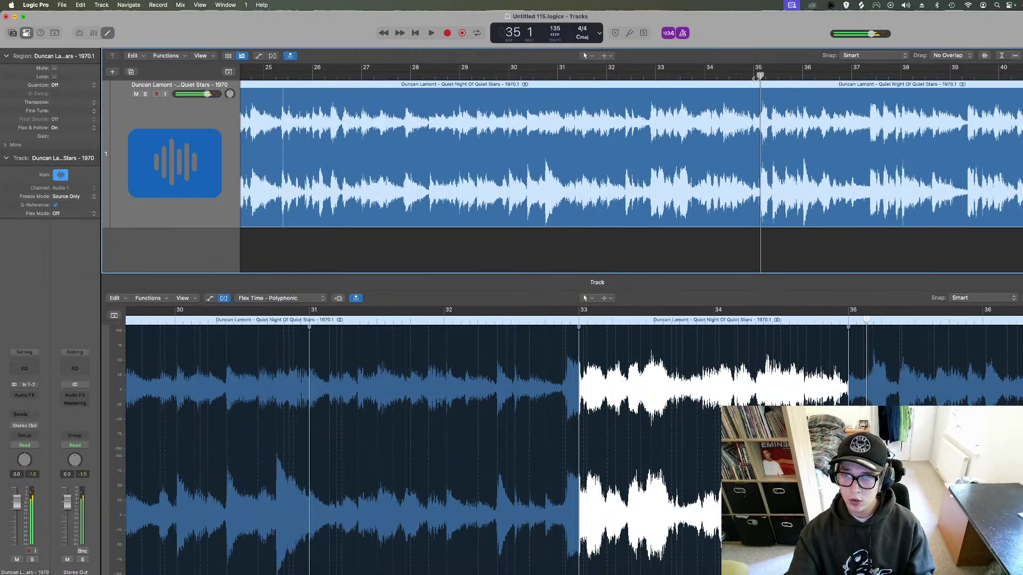
pyautogui.click(764, 110)
pyautogui.press('Delete')
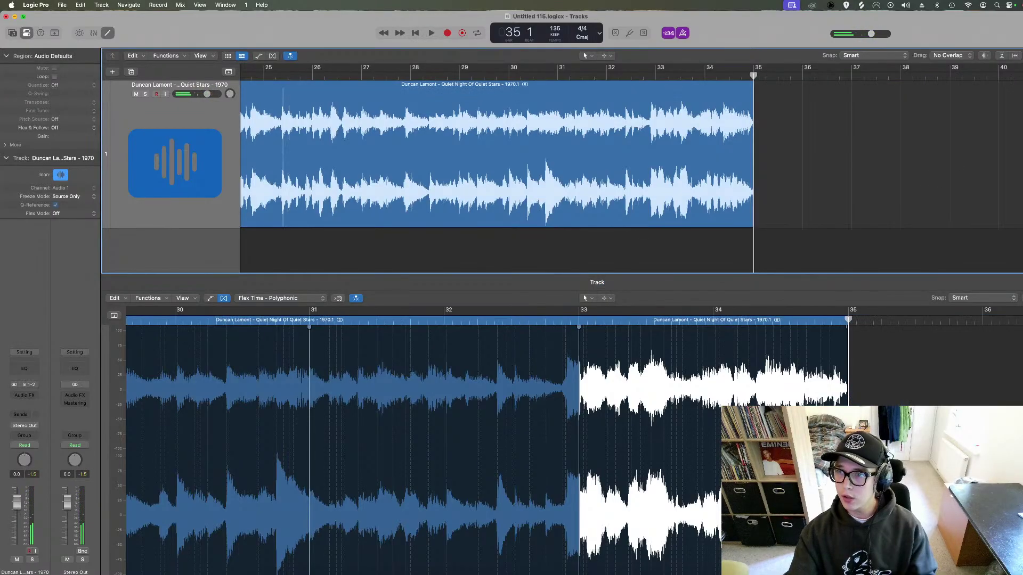
pyautogui.press('z')
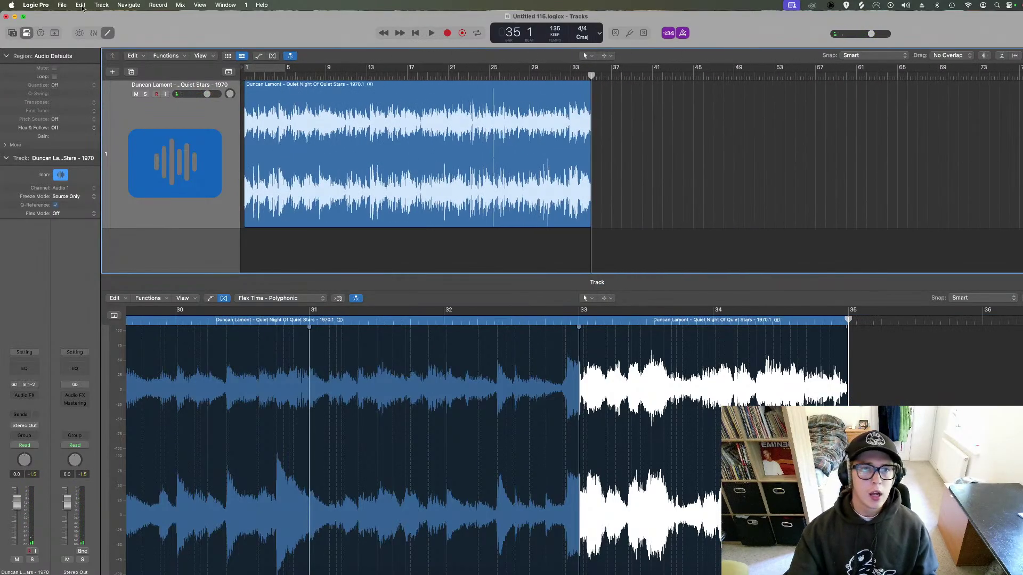
pyautogui.click(105, 33)
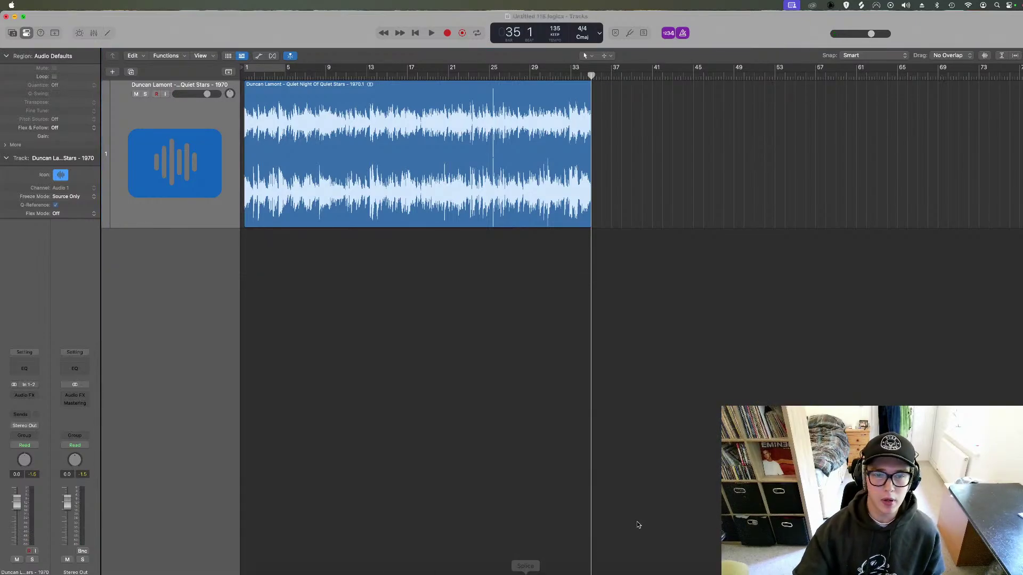
# Create one software instrument track that uses Quick Sampler (Single Sample) in stereo.
pyautogui.click(114, 73)
pyautogui.click(415, 234)
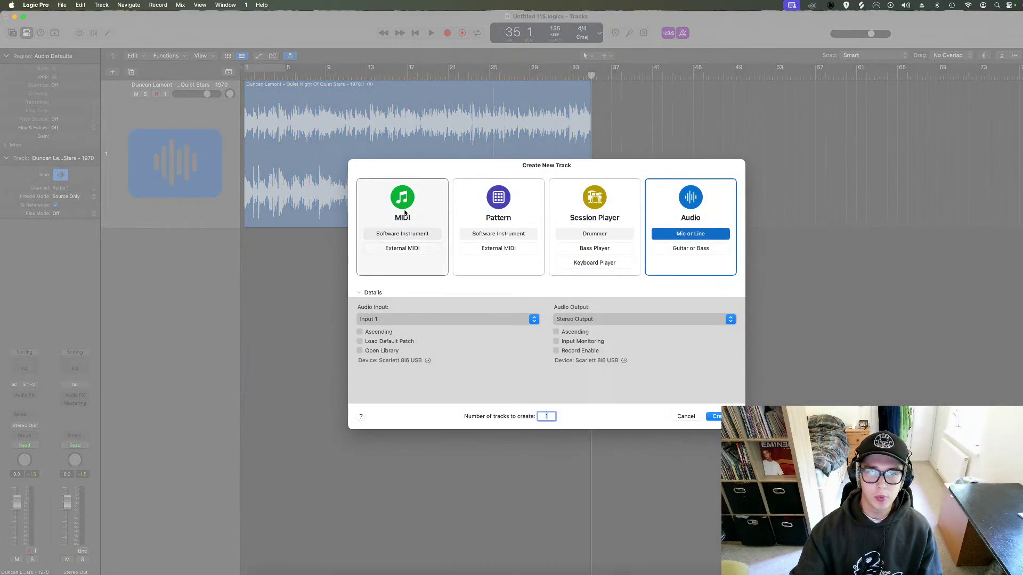
pyautogui.click(420, 319)
pyautogui.click(523, 385)
pyautogui.click(421, 320)
pyautogui.moveTo(404, 381)
pyautogui.moveTo(485, 392)
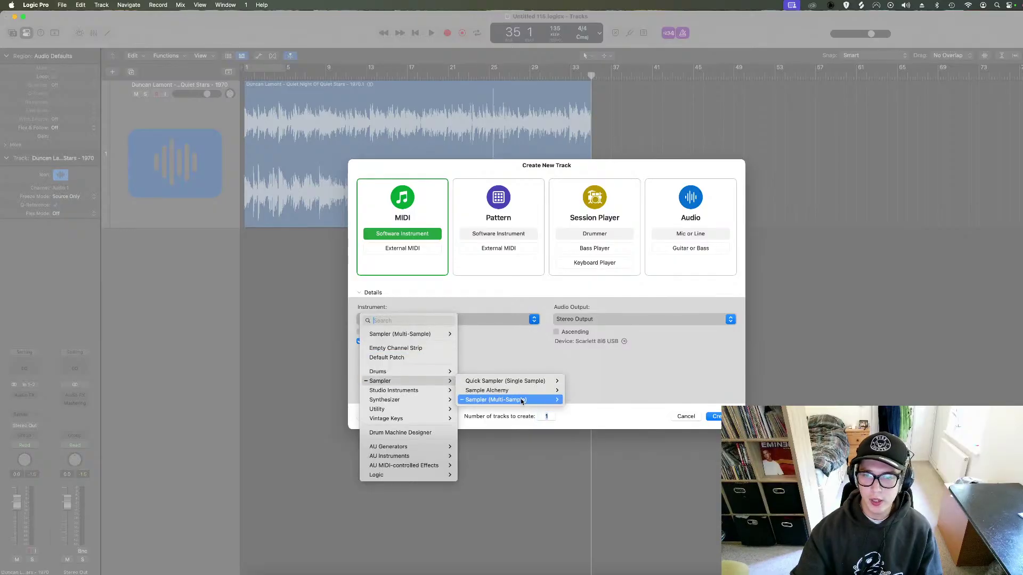
pyautogui.moveTo(533, 381)
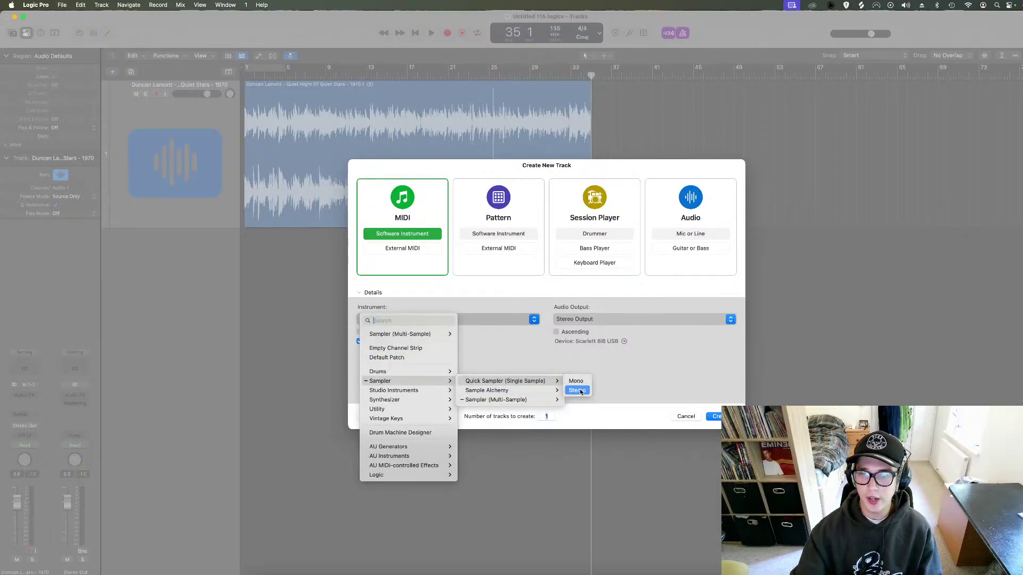
pyautogui.click(577, 392)
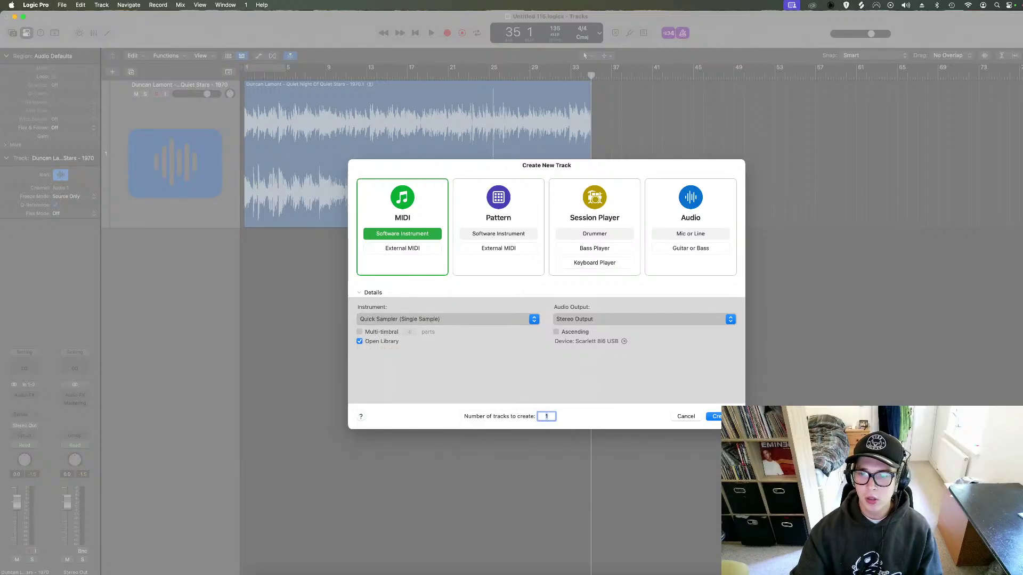
pyautogui.press('Return')
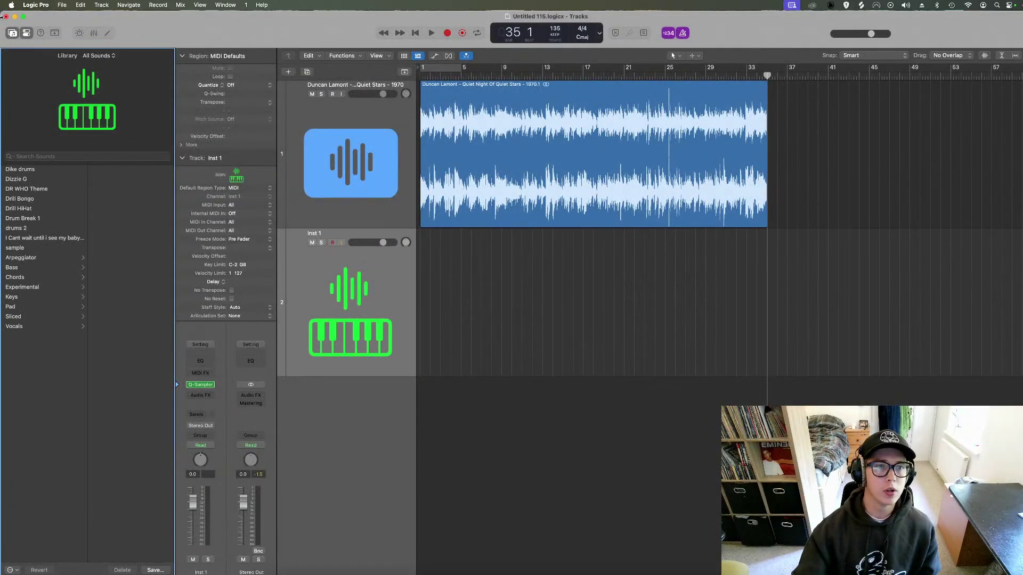
# Hide the Library and load the flexed sample region into the new track's Quick Sampler.
pyautogui.click(11, 34)
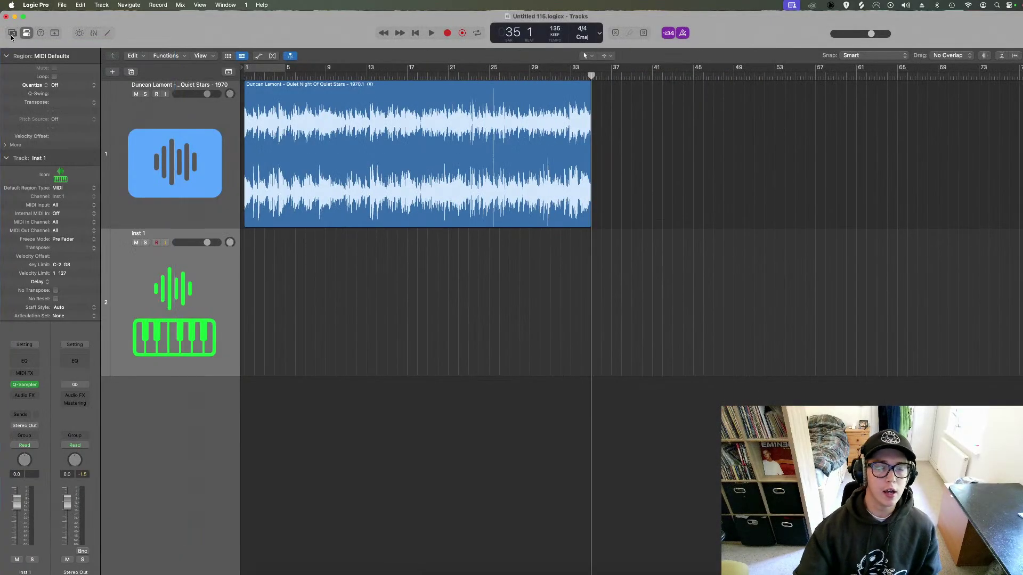
pyautogui.click(26, 386)
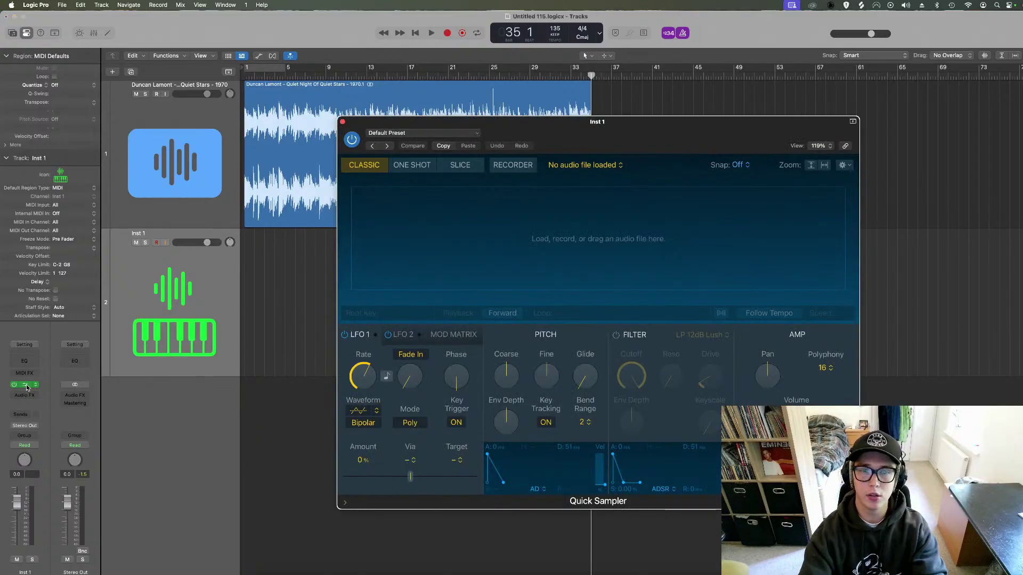
pyautogui.moveTo(307, 128); pyautogui.dragTo(539, 208)
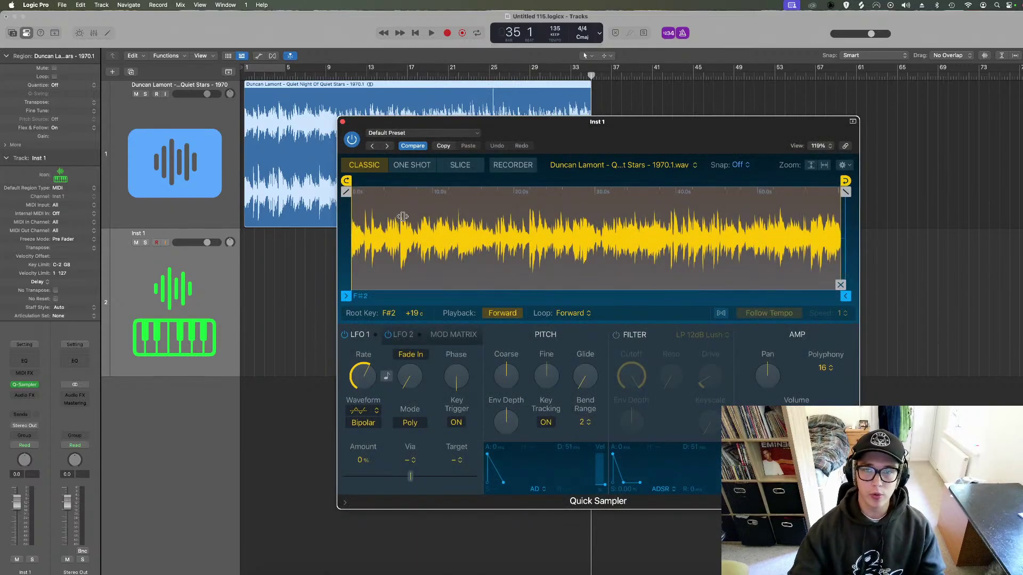
# Switch Quick Sampler to Slice with Equal Divisions and set the number of slices to 64.
pyautogui.click(460, 164)
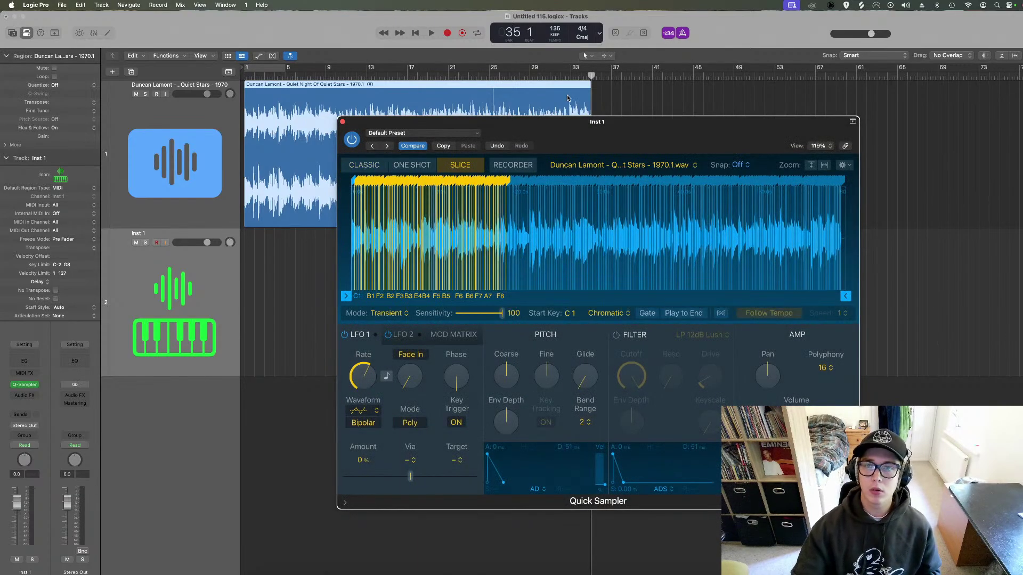
pyautogui.click(570, 75)
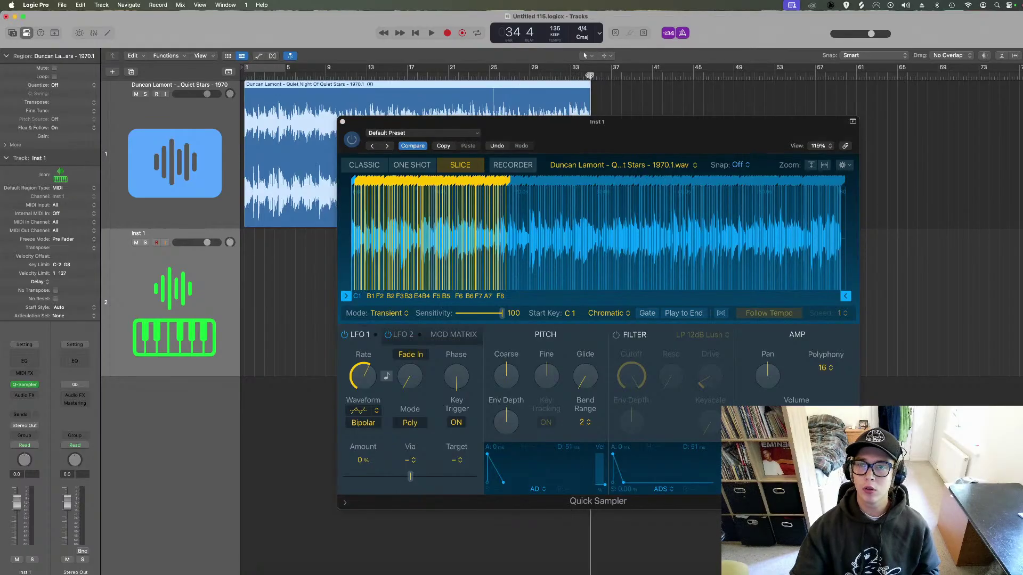
pyautogui.click(387, 313)
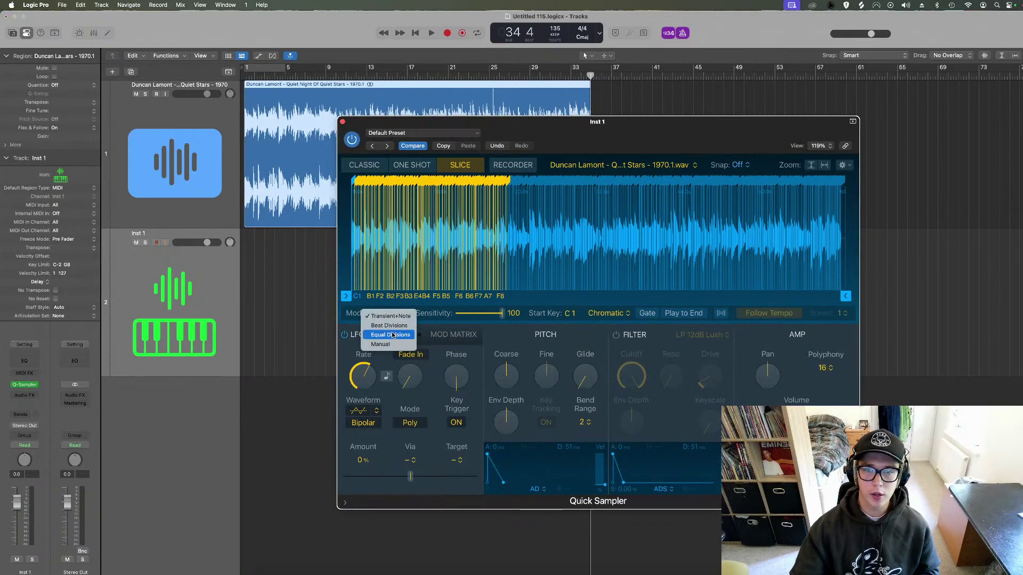
pyautogui.click(396, 336)
pyautogui.moveTo(473, 317); pyautogui.dragTo(509, 318)
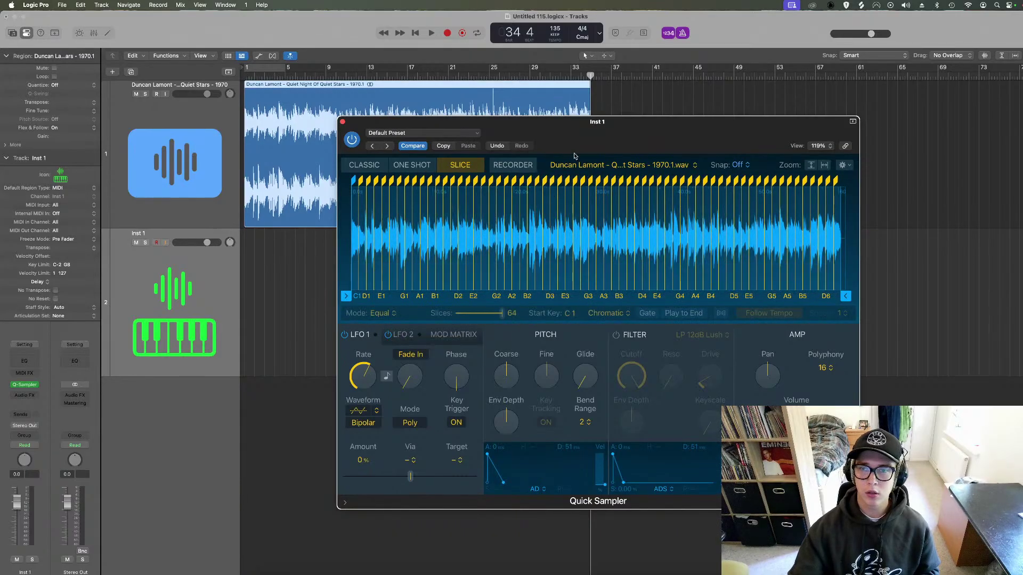
# Split the audio region at bar 33 and delete the leftover piece after it.
pyautogui.click(582, 76)
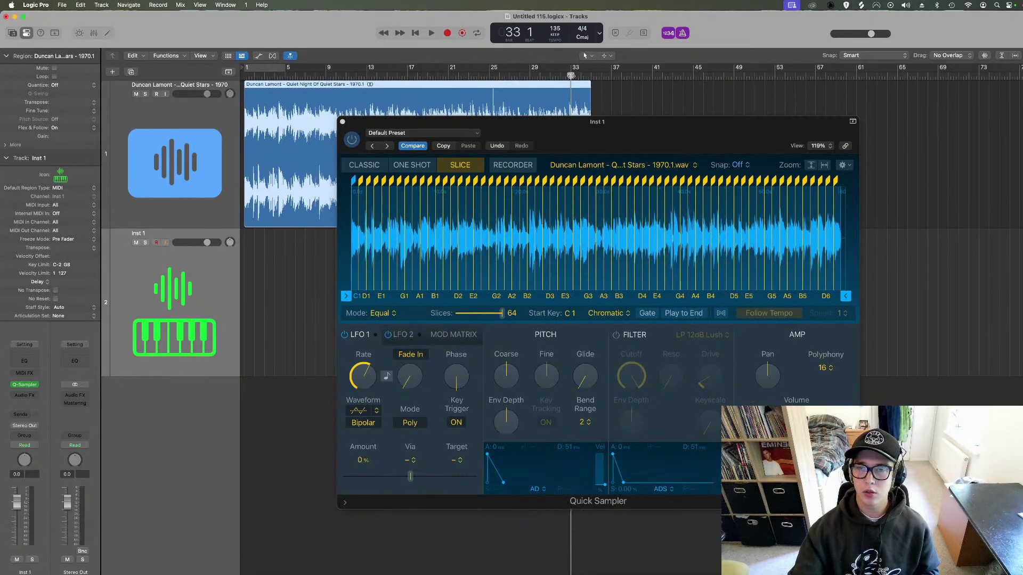
pyautogui.press('cmd+t')
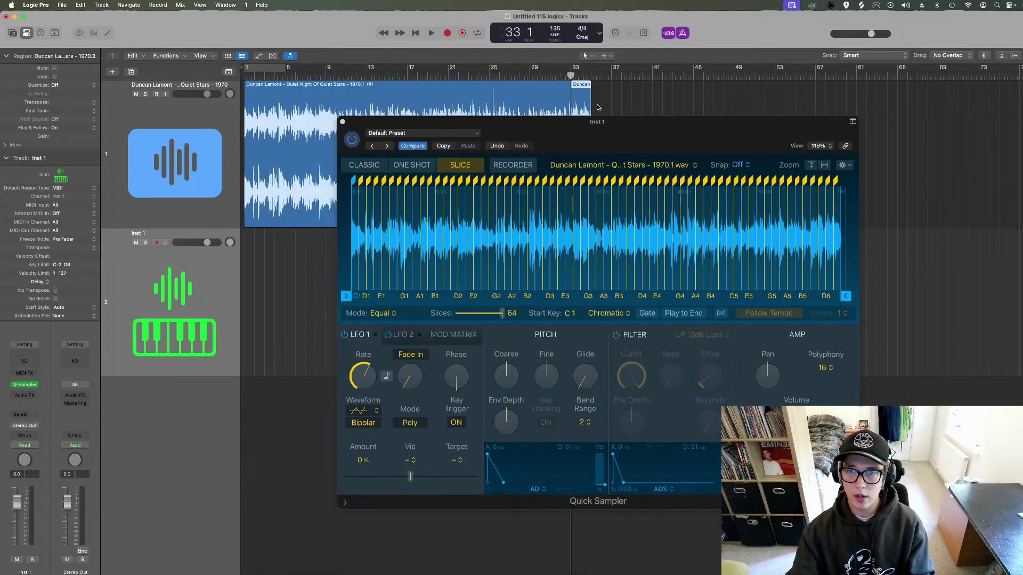
pyautogui.press('Delete')
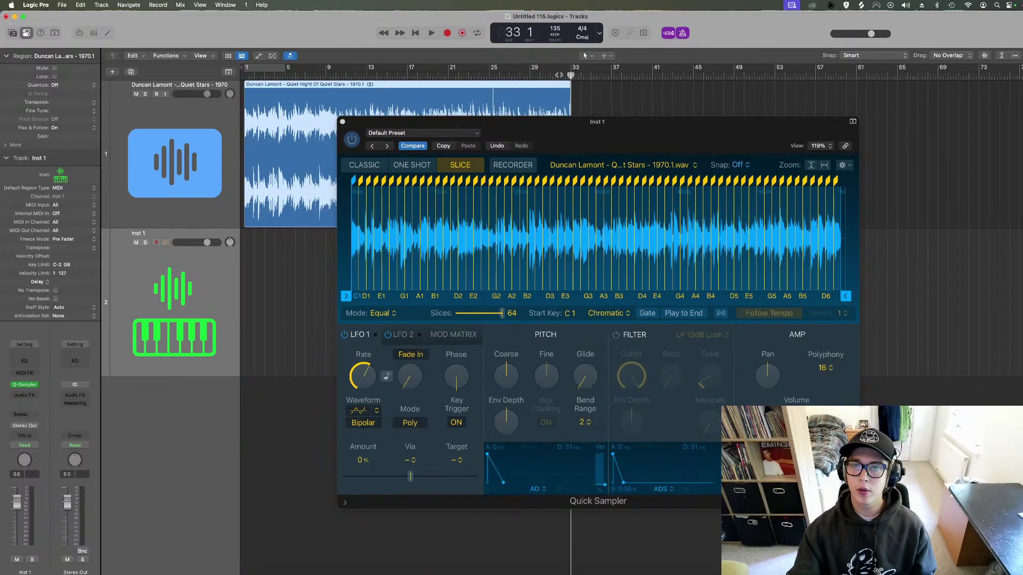
# Load the trimmed region into Quick Sampler in place of the old audio and turn on Flex with Follow Tempo.
pyautogui.moveTo(387, 104); pyautogui.dragTo(506, 282)
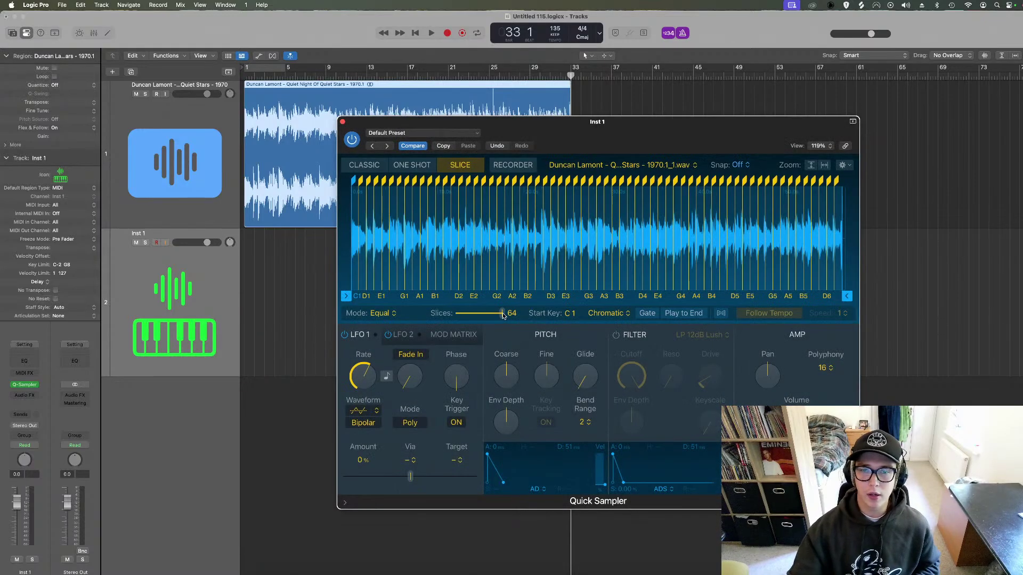
pyautogui.click(720, 314)
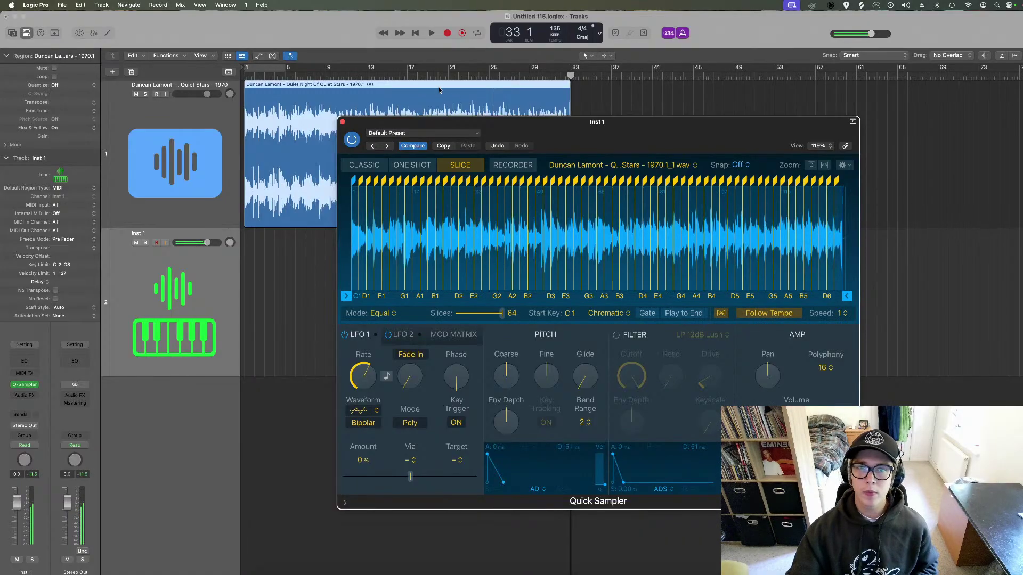
# Cycle playback from bar 1 to bar 5 at a tempo of 94 and set Quick Sampler's polyphony to Mono.
pyautogui.click(416, 34)
pyautogui.click(264, 68)
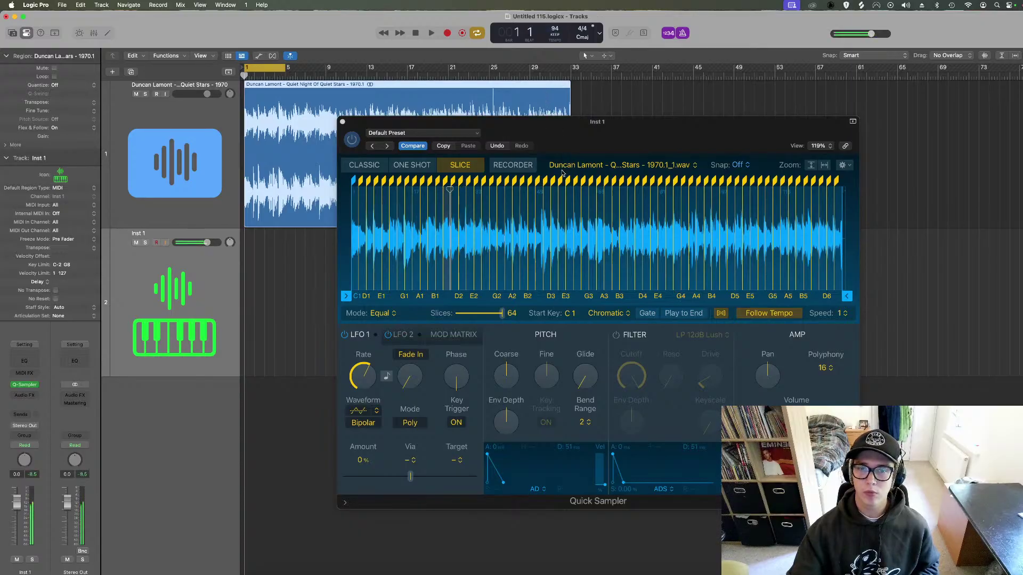
pyautogui.click(823, 367)
pyautogui.click(832, 285)
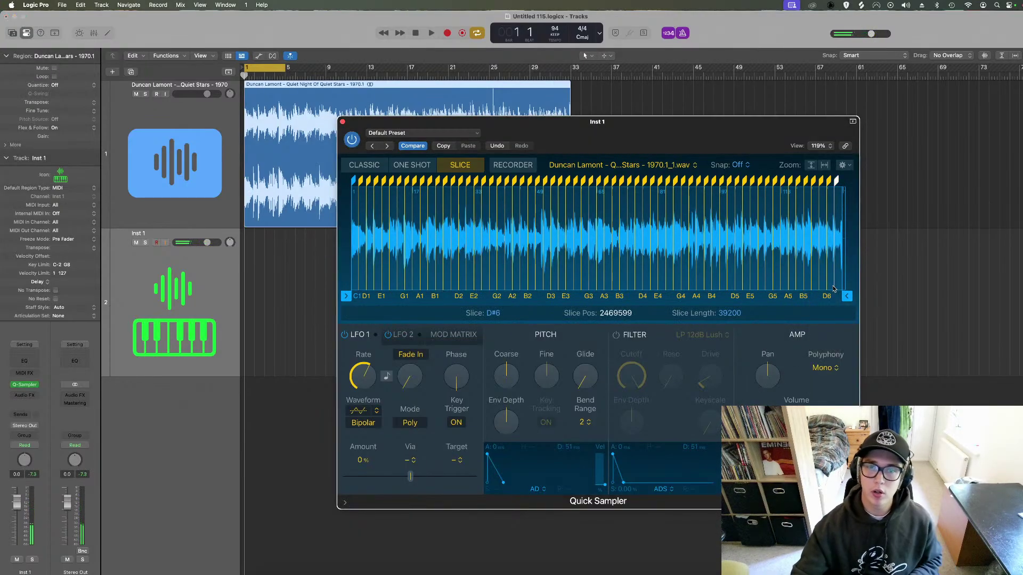
# Mute the original audio track and lower Quick Sampler's coarse pitch.
pyautogui.click(135, 94)
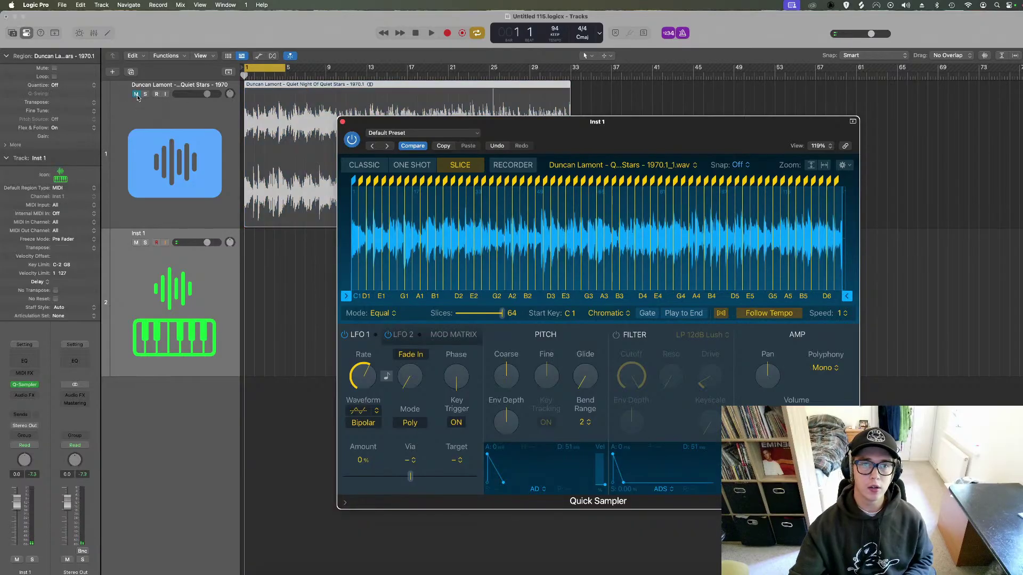
pyautogui.moveTo(507, 375); pyautogui.dragTo(509, 378)
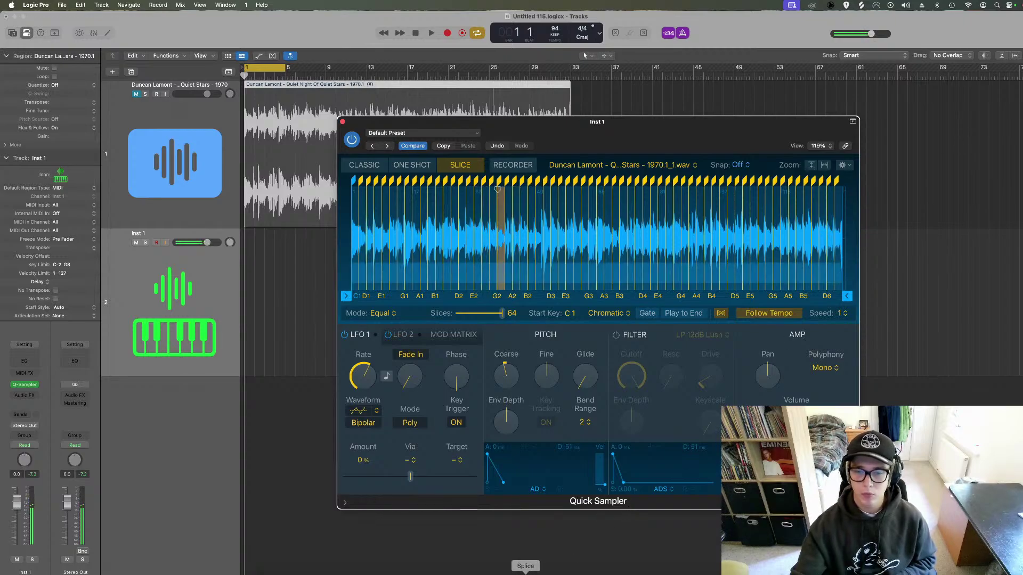
pyautogui.click(525, 573)
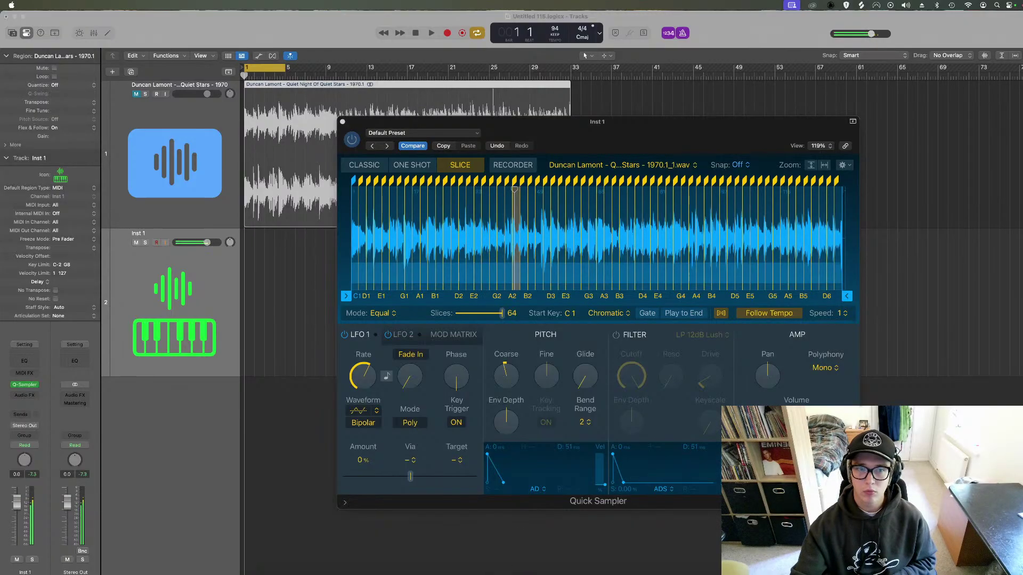
pyautogui.click(1006, 315)
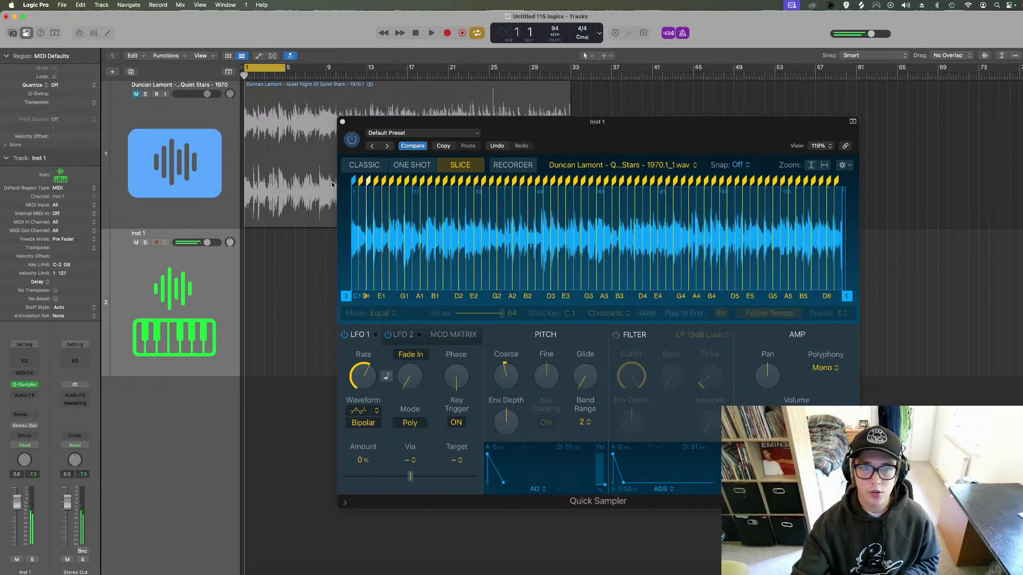
# Close Quick Sampler and play the cycled bars from the start to try out slices against the metronome.
pyautogui.click(343, 123)
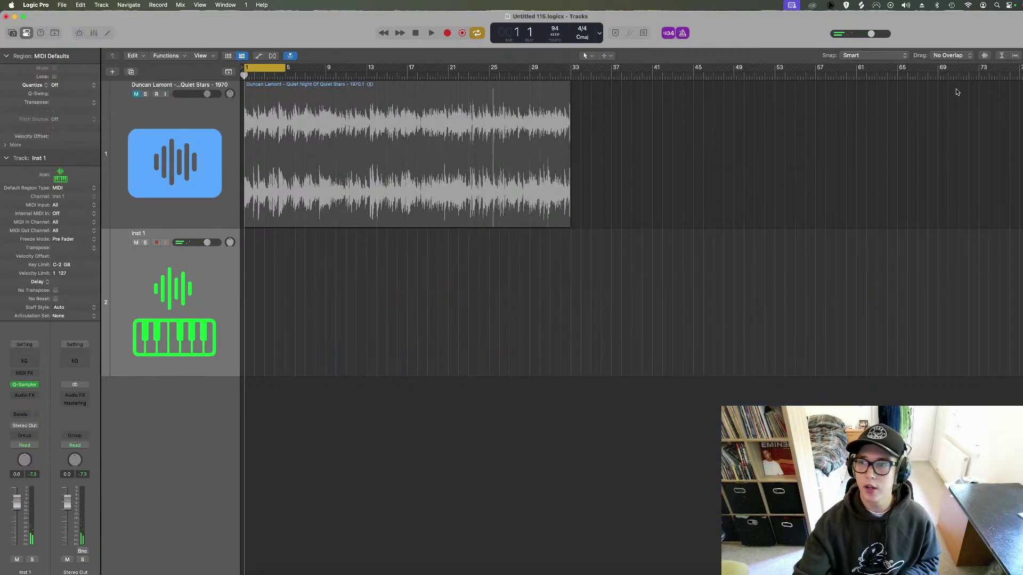
pyautogui.press('super+Right')
pyautogui.press('super+Right')
pyautogui.press('super+Right')
pyautogui.press('super+Right')
pyautogui.press('super+Right')
pyautogui.press('super+Right')
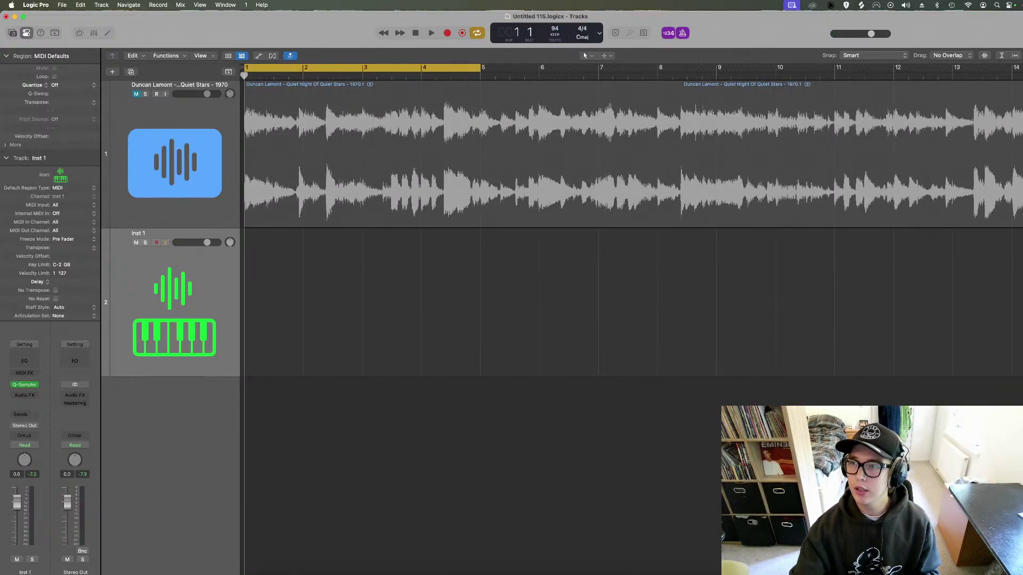
pyautogui.press('super+Up')
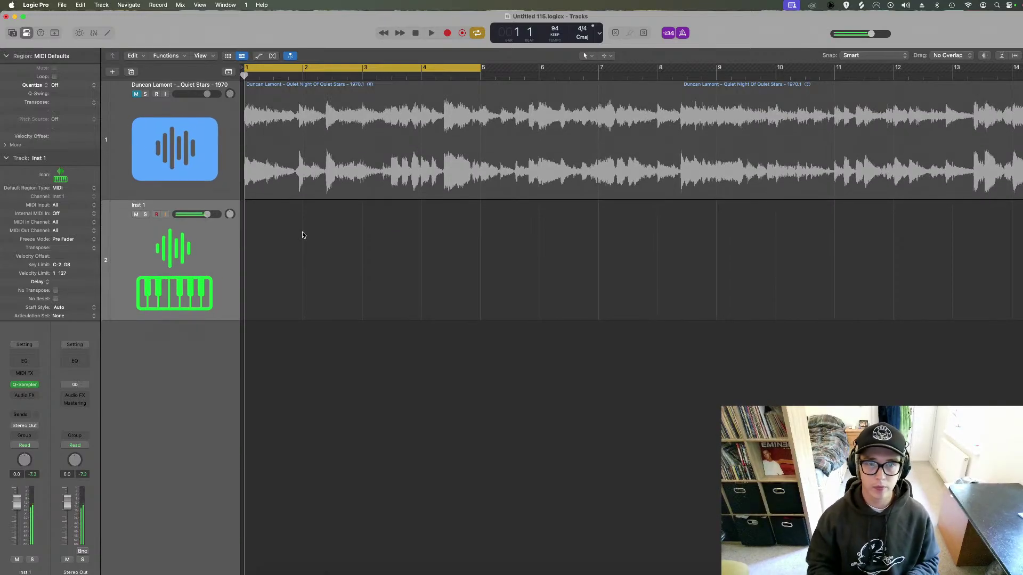
pyautogui.press('space')
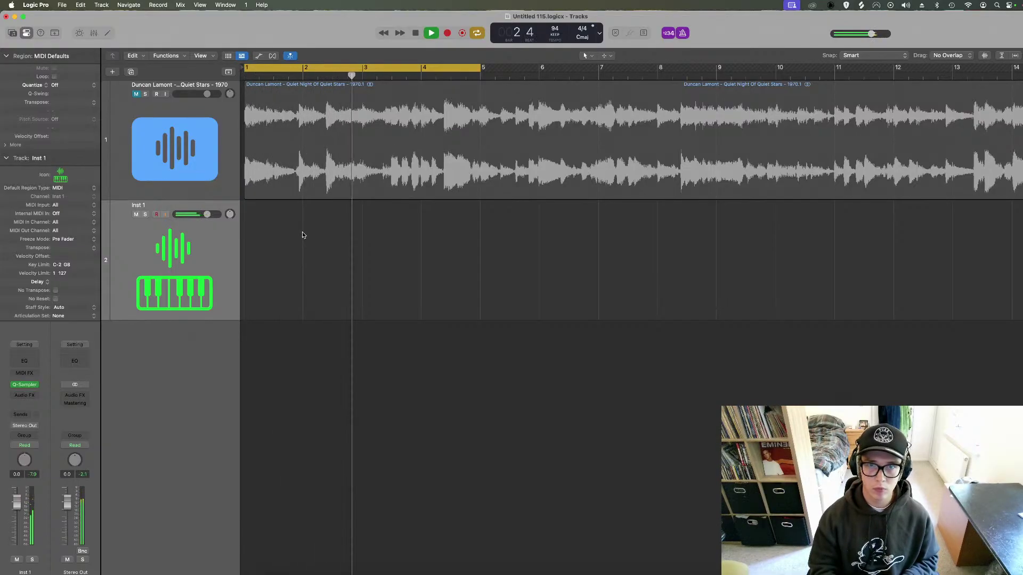
pyautogui.press('Return')
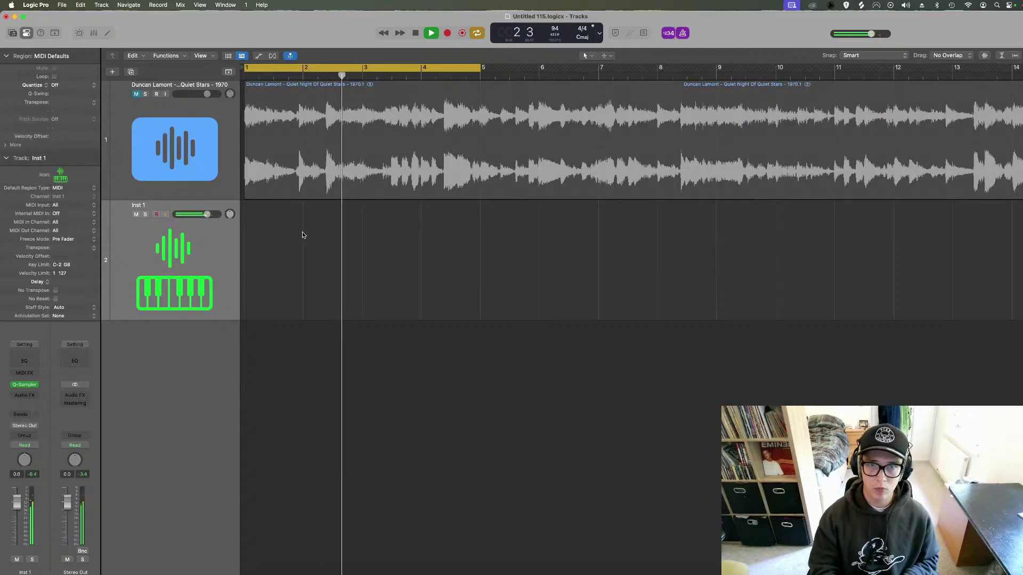
pyautogui.press('space')
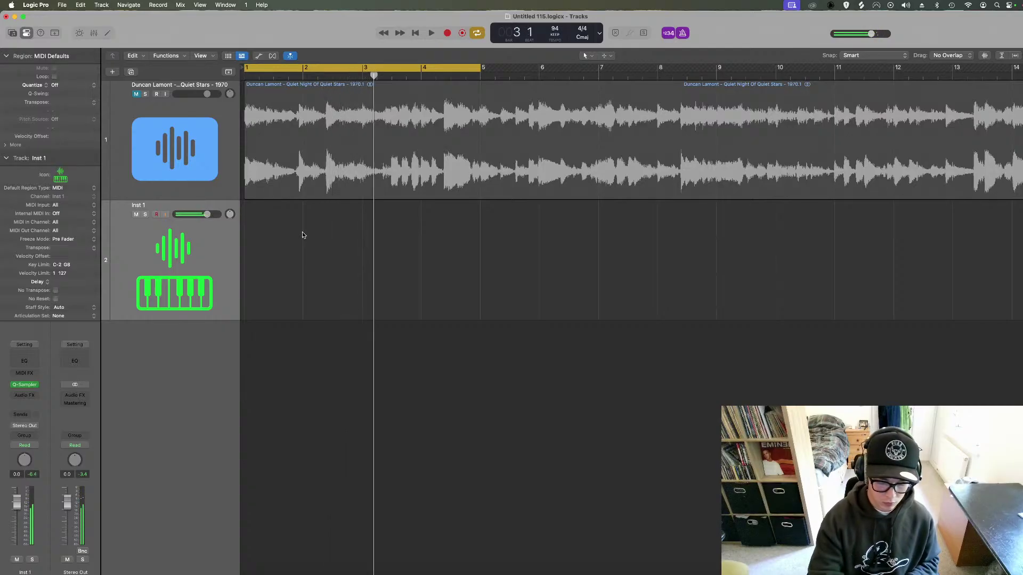
# Record a chop pattern on the Inst 1 track over bars 1 and 2 and shorten the cycle to end at bar 3.
pyautogui.press('r')
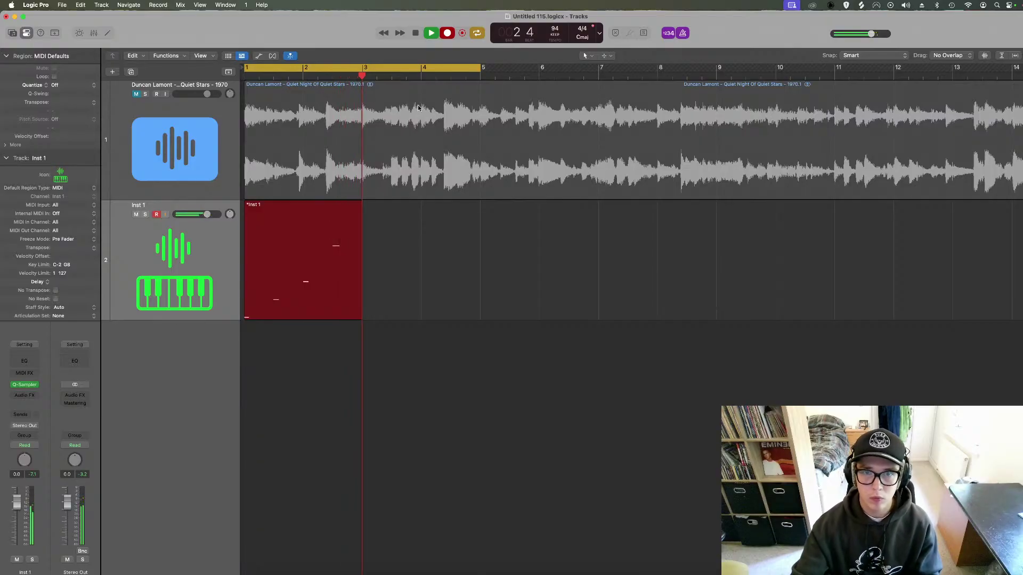
pyautogui.press('space')
pyautogui.click(358, 67)
pyautogui.click(358, 67)
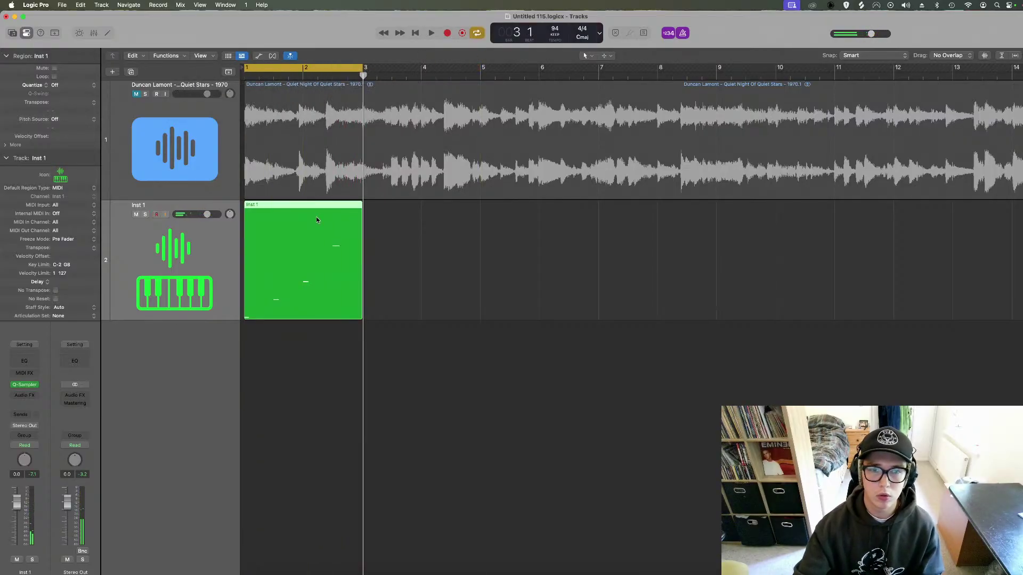
# Extend all recorded notes in the Piano Roll so each lasts until the next one, and turn off the metronome.
pyautogui.press('e')
pyautogui.moveTo(794, 403); pyautogui.dragTo(2, 461)
pyautogui.hotkey('shift', 'l')
pyautogui.press('space')
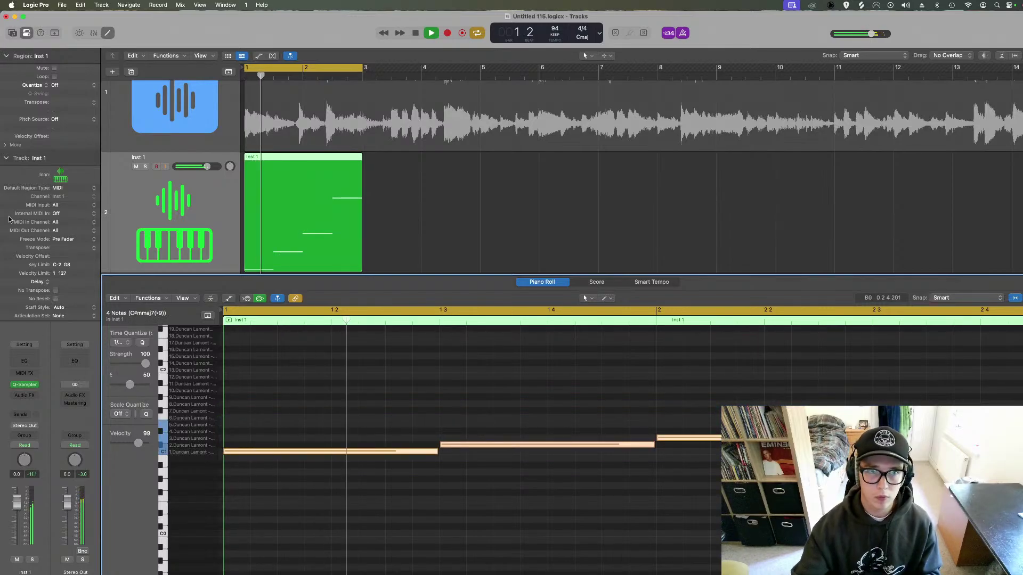
pyautogui.press('k')
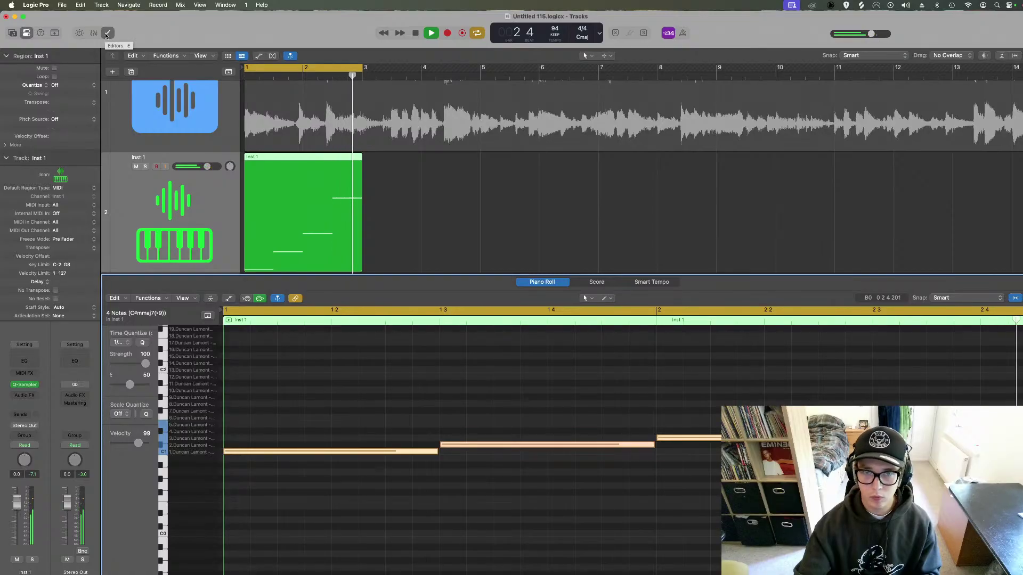
pyautogui.click(107, 33)
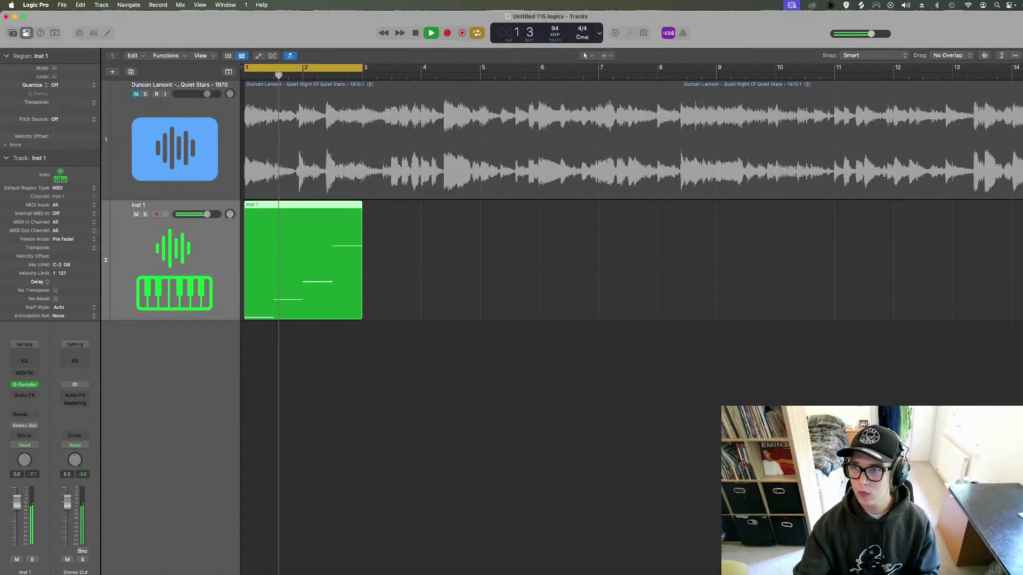
pyautogui.press('space')
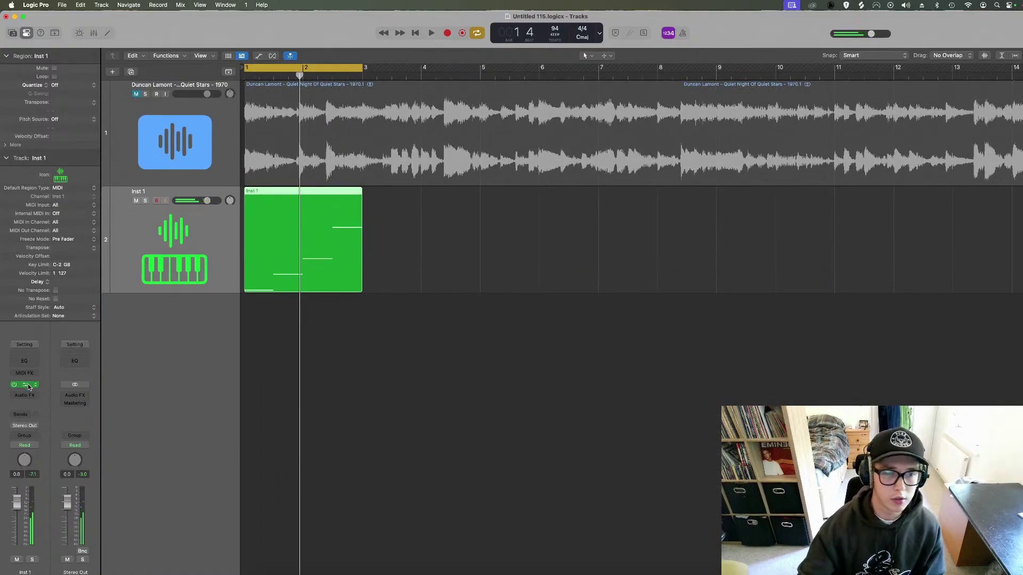
# Compare coarse pitch settings in Quick Sampler while the pattern loops, ending at -3, and close the plug-in.
pyautogui.press('v')
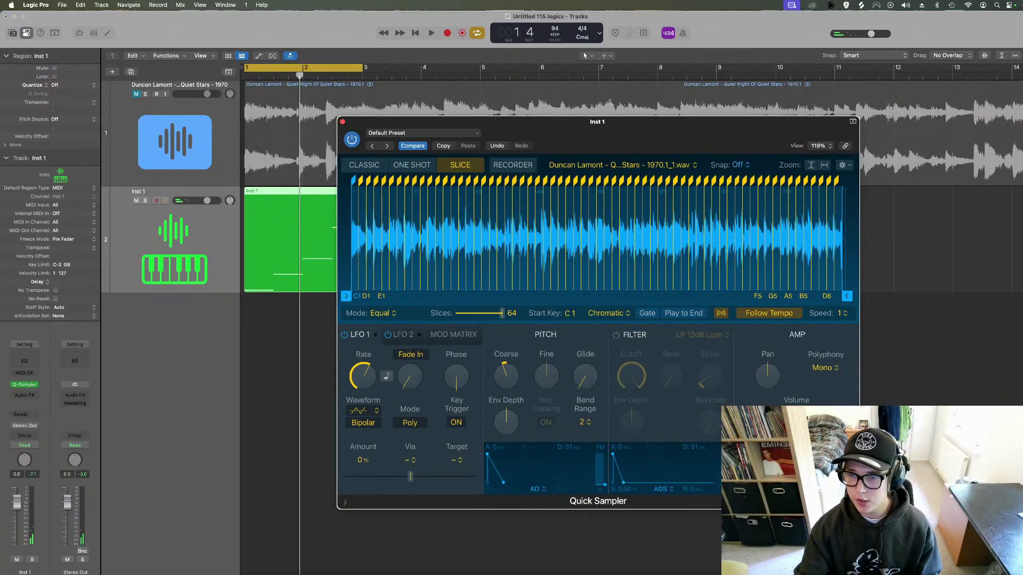
pyautogui.press('space')
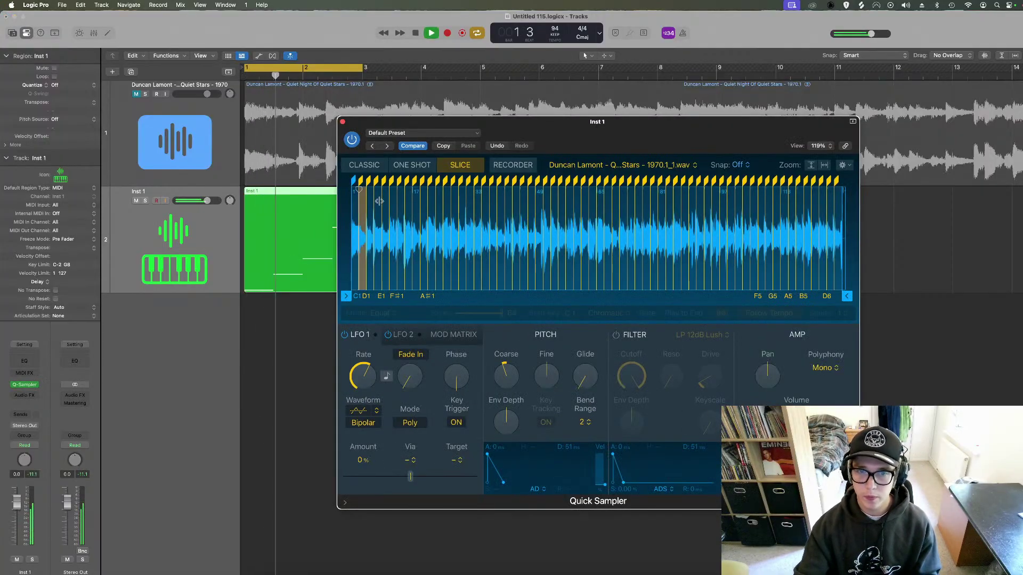
pyautogui.scroll(-3, 507, 385)
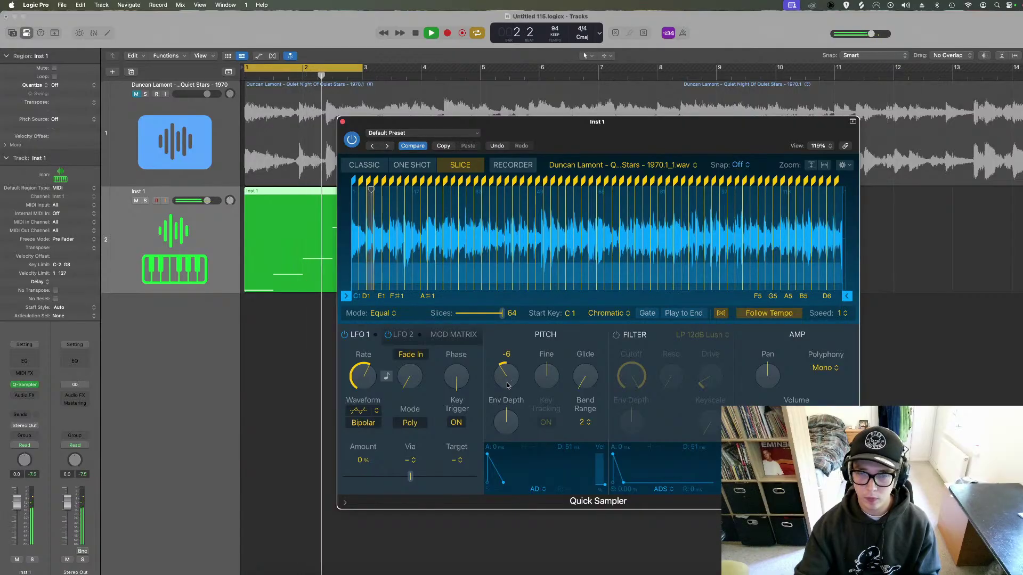
pyautogui.scroll(1, 506, 384)
pyautogui.press('space')
pyautogui.press('space')
pyautogui.scroll(2, 506, 379)
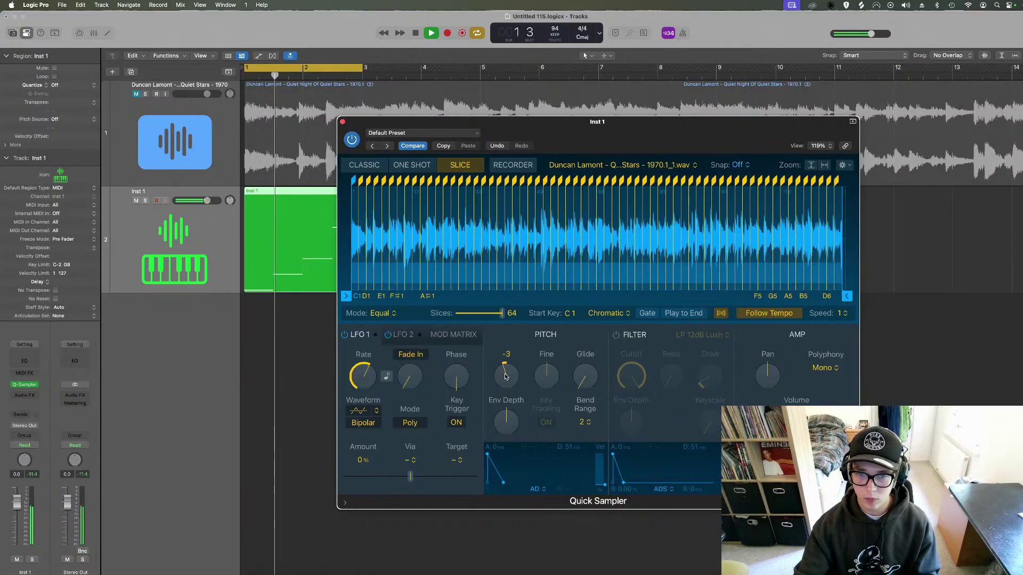
pyautogui.click(342, 122)
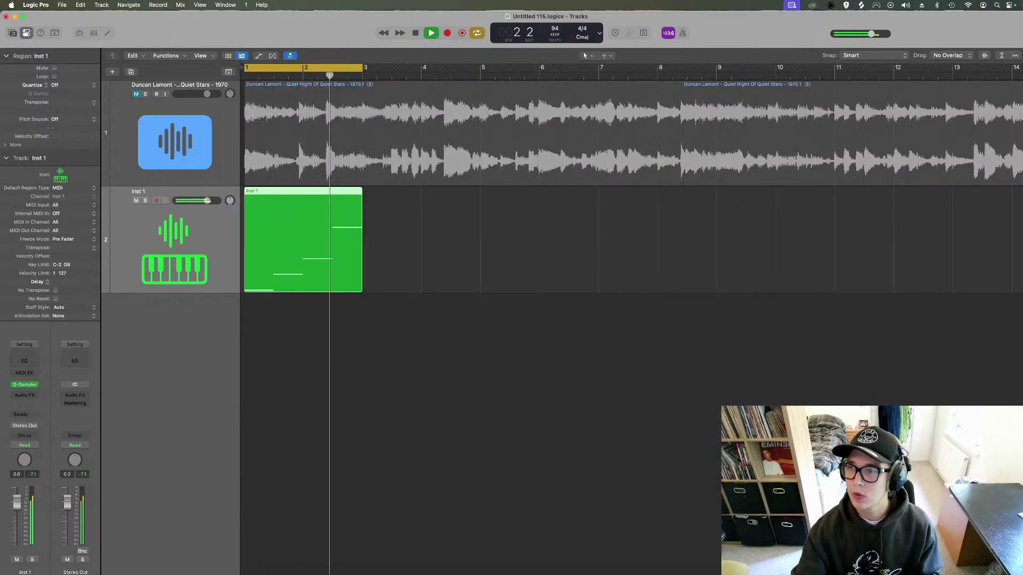
# Raise the project tempo to 97 and listen to the looped chop pattern.
pyautogui.press('space')
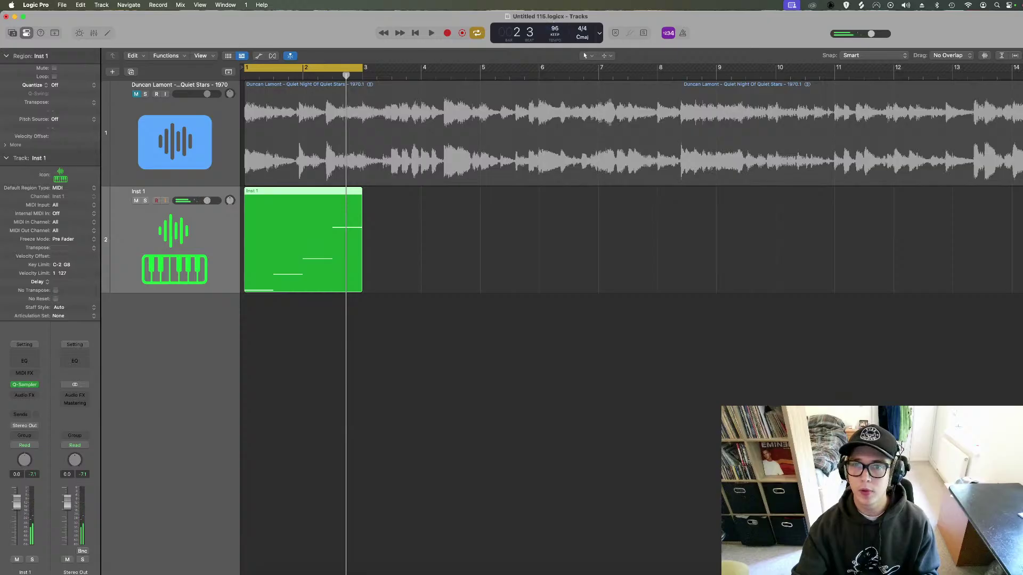
pyautogui.press('space')
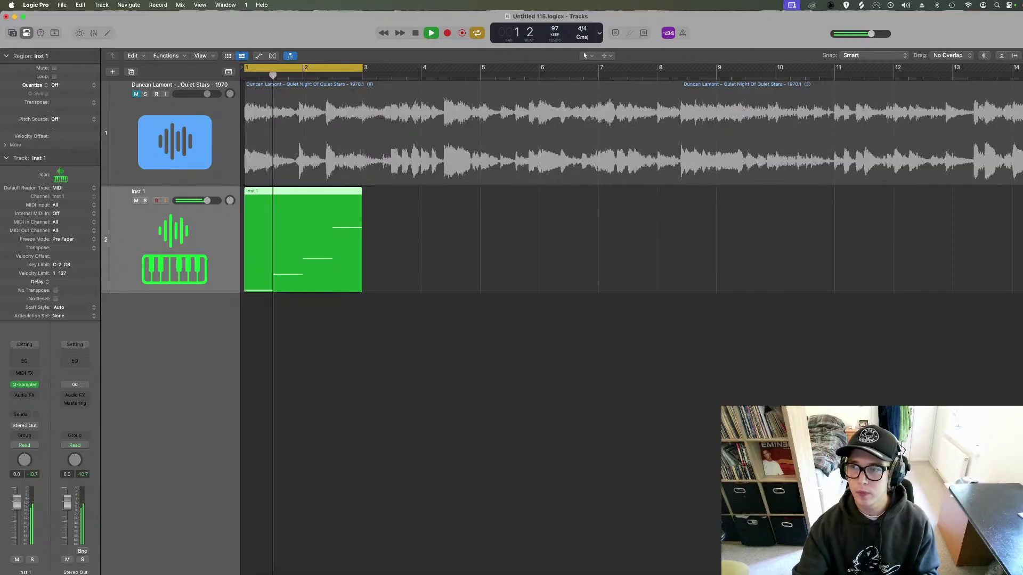
pyautogui.press('super+Up')
pyautogui.press('super+Right')
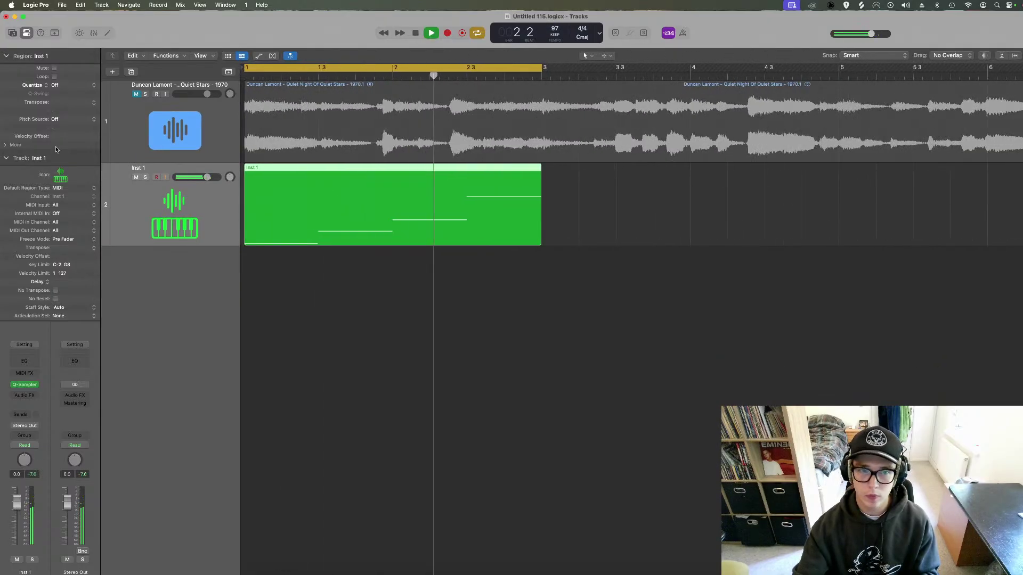
# Rename the Inst 1 track as Sample.
pyautogui.doubleClick(164, 167)
pyautogui.write('Sample')
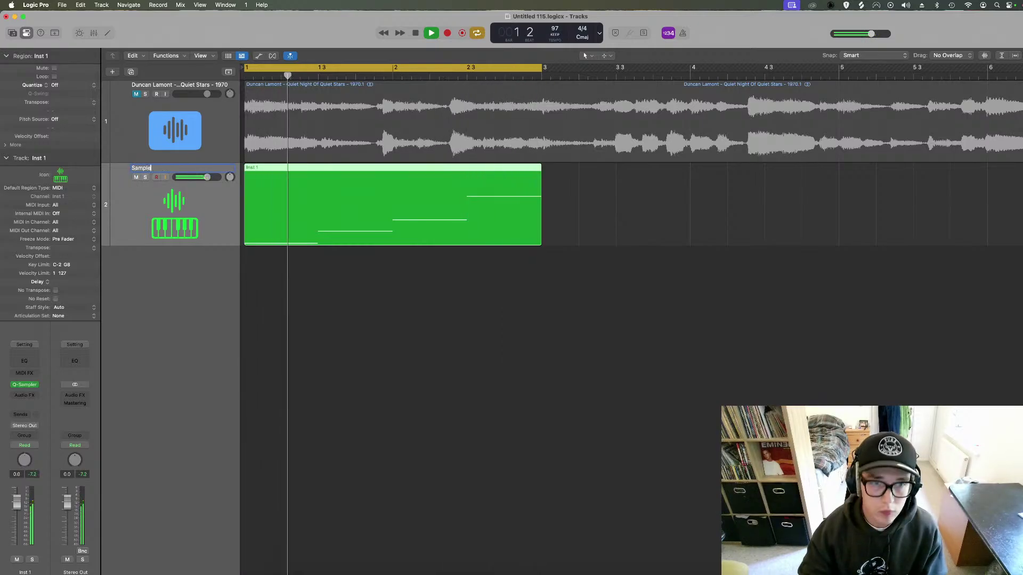
pyautogui.press('Return')
# Stop playback, loop the chop region out to bar 5 and extend the cycle range to match.
pyautogui.press('space')
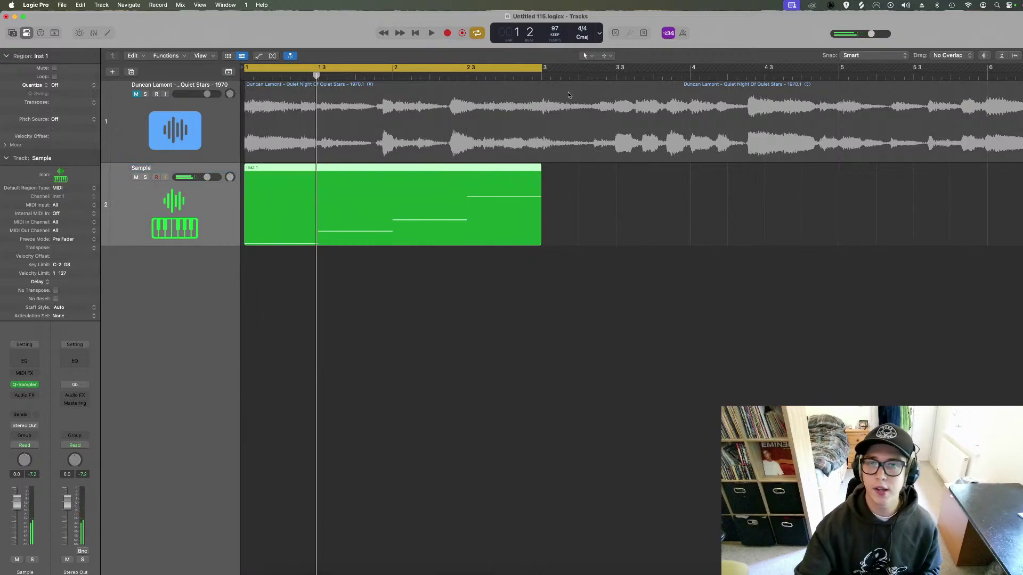
pyautogui.moveTo(540, 170); pyautogui.dragTo(838, 171)
pyautogui.moveTo(838, 68); pyautogui.dragTo(132, 90)
# Create a software instrument track with Quick Sampler (Single Sample) and hide the Library.
pyautogui.click(112, 72)
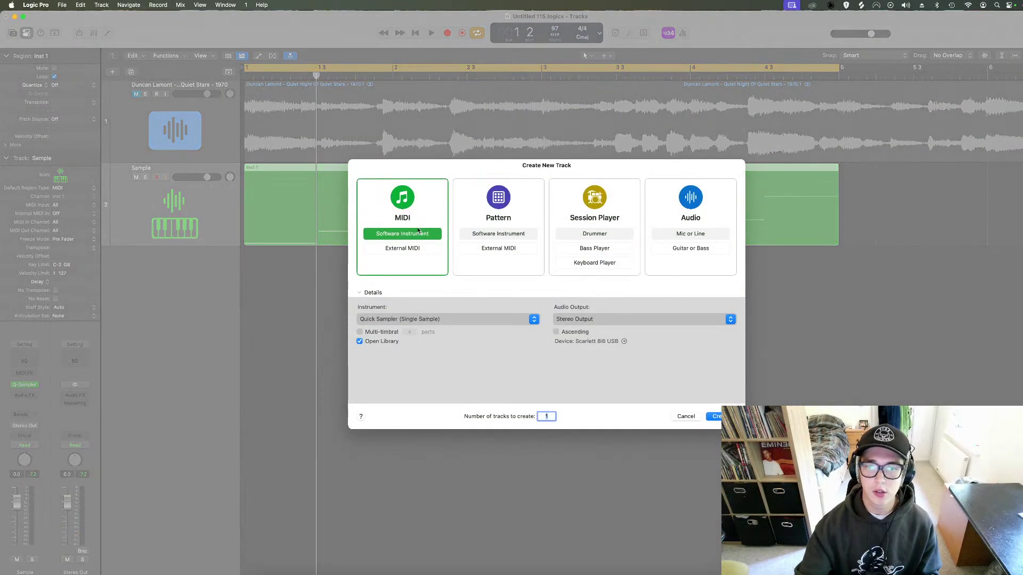
pyautogui.press('Return')
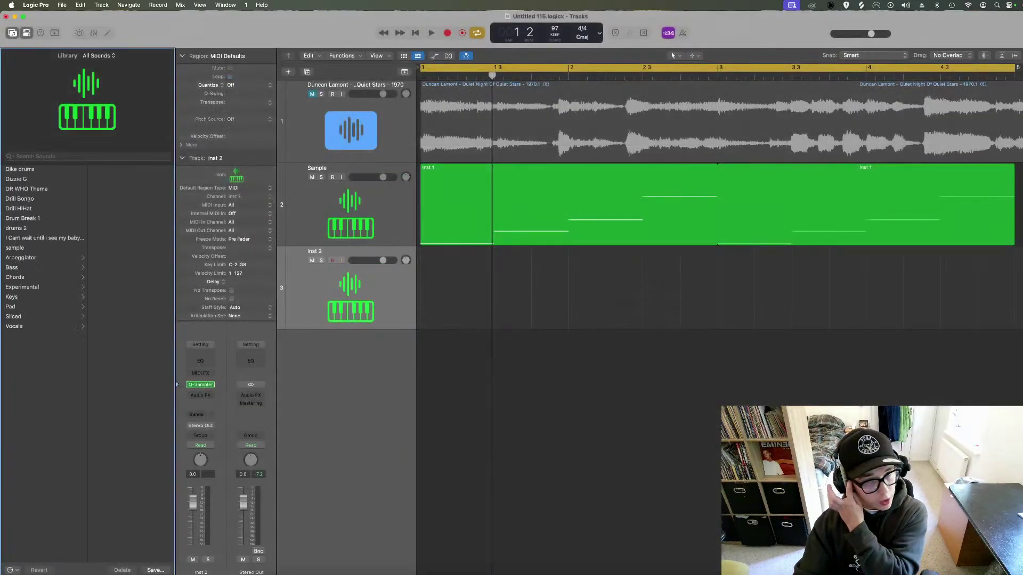
pyautogui.click(11, 33)
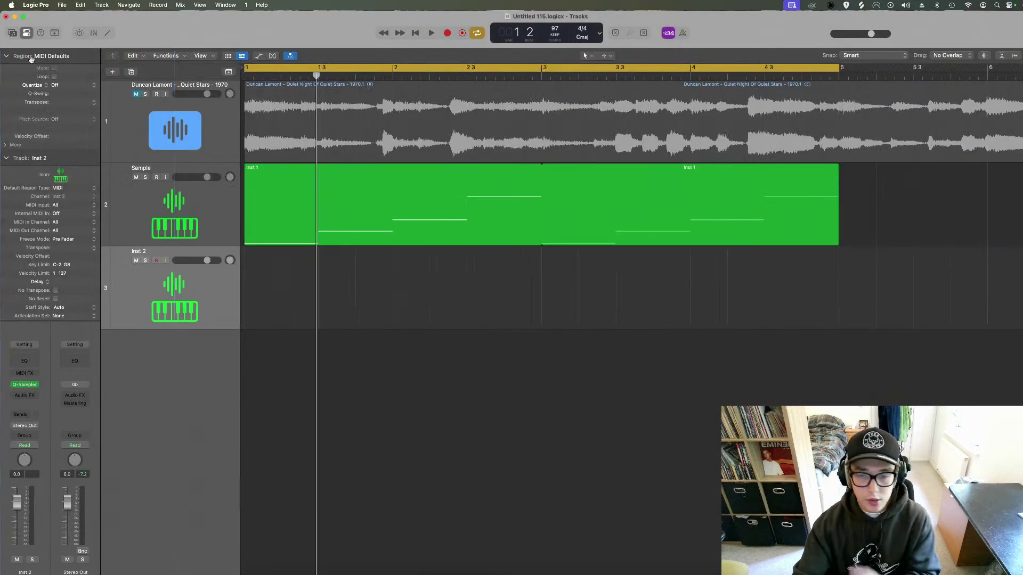
# Switch to Splice, search for "boom bap" samples and filter the results to loops.
pyautogui.click(495, 547)
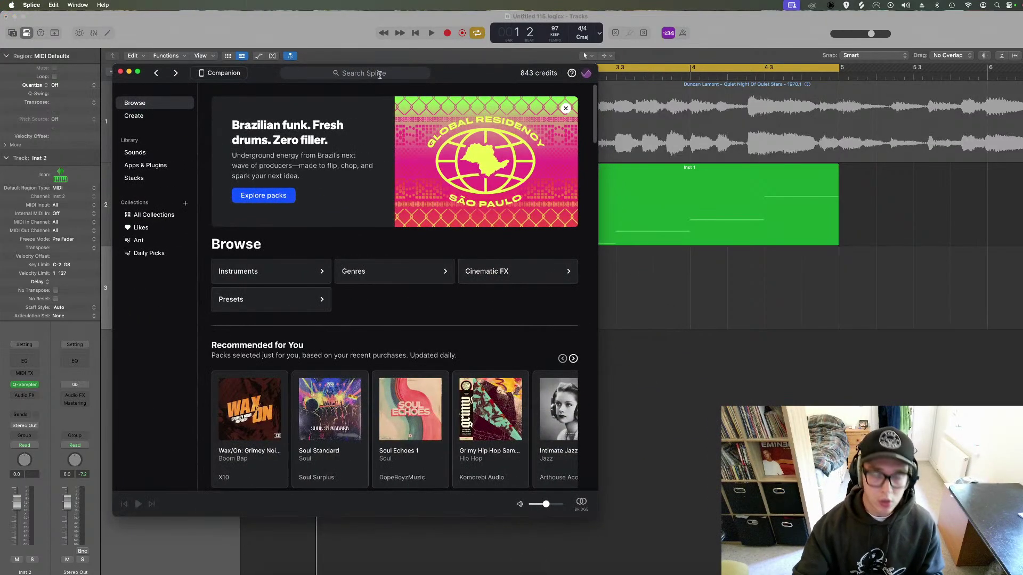
pyautogui.click(379, 74)
pyautogui.write('boom bap')
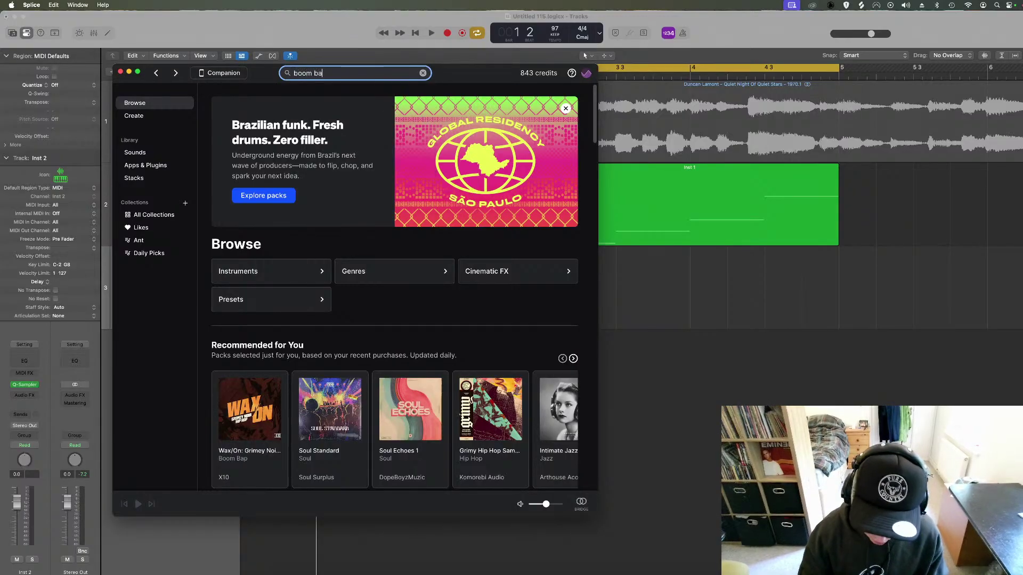
pyautogui.press('Return')
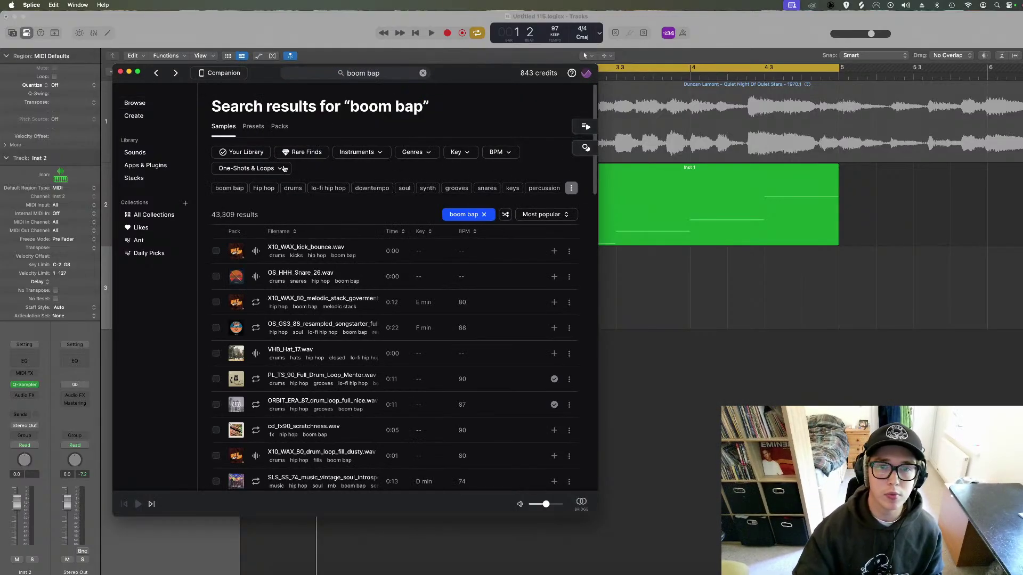
pyautogui.click(261, 168)
pyautogui.click(222, 197)
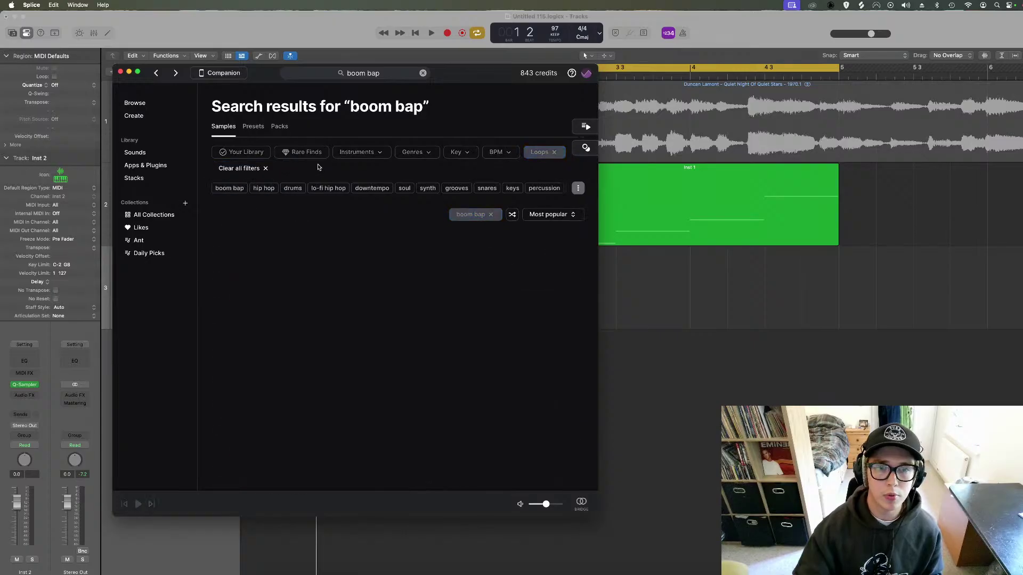
# Narrow the boom bap loops in Splice to drums and preview PL_TS_90_Full_Drum_Loop_Mentor.wav.
pyautogui.click(293, 189)
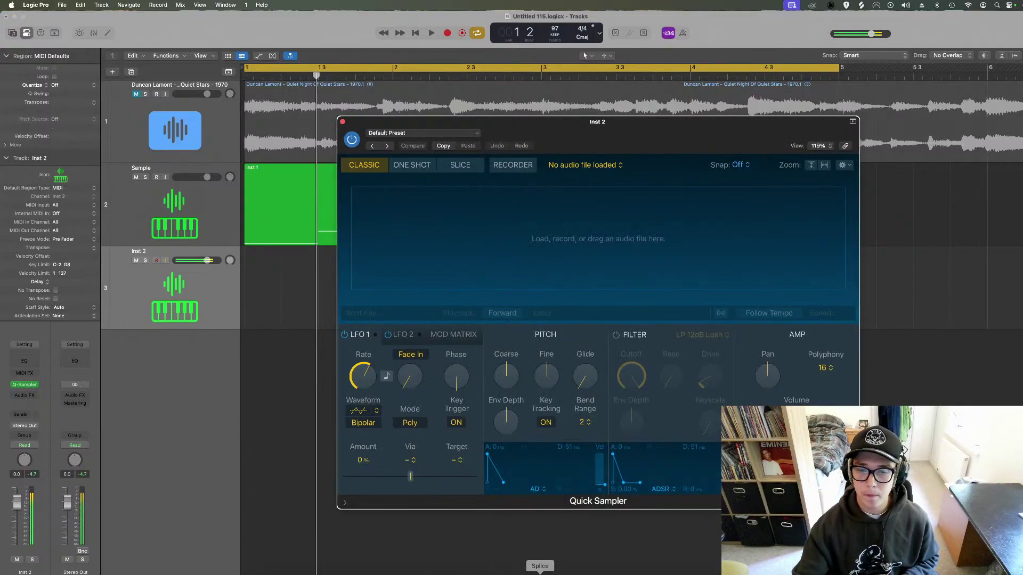
pyautogui.click(540, 573)
pyautogui.click(254, 252)
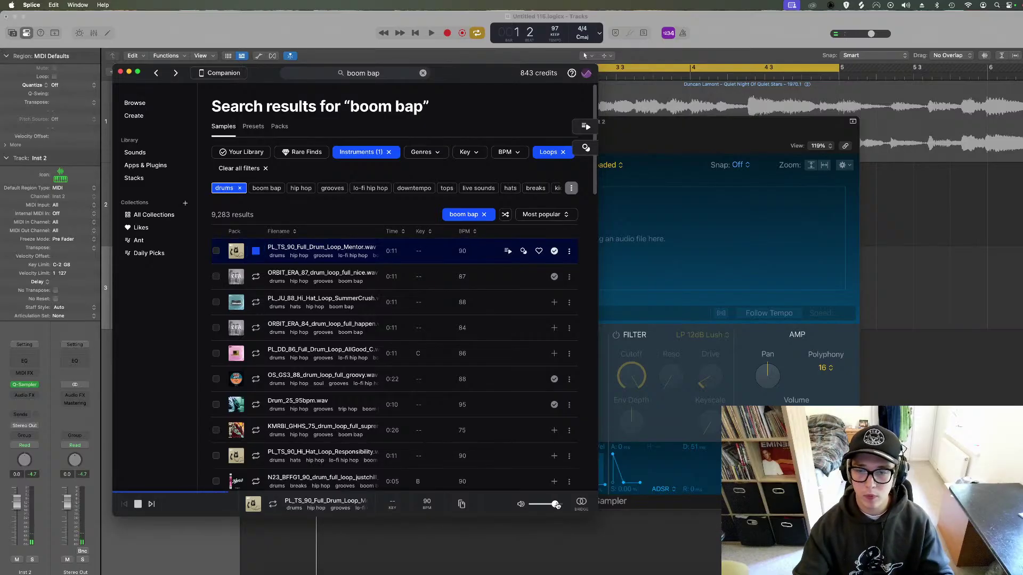
# Audition the other drum loops in the boom bap results and return to DBC_90_drum_loop_no_pilot.wav.
pyautogui.press('Down')
pyautogui.press('Down')
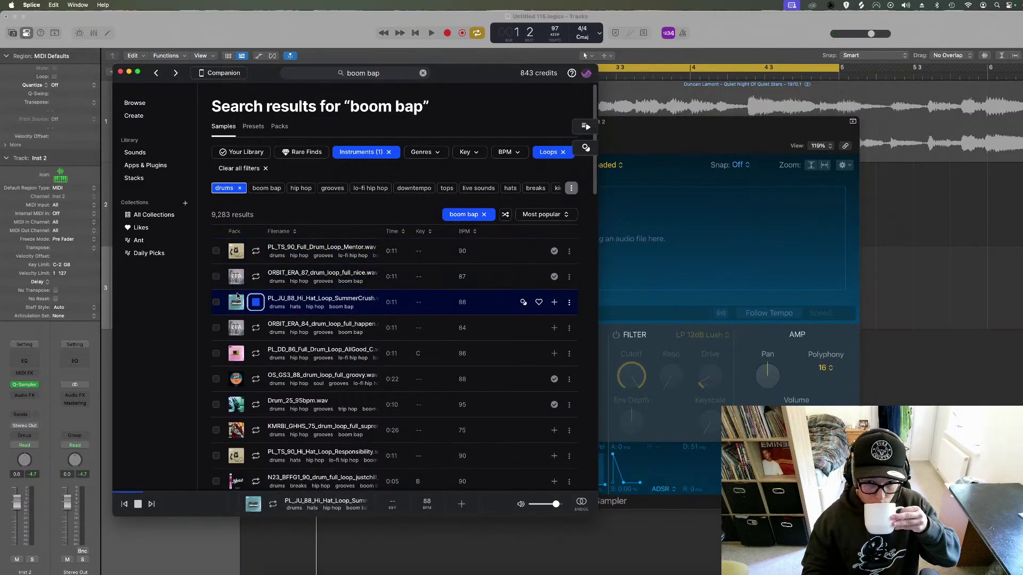
pyautogui.press('Down')
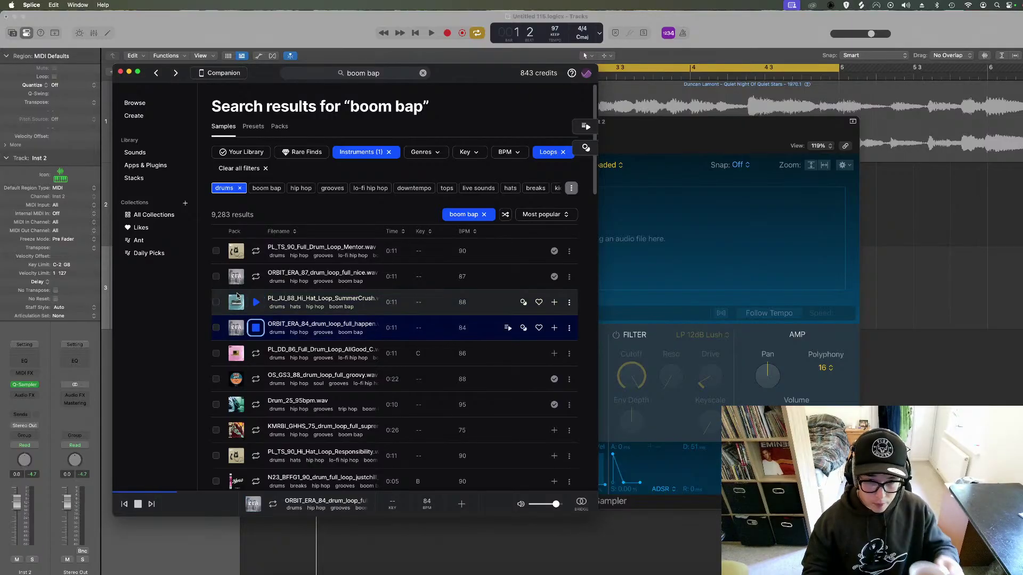
pyautogui.press('Down')
pyautogui.press('Down')
pyautogui.press('Down')
pyautogui.press('Down')
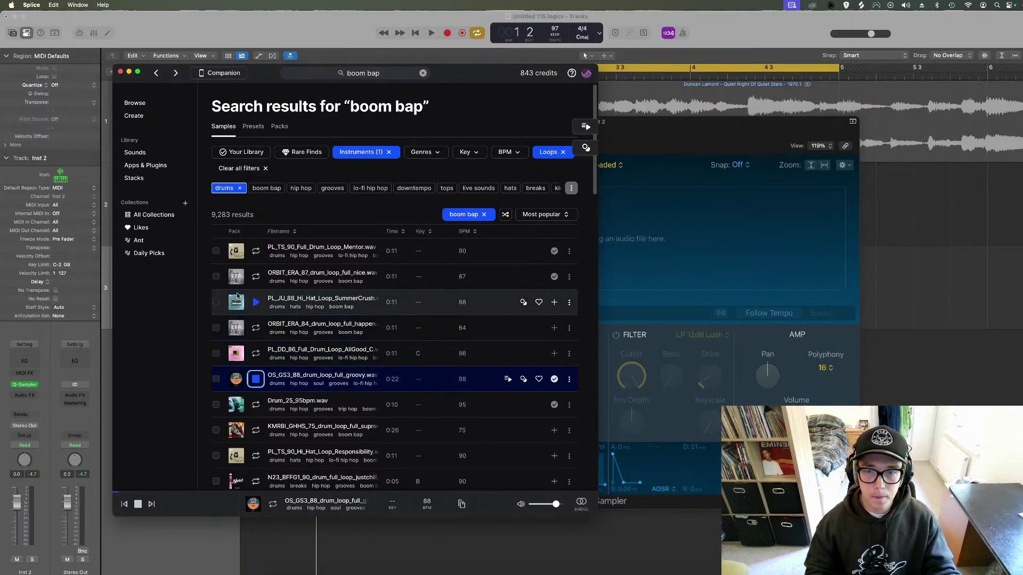
pyautogui.press('Down')
pyautogui.press('Down')
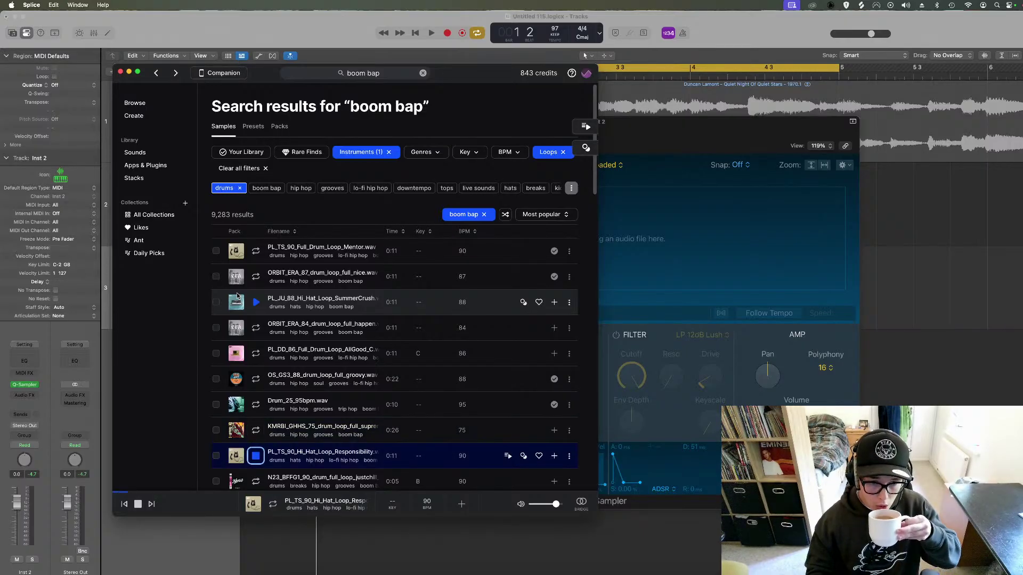
pyautogui.press('Down')
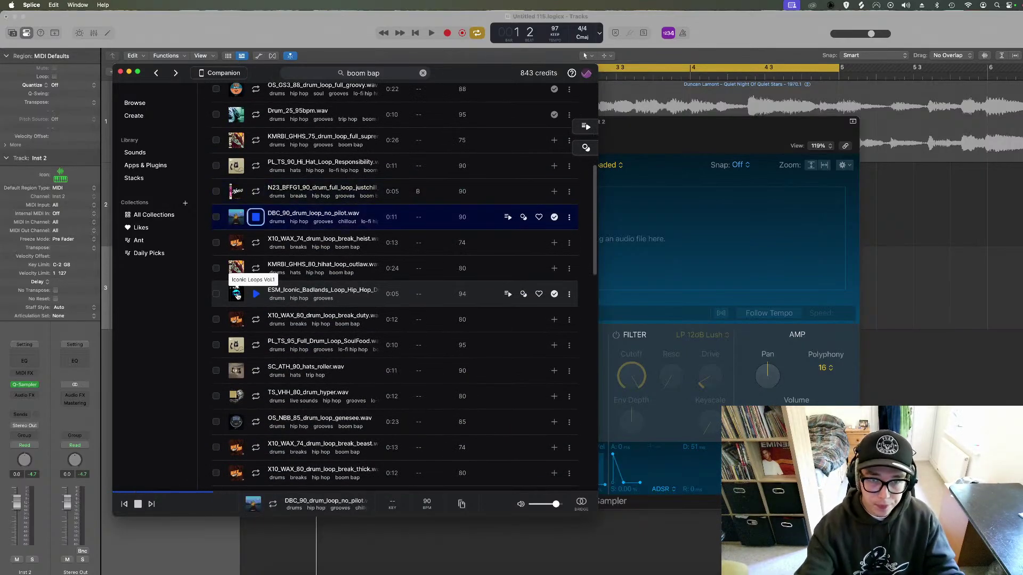
pyautogui.press('Down')
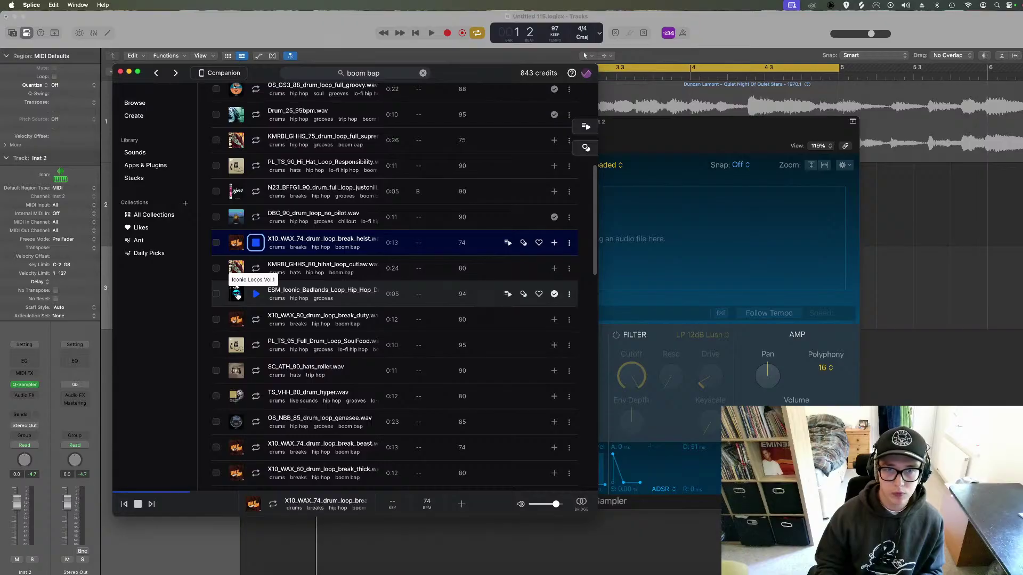
pyautogui.press('Down')
pyautogui.press('Up')
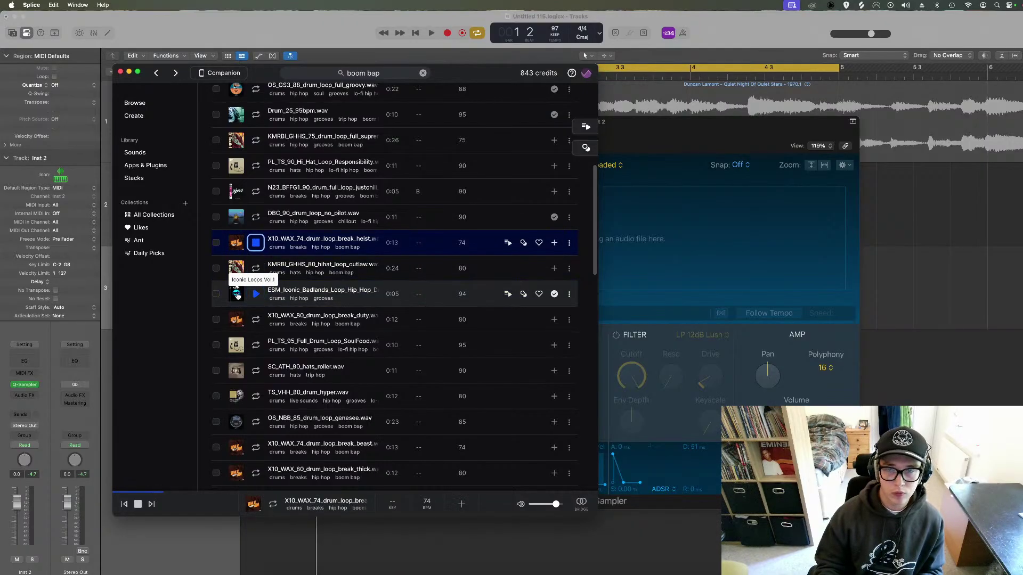
pyautogui.press('Down')
pyautogui.press('Up')
pyautogui.press('Down')
pyautogui.press('Down')
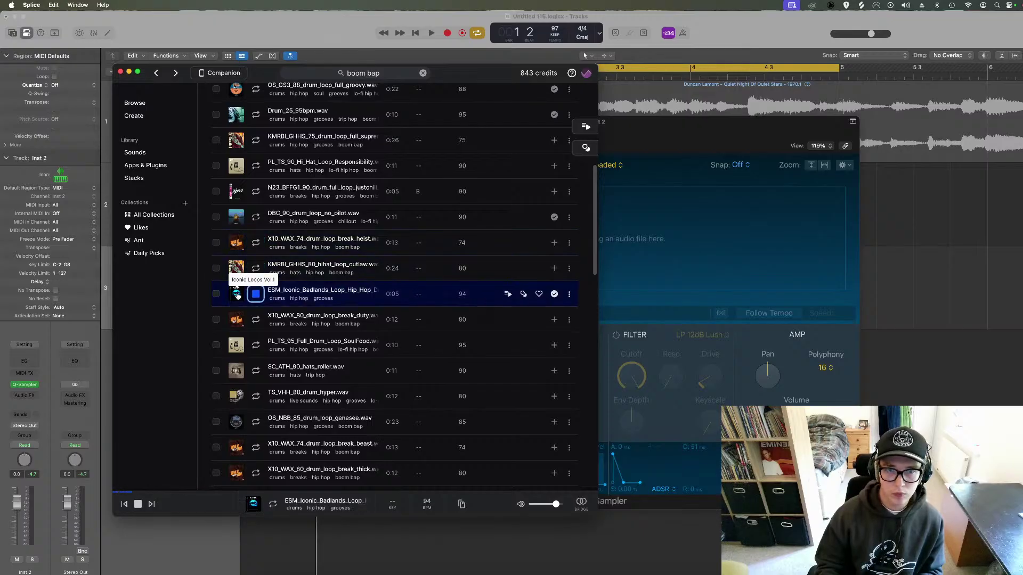
pyautogui.press('Down')
pyautogui.press('Down')
pyautogui.press('Up')
pyautogui.press('Up')
pyautogui.press('Up')
pyautogui.press('Up')
pyautogui.press('Up')
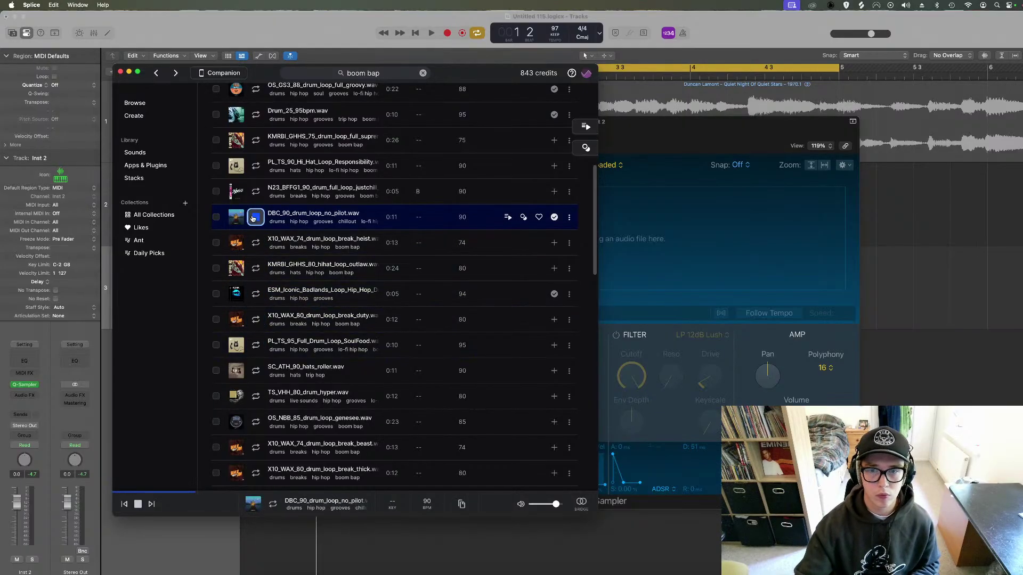
# Load DBC_90_drum_loop_no_pilot.wav into Inst 2's Quick Sampler in Logic Pro and slice it by Transient with White key mapping.
pyautogui.moveTo(445, 217); pyautogui.dragTo(703, 235)
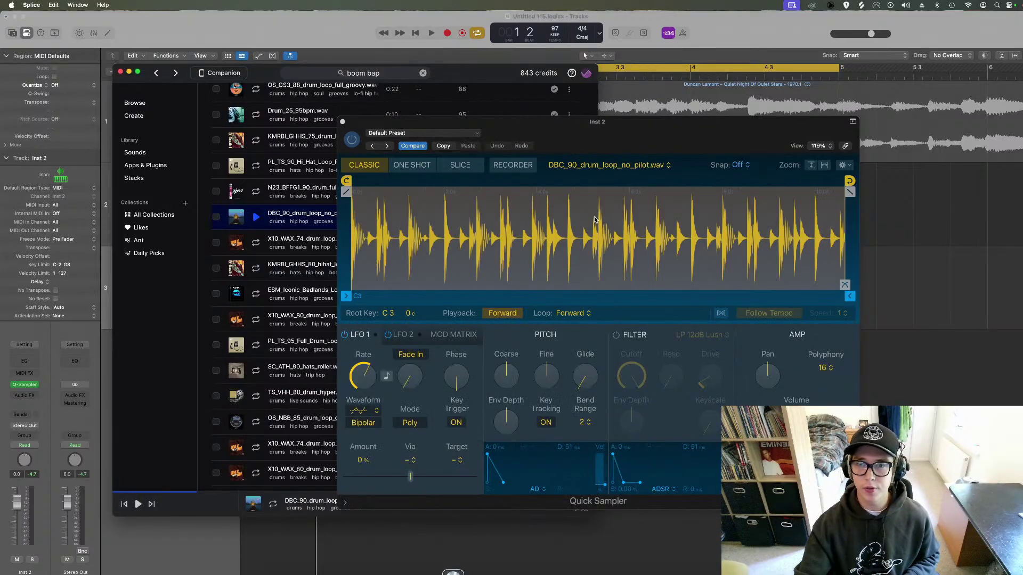
pyautogui.click(128, 73)
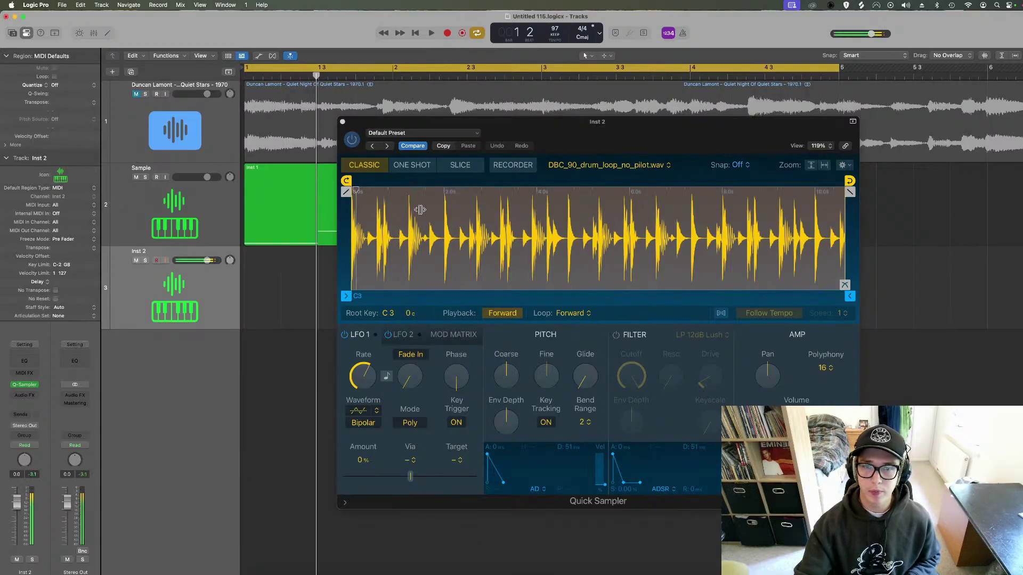
pyautogui.click(449, 169)
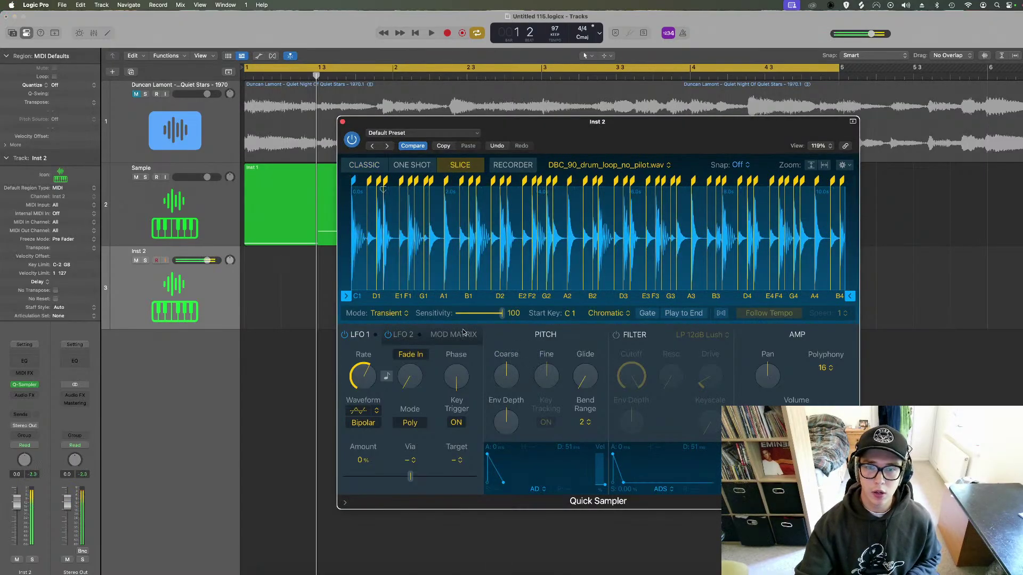
pyautogui.click(388, 315)
pyautogui.click(390, 316)
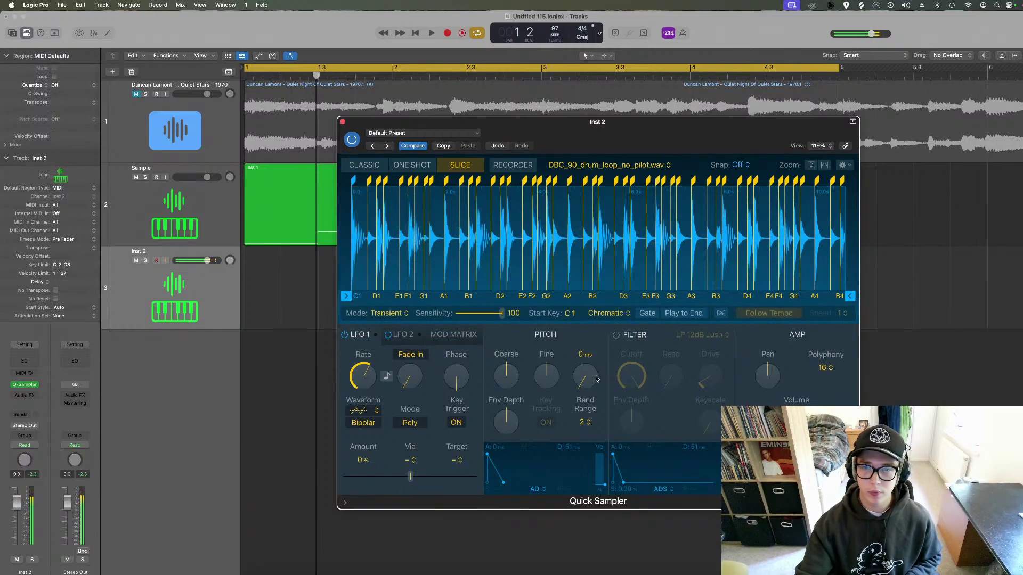
pyautogui.click(608, 313)
pyautogui.click(605, 325)
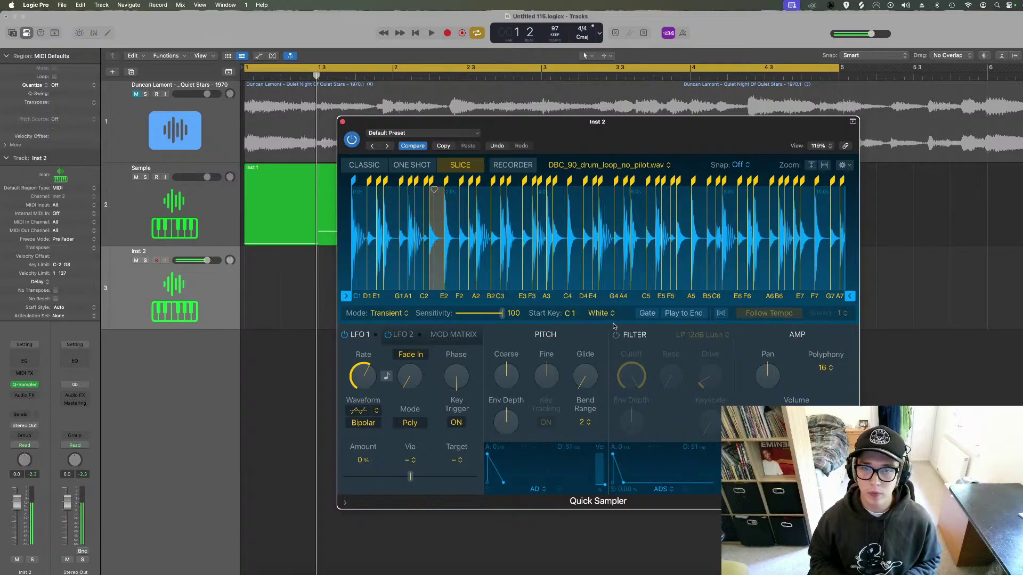
# Lower the sliced drum loop's coarse pitch to -3.
pyautogui.moveTo(510, 371)
pyautogui.scroll(-1, 498, 381)
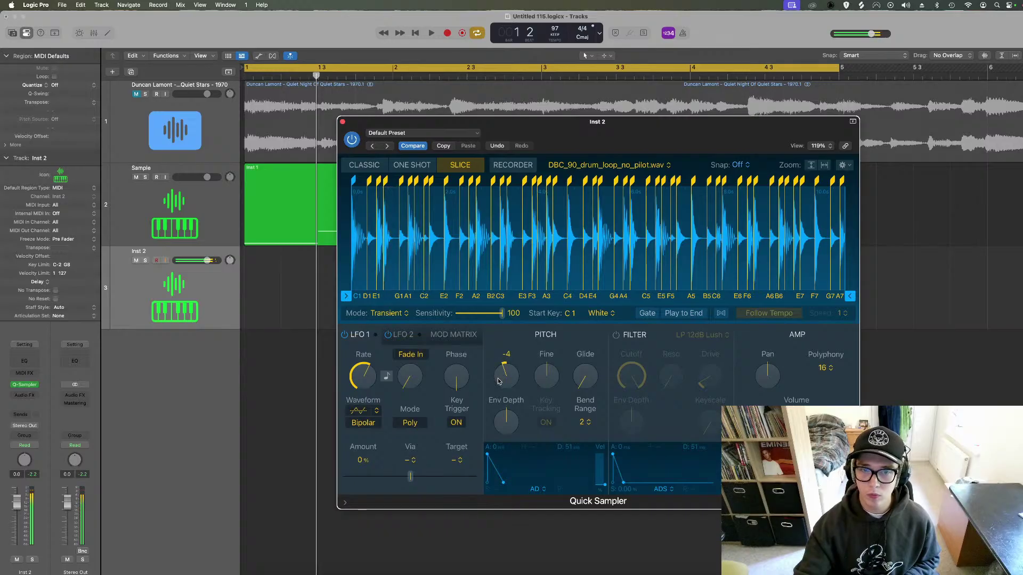
pyautogui.scroll(1, 498, 380)
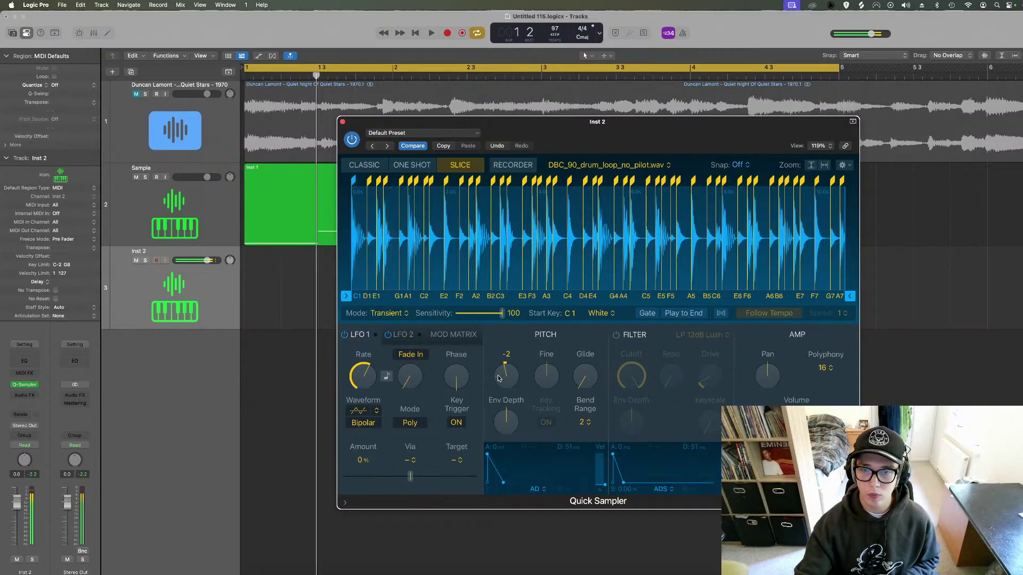
# Record a drum pattern with the slices on the Inst 2 track up to bar 5 and close Quick Sampler.
pyautogui.press('space')
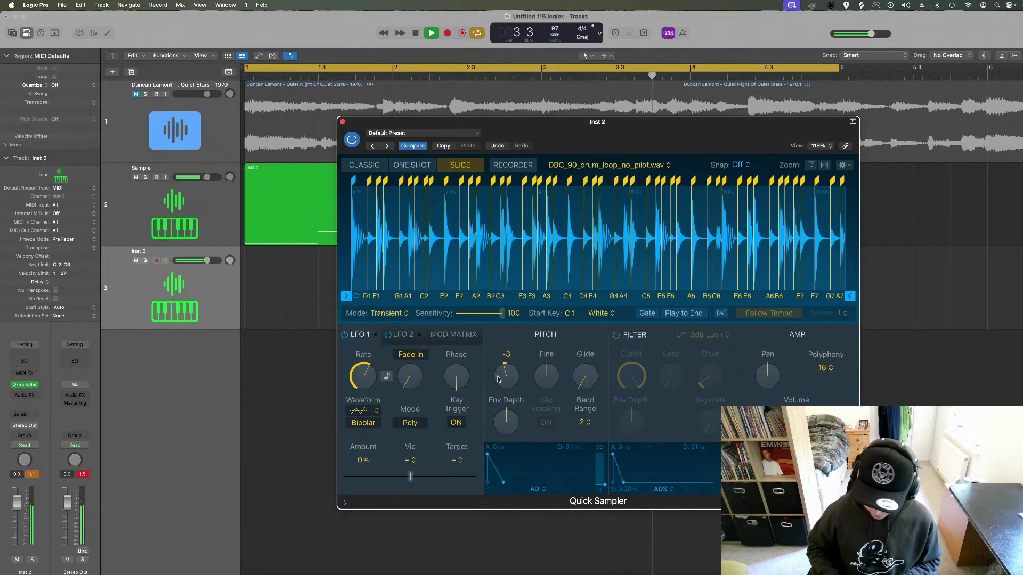
pyautogui.press('r')
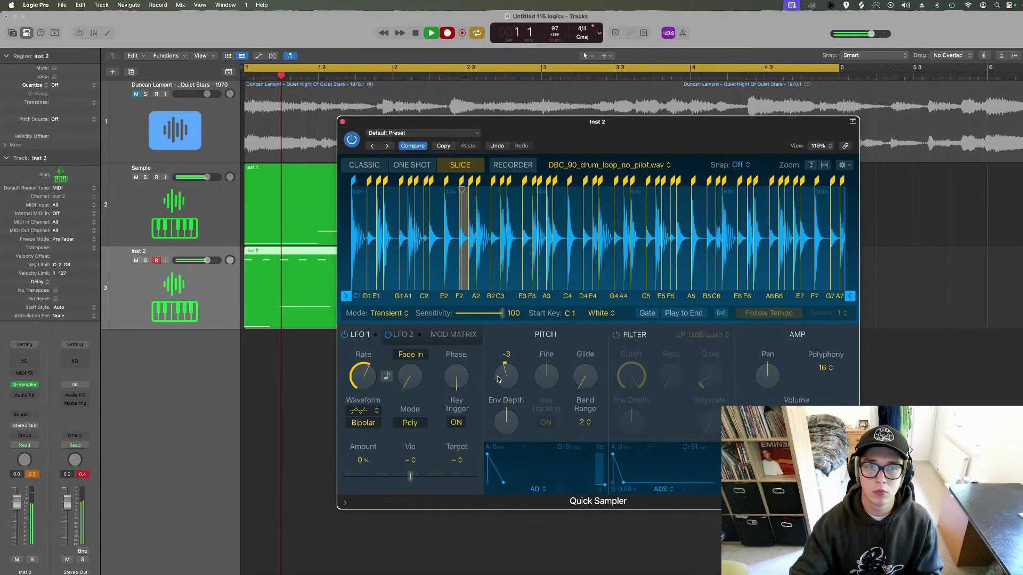
pyautogui.click(342, 122)
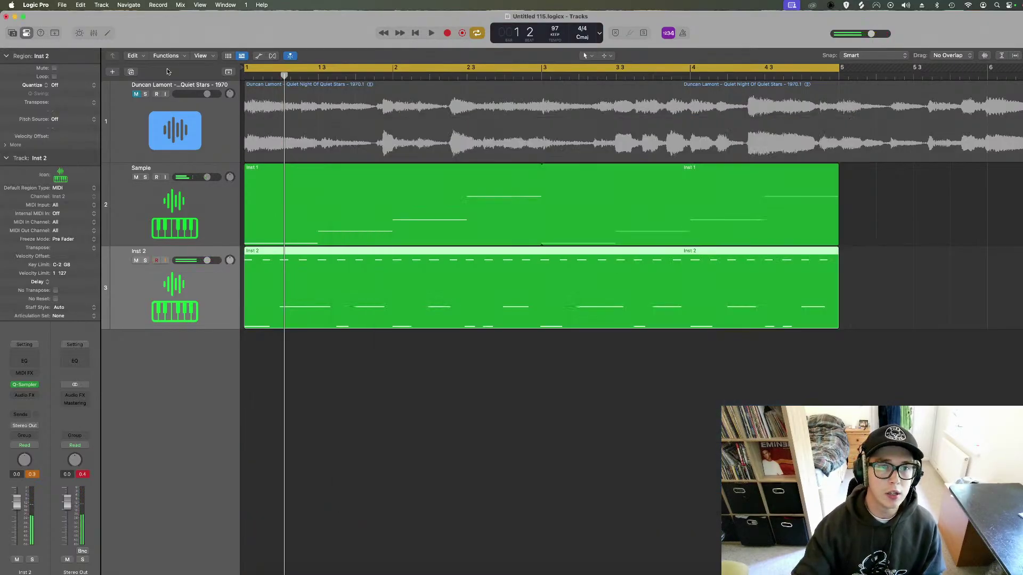
# Duplicate the Inst 2 track twice and copy its drum region onto both new tracks.
pyautogui.doubleClick(130, 72)
pyautogui.moveTo(327, 303); pyautogui.dragTo(396, 440)
# Delete the kick and snare notes from the Inst 4 region, keeping only the hi-hat notes.
pyautogui.doubleClick(395, 440)
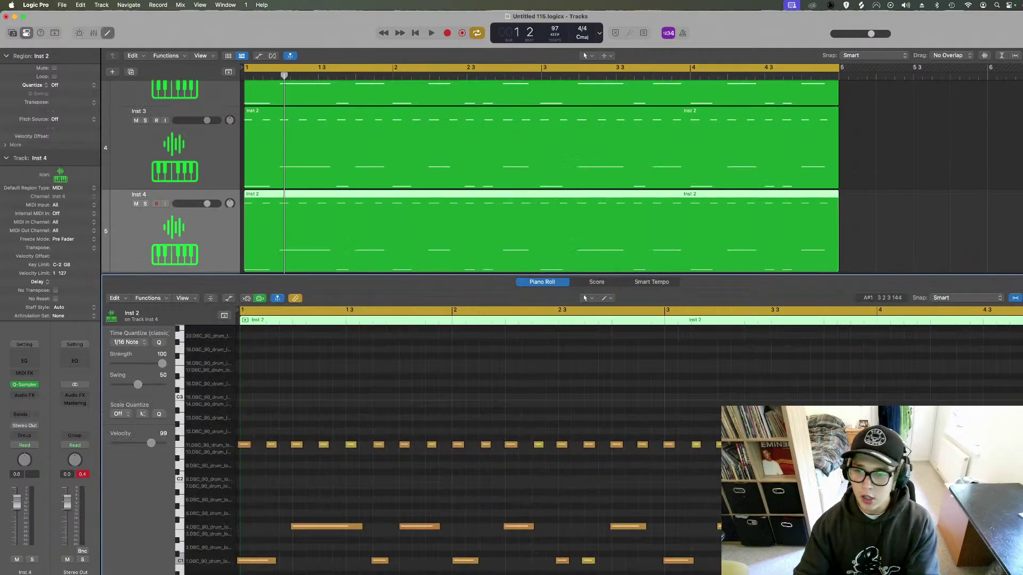
pyautogui.scroll(-2, 426, 452)
pyautogui.moveTo(238, 478); pyautogui.dragTo(719, 573)
pyautogui.press('Delete')
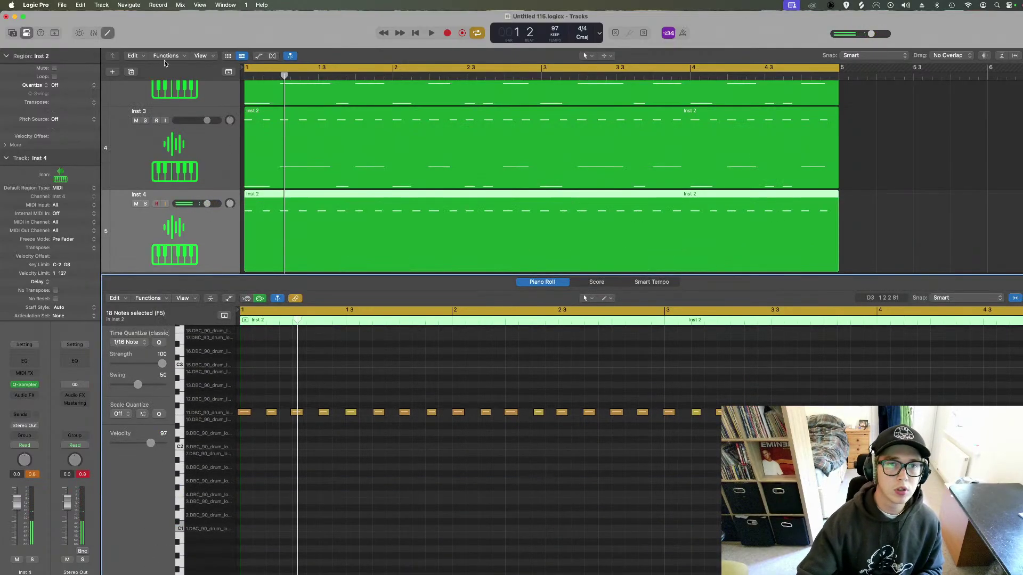
pyautogui.click(111, 34)
# Delete the kick and hi-hat notes from the Inst 3 region, keeping only the snare notes.
pyautogui.doubleClick(398, 360)
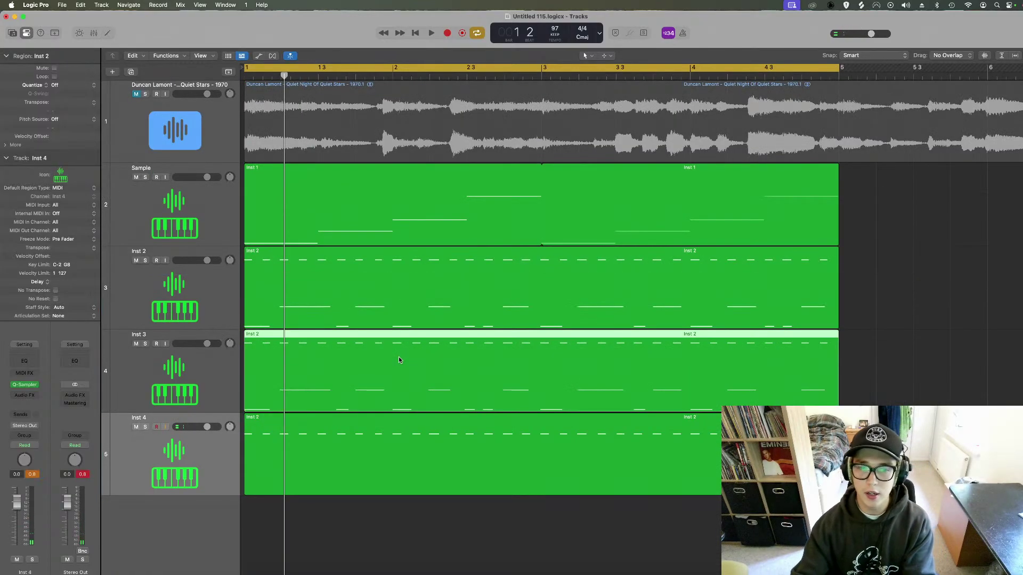
pyautogui.moveTo(1022, 492); pyautogui.dragTo(236, 510)
pyautogui.press('Delete')
pyautogui.click(179, 384)
pyautogui.press('Delete')
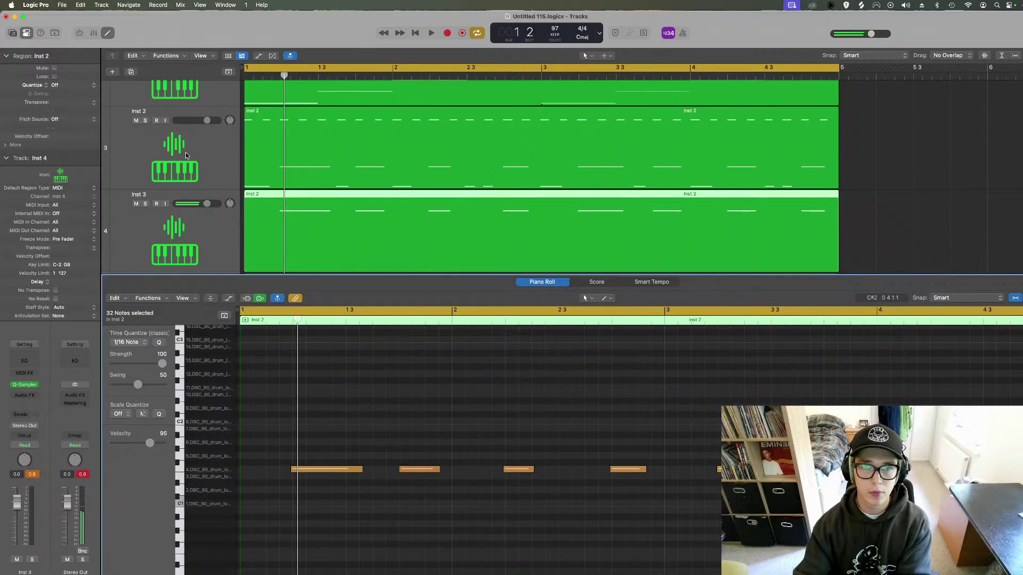
pyautogui.click(107, 33)
# Delete the snare and hi-hat notes from the region on the Inst 2 track, keeping only the kick notes.
pyautogui.doubleClick(330, 289)
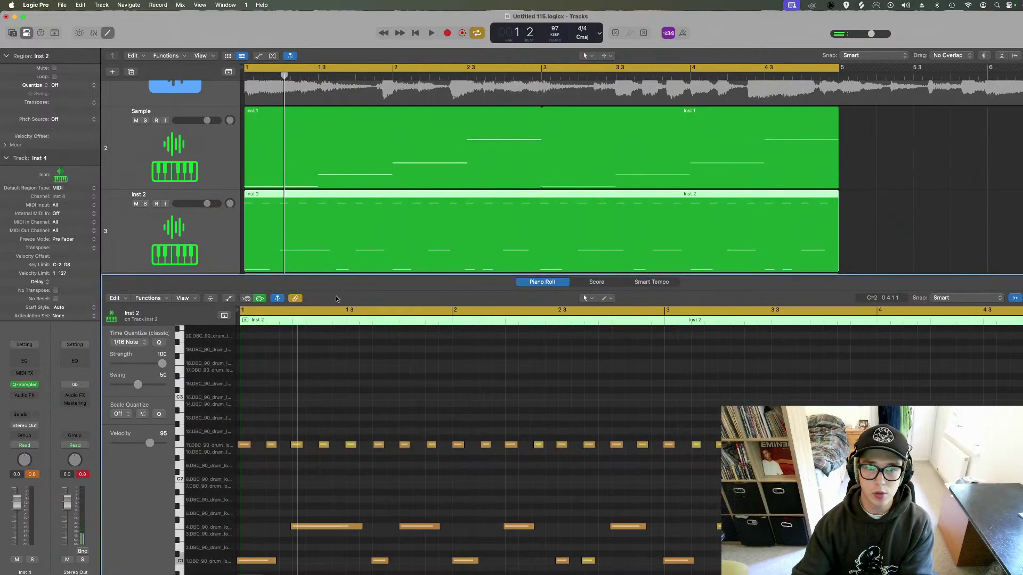
pyautogui.scroll(-2, 532, 426)
pyautogui.moveTo(1022, 373); pyautogui.dragTo(236, 483)
pyautogui.press('Delete')
pyautogui.click(107, 33)
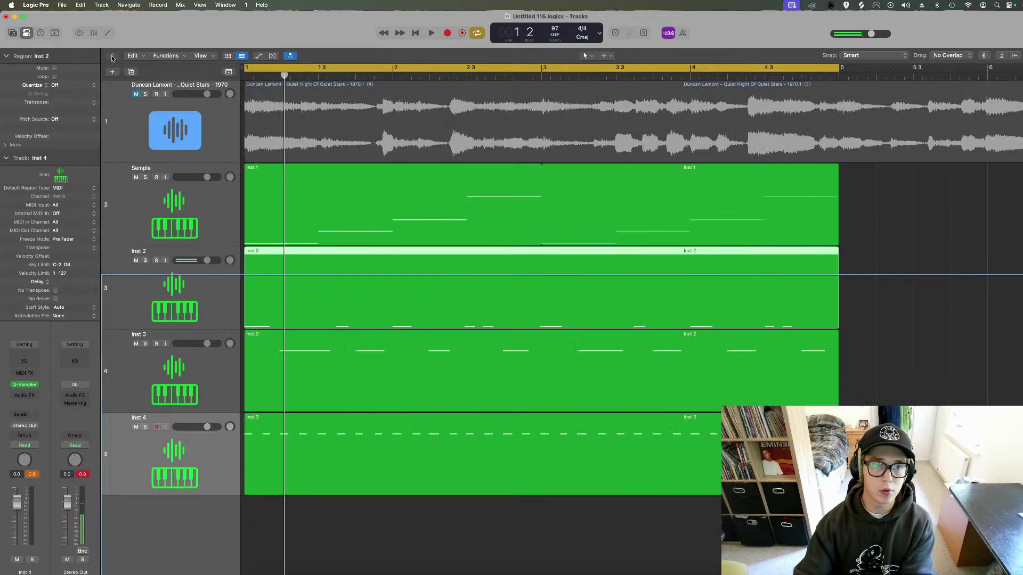
# Rename the three drum tracks as Kick, Snare and HiHat.
pyautogui.click(143, 252)
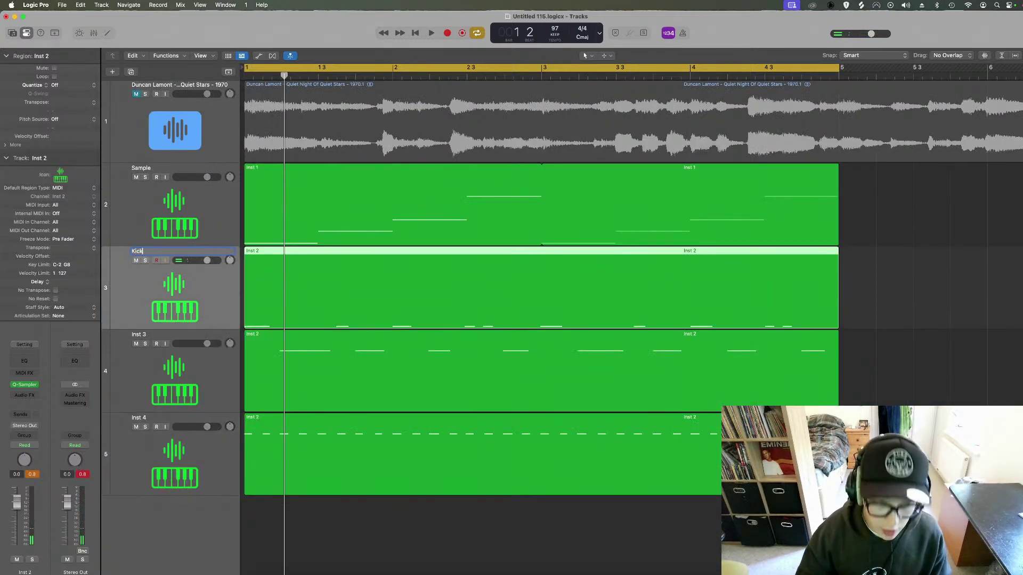
pyautogui.doubleClick(150, 335)
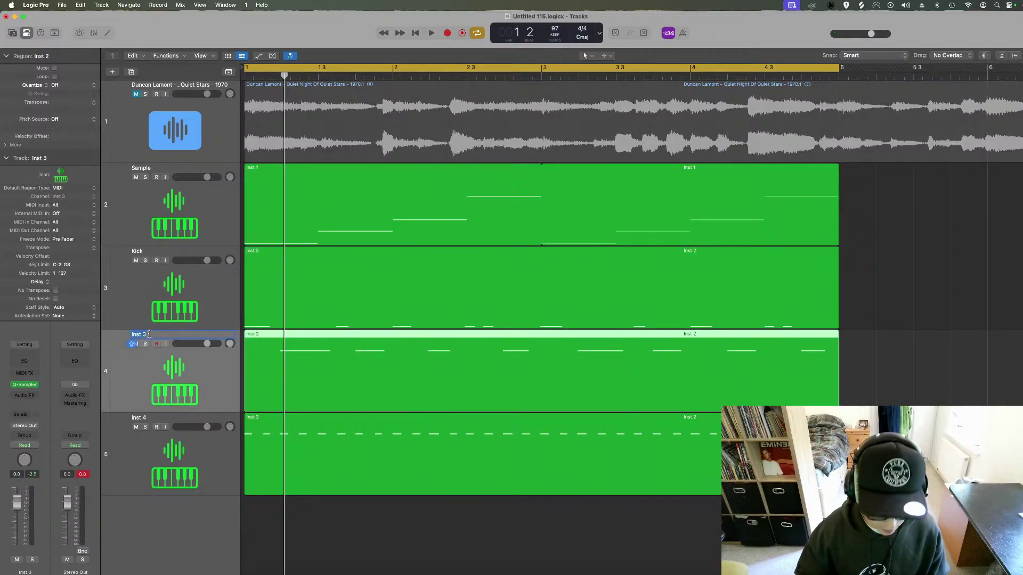
pyautogui.click(158, 421)
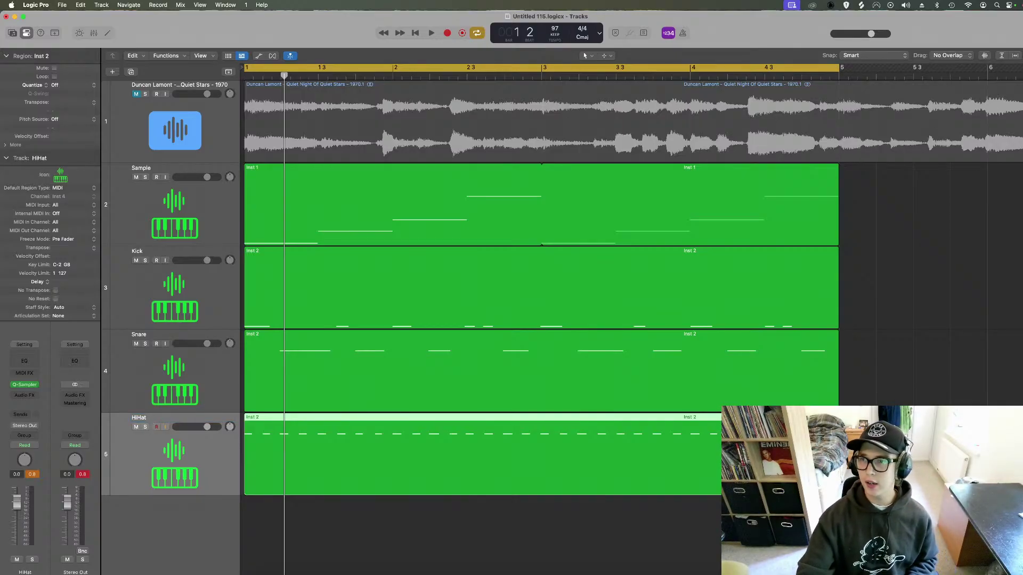
# Solo and play the HiHat track, and quantize all of its notes to 1/16.
pyautogui.click(145, 427)
pyautogui.press('space')
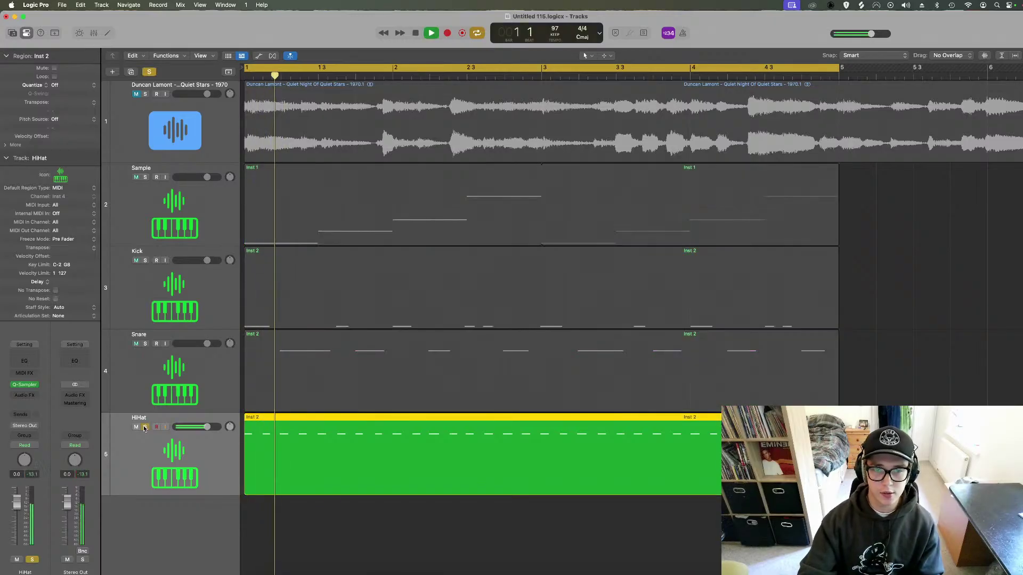
pyautogui.doubleClick(311, 457)
pyautogui.press('space')
pyautogui.moveTo(729, 427); pyautogui.dragTo(147, 501)
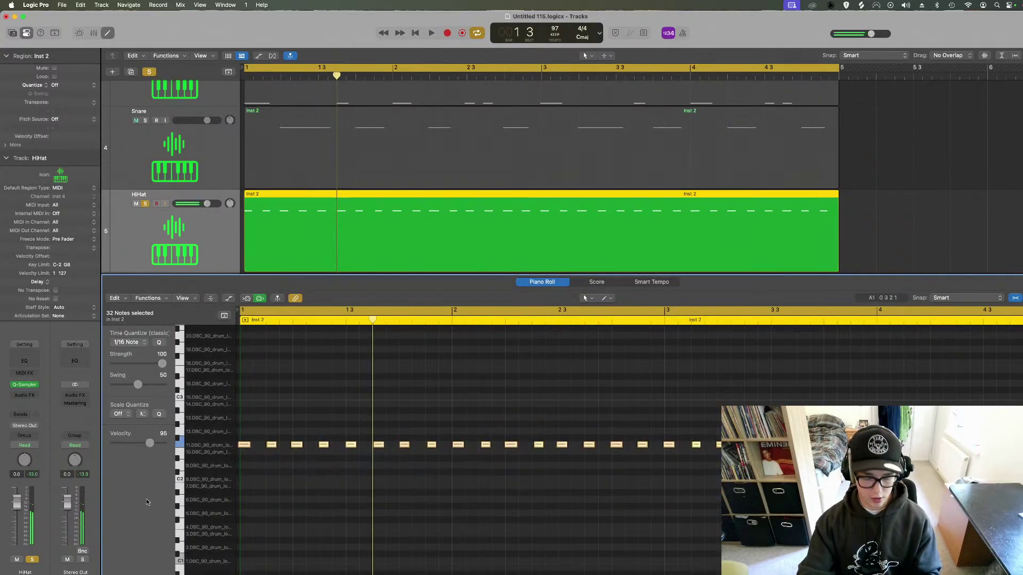
pyautogui.click(102, 34)
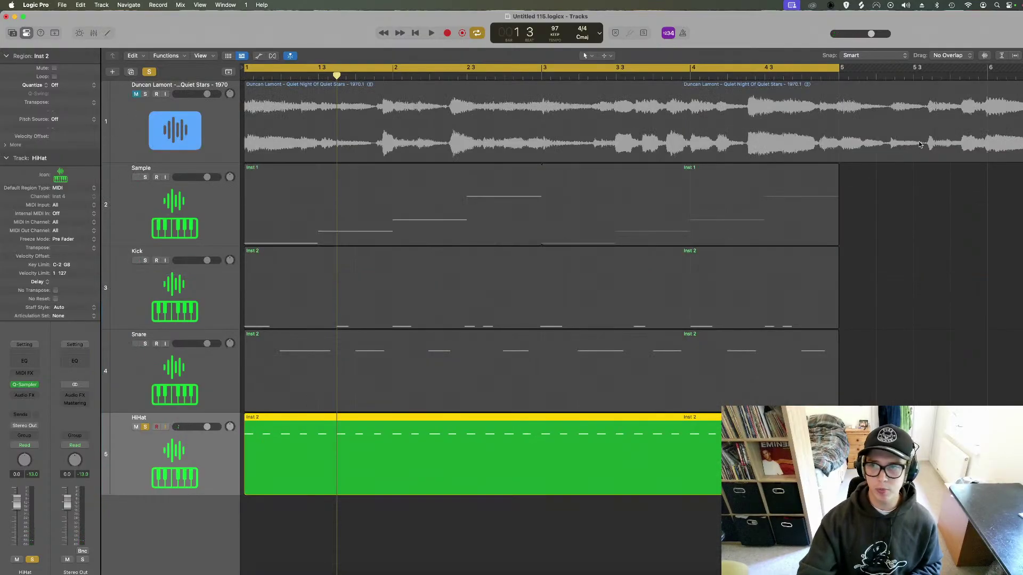
# Open the HiHat region's notes in the Piano Roll and play the soloed track to hear their timing.
pyautogui.press('super+Up')
pyautogui.press('super+Up')
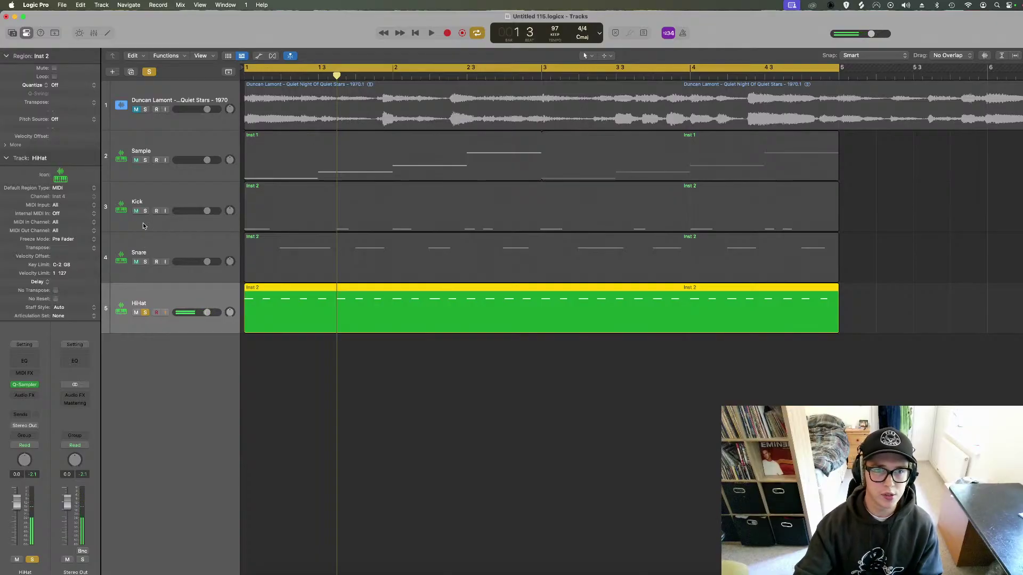
pyautogui.doubleClick(305, 312)
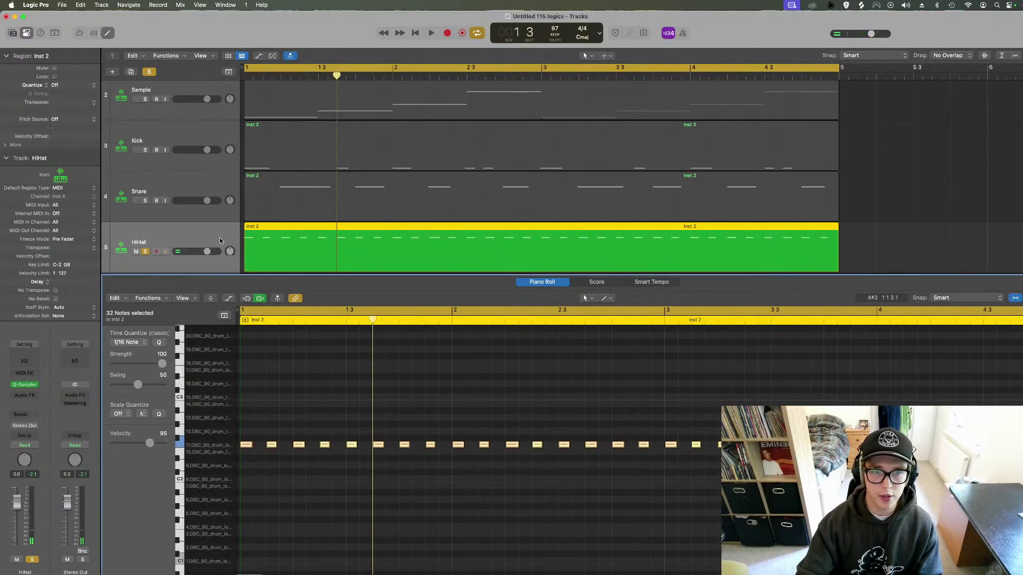
pyautogui.press('space')
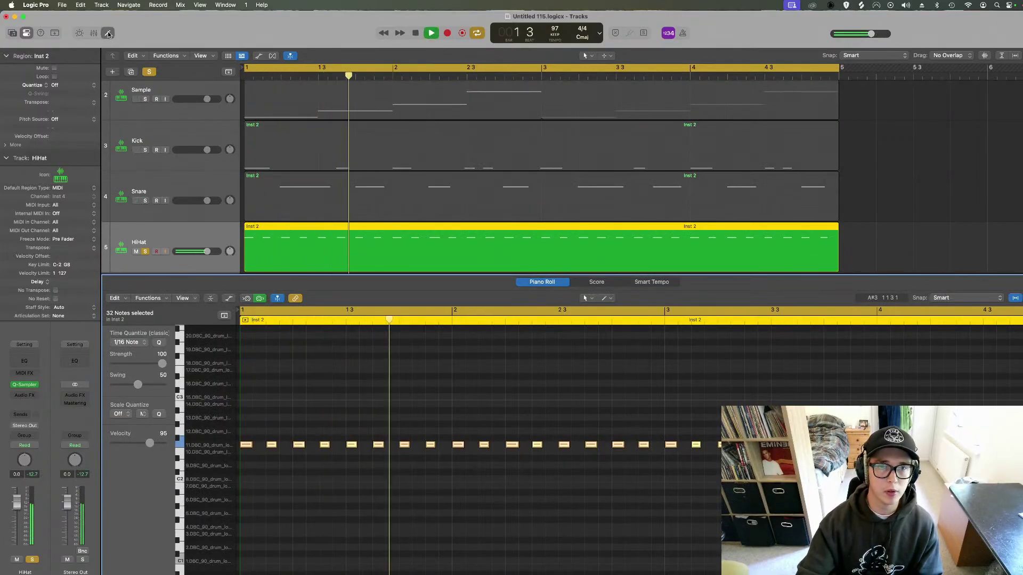
pyautogui.click(107, 32)
# Give every note in the Snare region a fixed length of 0 0 1 0 with the Fixed Note Length transform.
pyautogui.click(397, 274)
pyautogui.doubleClick(397, 275)
pyautogui.press('space')
pyautogui.moveTo(719, 424); pyautogui.dragTo(43, 487)
pyautogui.press('space')
pyautogui.click(148, 298)
pyautogui.moveTo(177, 394)
pyautogui.click(290, 509)
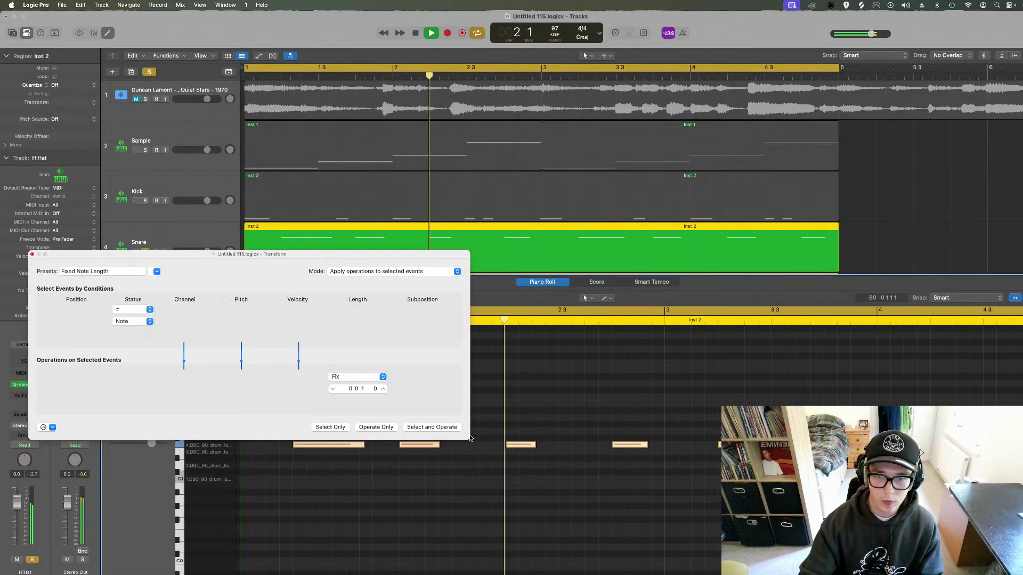
pyautogui.click(429, 428)
pyautogui.click(330, 235)
pyautogui.press('space')
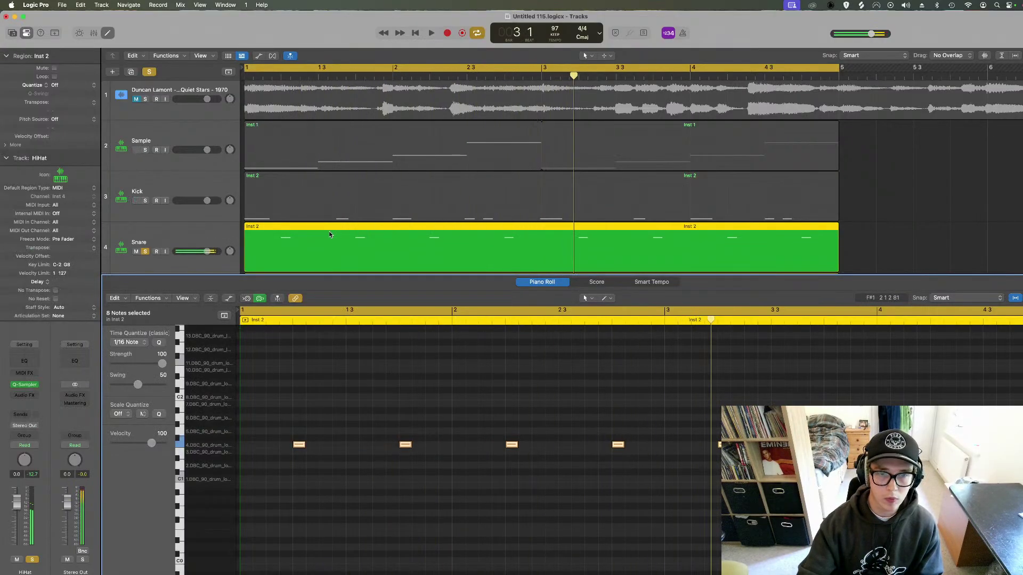
# Turn note snapping off, nudge all HiHat notes slightly later than the grid, and play them with the snare.
pyautogui.scroll(-4, 330, 235)
pyautogui.click(325, 217)
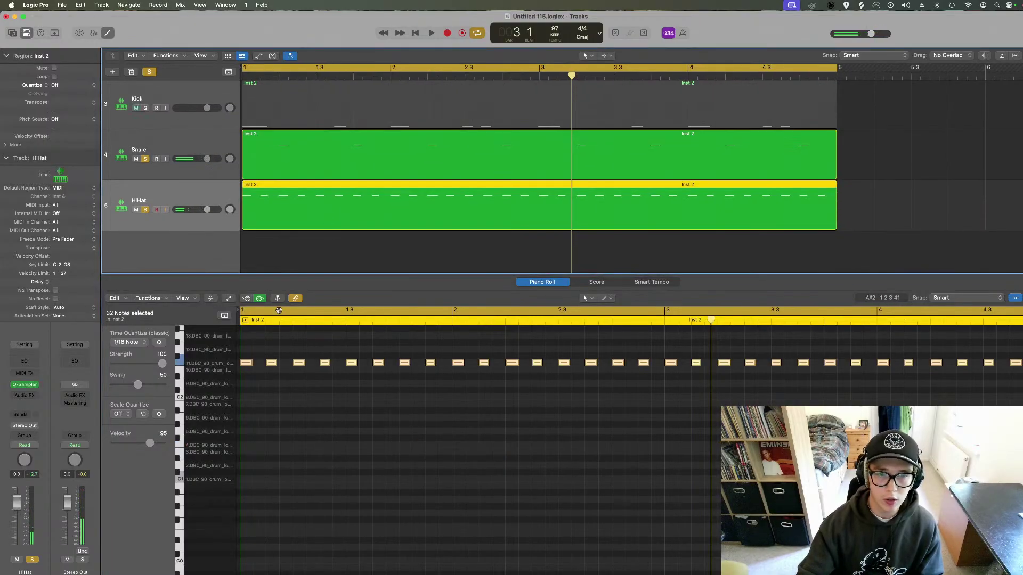
pyautogui.click(934, 299)
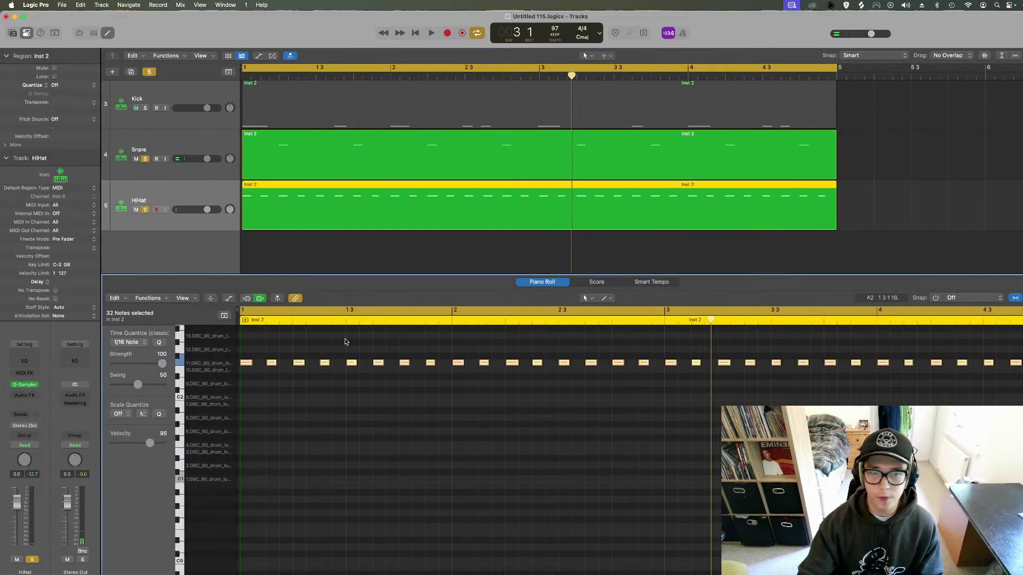
pyautogui.moveTo(248, 366); pyautogui.dragTo(249, 367)
pyautogui.press('space')
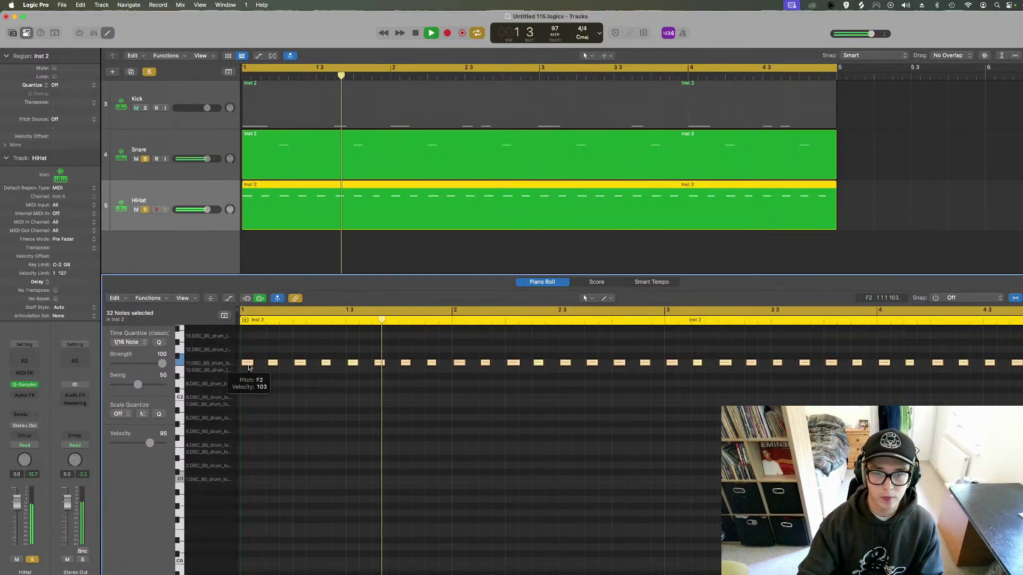
pyautogui.press('e')
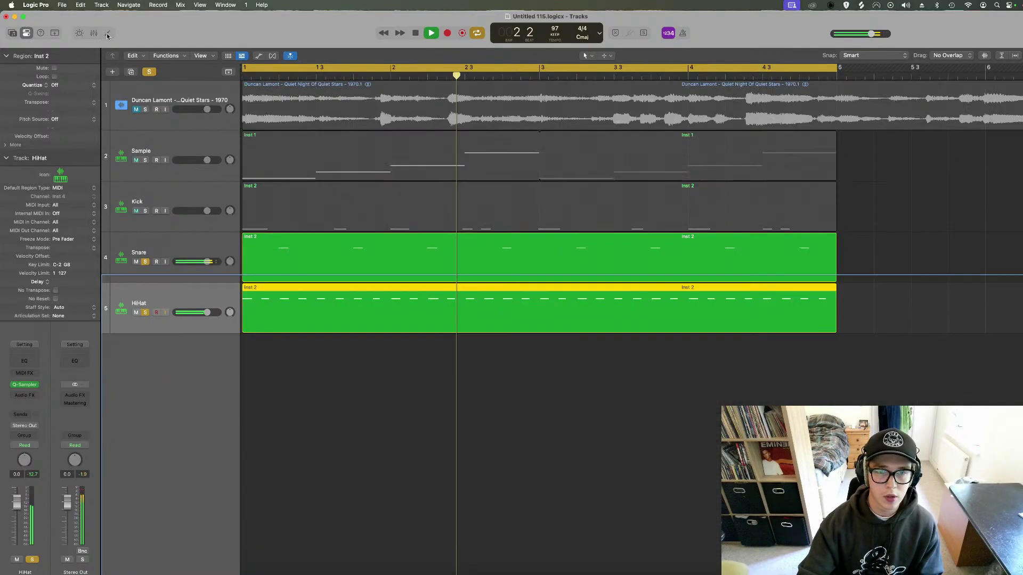
pyautogui.press('space')
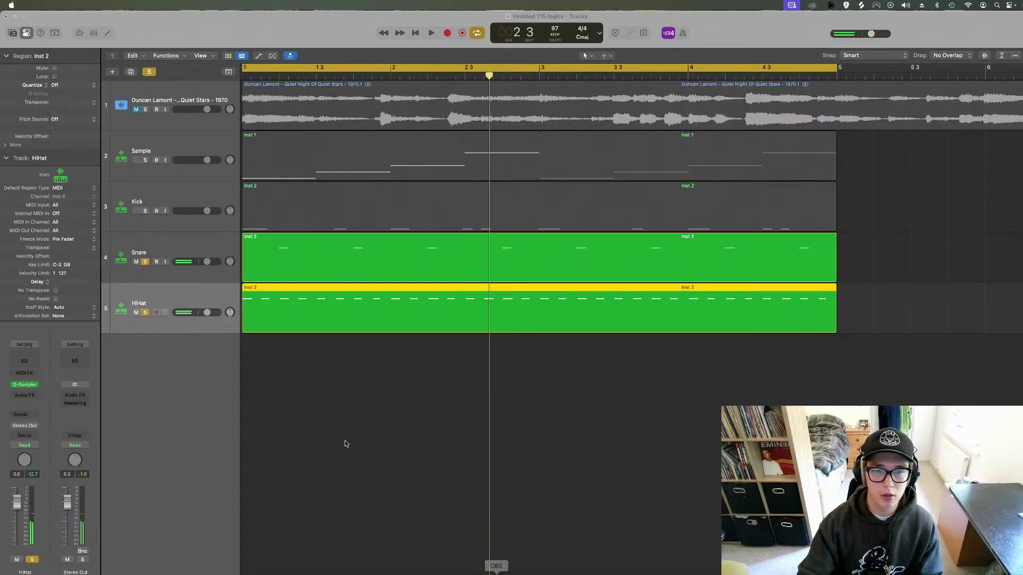
# Solo the Kick track and give all its notes a fixed length of 0 0 1 0 with the Fixed Note Length transform.
pyautogui.click(162, 211)
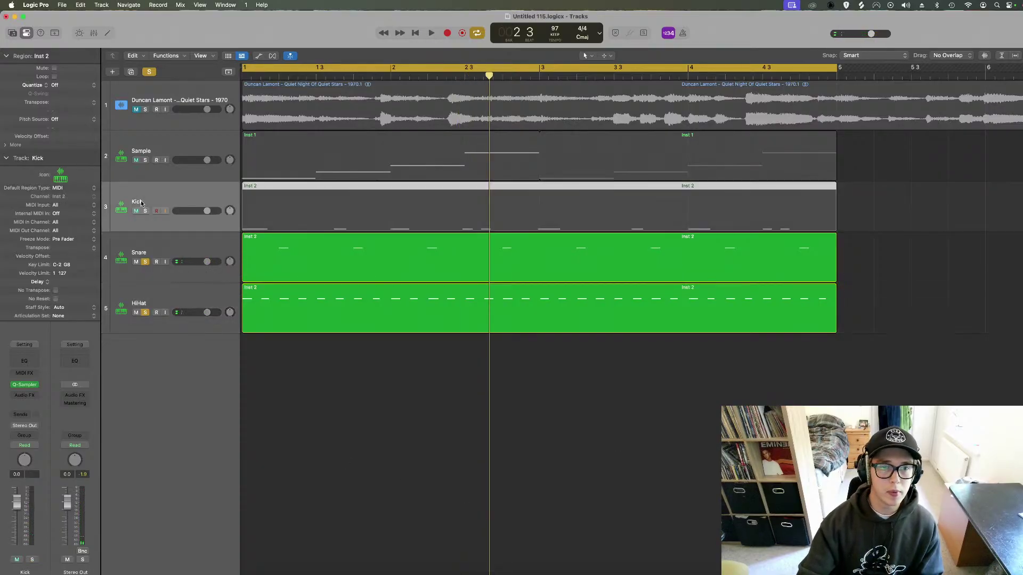
pyautogui.click(145, 211)
pyautogui.doubleClick(406, 207)
pyautogui.moveTo(730, 433); pyautogui.dragTo(235, 519)
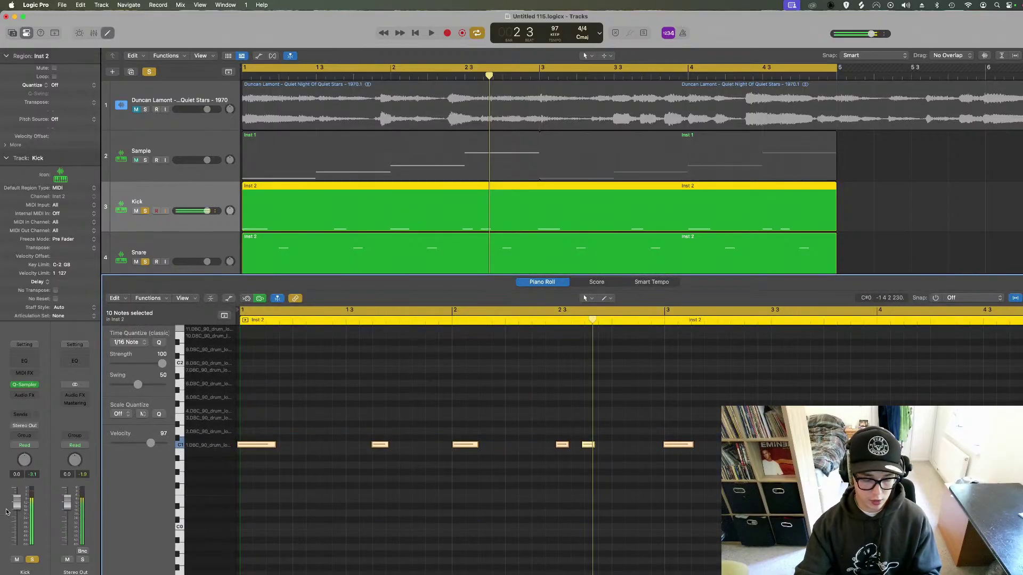
pyautogui.click(150, 298)
pyautogui.moveTo(181, 391)
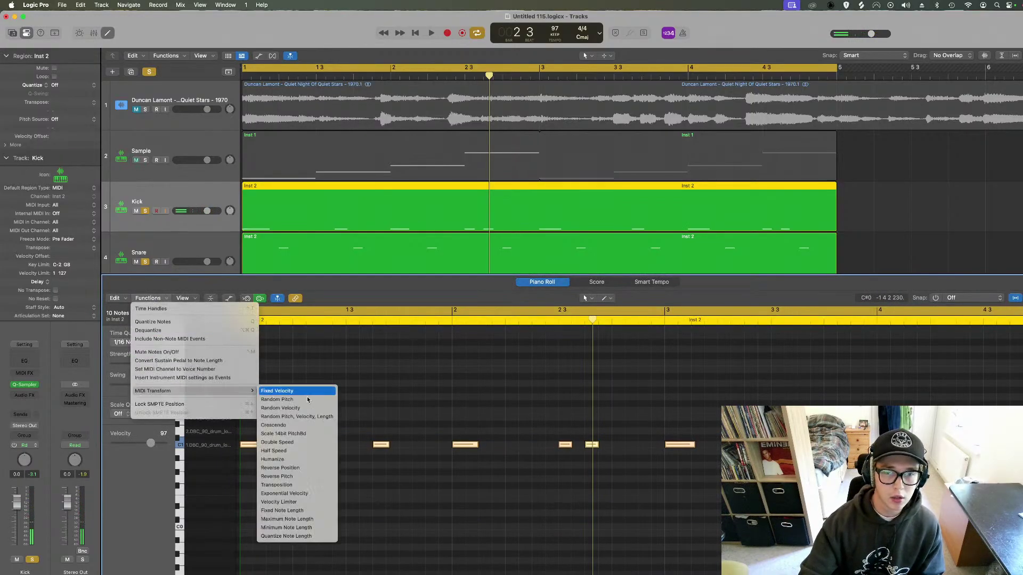
pyautogui.click(314, 514)
pyautogui.click(422, 428)
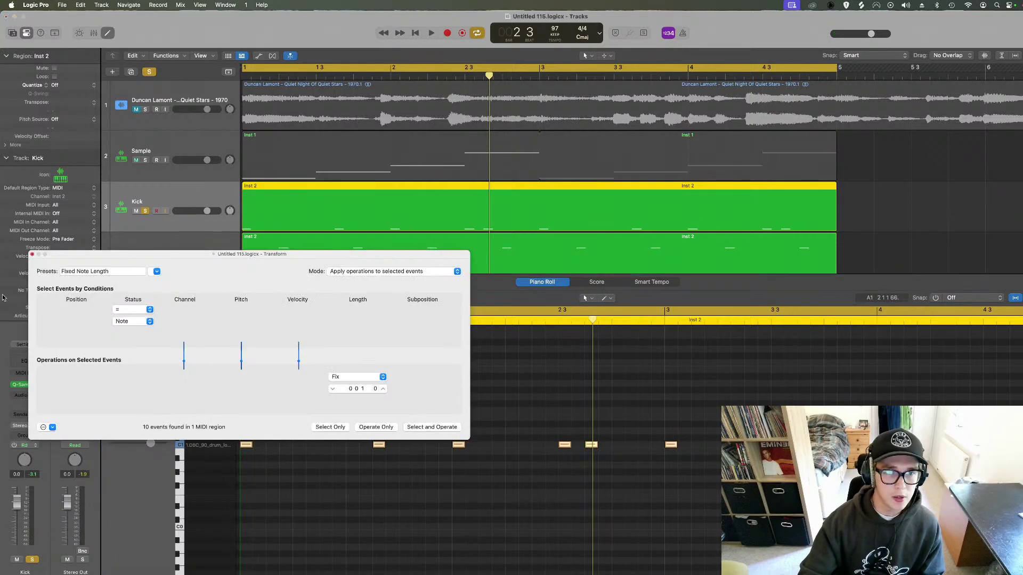
pyautogui.press('super+w')
# Raise the kick note velocities, bringing the first kicks of bars 1, 2 and 3 up to 127, and play the loop.
pyautogui.click(228, 299)
pyautogui.moveTo(611, 479); pyautogui.dragTo(611, 528)
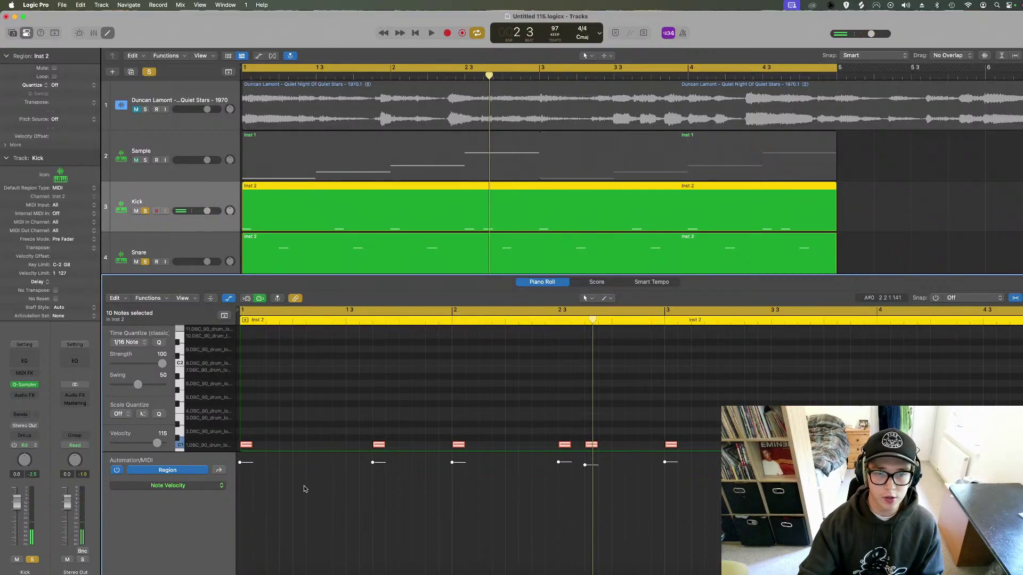
pyautogui.moveTo(241, 463); pyautogui.dragTo(241, 452)
pyautogui.moveTo(454, 465); pyautogui.dragTo(455, 453)
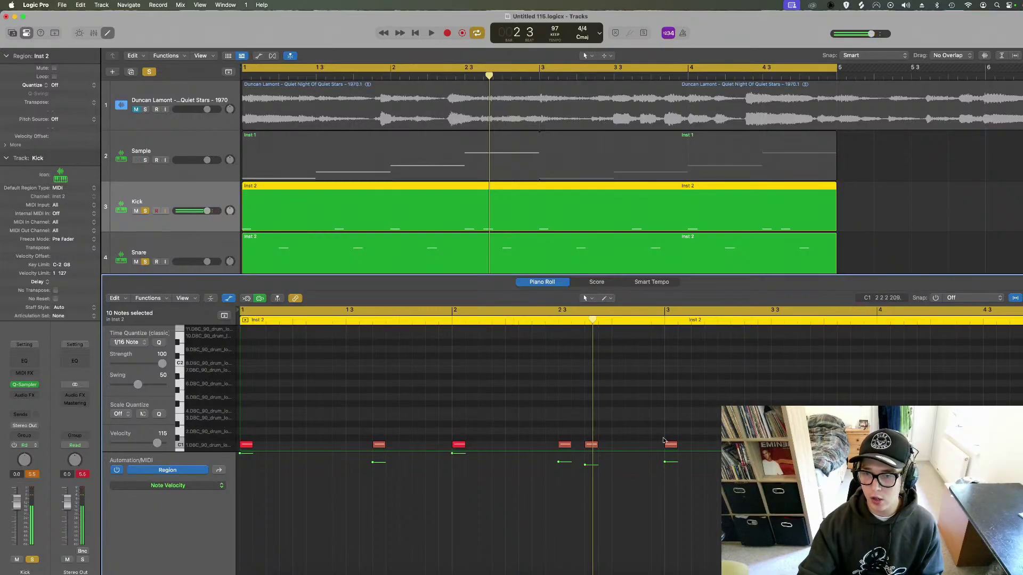
pyautogui.moveTo(664, 462); pyautogui.dragTo(664, 453)
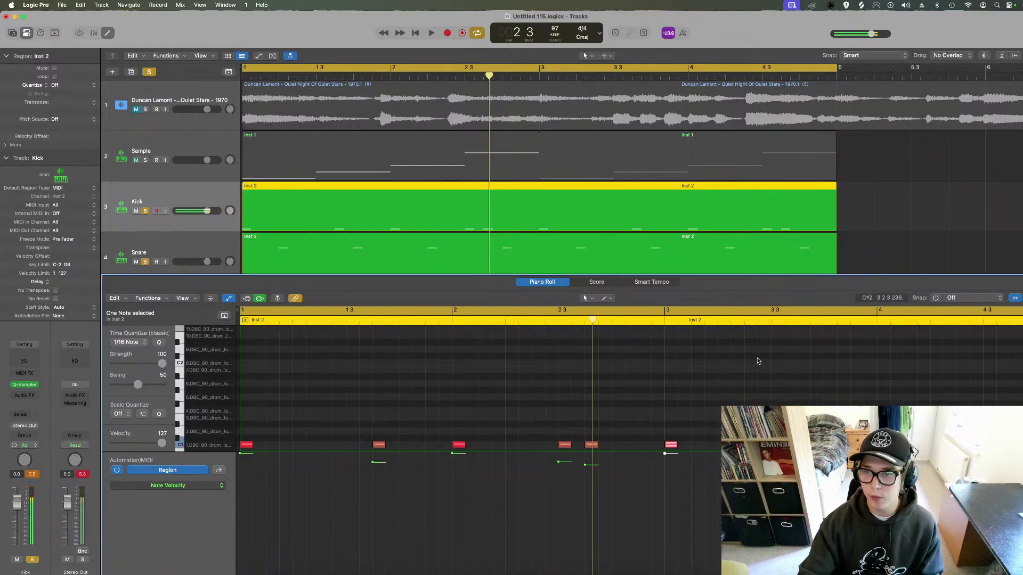
pyautogui.press('space')
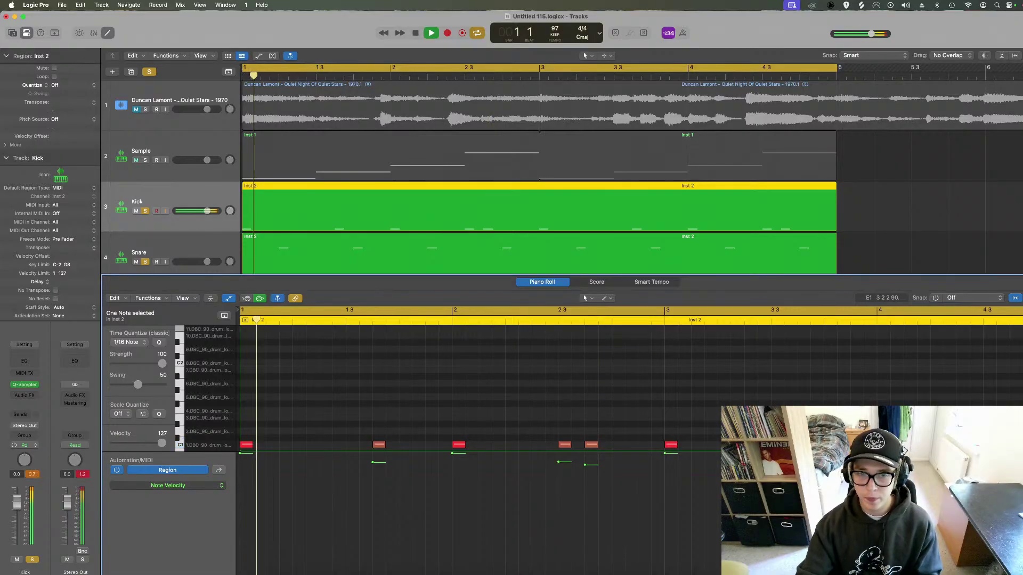
# Hide the kick's velocity lane, set note snapping back to Smart, and play the drum pattern before closing the Piano Roll.
pyautogui.click(229, 298)
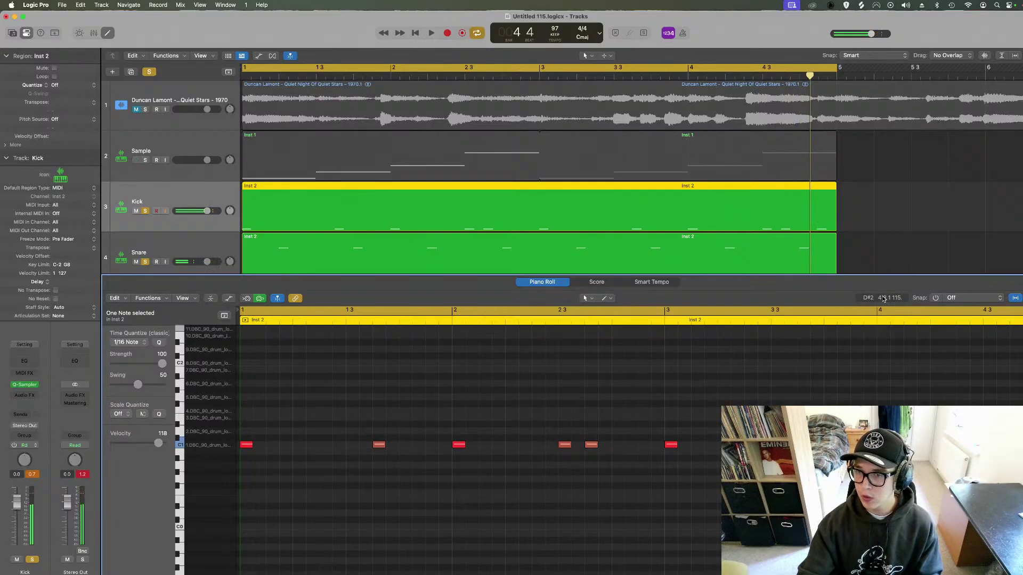
pyautogui.press('space')
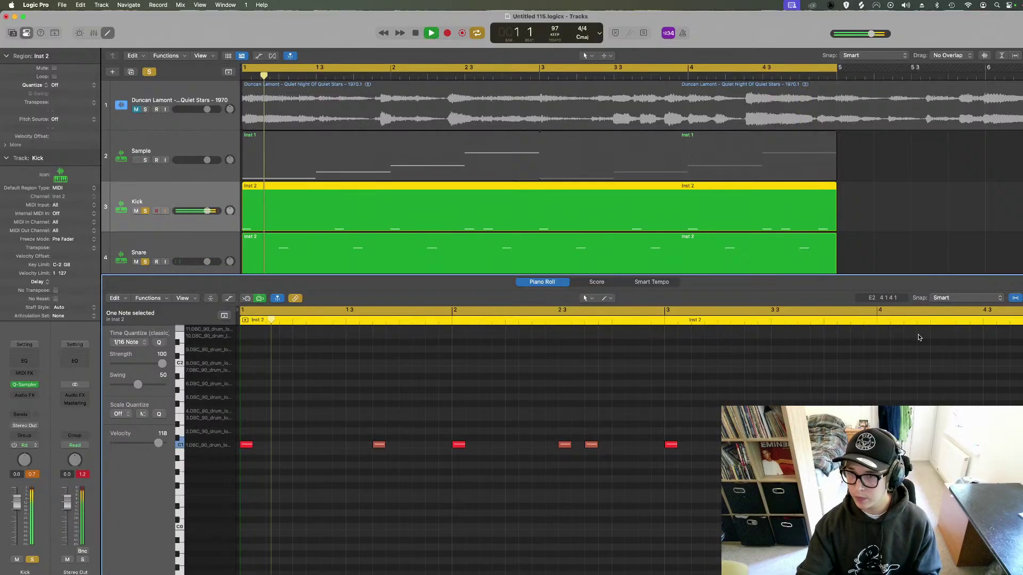
pyautogui.click(868, 321)
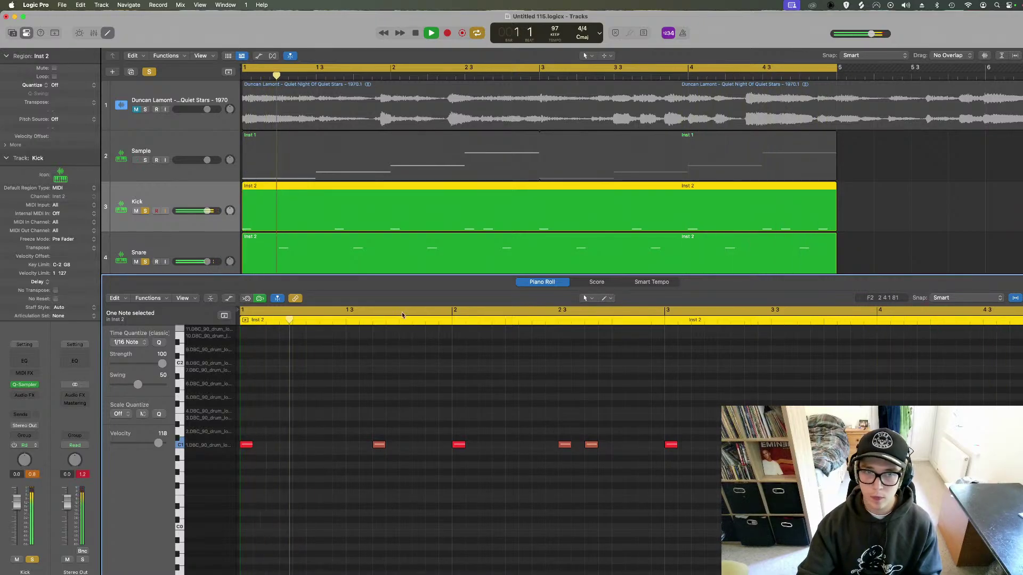
pyautogui.press('space')
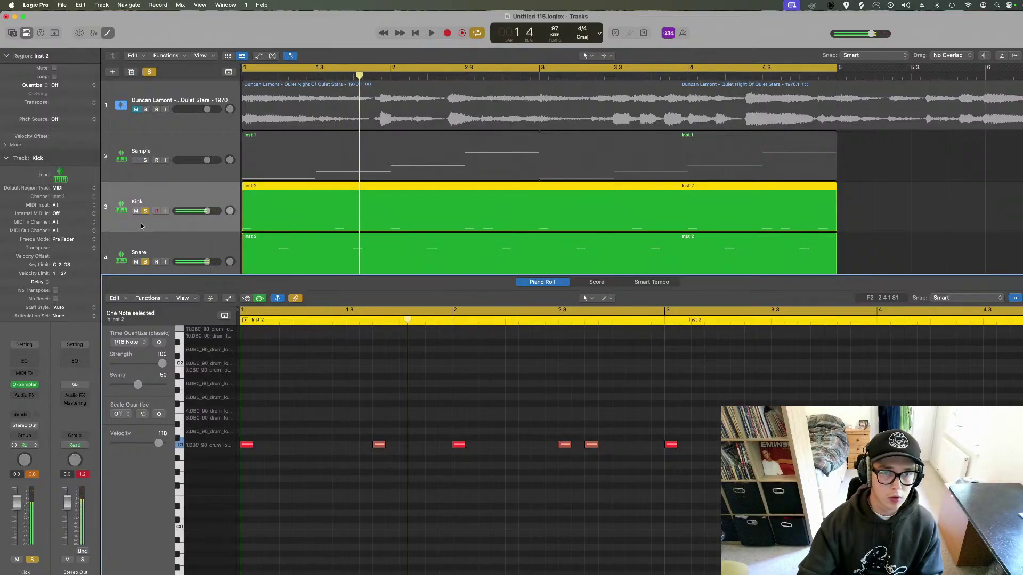
pyautogui.click(107, 32)
# Unsolo Snare and HiHat, and enable Gate in the Kick track's Quick Sampler while the kick plays alone.
pyautogui.moveTo(145, 266); pyautogui.dragTo(145, 313)
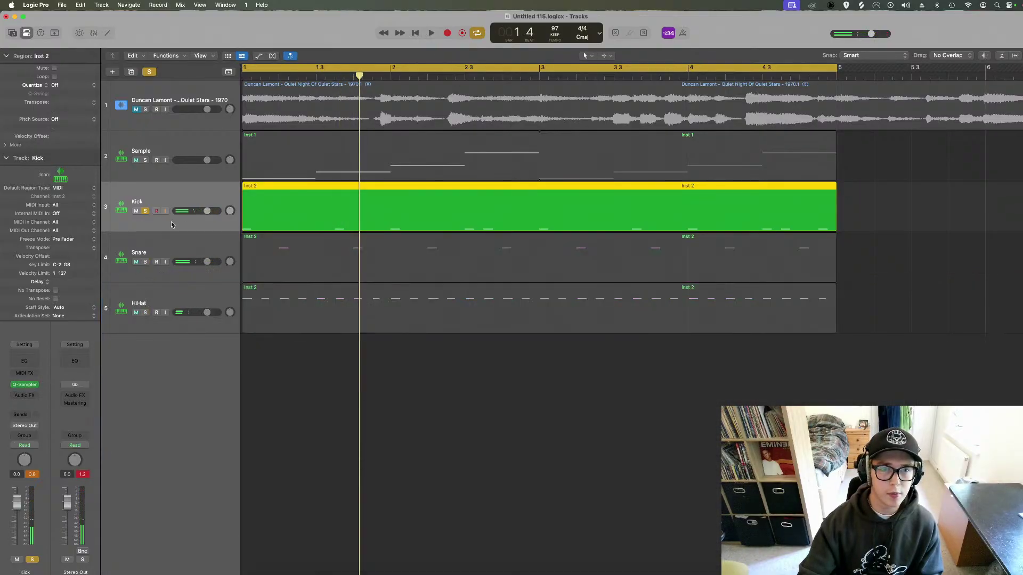
pyautogui.press('v')
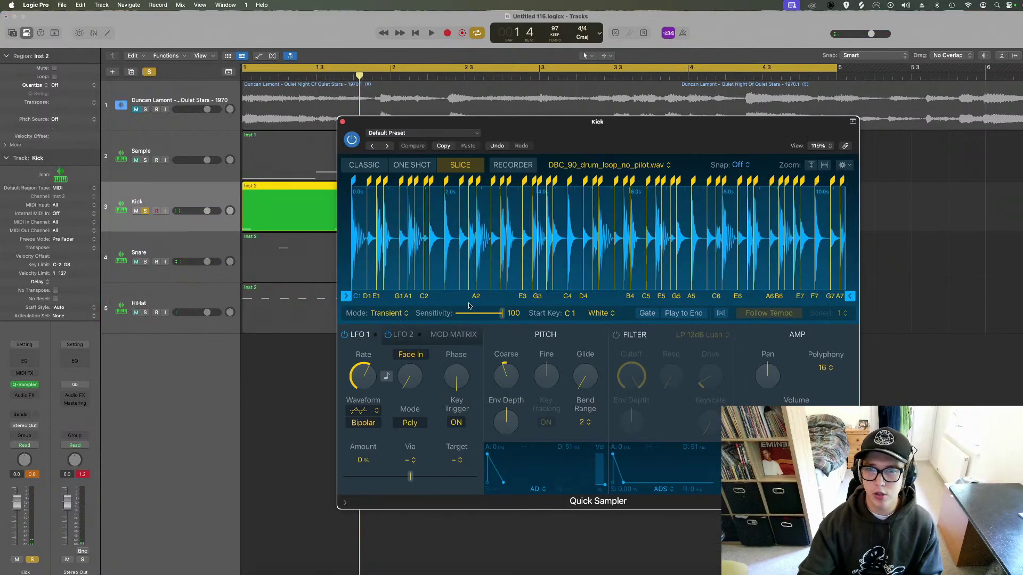
pyautogui.press('space')
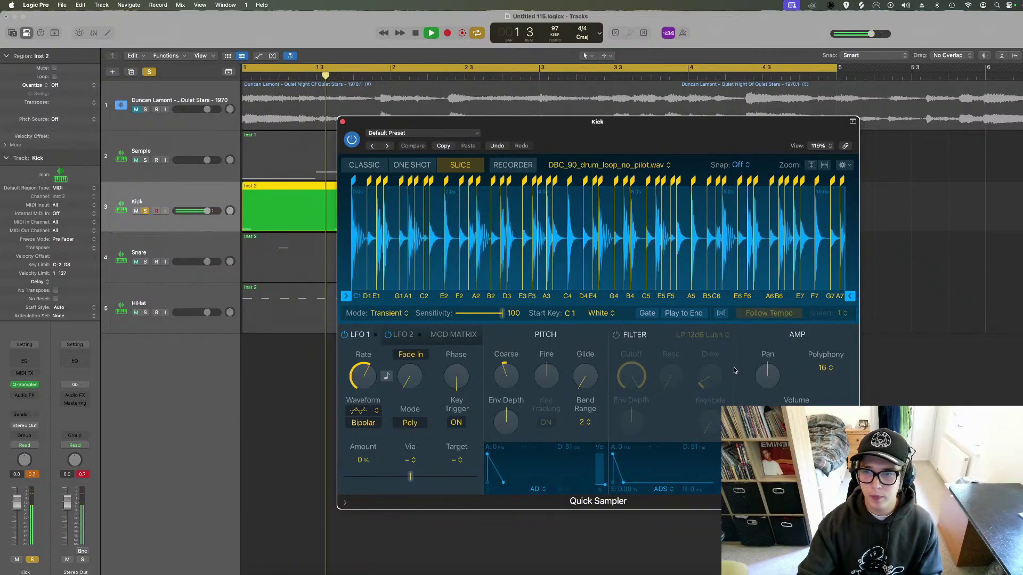
pyautogui.click(647, 314)
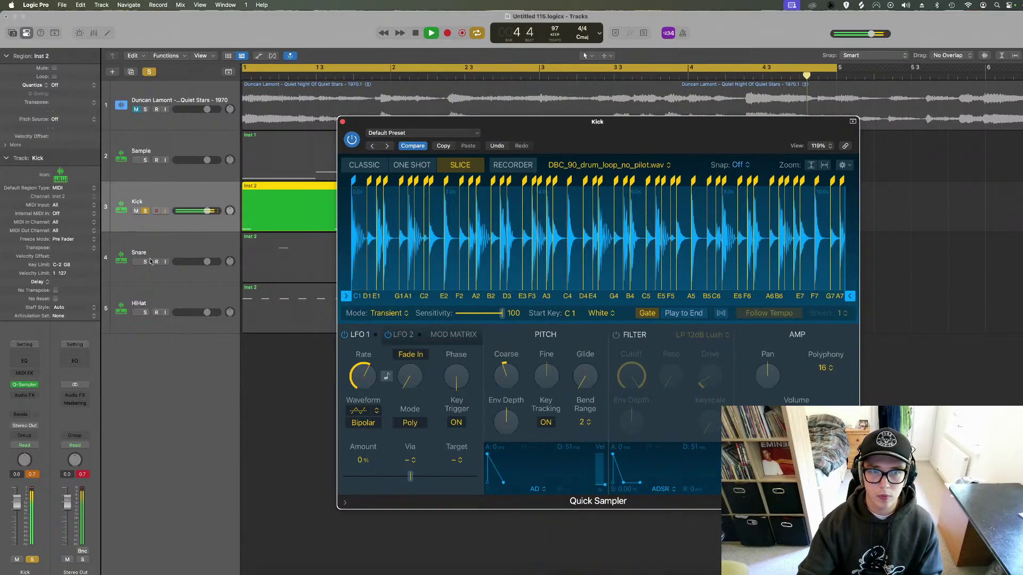
# Enable Gate in the Snare track's Quick Sampler while it plays soloed with the kick.
pyautogui.click(120, 267)
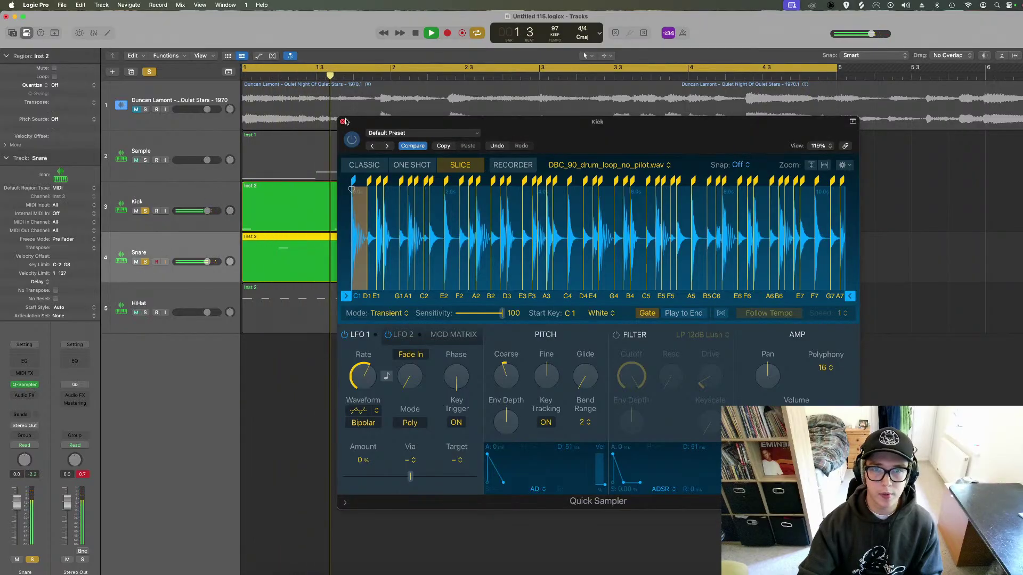
pyautogui.press('v')
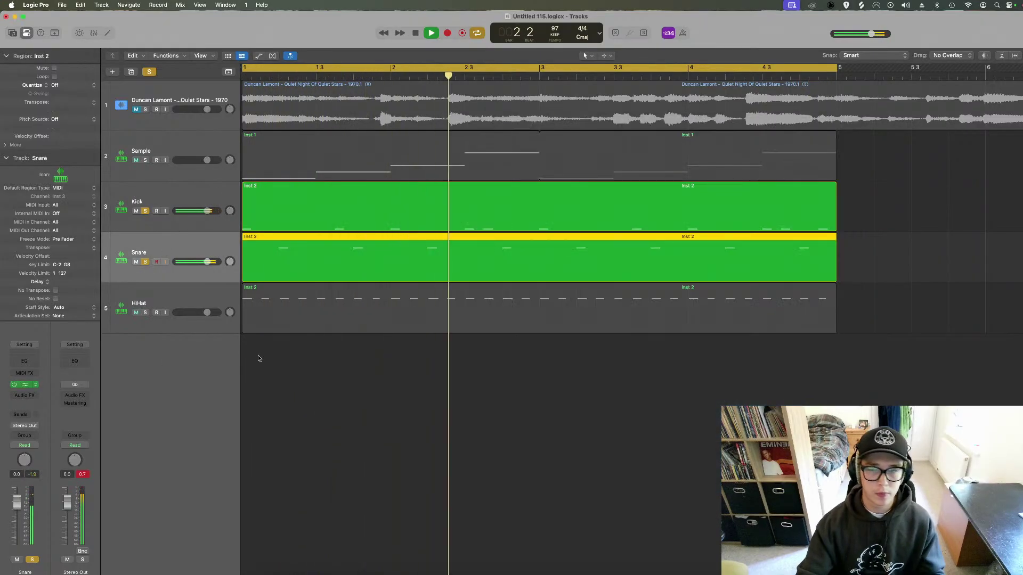
pyautogui.press('v')
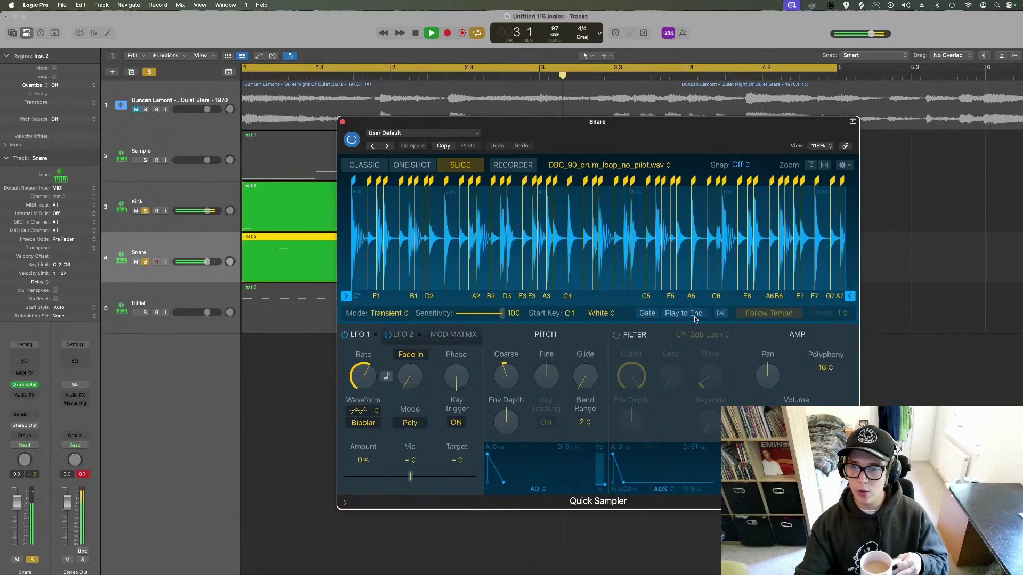
pyautogui.click(647, 313)
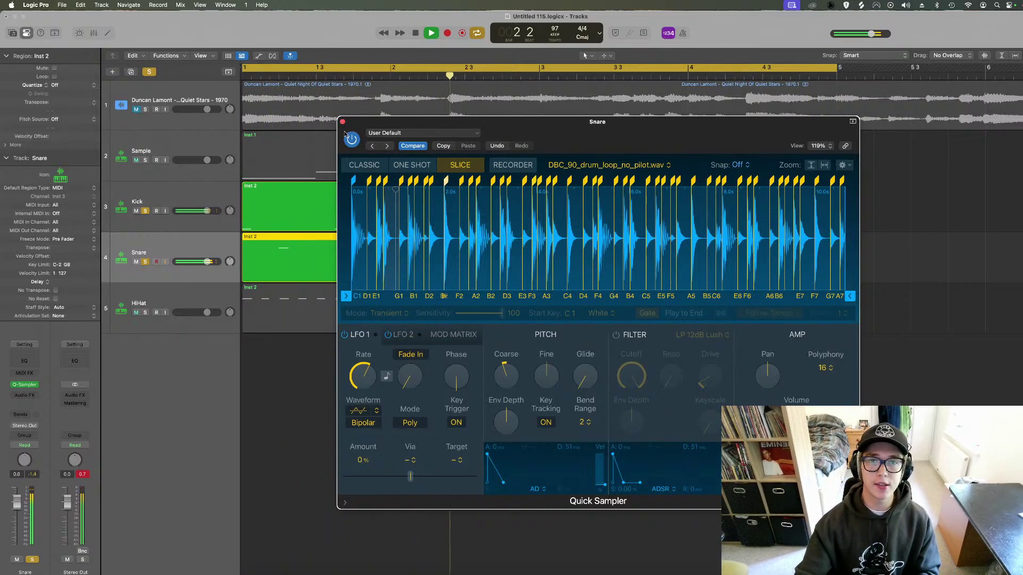
pyautogui.press('super+w')
# Enable Gate in the HiHat track's Quick Sampler, and clear all solos to hear the drums with the sample.
pyautogui.click(161, 302)
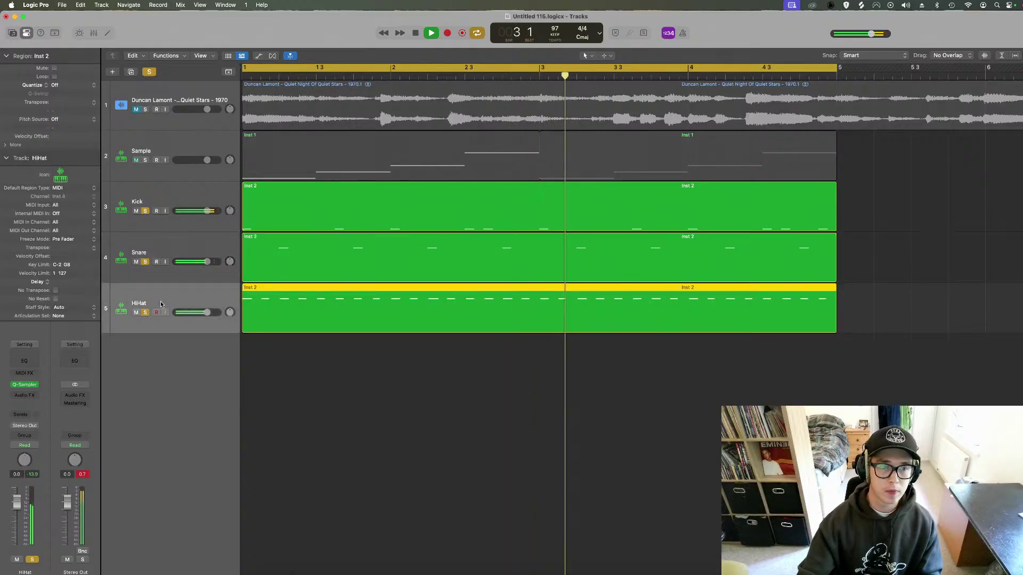
pyautogui.press('v')
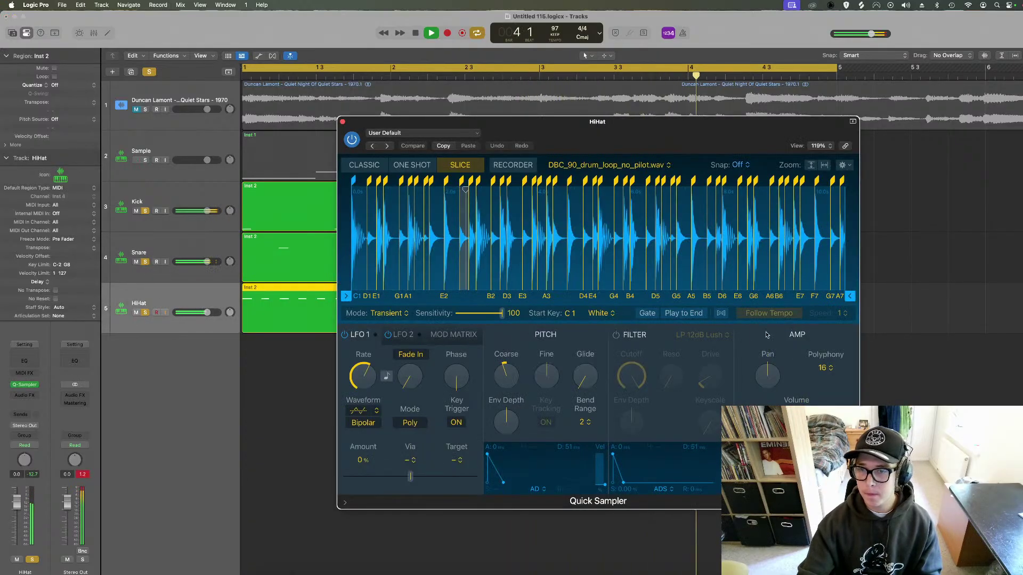
pyautogui.click(656, 314)
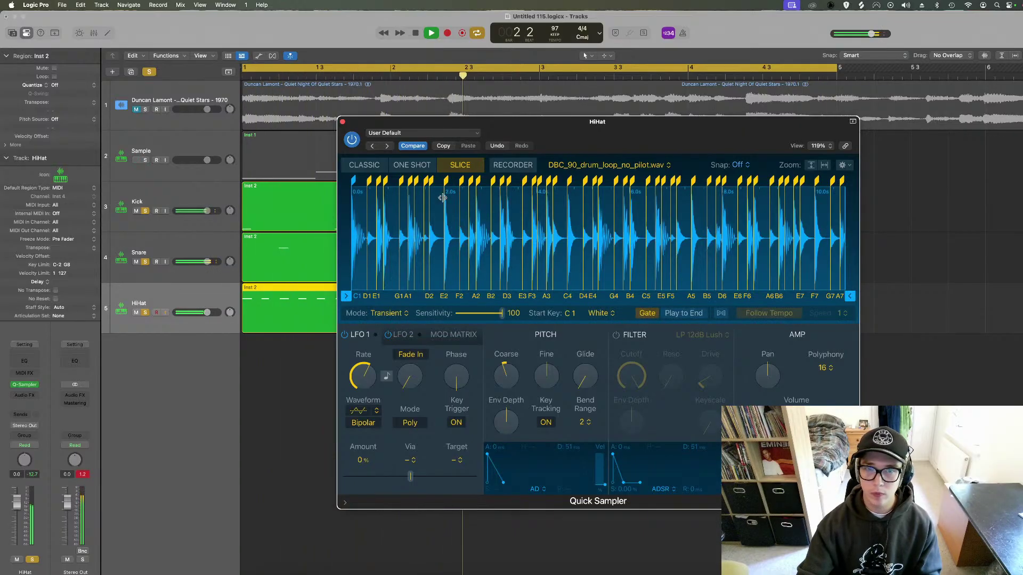
pyautogui.click(343, 122)
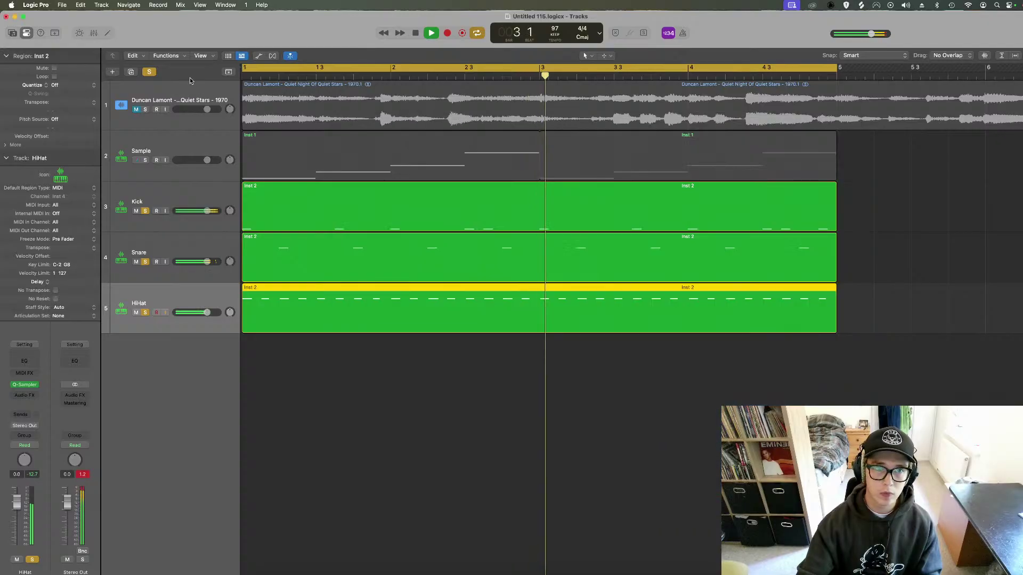
pyautogui.click(152, 73)
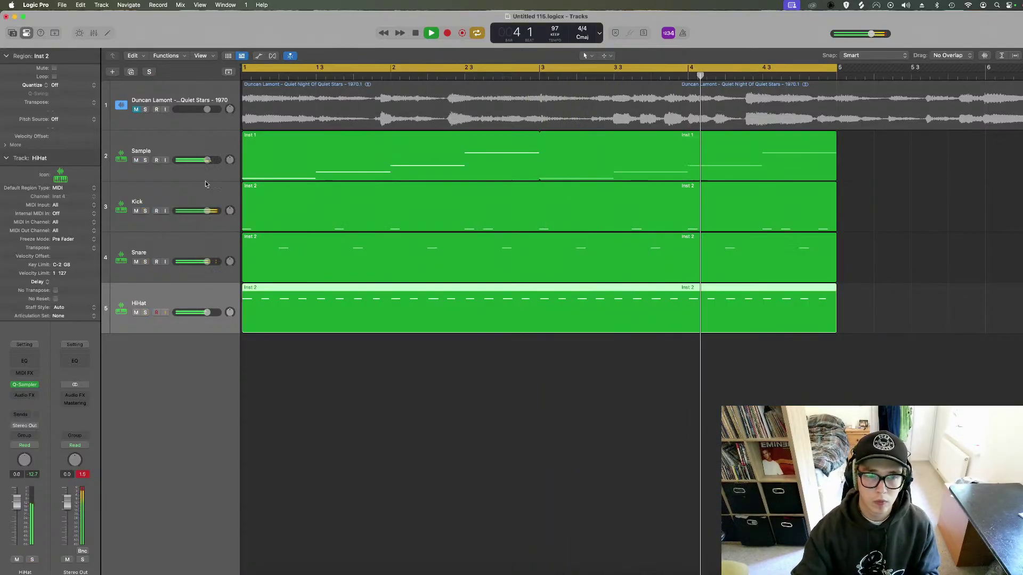
# Lower the HiHat track's volume to -4.6 dB, stop playback and select the Sample track's region.
pyautogui.moveTo(189, 315); pyautogui.dragTo(201, 313)
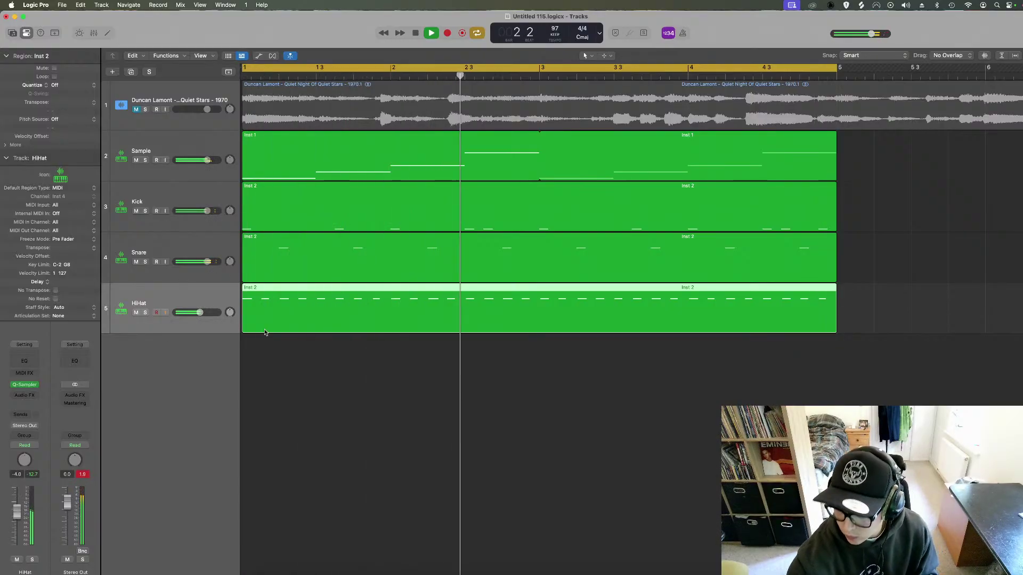
pyautogui.press('space')
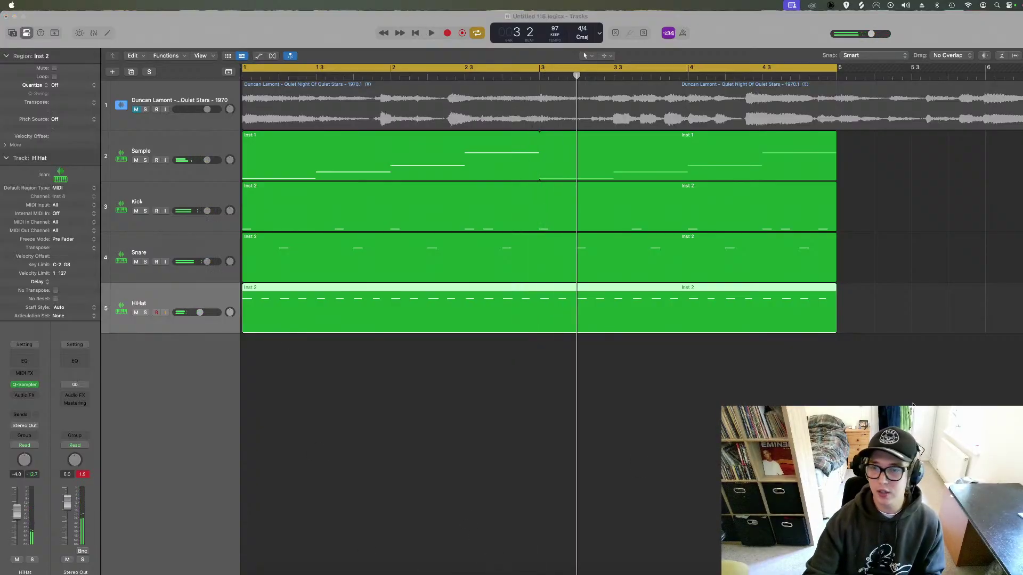
pyautogui.click(471, 278)
pyautogui.click(320, 154)
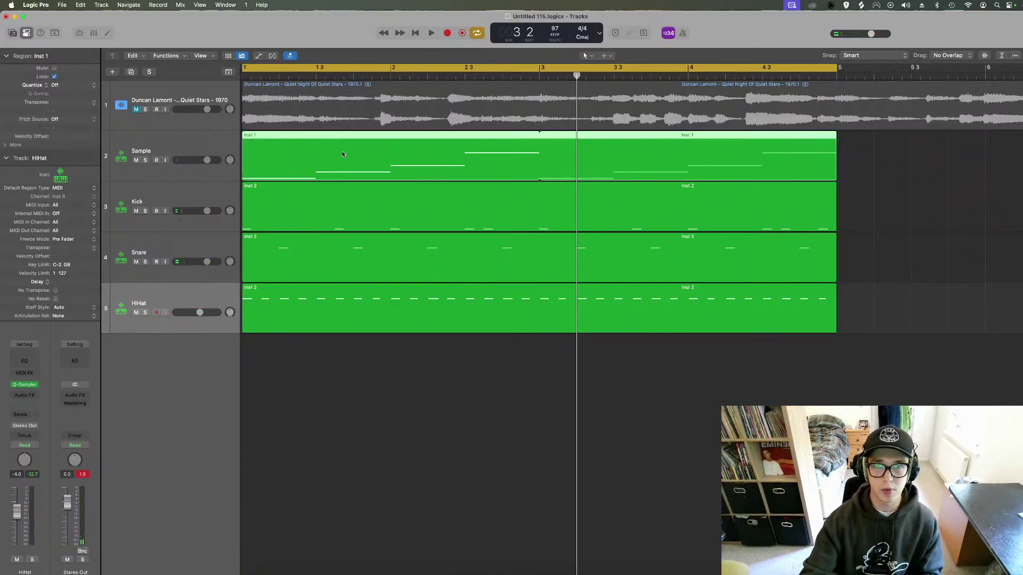
# Solo the original song track and play its audio region on its own from the start.
pyautogui.click(146, 110)
pyautogui.press('space')
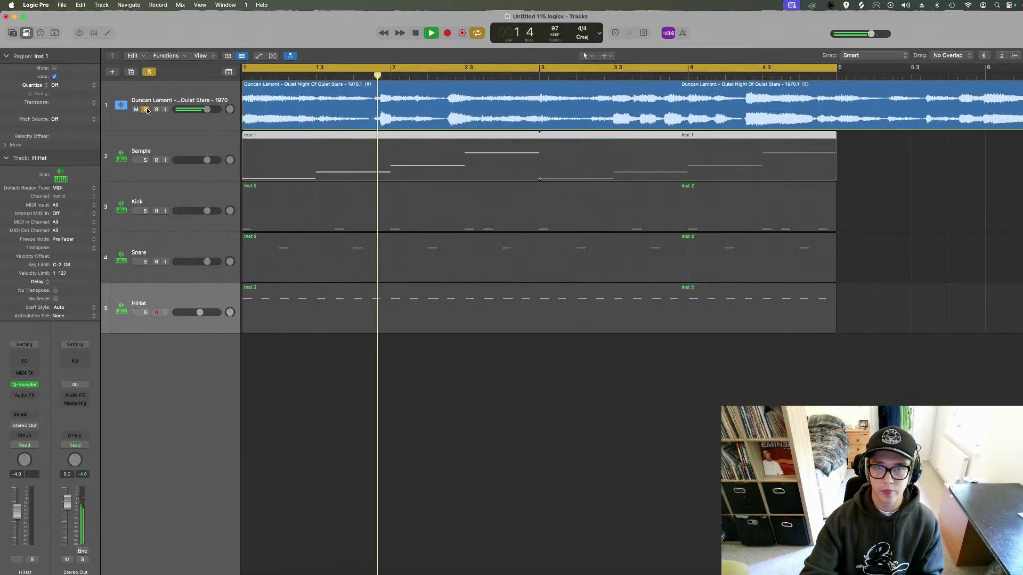
pyautogui.click(163, 95)
pyautogui.press('space')
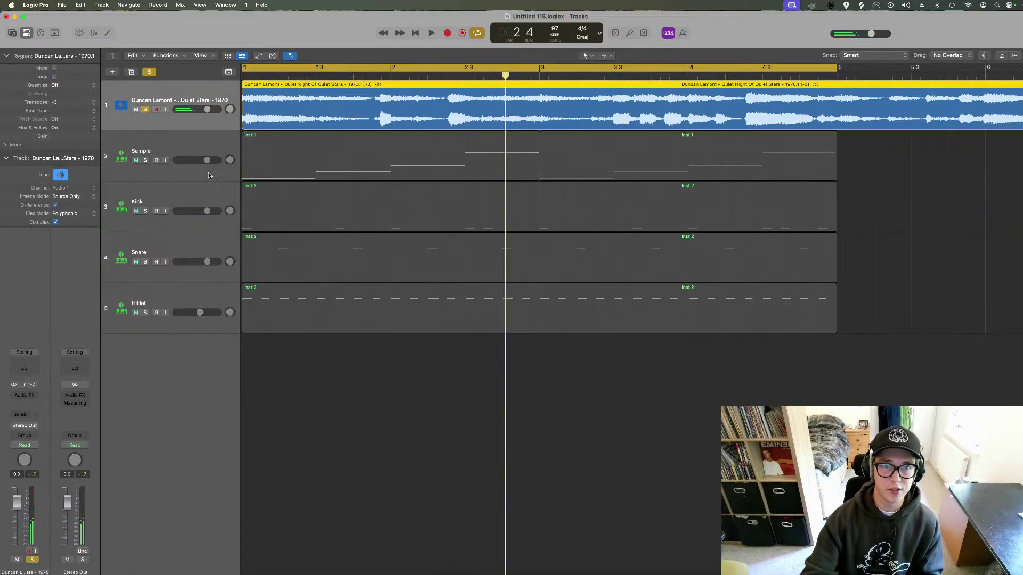
pyautogui.click(175, 162)
pyautogui.click(171, 101)
pyautogui.press('space')
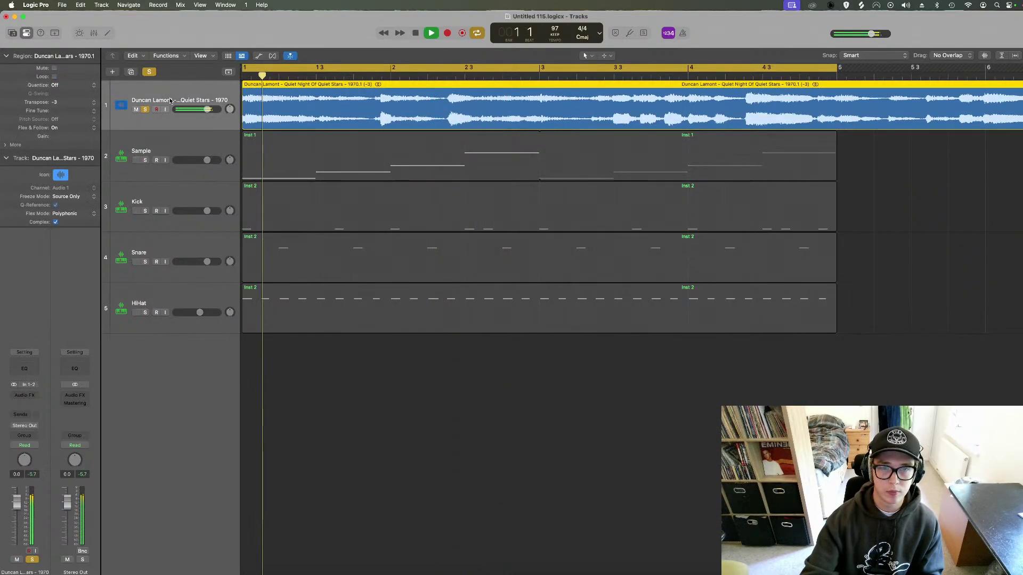
# Clear the original song track's solo, unmute it and mute Sample to hear the drums against the unsliced song.
pyautogui.click(136, 109)
pyautogui.click(145, 109)
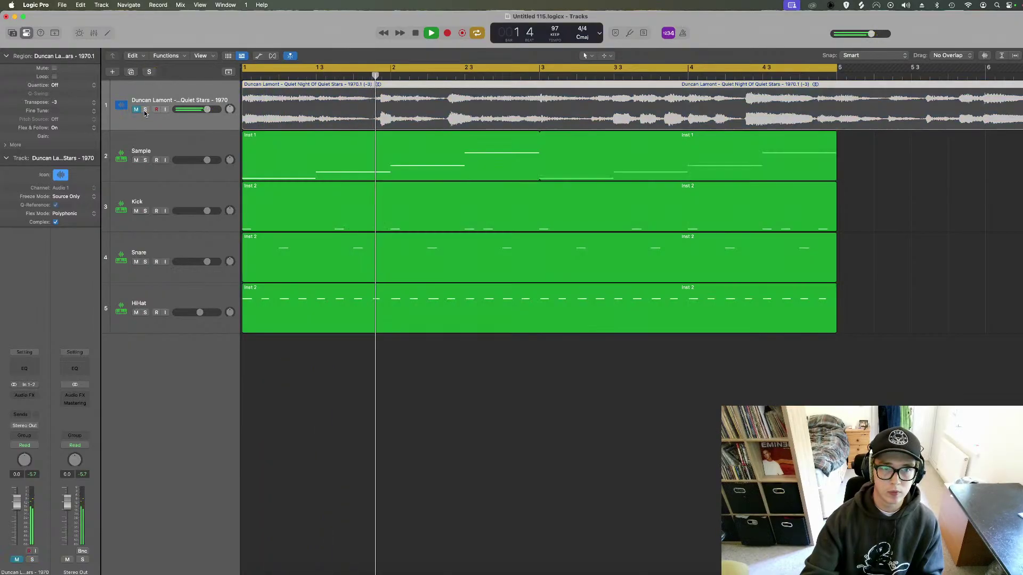
pyautogui.click(136, 109)
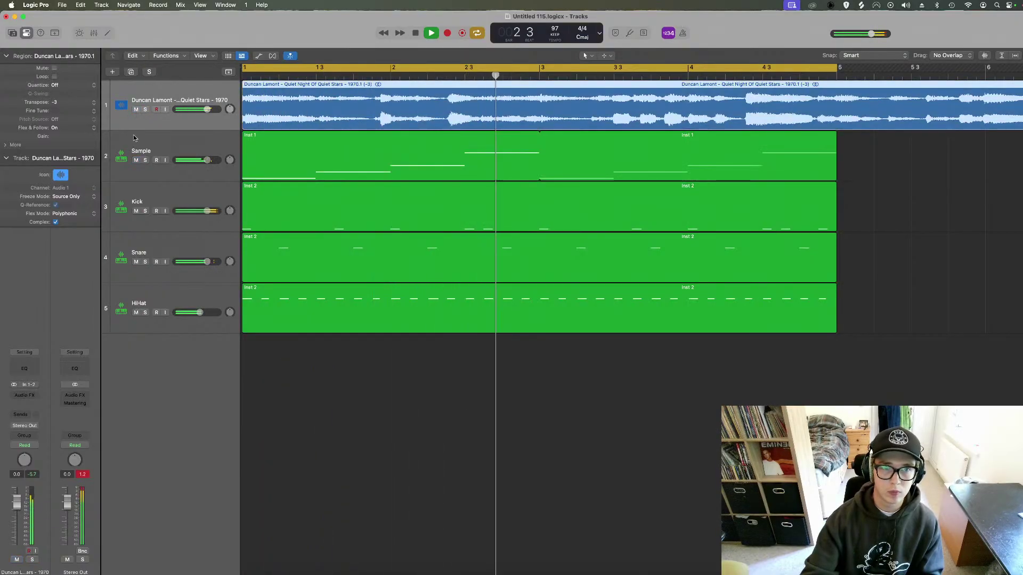
pyautogui.click(136, 160)
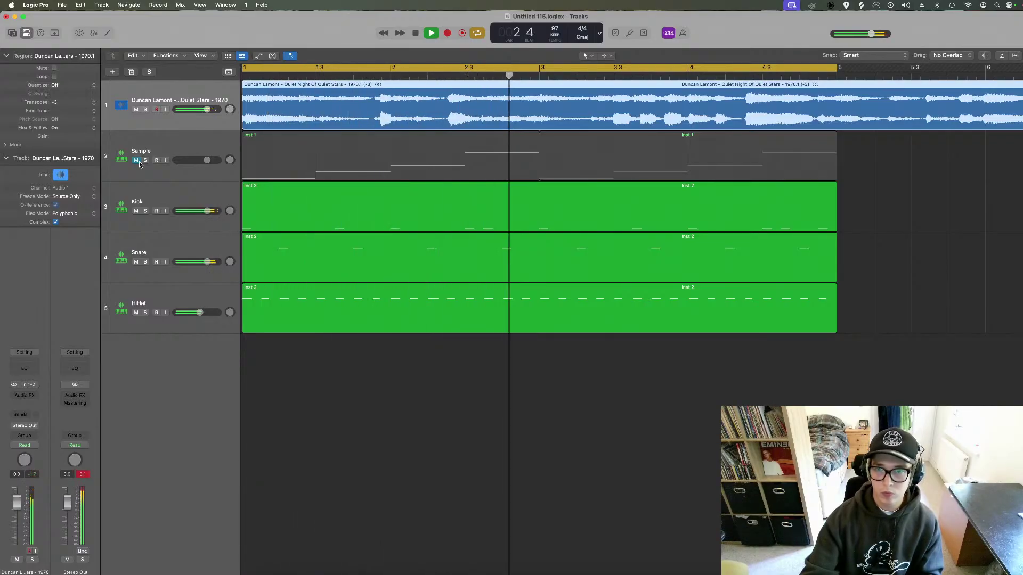
pyautogui.press('space')
# Mute the original song track again, unmute Sample, and play the sliced sample with the drums.
pyautogui.hotkey('ctrl', 'm')
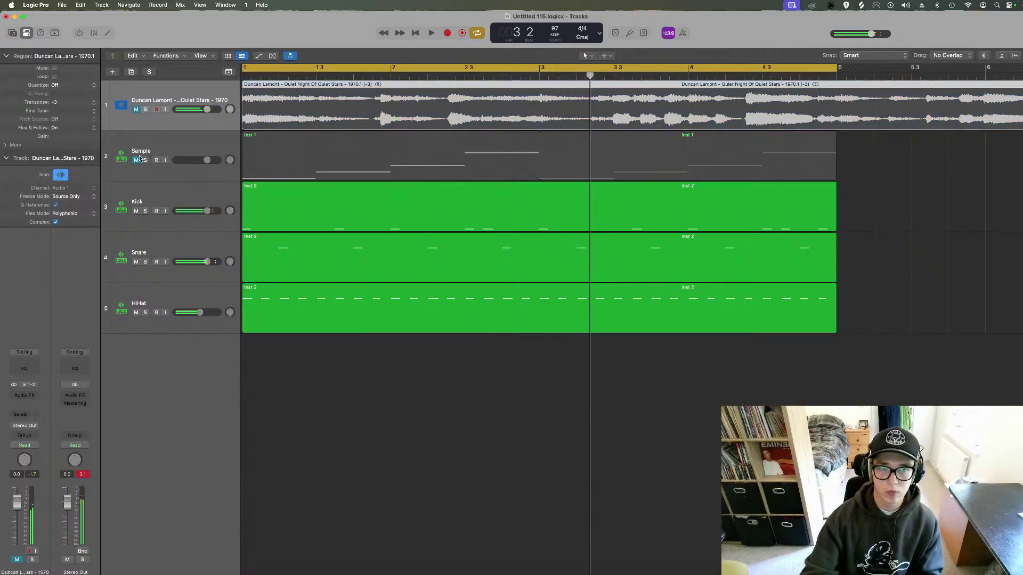
pyautogui.click(138, 159)
pyautogui.press('space')
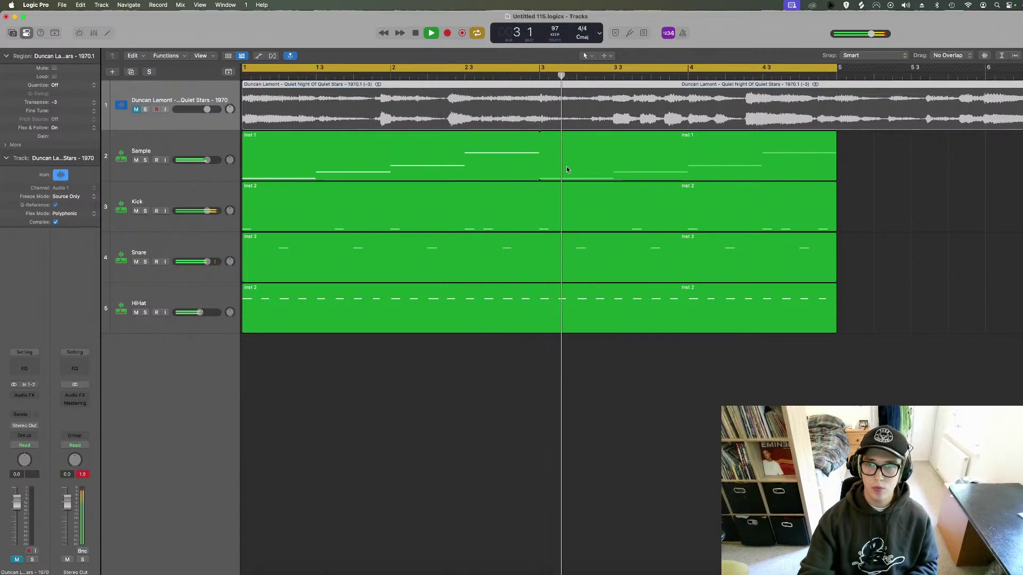
pyautogui.press('space')
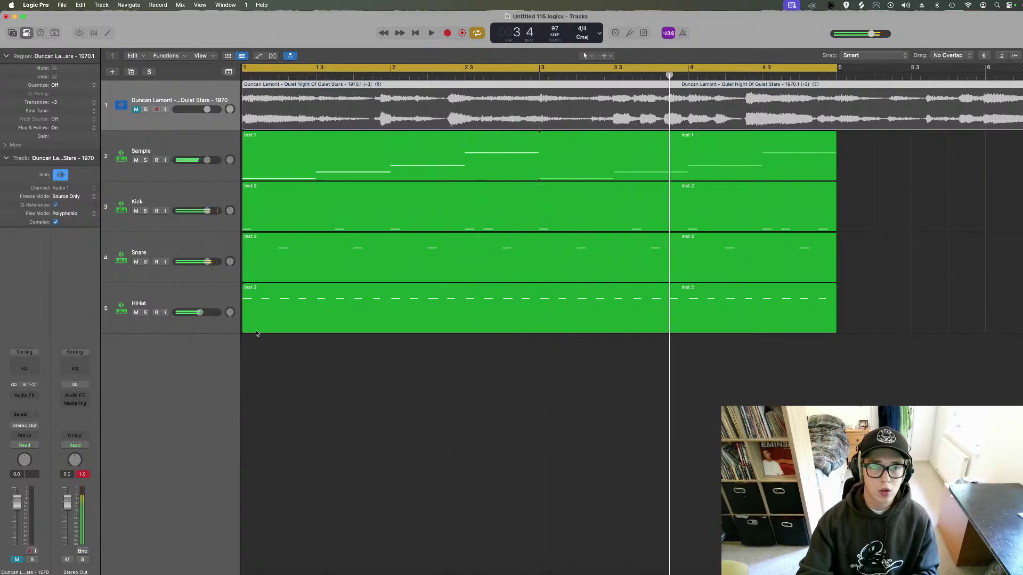
# Add a software instrument track with Quick Sampler below Snare, hide the Library, and mute the HiHat track.
pyautogui.click(190, 301)
pyautogui.click(157, 236)
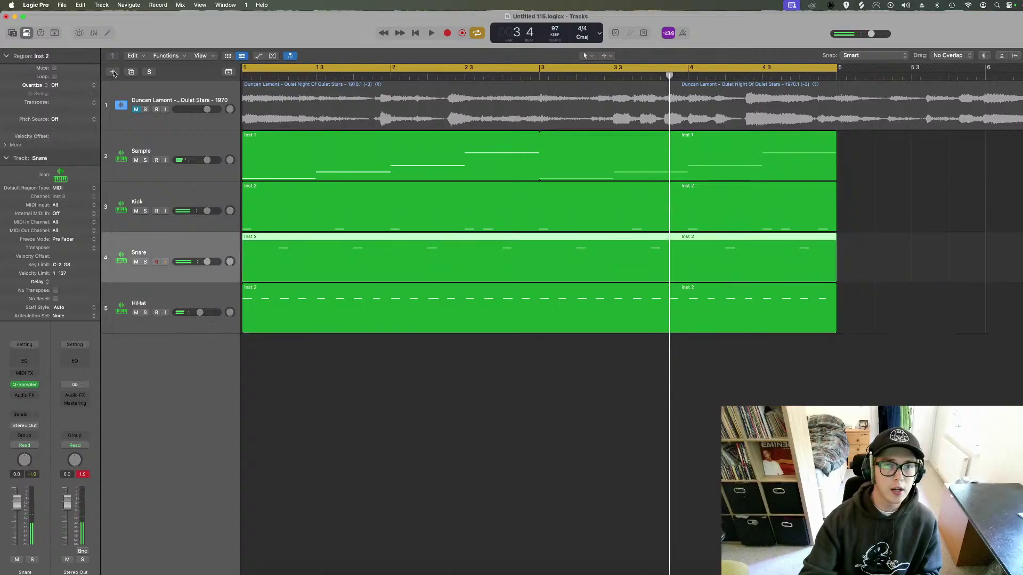
pyautogui.click(113, 72)
pyautogui.press('Return')
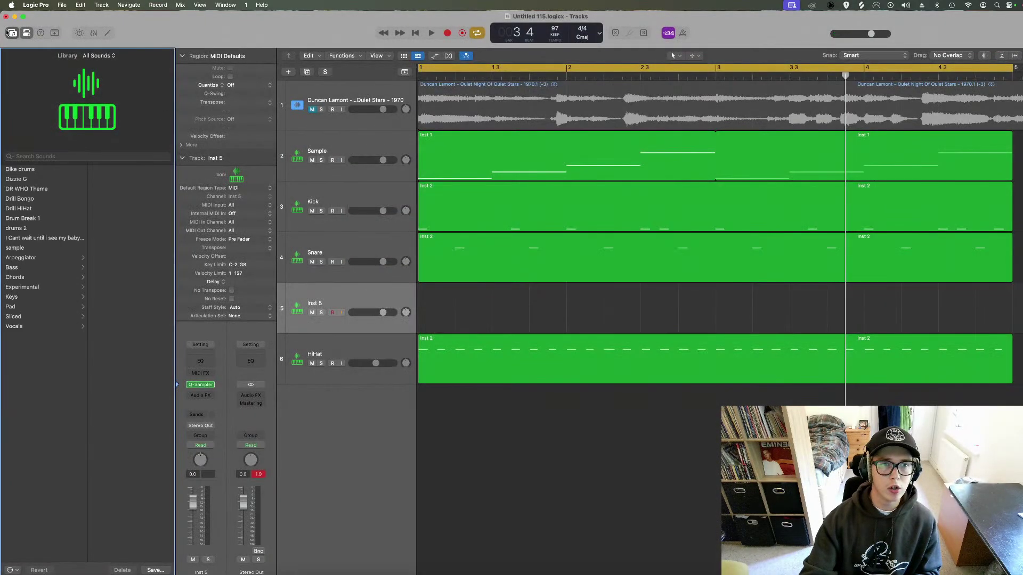
pyautogui.click(8, 33)
pyautogui.click(136, 363)
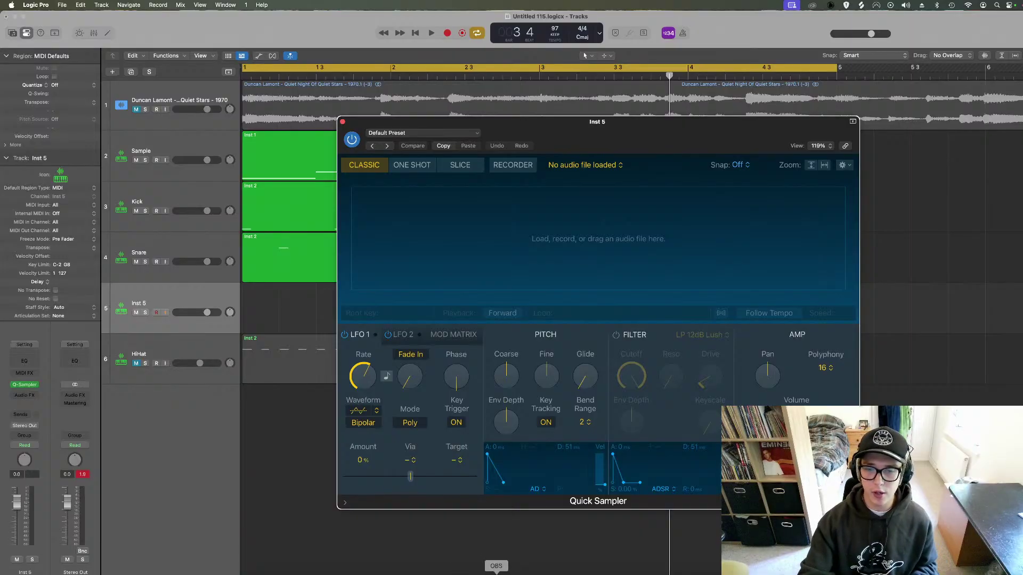
# Switch to Splice, search for "hihat" and restrict the samples to loops.
pyautogui.click(496, 574)
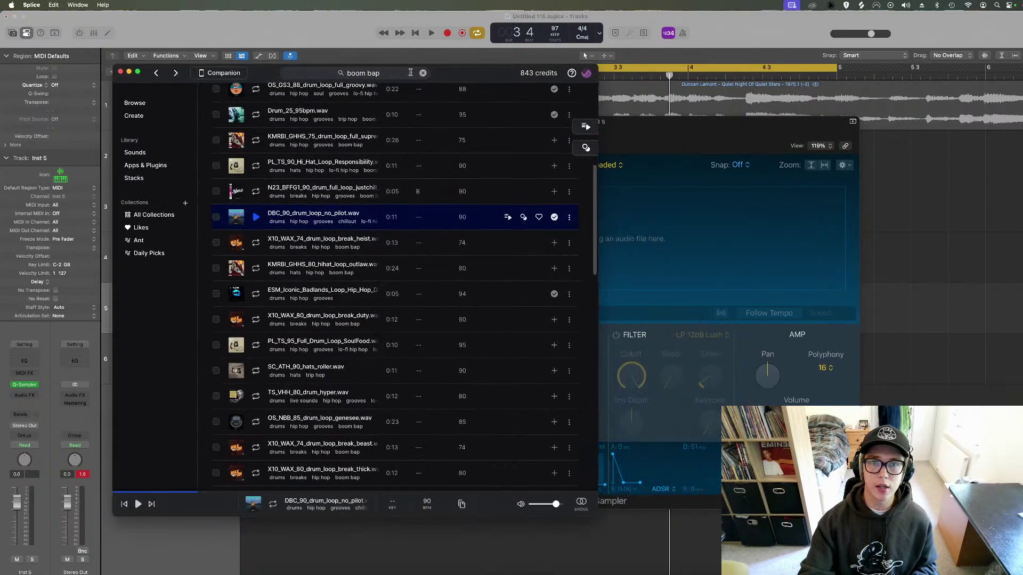
pyautogui.click(410, 73)
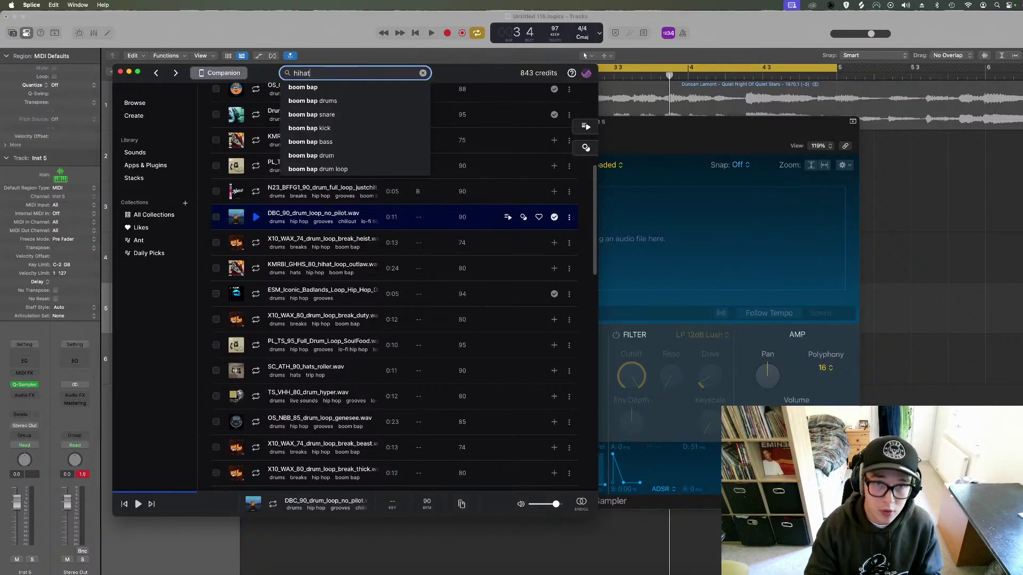
pyautogui.write('hihat')
pyautogui.press('Return')
pyautogui.click(246, 169)
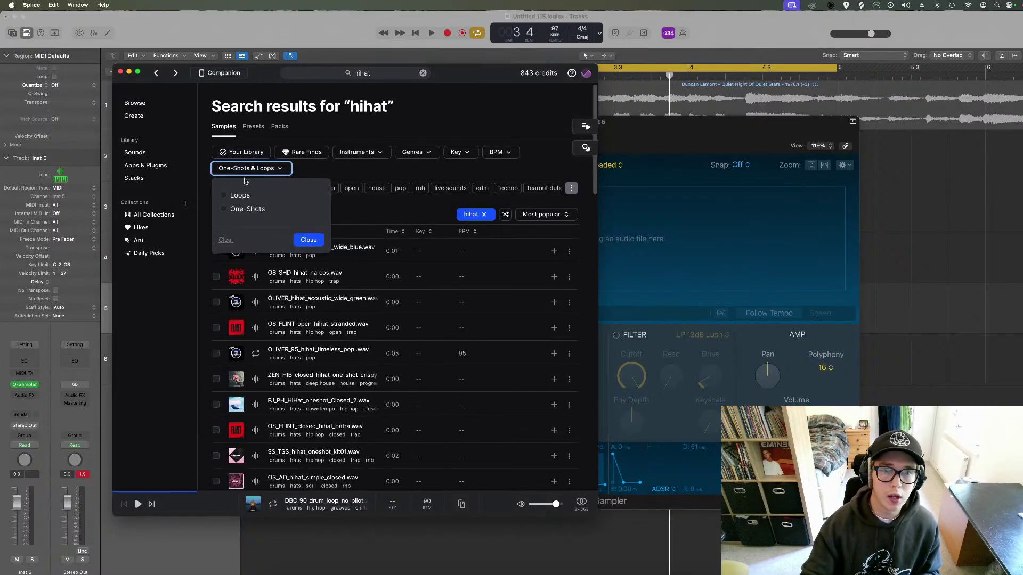
pyautogui.click(226, 197)
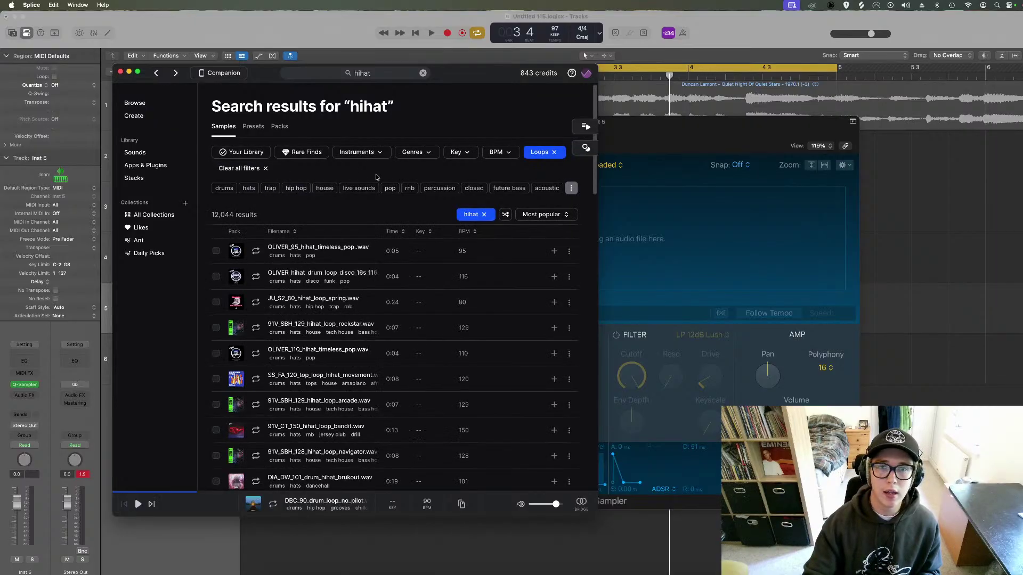
# Filter the hi-hat loops by the hip hop genre.
pyautogui.click(421, 152)
pyautogui.click(426, 152)
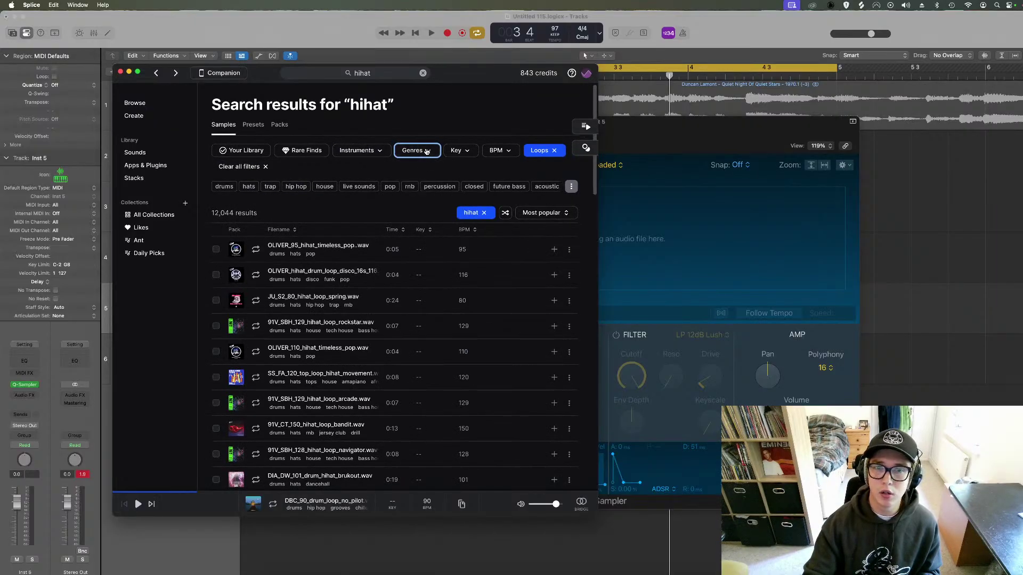
pyautogui.click(427, 151)
pyautogui.click(411, 184)
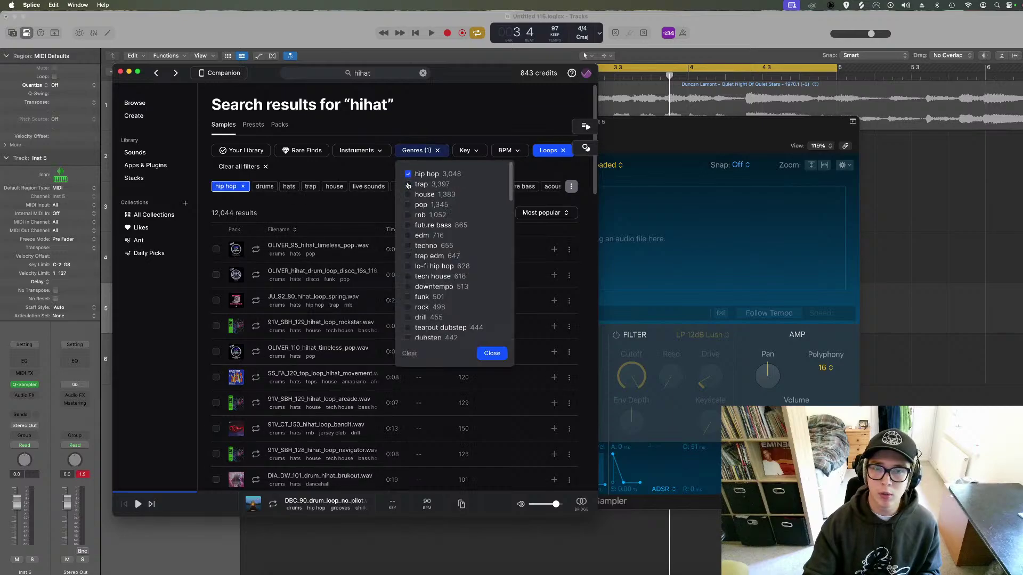
pyautogui.click(351, 176)
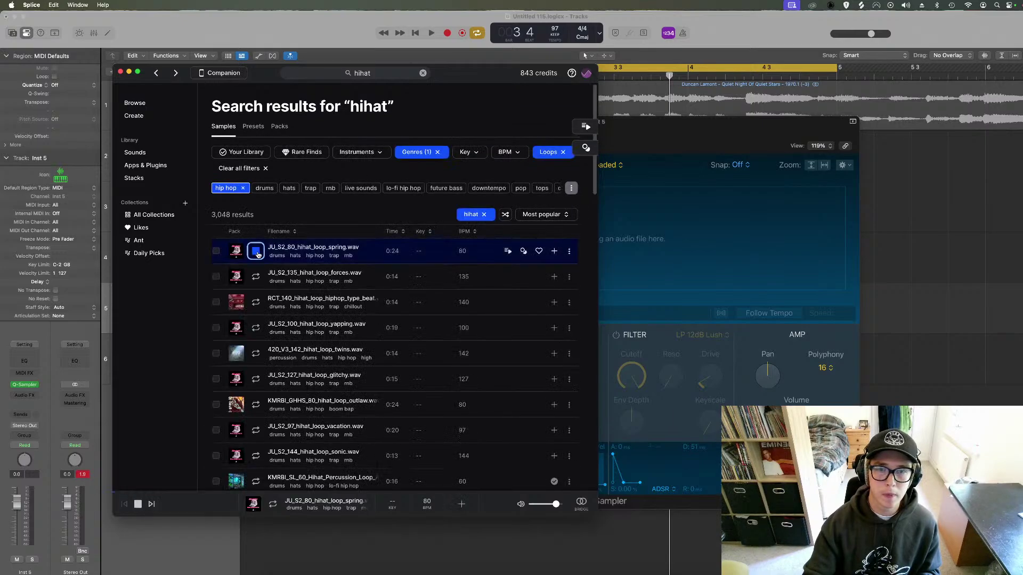
# Audition the hip hop hi-hat loops one after another, from JU_S2_135_hihat_loop_forces to the HCOLE march town loop.
pyautogui.click(256, 278)
pyautogui.press('Down')
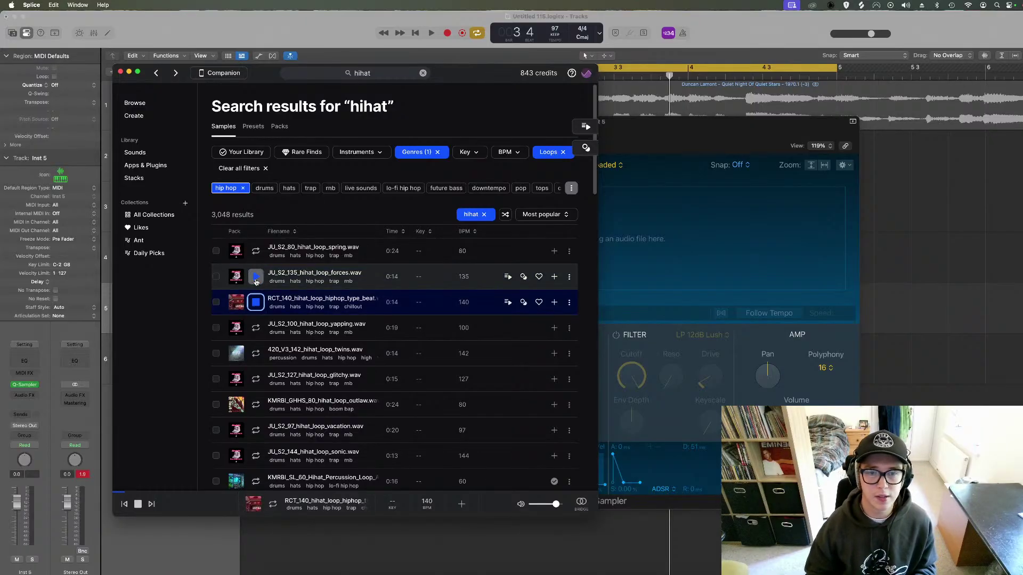
pyautogui.press('Down')
pyautogui.press('Down')
pyautogui.press('Down')
pyautogui.press('Down')
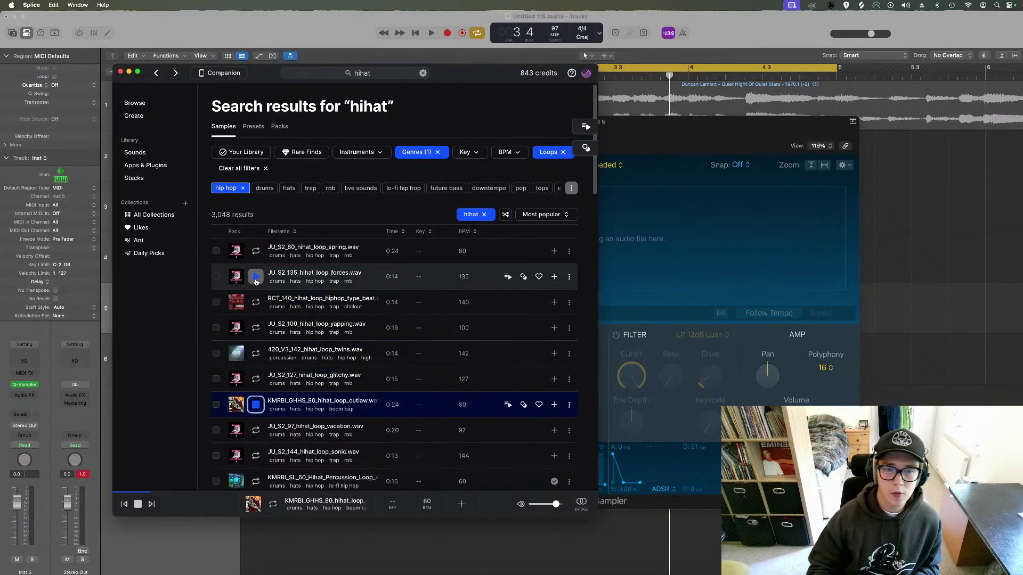
pyautogui.press('Down')
pyautogui.press('Down')
pyautogui.press('Down')
pyautogui.press('Down')
pyautogui.press('Down')
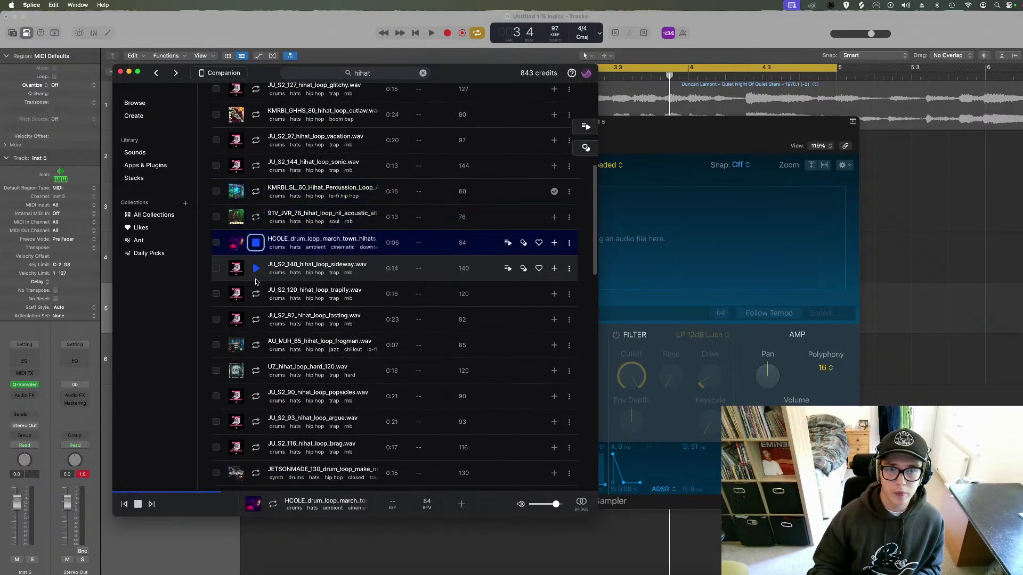
# Add boom bap to the genre filter alongside hip hop.
pyautogui.scroll(10, 363, 178)
pyautogui.click(423, 152)
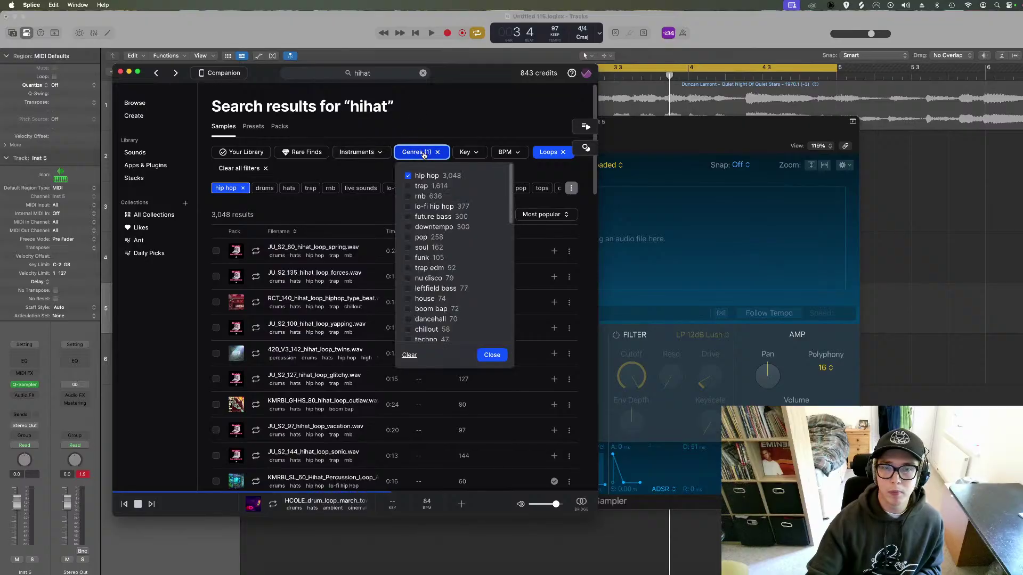
pyautogui.scroll(-3, 447, 261)
pyautogui.scroll(-1, 426, 246)
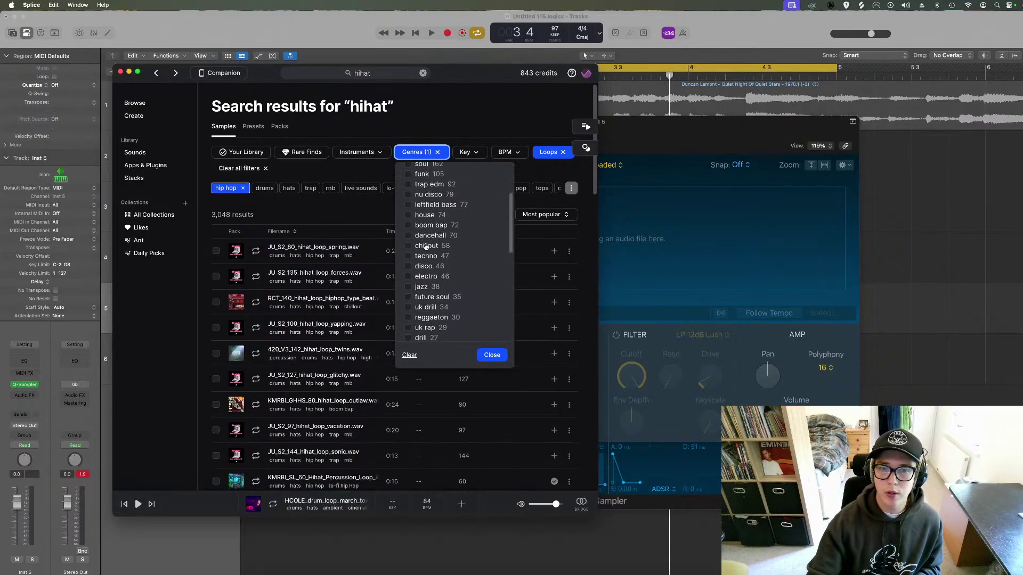
pyautogui.click(408, 228)
pyautogui.click(322, 204)
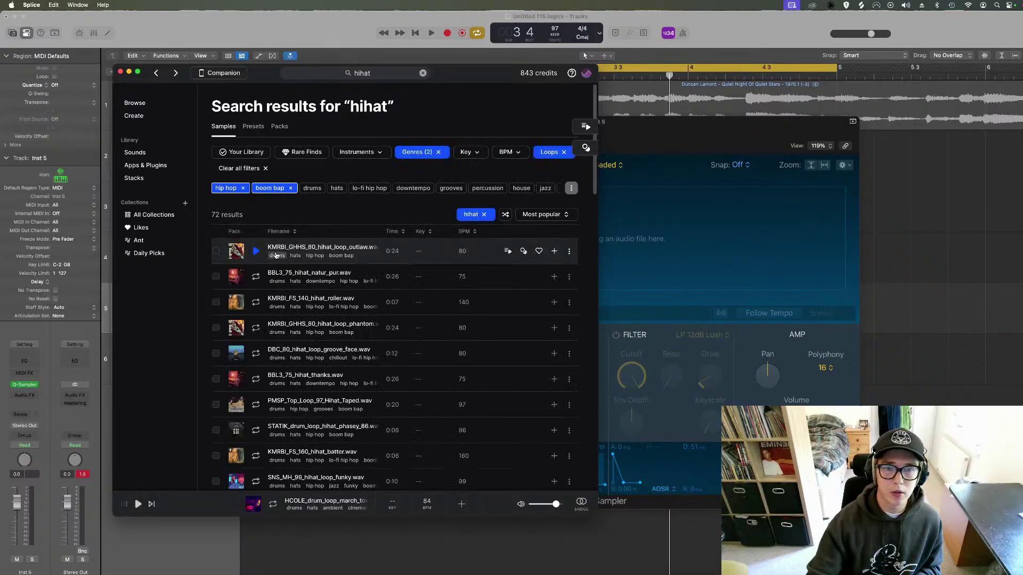
# Audition the hip hop and boom bap hi-hat loops one after another, from BBL3_75_hihat_natur_pur to SNS_LP_142_hihat_loop_psychadelic.
pyautogui.press('Down')
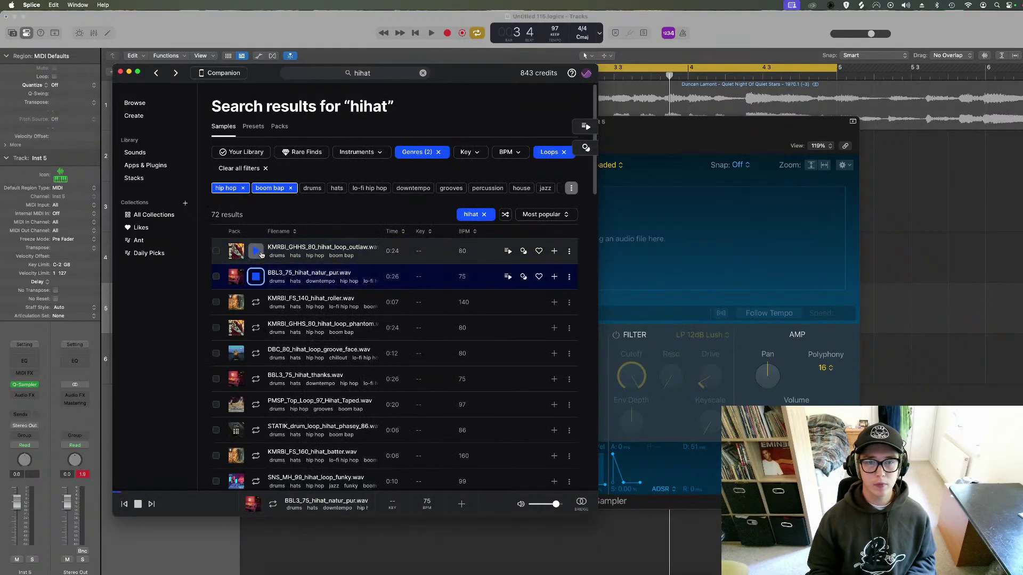
pyautogui.press('Down')
pyautogui.press('Down')
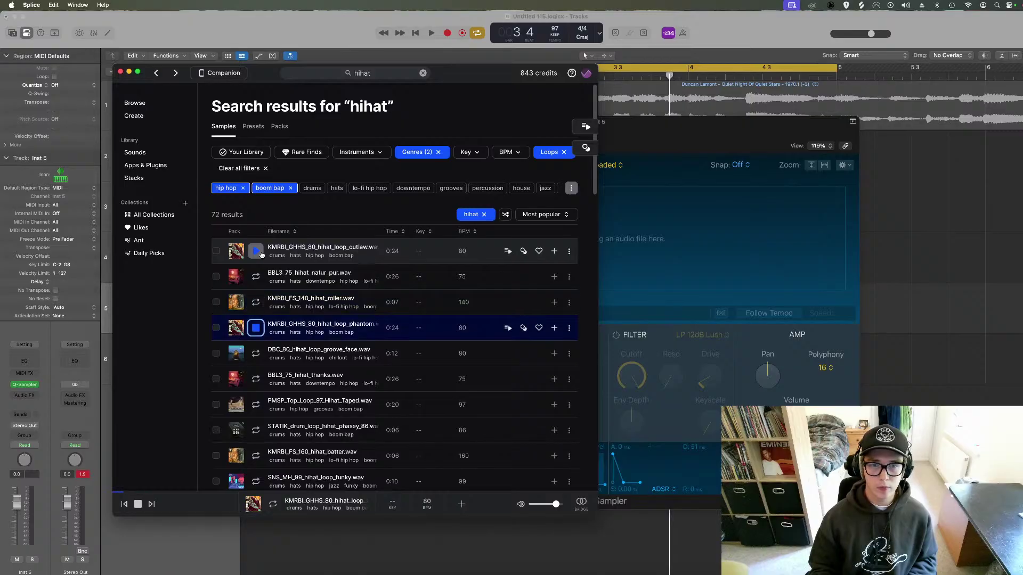
pyautogui.press('Down')
pyautogui.press('Down')
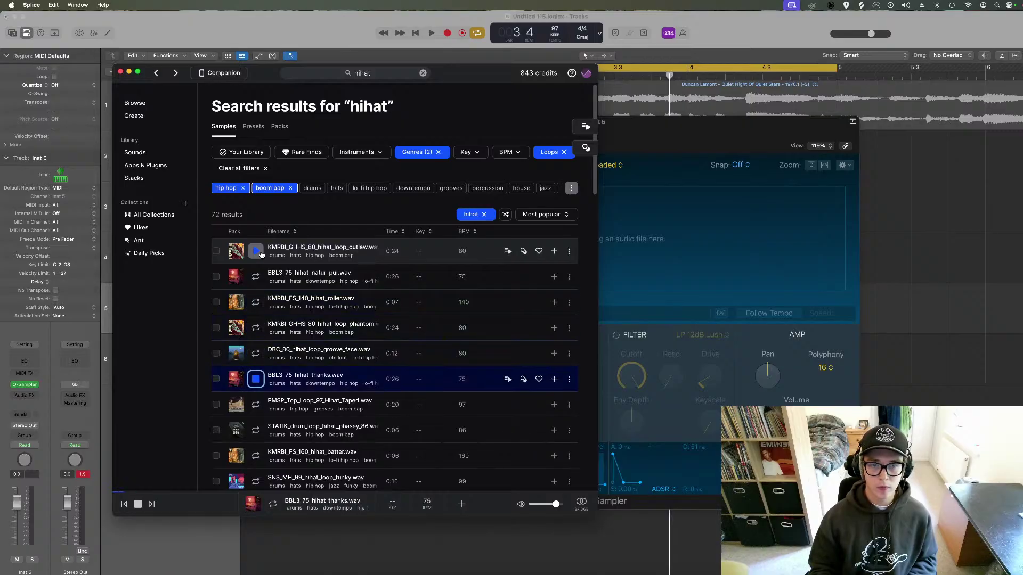
pyautogui.press('Down')
pyautogui.press('Down')
pyautogui.press('Down')
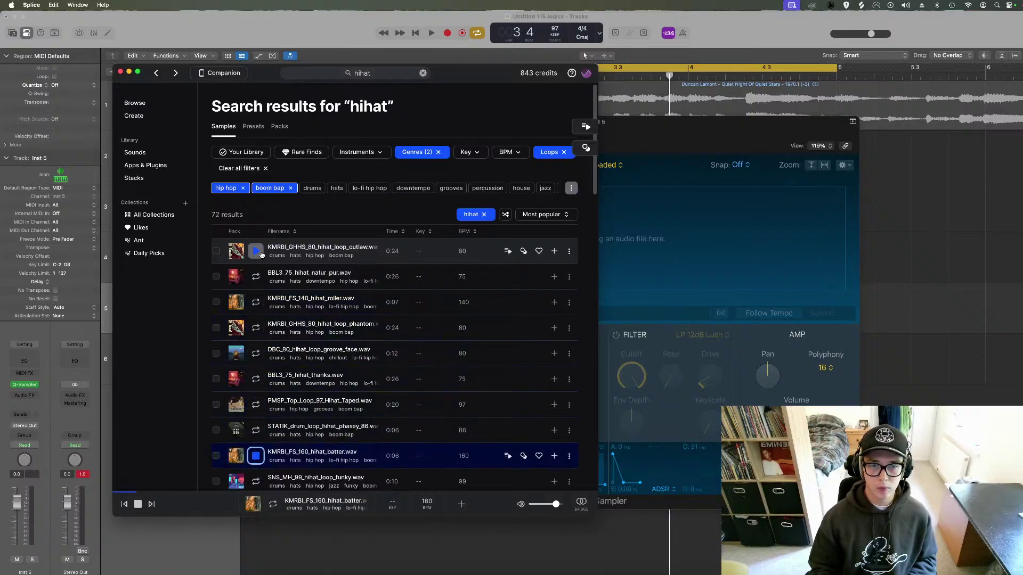
pyautogui.press('Down')
pyautogui.press('Down')
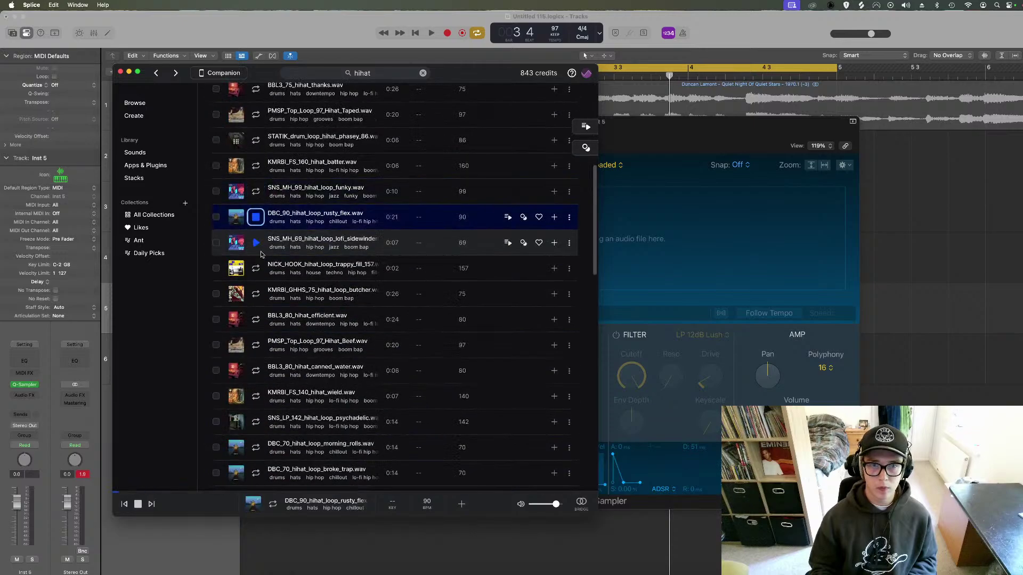
pyautogui.press('Down')
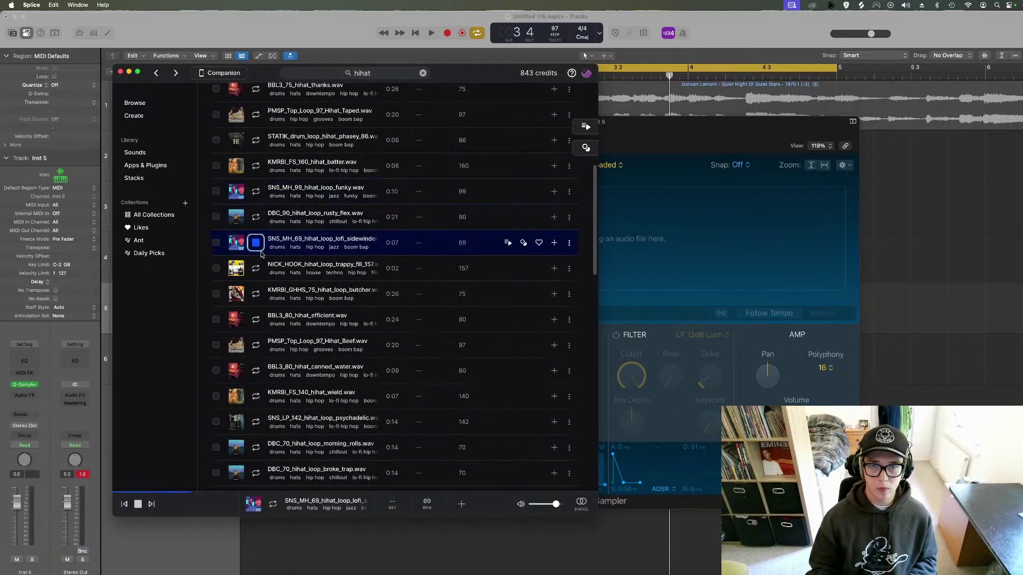
pyautogui.press('Down')
pyautogui.press('Down')
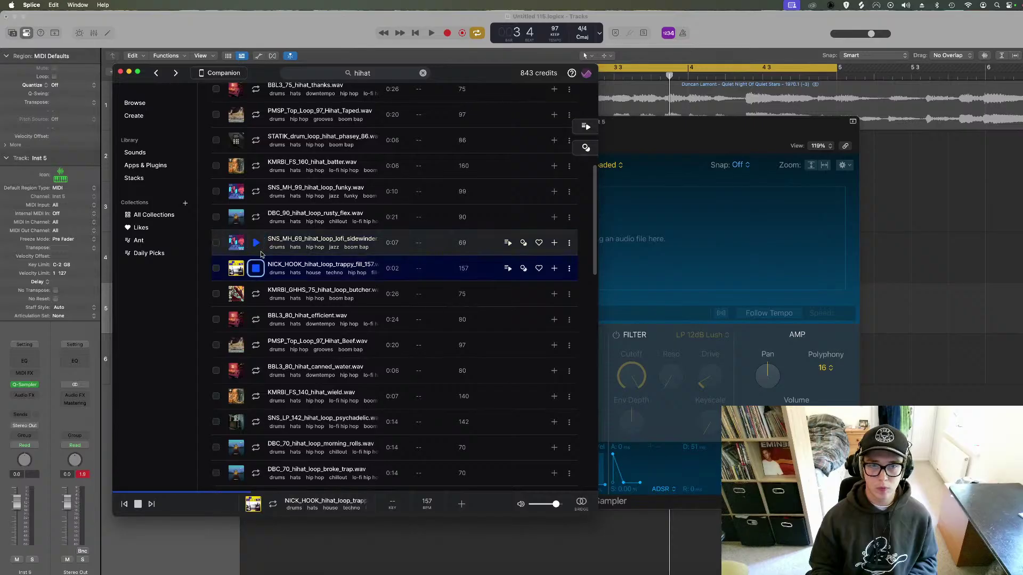
pyautogui.press('Down')
pyautogui.press('Down')
pyautogui.press('Up')
pyautogui.press('Up')
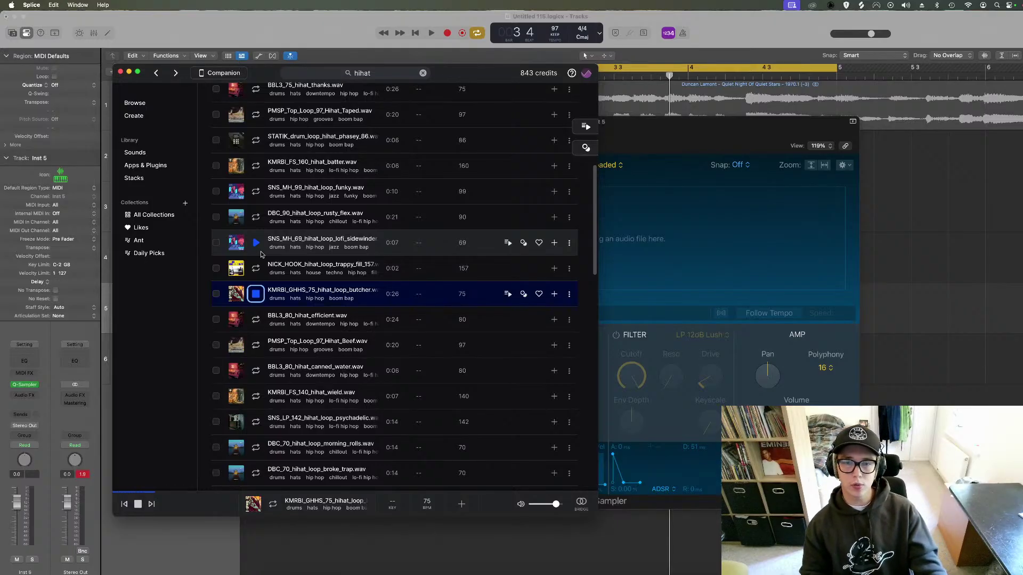
pyautogui.press('Down')
pyautogui.press('Down')
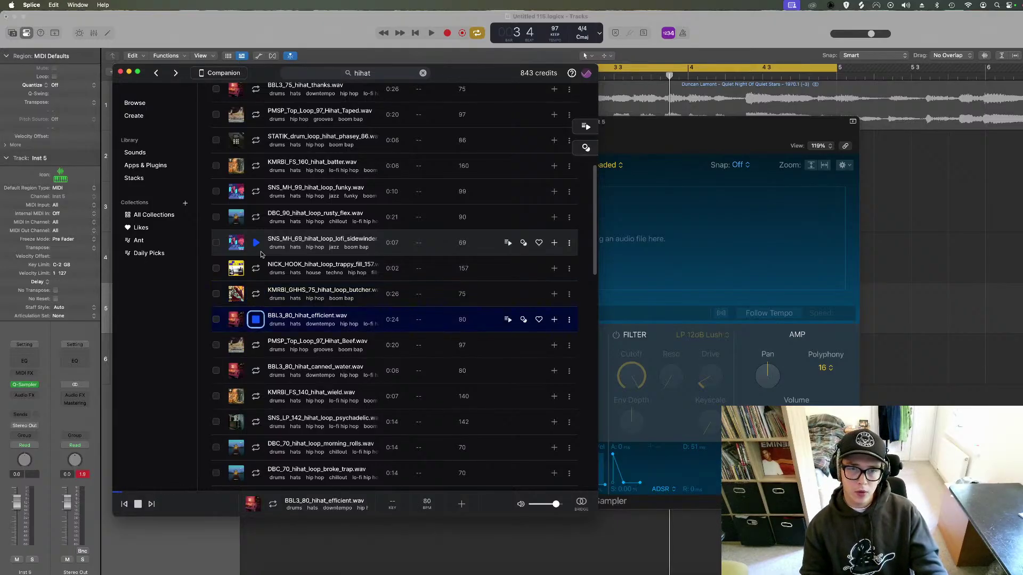
pyautogui.press('Down')
pyautogui.press('Down')
pyautogui.press('Down')
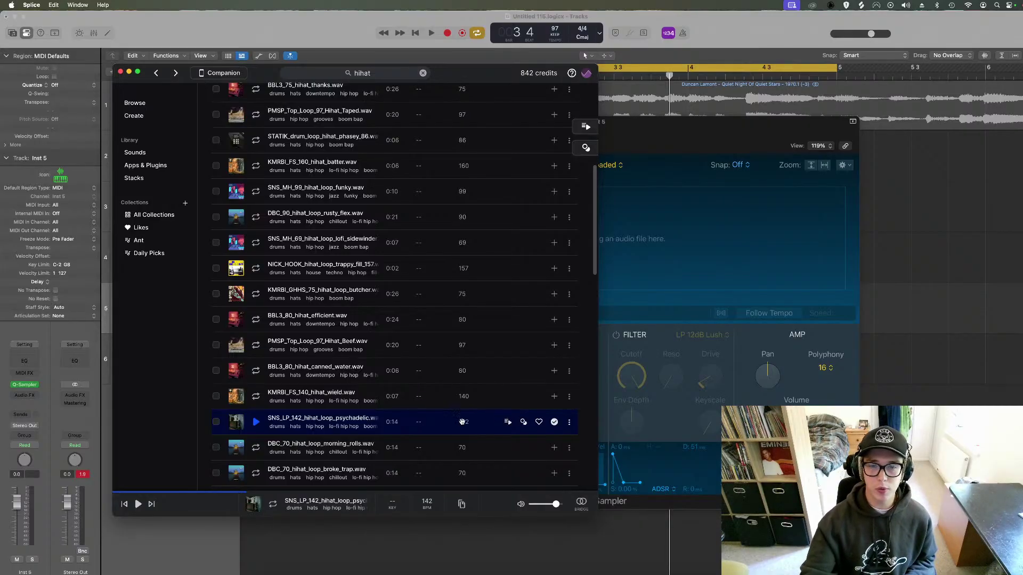
# Load the SNS_LP_142 psychadelic hi-hat loop as Optimized into Inst 5's Quick Sampler in Logic Pro, slice it, and play the beat.
pyautogui.moveTo(435, 422); pyautogui.dragTo(692, 250)
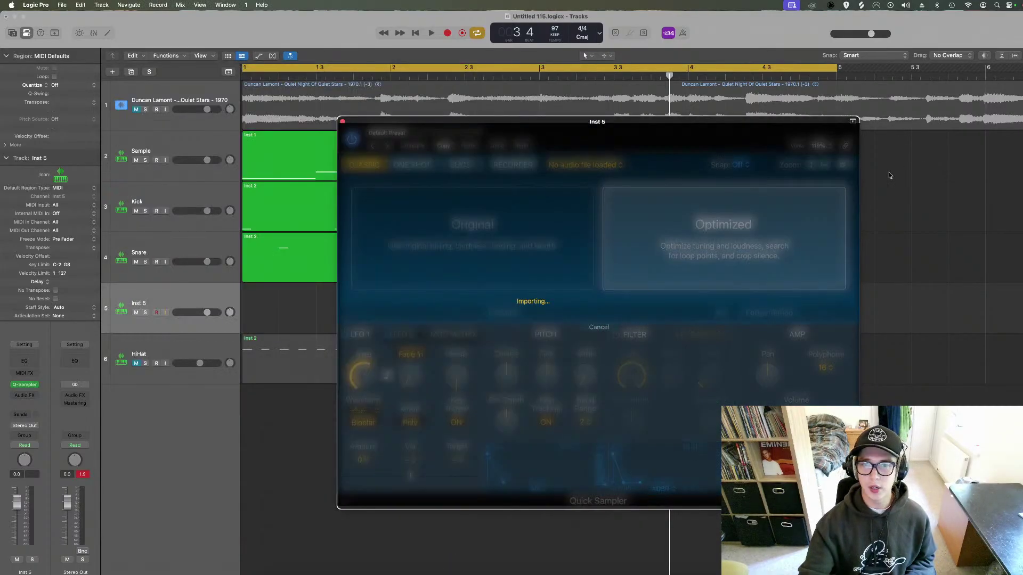
pyautogui.click(460, 166)
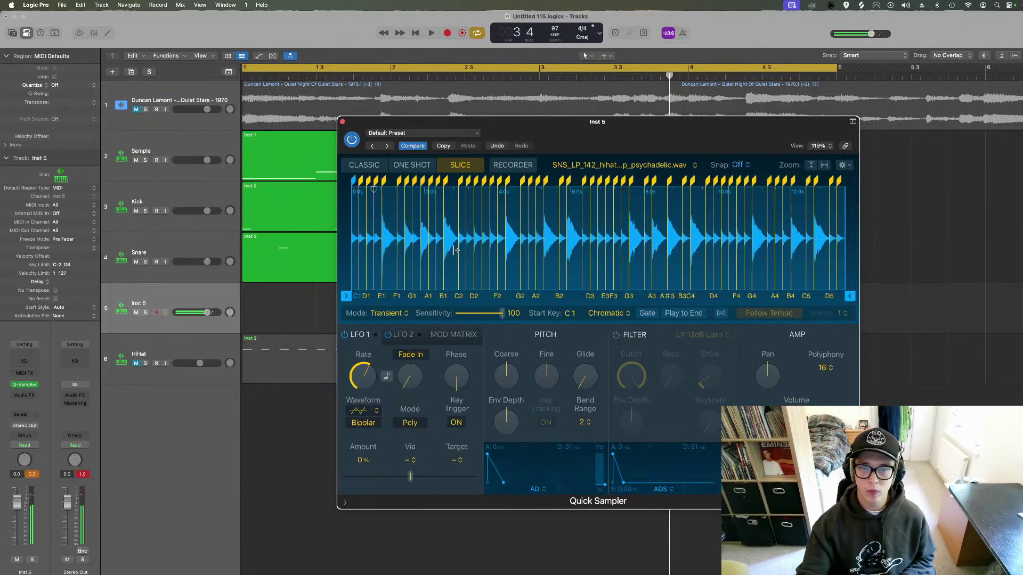
pyautogui.click(360, 261)
pyautogui.press('space')
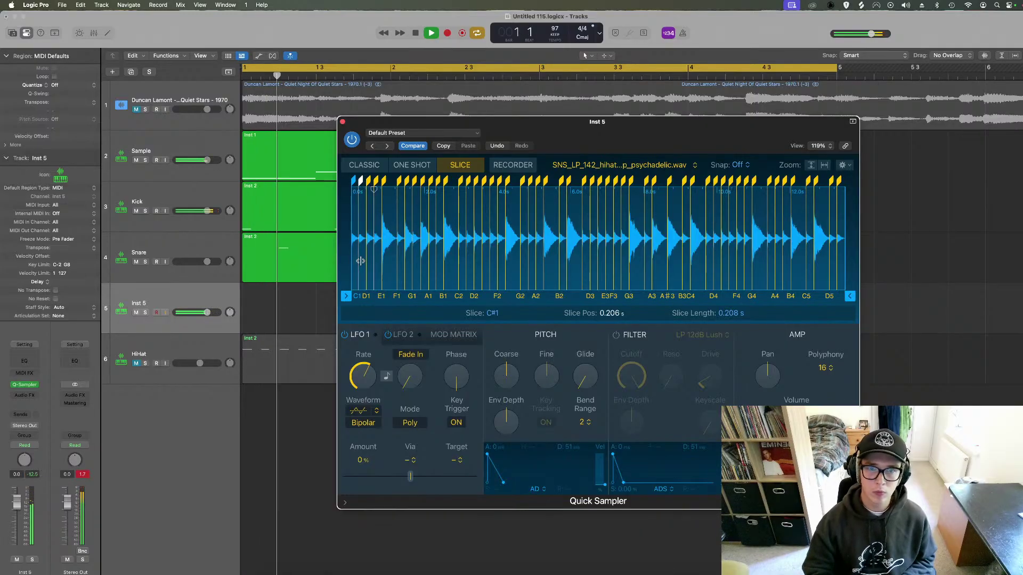
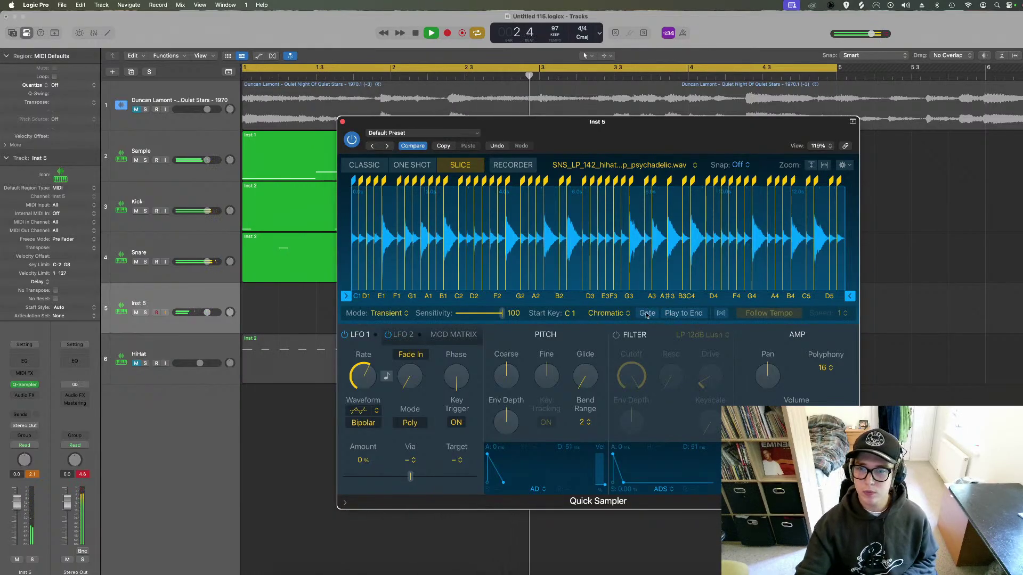
# Map the hi-hat slices to the white keys only and lower the sampler's coarse pitch slightly.
pyautogui.click(621, 316)
pyautogui.click(614, 329)
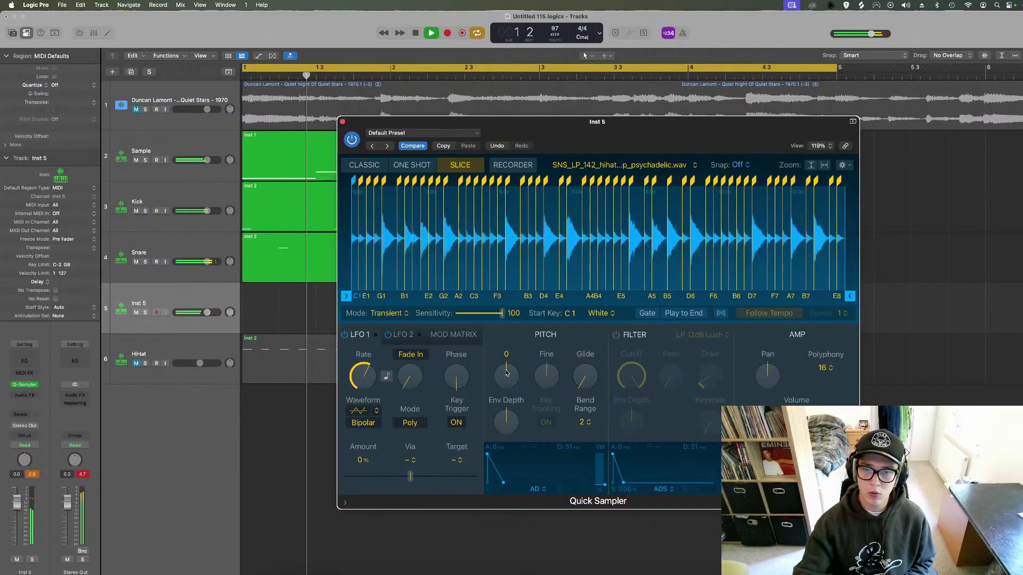
pyautogui.moveTo(505, 374); pyautogui.dragTo(505, 381)
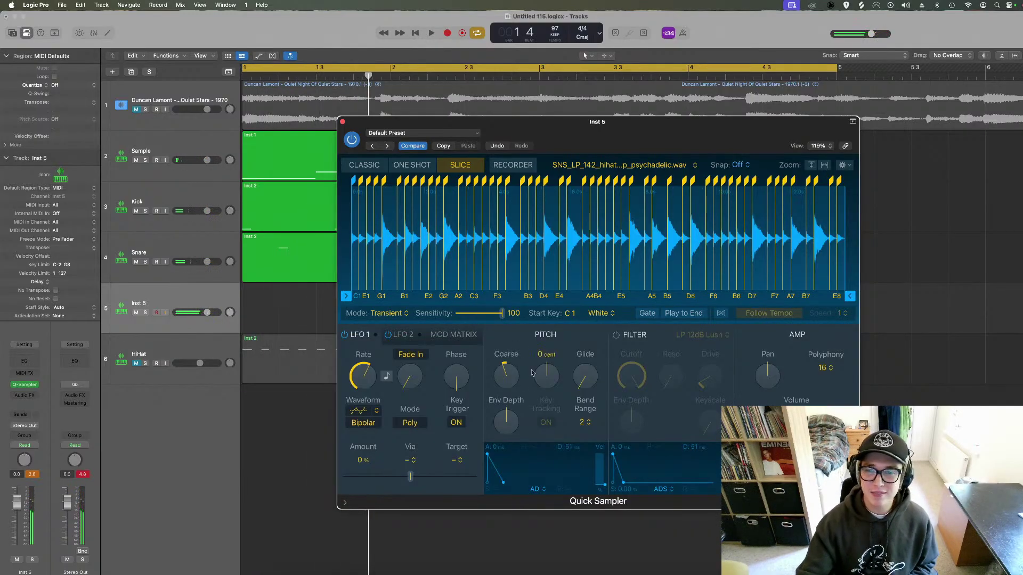
# Unmute the HiHat track while comparing the sliced loop with Flex on and off, leaving Flex off.
pyautogui.click(721, 313)
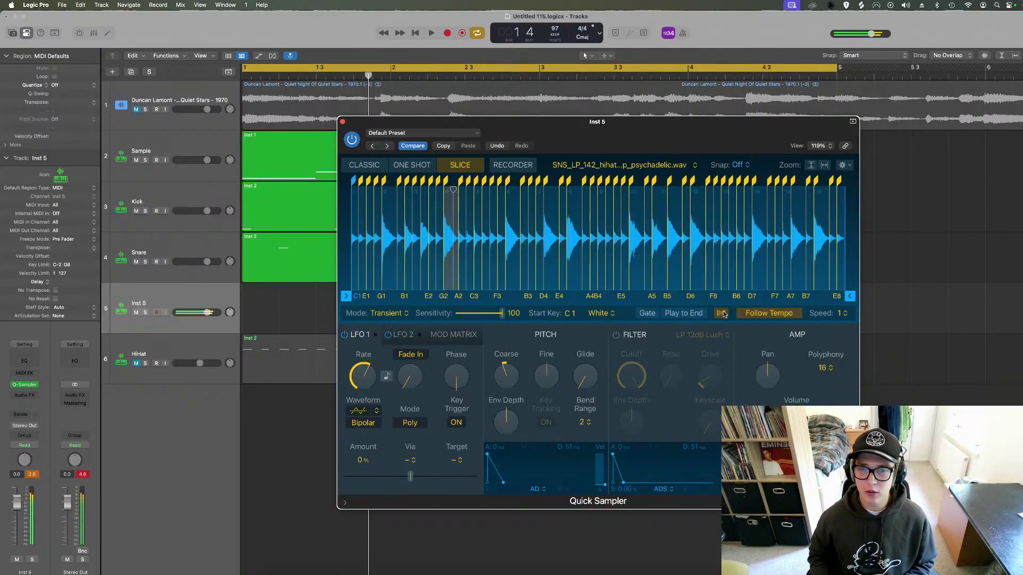
pyautogui.press('space')
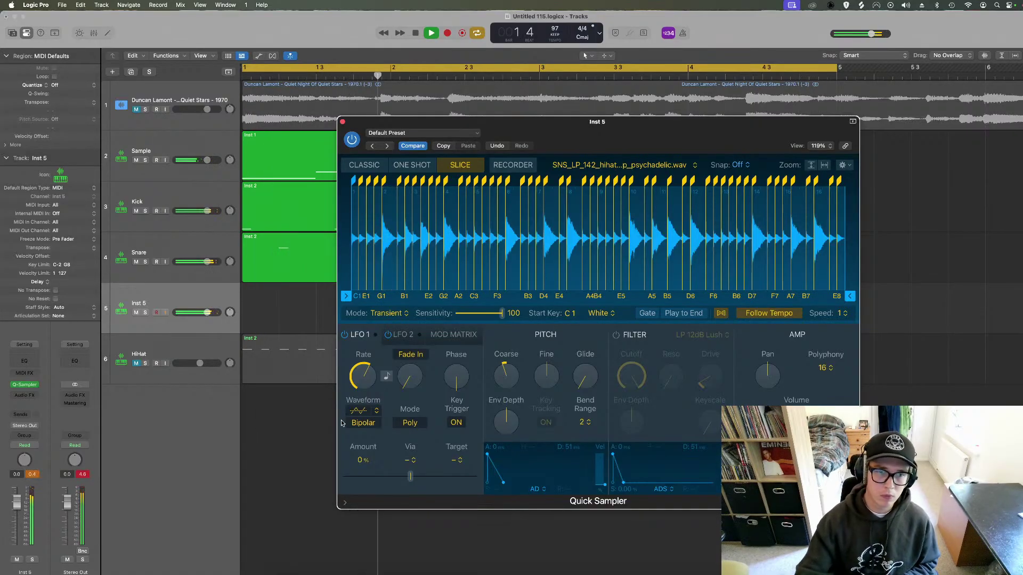
pyautogui.click(136, 363)
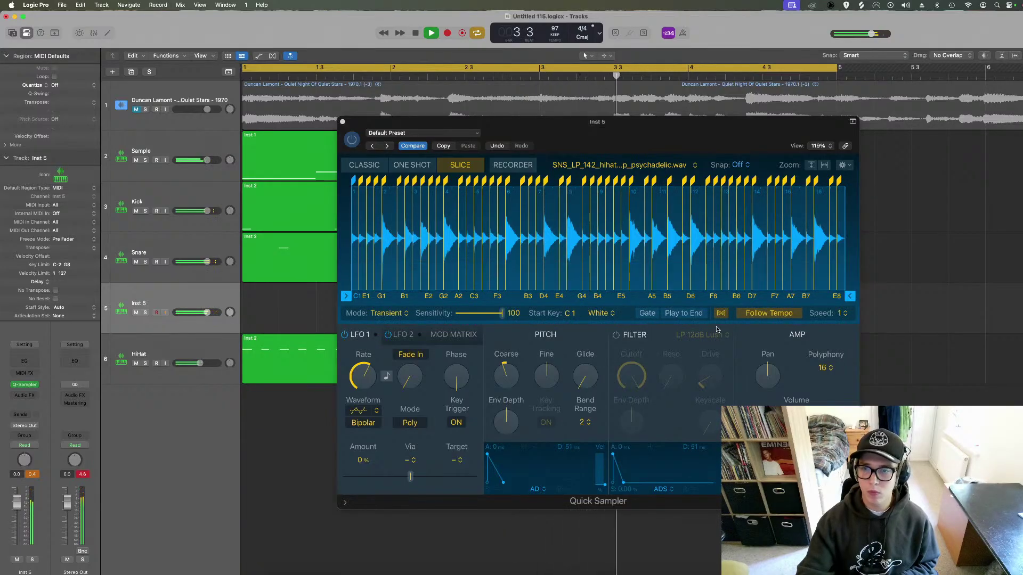
pyautogui.click(721, 314)
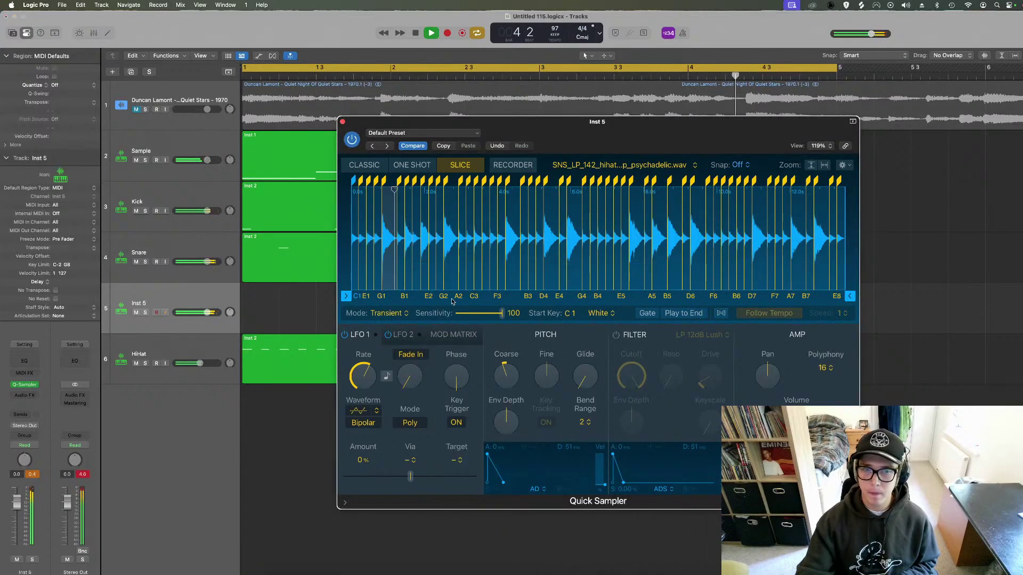
# Lower the Inst 5 track volume to -7.2 dB and nudge the sampler's coarse pitch back up slightly.
pyautogui.moveTo(187, 313); pyautogui.dragTo(184, 316)
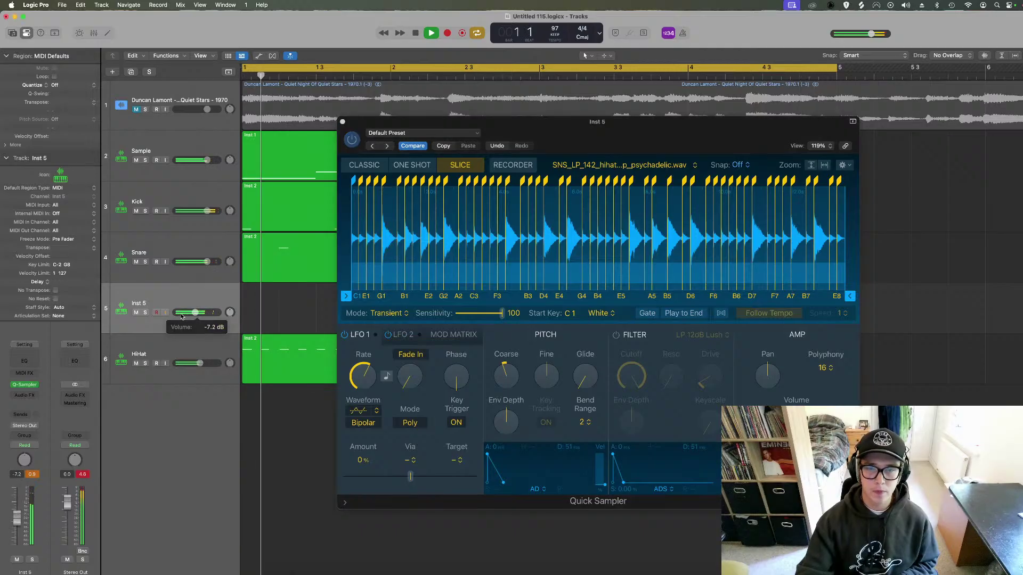
pyautogui.moveTo(503, 378); pyautogui.dragTo(501, 374)
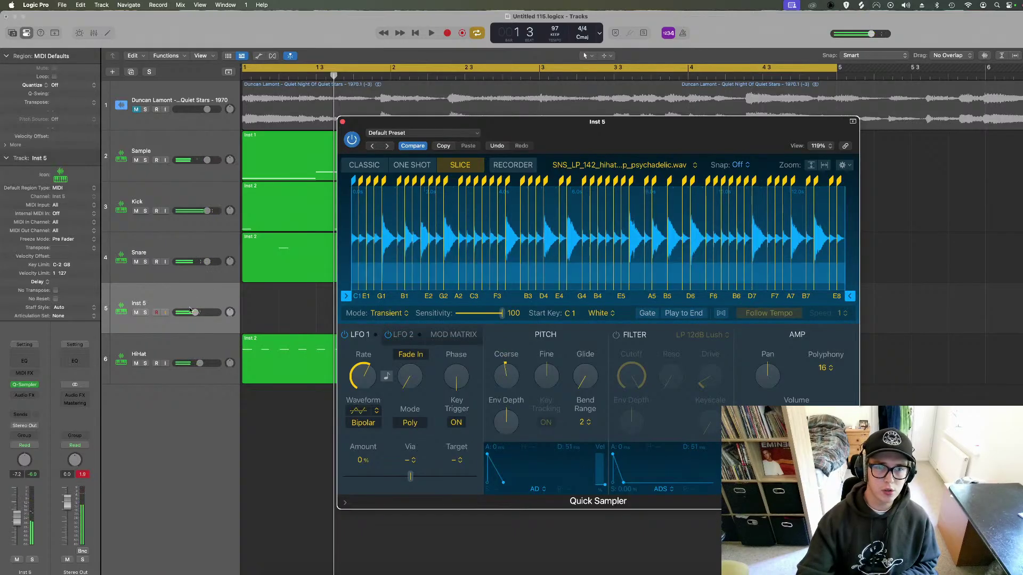
# Move the Inst 5 track below HiHat and record a sparse open hat part on it over the beat.
pyautogui.moveTo(184, 322); pyautogui.dragTo(184, 370)
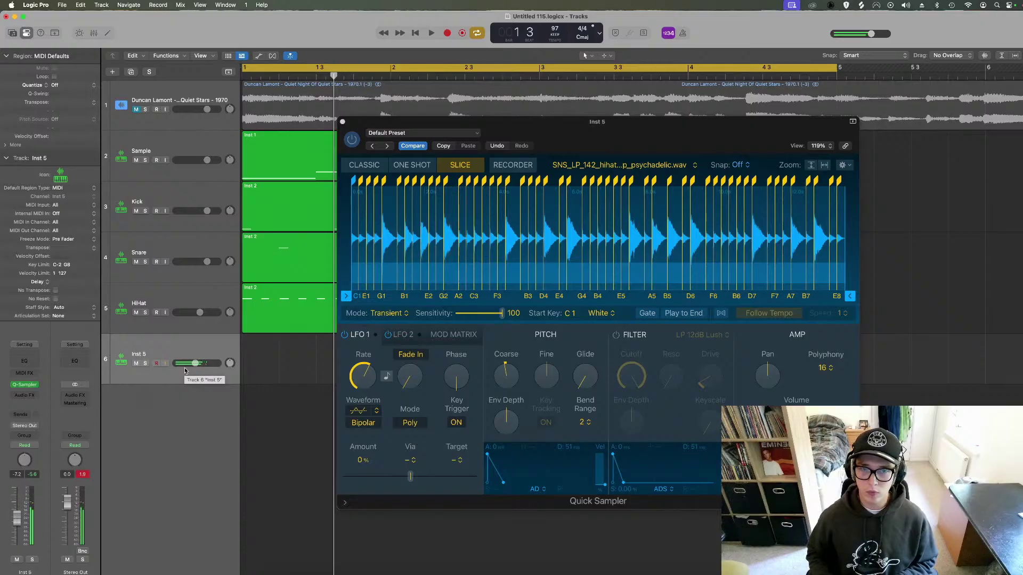
pyautogui.press('space')
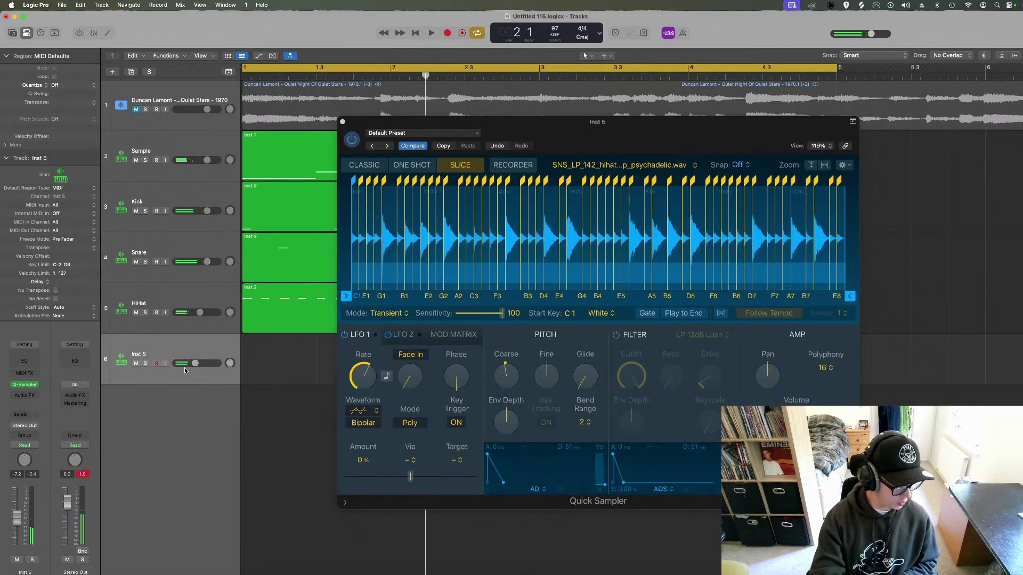
pyautogui.press('r')
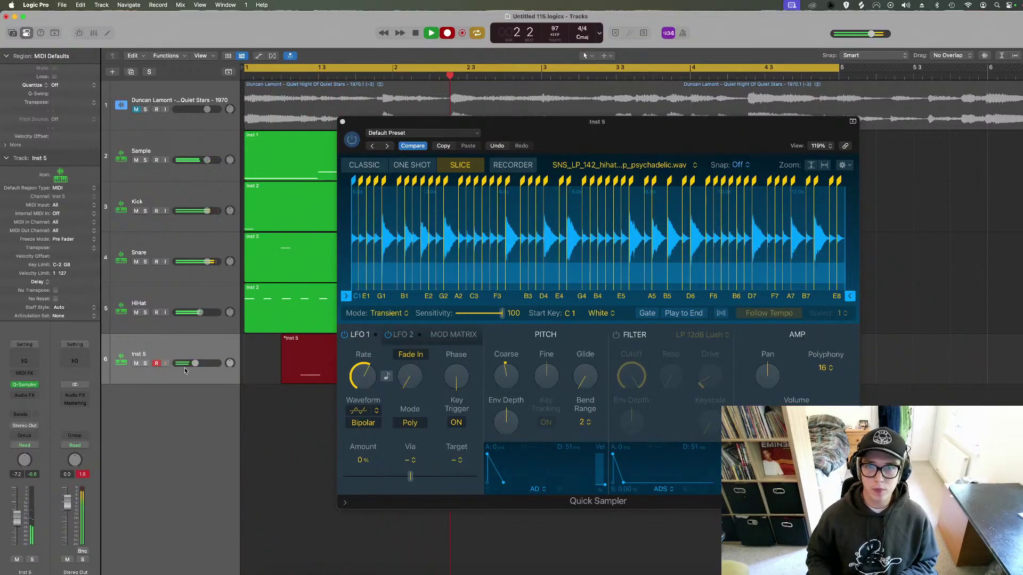
pyautogui.press('space')
pyautogui.press('space')
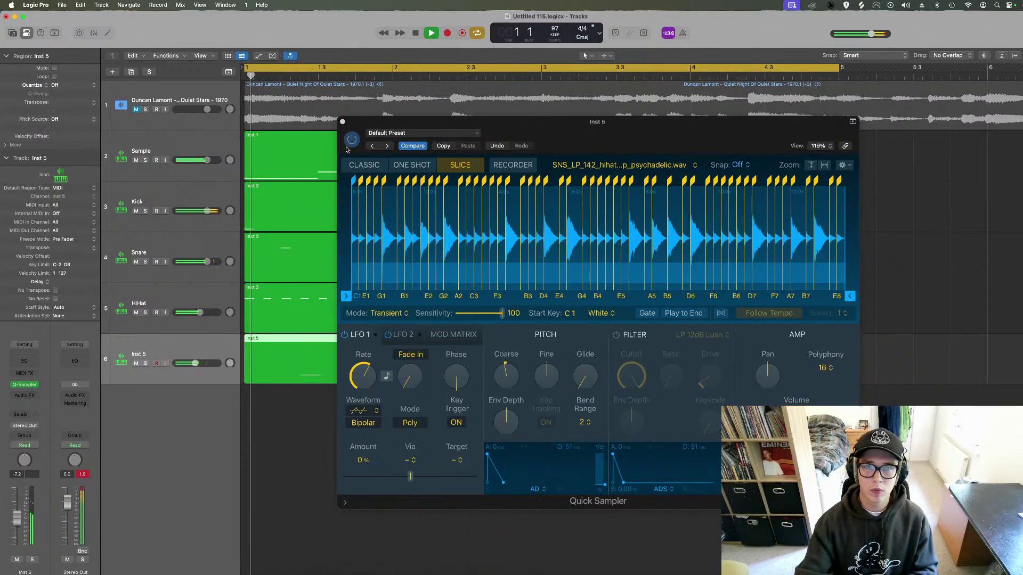
# Quantize the two recorded Inst 5 notes to 1/16 in the Piano Roll and trim their ends slightly.
pyautogui.click(343, 122)
pyautogui.doubleClick(420, 365)
pyautogui.press('space')
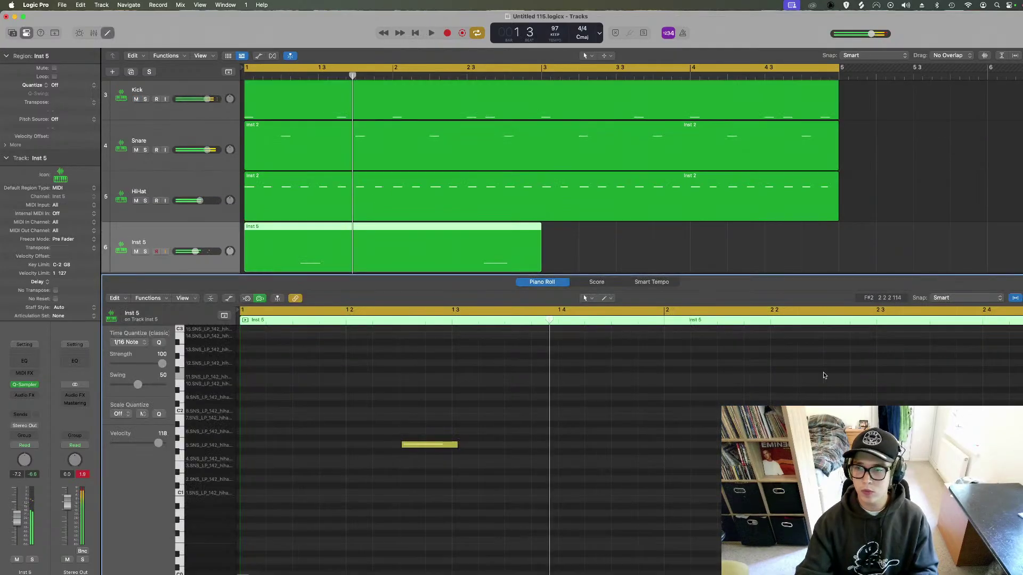
pyautogui.moveTo(723, 422); pyautogui.dragTo(252, 498)
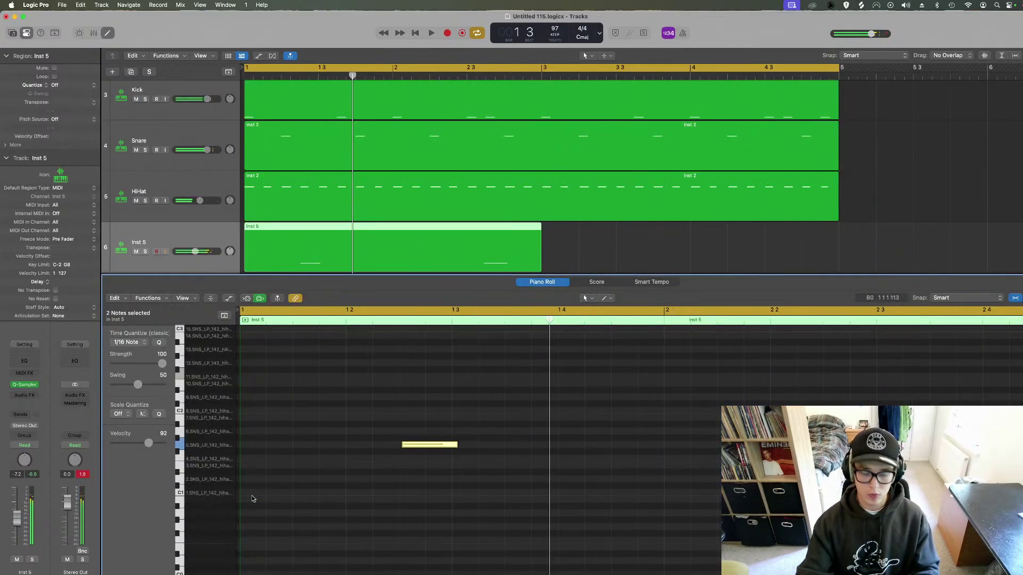
pyautogui.click(454, 444)
pyautogui.press('space')
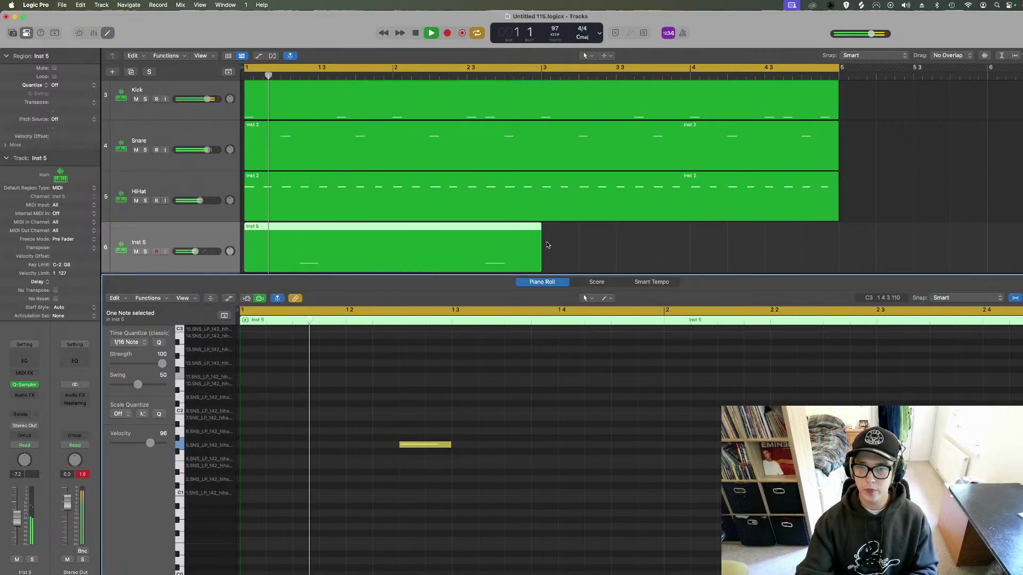
# Loop the Inst 5 region to bar 5 and rename its track Open Hat, with its volume at -9.4 dB.
pyautogui.moveTo(541, 236); pyautogui.dragTo(837, 246)
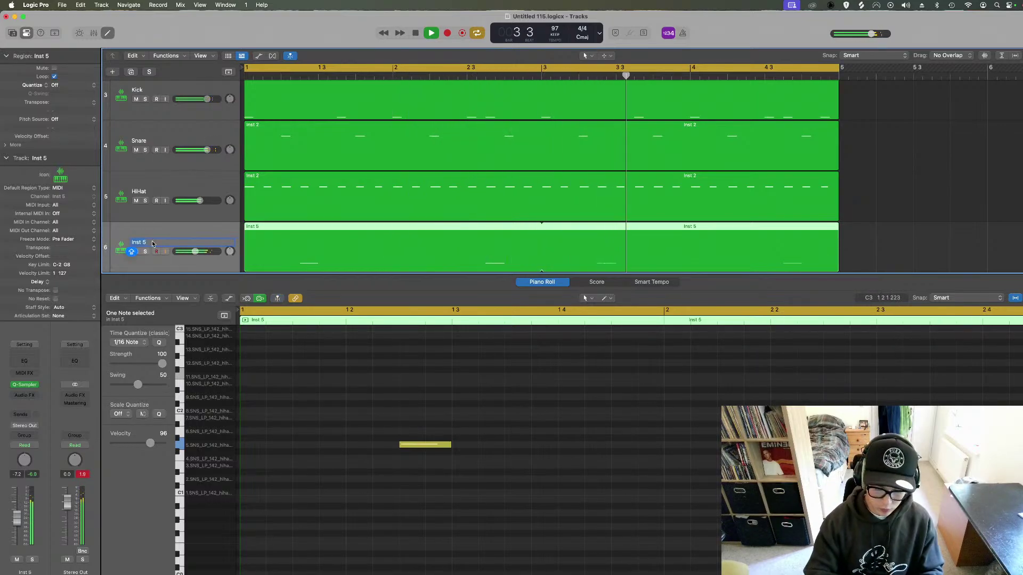
pyautogui.write('Hat')
pyautogui.press('Return')
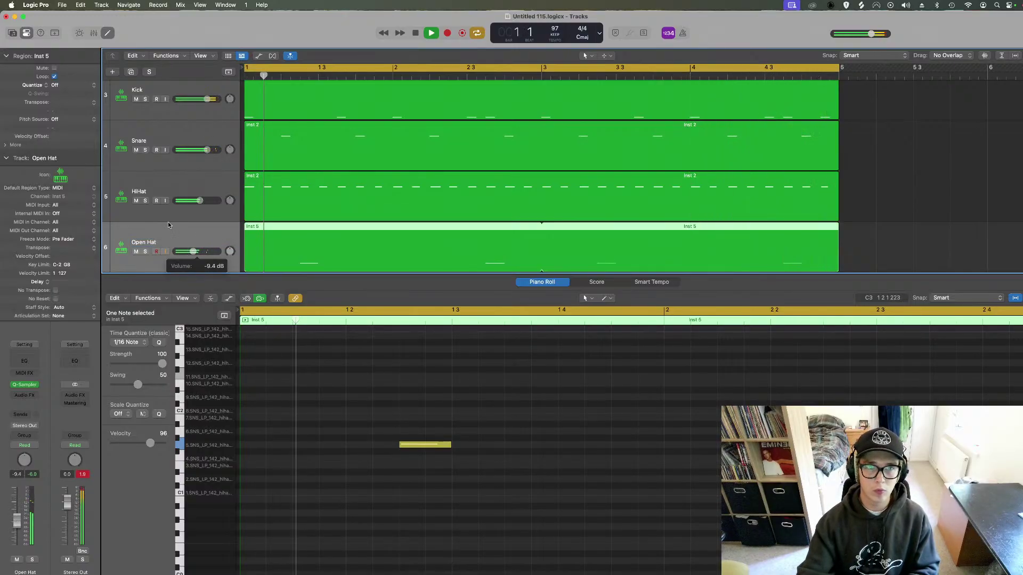
# Duplicate the Open Hat track with its Quick Sampler settings and audition other hat slices over the playing beat.
pyautogui.click(131, 73)
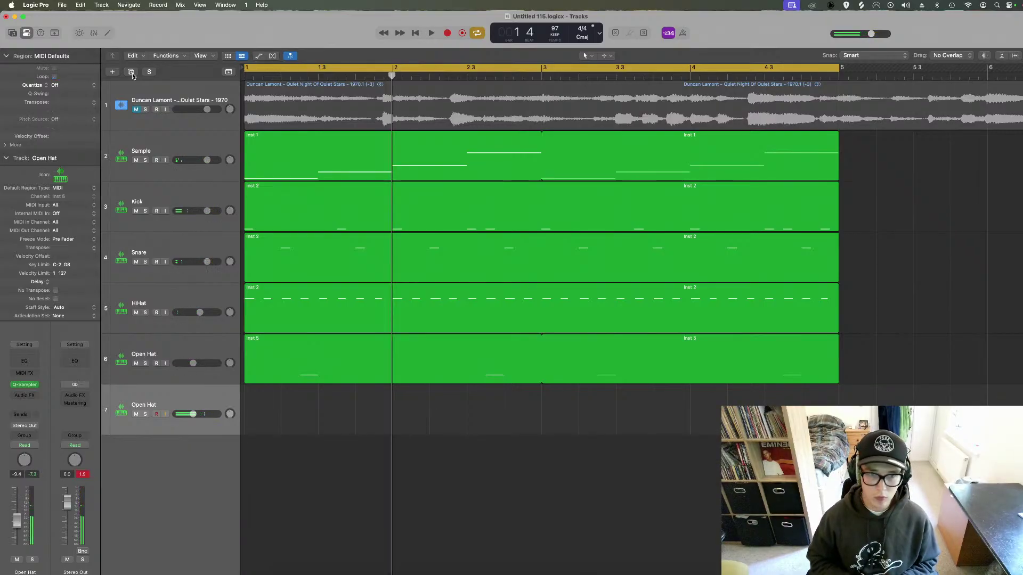
pyautogui.press('space')
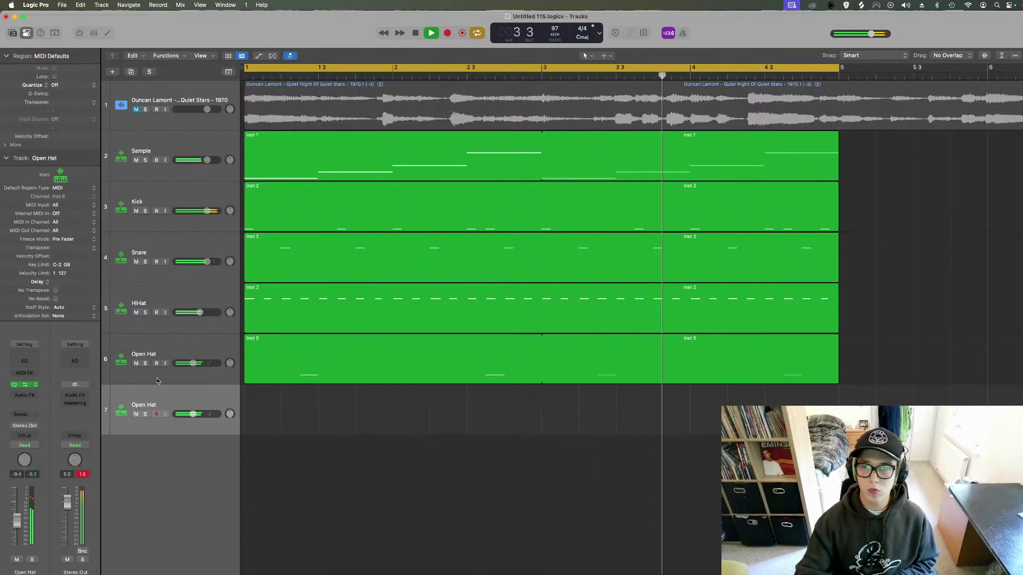
pyautogui.press('v')
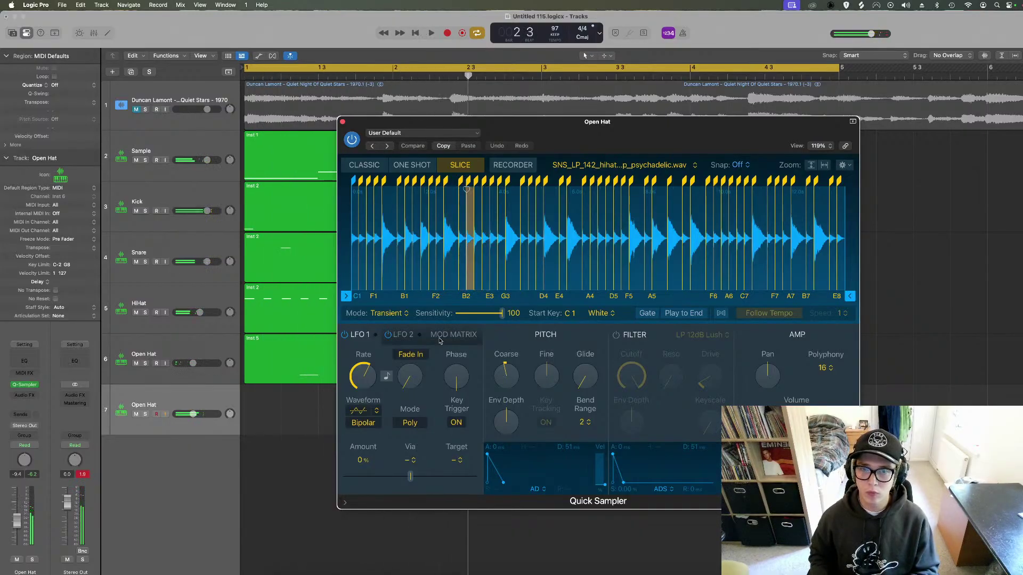
pyautogui.press('space')
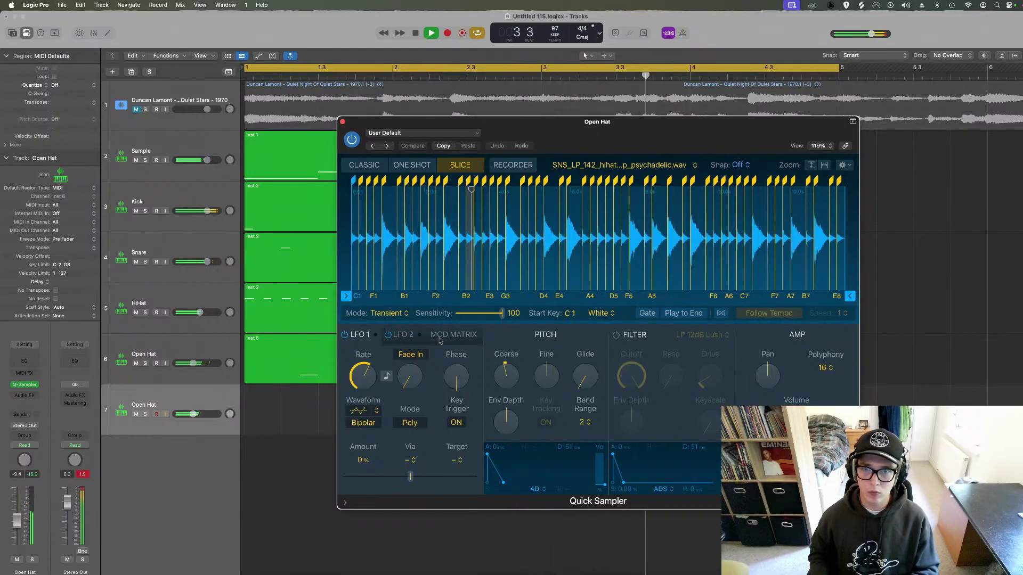
# Record a two-bar hat pattern with the sliced hats on the duplicated Open Hat track and close its Quick Sampler.
pyautogui.press('space')
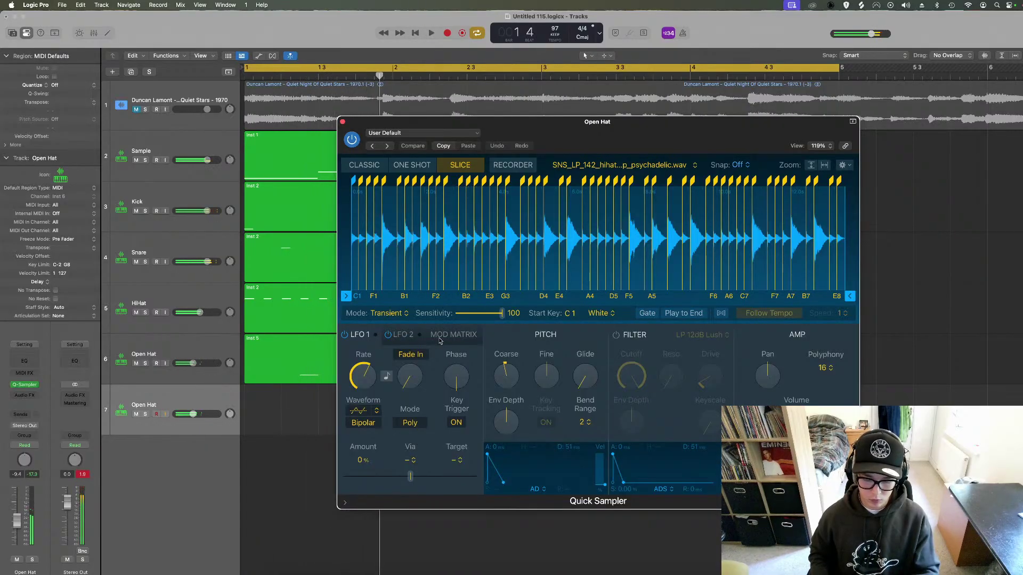
pyautogui.press('r')
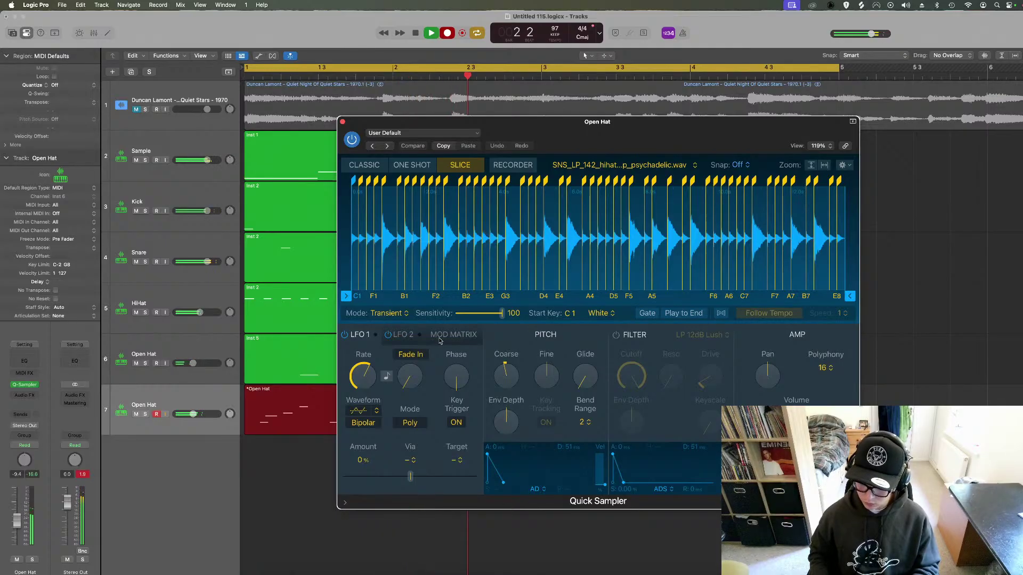
pyautogui.press('space')
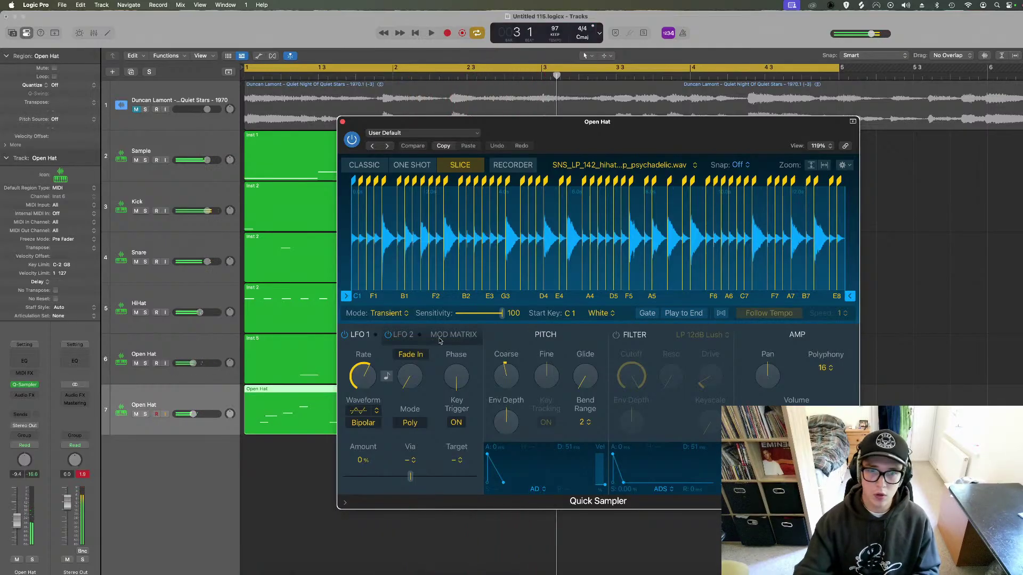
pyautogui.click(343, 122)
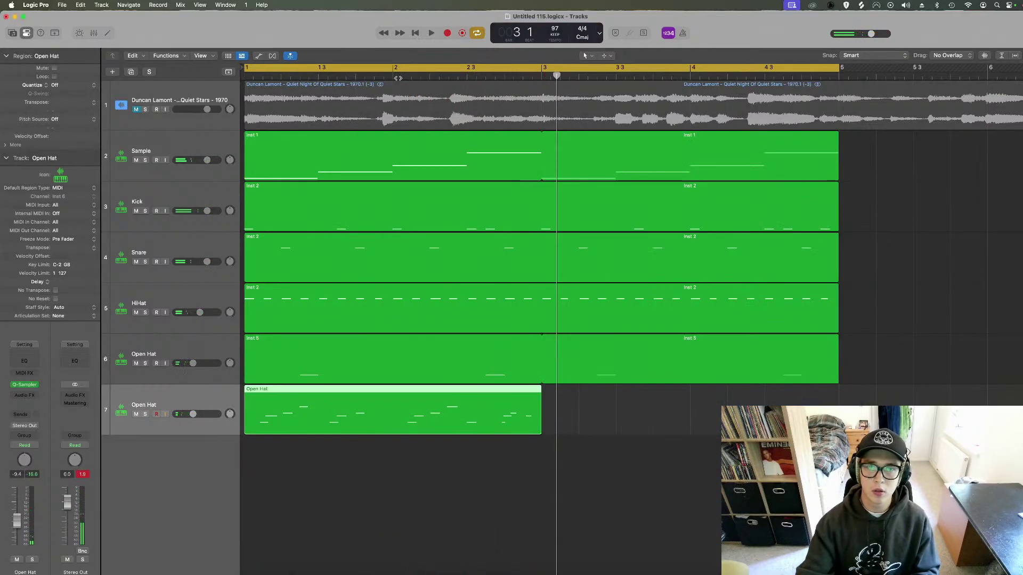
# Cut the recorded Open Hat region to its first bar, loop it to bar 5 and play it back.
pyautogui.press('Delete')
pyautogui.moveTo(392, 396); pyautogui.dragTo(835, 405)
pyautogui.press('space')
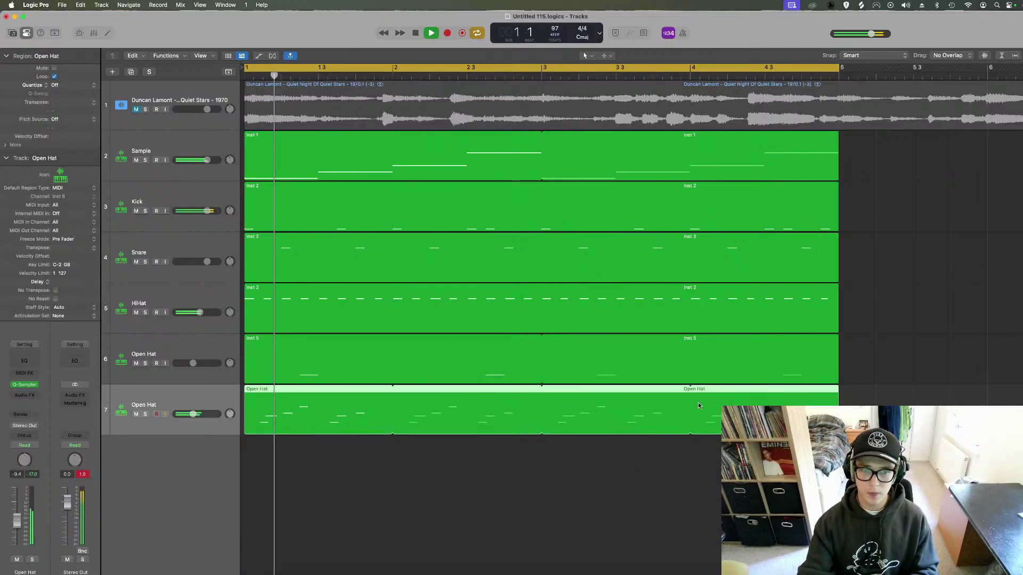
# Mute the Sample track and select all notes of the looped hat region in the Piano Roll while the drums play.
pyautogui.click(136, 160)
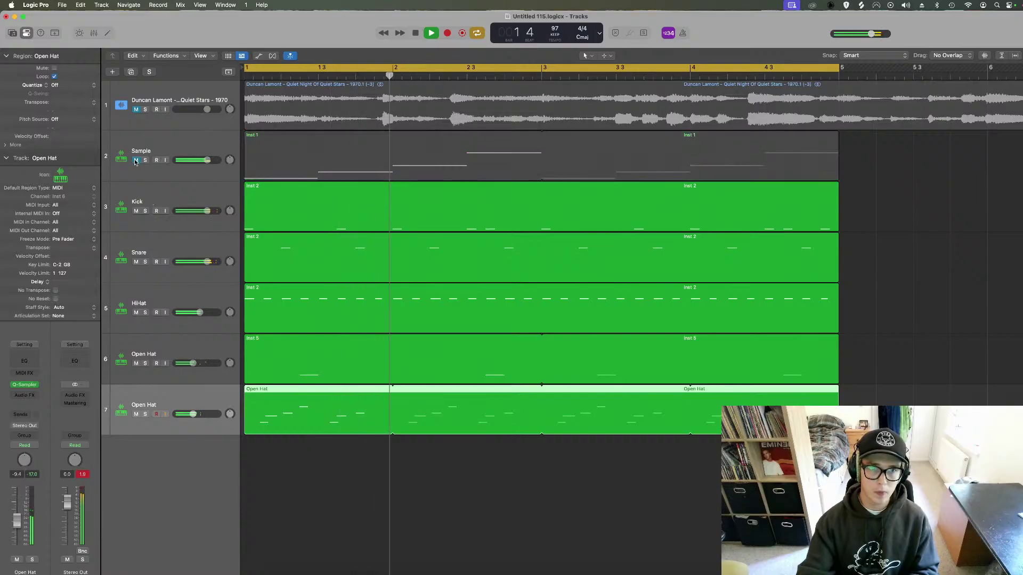
pyautogui.doubleClick(353, 408)
pyautogui.press('space')
pyautogui.moveTo(320, 388); pyautogui.dragTo(844, 539)
pyautogui.press('space')
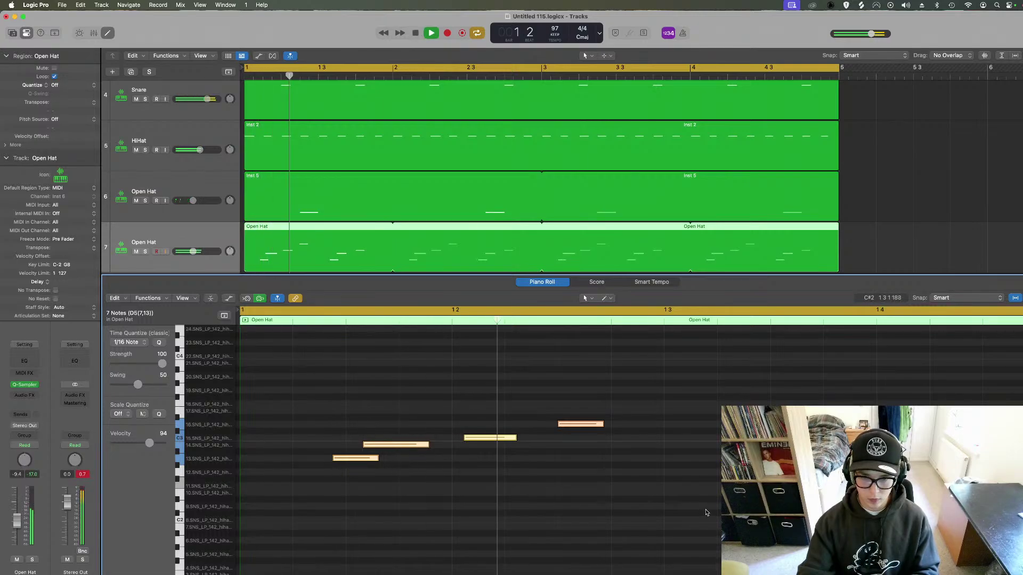
# Move the duplicated hat track above the original Open Hat and rename it HiHat2, with its volume at -13.2 dB.
pyautogui.click(106, 33)
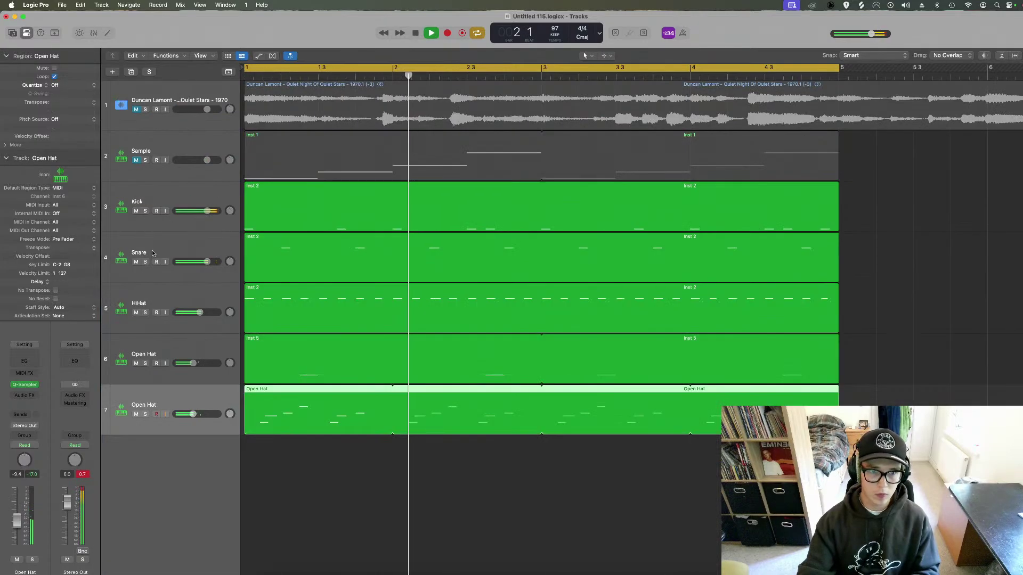
pyautogui.moveTo(146, 407); pyautogui.dragTo(154, 355)
pyautogui.doubleClick(154, 355)
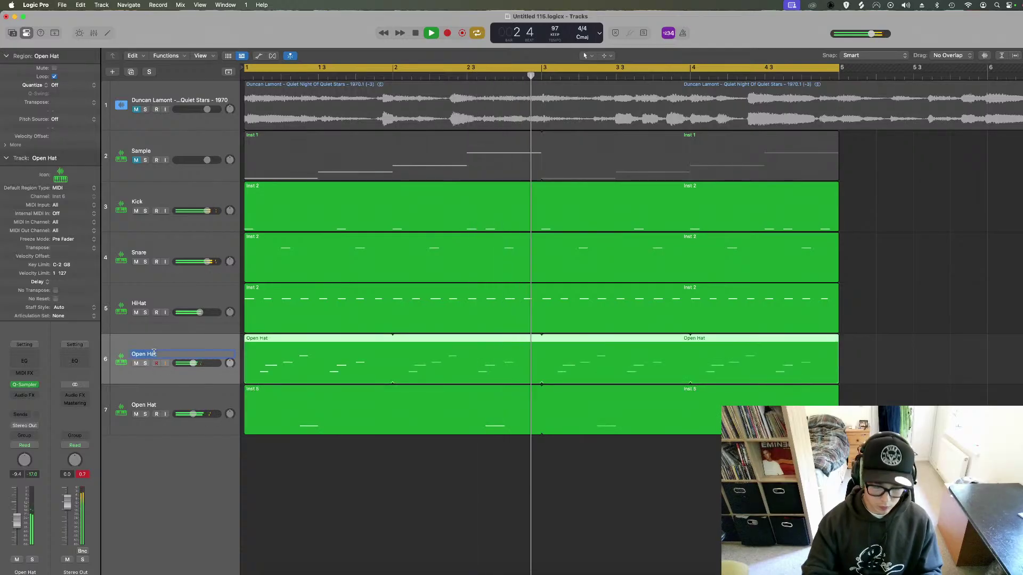
pyautogui.write('HiHat2')
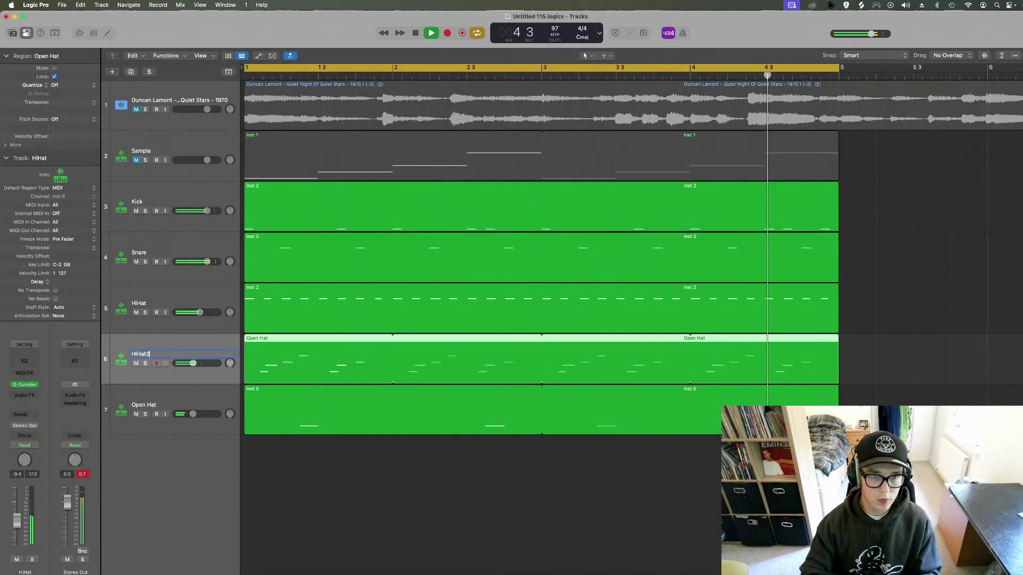
pyautogui.moveTo(193, 365); pyautogui.dragTo(190, 365)
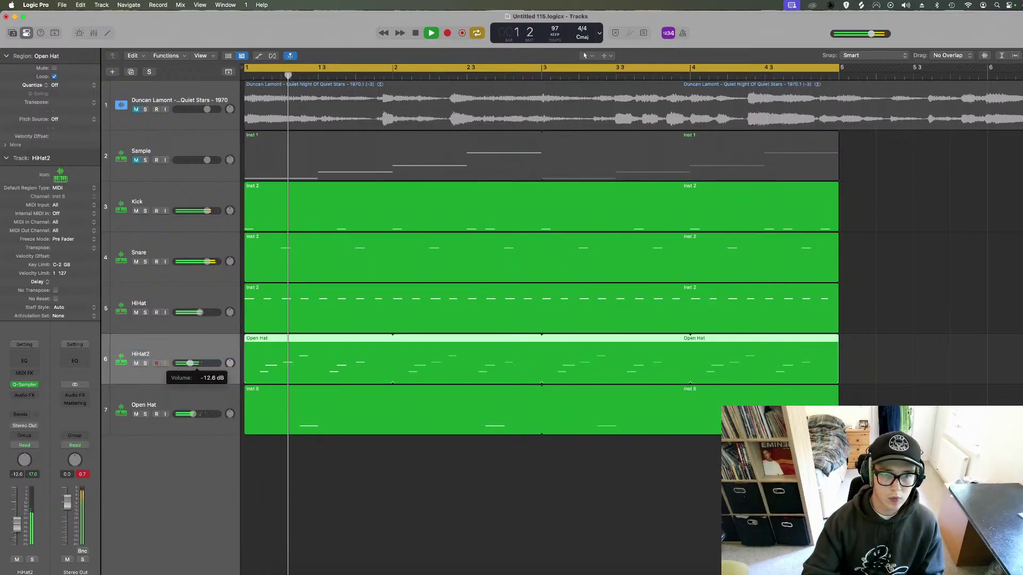
# Insert the ValhallaSupermassive reverb as an audio effect on the HiHat2 track.
pyautogui.click(24, 395)
pyautogui.moveTo(29, 561)
pyautogui.moveTo(134, 570)
pyautogui.moveTo(202, 569)
pyautogui.click(267, 565)
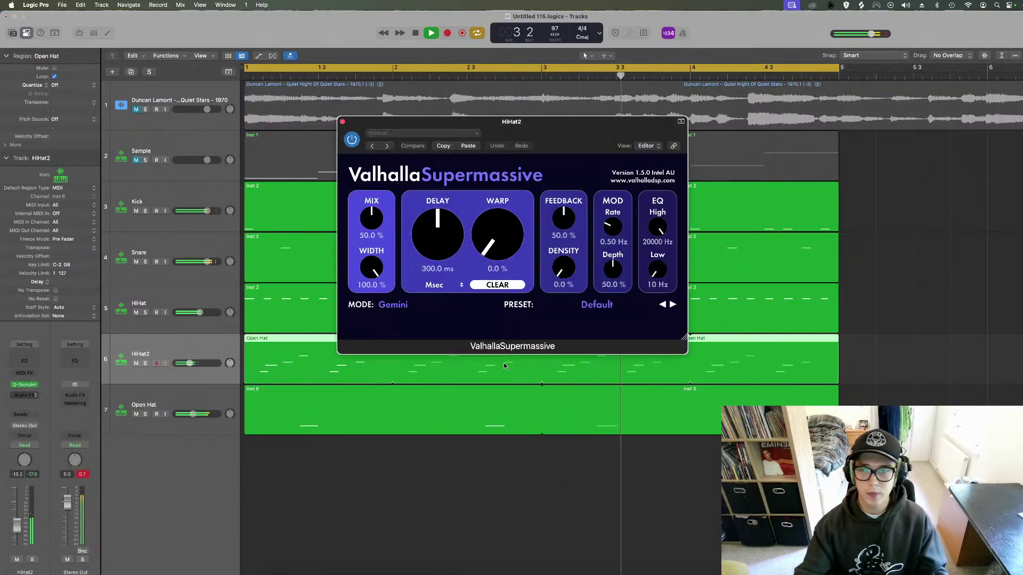
# Load the large reverb preset 80s Space Verb and set its high cut to 2660 Hz and mix to 14.3%.
pyautogui.click(594, 305)
pyautogui.moveTo(574, 424)
pyautogui.moveTo(657, 389)
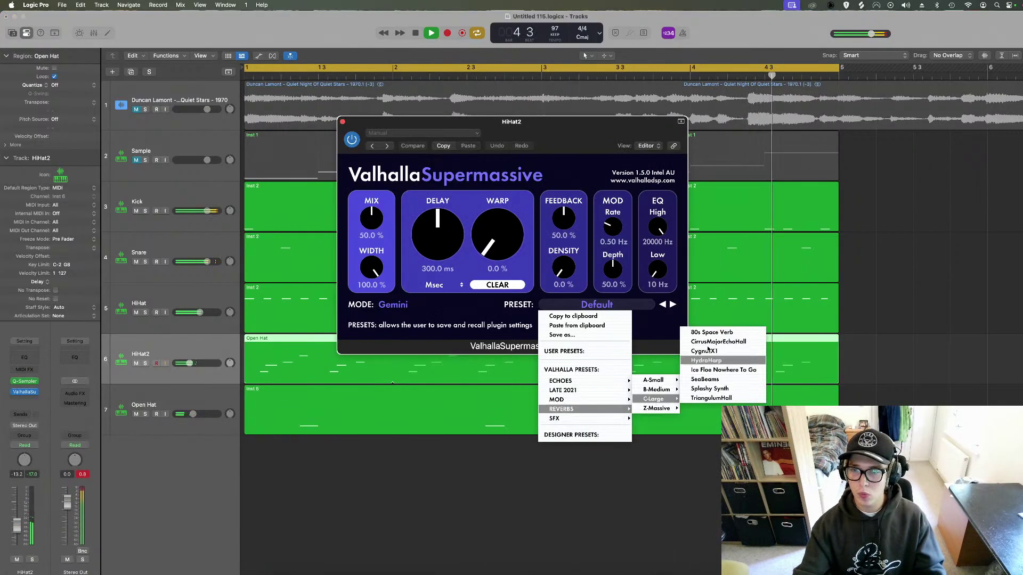
pyautogui.click(713, 333)
pyautogui.moveTo(657, 271); pyautogui.dragTo(657, 237)
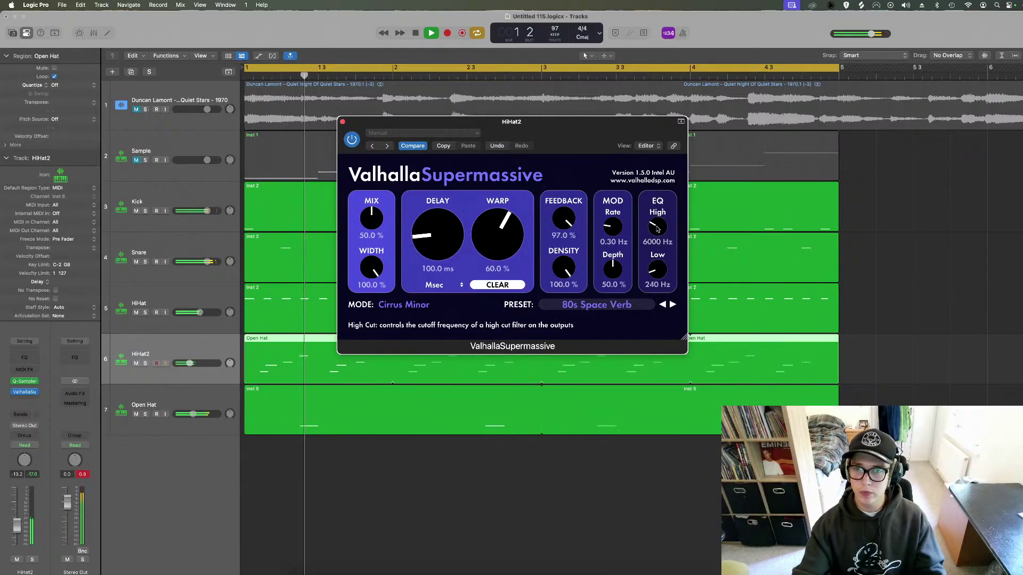
pyautogui.moveTo(371, 218); pyautogui.dragTo(364, 249)
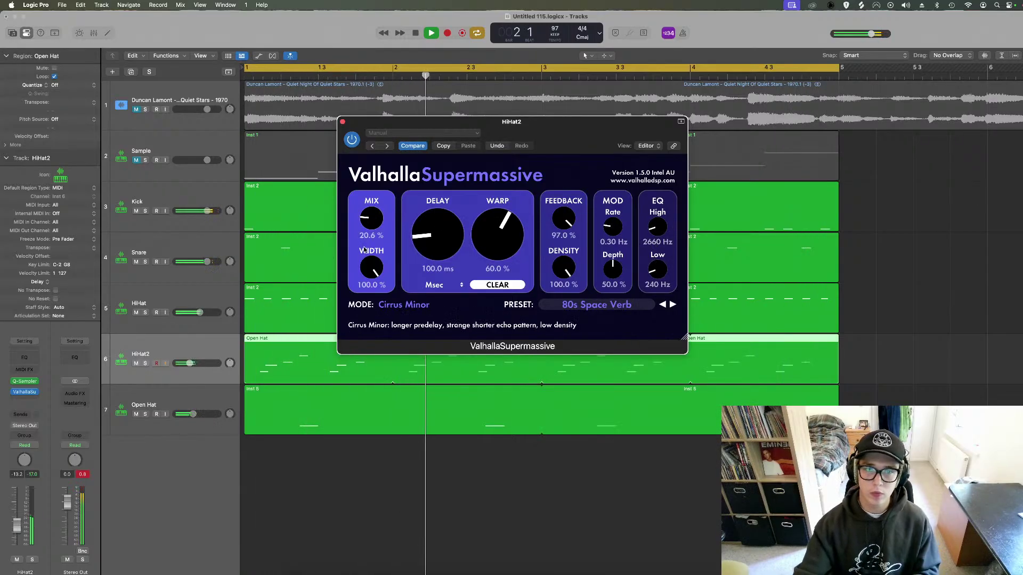
# Mute the Open Hat, Snare and Kick tracks and lower HiHat2's volume to -16.0 dB against the HiHat.
pyautogui.click(135, 414)
pyautogui.click(136, 261)
pyautogui.click(136, 211)
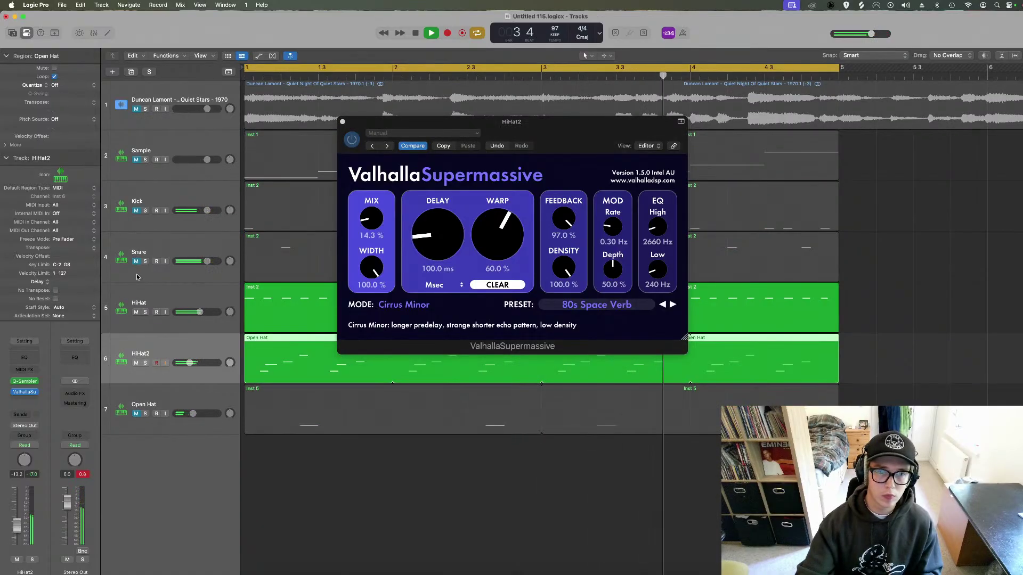
pyautogui.moveTo(188, 368); pyautogui.dragTo(185, 368)
# Add a Channel EQ to HiHat2 with a low cut rolling off everything below the hats, and close both plug-in windows.
pyautogui.click(24, 358)
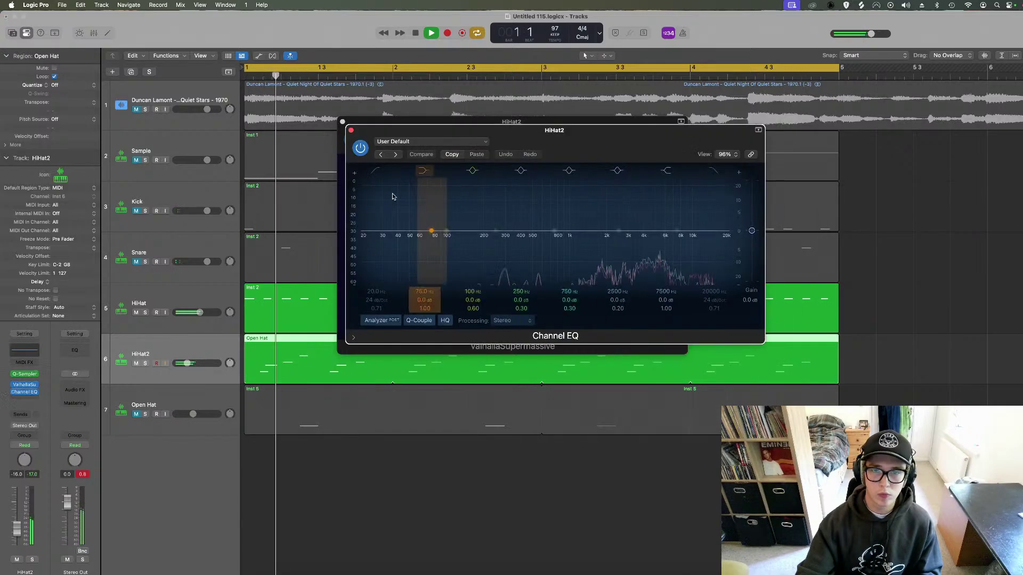
pyautogui.click(375, 170)
pyautogui.moveTo(373, 234); pyautogui.dragTo(548, 233)
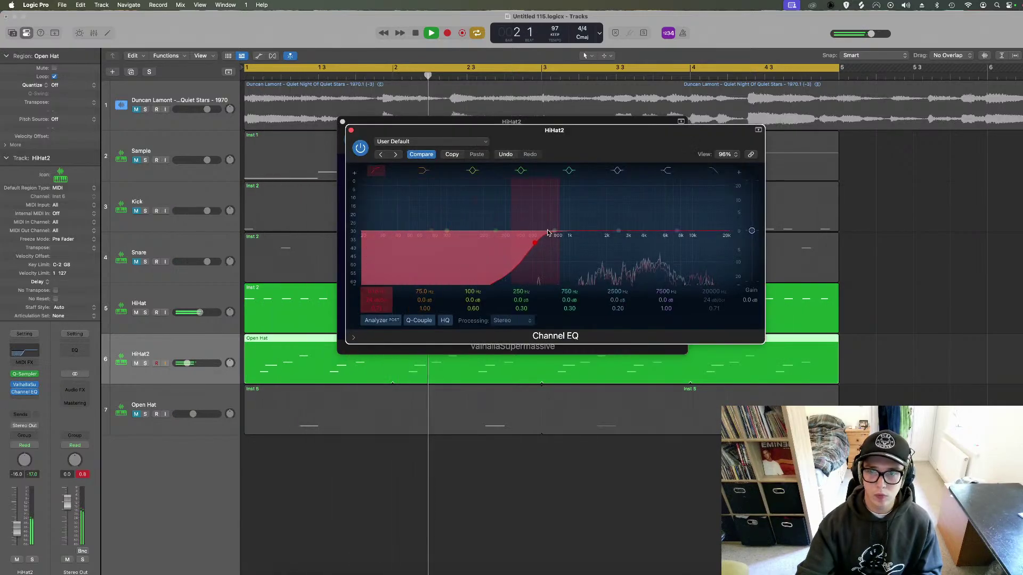
pyautogui.click(350, 130)
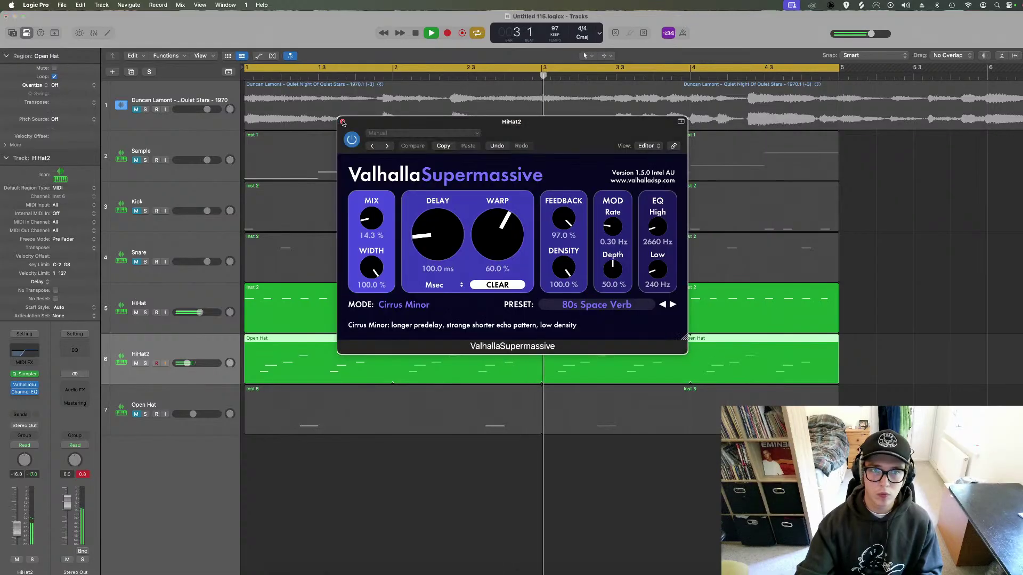
pyautogui.click(343, 122)
# Unmute the Snare, Kick and Open Hat tracks, restart playback from bar 1 and select the Open Hat track.
pyautogui.press('Return')
pyautogui.moveTo(136, 261); pyautogui.dragTo(136, 218)
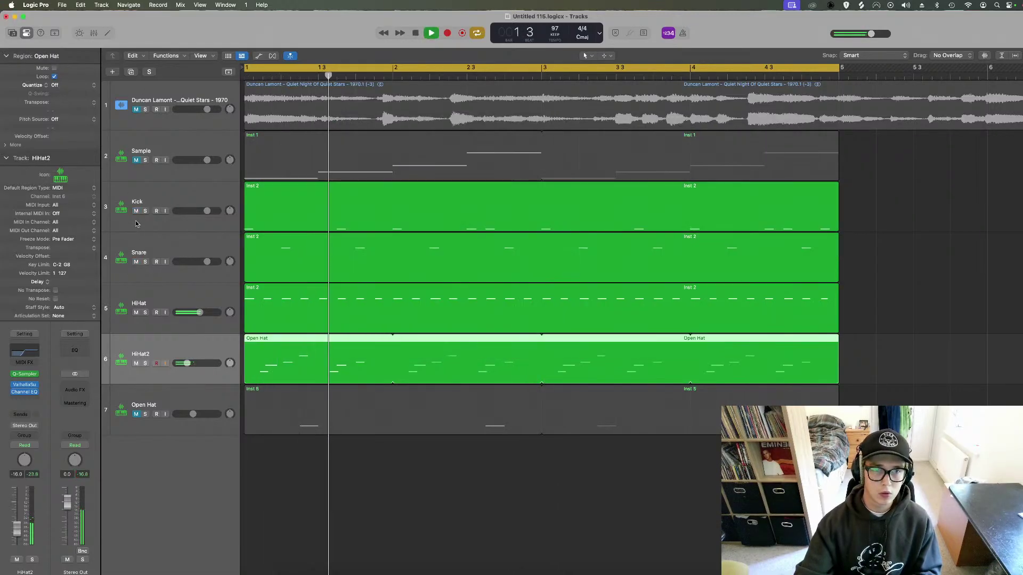
pyautogui.click(135, 414)
pyautogui.press('Return')
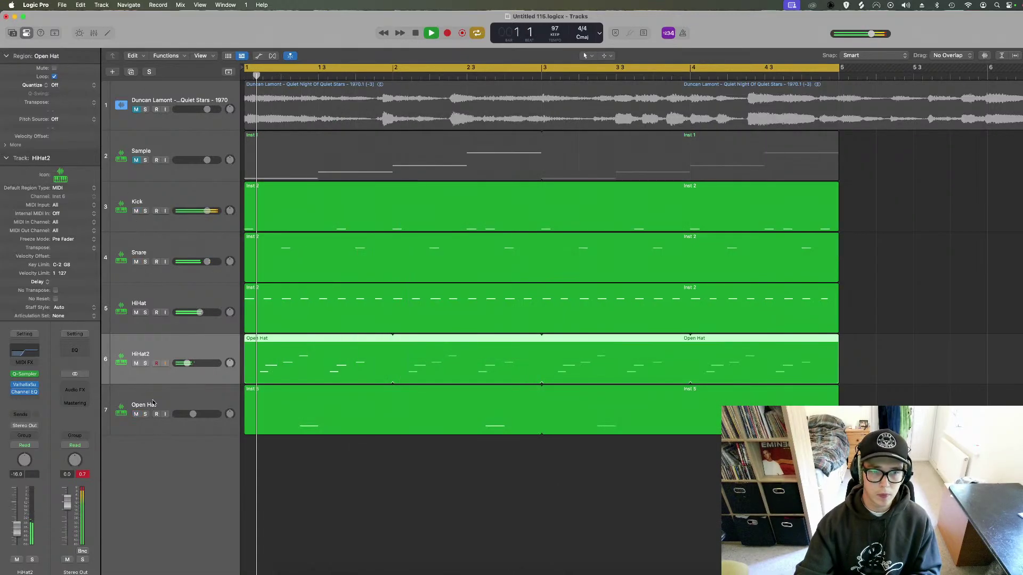
pyautogui.click(152, 404)
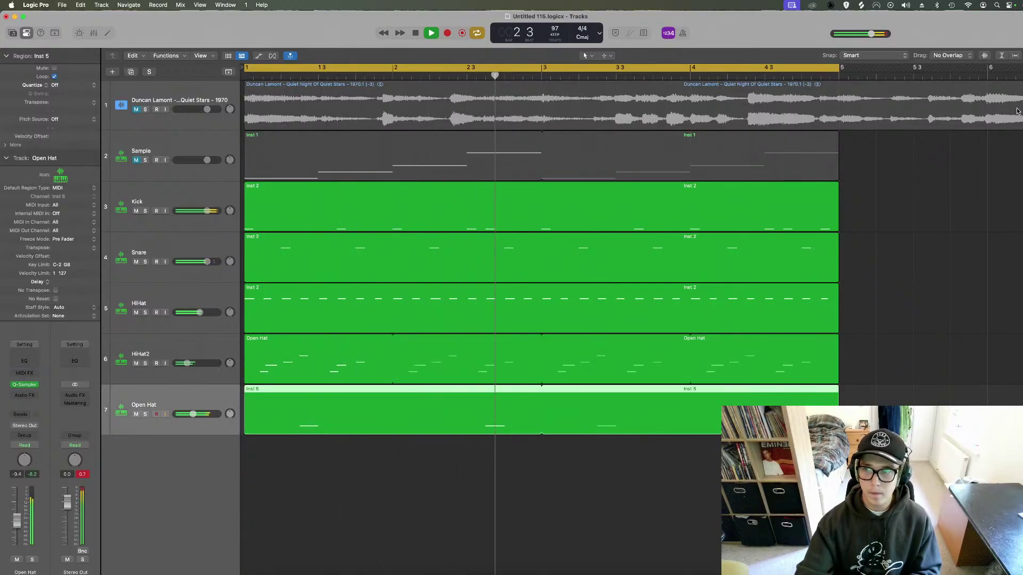
# Briefly mute the HiHat track to compare the drum loop with and without it.
pyautogui.scroll(-1, 706, 337)
pyautogui.scroll(-2, 138, 267)
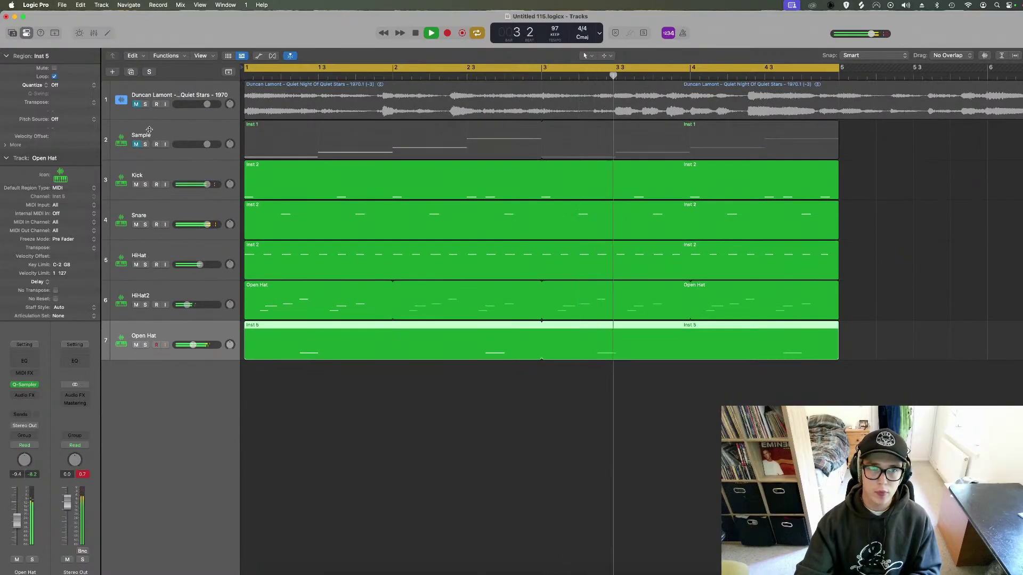
pyautogui.click(136, 265)
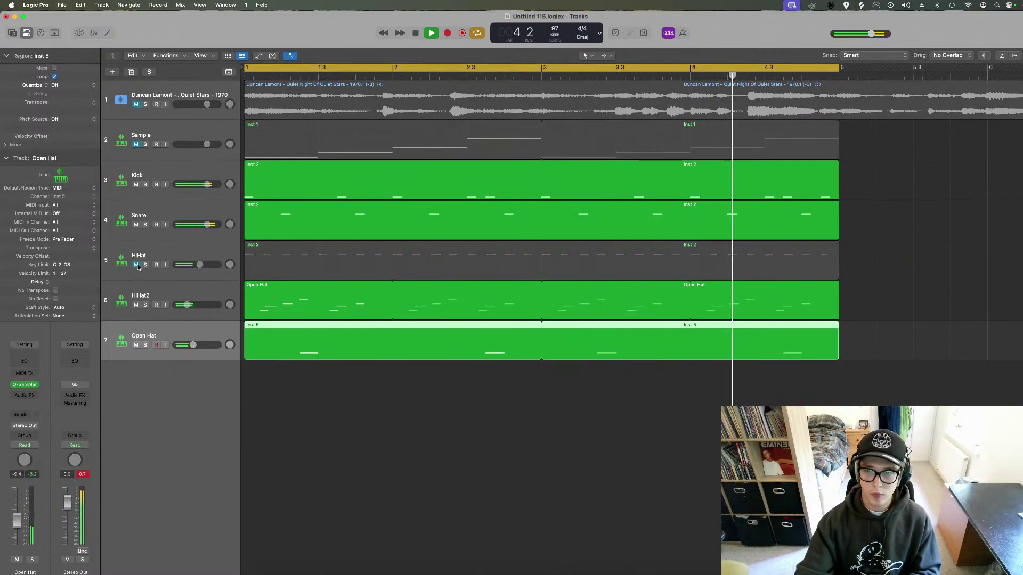
pyautogui.click(136, 265)
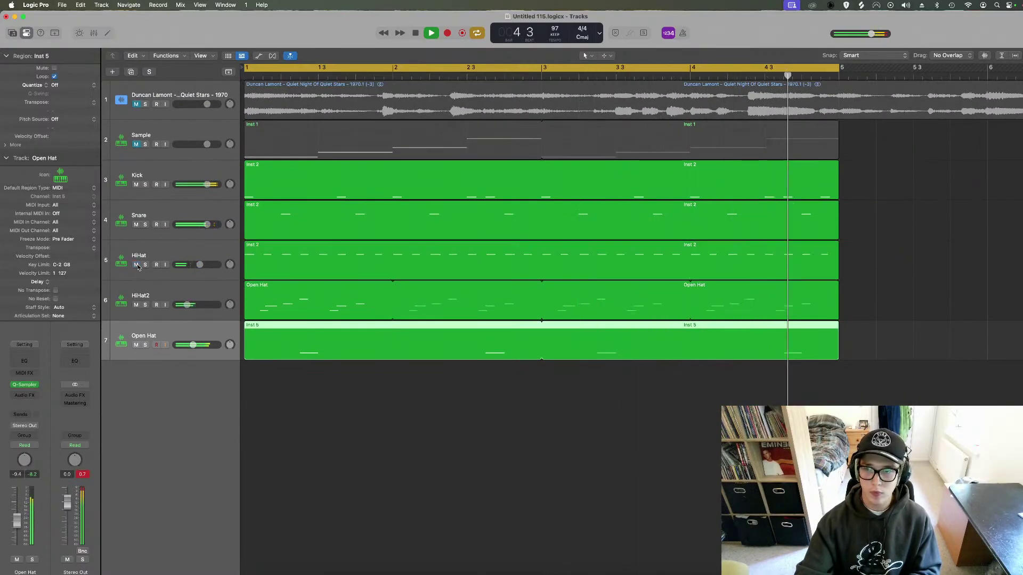
# Unmute the Sample track and lower HiHat2's volume to -17.4 dB against the full beat.
pyautogui.click(136, 144)
pyautogui.press('space')
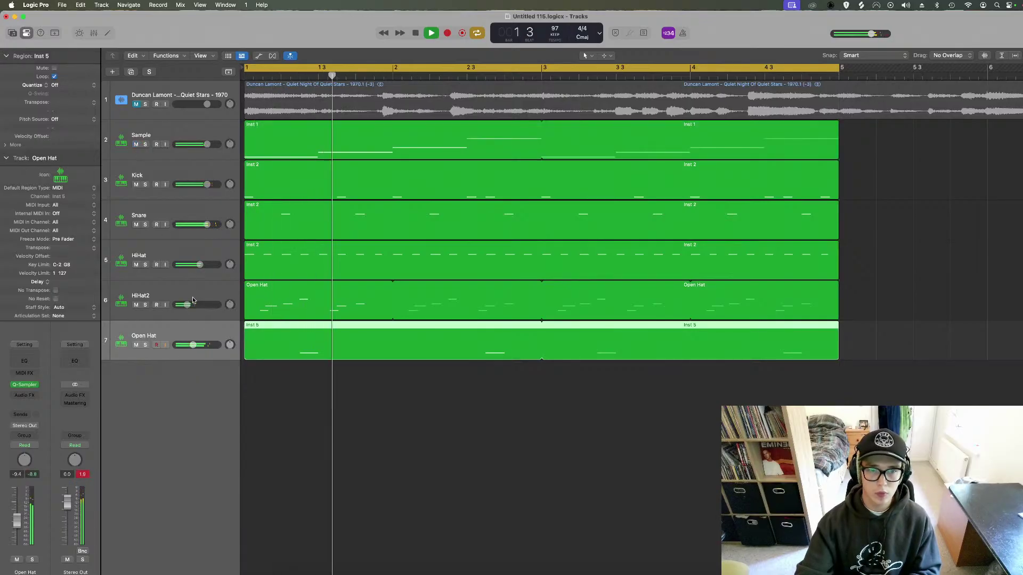
pyautogui.click(186, 305)
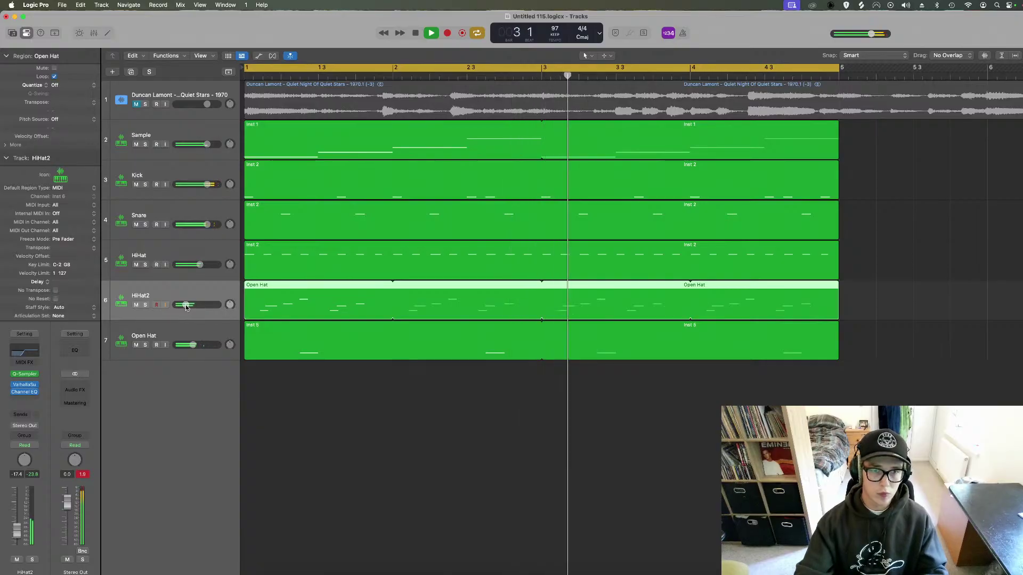
# Mute Snare and Kick to hear the sample with the hats, and bring the snare and the kick back in turn.
pyautogui.click(136, 224)
pyautogui.click(136, 184)
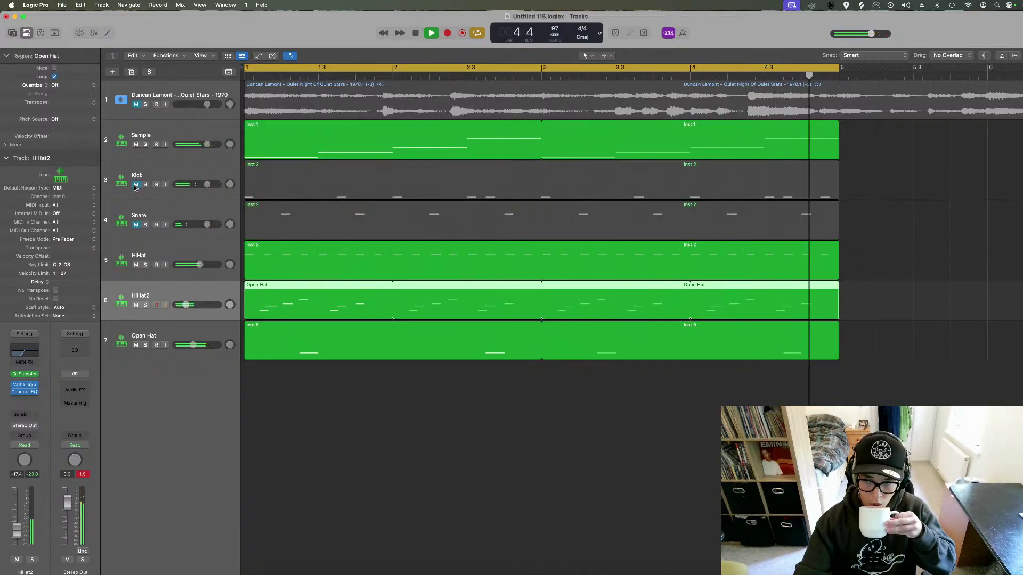
pyautogui.click(136, 225)
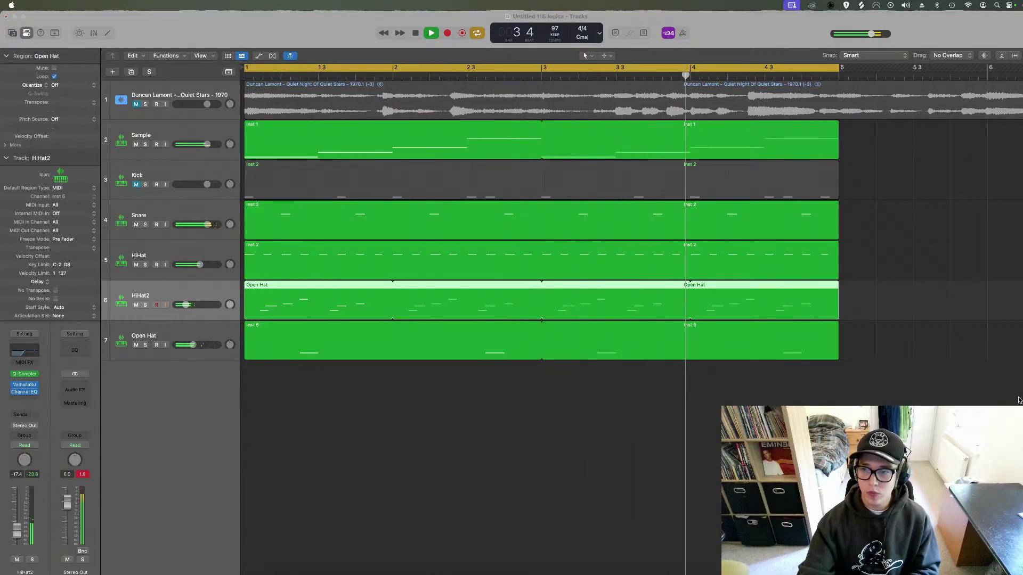
pyautogui.click(554, 383)
pyautogui.click(136, 184)
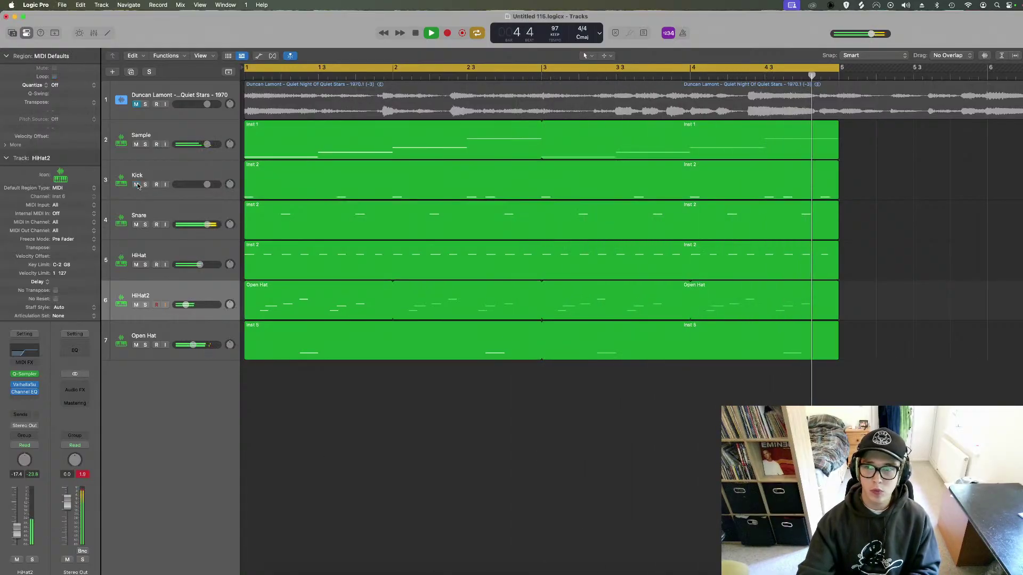
# Open the Kick region in the Piano Roll and copy the kick note after beat 3 of bar 1 to slightly before the original.
pyautogui.press('space')
pyautogui.doubleClick(304, 181)
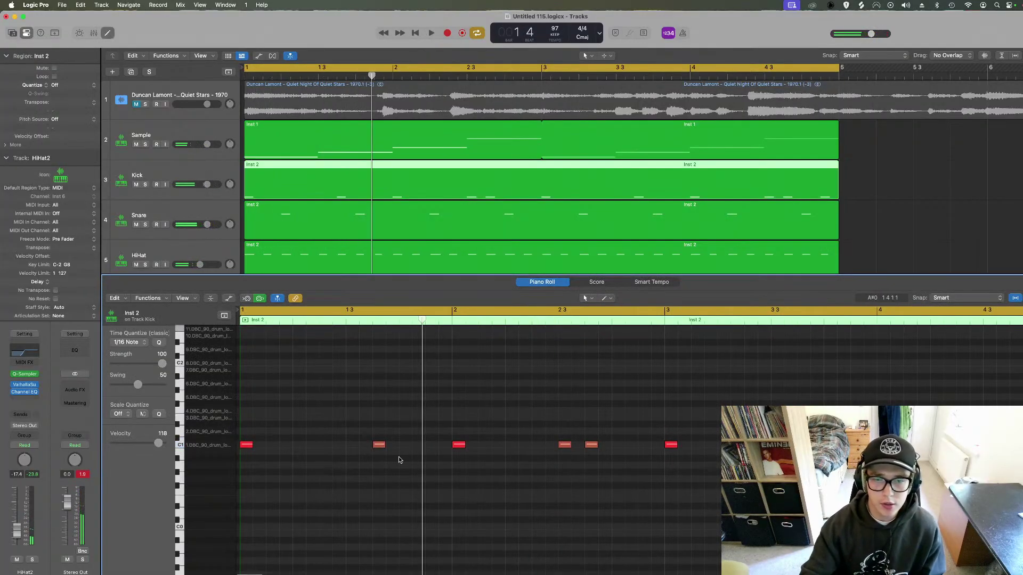
pyautogui.press('space')
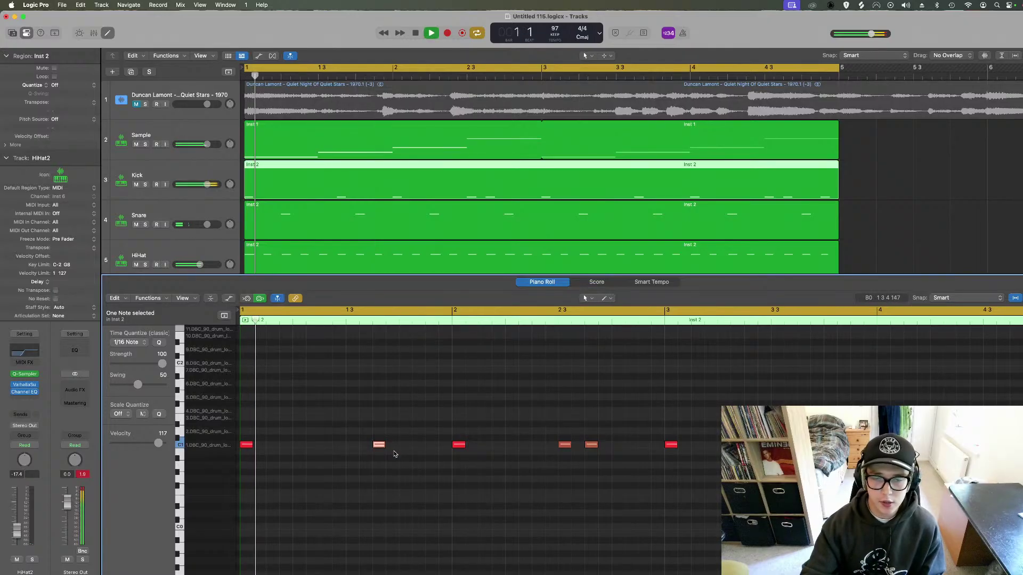
pyautogui.click(414, 467)
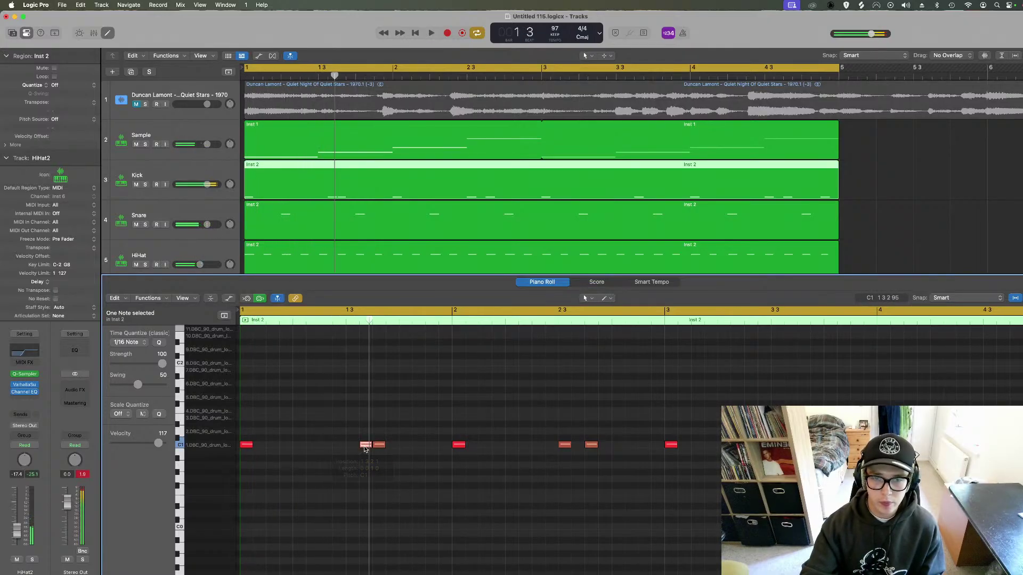
pyautogui.moveTo(371, 448); pyautogui.dragTo(371, 448)
pyautogui.press('space')
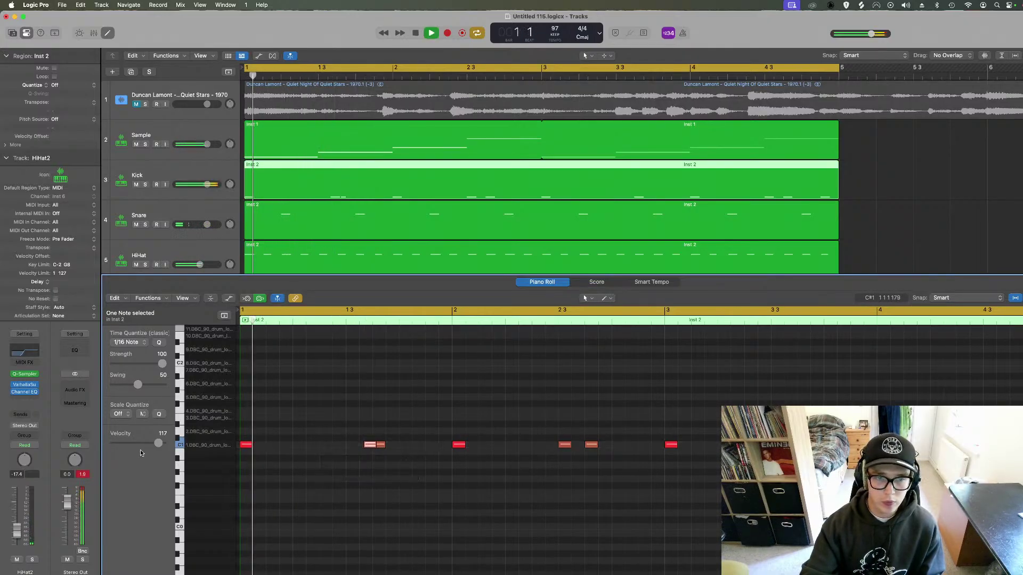
# Nudge the copied kick note slightly later, set its velocity to 79 and play the loop.
pyautogui.press('space')
pyautogui.moveTo(370, 445); pyautogui.dragTo(373, 447)
pyautogui.press('space')
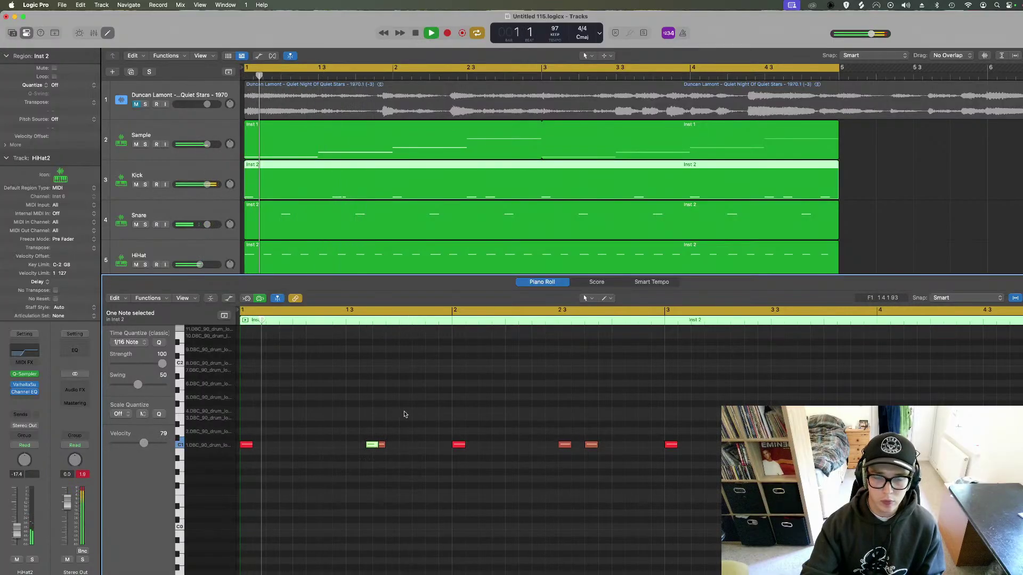
# Try the copied kick note slightly later, and try it just before bar 2, playing the loop each time.
pyautogui.press('space')
pyautogui.moveTo(371, 449); pyautogui.dragTo(372, 449)
pyautogui.press('space')
pyautogui.press('space')
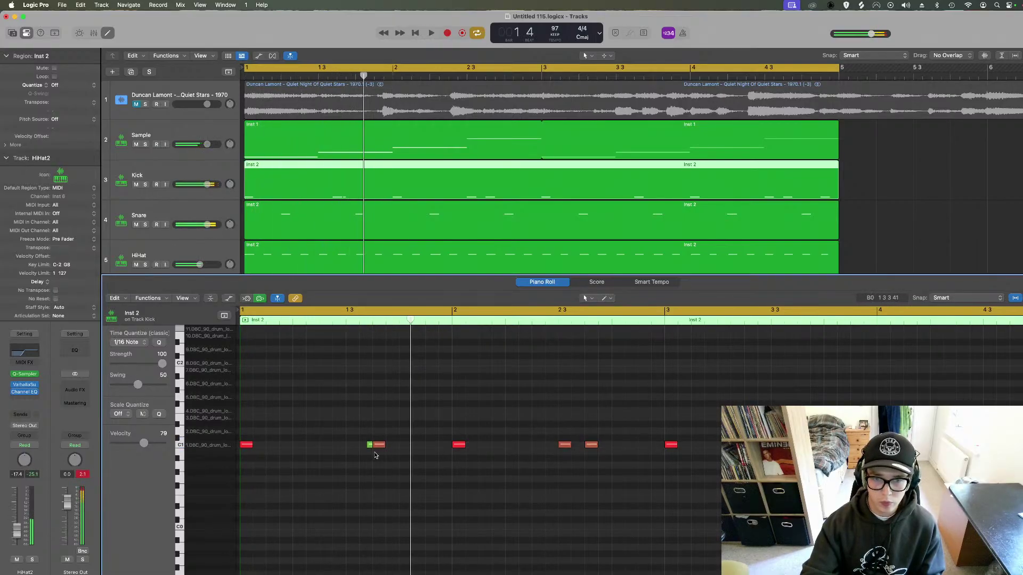
pyautogui.moveTo(371, 448); pyautogui.dragTo(449, 449)
pyautogui.press('space')
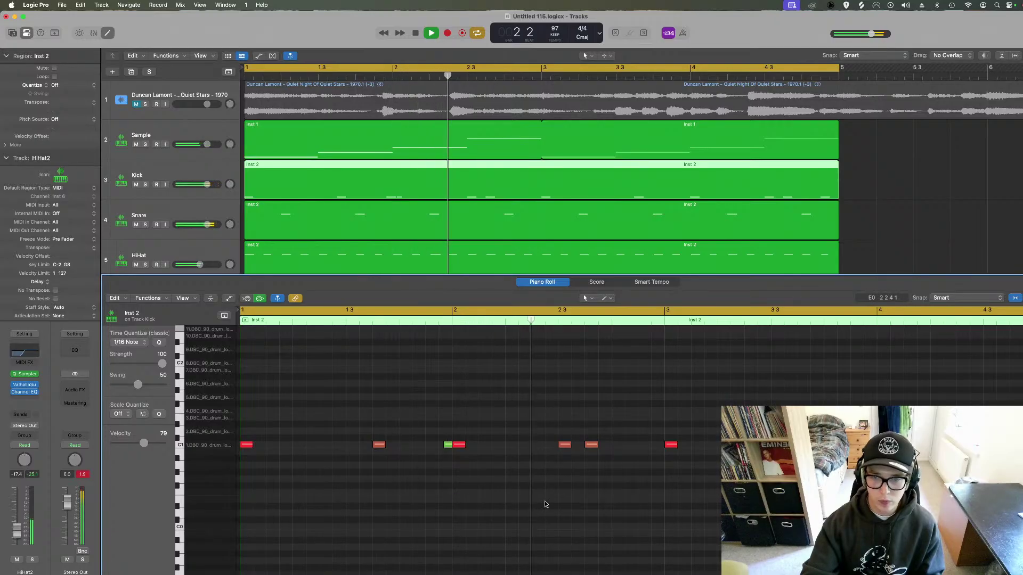
# Move the copied kick note to just before bar 3 and play the loop with the full beat.
pyautogui.press('space')
pyautogui.moveTo(449, 444); pyautogui.dragTo(664, 445)
pyautogui.press('space')
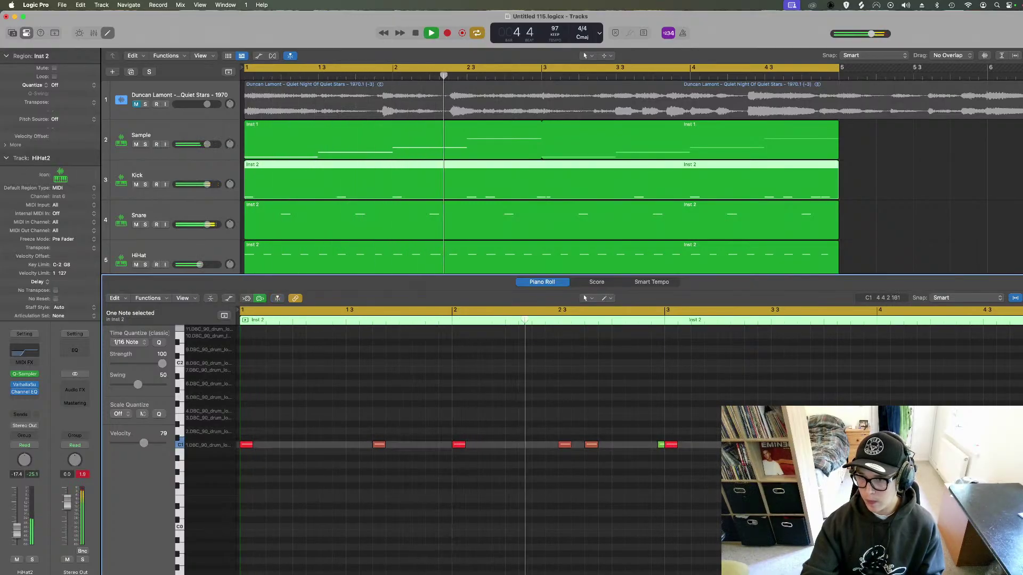
pyautogui.click(895, 392)
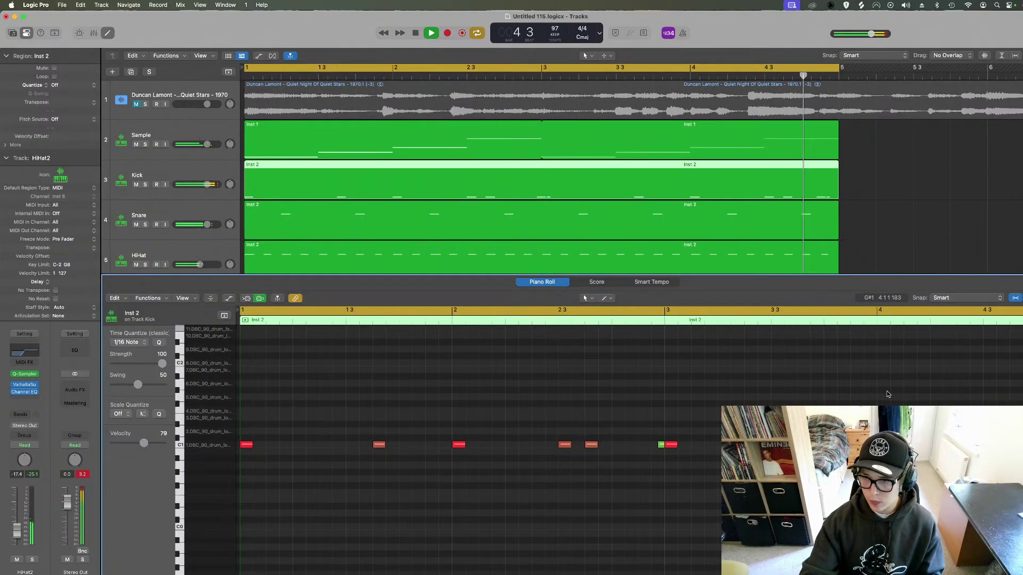
pyautogui.press('space')
pyautogui.press('space')
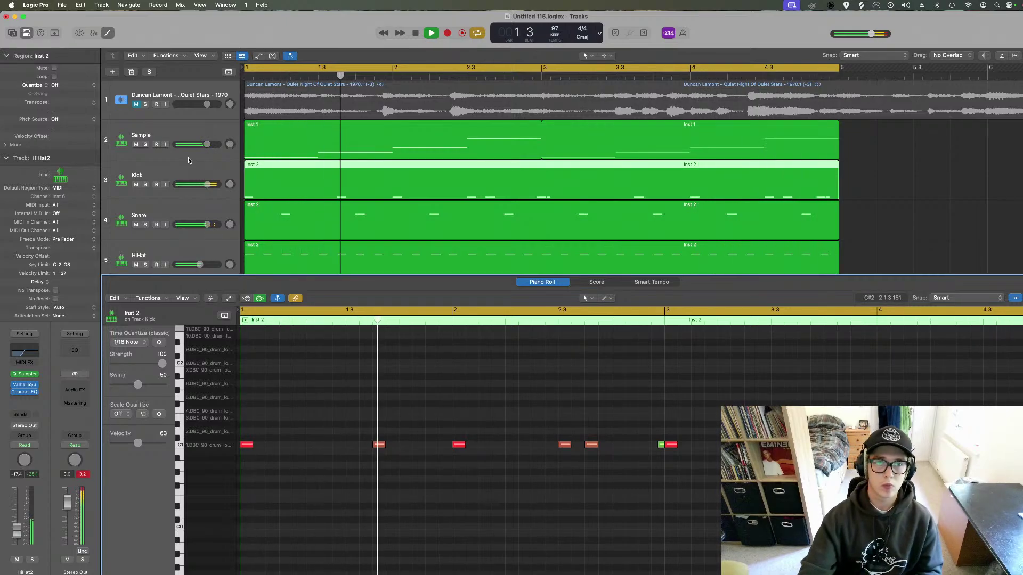
# Mute the Kick track to hear the loop without it, and bring the kick back in.
pyautogui.hotkey('ctrl', 'm')
pyautogui.click(682, 71)
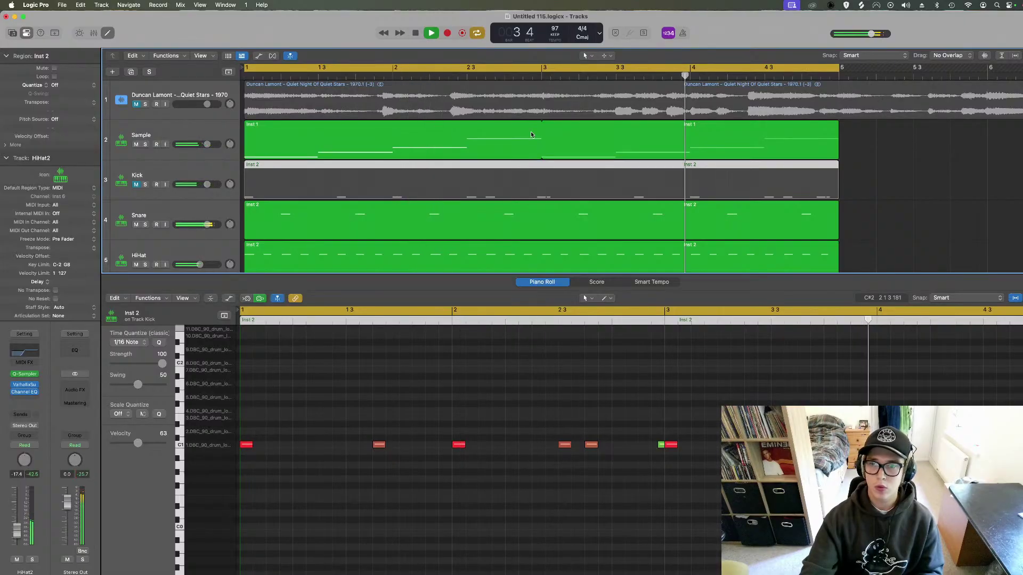
pyautogui.click(136, 185)
pyautogui.press('space')
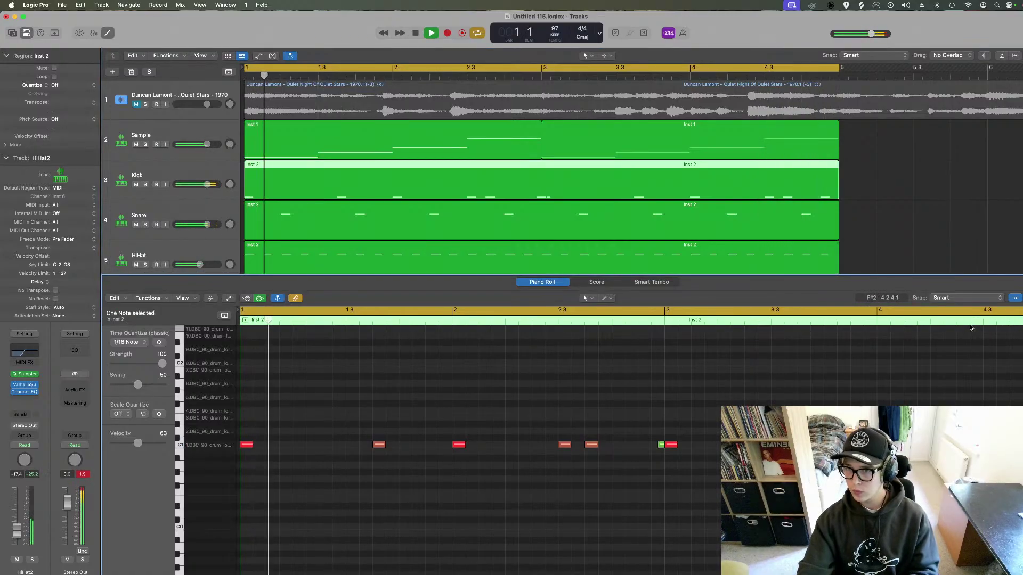
# Close the Piano Roll, duplicate the Sample track with its Quick Sampler settings and mute the original.
pyautogui.click(109, 34)
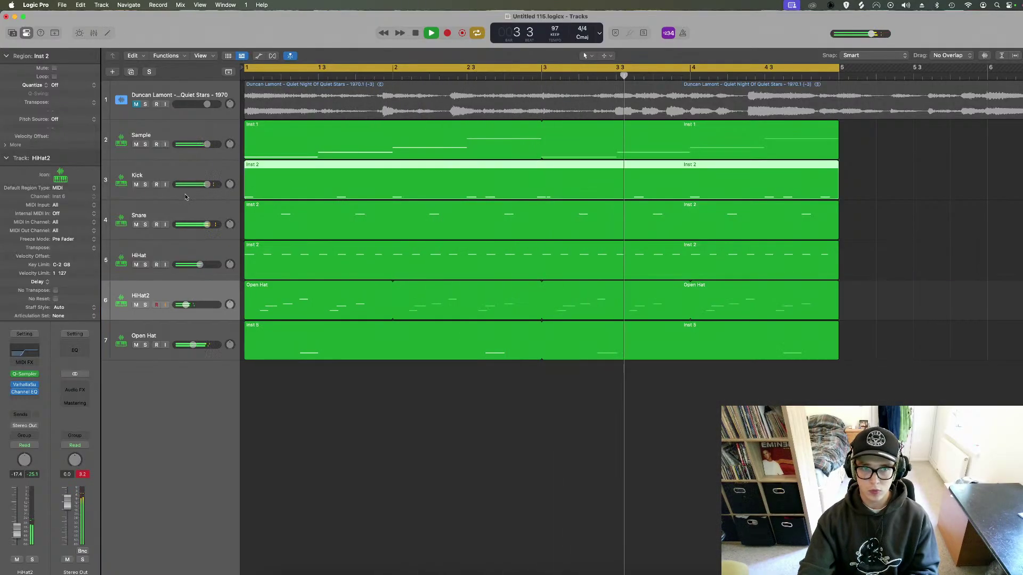
pyautogui.click(139, 140)
pyautogui.press('space')
pyautogui.click(134, 75)
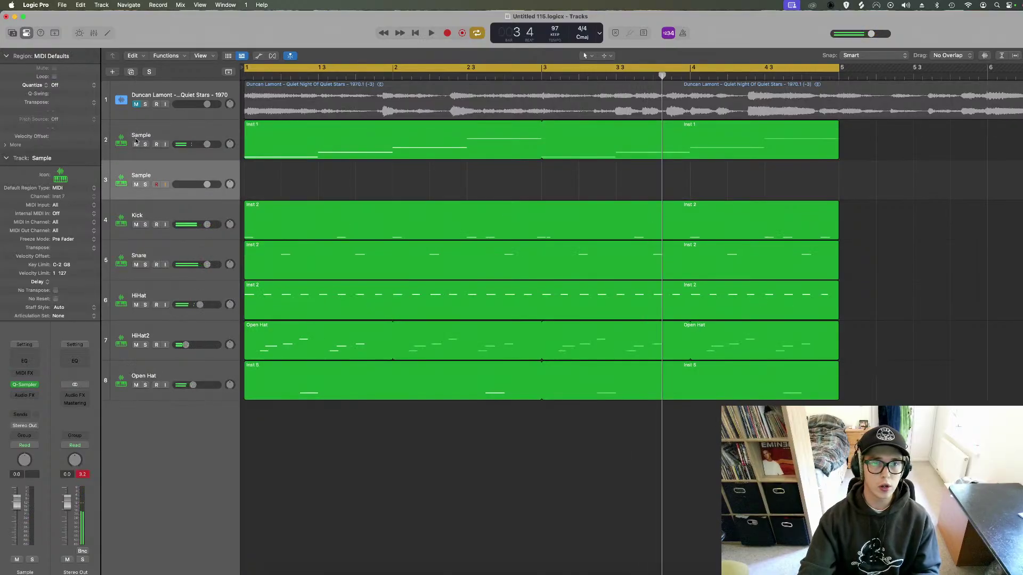
pyautogui.click(137, 144)
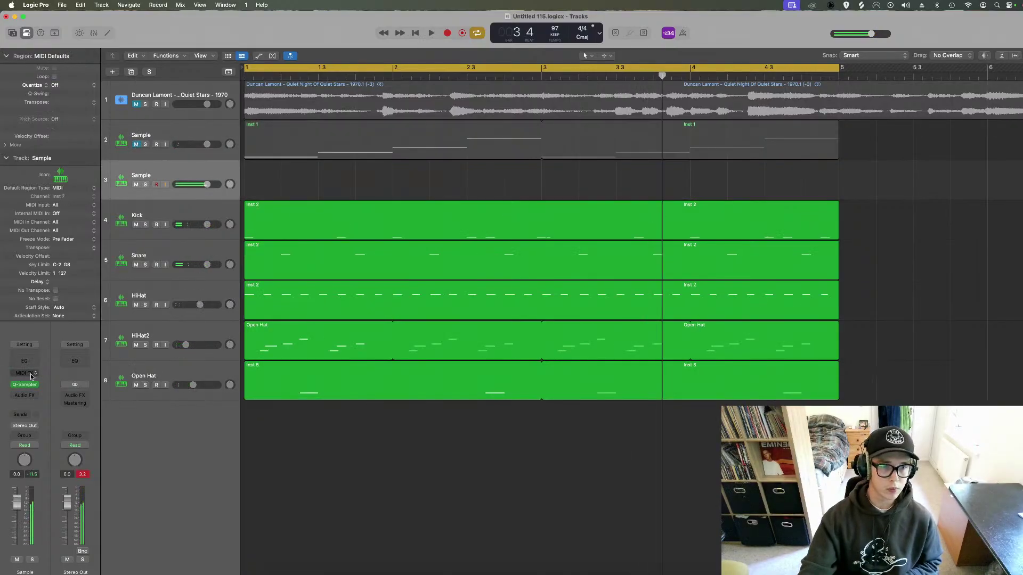
# Map the duplicate's Quick Sampler slices to White keys, audition the chops over the beat and close the plug-in.
pyautogui.press('space')
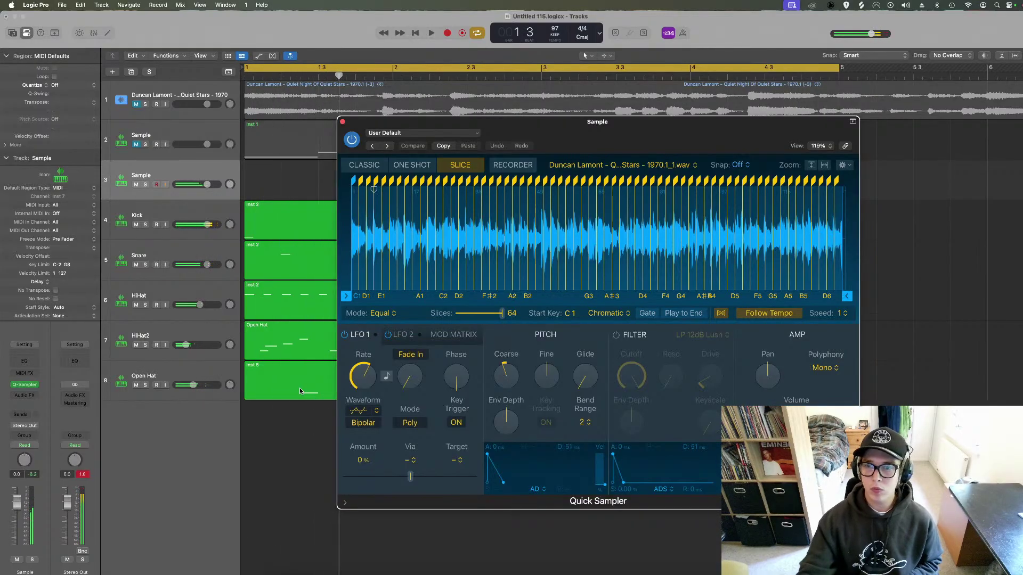
pyautogui.click(609, 315)
pyautogui.click(611, 327)
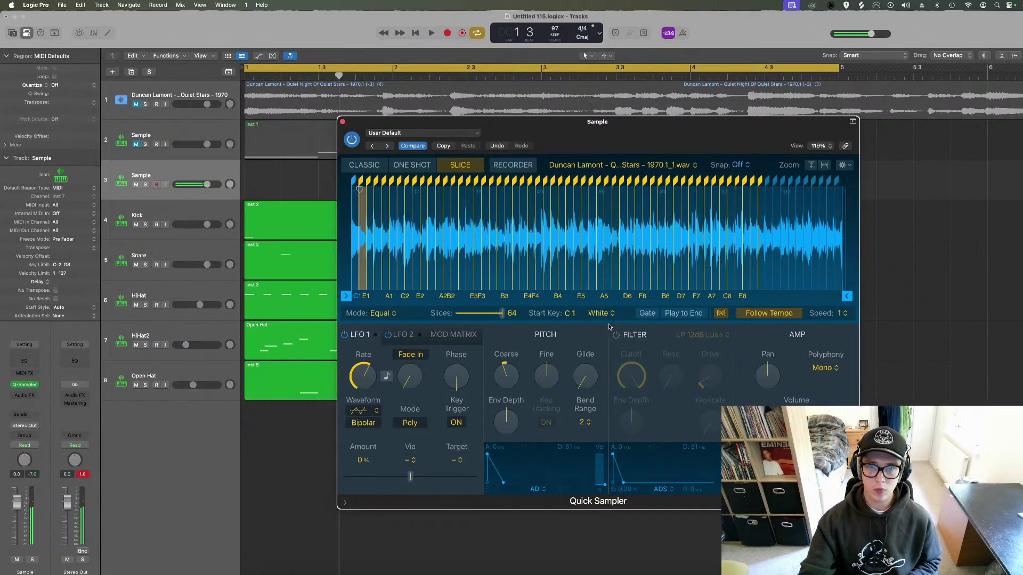
pyautogui.press('space')
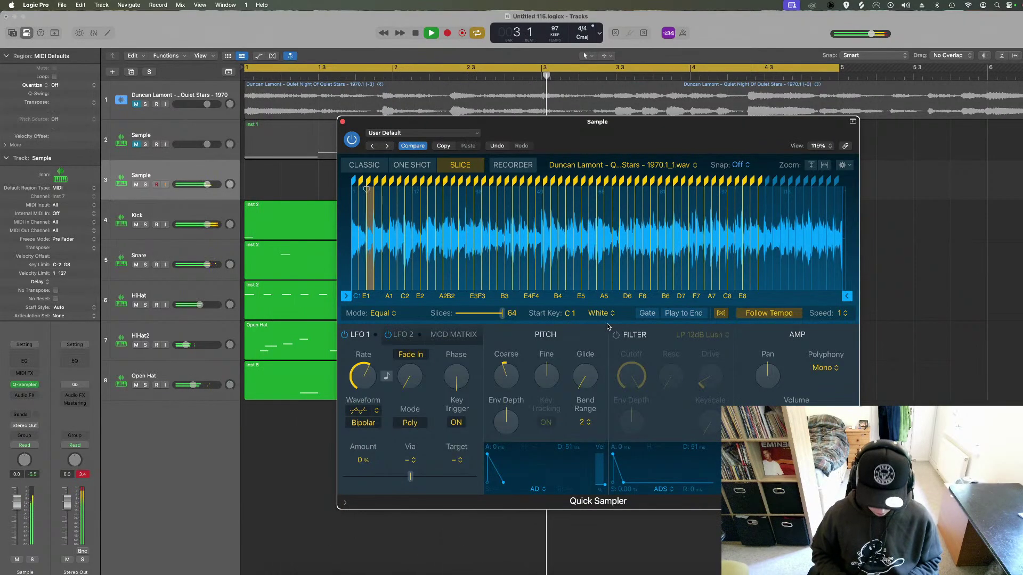
pyautogui.press('space')
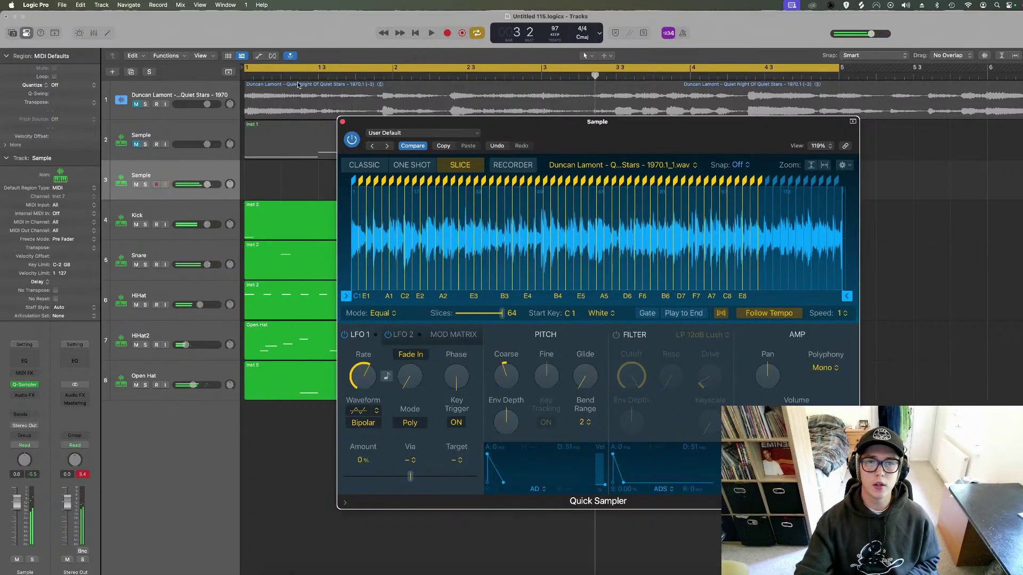
pyautogui.click(342, 122)
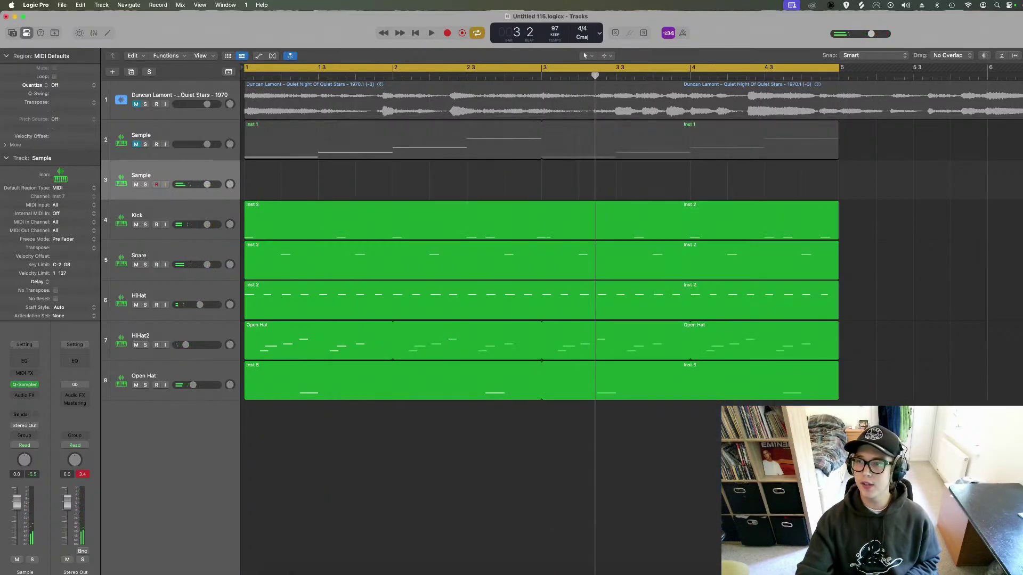
# Loop the five drum and hat regions up to bar 9 and set the cycle range to the same eight bars.
pyautogui.press('super+Left')
pyautogui.press('super+Left')
pyautogui.moveTo(434, 213); pyautogui.dragTo(407, 394)
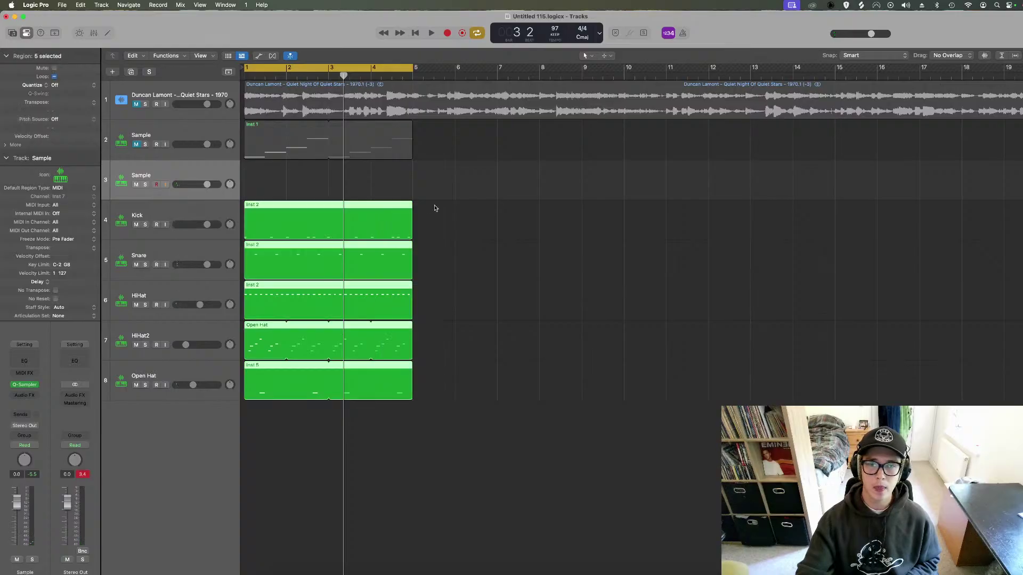
pyautogui.moveTo(415, 210); pyautogui.dragTo(580, 151)
pyautogui.press('u')
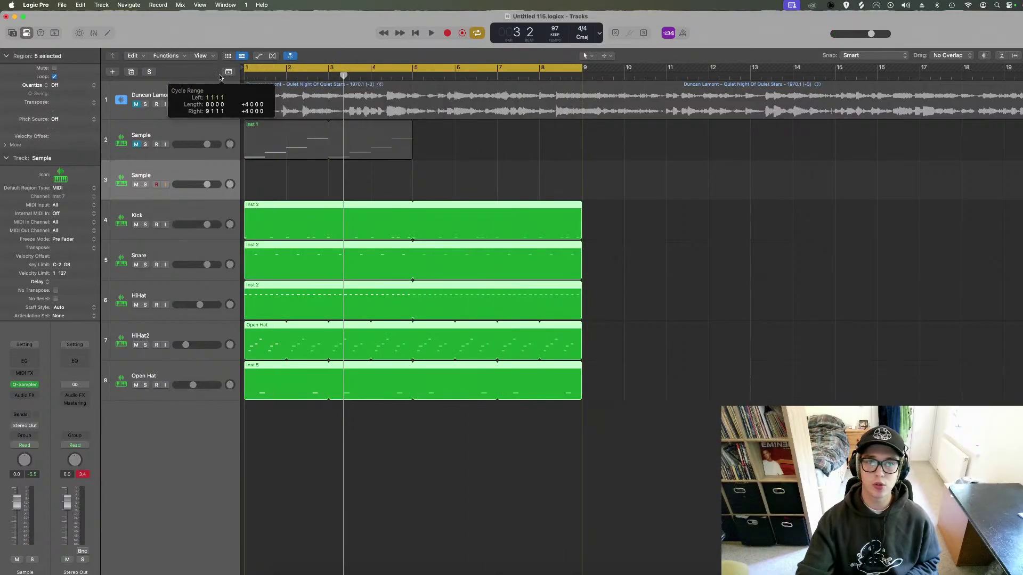
# Record an eight-bar pattern of sample chops on the duplicated Sample track, starting from bar 1.
pyautogui.click(314, 176)
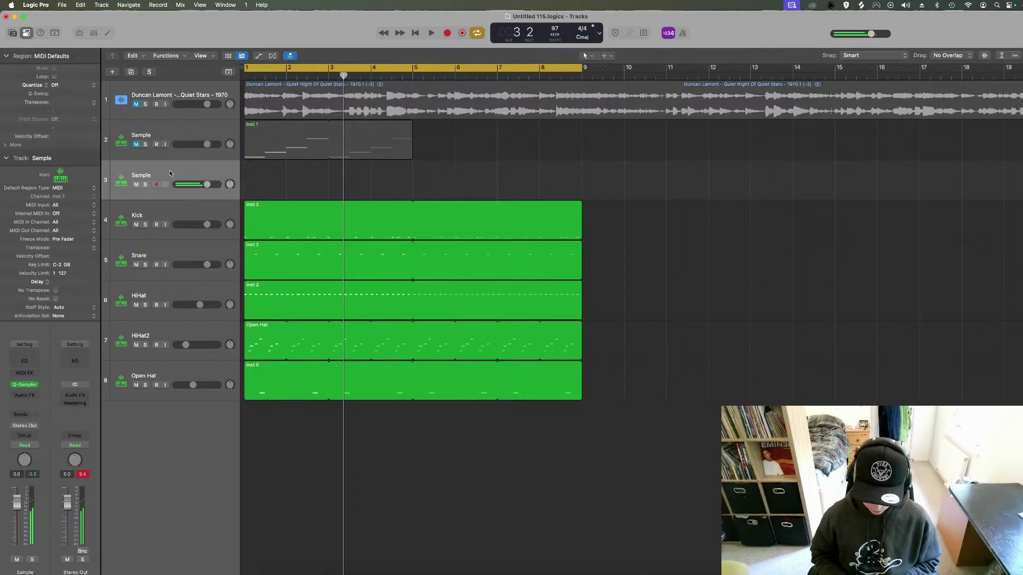
pyautogui.press('Return')
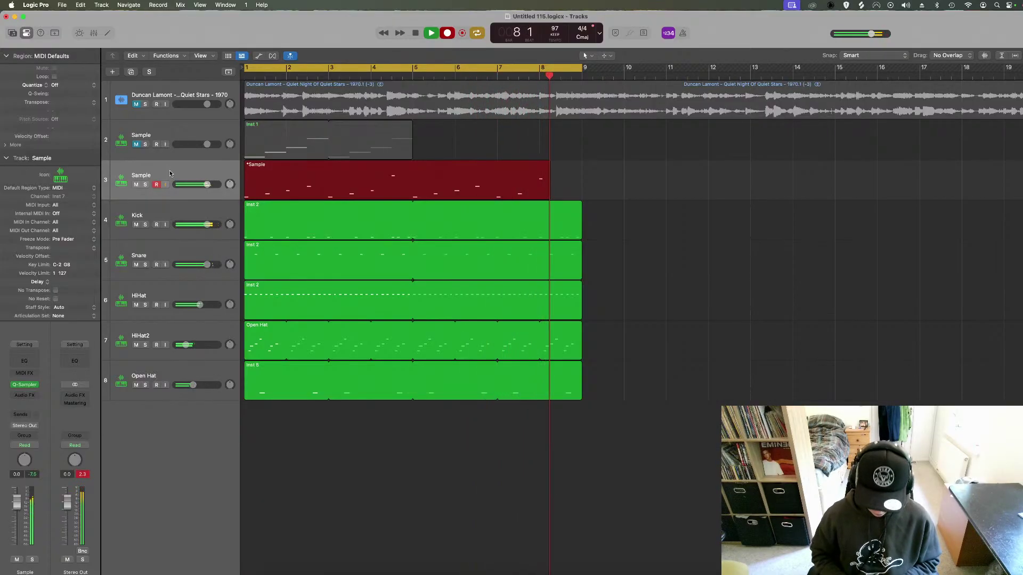
pyautogui.press('space')
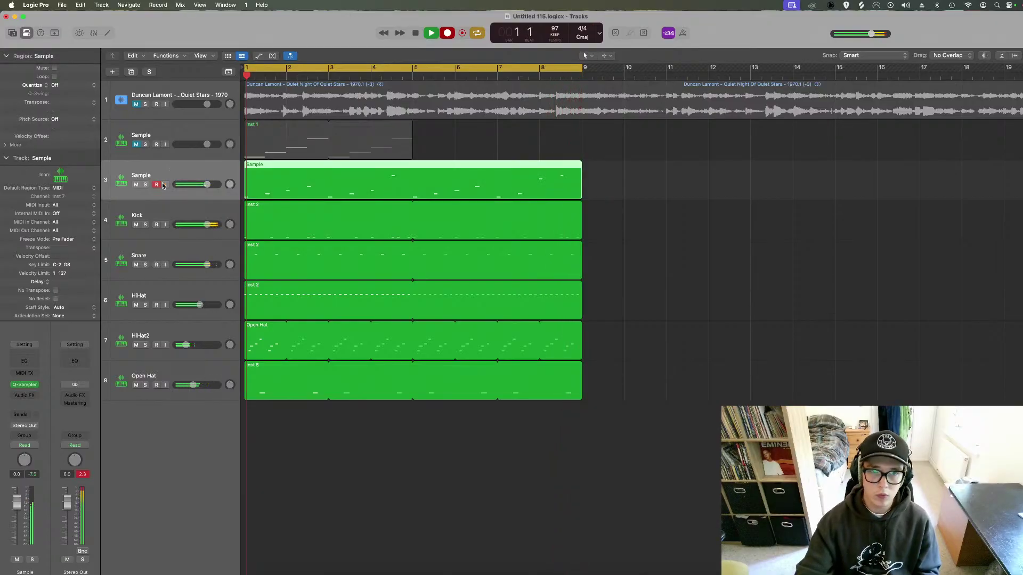
# Solo the newly recorded Sample track, quantize all its notes to 1/16 and lengthen each to nearly half a bar.
pyautogui.press('s')
pyautogui.doubleClick(315, 189)
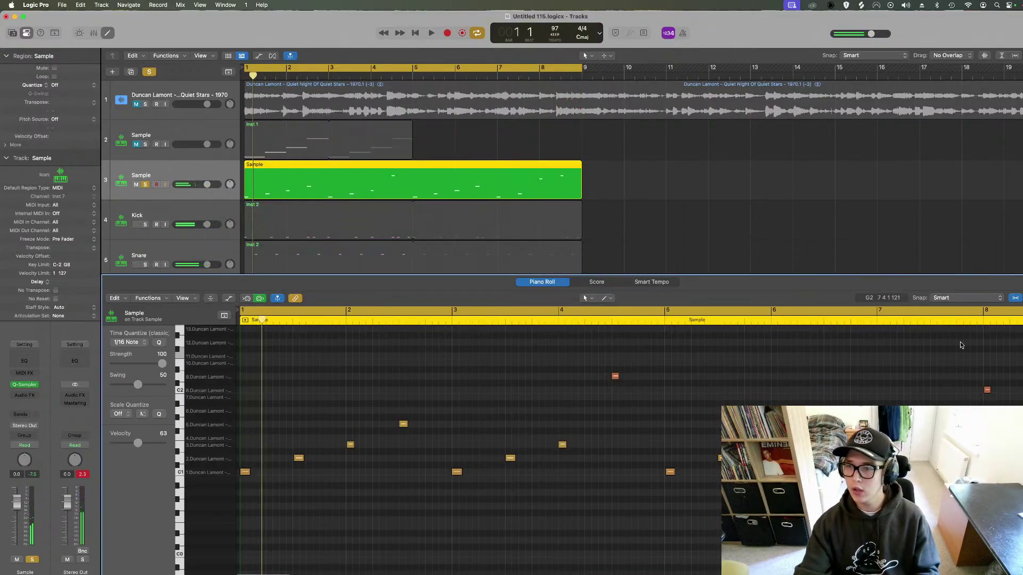
pyautogui.moveTo(1019, 357); pyautogui.dragTo(194, 521)
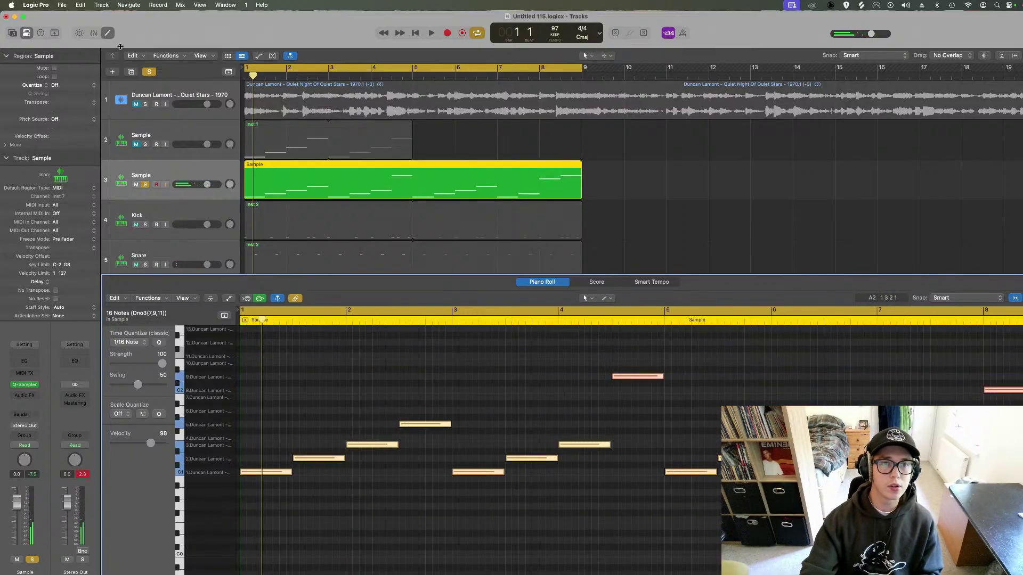
# Play the new Sample part solo, unsolo it to hear the drums, and delete the old muted Sample track with its region.
pyautogui.click(107, 35)
pyautogui.press('space')
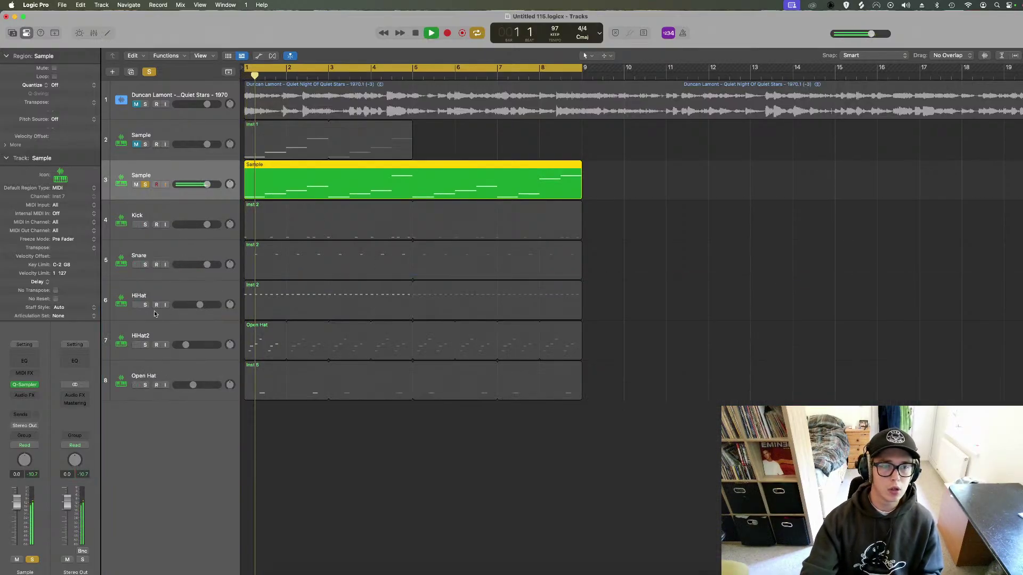
pyautogui.press('s')
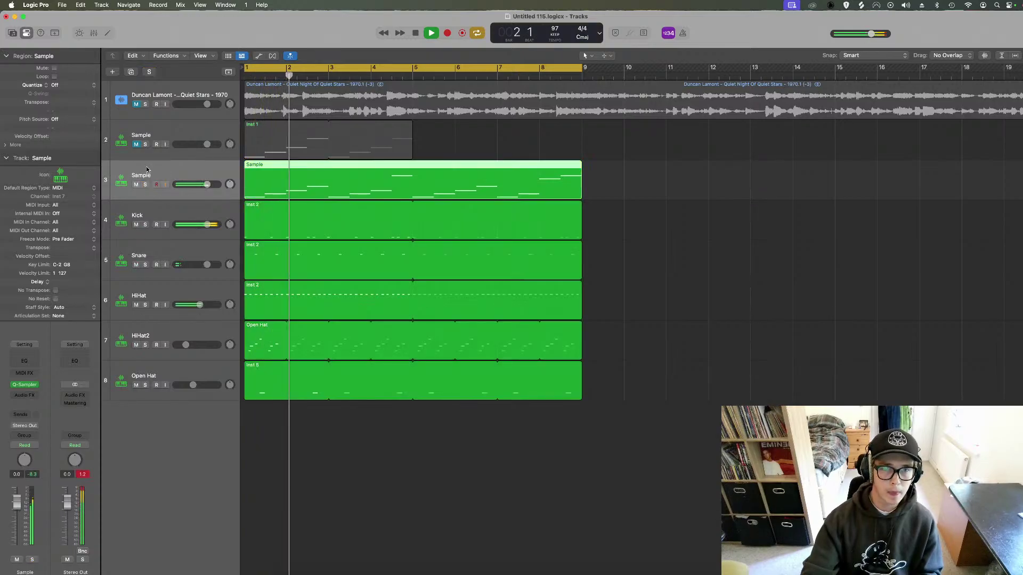
pyautogui.click(161, 132)
pyautogui.press('BackSpace')
pyautogui.press('super+BackSpace')
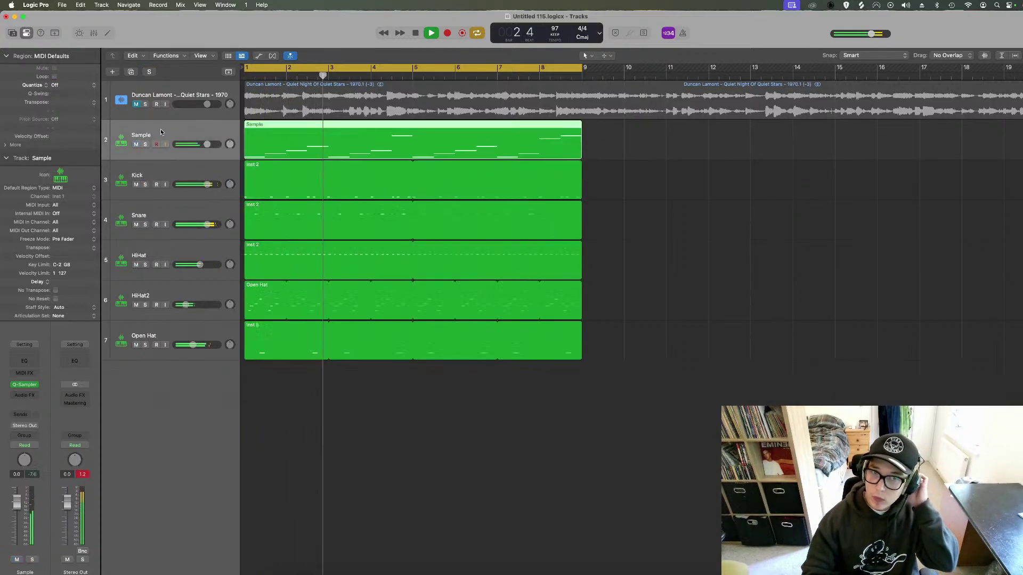
# Open the Sample region in the Piano Roll and raise the note at the start of bar 8 to A2.
pyautogui.doubleClick(334, 136)
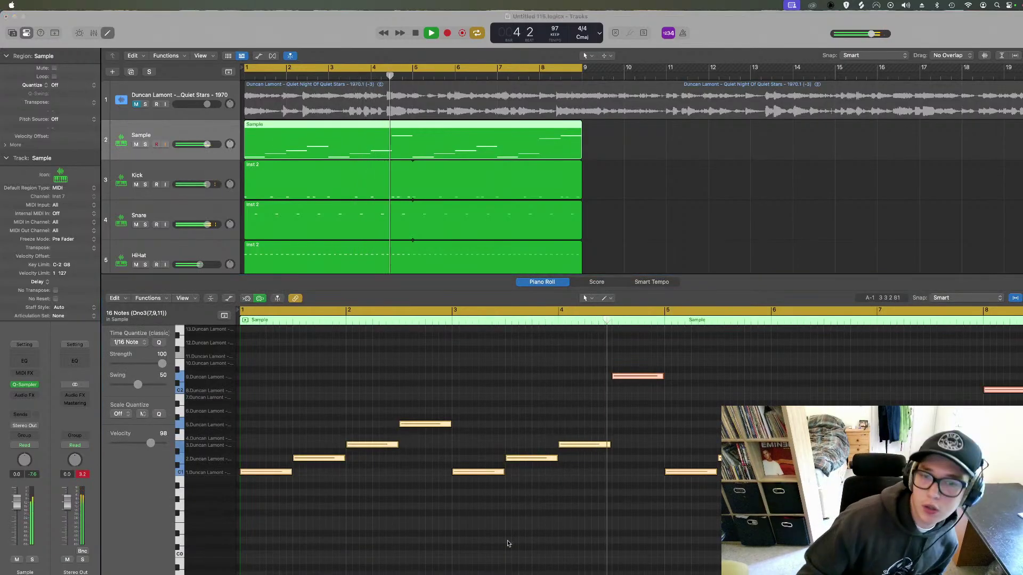
pyautogui.click(925, 251)
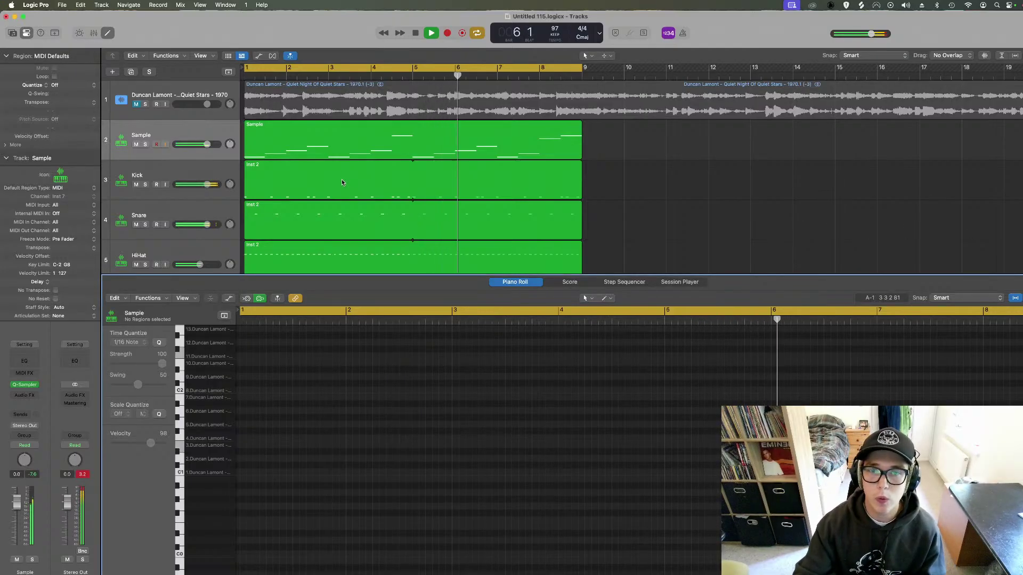
pyautogui.click(356, 143)
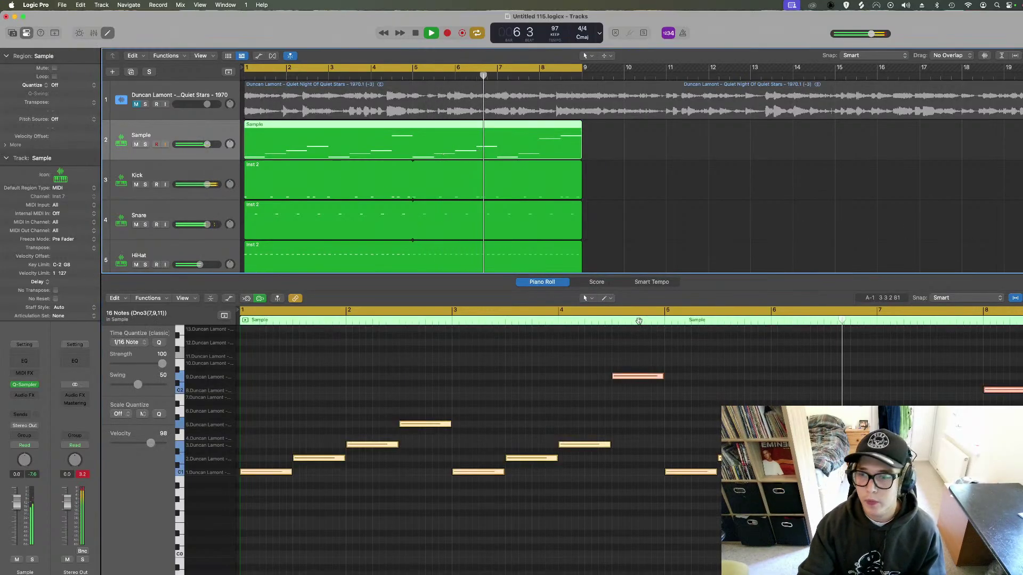
pyautogui.hscroll(2, 694, 376)
pyautogui.hscroll(3, 700, 382)
pyautogui.click(701, 383)
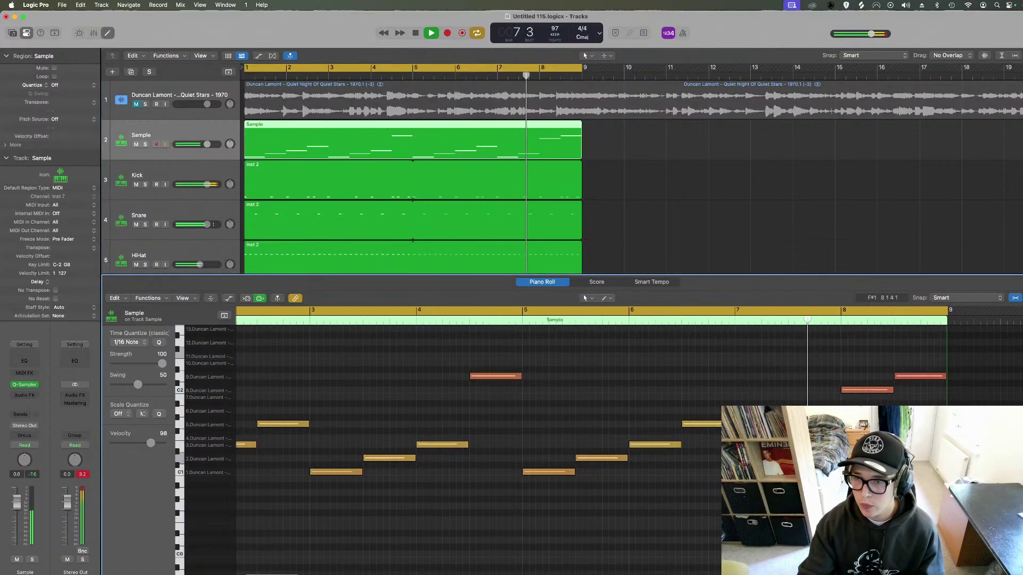
pyautogui.hscroll(1, 723, 390)
pyautogui.press('space')
pyautogui.moveTo(723, 390); pyautogui.dragTo(724, 325)
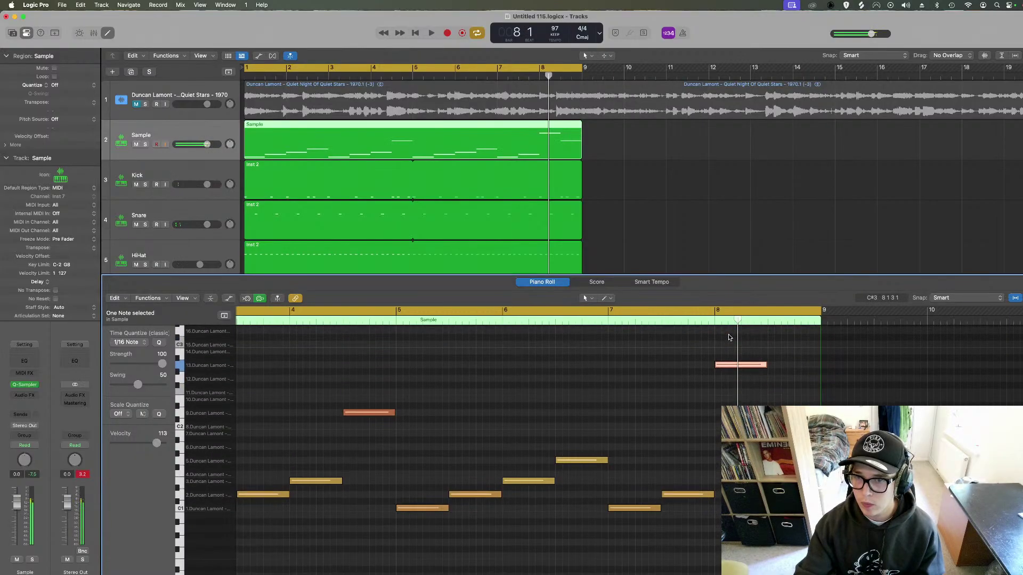
# Cycle bars 7 and 8, and audition the first bar 8 sample note at B2 and C3 during playback.
pyautogui.moveTo(611, 311); pyautogui.dragTo(823, 342)
pyautogui.press('space')
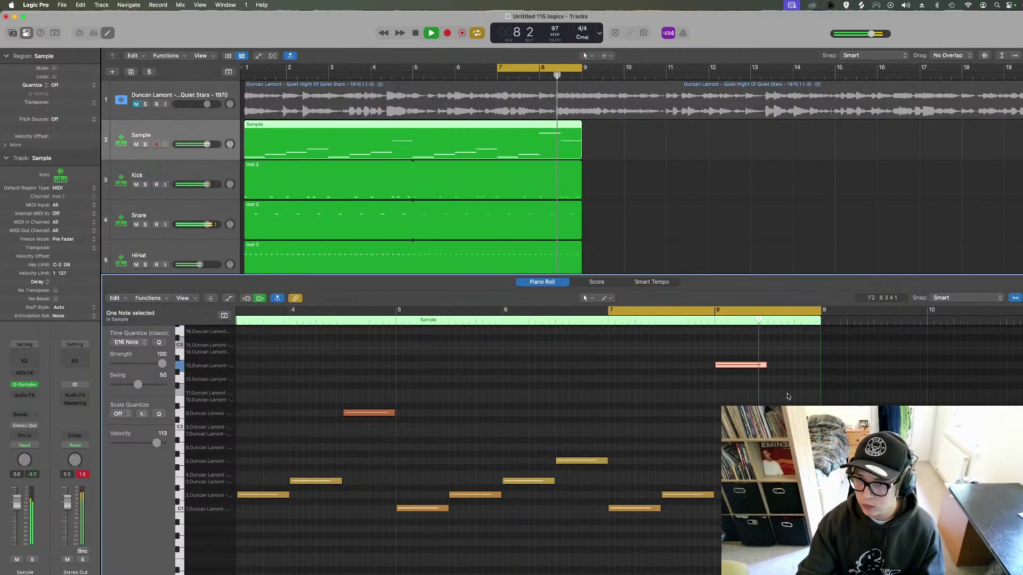
pyautogui.hotkey('alt', 'Up')
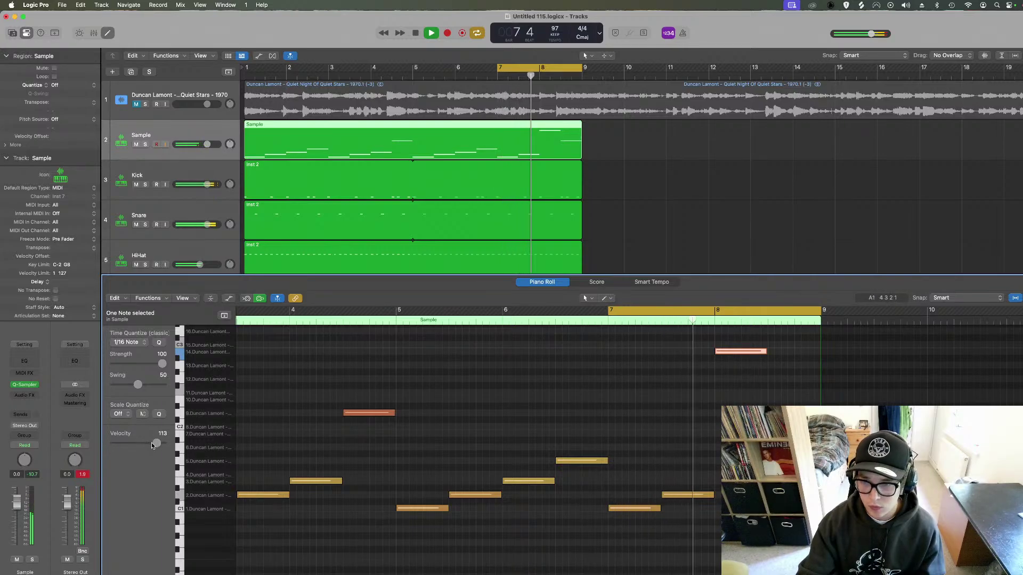
pyautogui.moveTo(718, 352); pyautogui.dragTo(718, 344)
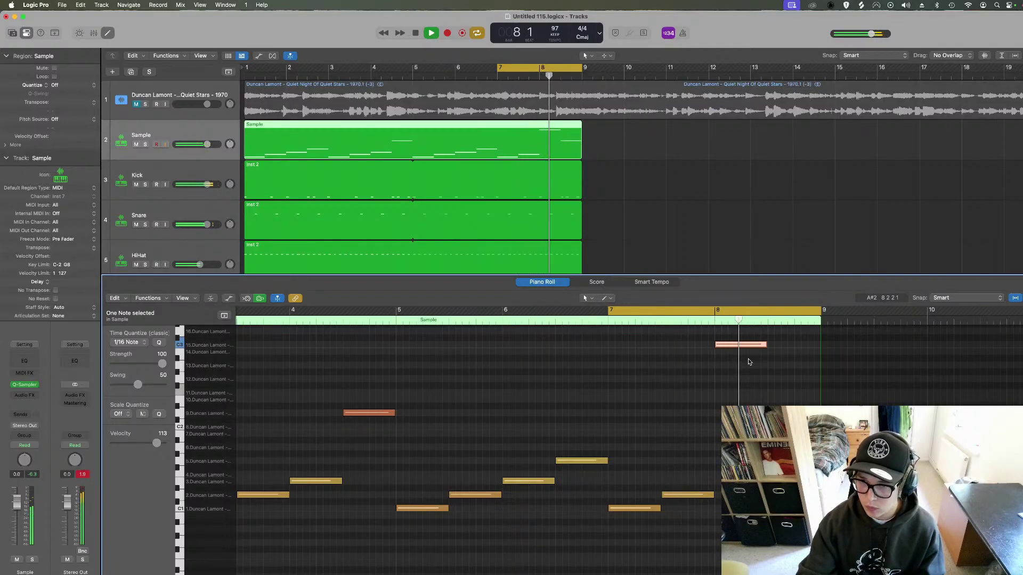
# Raise the sample note at the start of bar 8 to D3 and play the two-bar cycle.
pyautogui.scroll(2, 749, 362)
pyautogui.press('space')
pyautogui.moveTo(729, 371); pyautogui.dragTo(729, 357)
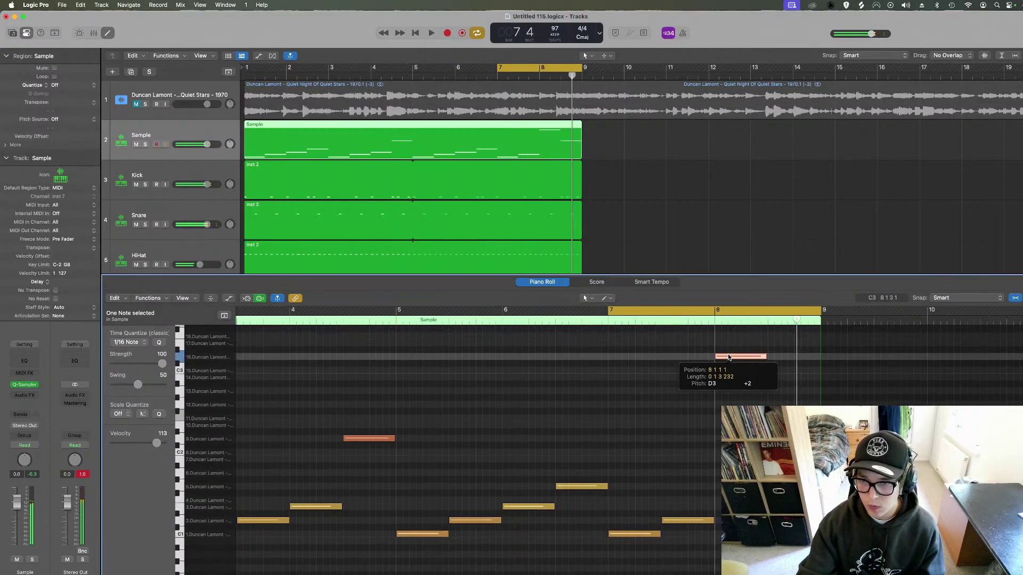
pyautogui.press('space')
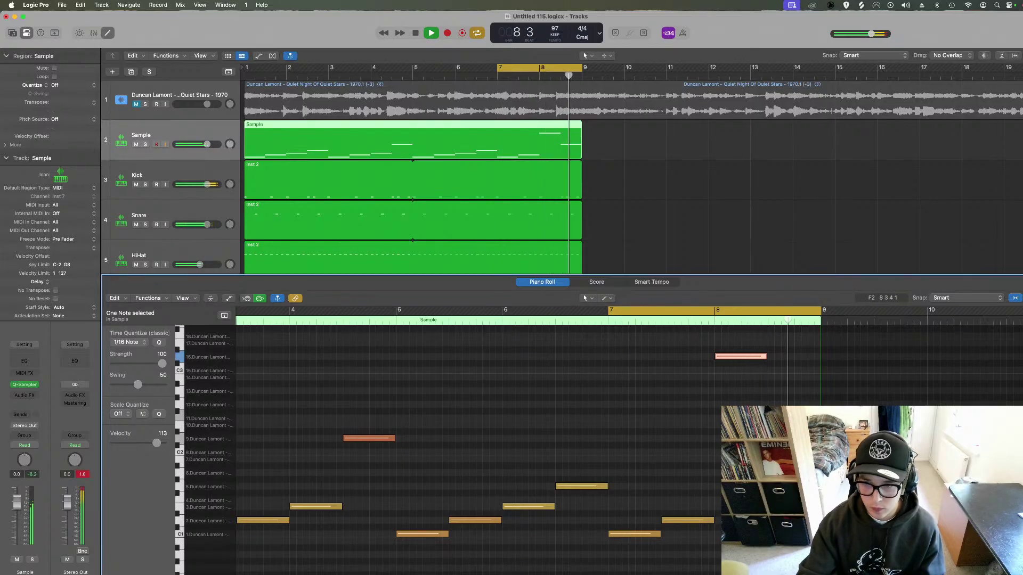
# Raise the sample note at the start of bar 8 to E3 and play the two-bar cycle.
pyautogui.moveTo(731, 358); pyautogui.dragTo(731, 354)
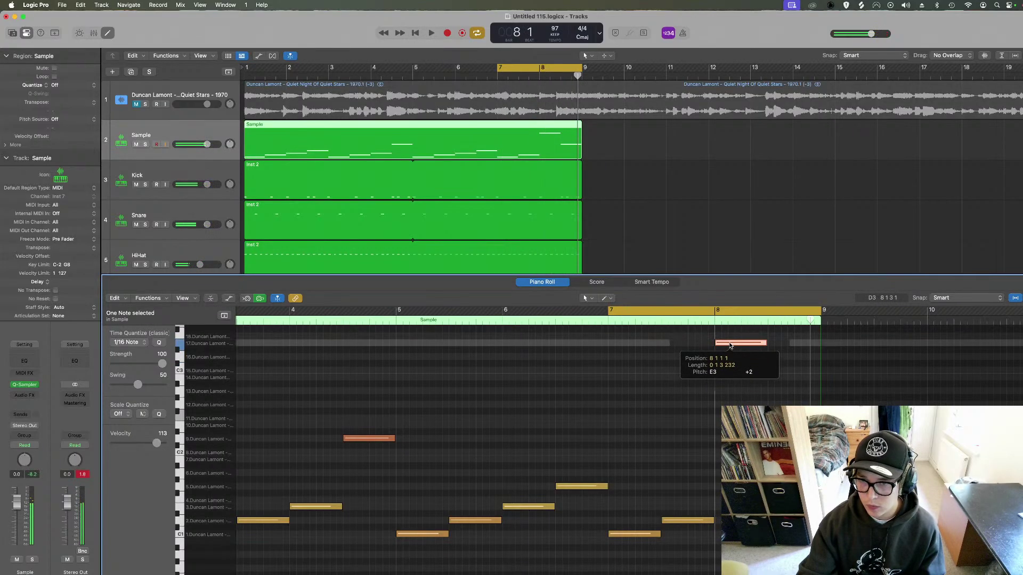
pyautogui.press('space')
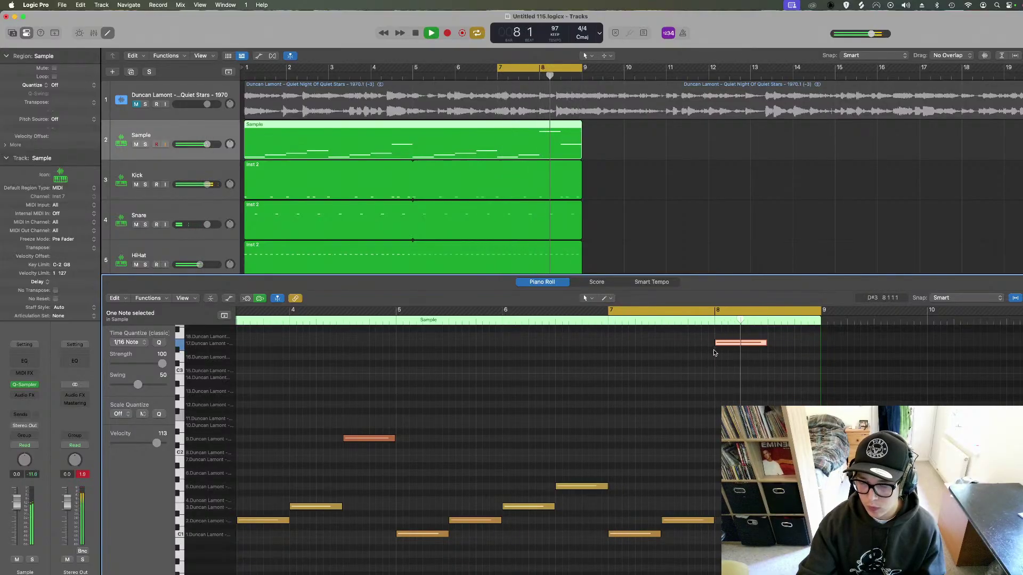
pyautogui.press('space')
# Set the velocity of the three highest sample notes to 91, and extend the cycle back to bar 1 for playback.
pyautogui.moveTo(799, 331); pyautogui.dragTo(362, 464)
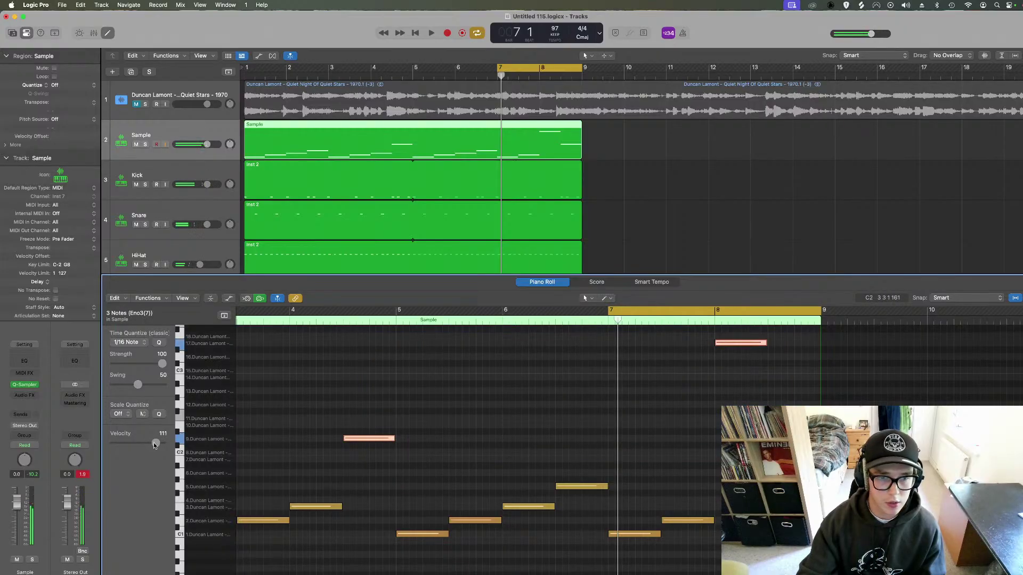
pyautogui.moveTo(149, 447); pyautogui.dragTo(147, 446)
pyautogui.moveTo(497, 71); pyautogui.dragTo(246, 71)
pyautogui.press('space')
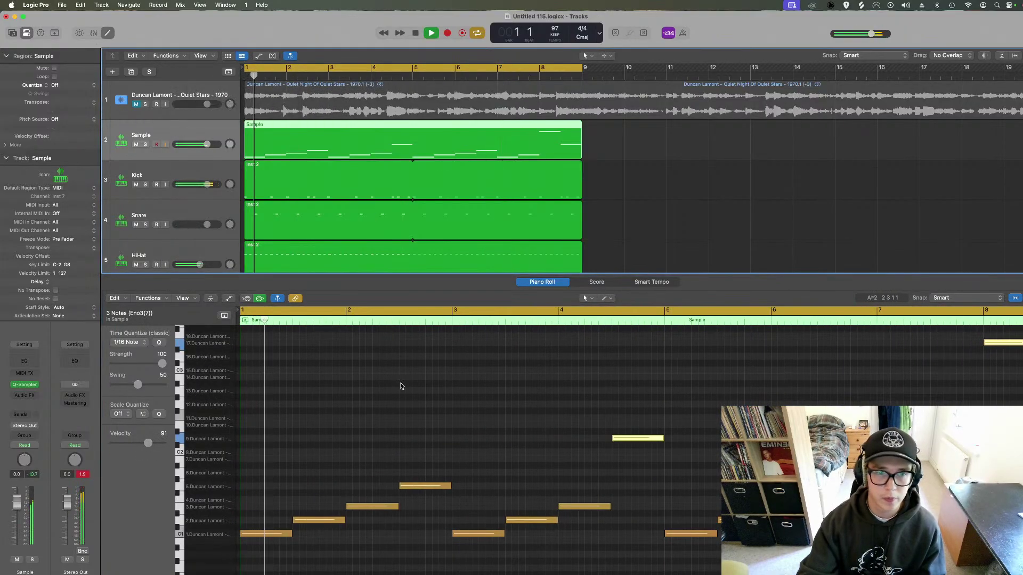
# Add a Compressor to the Sample track with automatic release off and the threshold at about -22.5 dB.
pyautogui.click(24, 395)
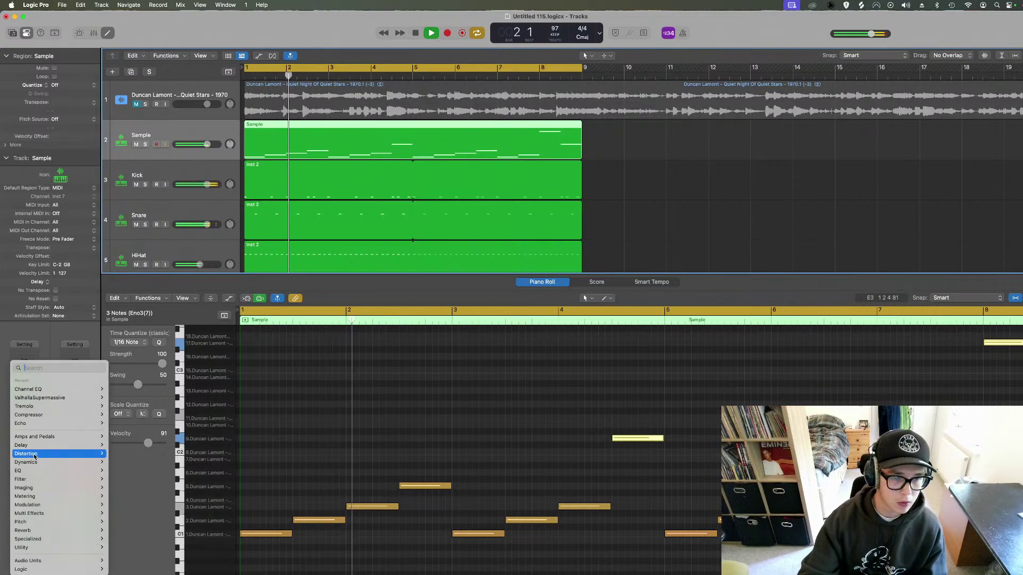
pyautogui.press('Escape')
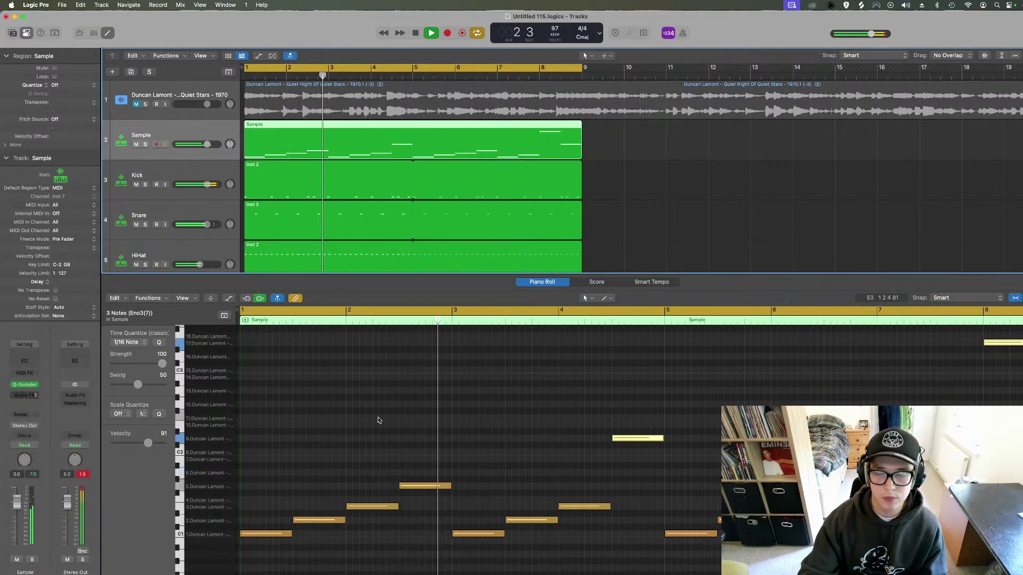
pyautogui.click(656, 333)
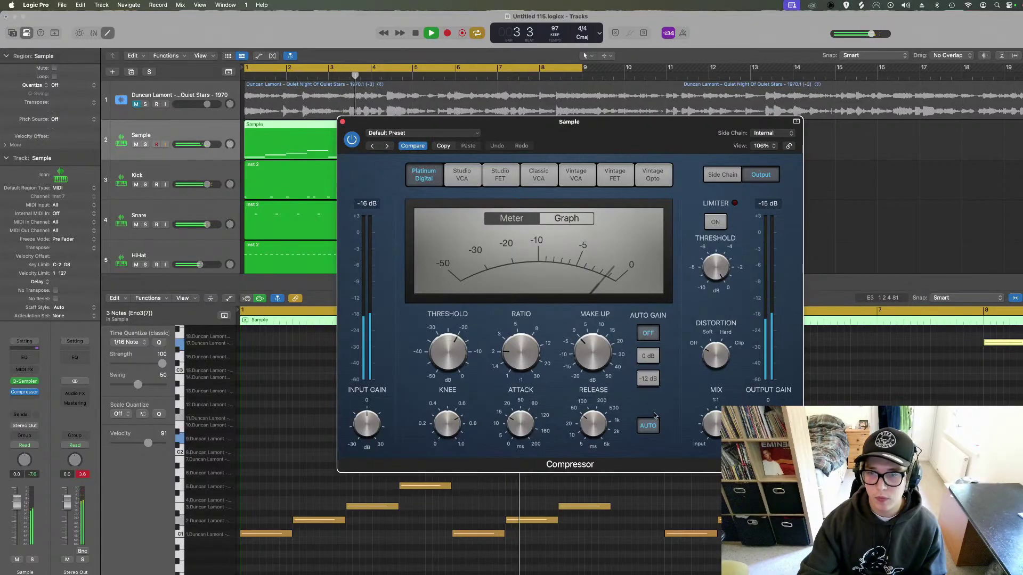
pyautogui.moveTo(446, 345); pyautogui.dragTo(449, 358)
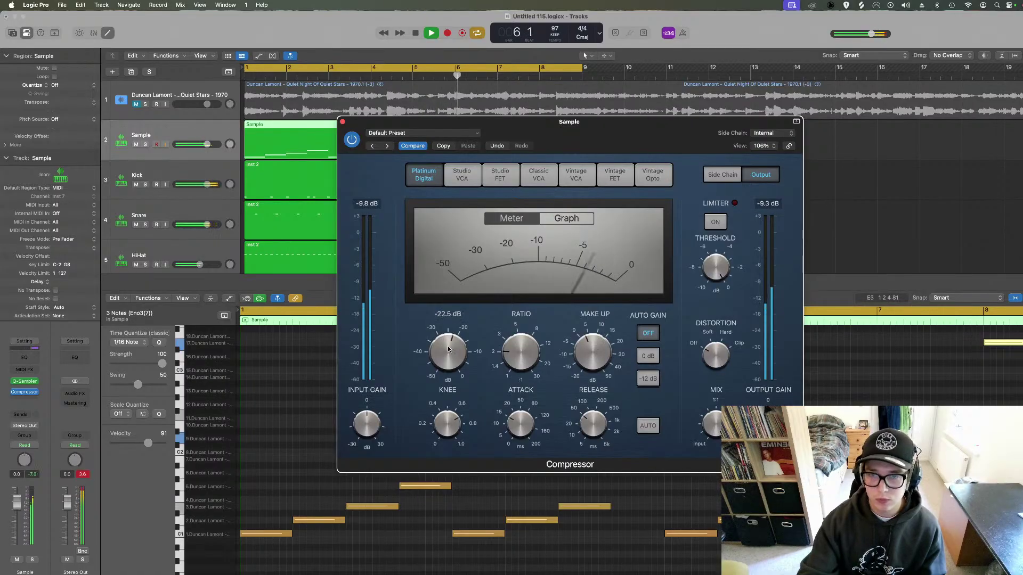
pyautogui.click(343, 123)
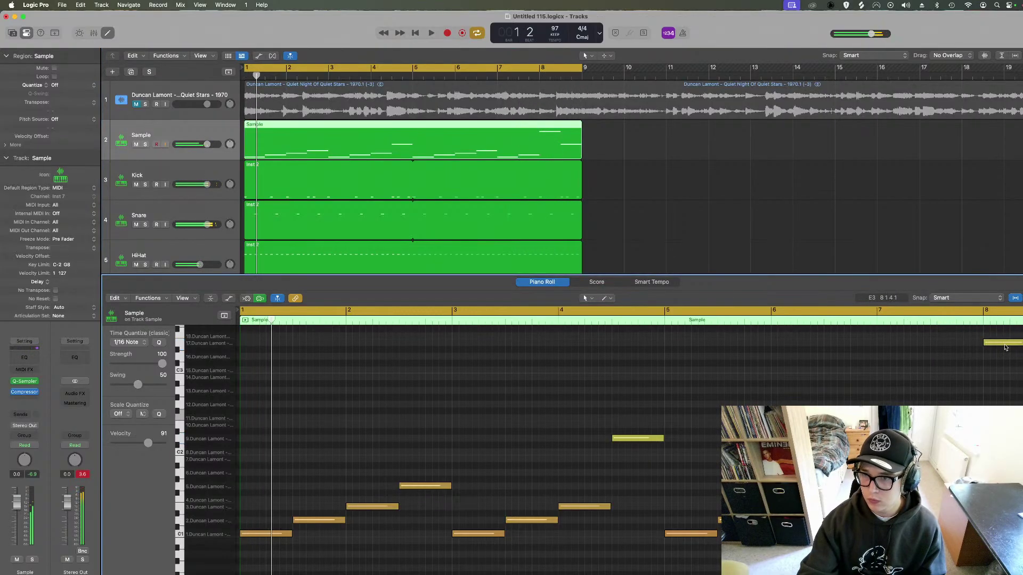
# Raise the sample note at the start of bar 8 to F3 and play from just before bar 8.
pyautogui.press('space')
pyautogui.moveTo(1004, 343); pyautogui.dragTo(1003, 341)
pyautogui.click(972, 322)
pyautogui.press('space')
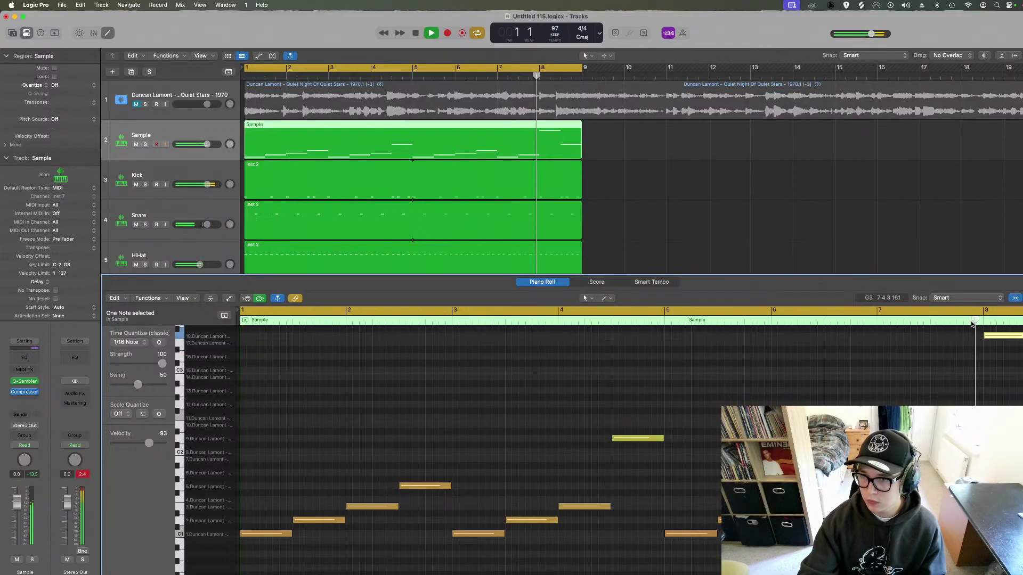
# Close the piano roll and solo the Sample track.
pyautogui.scroll(3, 989, 336)
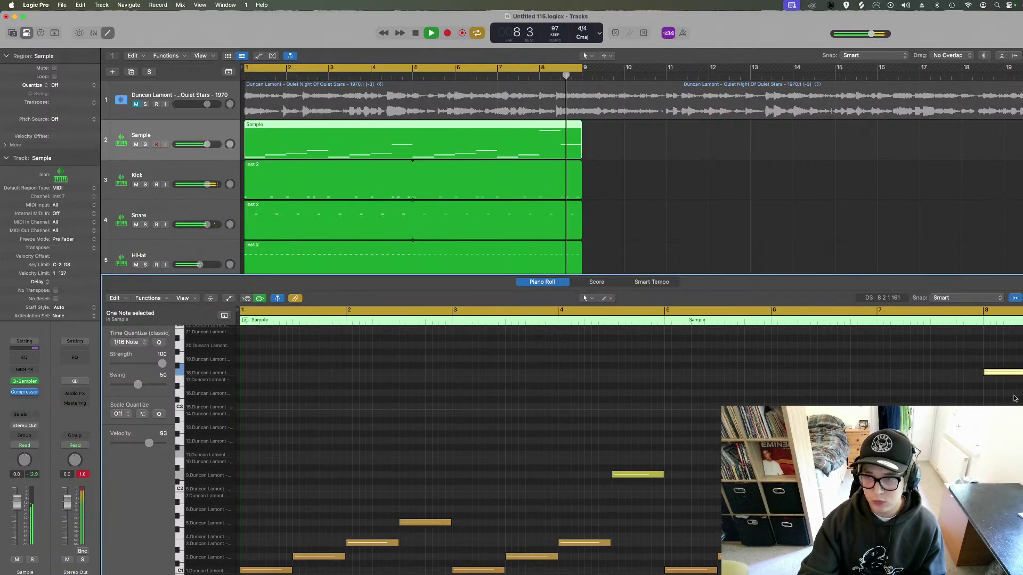
pyautogui.hscroll(-2, 849, 330)
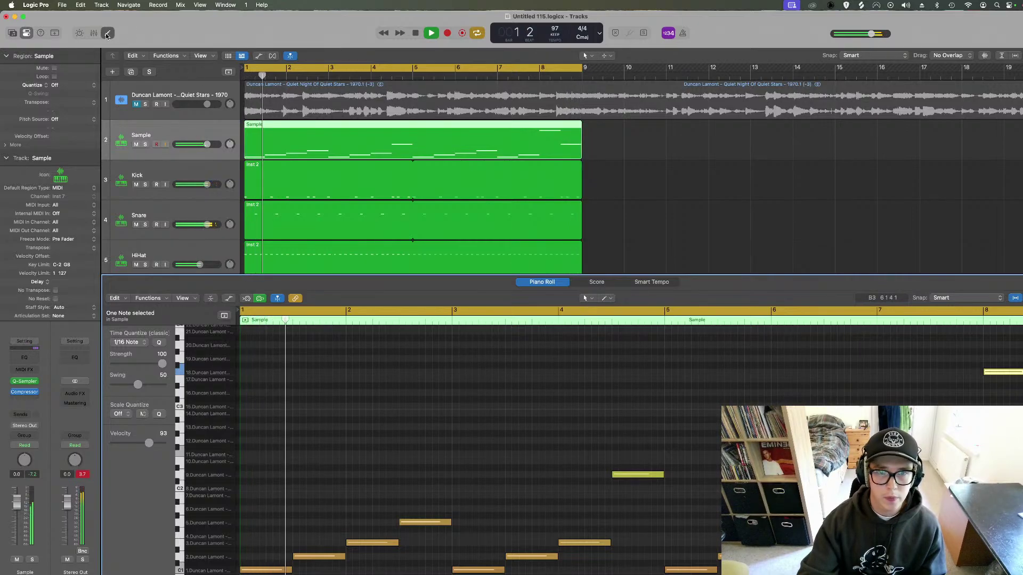
pyautogui.press('p')
pyautogui.click(145, 144)
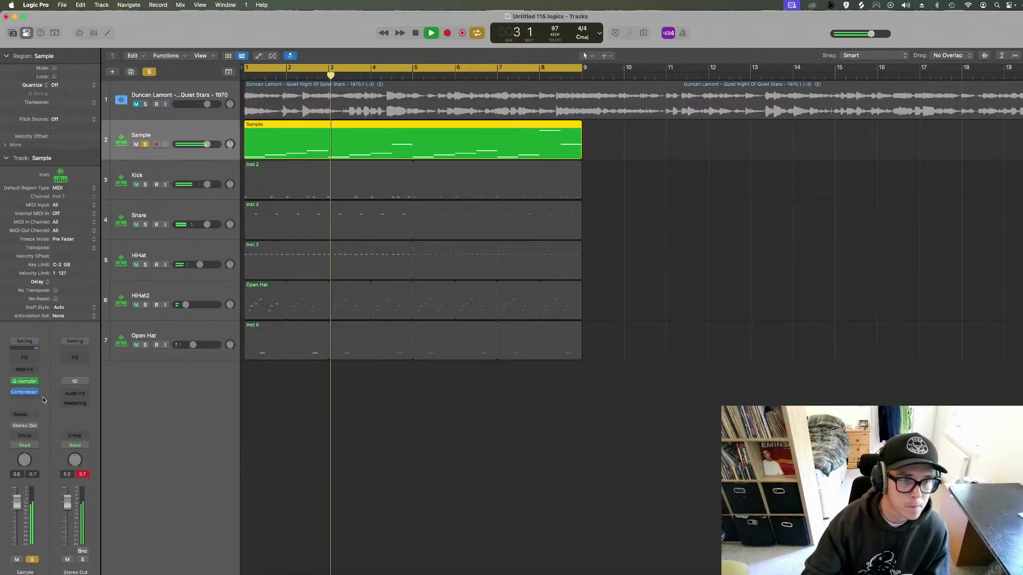
# Insert the ValhallaSupermassive audio unit after the compressor on the Sample channel strip.
pyautogui.click(22, 402)
pyautogui.moveTo(27, 560)
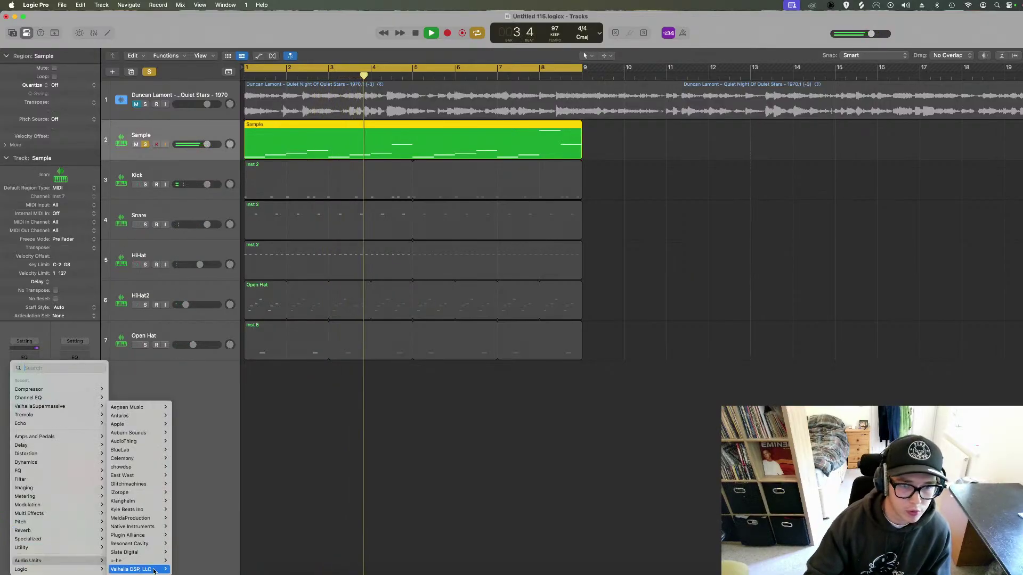
pyautogui.moveTo(130, 570)
pyautogui.moveTo(219, 570)
pyautogui.click(258, 561)
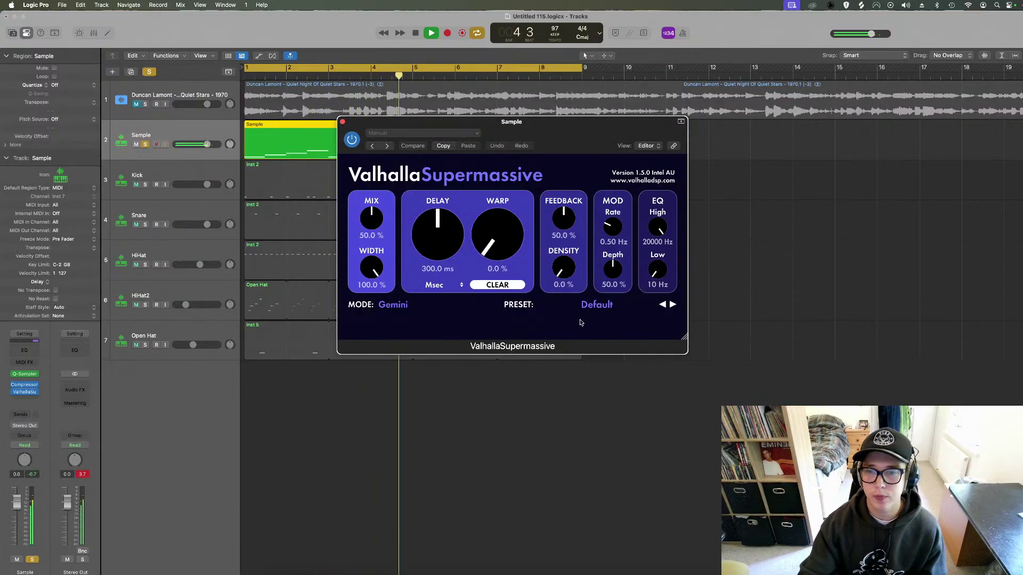
# Load the 80s Space Verb preset from the large reverbs in ValhallaSupermassive.
pyautogui.click(582, 305)
pyautogui.moveTo(564, 409)
pyautogui.moveTo(656, 409)
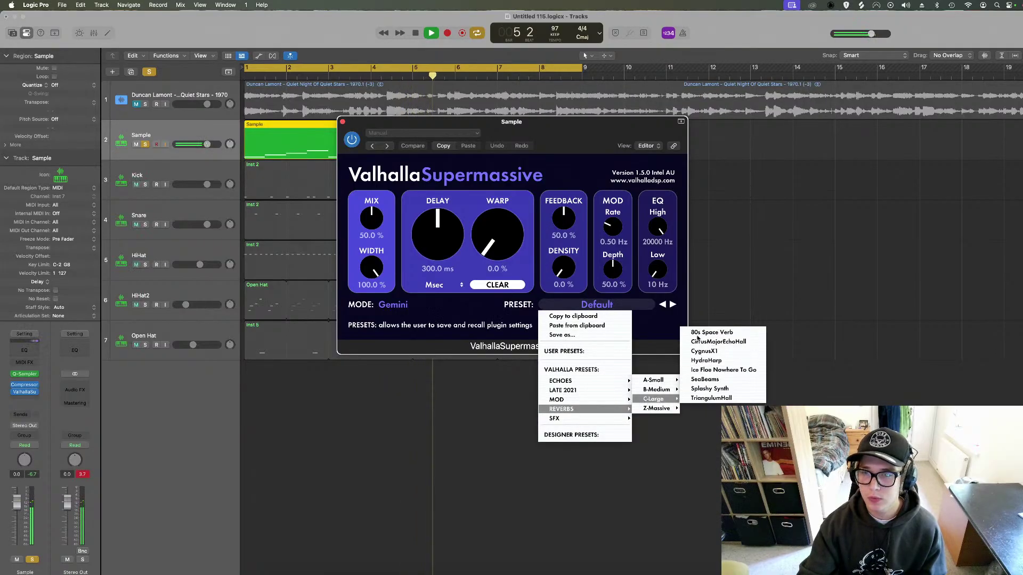
pyautogui.click(703, 334)
# Set the reverb's low EQ to 340 Hz, high EQ to 4950 Hz and mix to 12.5%, then close the plugin and unsolo the track.
pyautogui.moveTo(664, 283); pyautogui.dragTo(663, 269)
pyautogui.moveTo(654, 227); pyautogui.dragTo(656, 228)
pyautogui.moveTo(371, 219); pyautogui.dragTo(373, 255)
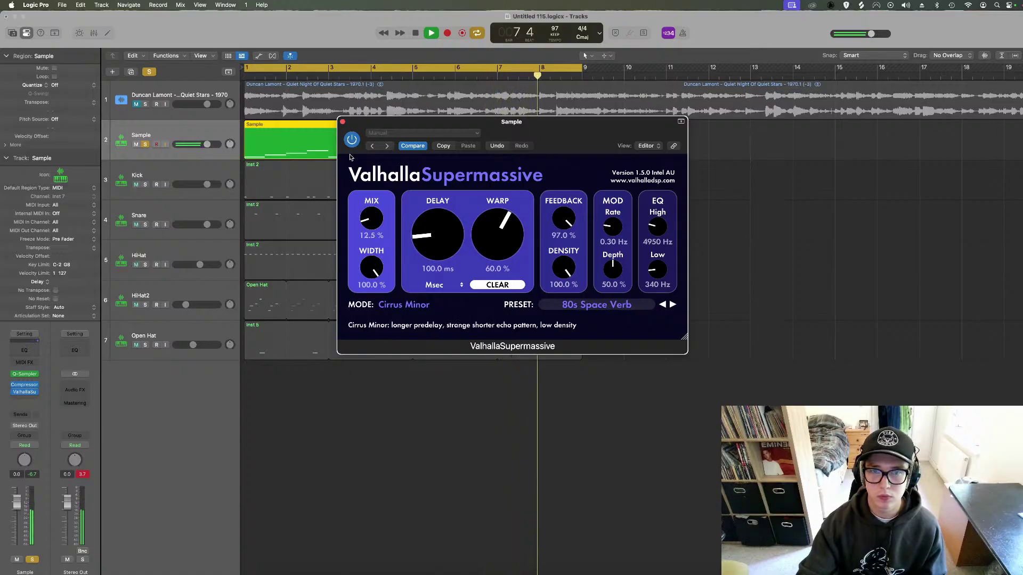
pyautogui.click(342, 122)
pyautogui.press('s')
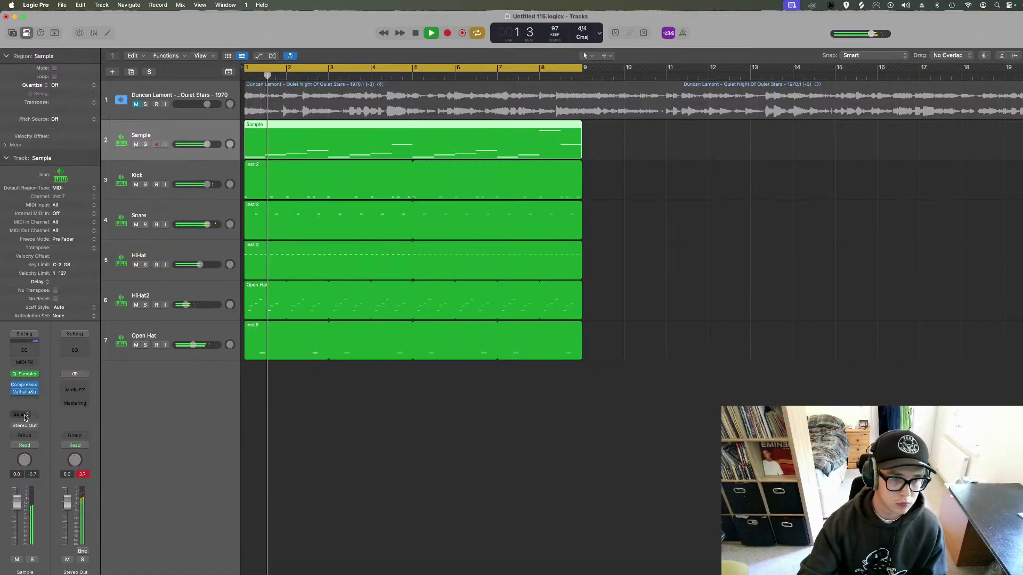
# Add a Bus 1 send on the Sample track and insert an Echo on the bus's aux channel.
pyautogui.click(21, 415)
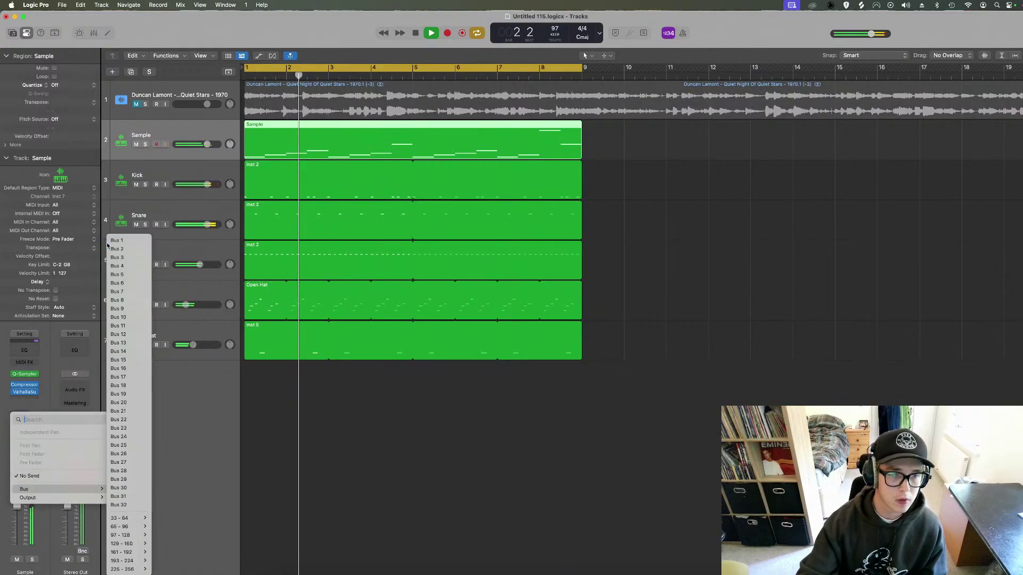
pyautogui.click(125, 240)
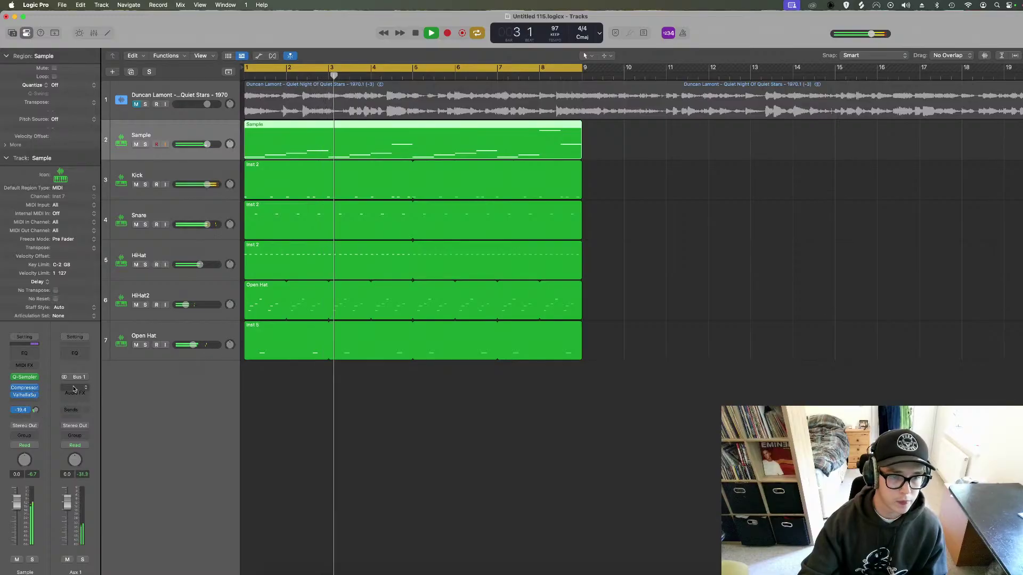
pyautogui.click(24, 402)
pyautogui.moveTo(72, 445)
pyautogui.moveTo(170, 453)
pyautogui.click(221, 454)
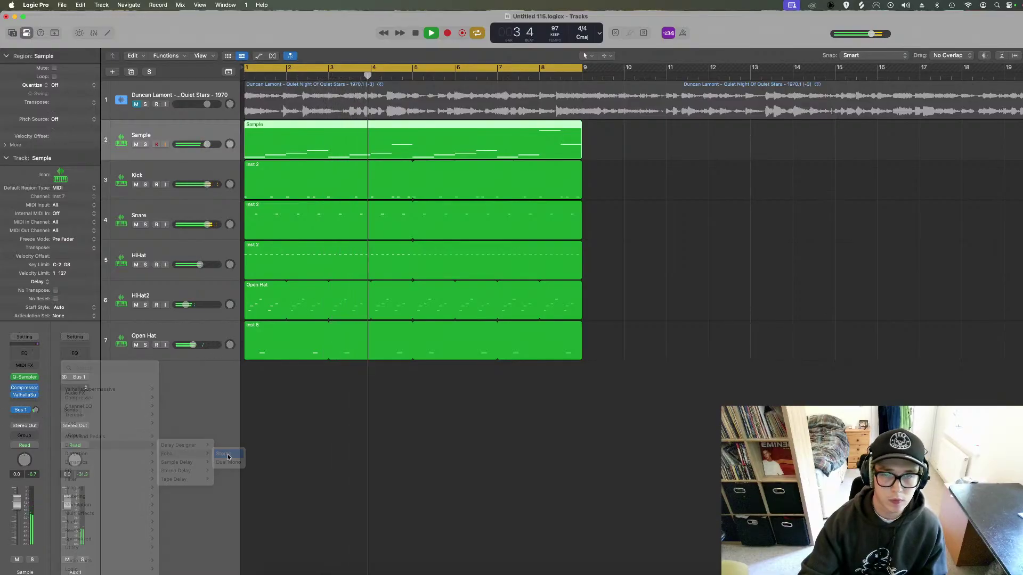
# Adjust the Sample track's Bus 1 send level with the track soloed, then unsolo it and close the Echo window.
pyautogui.click(146, 145)
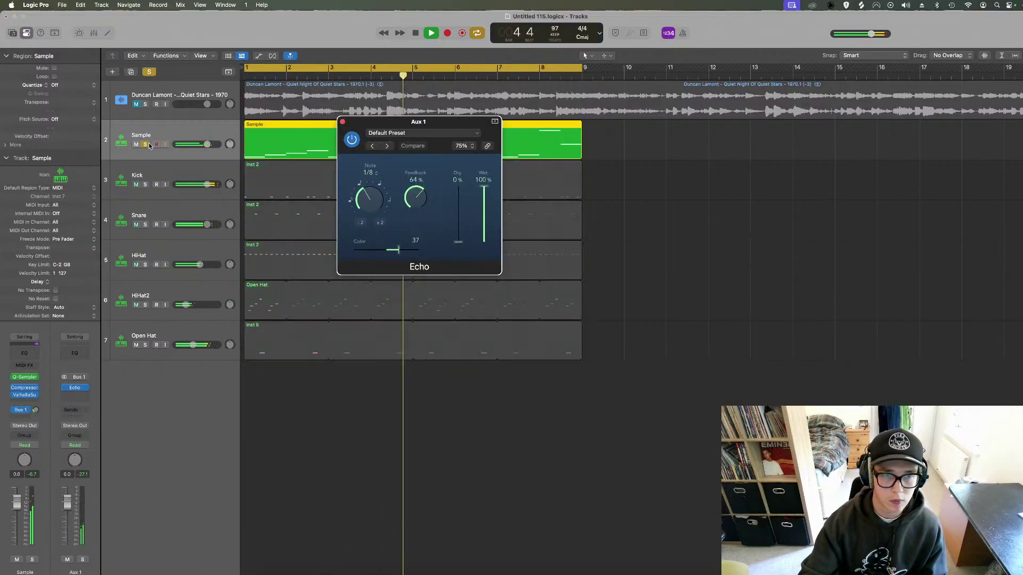
pyautogui.moveTo(37, 415)
pyautogui.mouseDown()
pyautogui.moveTo(36, 393)
pyautogui.moveTo(33, 413)
pyautogui.mouseUp()
pyautogui.press('space')
pyautogui.click(145, 144)
pyautogui.press('space')
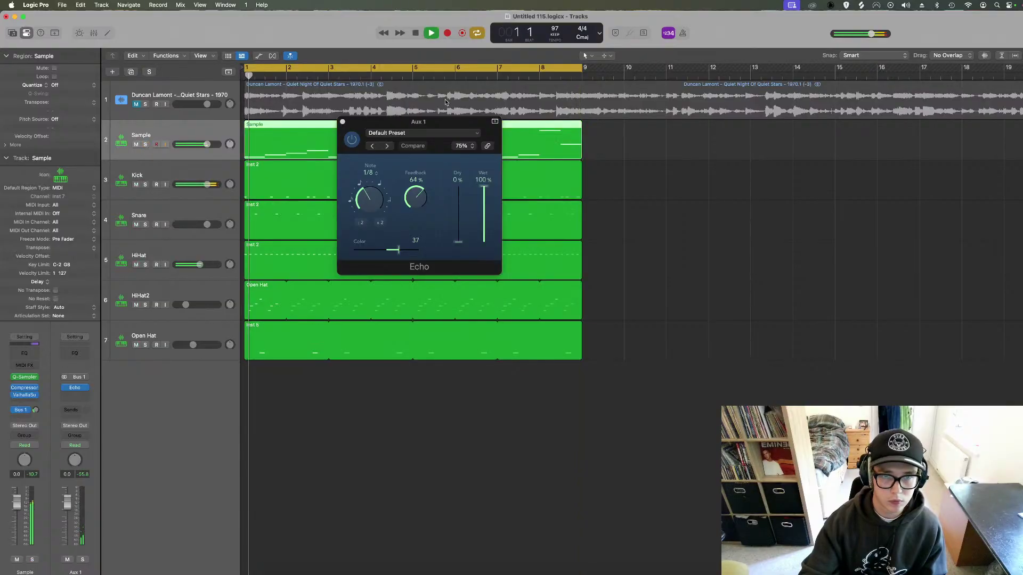
pyautogui.click(343, 122)
pyautogui.click(681, 218)
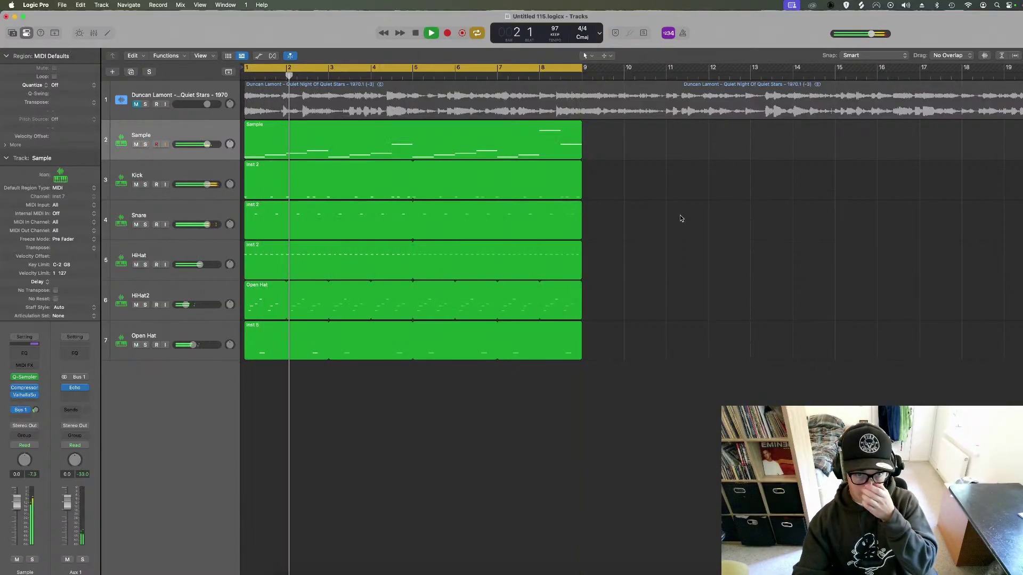
pyautogui.click(510, 573)
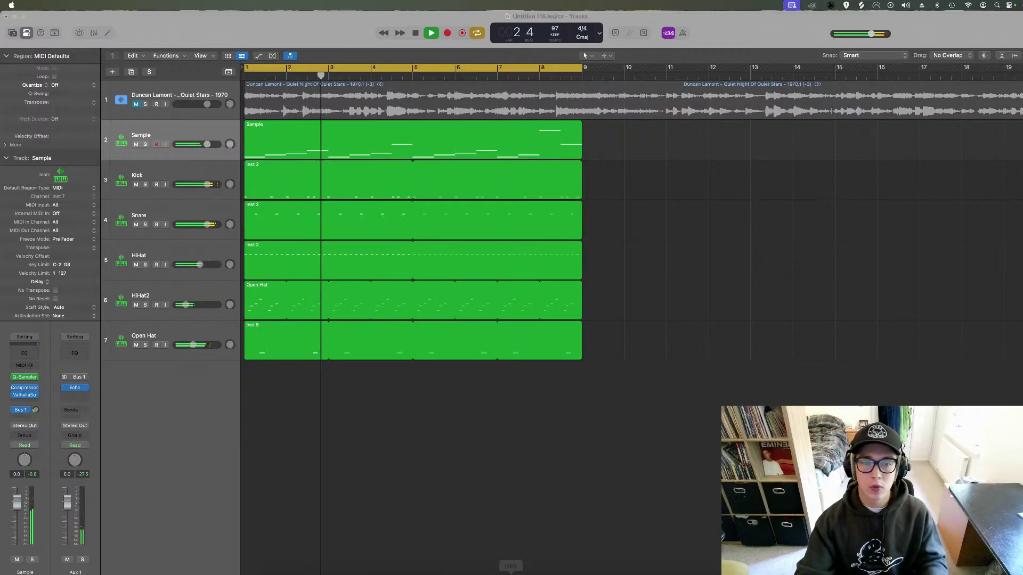
pyautogui.click(669, 315)
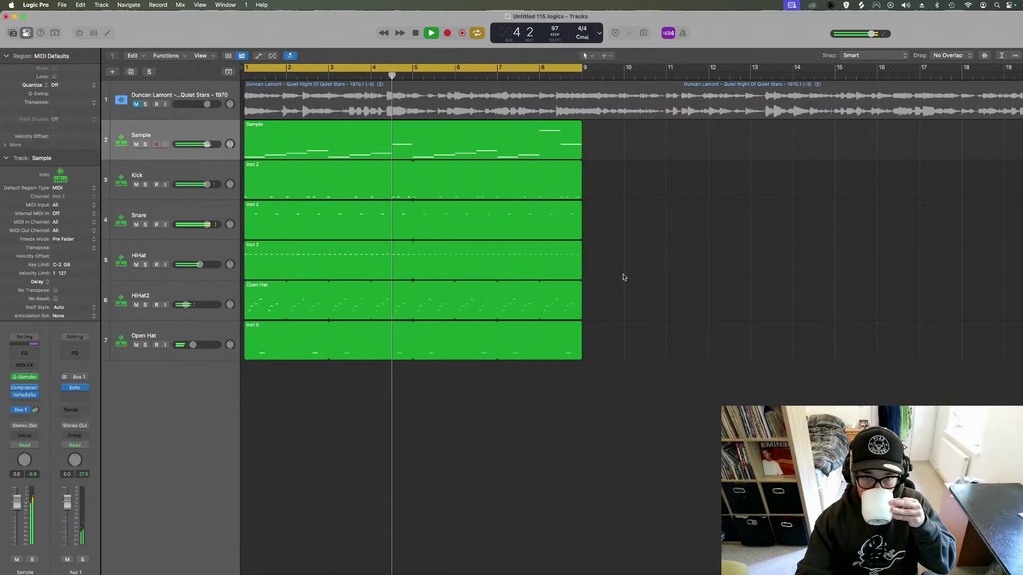
# Solo the Sample track and add a Channel EQ to it.
pyautogui.click(165, 151)
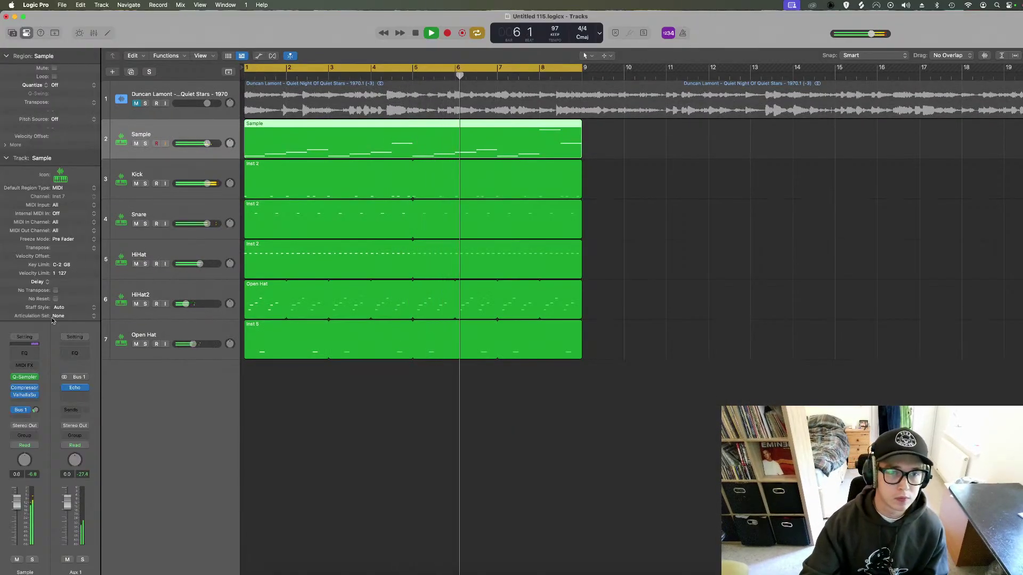
pyautogui.click(145, 143)
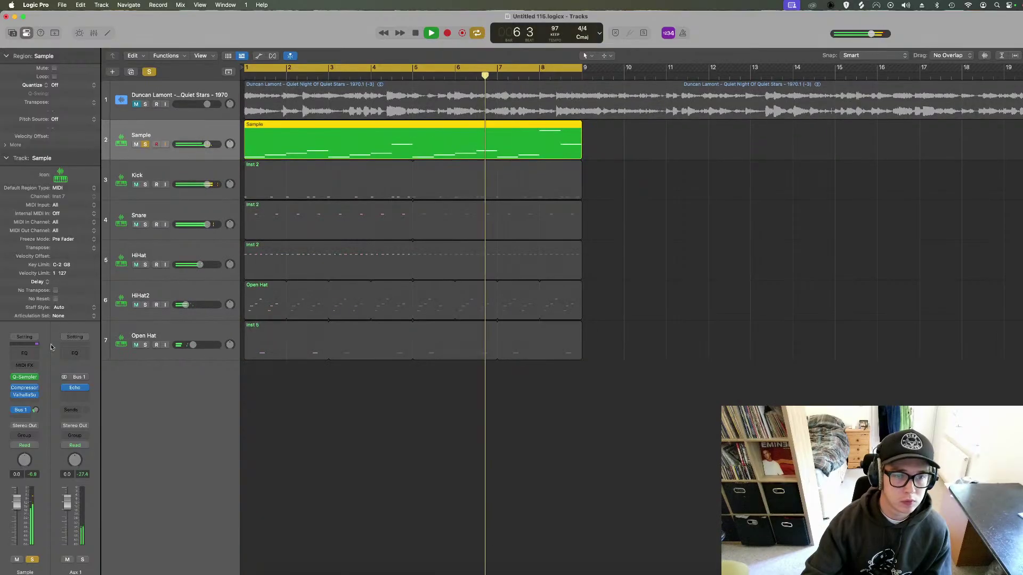
pyautogui.click(24, 353)
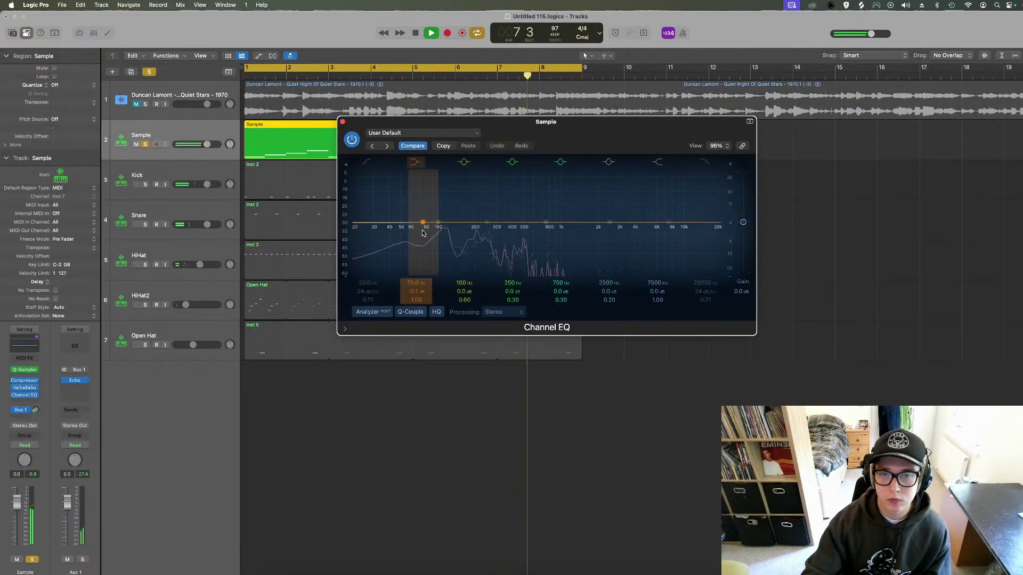
pyautogui.click(343, 122)
# Bounce the Sample region in place to a new track and leave only the bounced track soloed.
pyautogui.press('space')
pyautogui.rightClick(336, 156)
pyautogui.click(344, 159)
pyautogui.press('Return')
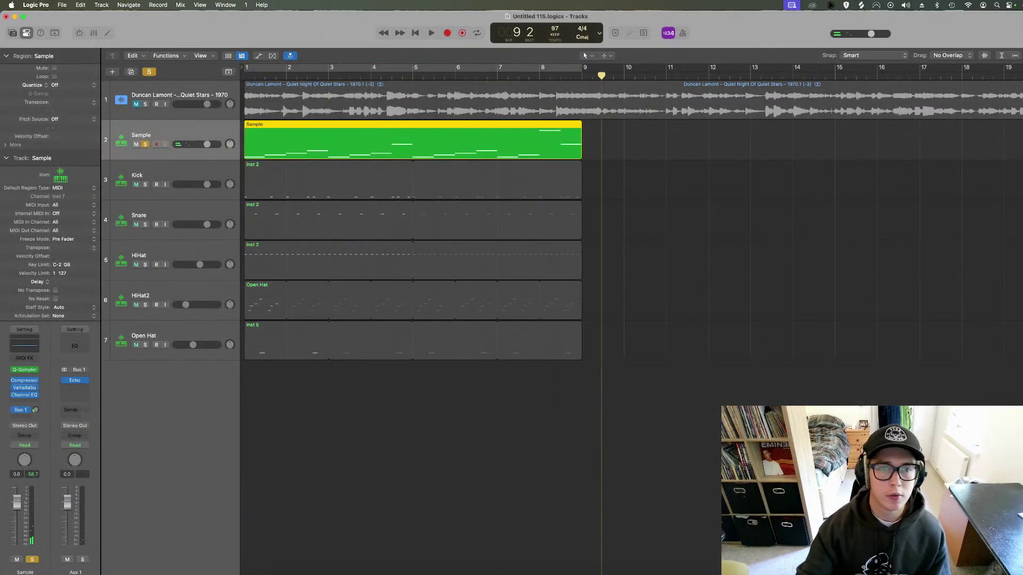
pyautogui.click(147, 184)
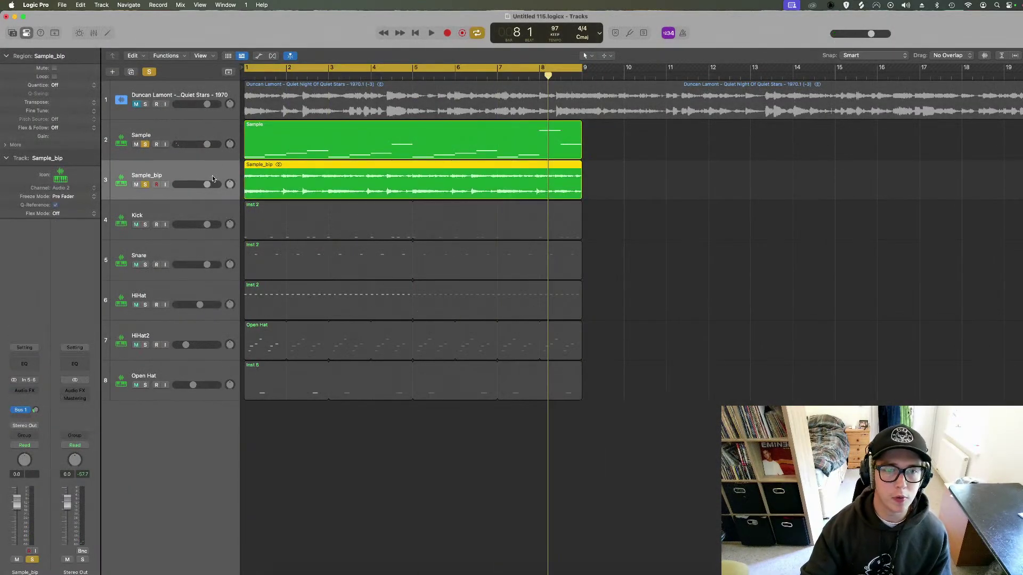
pyautogui.click(149, 144)
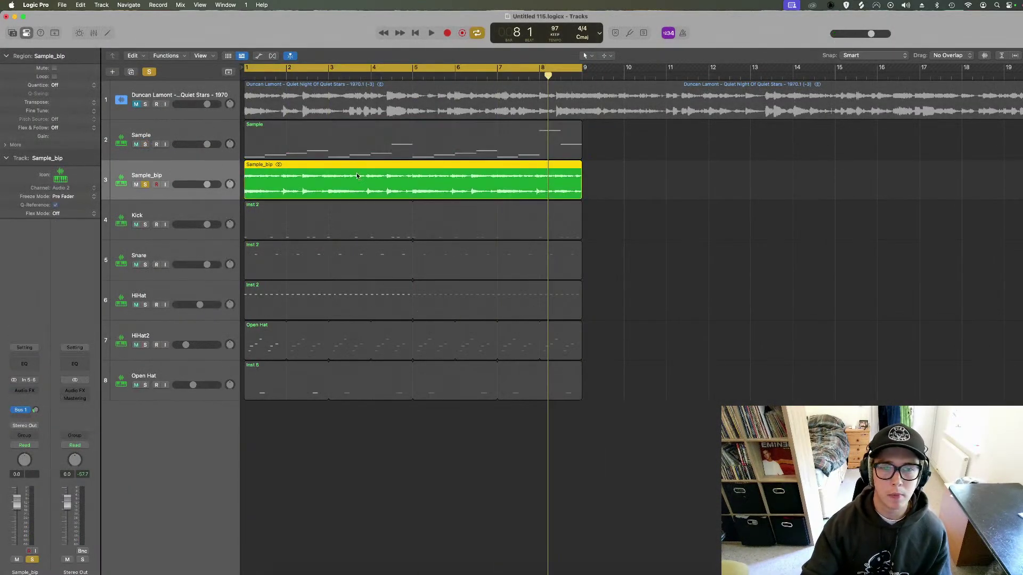
# Add a Channel EQ to the bounced track with a high cut rolling off from just above 200 Hz.
pyautogui.click(25, 365)
pyautogui.moveTo(708, 232); pyautogui.dragTo(485, 235)
pyautogui.press('space')
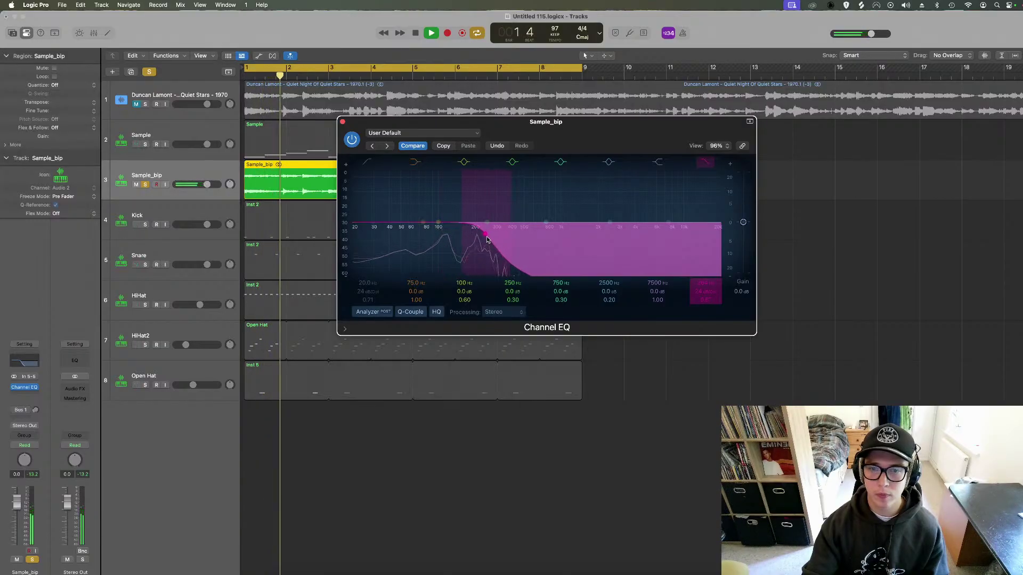
pyautogui.click(343, 122)
# Bounce the filtered region in place again and delete the first bounce together with its track.
pyautogui.press('space')
pyautogui.rightClick(293, 183)
pyautogui.click(306, 188)
pyautogui.press('Return')
pyautogui.press('BackSpace')
pyautogui.press('super+BackSpace')
# Open the new bounce in the audio track editor and enable Flex in Flex Pitch mode.
pyautogui.doubleClick(299, 188)
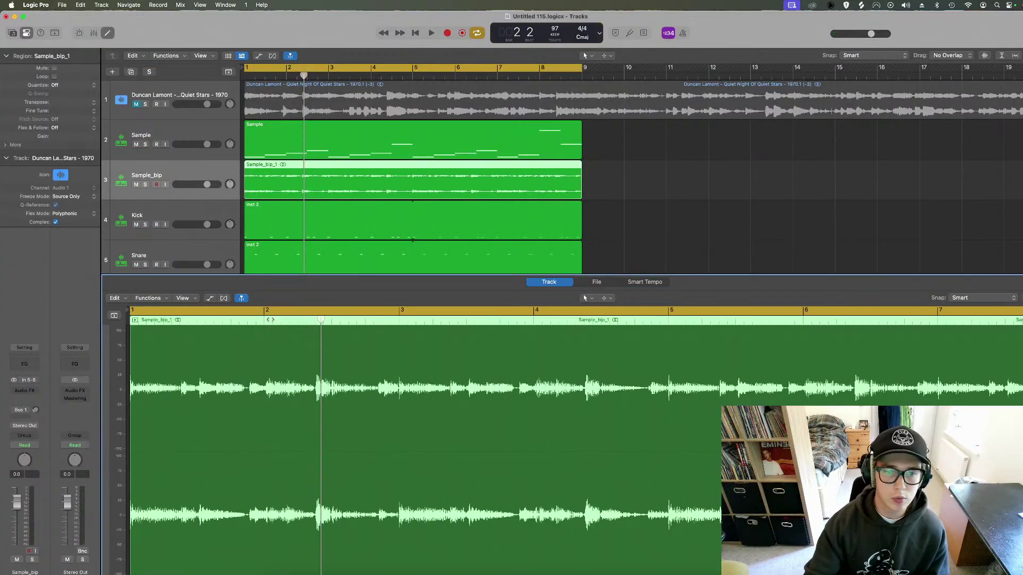
pyautogui.click(223, 298)
pyautogui.click(571, 211)
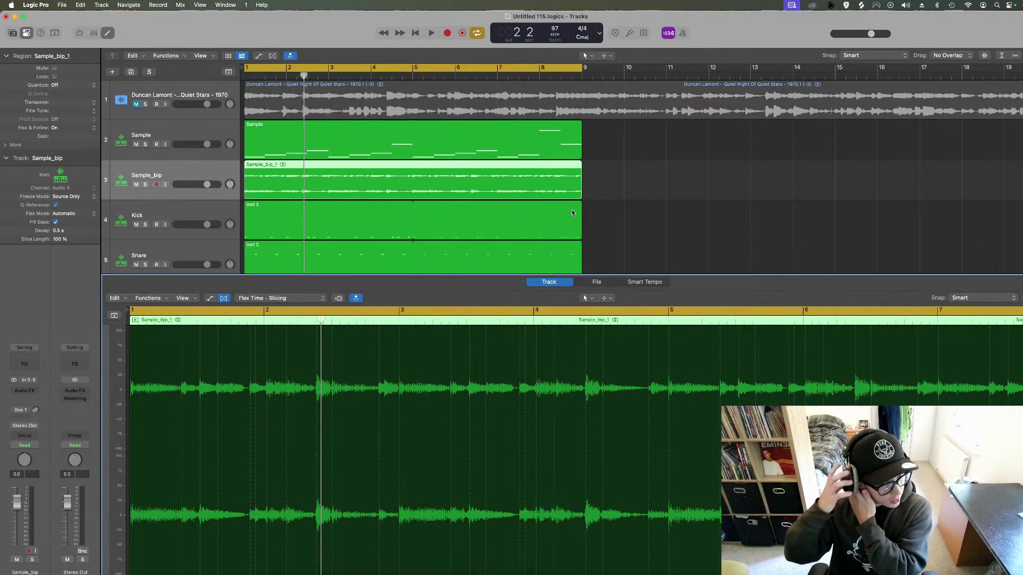
pyautogui.click(254, 298)
pyautogui.click(252, 268)
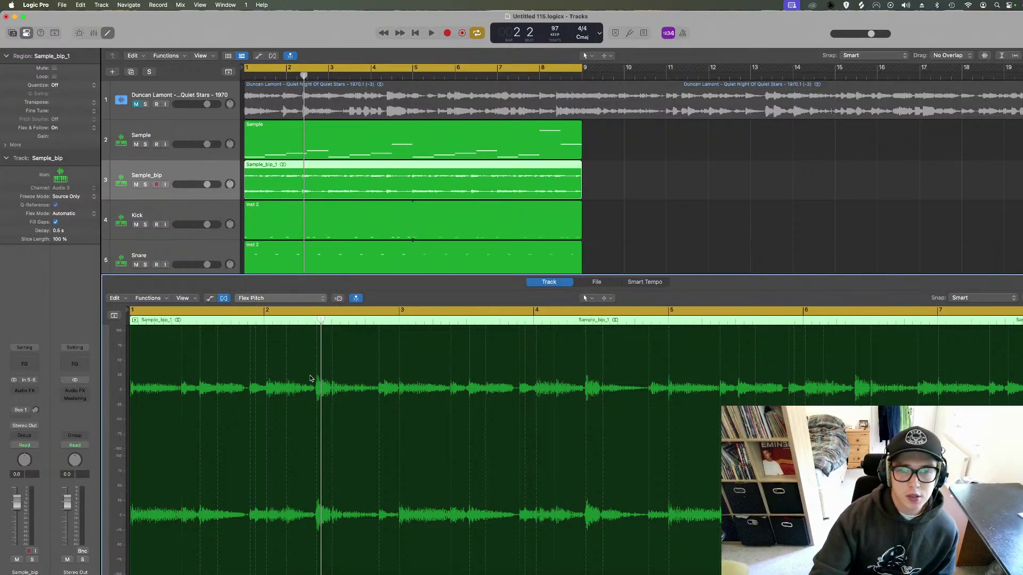
# Create a MIDI track from the Flex Pitch data and delete the bounced audio track.
pyautogui.click(114, 298)
pyautogui.click(170, 502)
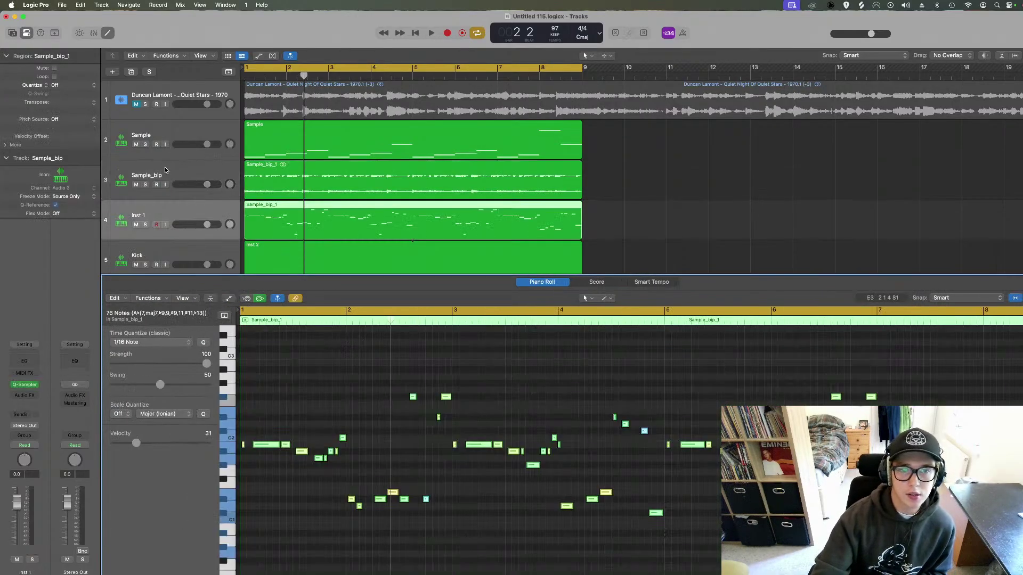
pyautogui.click(166, 174)
pyautogui.press('BackSpace')
pyautogui.press('super+BackSpace')
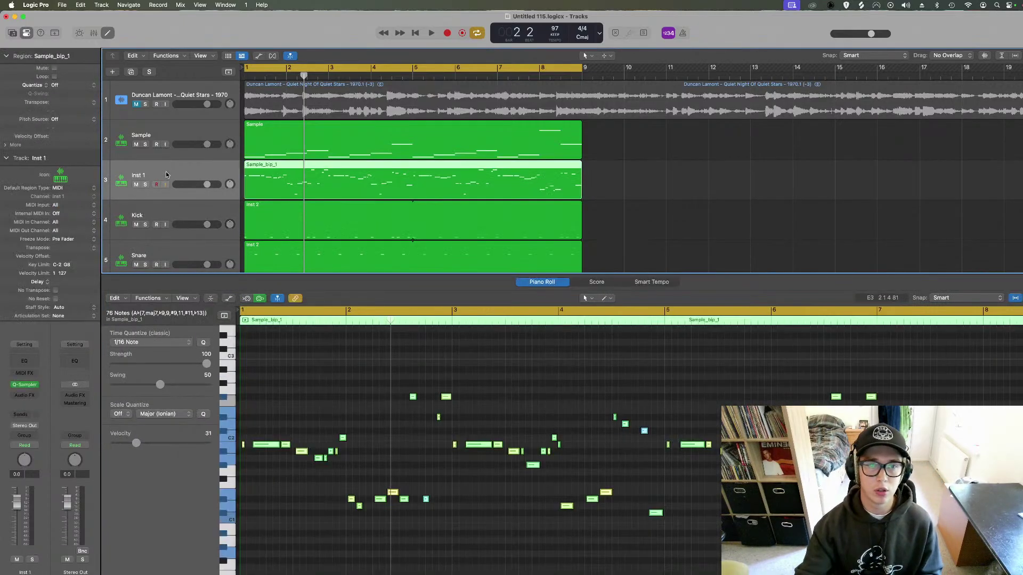
# Solo the new MIDI instrument track and play back its converted notes.
pyautogui.click(145, 184)
pyautogui.press('space')
pyautogui.click(396, 451)
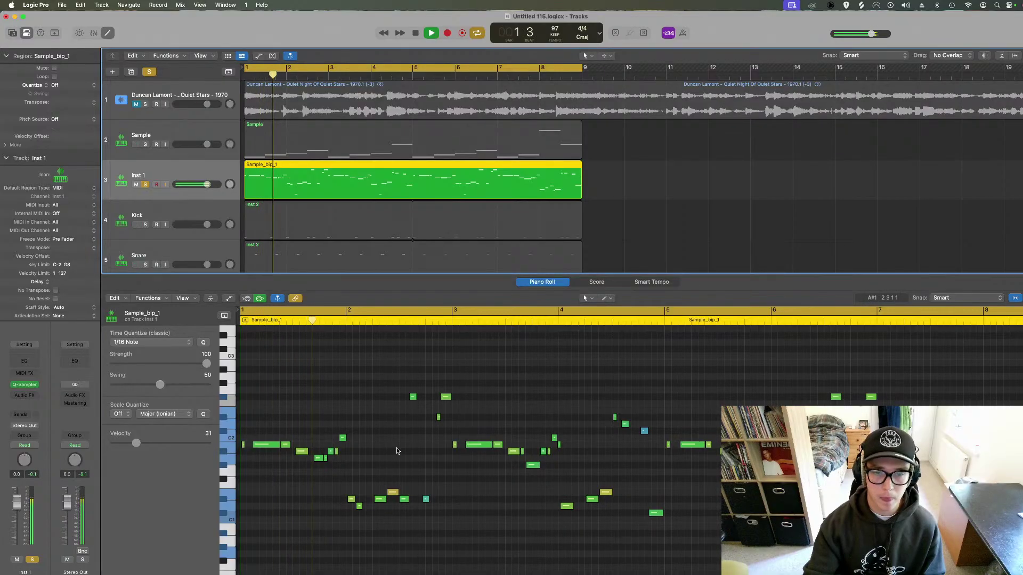
pyautogui.scroll(-3, 476, 474)
pyautogui.scroll(-1, 476, 474)
pyautogui.press('space')
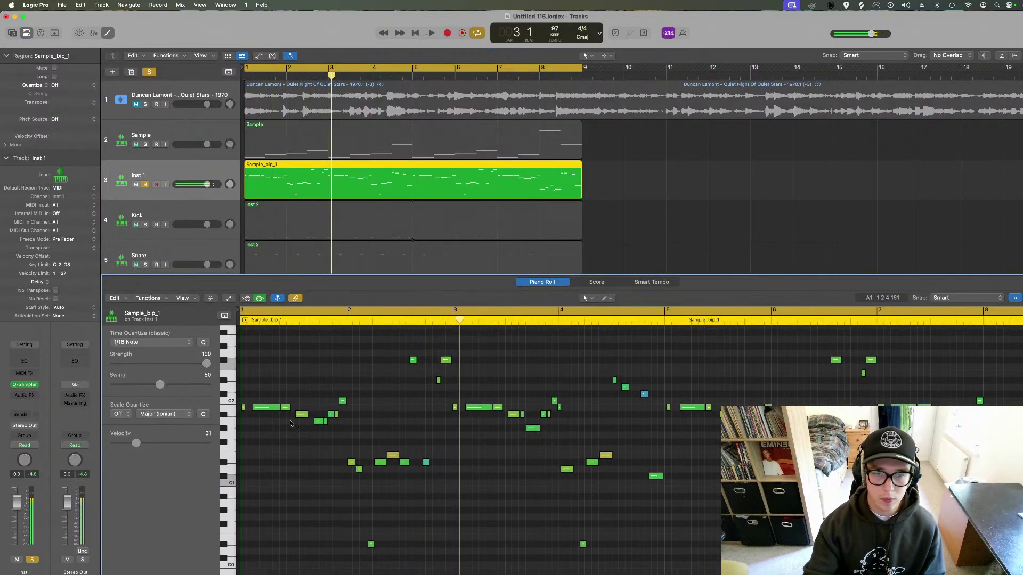
# Audition the notes on the opening note's pitch and the first note of bar 2 in the piano roll.
pyautogui.click(234, 413)
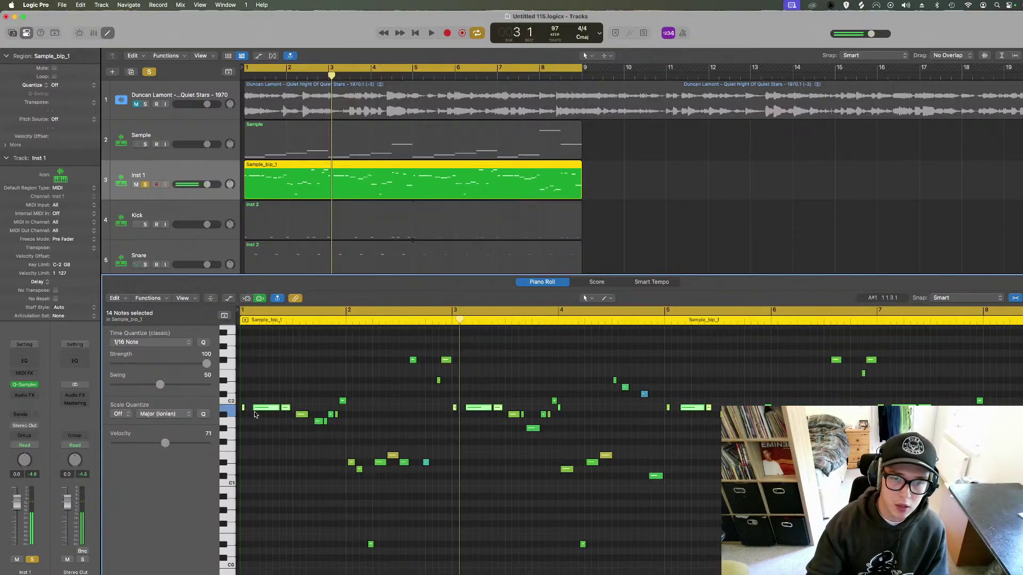
pyautogui.click(350, 463)
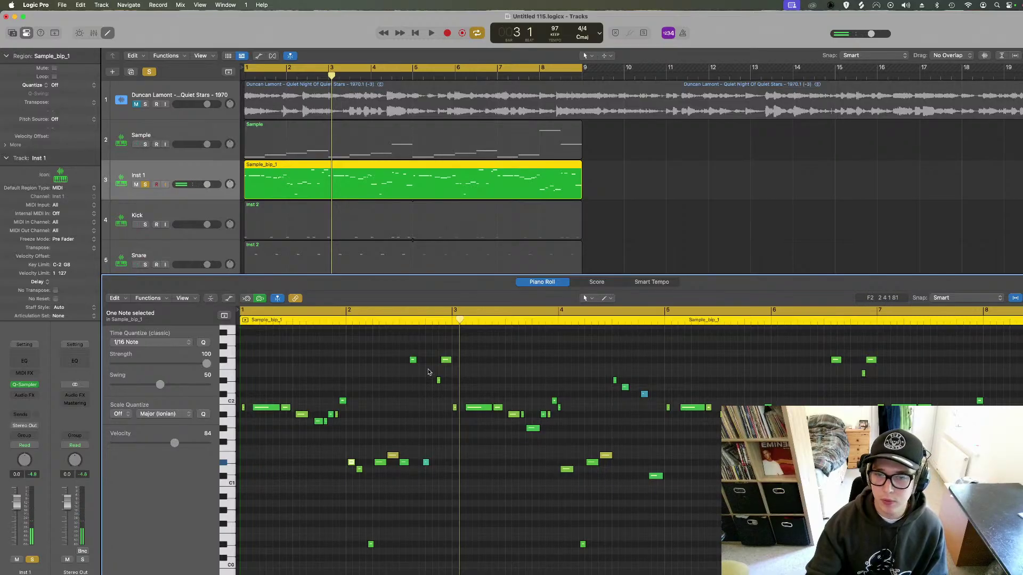
pyautogui.moveTo(612, 177); pyautogui.dragTo(538, 184)
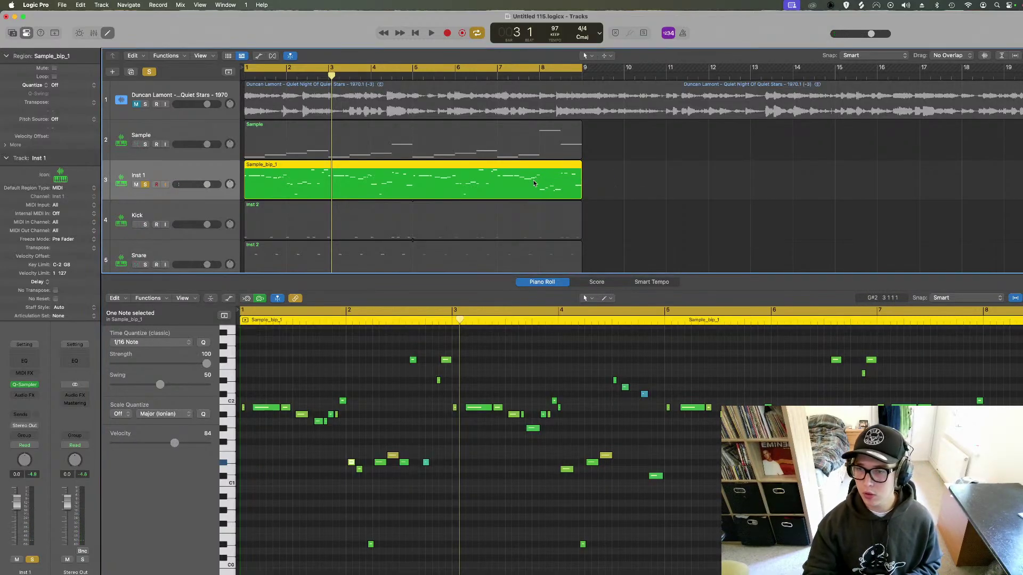
# Delete the surplus converted notes in bars 1 and 2, keeping each bar's first note and one high note in bar 2.
pyautogui.moveTo(265, 386); pyautogui.dragTo(458, 559)
pyautogui.press('Delete')
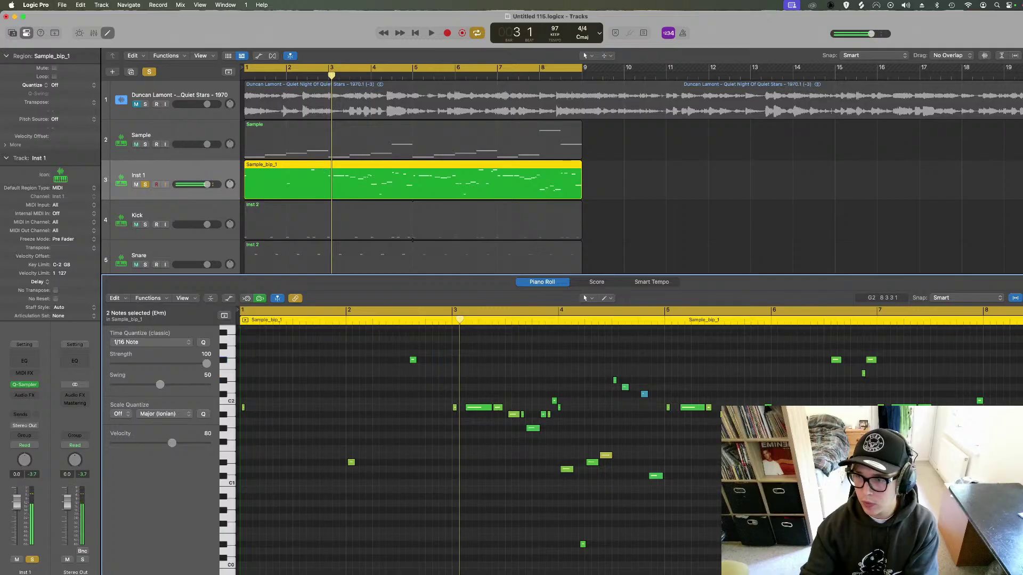
# Give all converted notes the same length of 0 0 1 0 with the Fixed Note Length MIDI transform.
pyautogui.moveTo(1014, 341); pyautogui.dragTo(152, 561)
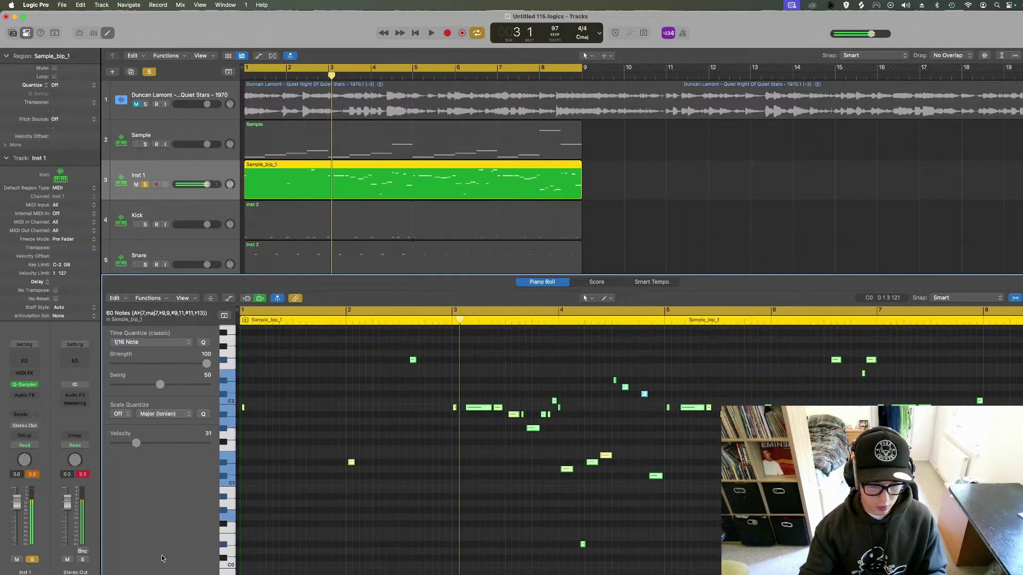
pyautogui.click(149, 298)
pyautogui.moveTo(154, 391)
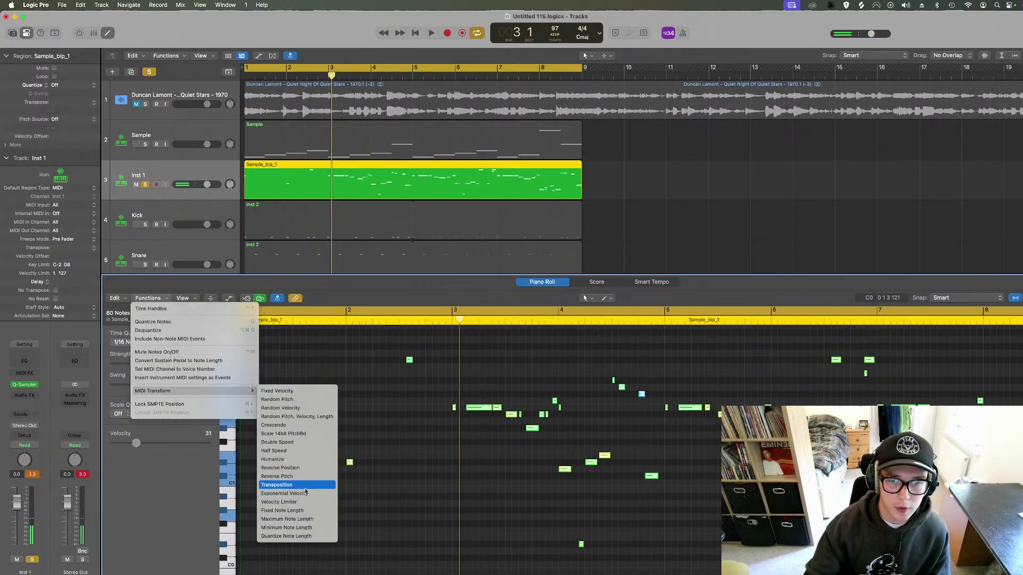
pyautogui.click(290, 507)
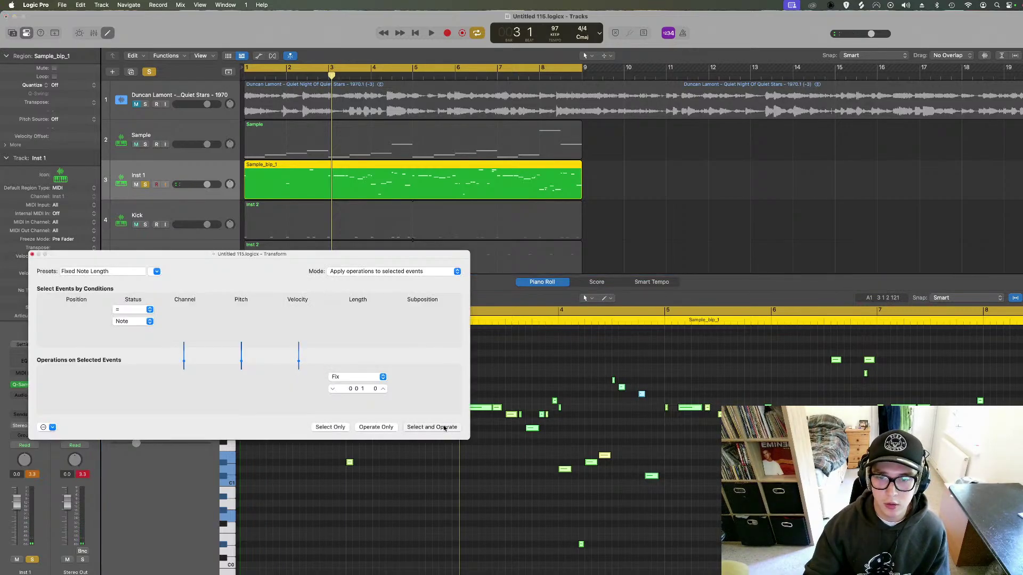
pyautogui.click(432, 427)
pyautogui.click(32, 255)
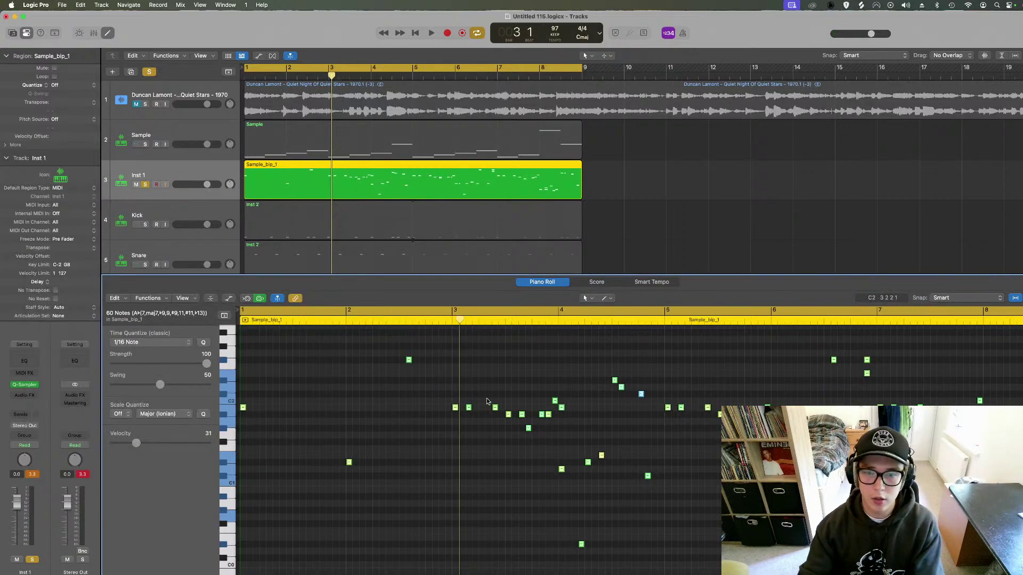
# Delete the surplus converted notes in bars 3 and 4, keeping each bar's first note and one higher note in bar 4.
pyautogui.moveTo(471, 401); pyautogui.dragTo(555, 448)
pyautogui.click(562, 407)
pyautogui.moveTo(582, 448); pyautogui.dragTo(631, 557)
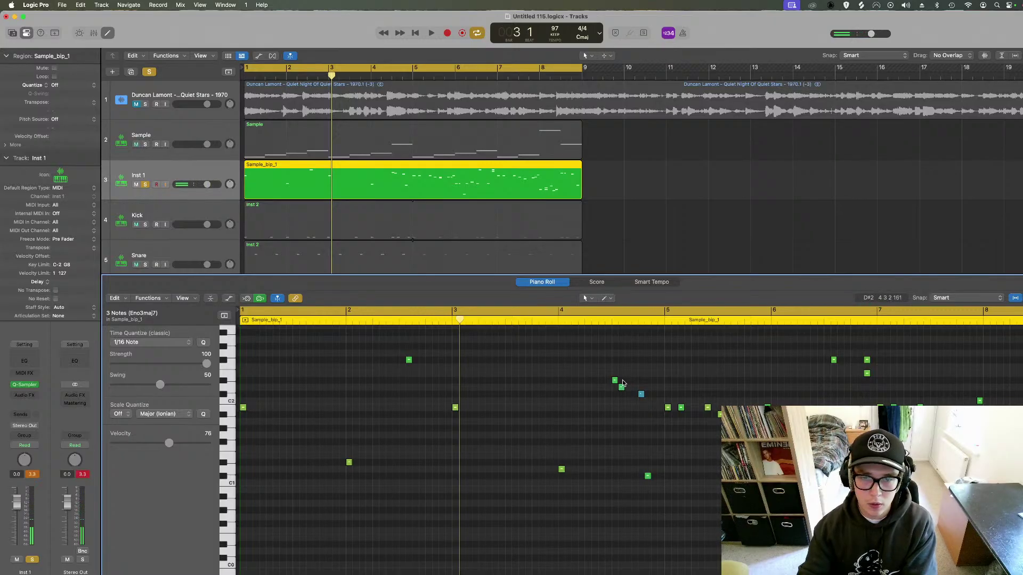
pyautogui.moveTo(639, 408); pyautogui.dragTo(656, 512)
# Thin out the converted notes in bars 5 to 8, deleting the surplus ones and keeping bar 5's first note.
pyautogui.moveTo(689, 405); pyautogui.dragTo(767, 459)
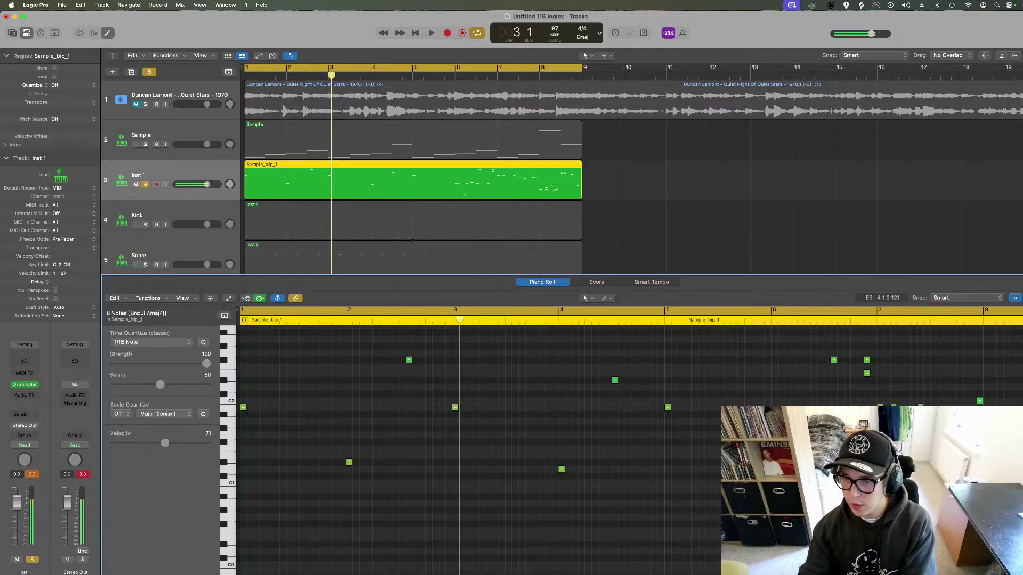
pyautogui.scroll(-1, 801, 503)
pyautogui.press('Delete')
pyautogui.scroll(4, 825, 368)
pyautogui.moveTo(857, 371); pyautogui.dragTo(872, 404)
pyautogui.scroll(1, 872, 405)
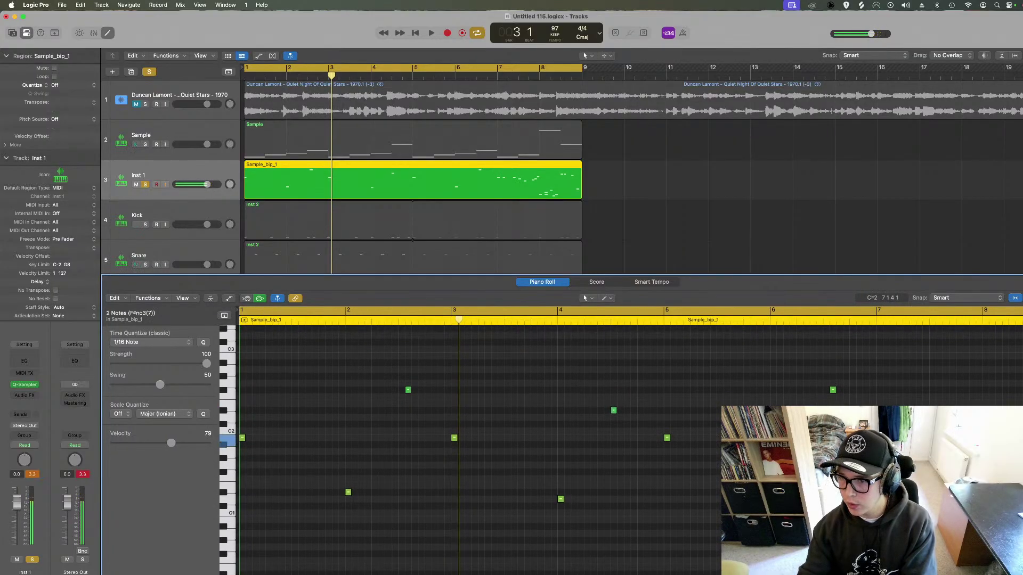
pyautogui.scroll(1, 480, 442)
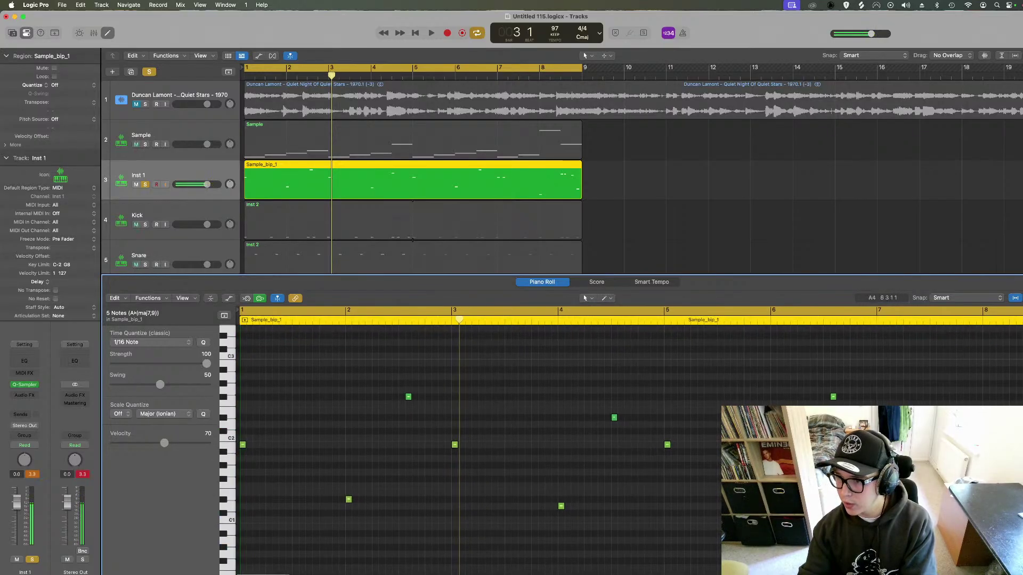
pyautogui.press('Delete')
pyautogui.scroll(-1, 629, 450)
pyautogui.scroll(-5, 479, 447)
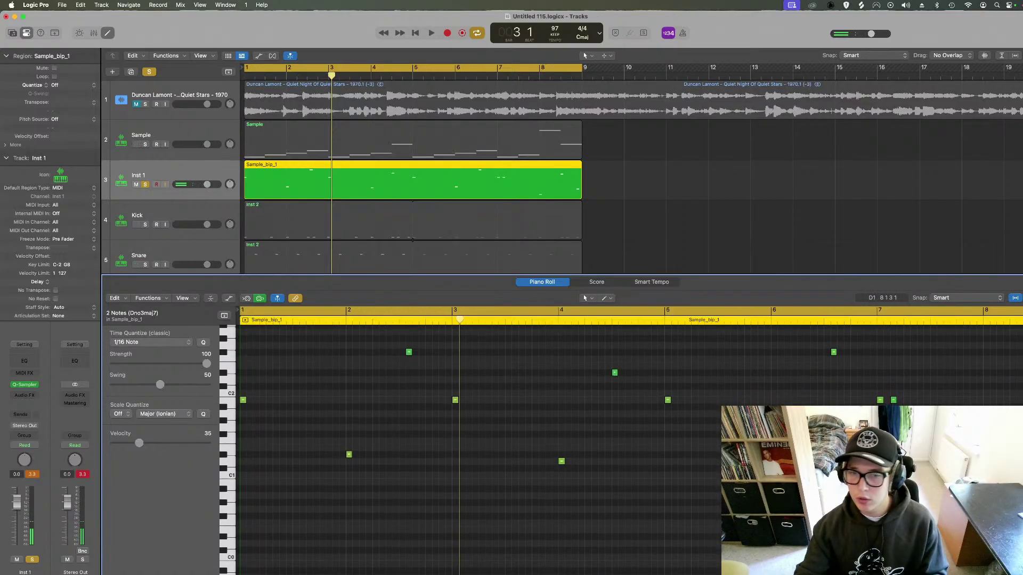
pyautogui.moveTo(986, 503); pyautogui.dragTo(979, 421)
# Solo the Sample track as well and play it from the start together with the converted bass notes.
pyautogui.press('Return')
pyautogui.press('space')
pyautogui.press('space')
pyautogui.click(145, 144)
pyautogui.press('space')
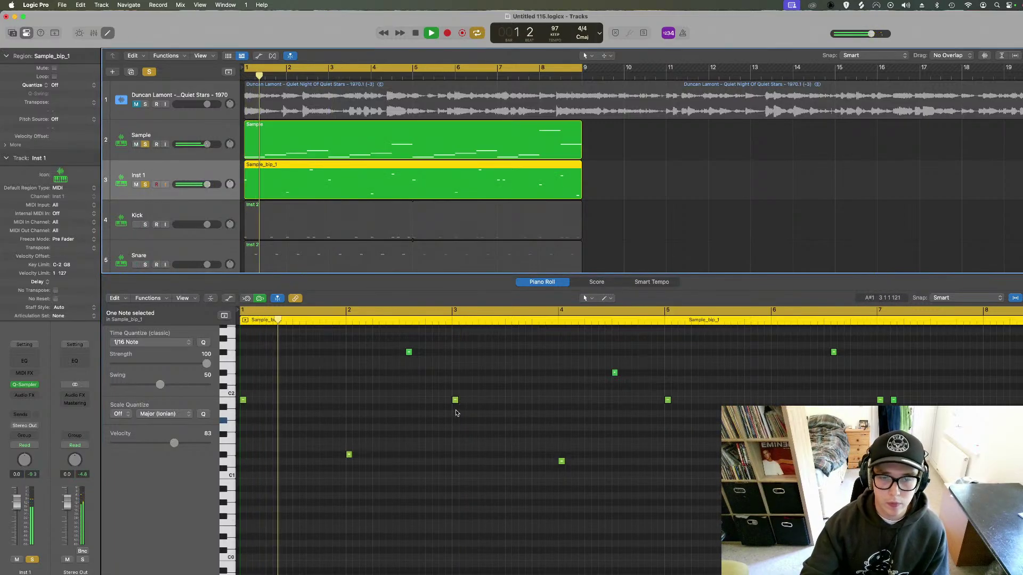
pyautogui.scroll(1, 455, 411)
pyautogui.moveTo(456, 411)
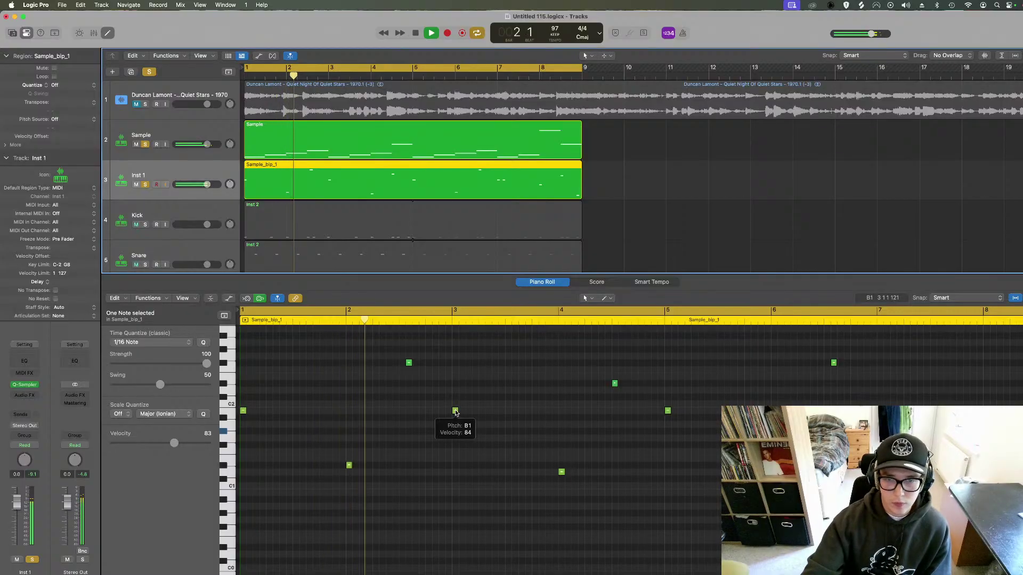
pyautogui.press('space')
# Lower the high notes in bars 2, 4 and 6 by an octave and play the bassline back with the sample.
pyautogui.moveTo(409, 365); pyautogui.dragTo(517, 387)
pyautogui.moveTo(989, 411); pyautogui.dragTo(973, 404)
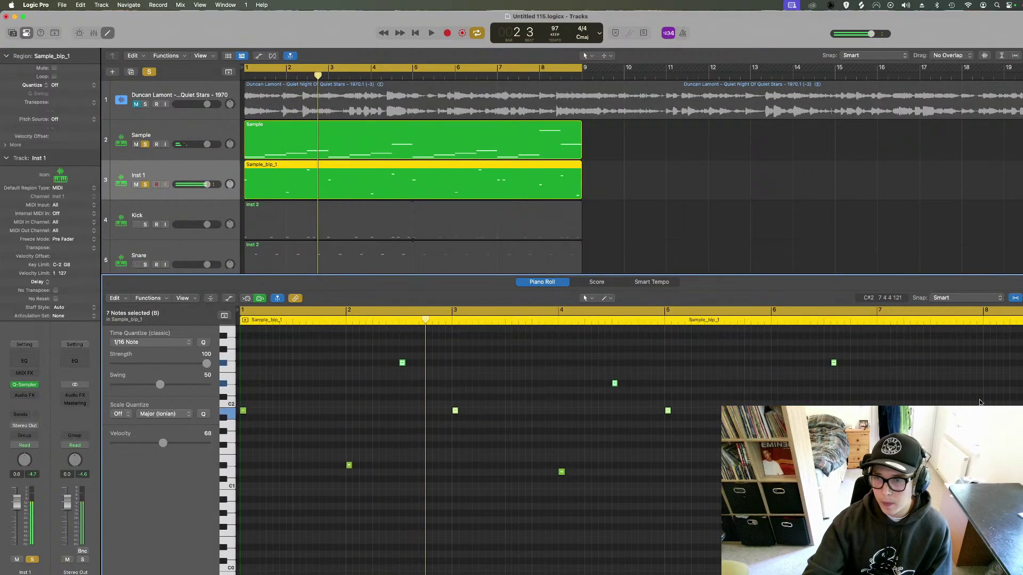
pyautogui.moveTo(938, 358); pyautogui.dragTo(405, 447)
pyautogui.press('space')
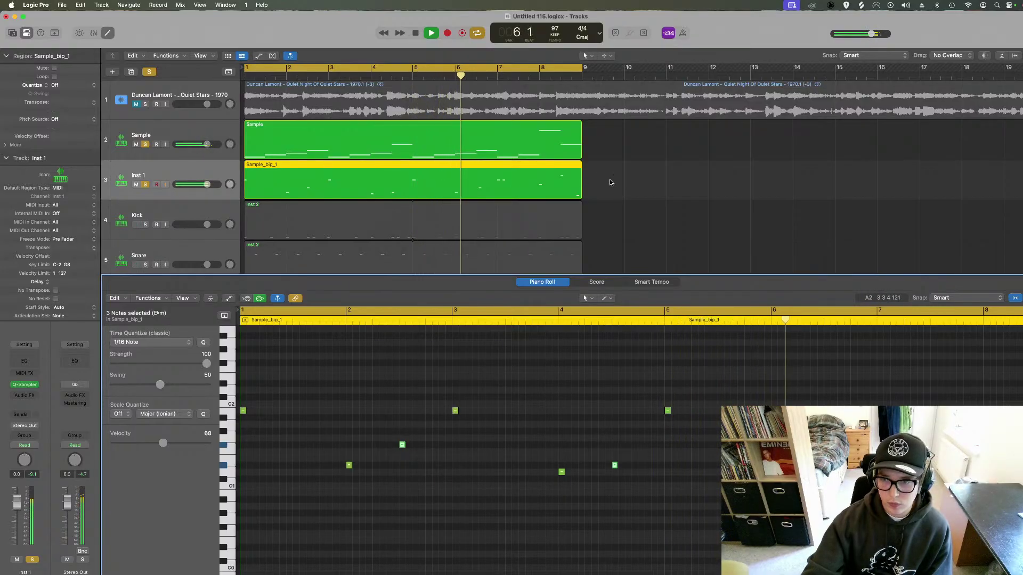
pyautogui.press('space')
pyautogui.click(244, 411)
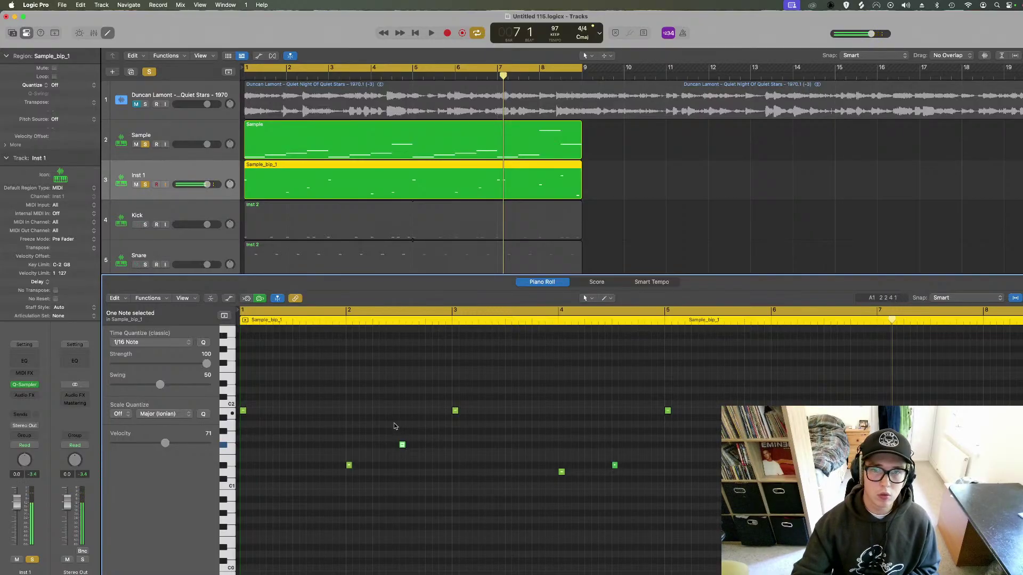
# Delete the converted bassline region from the Inst 1 track.
pyautogui.click(499, 192)
pyautogui.press('Delete')
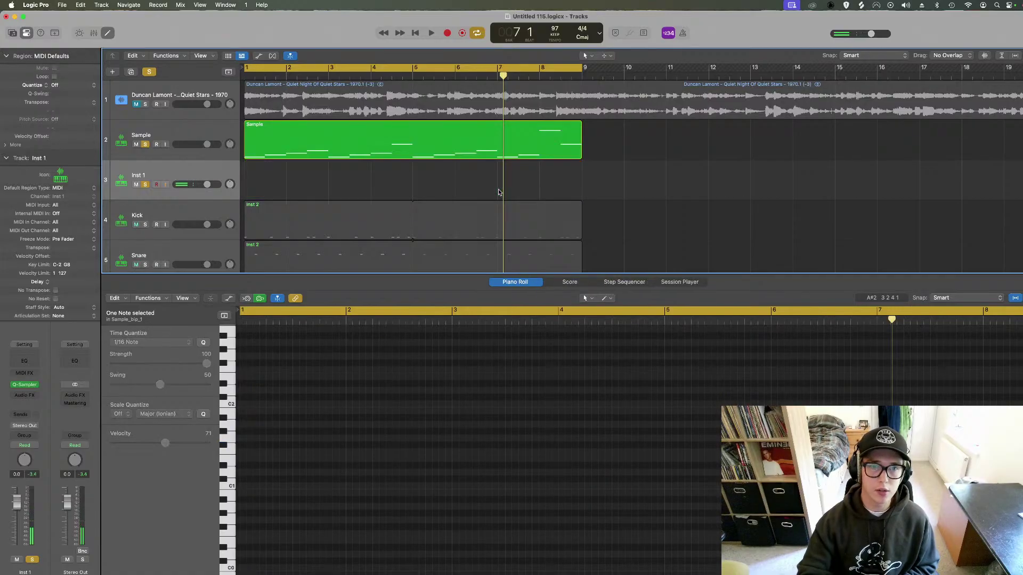
pyautogui.click(539, 573)
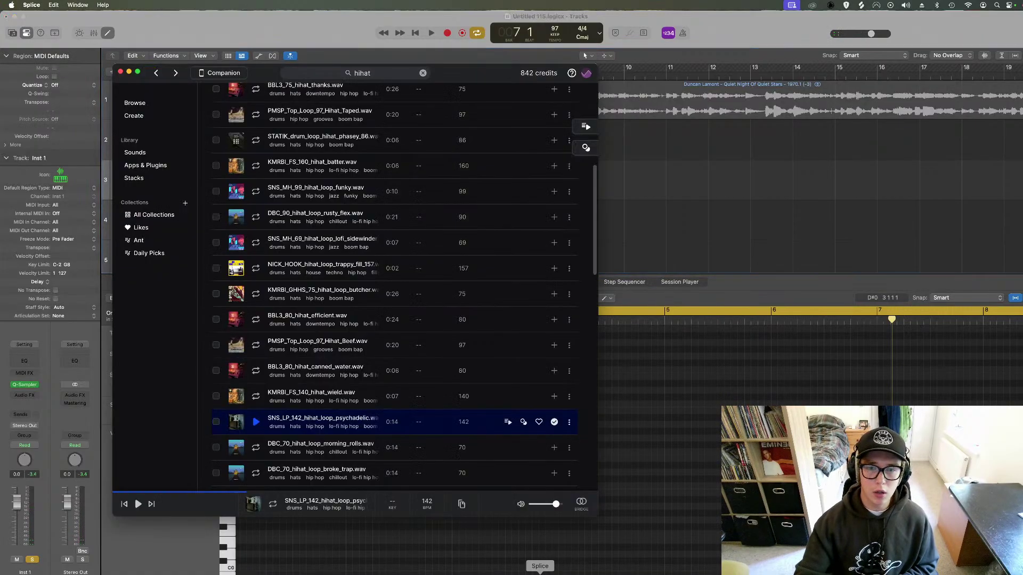
pyautogui.click(510, 573)
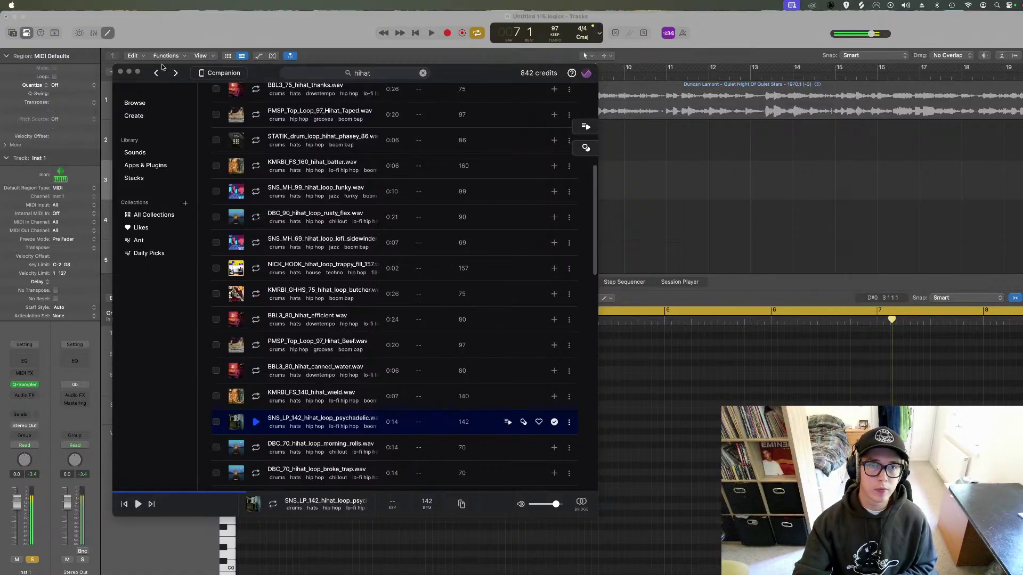
pyautogui.click(129, 73)
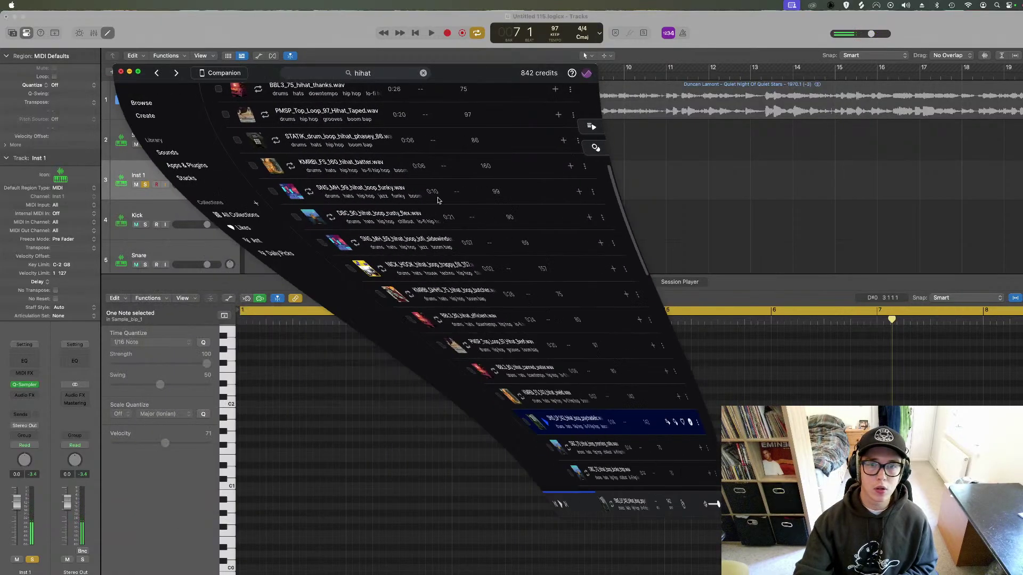
# Clear all solos and delete the empty Inst 1 track with the piano roll closed.
pyautogui.click(149, 72)
pyautogui.press('e')
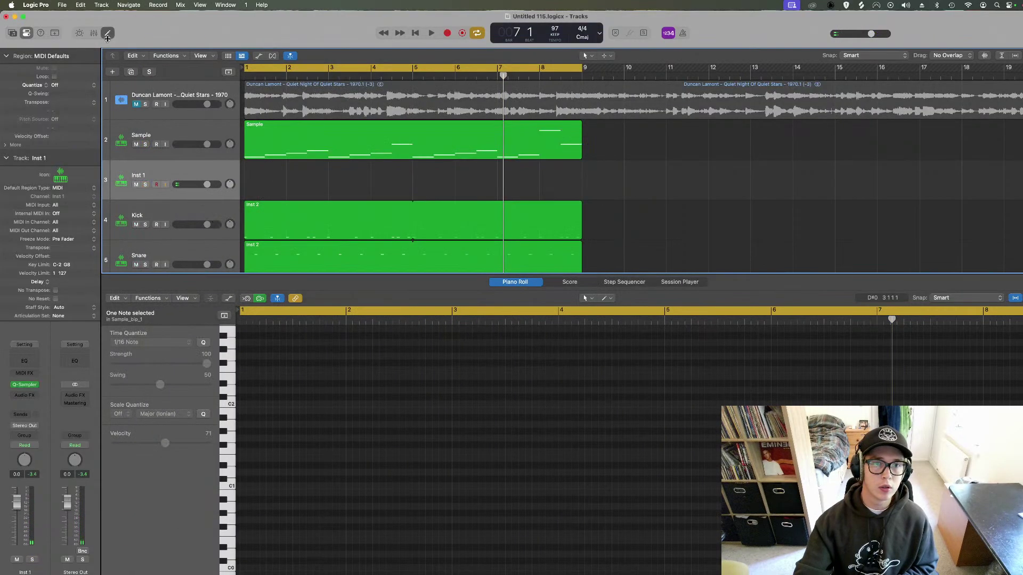
pyautogui.press('super+BackSpace')
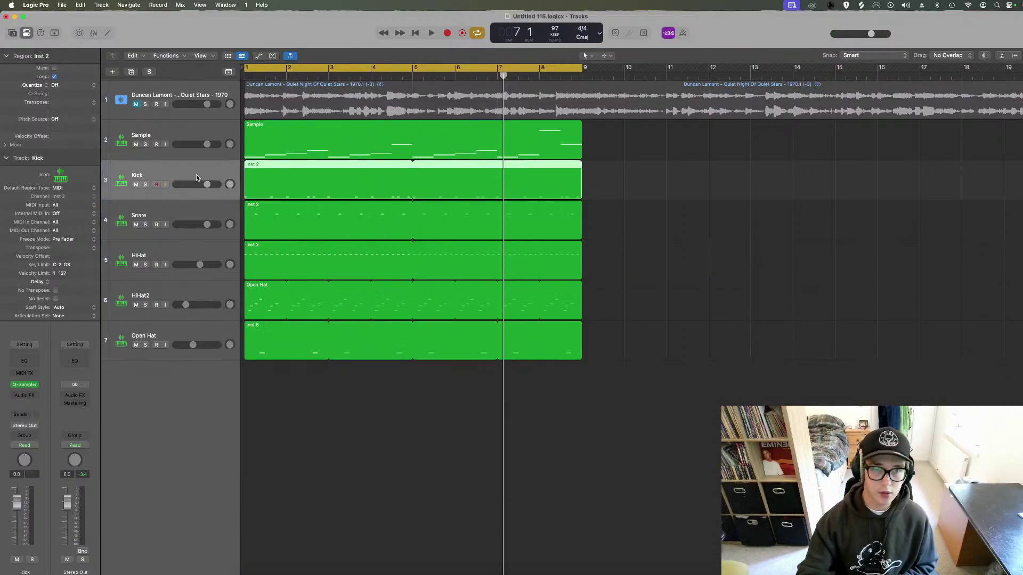
# Create a software instrument track with Heat Up 3 directly below the Sample track and hide the sound library.
pyautogui.click(186, 133)
pyautogui.click(112, 72)
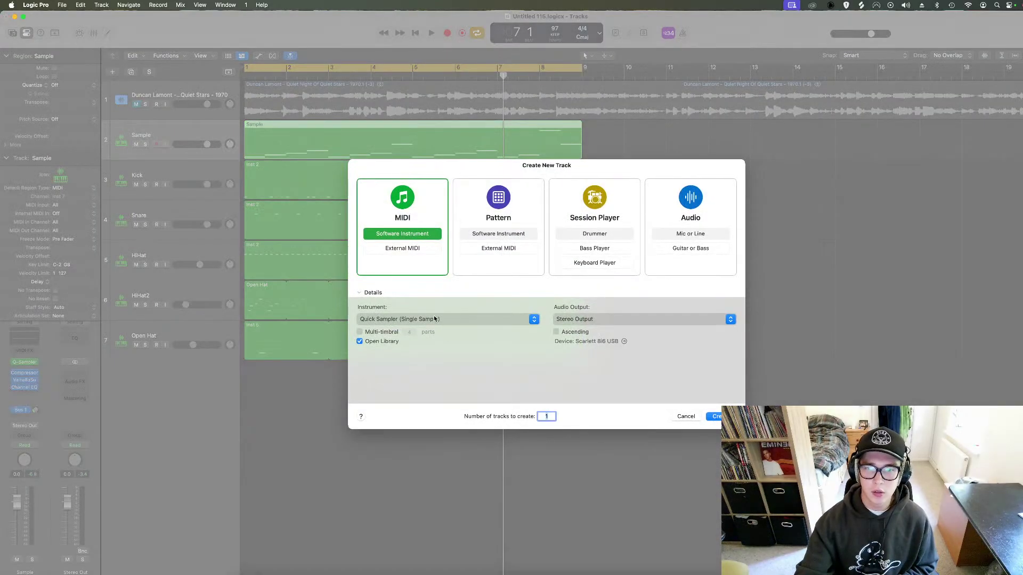
pyautogui.click(448, 319)
pyautogui.moveTo(415, 456)
pyautogui.moveTo(498, 503)
pyautogui.moveTo(562, 504)
pyautogui.click(605, 503)
pyautogui.click(716, 416)
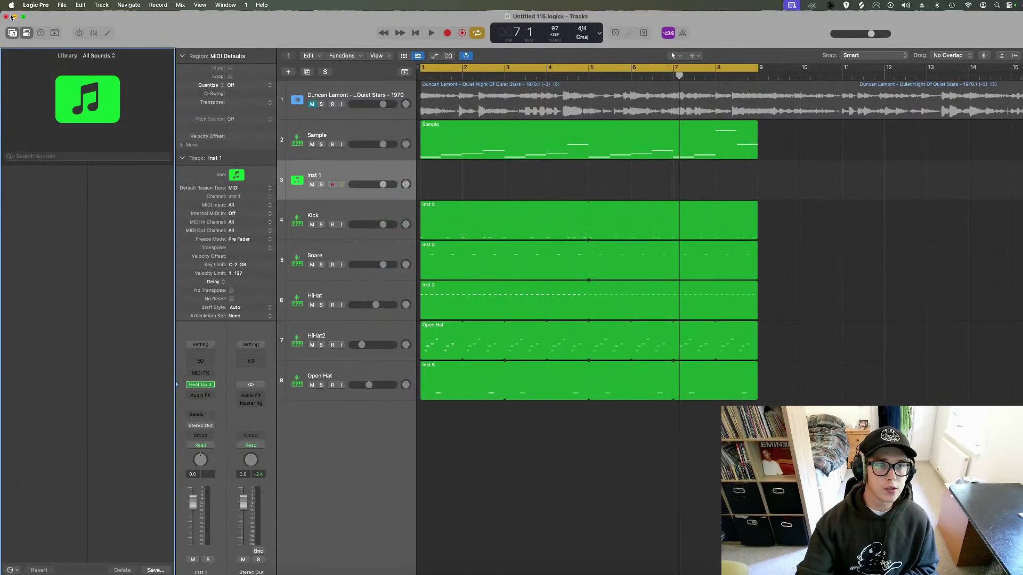
pyautogui.click(11, 33)
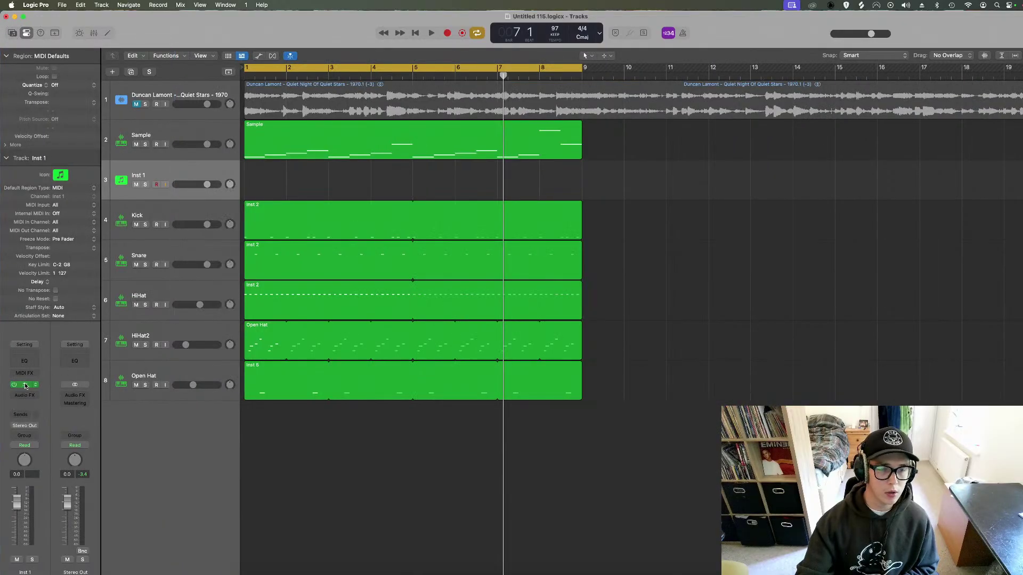
# Browse the BASS category in Heat Up 3 and audition the BILLIE JEAN [UE] and BLAKK RIMS 808 [01] presets.
pyautogui.click(492, 199)
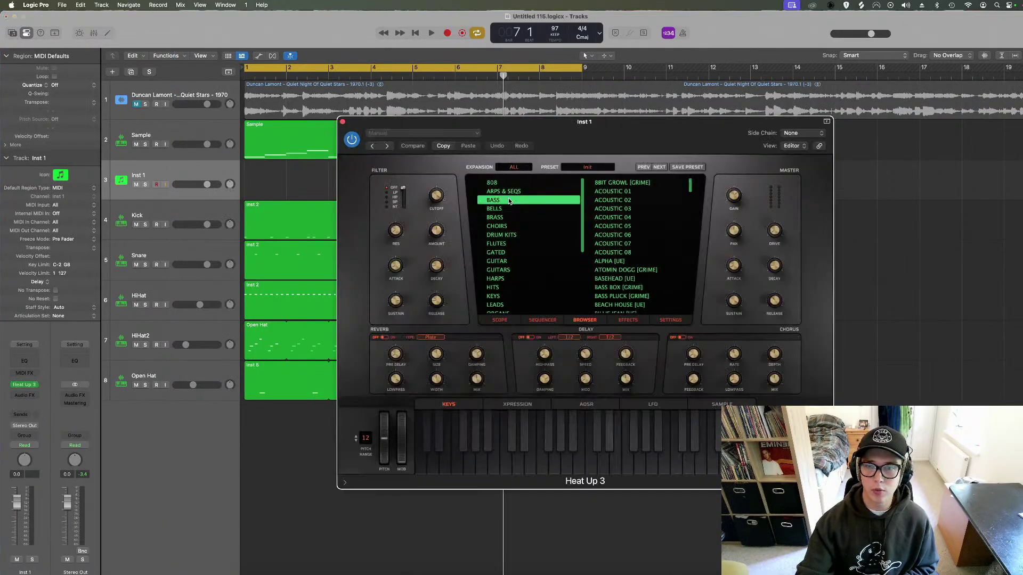
pyautogui.scroll(-2, 640, 268)
pyautogui.click(638, 268)
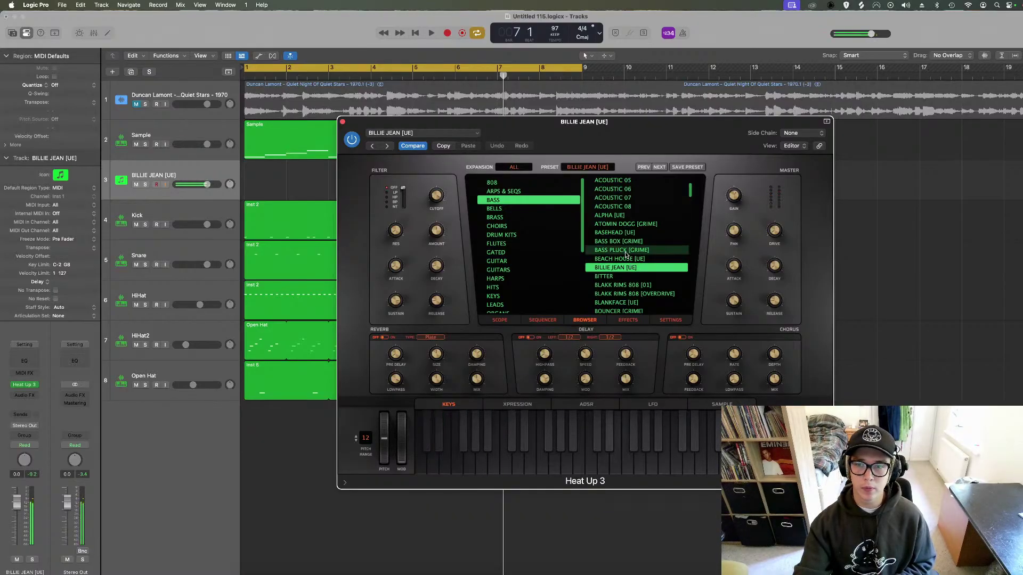
pyautogui.click(639, 285)
pyautogui.click(482, 573)
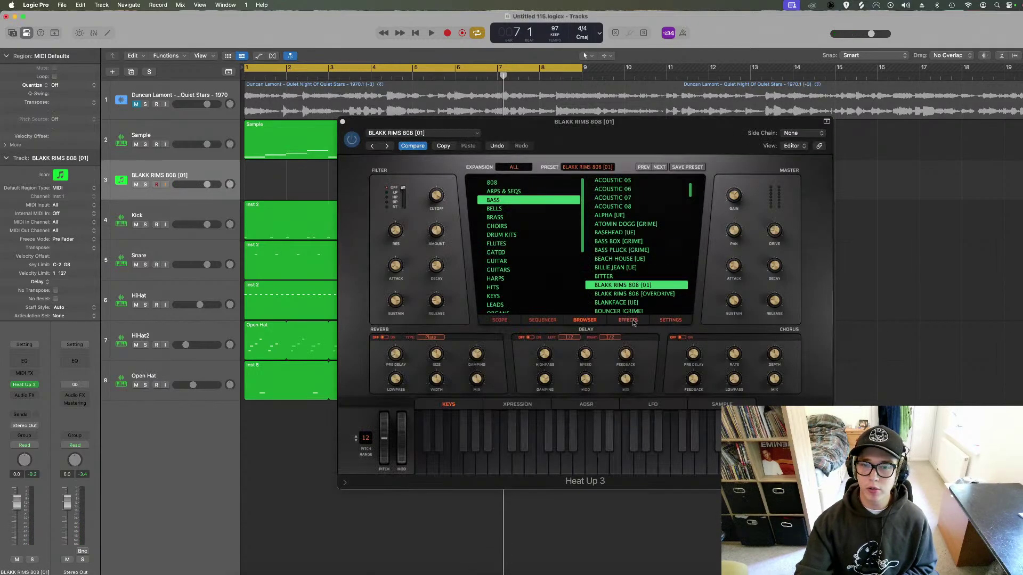
# Audition more bass presets, including BOUNCER [GRIME], CRUSHED AMP 808 and DNB [GRIME], and load DEEP GROUNDS.
pyautogui.scroll(-2, 613, 281)
pyautogui.click(614, 279)
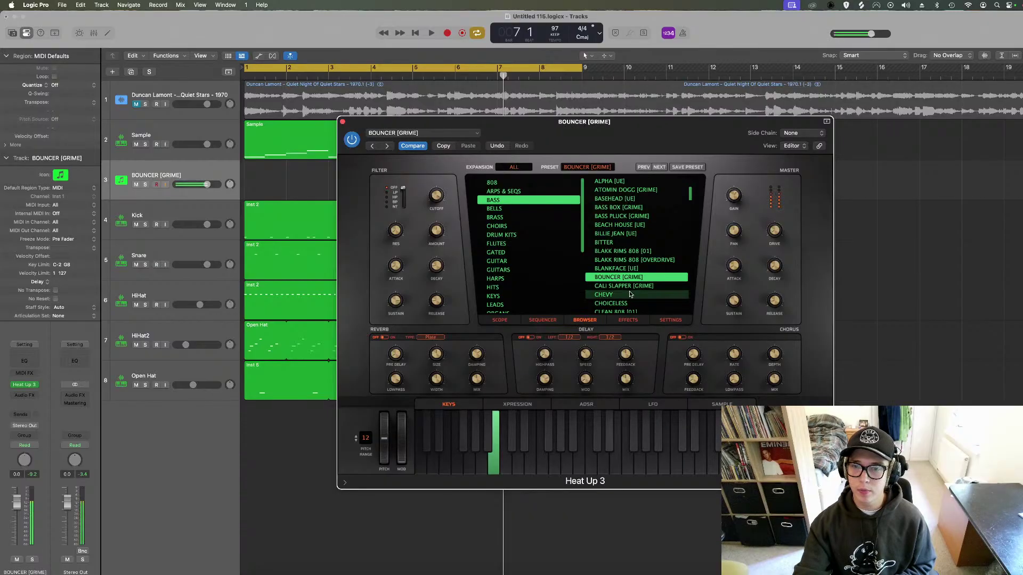
pyautogui.click(629, 295)
pyautogui.click(630, 291)
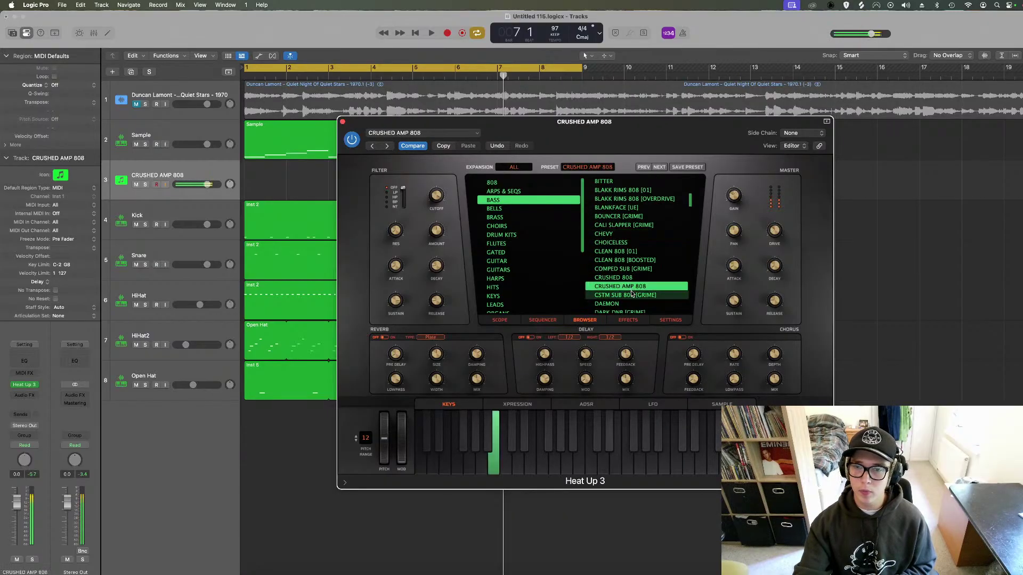
pyautogui.click(631, 296)
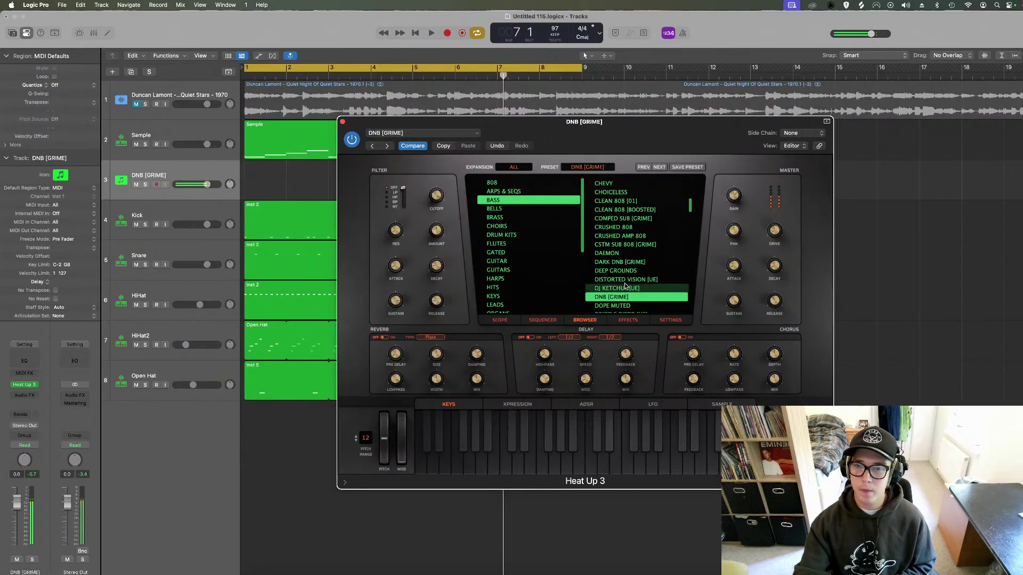
pyautogui.click(621, 267)
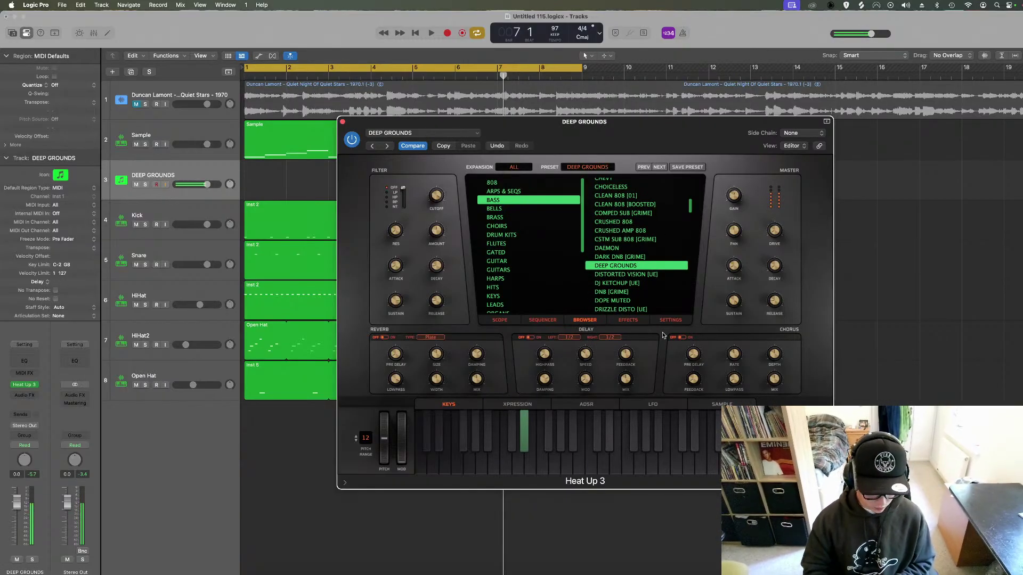
# Play the beat from the start and solo the Sample and DEEP GROUNDS tracks to try the bass against the sample.
pyautogui.press('Return')
pyautogui.press('space')
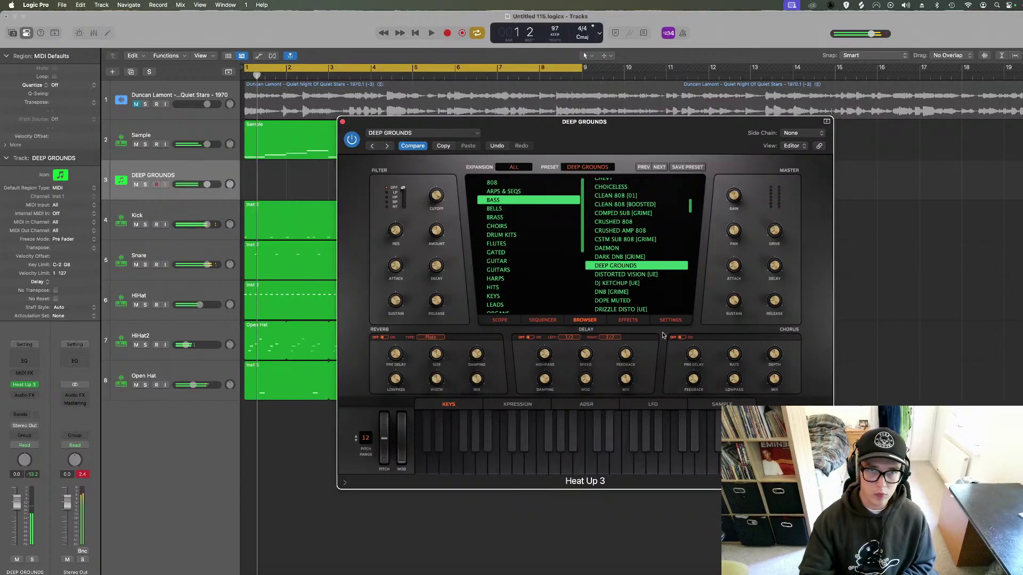
pyautogui.click(145, 145)
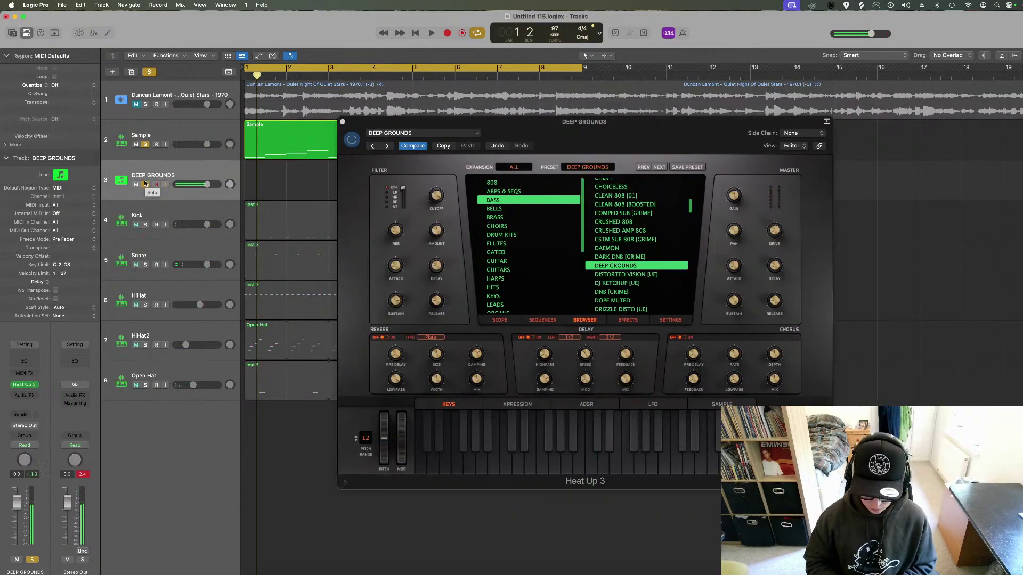
pyautogui.press('Return')
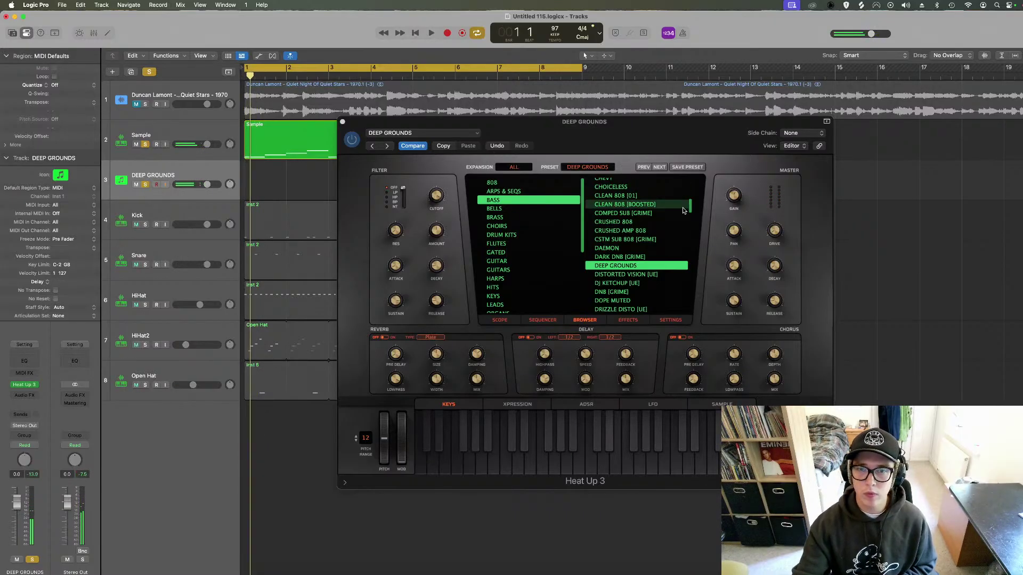
# Browse the KEYS category in Heat Up 3, audition ATMOS [GRIME] and CHORUS EPIANO, and load the CLASSIC GRAND preset.
pyautogui.click(526, 244)
pyautogui.click(519, 298)
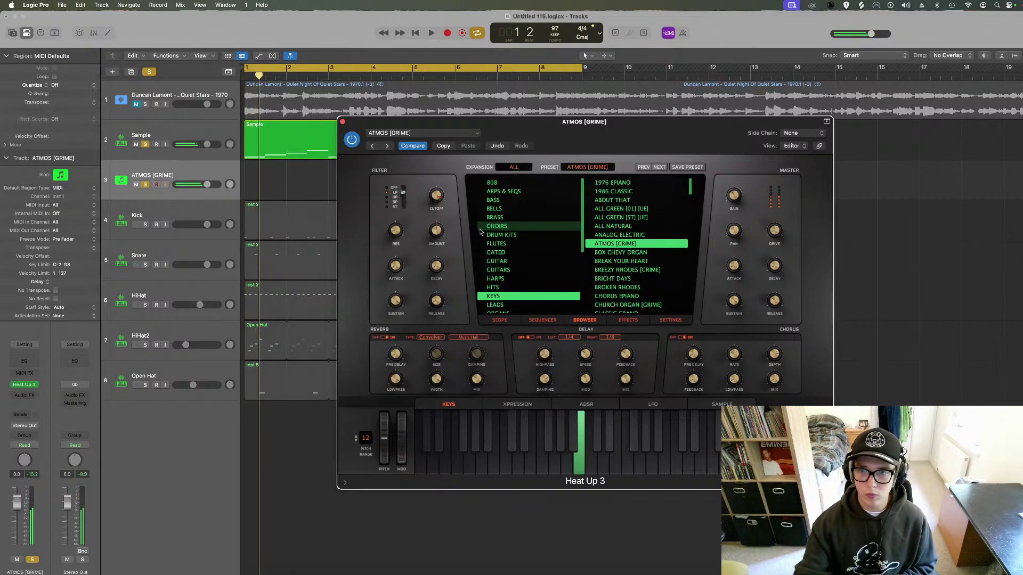
pyautogui.click(641, 270)
pyautogui.click(636, 288)
pyautogui.scroll(-2, 638, 296)
pyautogui.click(631, 274)
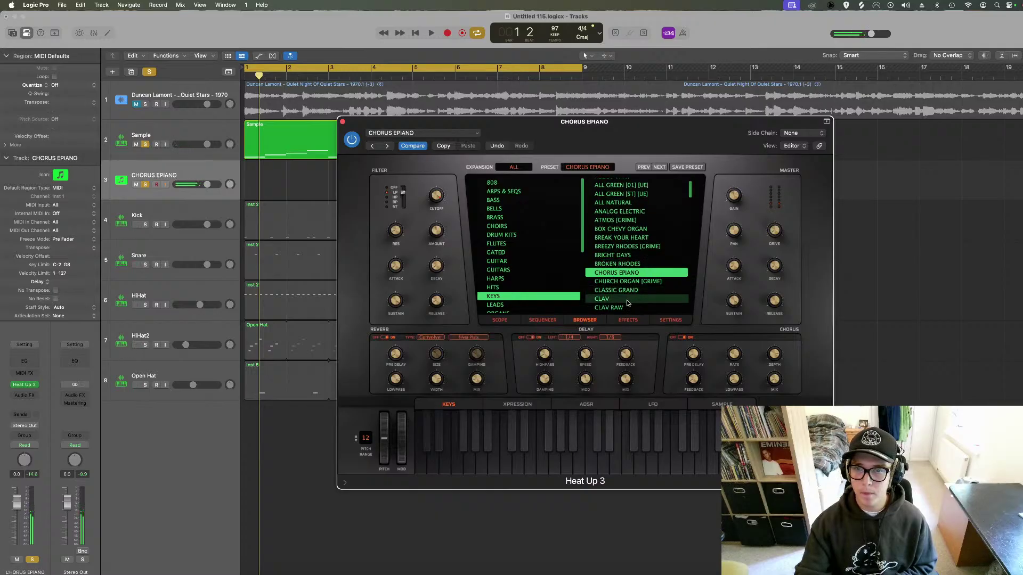
pyautogui.click(626, 292)
# Play the soloed sample with CLASSIC GRAND to try out keys parts over it.
pyautogui.press('space')
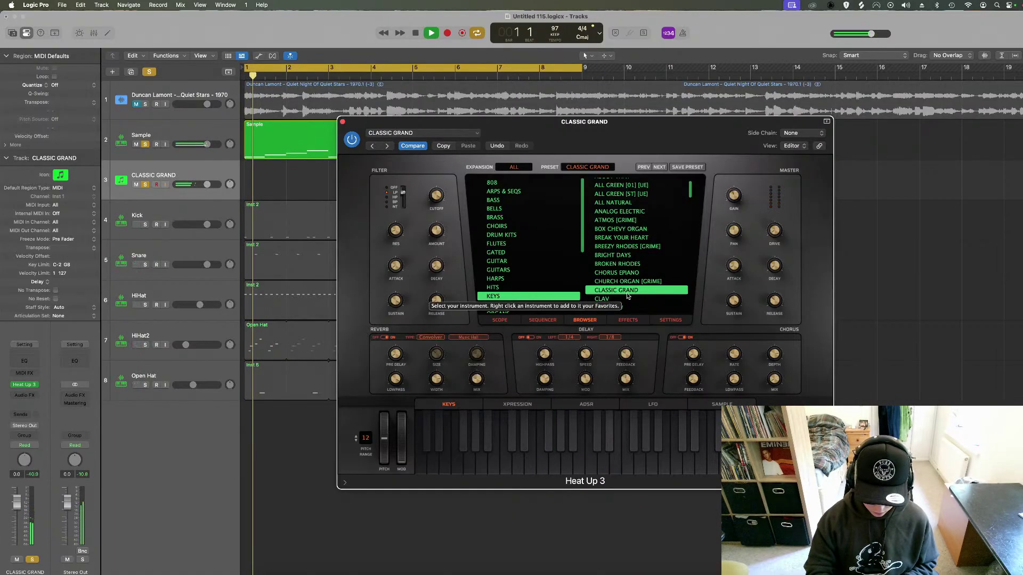
pyautogui.press('space')
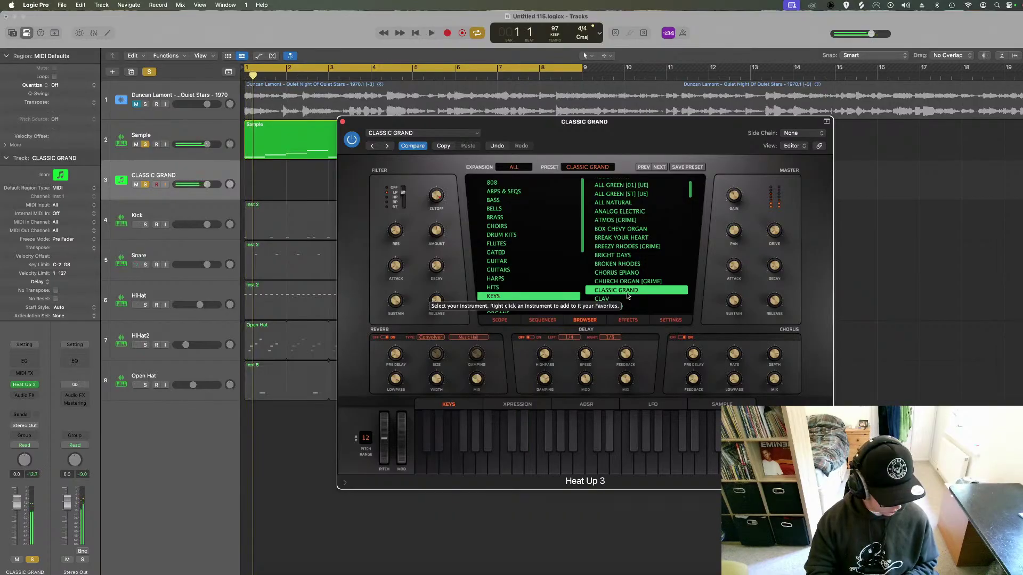
pyautogui.press('space')
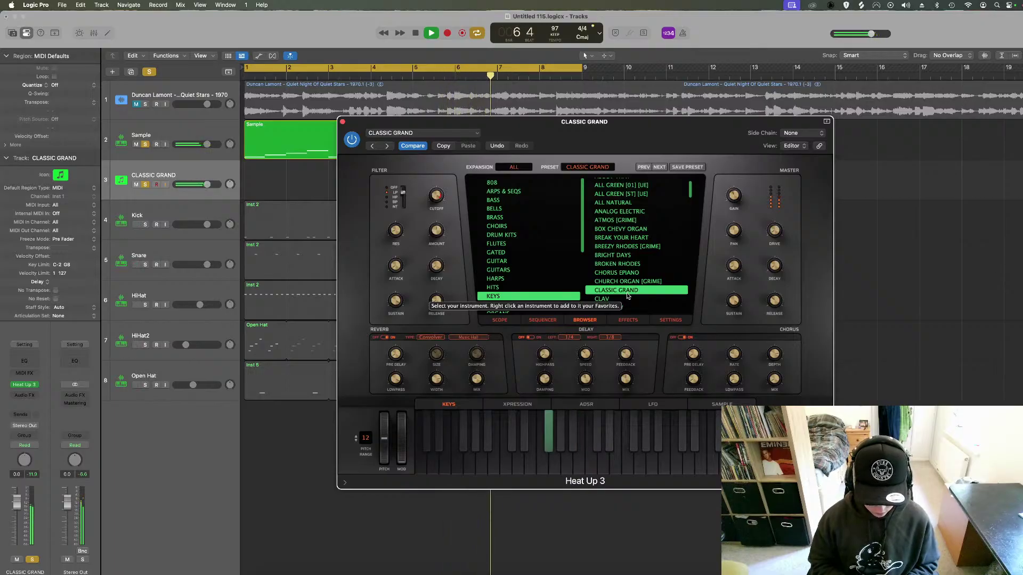
pyautogui.press('space')
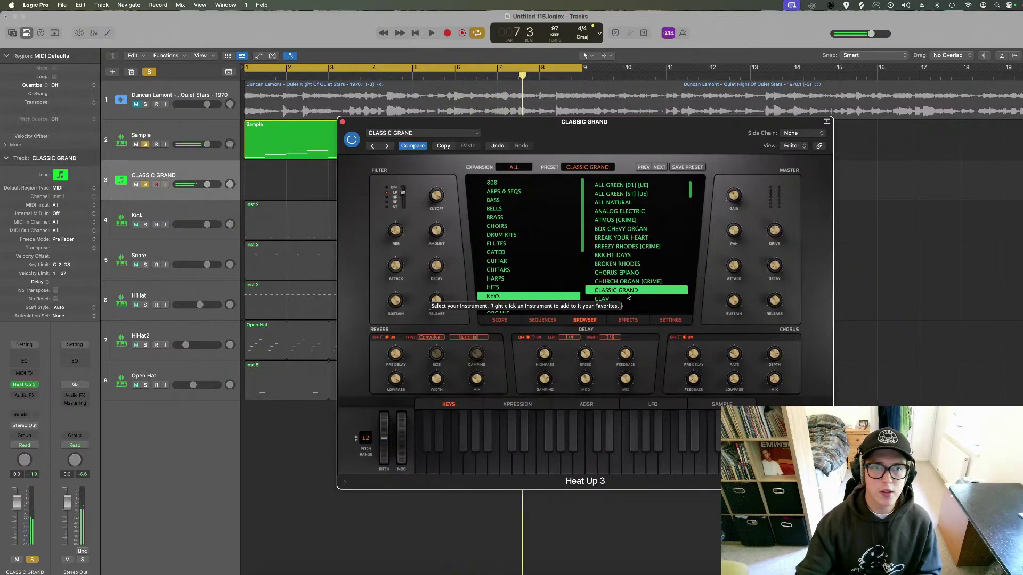
# Delete the CLASSIC GRAND instrument track, clear the remaining solo, and play the full beat.
pyautogui.click(144, 185)
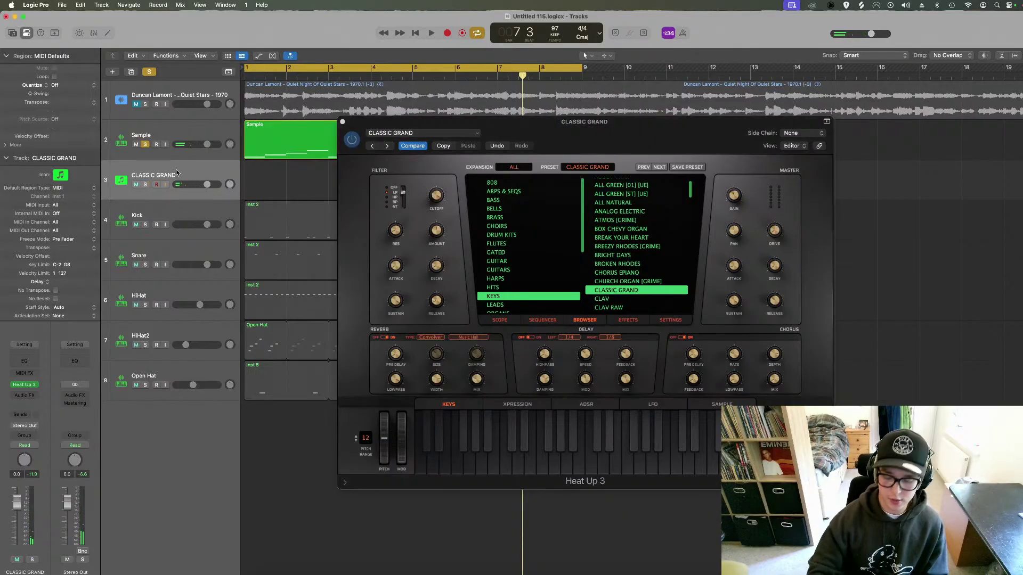
pyautogui.press('super+BackSpace')
pyautogui.click(150, 72)
pyautogui.press('space')
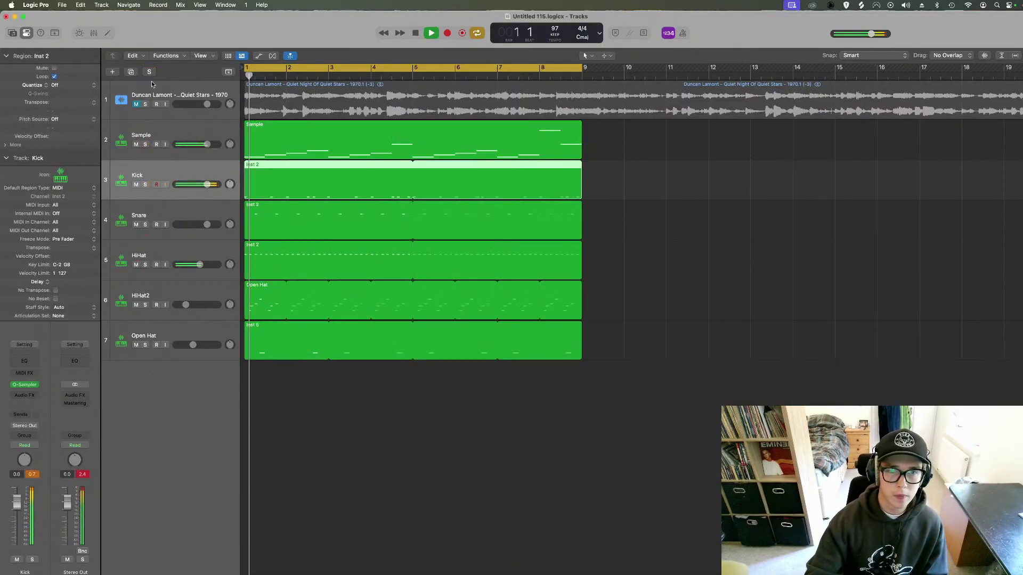
# Create another Heat Up 3 software instrument track directly below the Sample track, stop playback and hide the sound library.
pyautogui.press('Up')
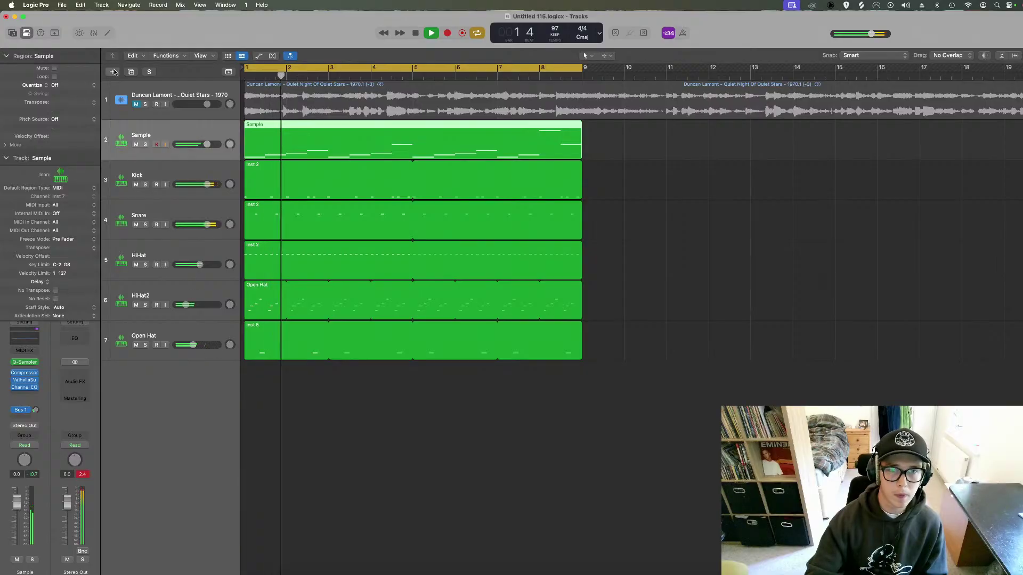
pyautogui.click(113, 72)
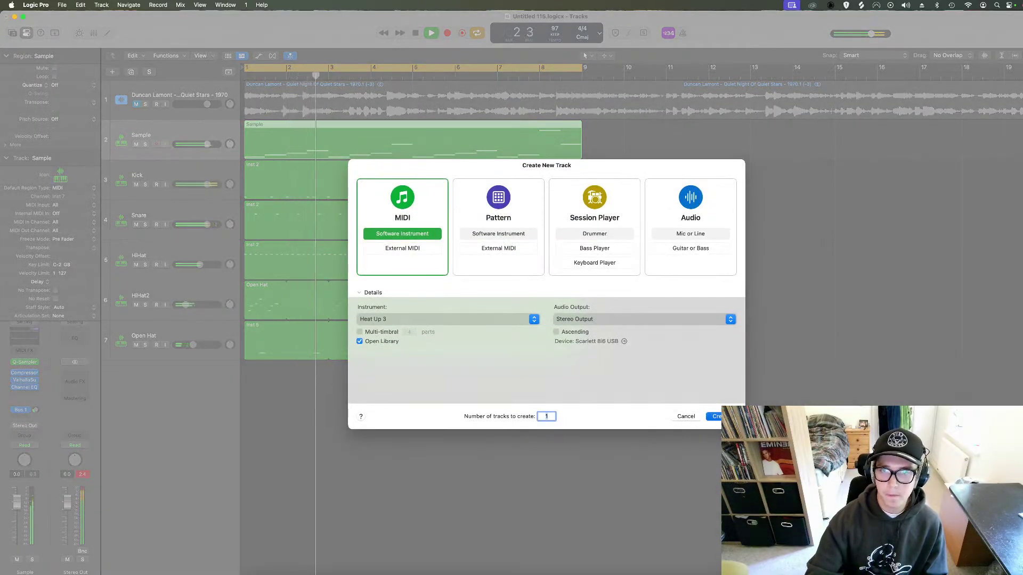
pyautogui.click(716, 416)
pyautogui.press('space')
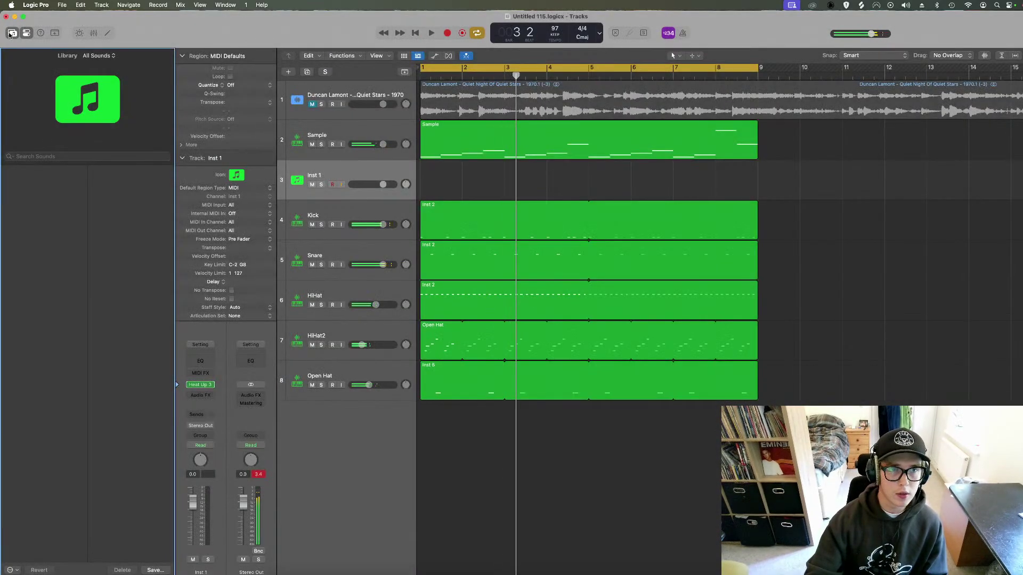
pyautogui.click(11, 33)
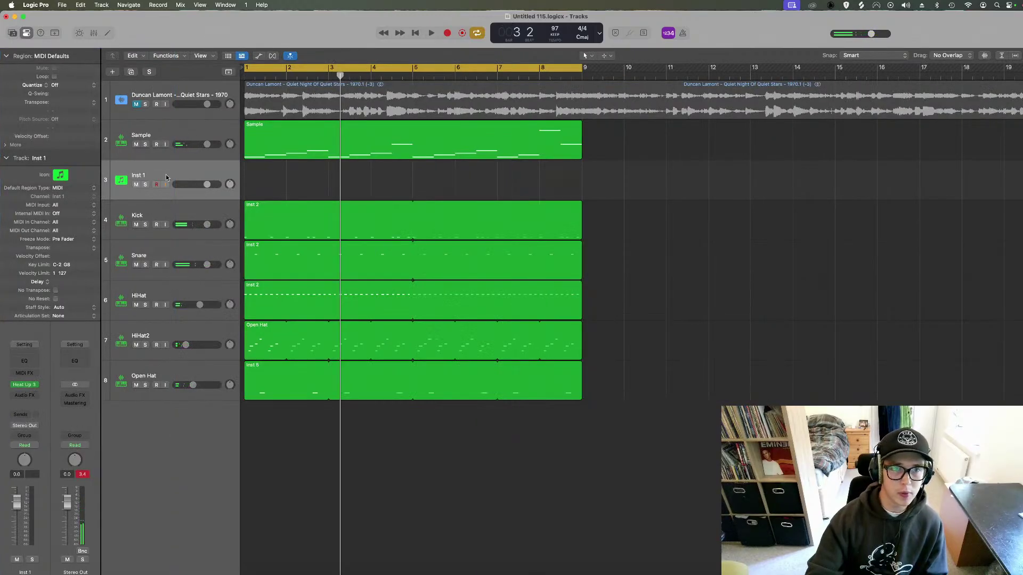
# Bounce the Sample region in place to a new audio track and delete the empty Inst 1 track.
pyautogui.click(159, 155)
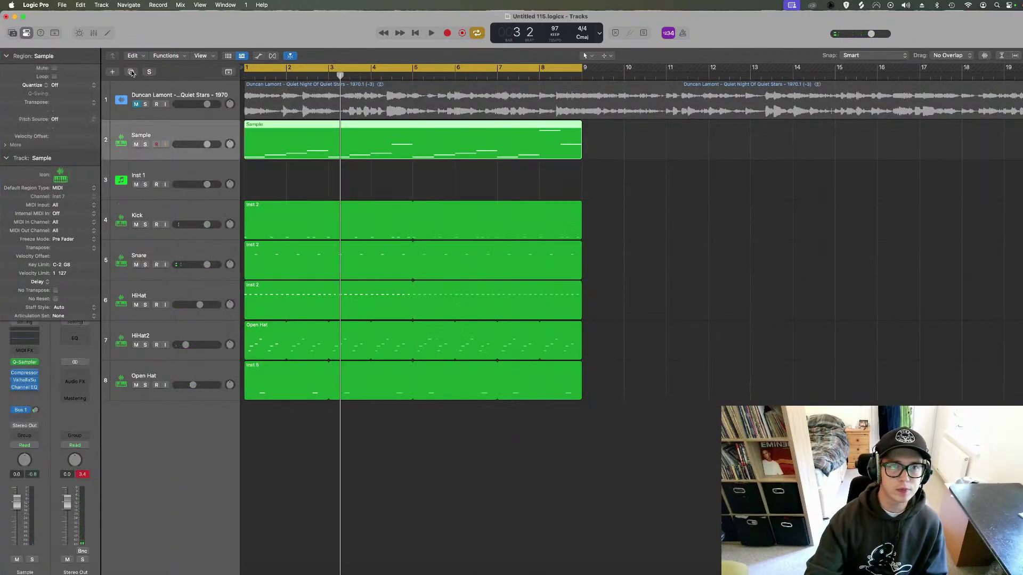
pyautogui.rightClick(276, 144)
pyautogui.click(285, 145)
pyautogui.press('Return')
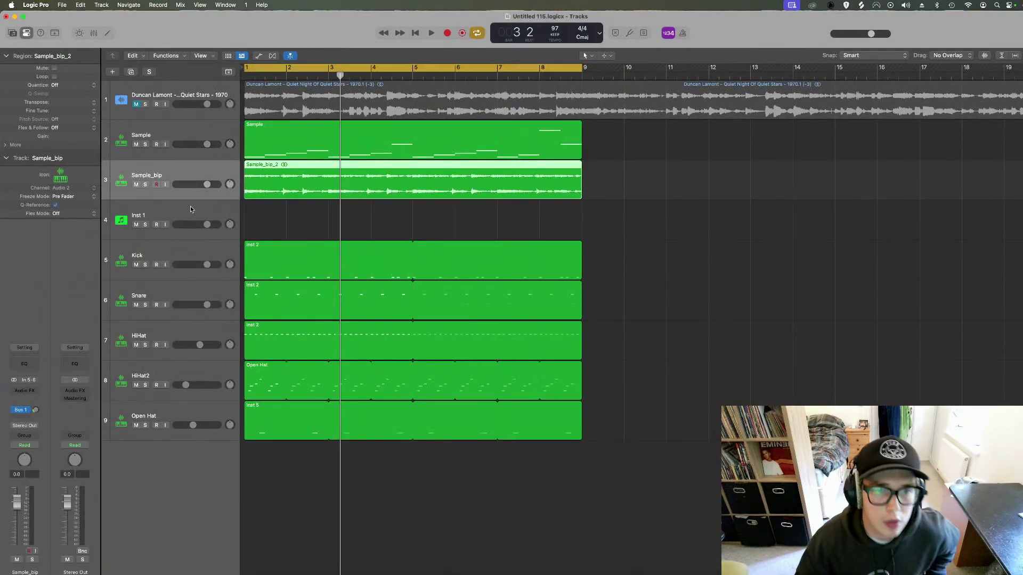
pyautogui.click(190, 209)
pyautogui.press('super+BackSpace')
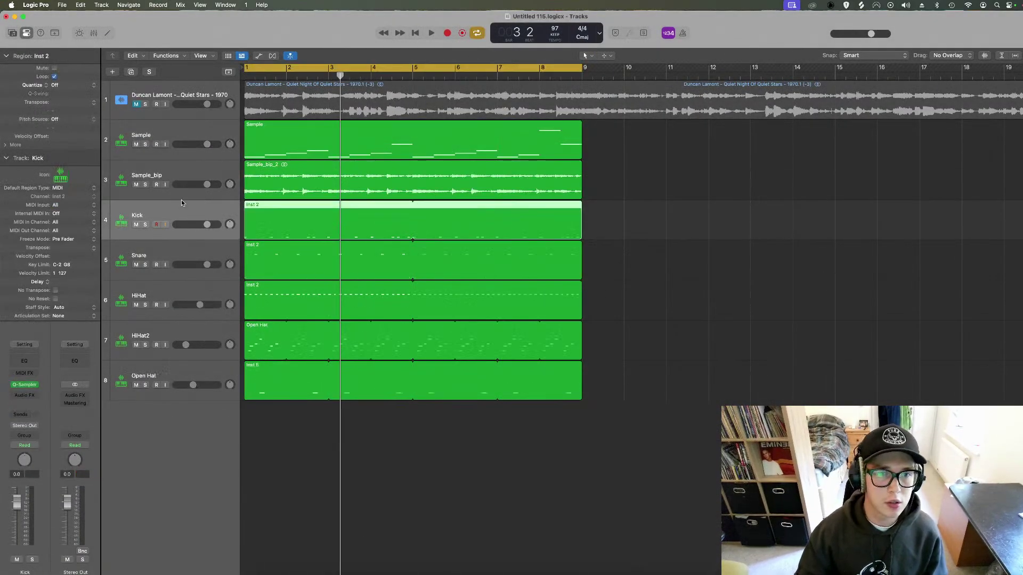
# Solo and play the Sample_bip track and add a Channel EQ whose high cut leaves only the low bass frequencies.
pyautogui.click(145, 184)
pyautogui.press('Return')
pyautogui.press('space')
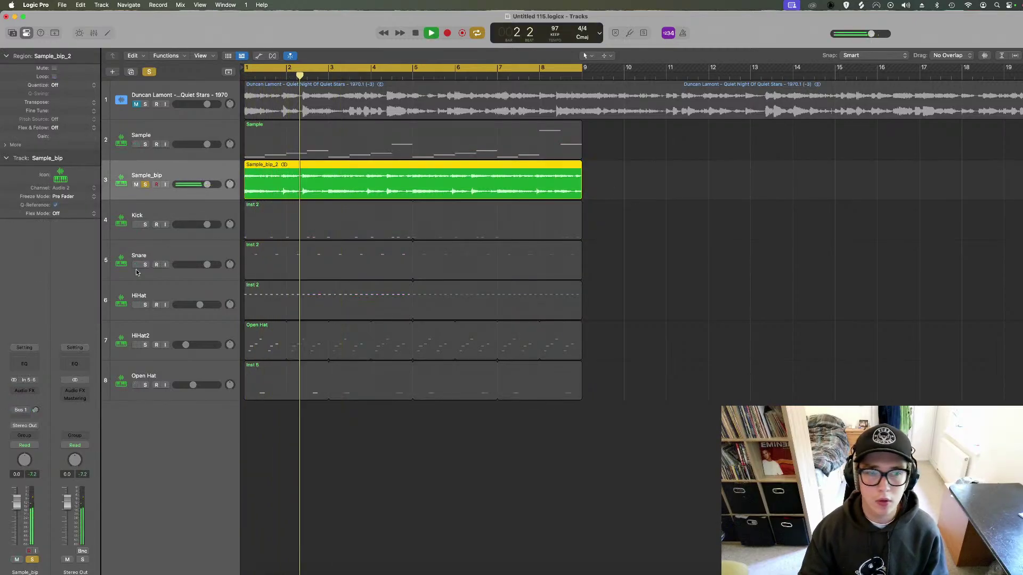
pyautogui.click(24, 363)
pyautogui.moveTo(708, 234); pyautogui.dragTo(450, 229)
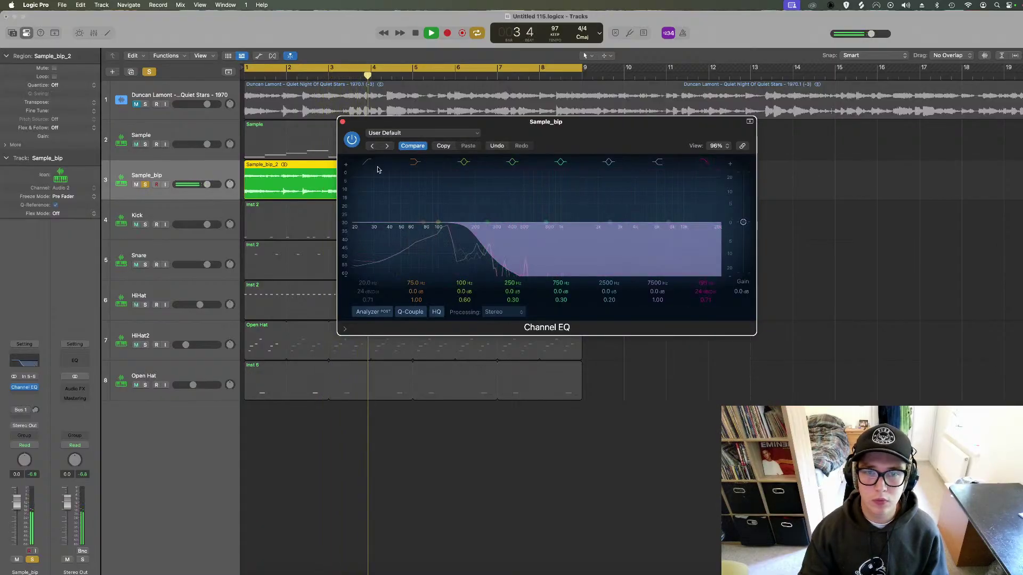
pyautogui.click(343, 122)
# Try a stereo Distortion II effect after the Channel EQ on the Sample_bip track.
pyautogui.click(21, 395)
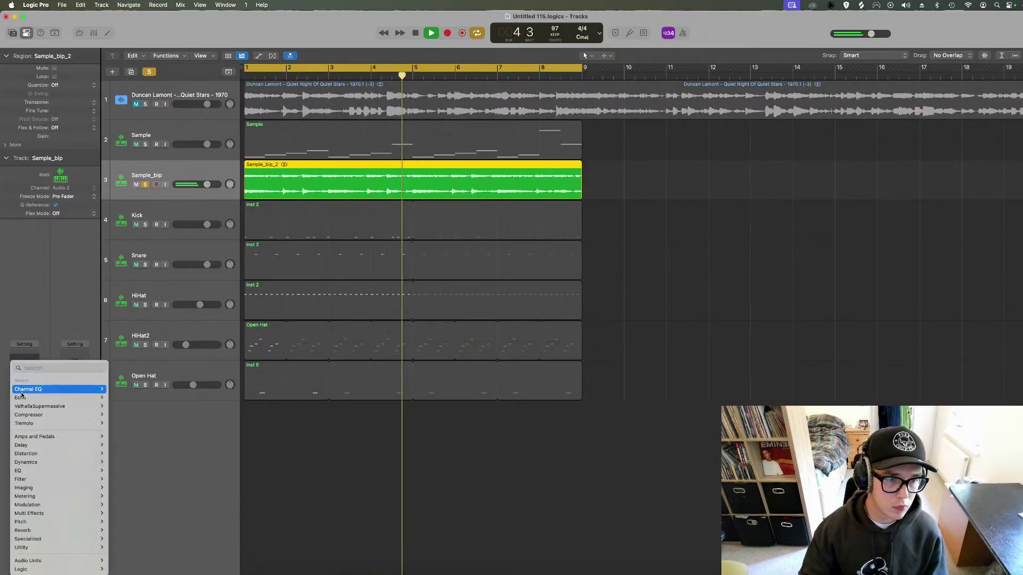
pyautogui.moveTo(64, 454)
pyautogui.moveTo(127, 463)
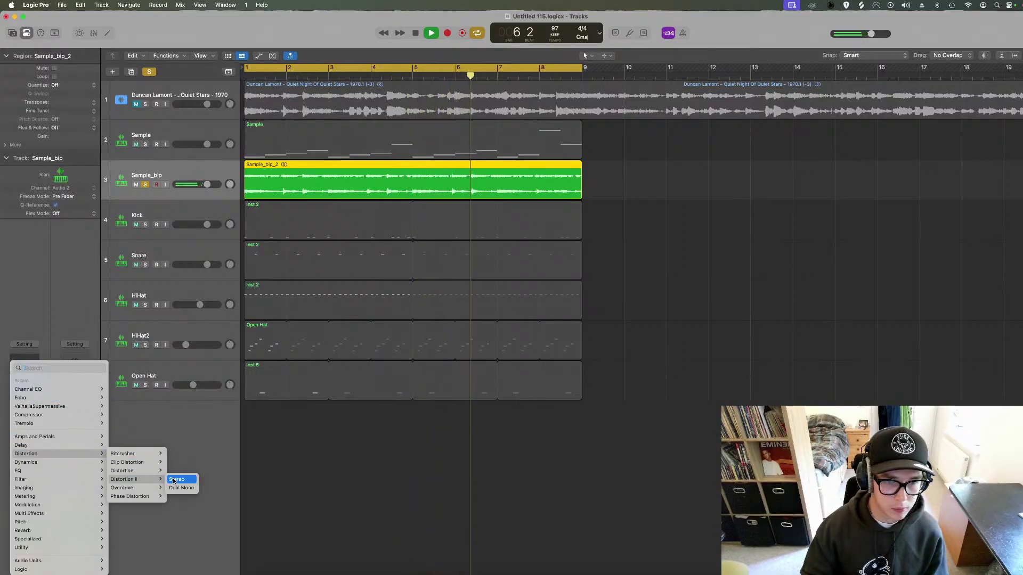
pyautogui.click(175, 479)
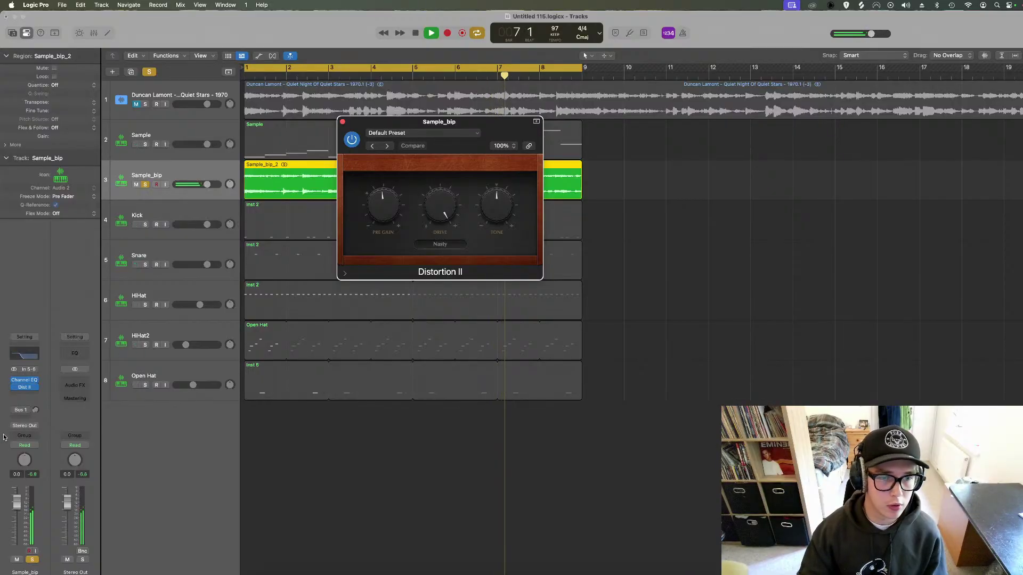
# Replace Distortion II with stereo Distortion on Sample_bip, setting Tone to 290 Hz, Drive to 1.0 dB and Output to -3.0 dB.
pyautogui.click(35, 387)
pyautogui.moveTo(64, 454)
pyautogui.moveTo(149, 471)
pyautogui.click(209, 471)
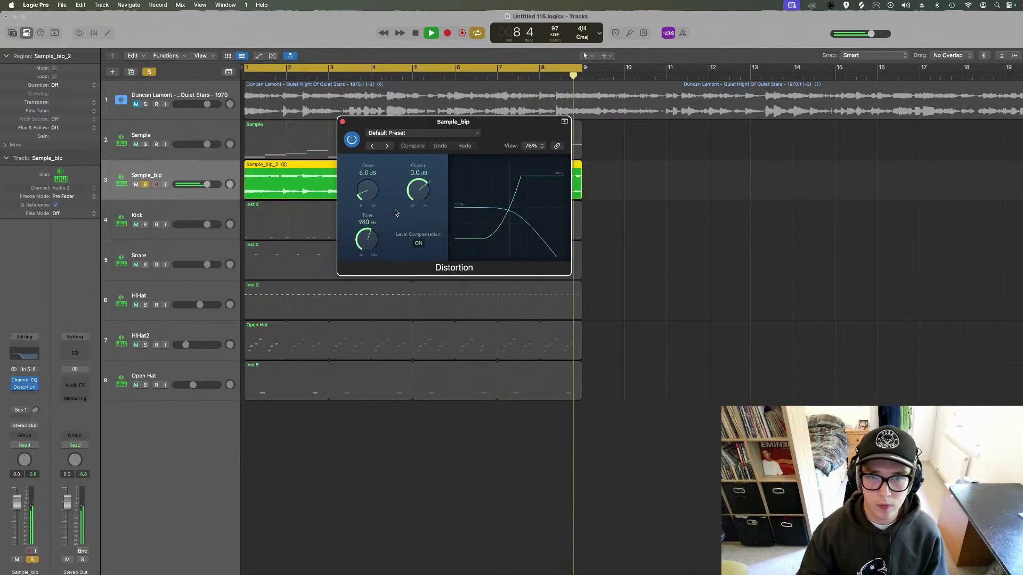
pyautogui.moveTo(367, 239); pyautogui.dragTo(366, 253)
pyautogui.moveTo(366, 192); pyautogui.dragTo(366, 209)
pyautogui.moveTo(418, 187); pyautogui.dragTo(418, 193)
# Solo the Sample track briefly to compare it with the distorted bass layer, and close the Distortion window.
pyautogui.click(145, 144)
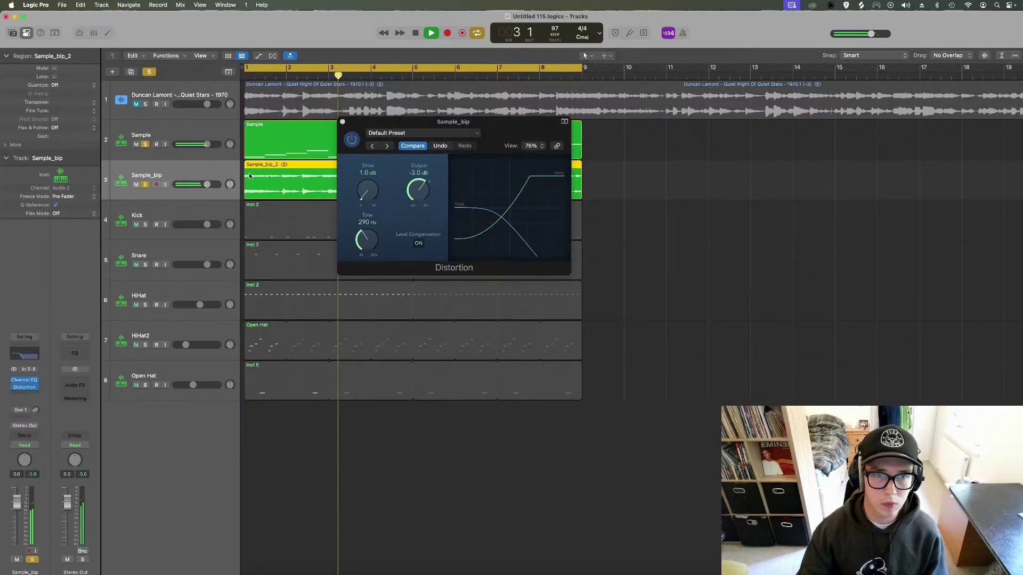
pyautogui.click(145, 145)
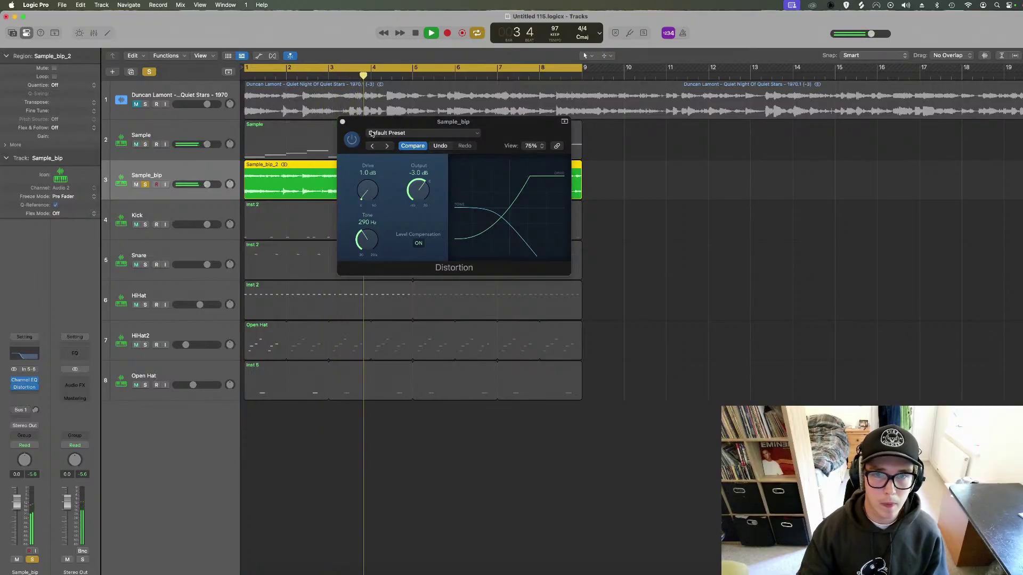
pyautogui.click(342, 123)
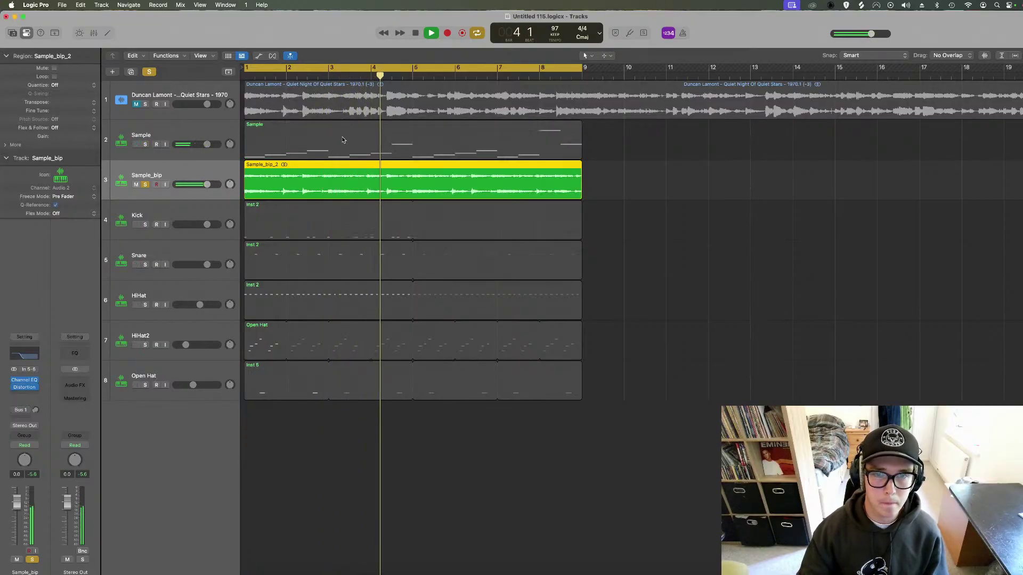
# Add a stereo Compressor to Sample_bip using the Bass Heavy guitar preset with Auto Gain off.
pyautogui.click(32, 394)
pyautogui.moveTo(33, 463)
pyautogui.moveTo(139, 473)
pyautogui.click(178, 472)
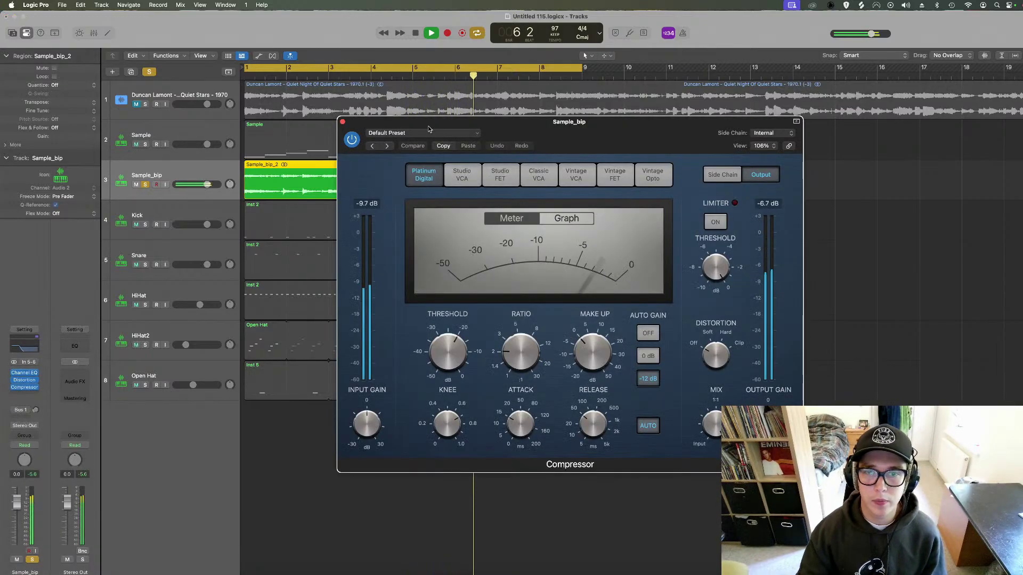
pyautogui.click(405, 132)
pyautogui.moveTo(408, 341)
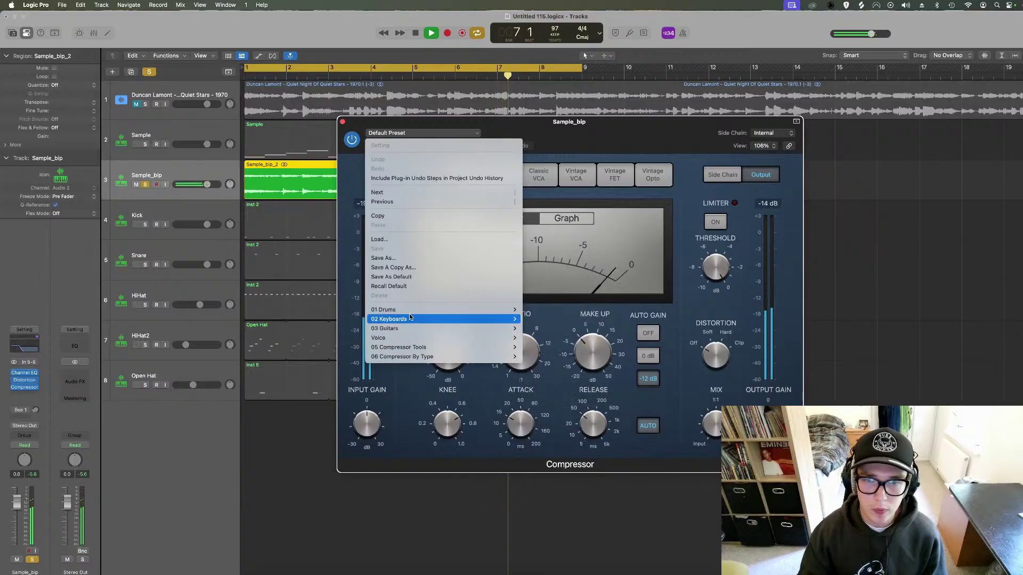
pyautogui.moveTo(446, 330)
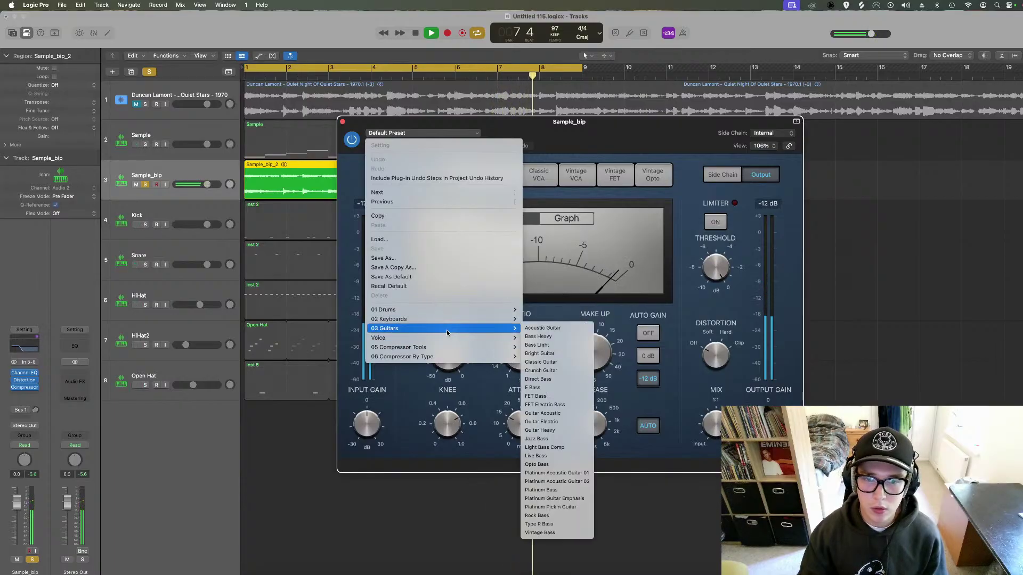
pyautogui.click(570, 336)
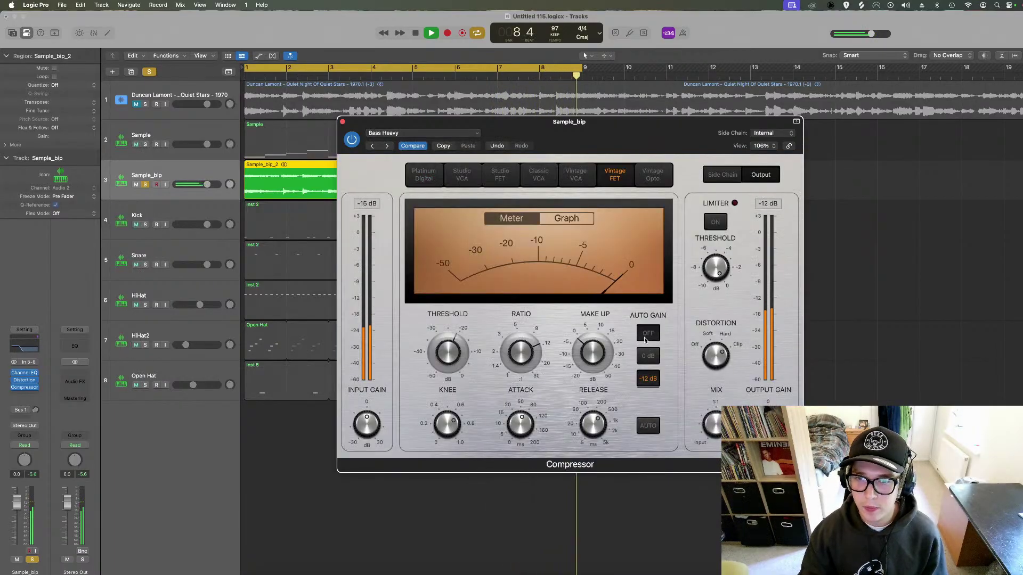
pyautogui.moveTo(447, 356)
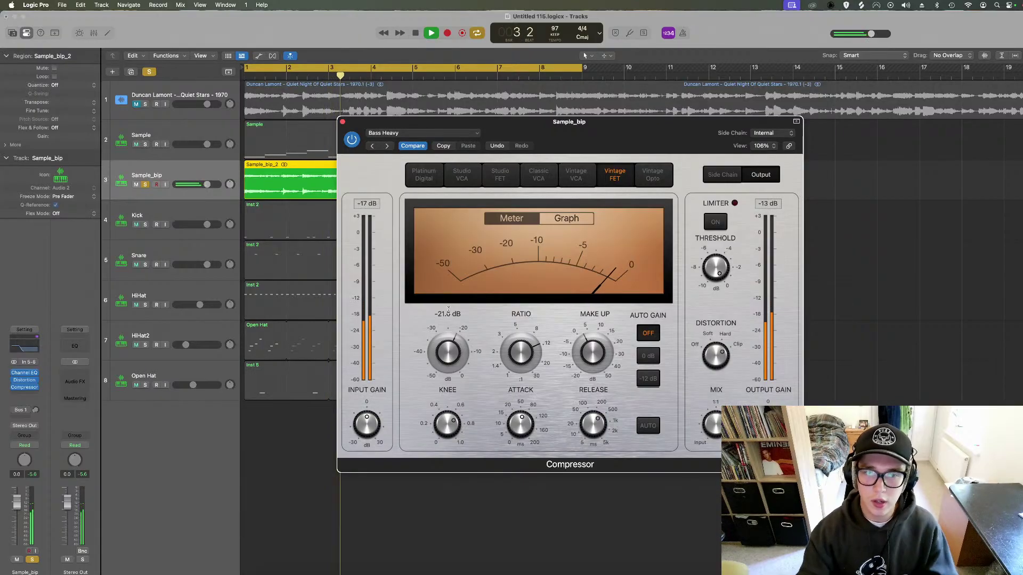
pyautogui.click(342, 123)
# Check the bass layer with the Sample track, and solo all drum tracks from Kick to Open Hat alongside Sample_bip instead.
pyautogui.keyDown('shift'); pyautogui.click(147, 156); pyautogui.keyUp('shift')
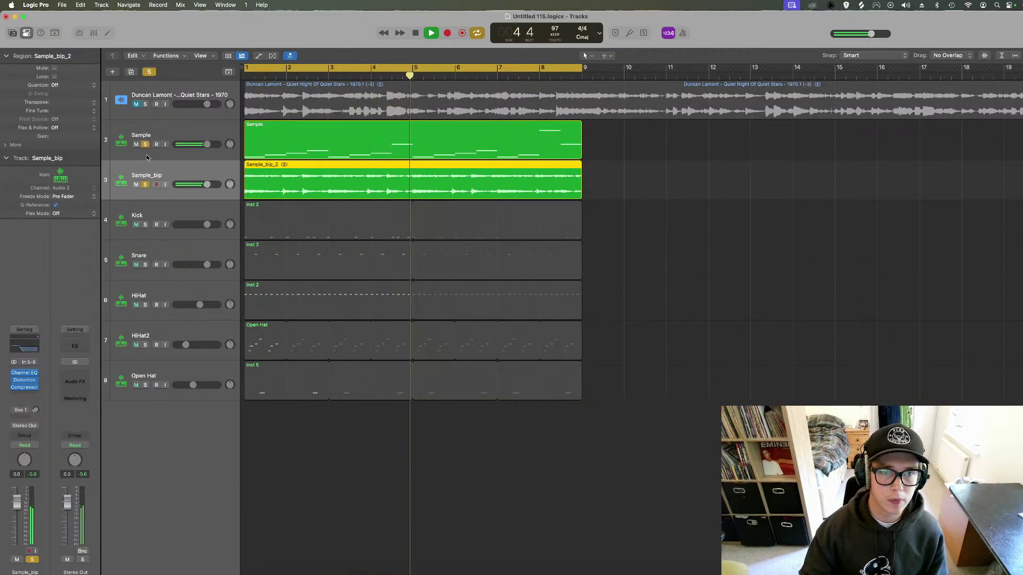
pyautogui.click(145, 144)
pyautogui.moveTo(146, 225); pyautogui.dragTo(148, 382)
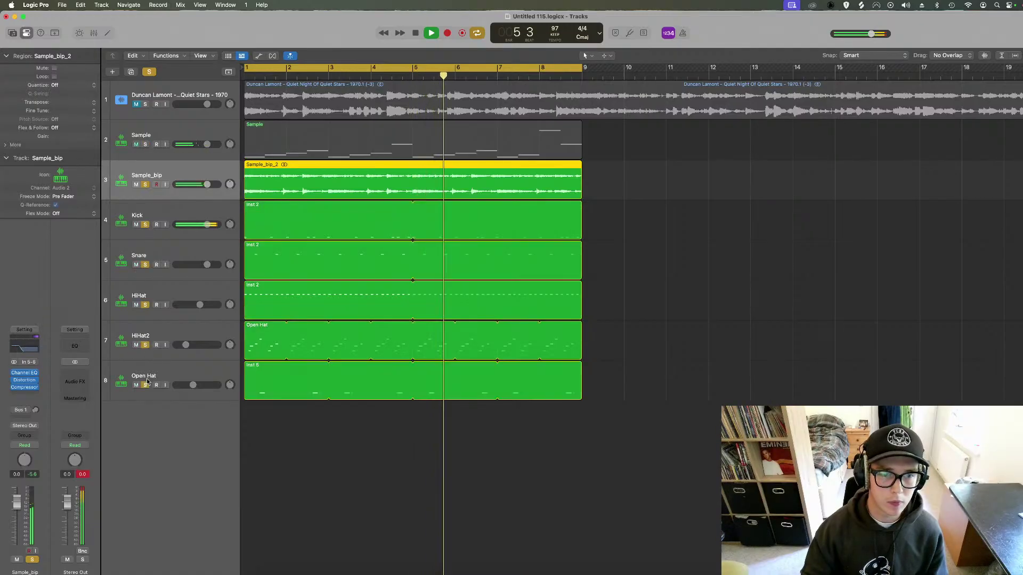
# Add a second stereo Compressor to Sample_bip and set its side chain source to the kick's channel, Inst 2.
pyautogui.click(27, 395)
pyautogui.moveTo(25, 462)
pyautogui.moveTo(133, 471)
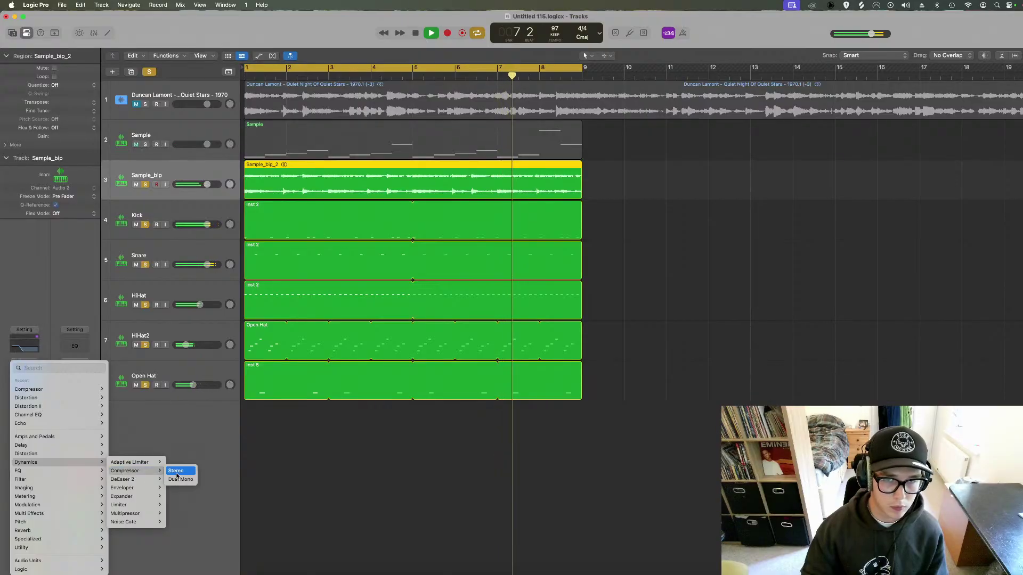
pyautogui.click(177, 474)
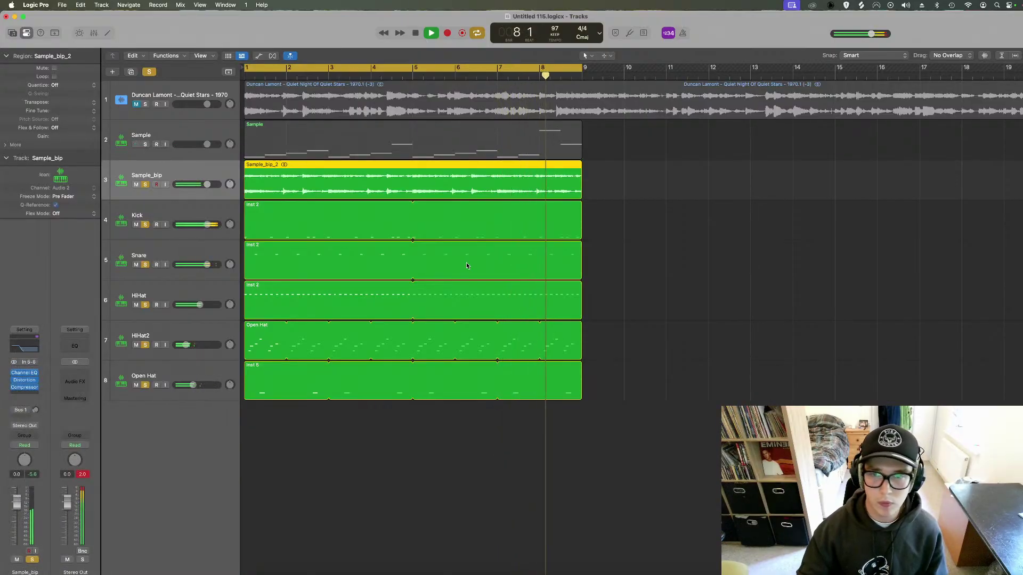
pyautogui.click(756, 133)
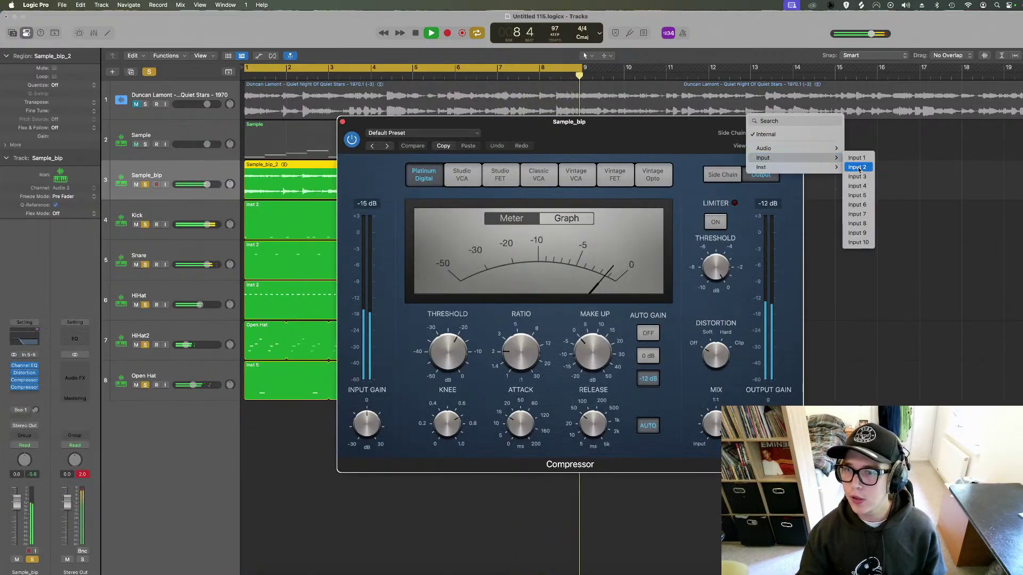
pyautogui.moveTo(807, 169)
pyautogui.click(863, 167)
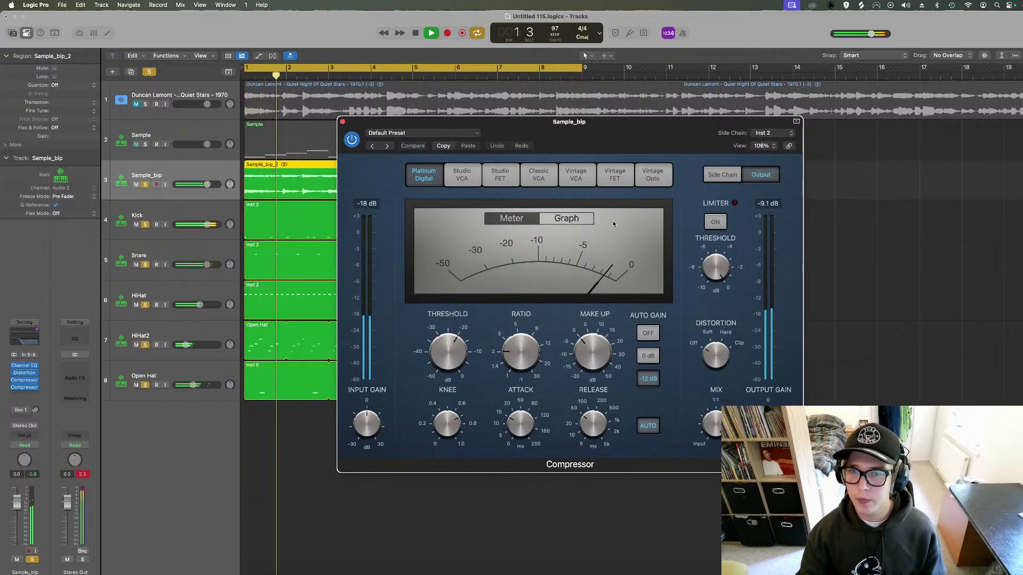
# Show the gain graph of the sidechained Compressor on Sample_bip, disable Auto Gain and automatic release, and set the threshold to -10.5 dB.
pyautogui.click(566, 218)
pyautogui.click(648, 334)
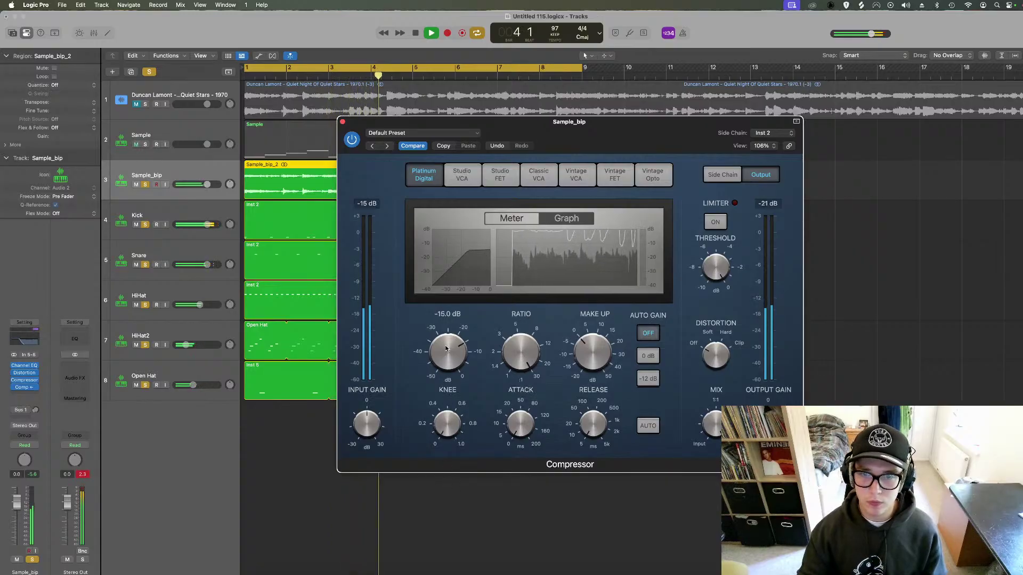
pyautogui.moveTo(447, 352); pyautogui.dragTo(442, 334)
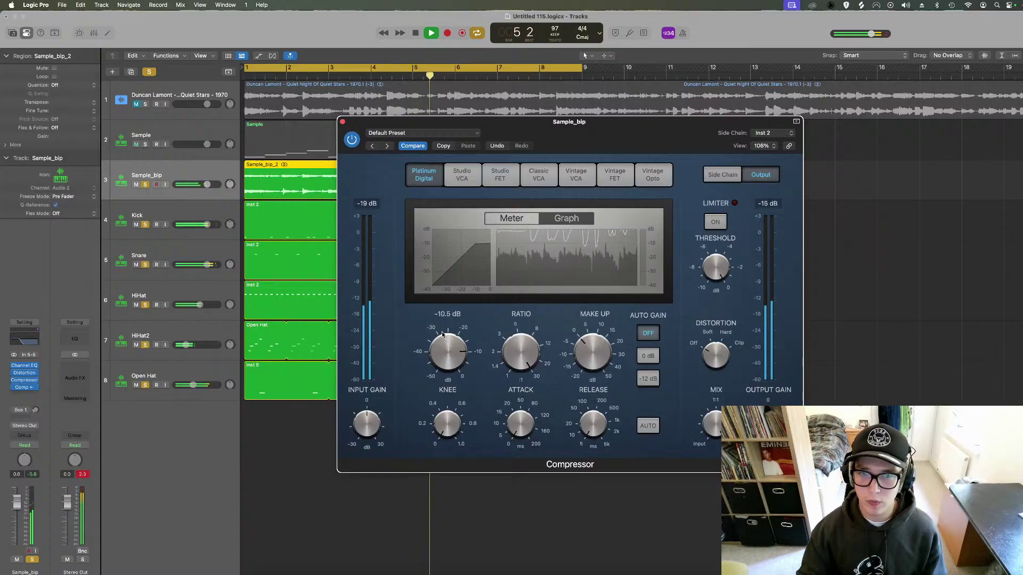
pyautogui.click(343, 121)
# Clear all solos, play the full beat from the start, and mute the Sample_bip track.
pyautogui.click(150, 71)
pyautogui.press('Return')
pyautogui.press('space')
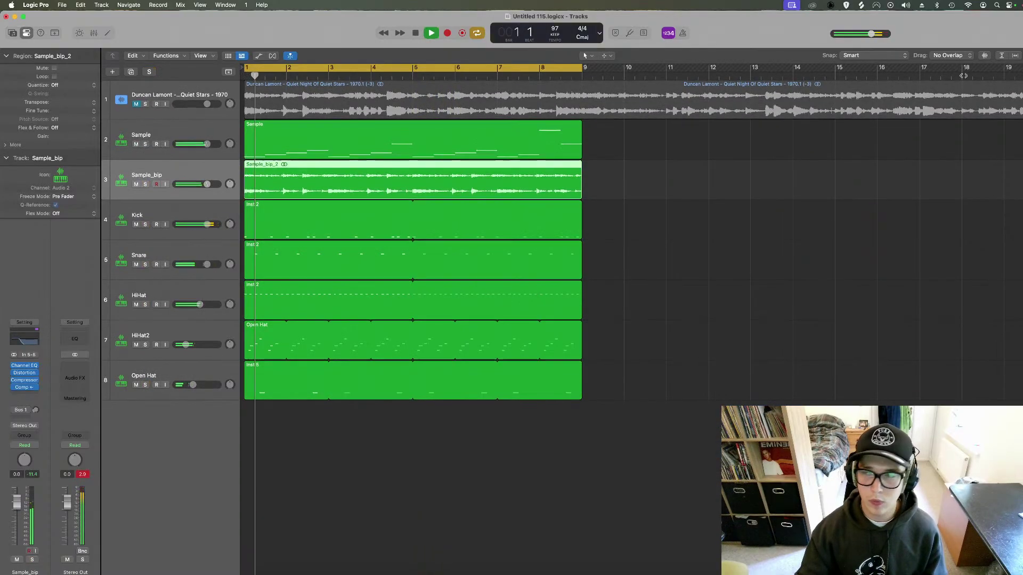
pyautogui.press('super+Down')
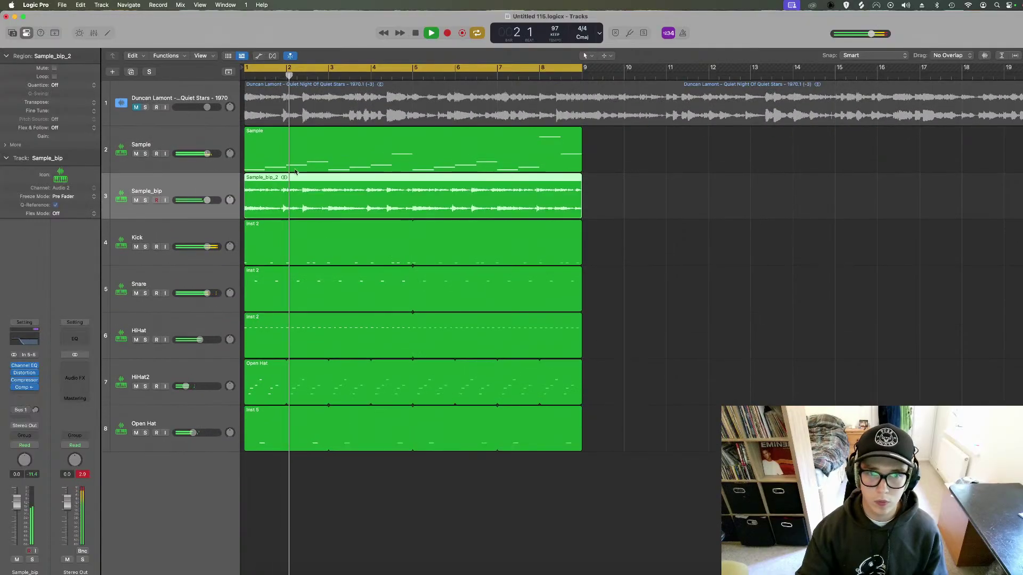
pyautogui.click(136, 200)
pyautogui.click(147, 139)
pyautogui.press('Return')
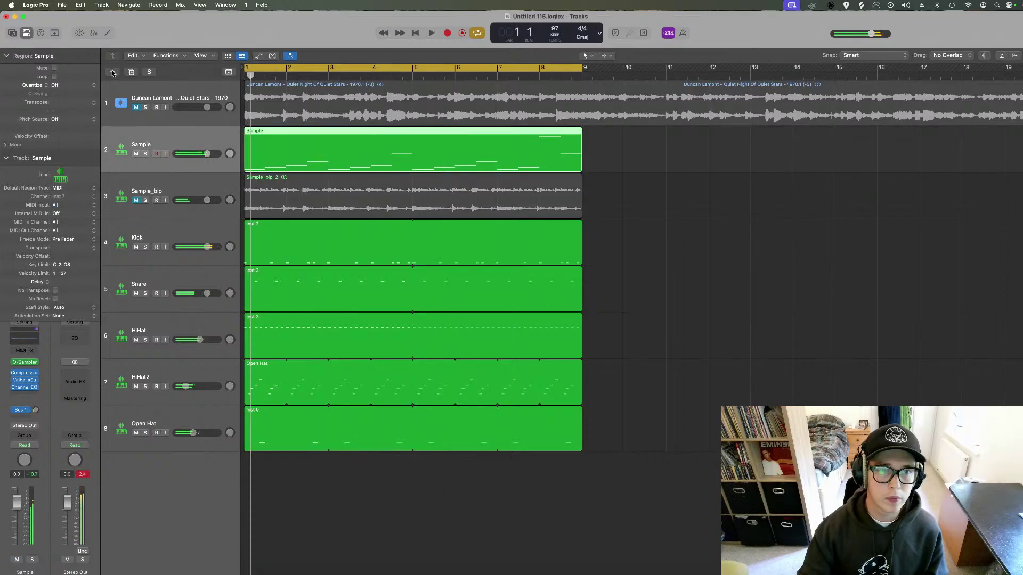
# Create a software instrument track with the Default Patch below Sample, solo it with Sample, and hide the Library.
pyautogui.click(112, 73)
pyautogui.click(413, 320)
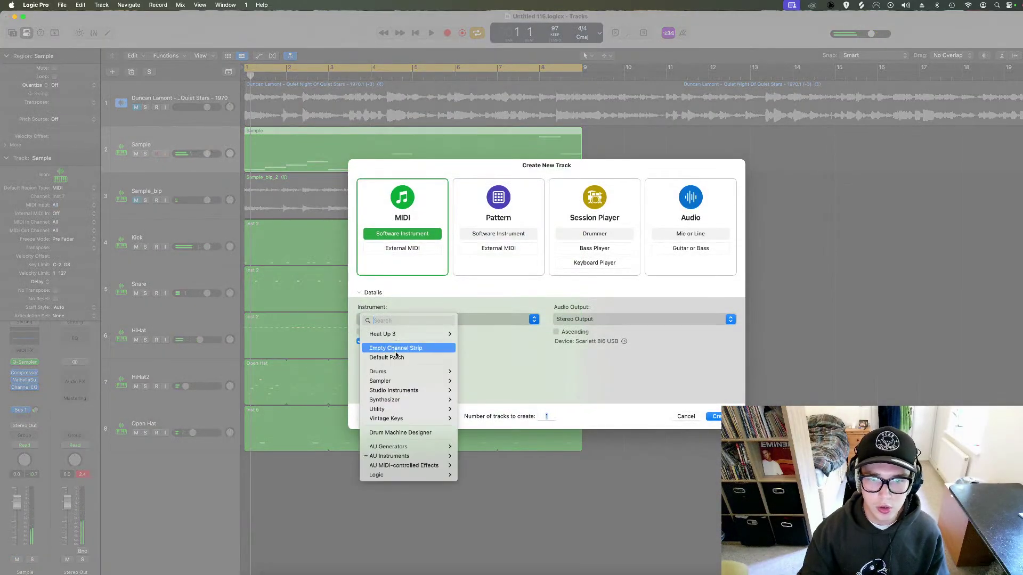
pyautogui.click(394, 357)
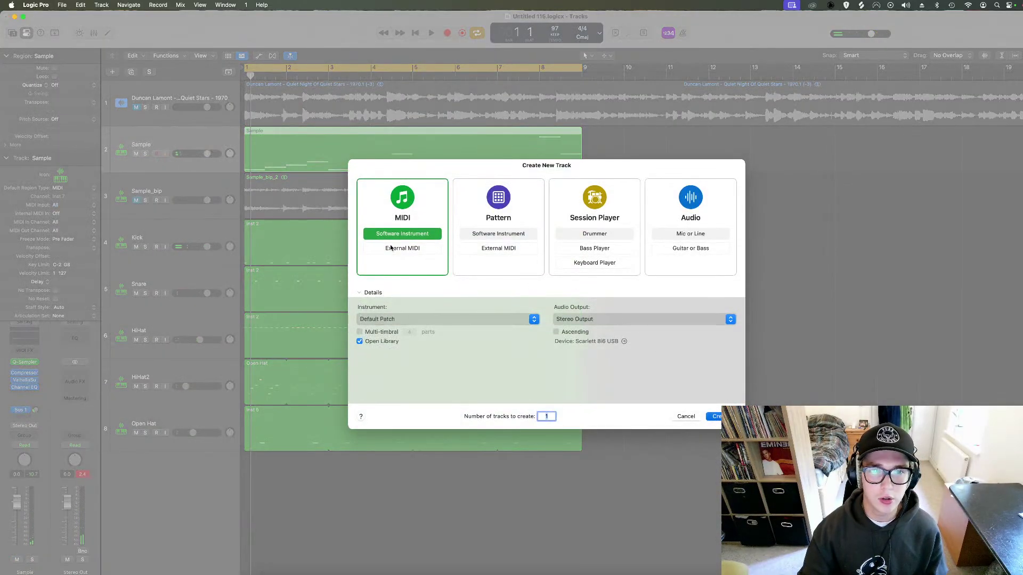
pyautogui.press('Return')
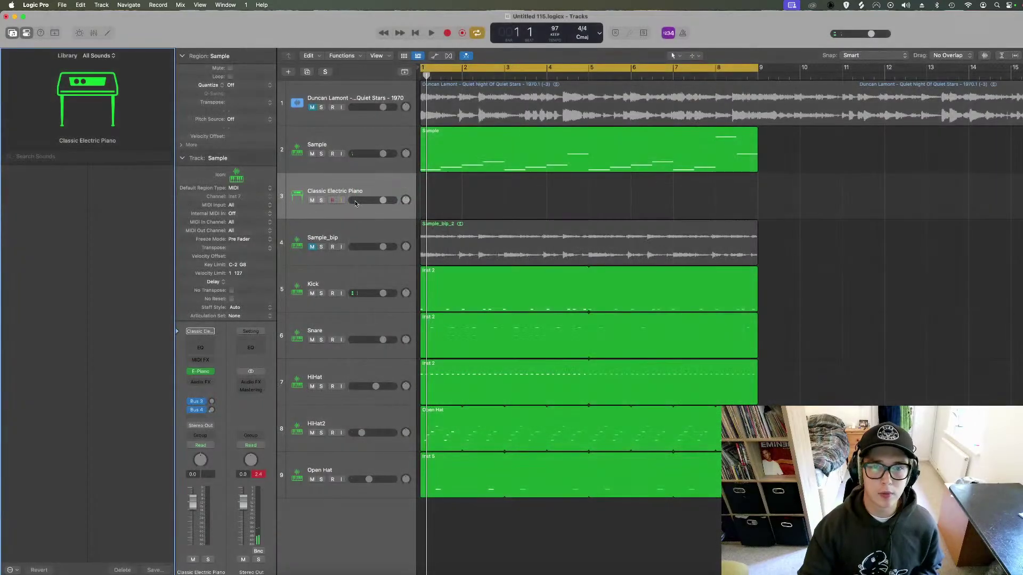
pyautogui.click(322, 162)
pyautogui.press('s')
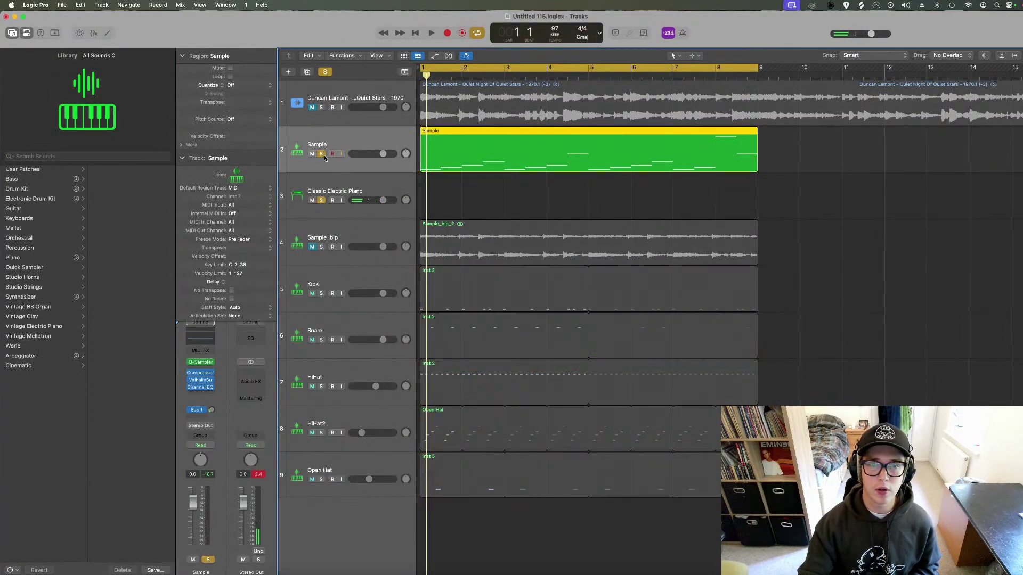
pyautogui.click(8, 34)
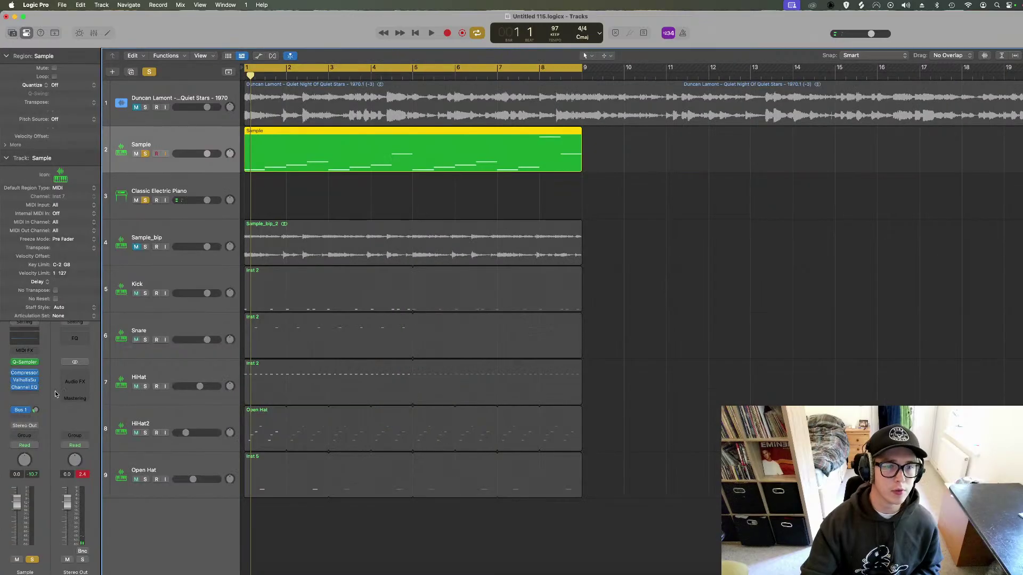
# Open Quick Sampler on Sample and lower its Fine pitch to about -46 cents while comparing it with the electric piano.
pyautogui.click(25, 362)
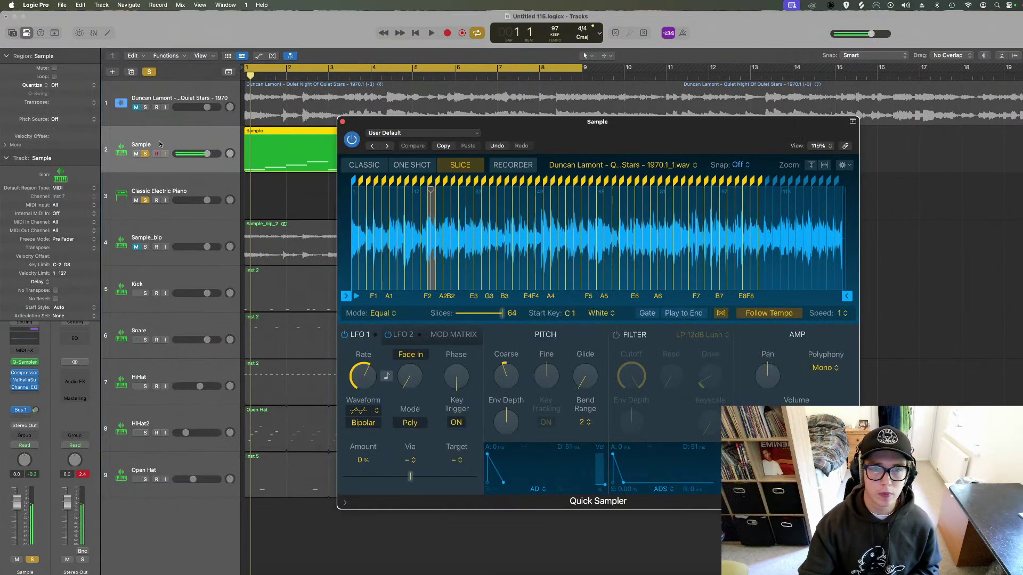
pyautogui.click(192, 190)
pyautogui.moveTo(550, 382)
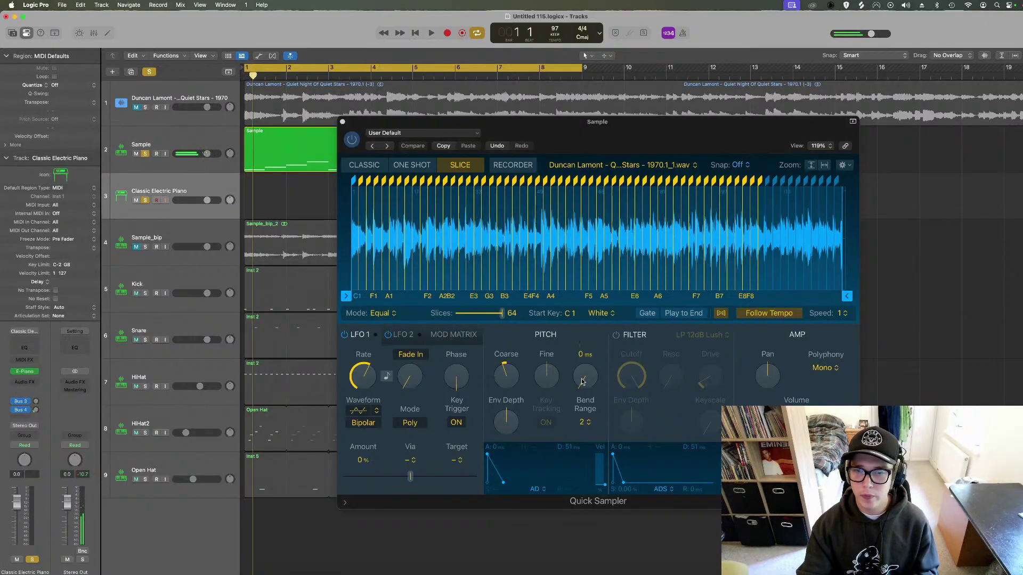
pyautogui.press('space')
pyautogui.moveTo(551, 378); pyautogui.dragTo(548, 408)
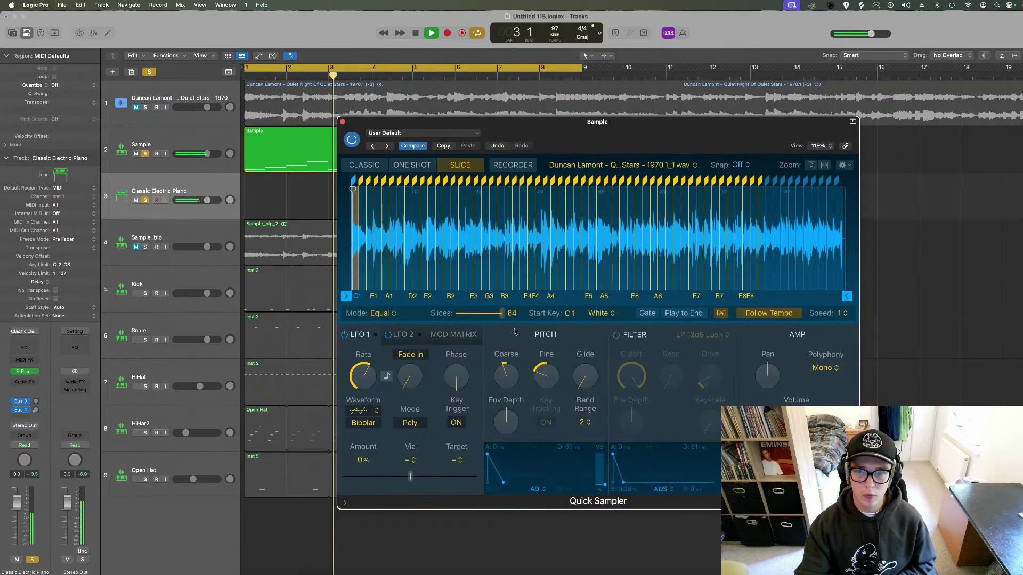
pyautogui.moveTo(546, 400); pyautogui.dragTo(546, 407)
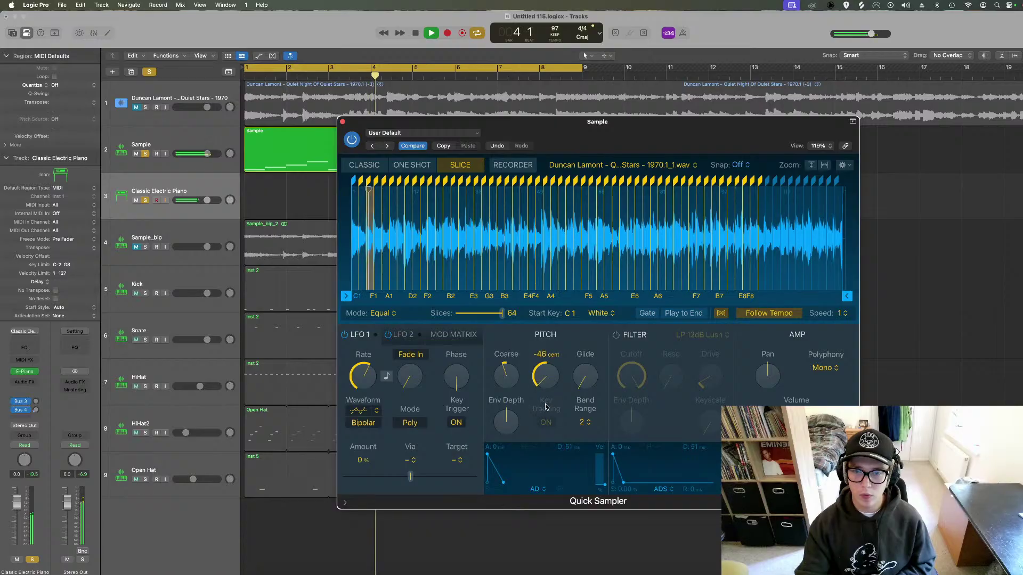
# Loop only the first half of bar 1 and raise the Sample's Fine pitch until it matches the piano by ear.
pyautogui.click(284, 70)
pyautogui.moveTo(269, 71); pyautogui.dragTo(247, 70)
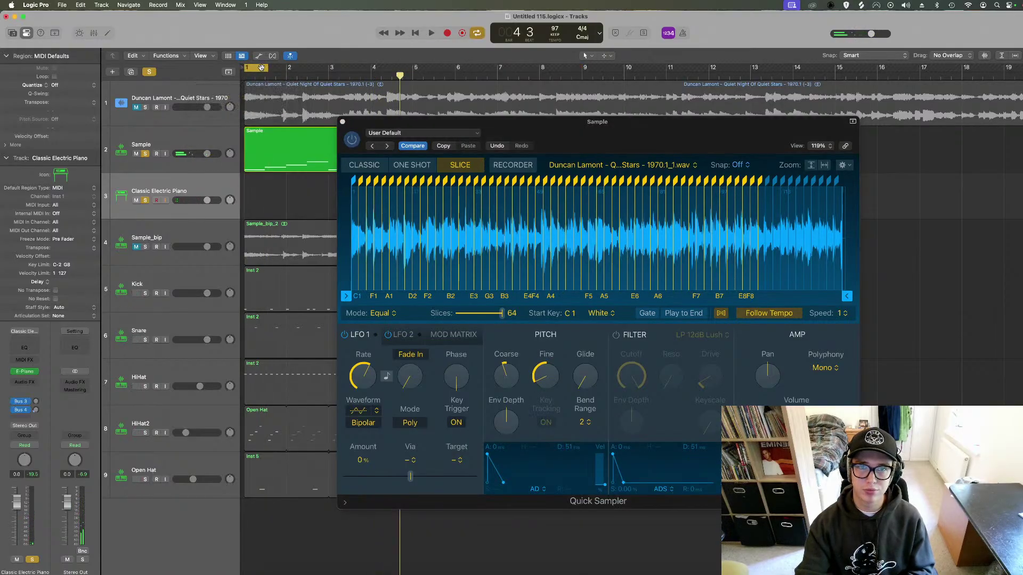
pyautogui.press('space')
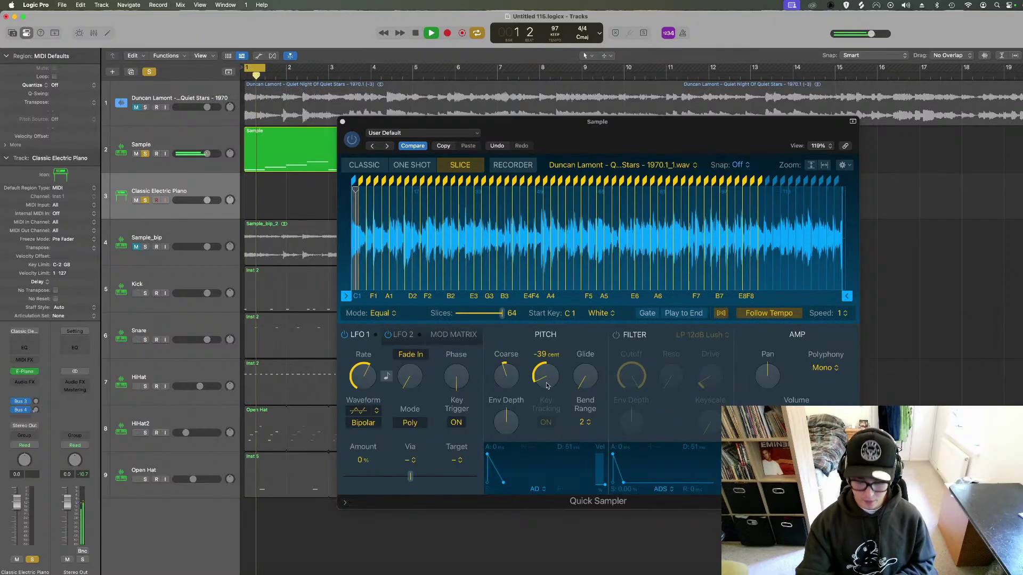
pyautogui.click(547, 382)
pyautogui.moveTo(547, 383)
pyautogui.mouseDown()
pyautogui.moveTo(543, 349)
pyautogui.moveTo(540, 404)
pyautogui.moveTo(538, 366)
pyautogui.mouseUp()
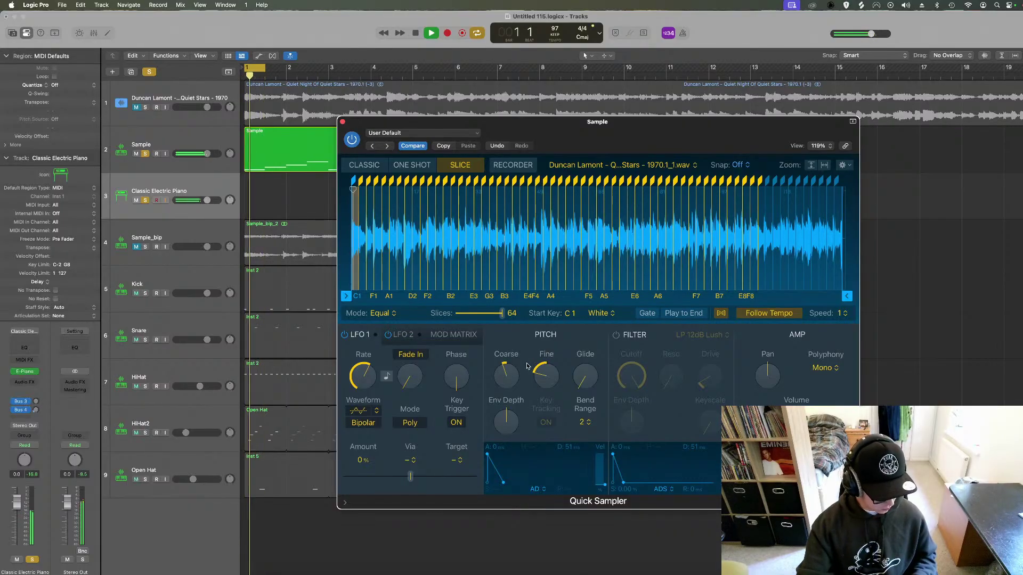
pyautogui.press('space')
# Close Quick Sampler and extend the cycle range back to bars 1 through 8.
pyautogui.click(342, 122)
pyautogui.moveTo(264, 68); pyautogui.dragTo(583, 88)
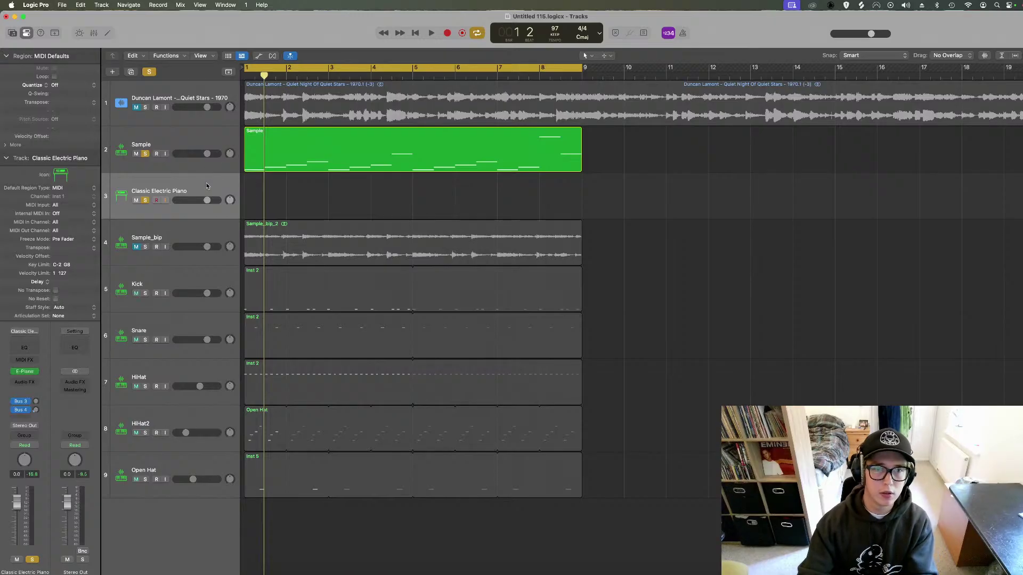
# Delete the Classic Electric Piano track, unsolo Sample, and play the beat.
pyautogui.press('super+BackSpace')
pyautogui.click(145, 153)
pyautogui.press('space')
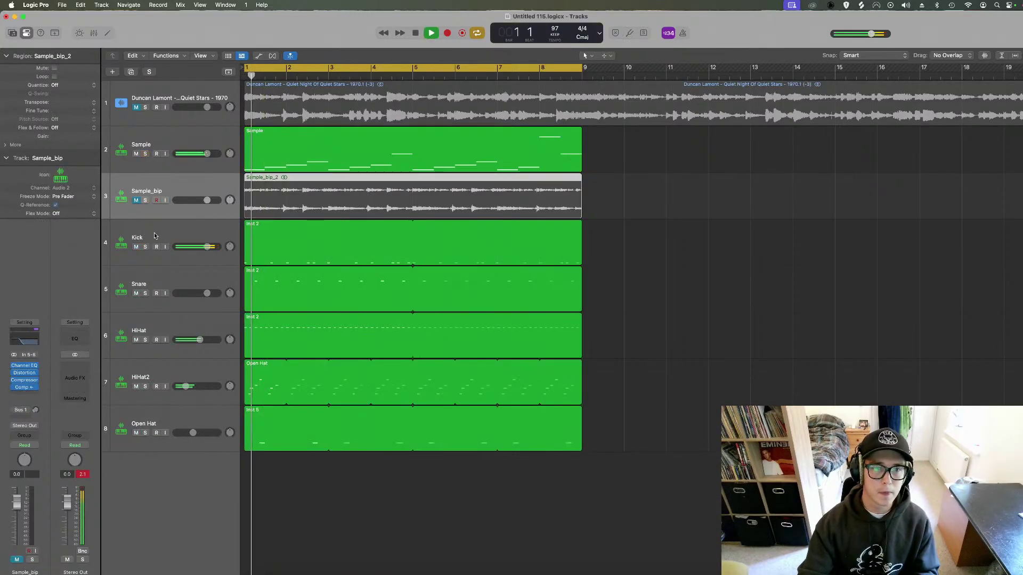
# Create a software instrument track with Initial Audio's Heat Up 3 below the Sample track and hide the Library.
pyautogui.click(160, 142)
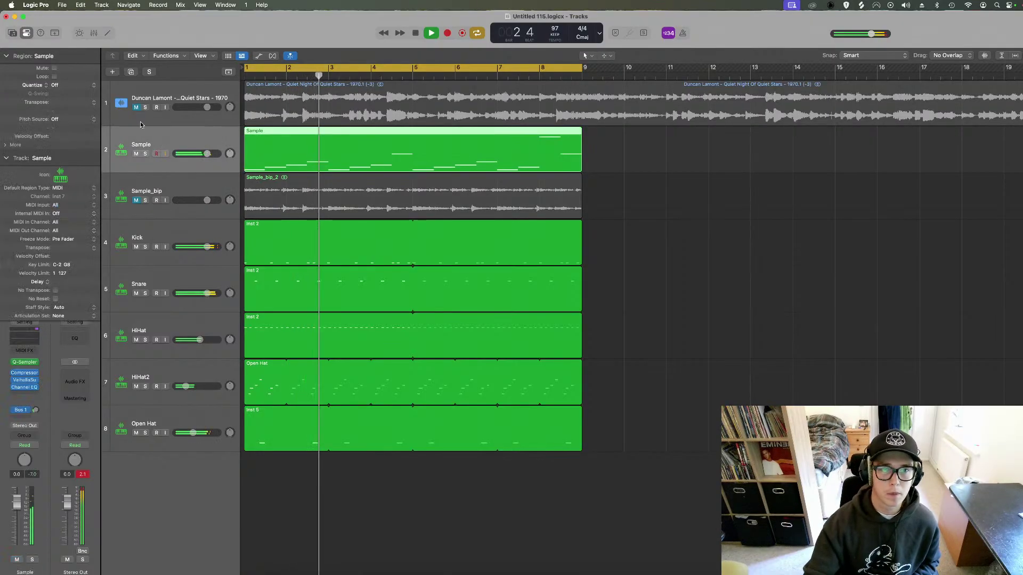
pyautogui.press('alt+super+n')
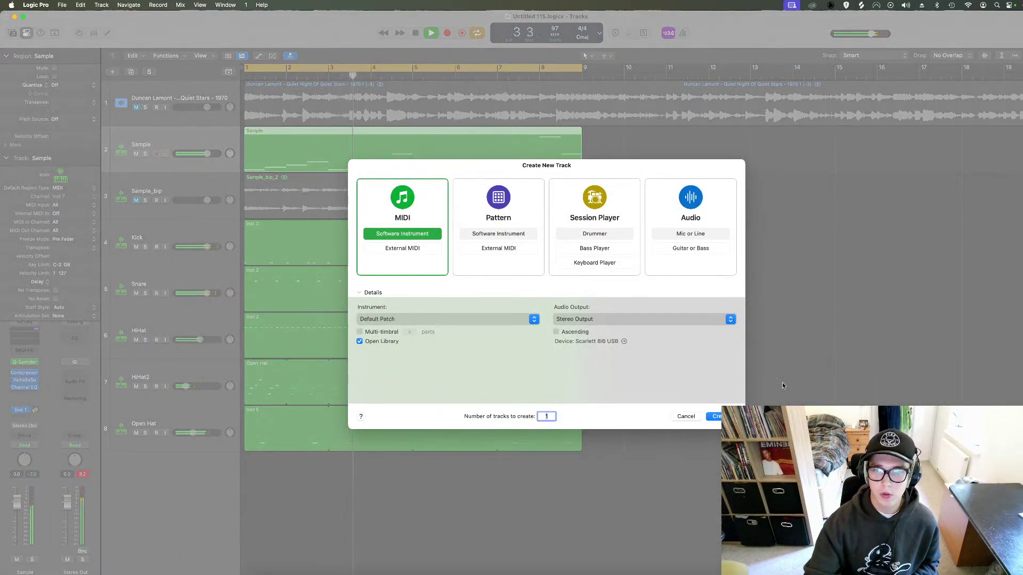
pyautogui.click(398, 319)
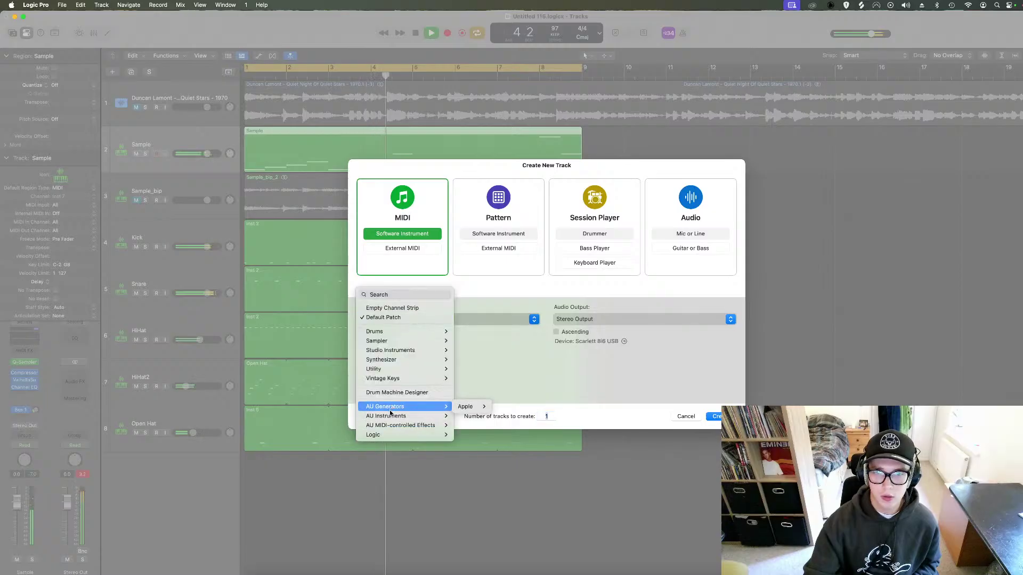
pyautogui.moveTo(420, 416)
pyautogui.moveTo(512, 472)
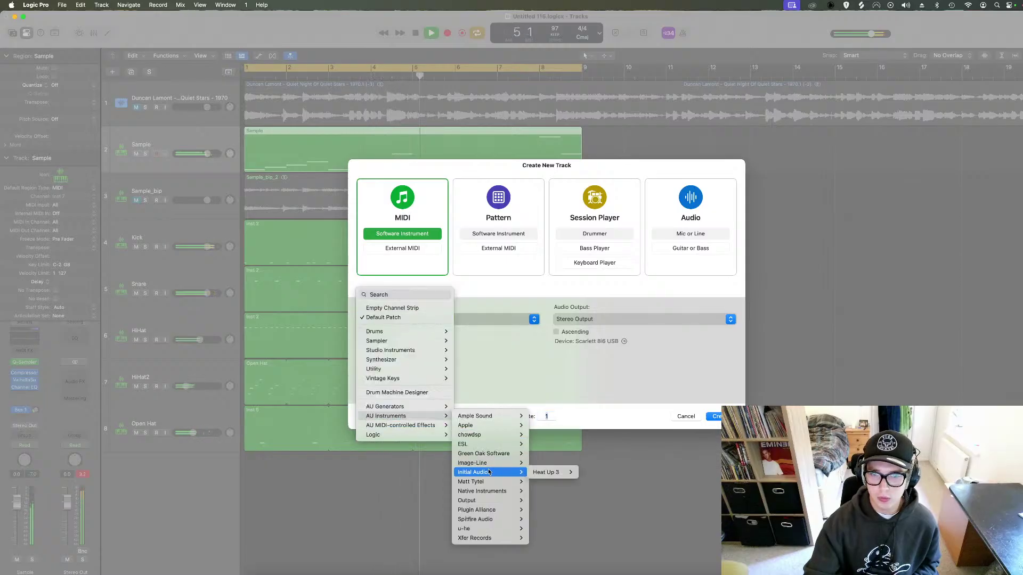
pyautogui.click(587, 472)
pyautogui.click(713, 416)
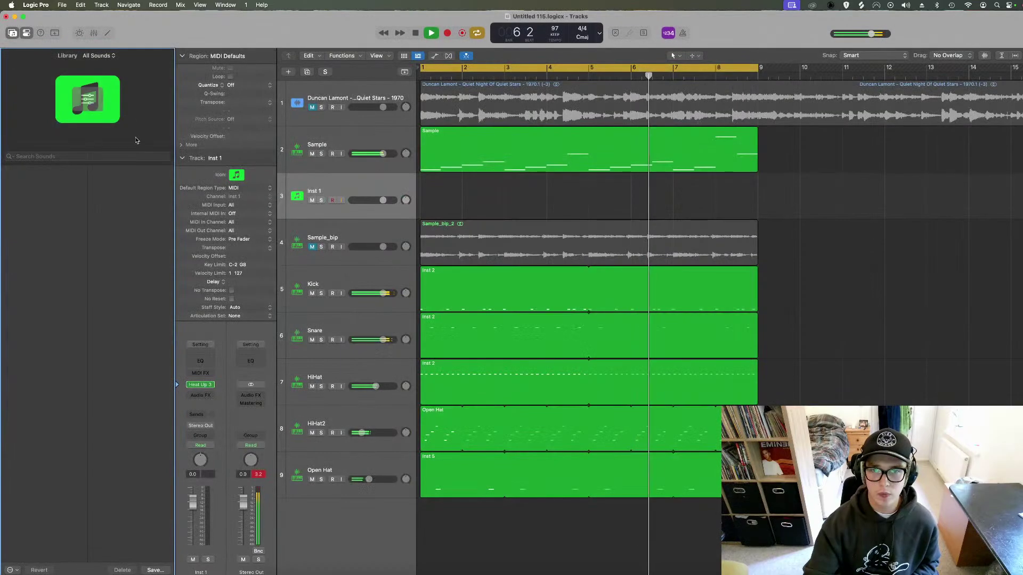
pyautogui.press('y')
# Solo Sample_bip briefly to hear the bass layer alone, leaving it unsoloed and muted.
pyautogui.press('space')
pyautogui.click(145, 247)
pyautogui.press('space')
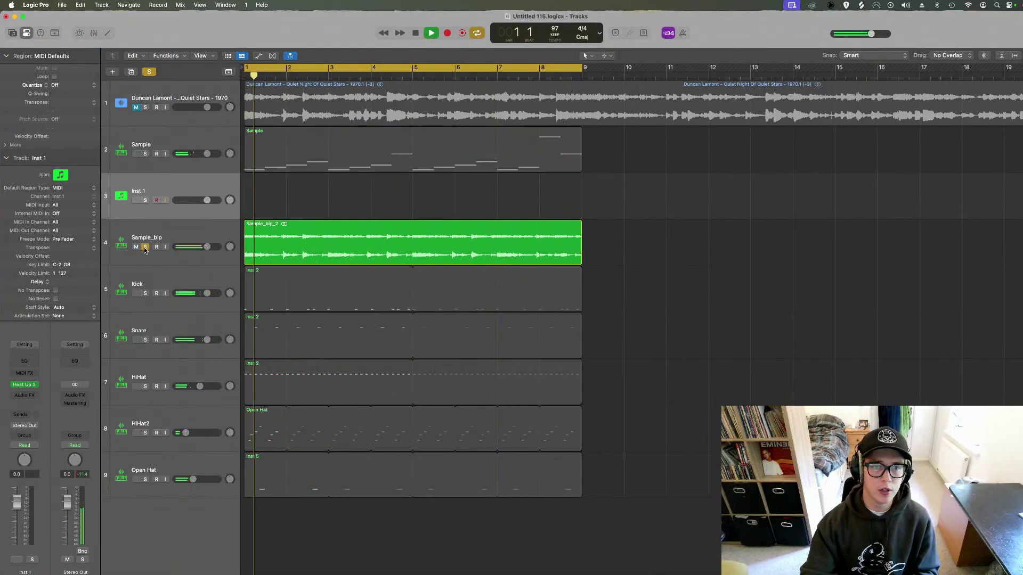
pyautogui.click(144, 247)
pyautogui.click(136, 247)
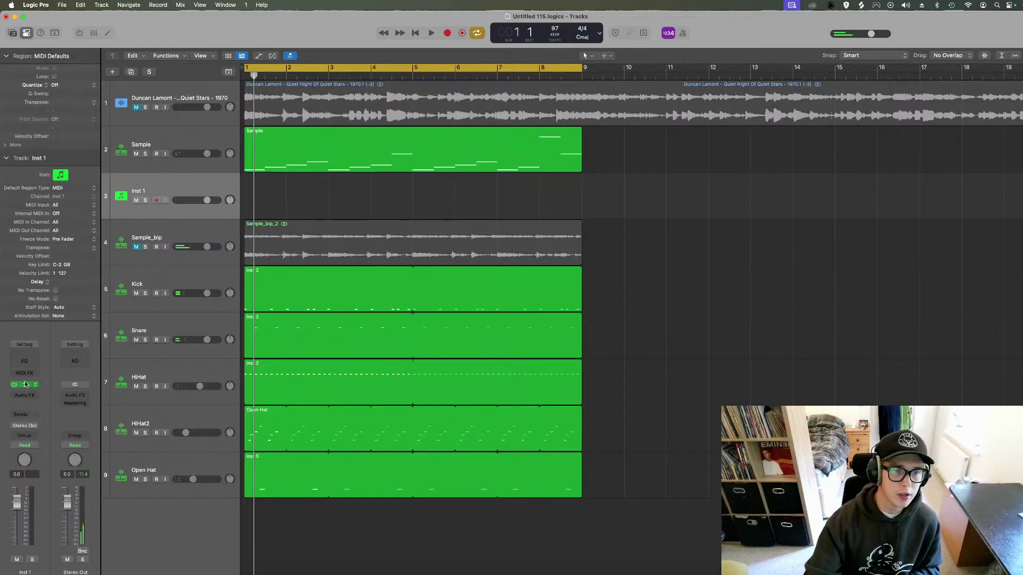
# Open Heat Up 3 on the new track and audition the BLAKK RIMS 808 [OVERDRIVE] preset from the Bass category.
pyautogui.click(25, 384)
pyautogui.click(527, 200)
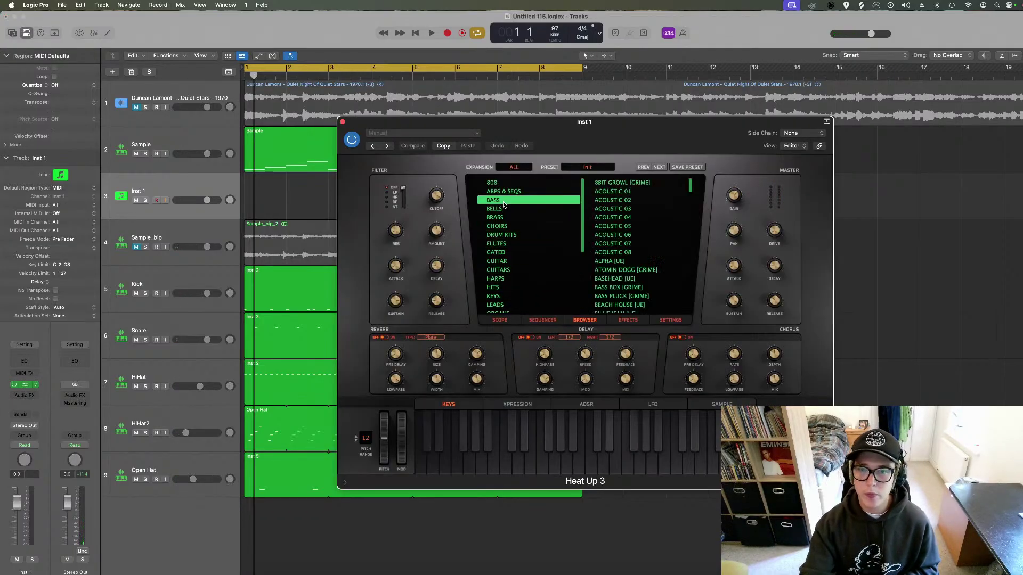
pyautogui.click(618, 244)
pyautogui.scroll(-3, 632, 250)
pyautogui.click(634, 277)
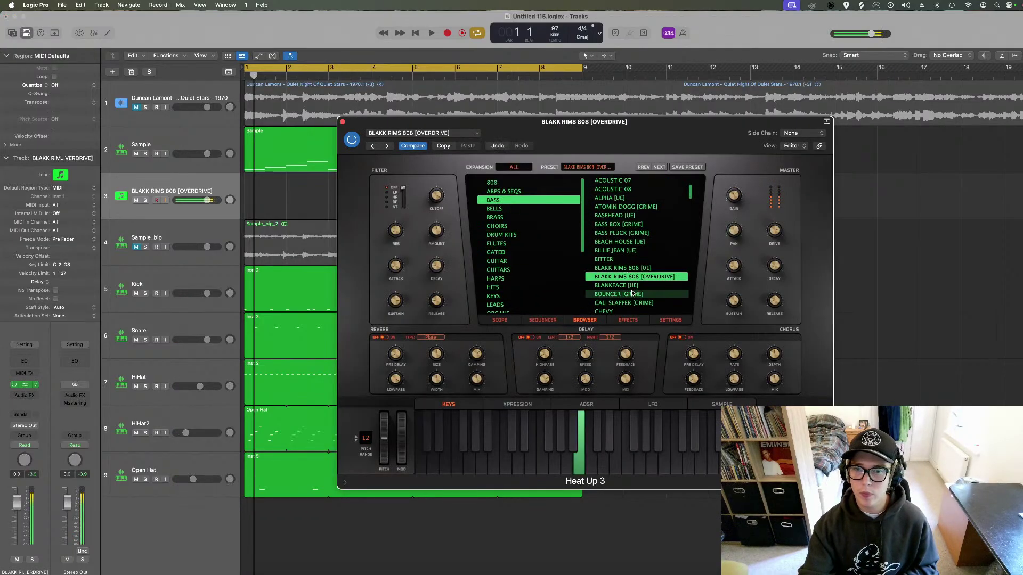
pyautogui.scroll(-2, 632, 294)
# Compare further bass presets during playback, including DARK DNB [GRIME], and load DEEP GROUNDS.
pyautogui.press('space')
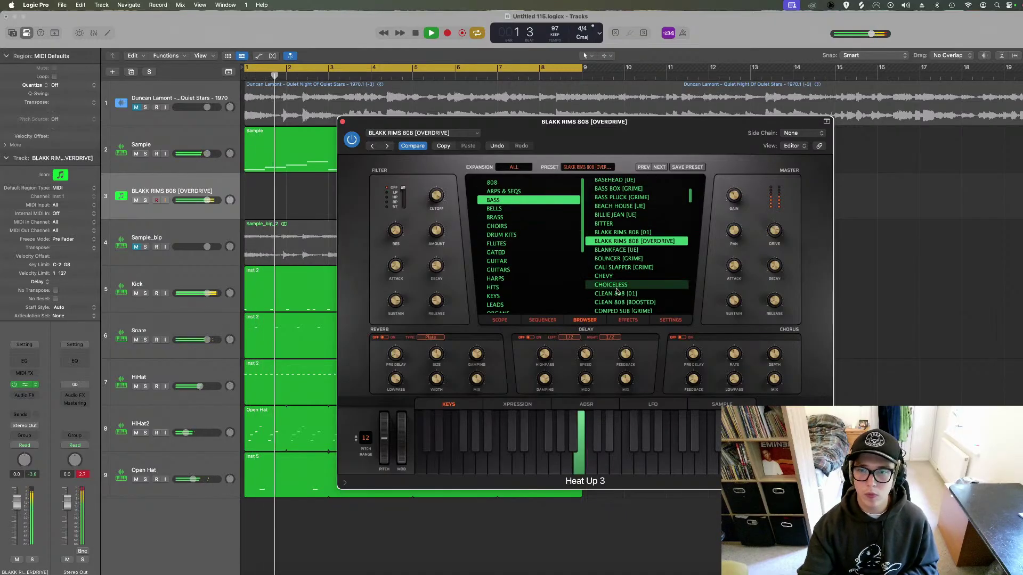
pyautogui.scroll(-3, 622, 291)
pyautogui.click(625, 290)
pyautogui.scroll(-3, 626, 299)
pyautogui.click(624, 299)
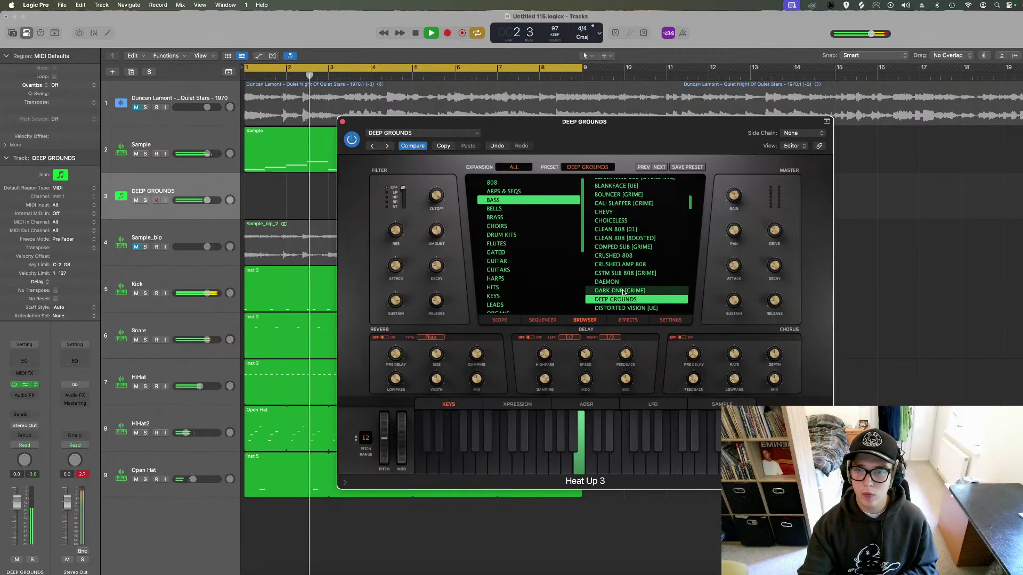
pyautogui.click(622, 290)
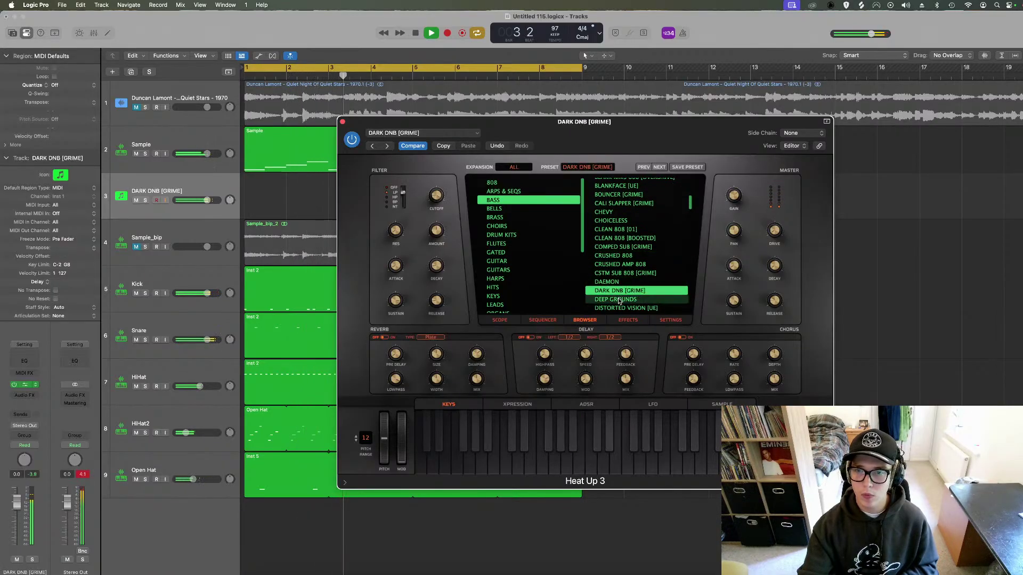
pyautogui.click(618, 300)
# Enable the Hard Clip Distortion effect in Heat Up 3 and replay the beat from the start to try bass notes.
pyautogui.click(628, 321)
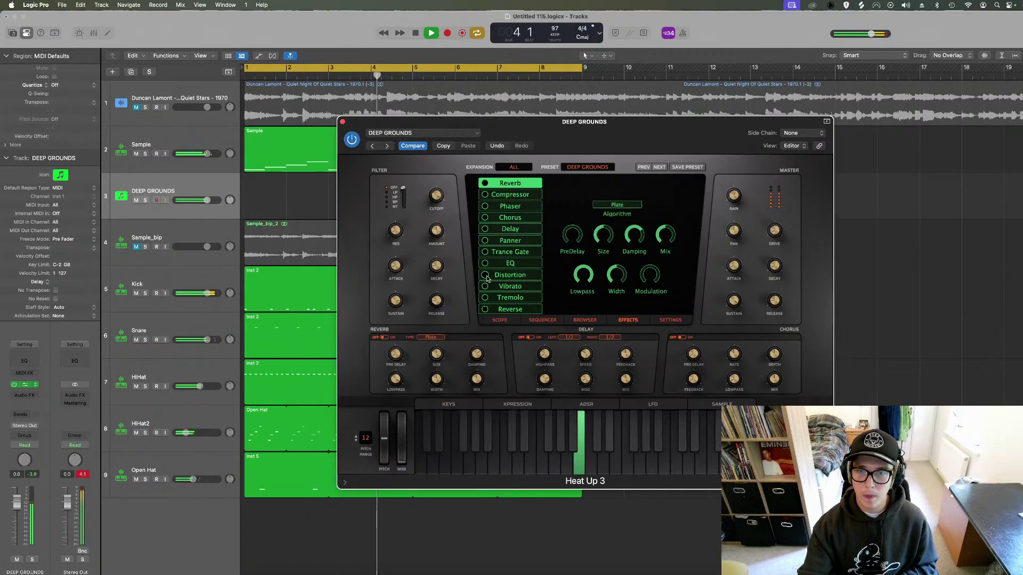
pyautogui.click(513, 275)
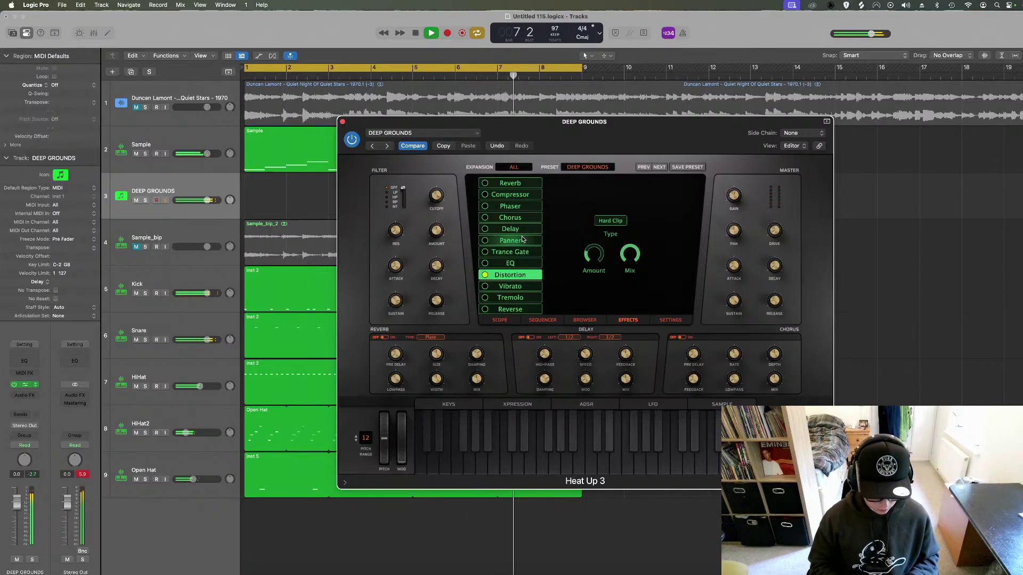
pyautogui.press('space')
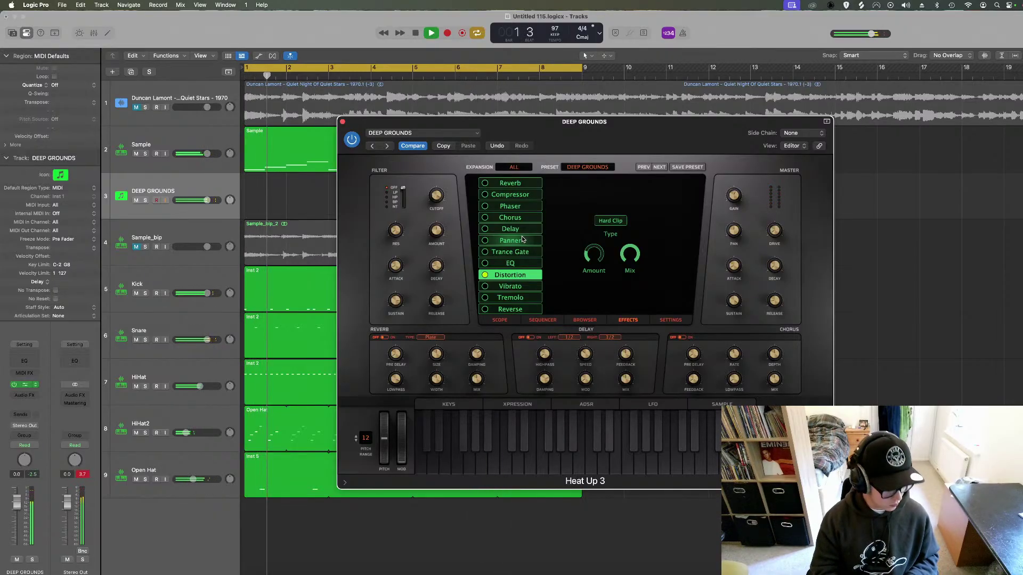
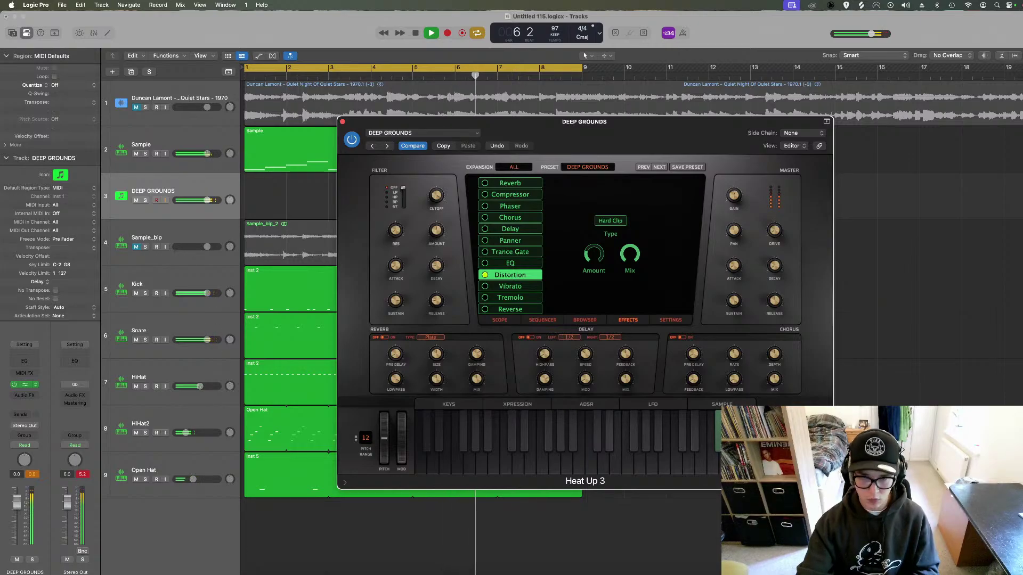
# Delete the DEEP GROUNDS instrument track and unmute the Sample_bip bass layer.
pyautogui.click(342, 122)
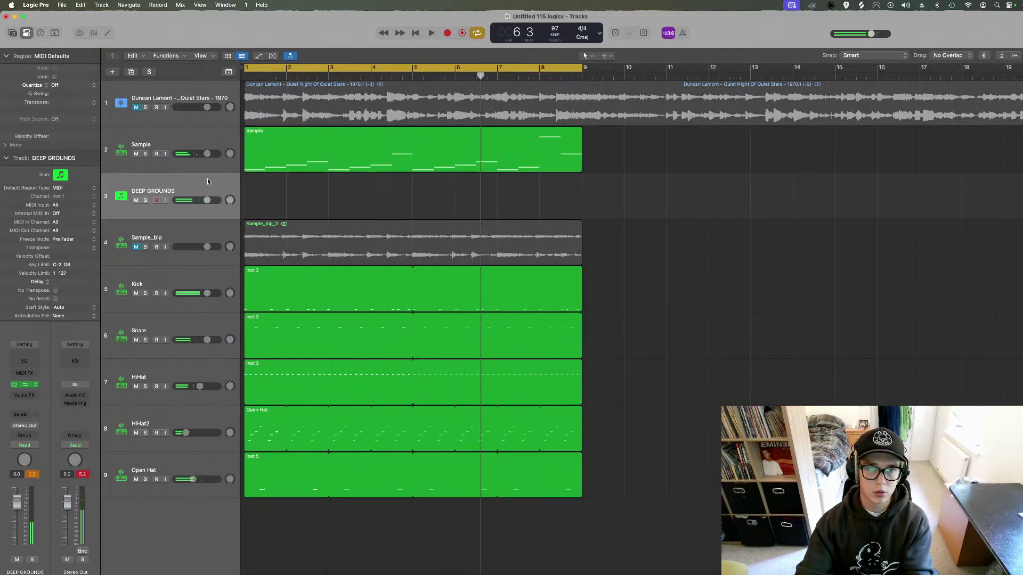
pyautogui.press('super+BackSpace')
pyautogui.click(137, 201)
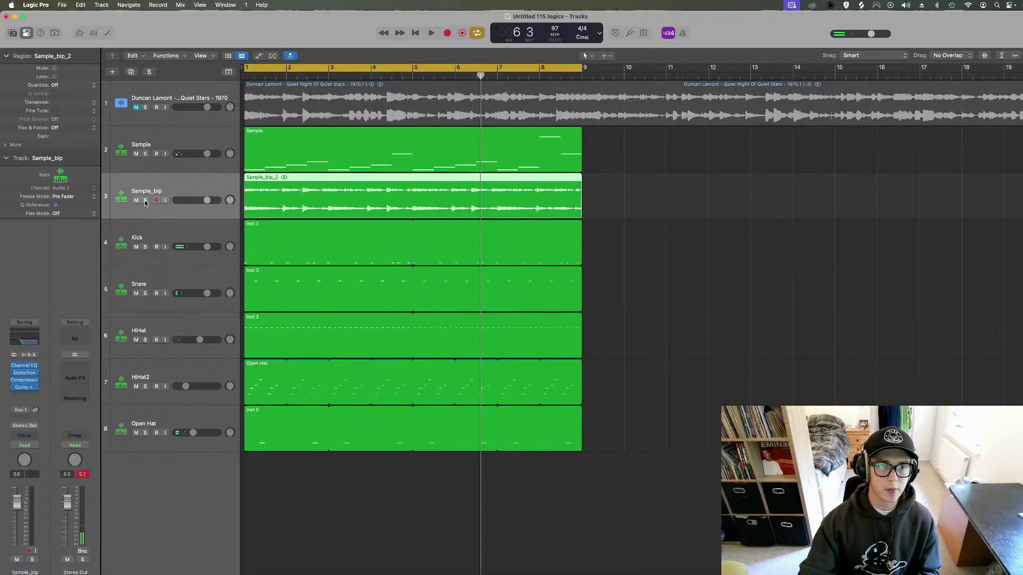
# Reset the sample's Fine pitch in Quick Sampler and replay, soloing Sample and Sample_bip to compare them together and apart.
pyautogui.click(163, 146)
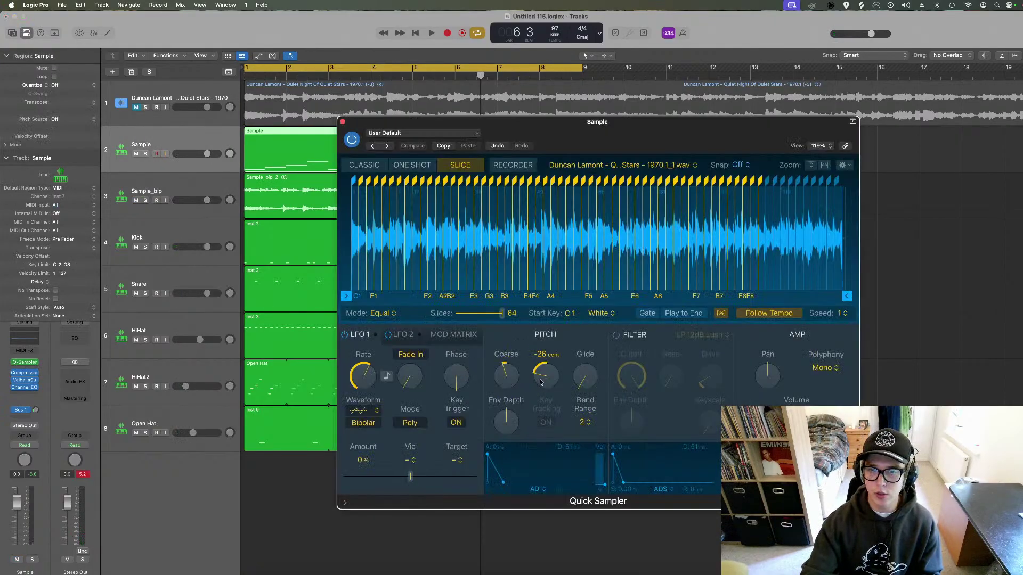
pyautogui.press('space')
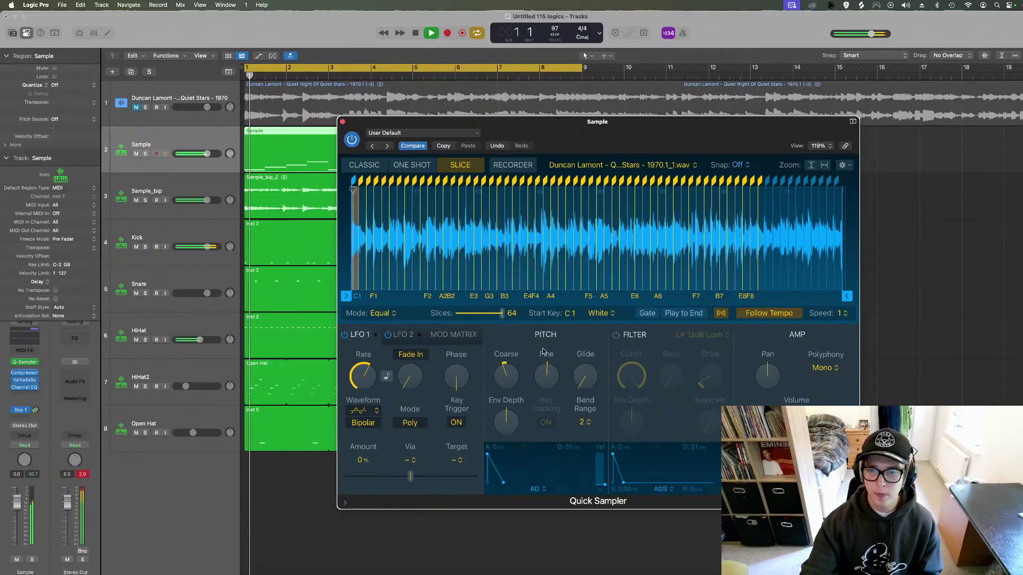
pyautogui.click(144, 200)
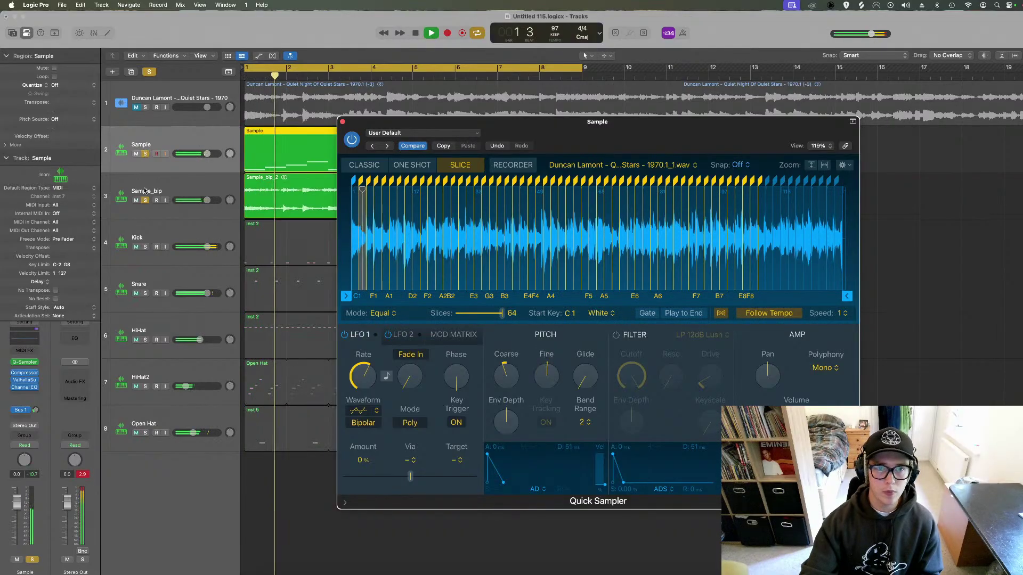
pyautogui.click(342, 122)
pyautogui.click(146, 154)
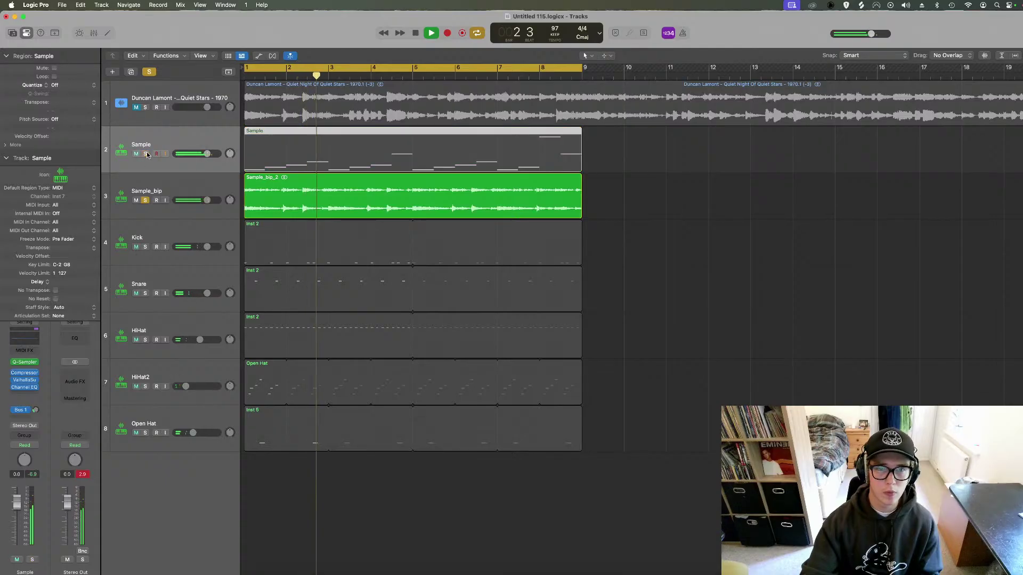
pyautogui.click(146, 154)
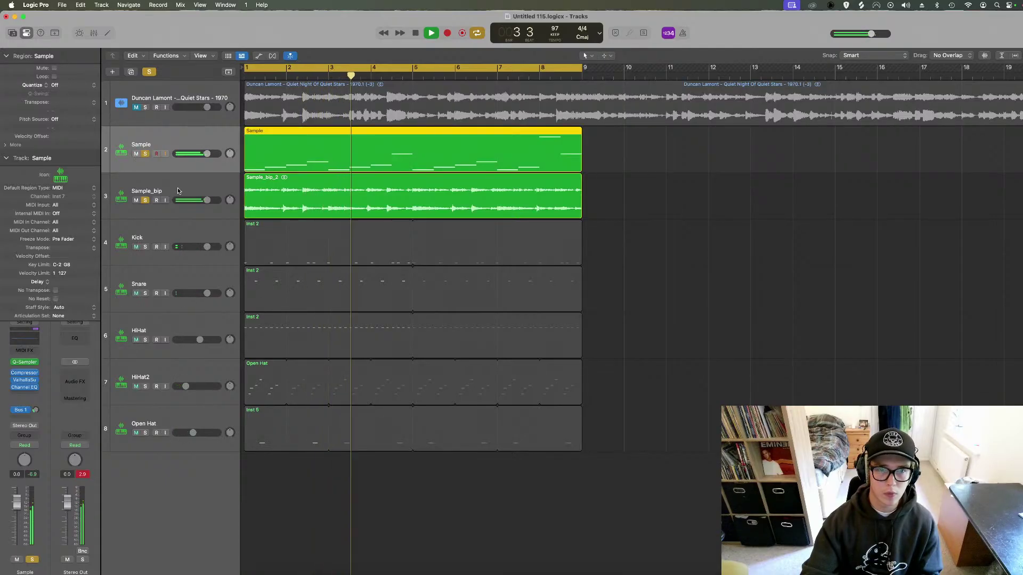
pyautogui.click(146, 154)
# Try Channel EQ on Sample with a 29.4 Hz low cut, a +5.4 dB low shelf at 358 Hz and a 670 Hz high cut.
pyautogui.press('v')
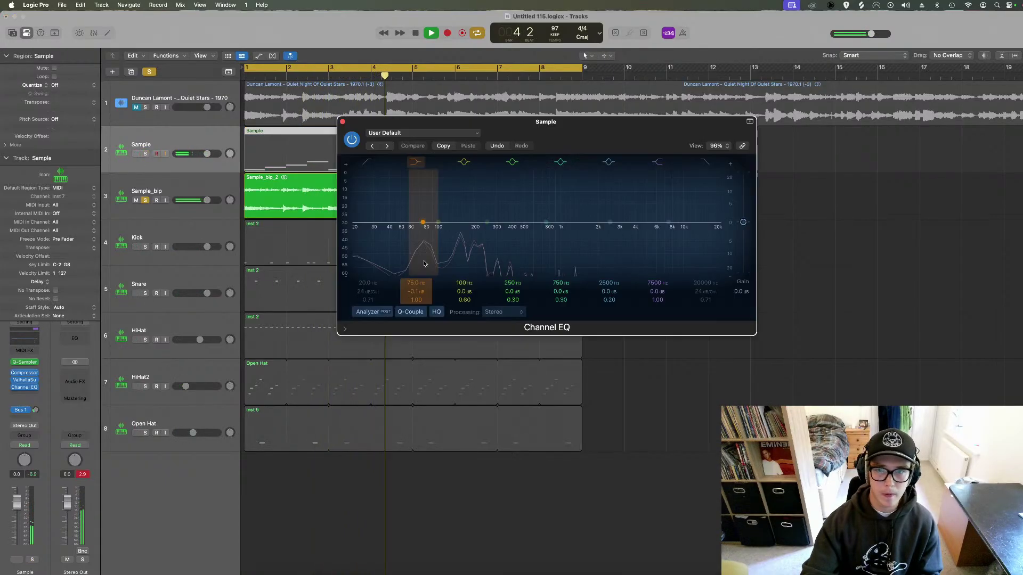
pyautogui.moveTo(710, 170); pyautogui.dragTo(539, 175)
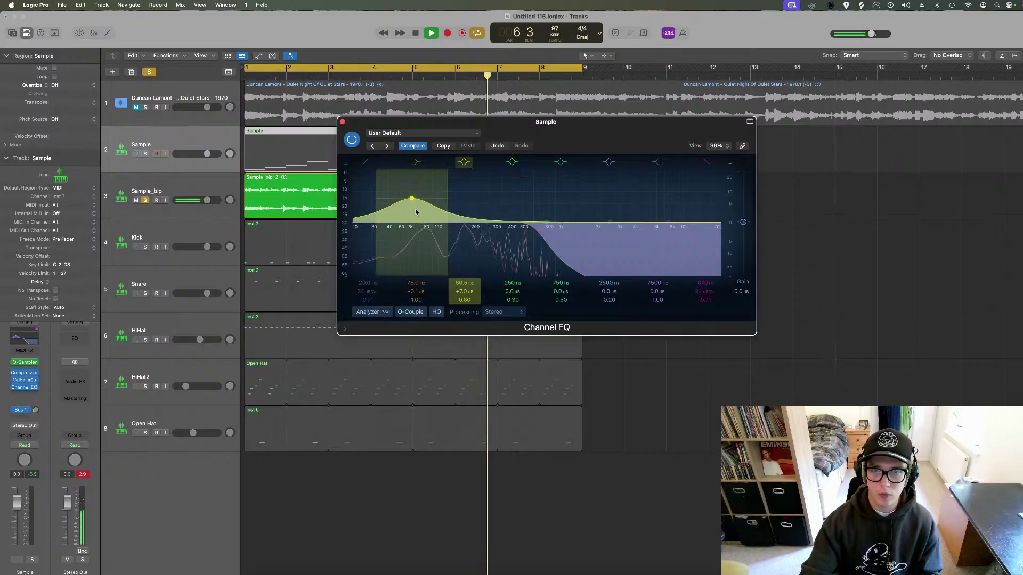
pyautogui.click(466, 165)
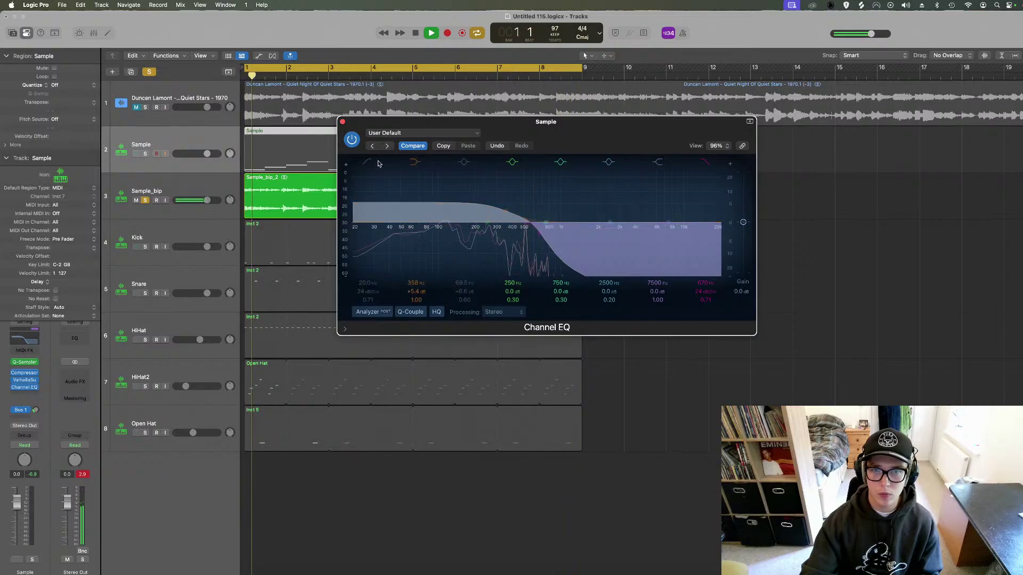
pyautogui.moveTo(353, 234); pyautogui.dragTo(376, 232)
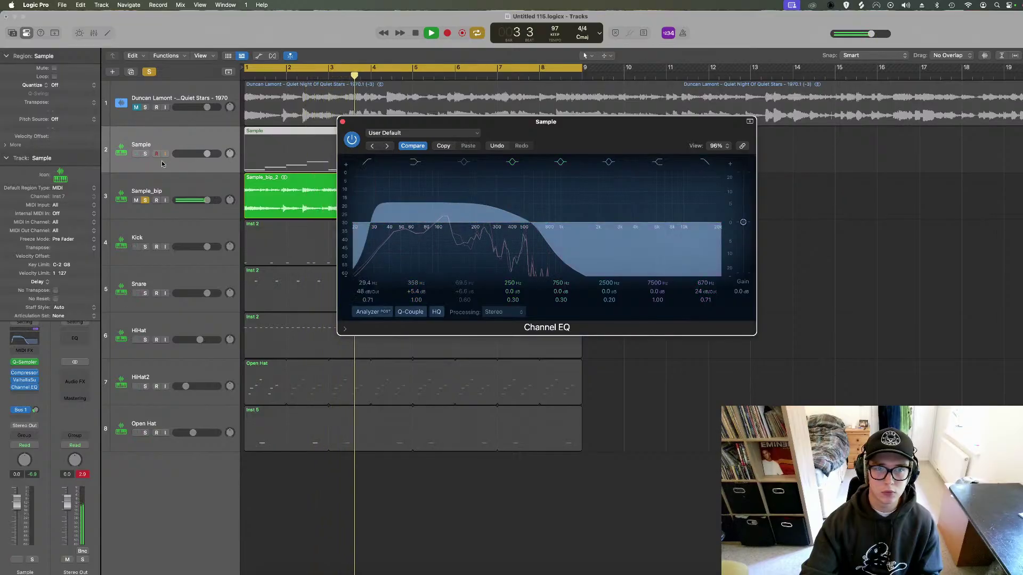
# Audition the equalized Sample together with the soloed drums and bass layer, and clear the solos.
pyautogui.moveTo(145, 247); pyautogui.dragTo(144, 433)
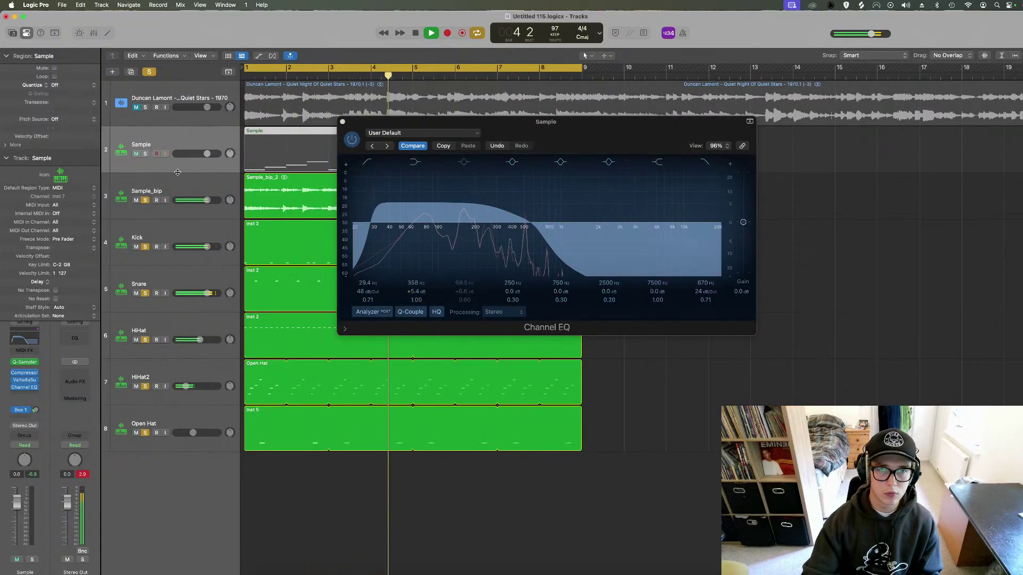
pyautogui.click(145, 154)
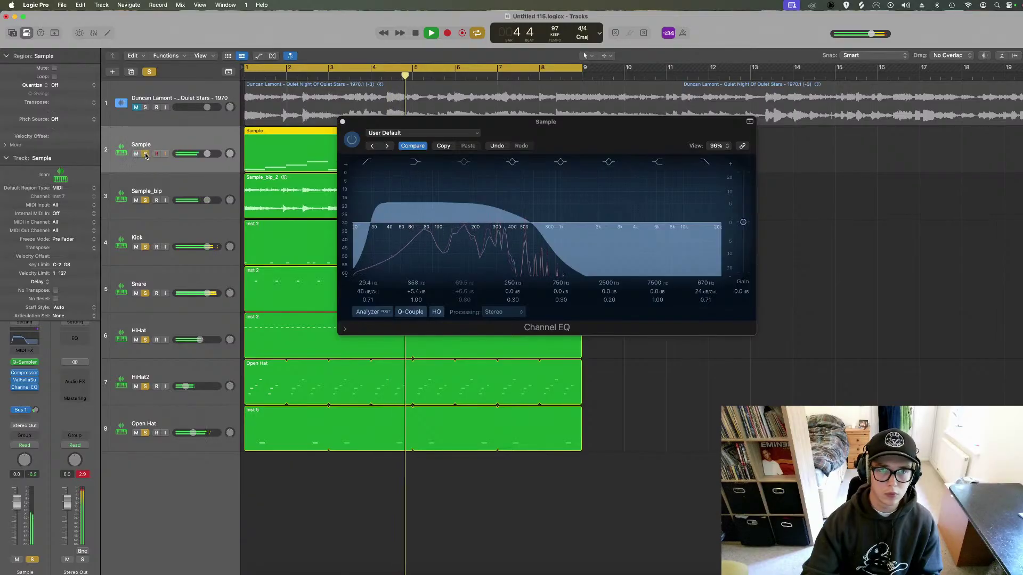
pyautogui.click(343, 122)
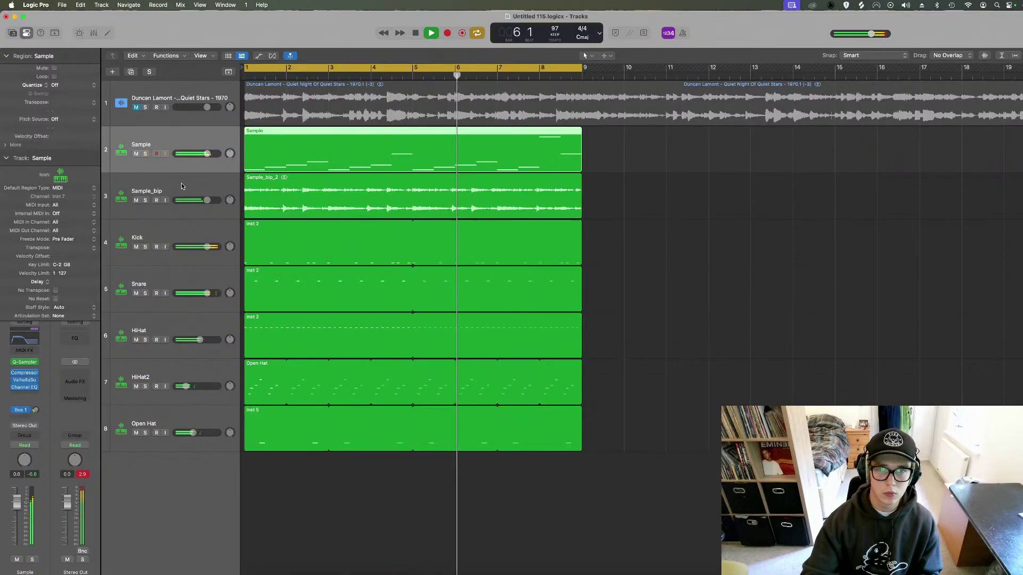
# Remove the Channel EQ from the Sample track and replay the beat from the start.
pyautogui.click(34, 391)
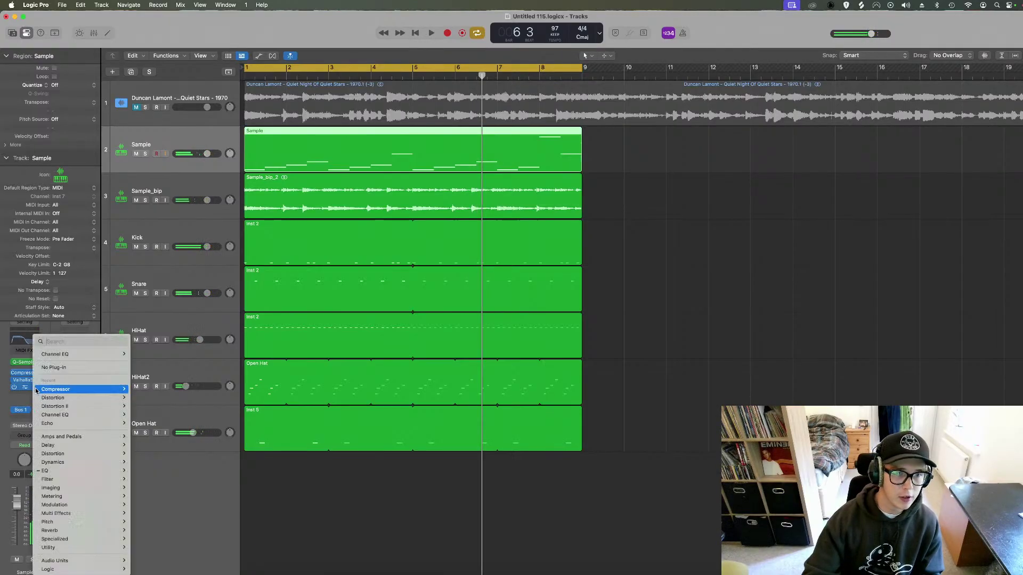
pyautogui.click(58, 368)
pyautogui.press('space')
# Solo Sample_bip and set its Channel EQ to a 234 Hz high cut with a +2.7 dB boost at about 85.5 Hz.
pyautogui.click(183, 181)
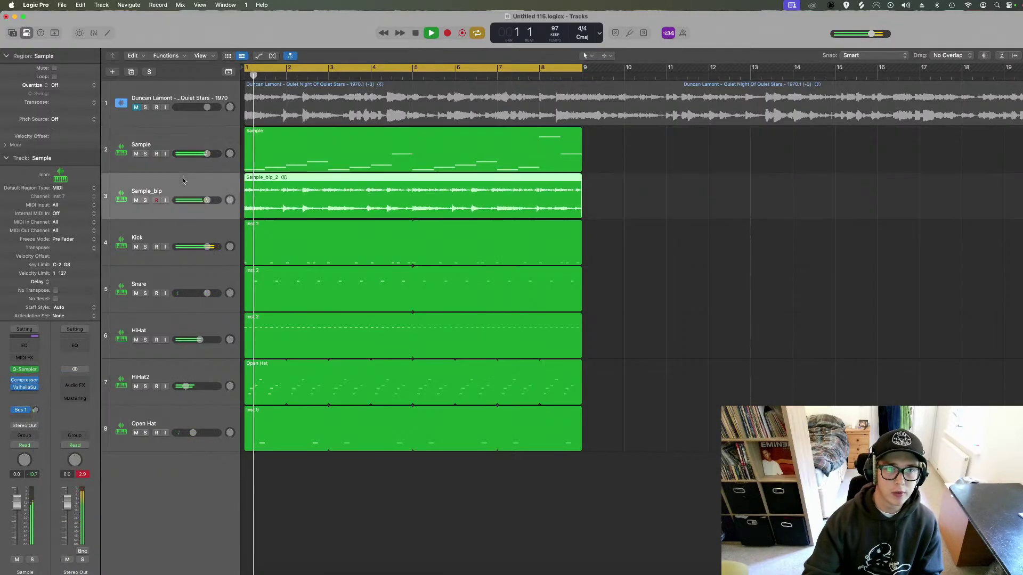
pyautogui.press('s')
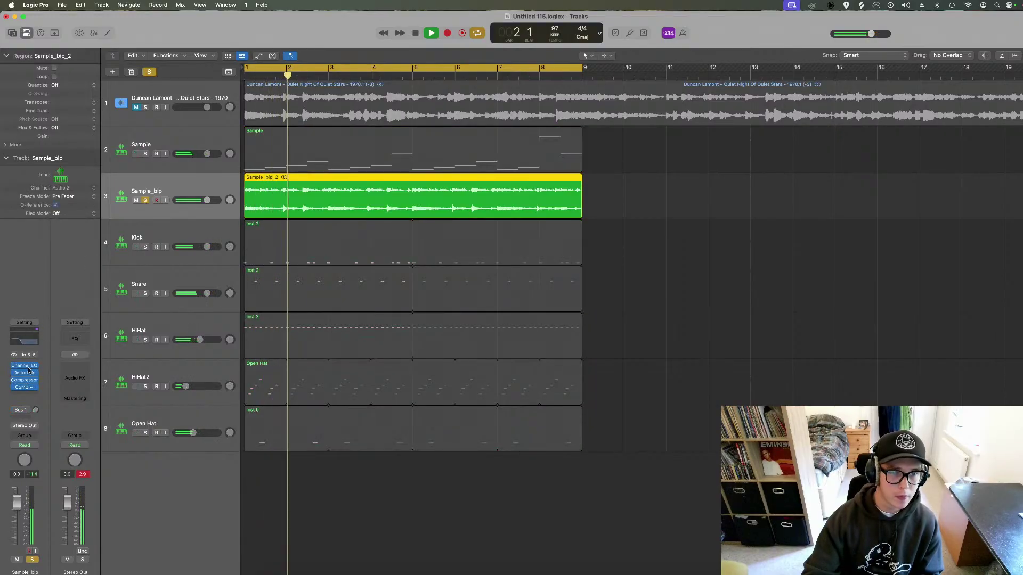
pyautogui.click(26, 366)
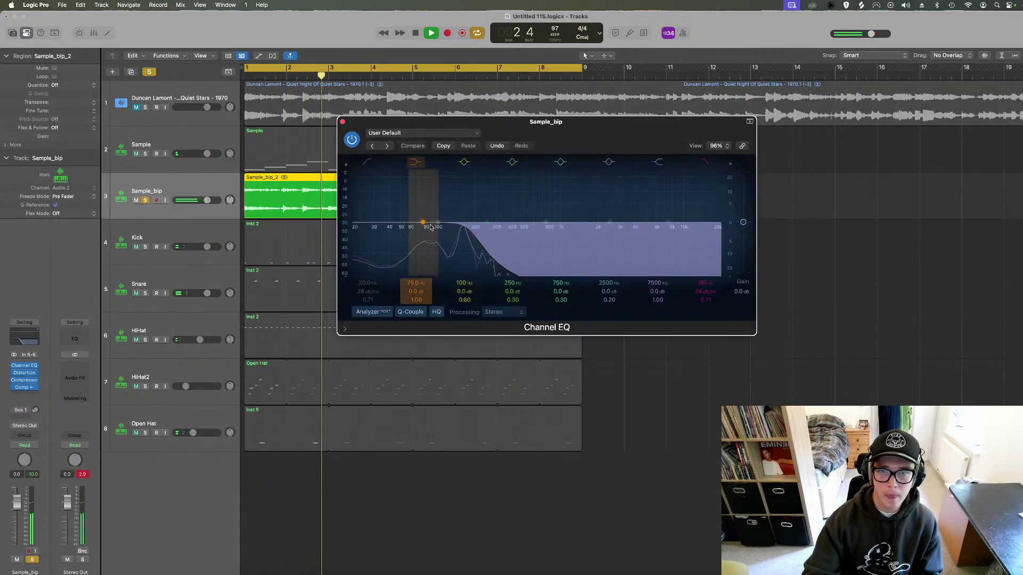
pyautogui.moveTo(494, 237); pyautogui.dragTo(440, 223)
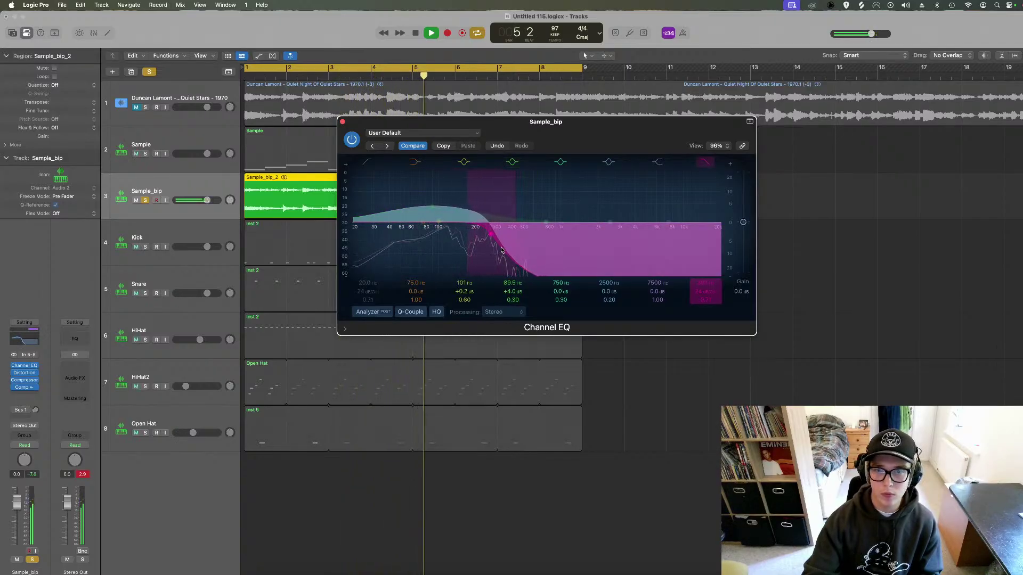
pyautogui.moveTo(432, 208); pyautogui.dragTo(429, 213)
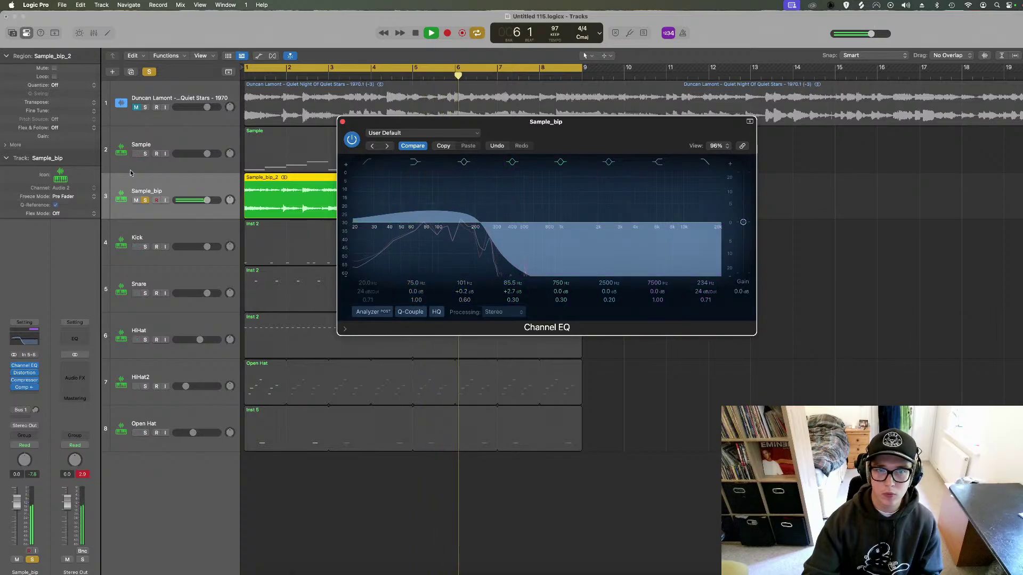
# Lower Sample_bip to about -2.8 dB against the soloed Sample track, and clear all solos to replay the full beat.
pyautogui.click(150, 157)
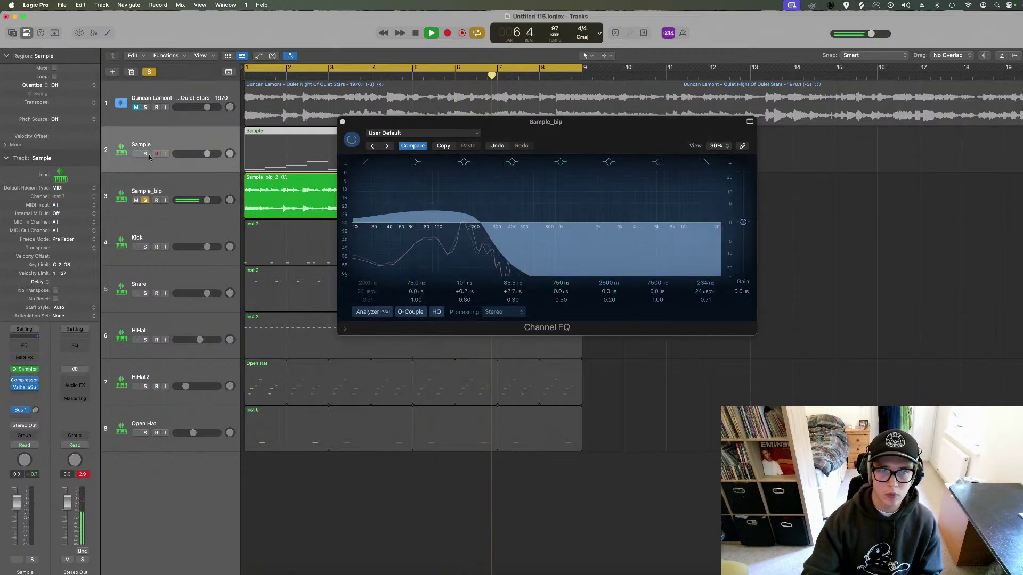
pyautogui.click(147, 154)
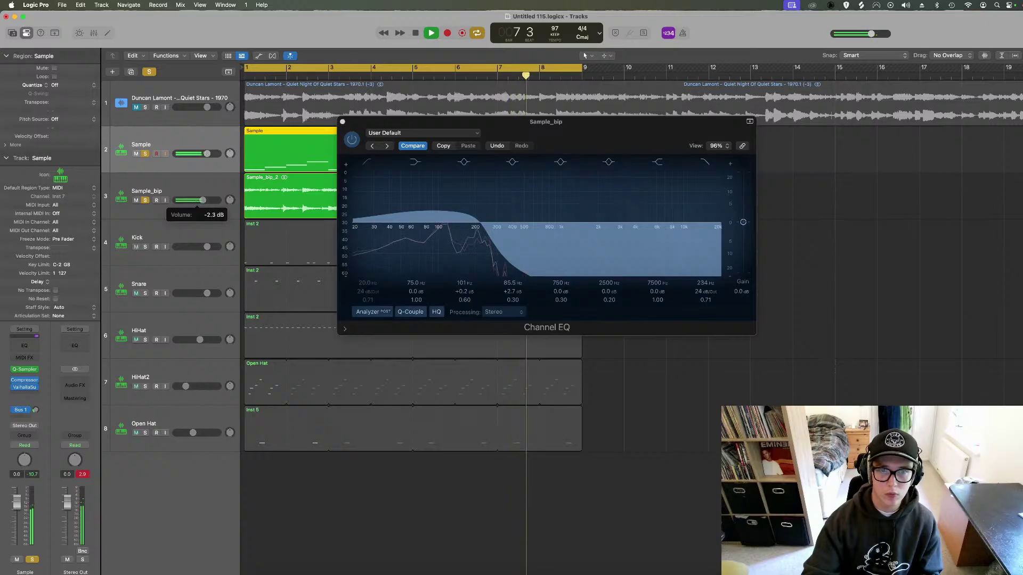
pyautogui.click(146, 200)
pyautogui.click(147, 201)
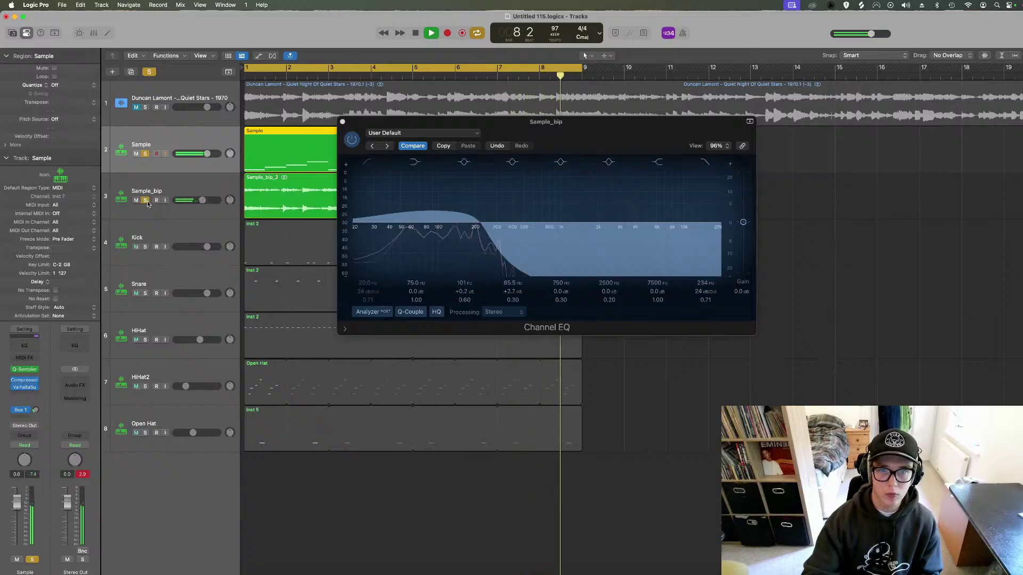
pyautogui.click(149, 71)
pyautogui.press('space')
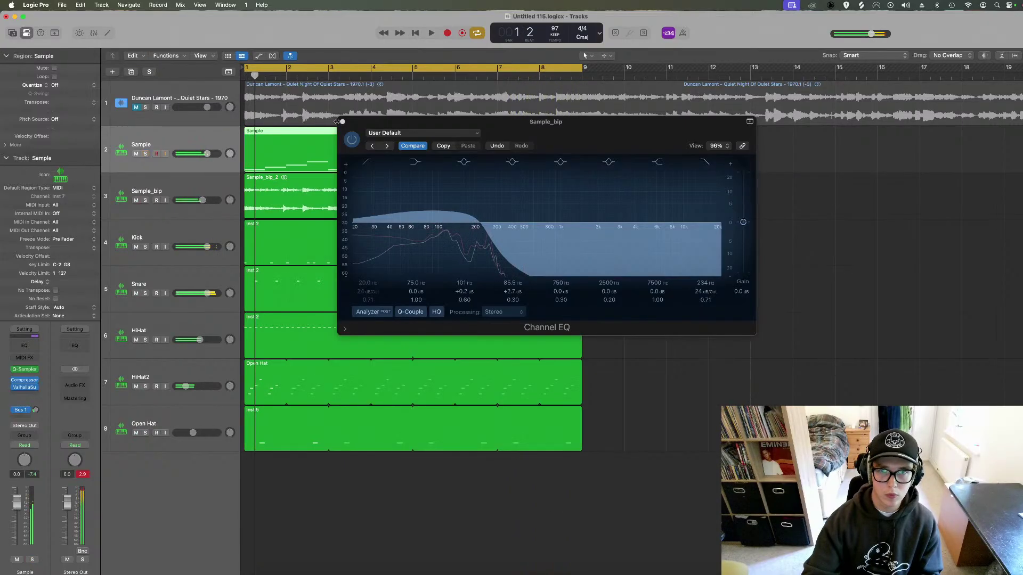
pyautogui.click(343, 123)
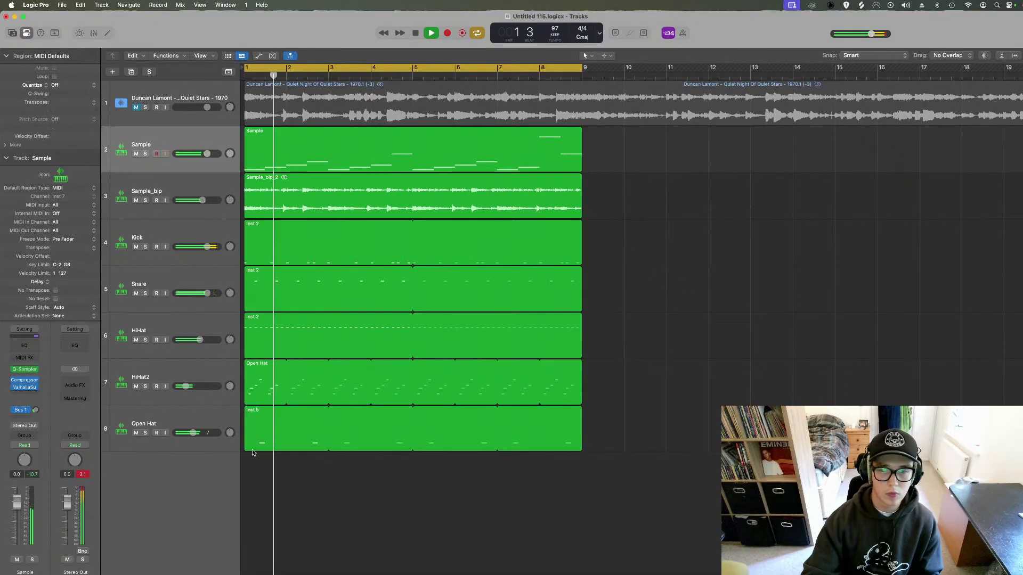
# Rename the Sample_bip track to Bass.
pyautogui.click(496, 573)
pyautogui.click(603, 337)
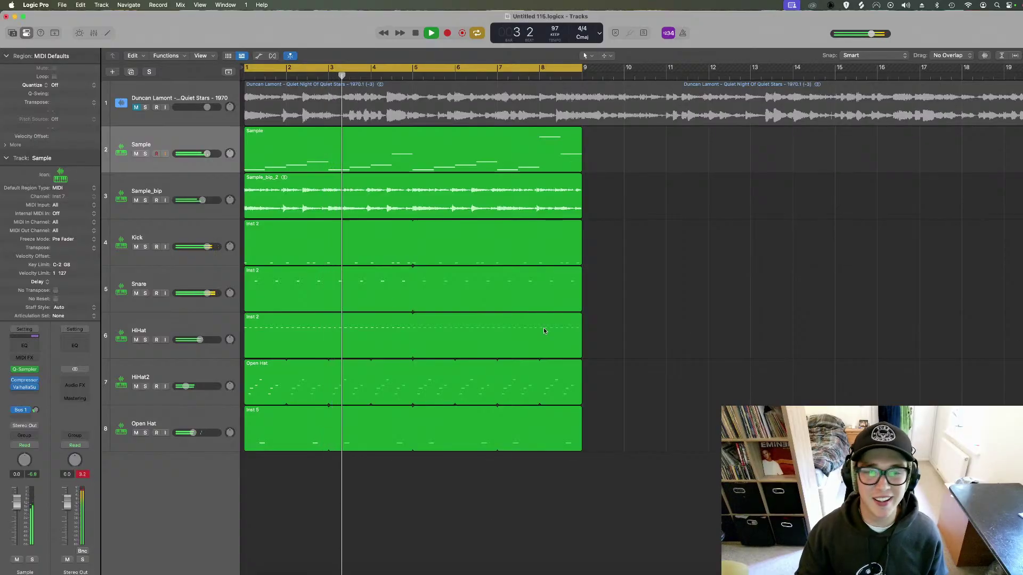
pyautogui.doubleClick(147, 191)
pyautogui.write('Bass')
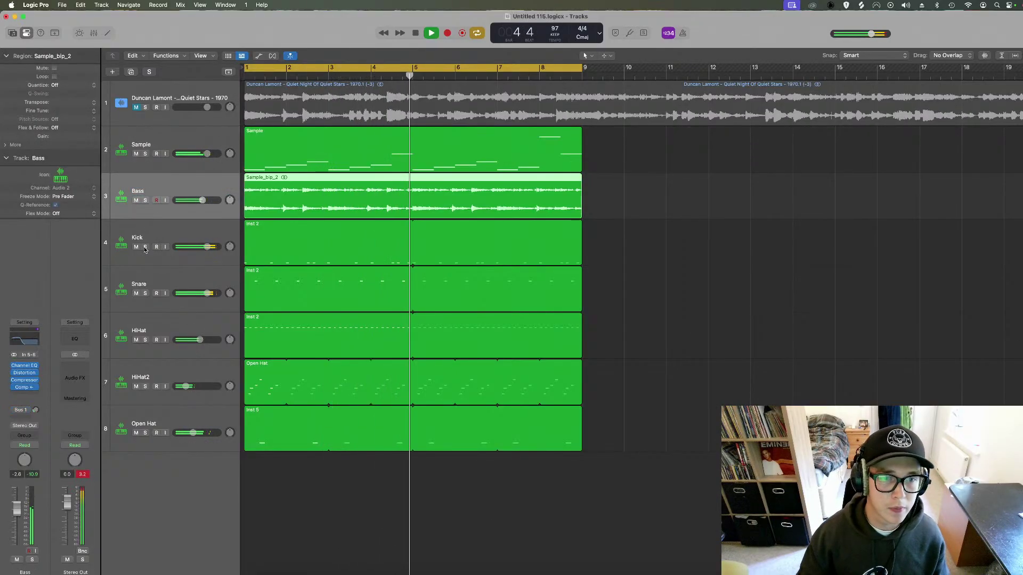
# Solo and select all drum tracks from Kick to Open Hat and route their output to Bus 20.
pyautogui.moveTo(145, 246); pyautogui.dragTo(145, 432)
pyautogui.click(173, 420)
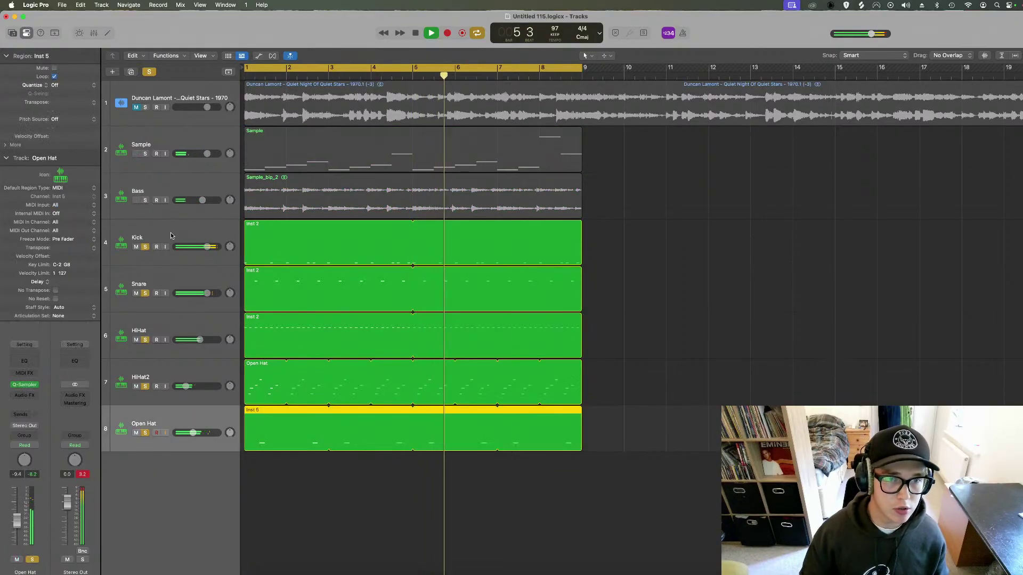
pyautogui.hotkey('shift', 'c')
pyautogui.click(26, 424)
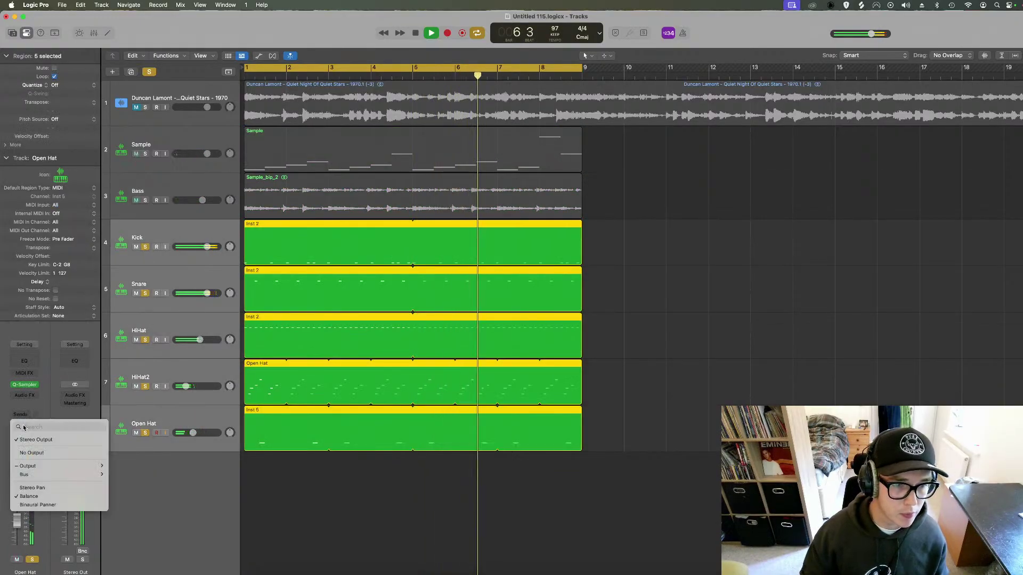
pyautogui.moveTo(53, 474)
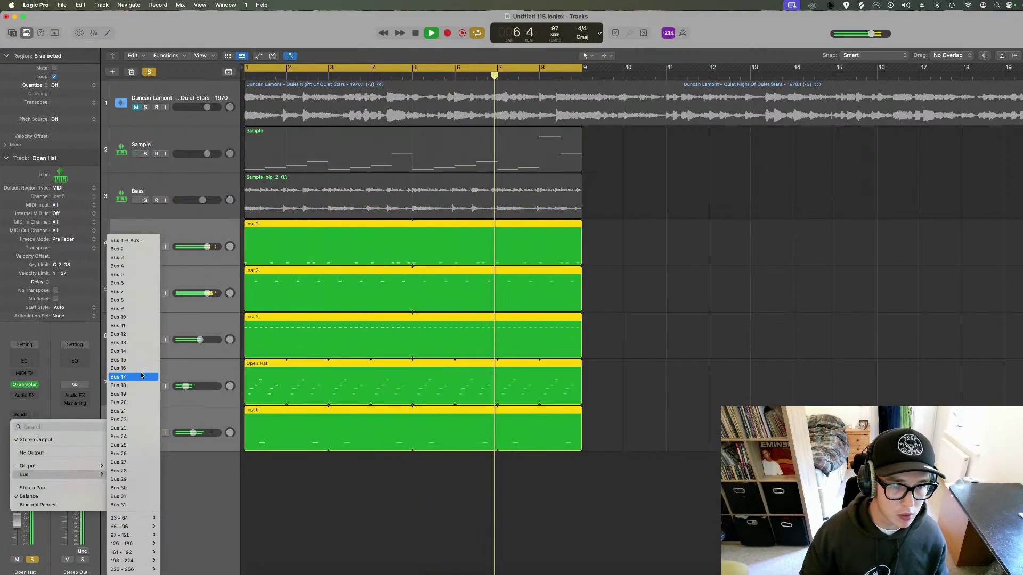
pyautogui.click(133, 402)
# Insert a Compressor on the drum bus channel Aux 2 and load its Classic Drums preset.
pyautogui.click(74, 404)
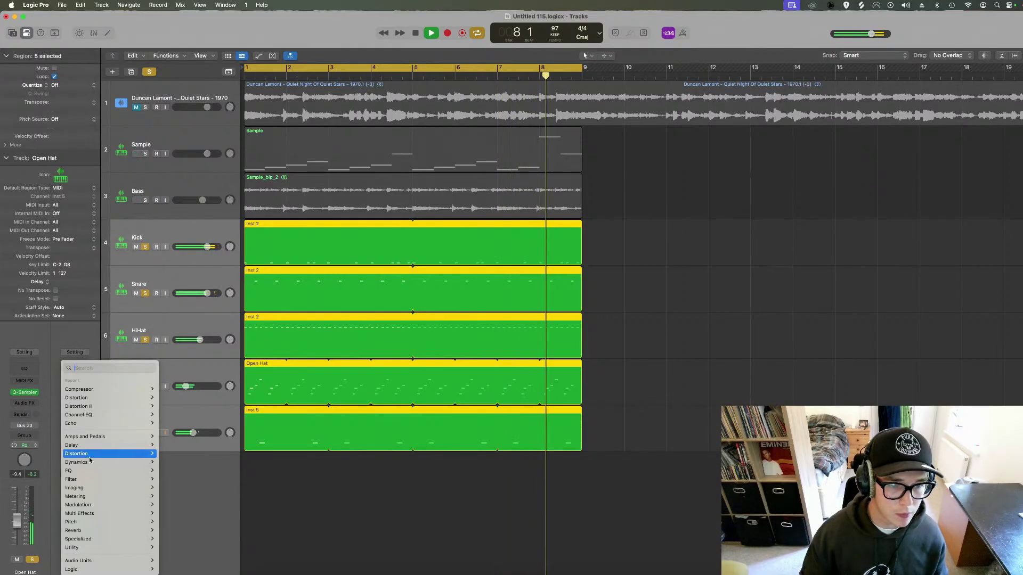
pyautogui.moveTo(76, 462)
pyautogui.moveTo(175, 471)
pyautogui.click(226, 472)
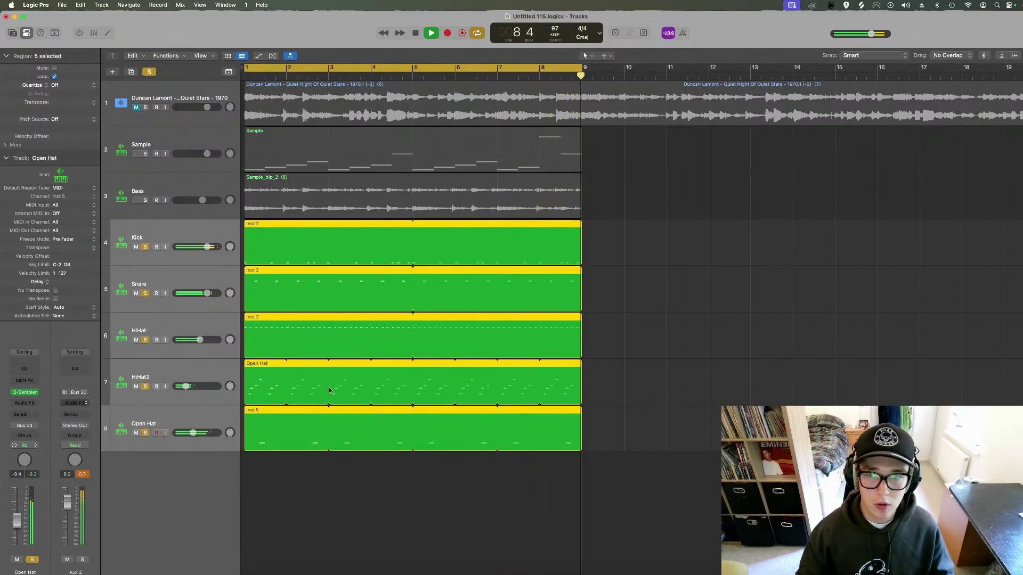
pyautogui.click(387, 146)
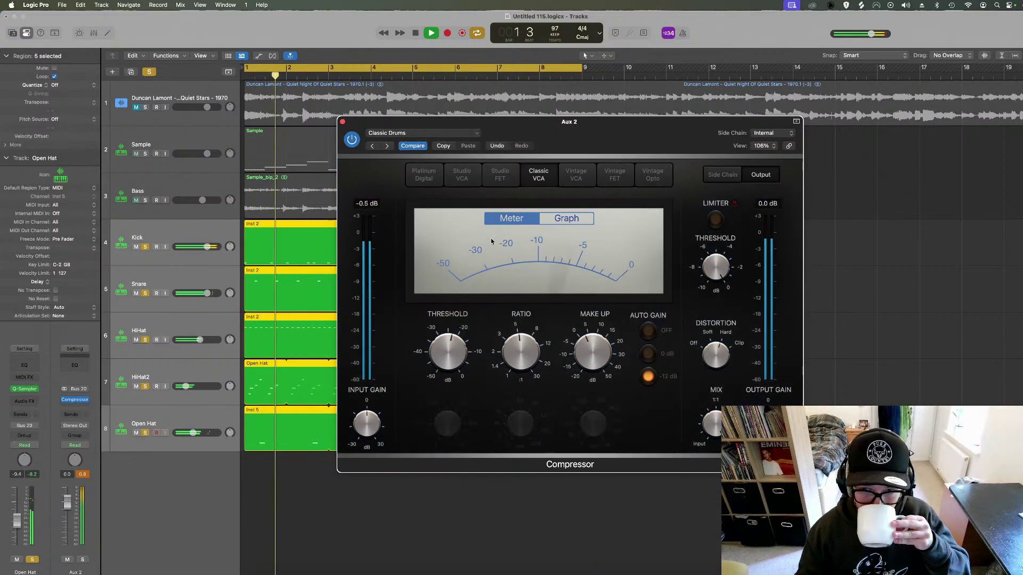
# Turn off Auto Gain and adjust the threshold of the drum bus Compressor.
pyautogui.click(647, 331)
pyautogui.moveTo(449, 346); pyautogui.dragTo(448, 333)
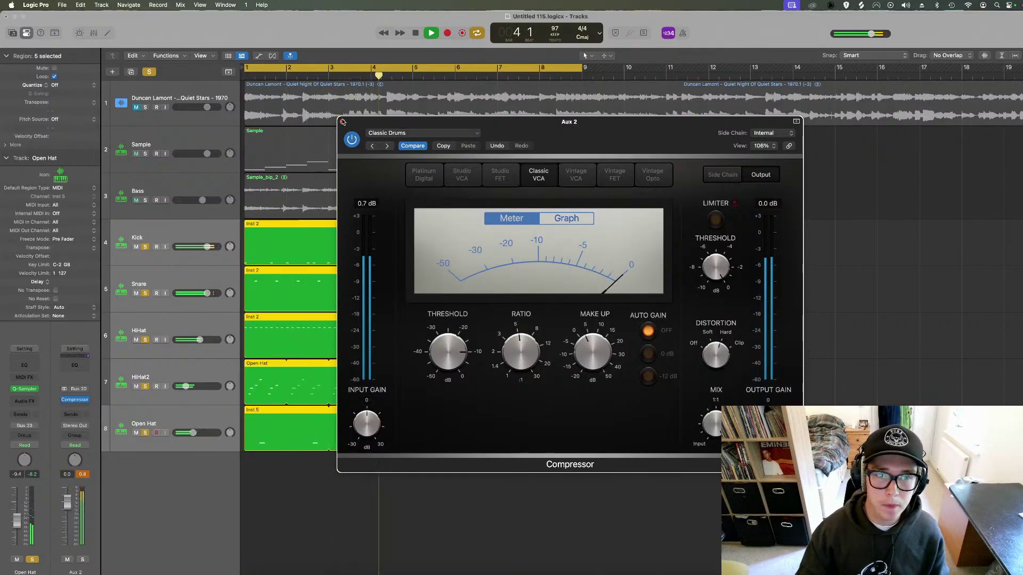
pyautogui.click(342, 122)
# Lower the Open Hat track's volume to -14.8 dB.
pyautogui.click(74, 407)
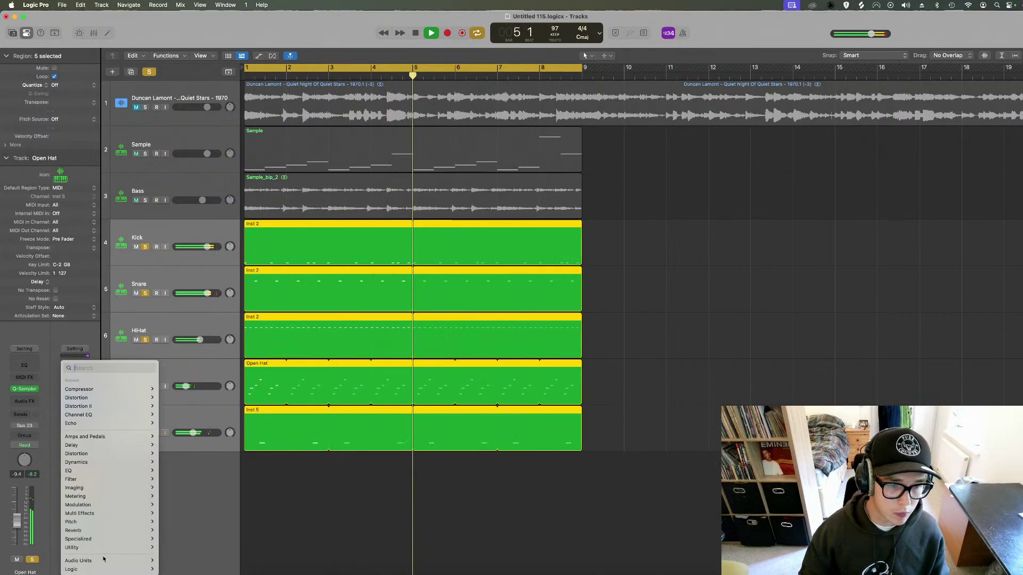
pyautogui.moveTo(105, 560)
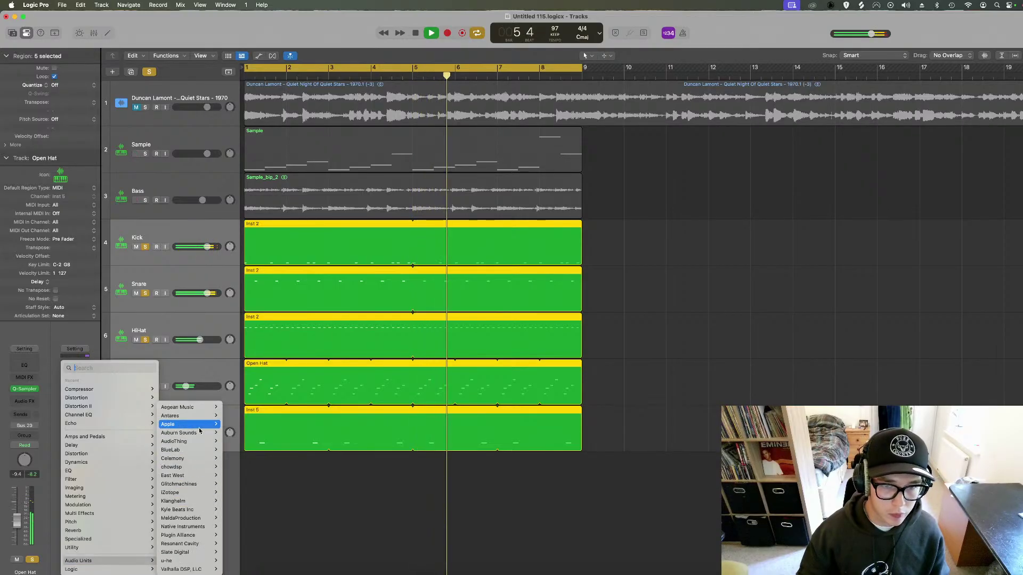
pyautogui.press('Escape')
pyautogui.moveTo(196, 433); pyautogui.dragTo(188, 432)
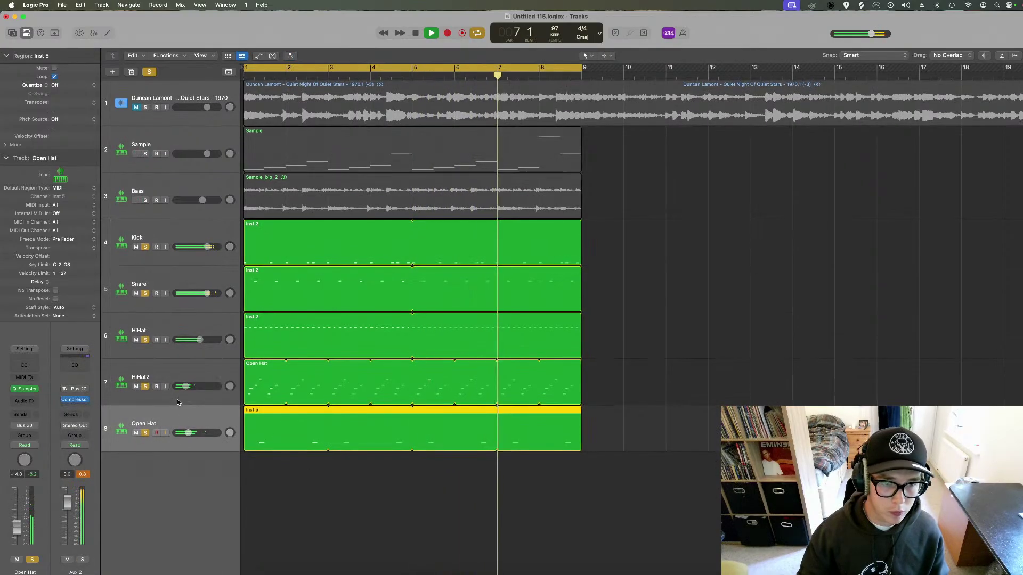
# Insert a Vintage Console EQ after the Compressor on the drum bus channel Aux 2 and adjust its high gain.
pyautogui.click(75, 408)
pyautogui.moveTo(82, 474)
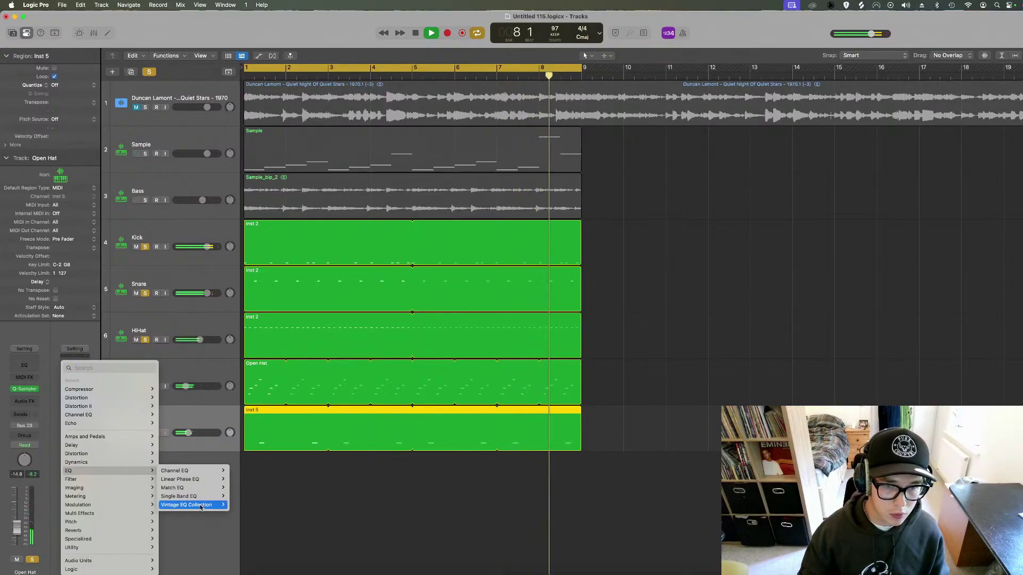
pyautogui.press('Escape')
pyautogui.moveTo(644, 228); pyautogui.dragTo(641, 233)
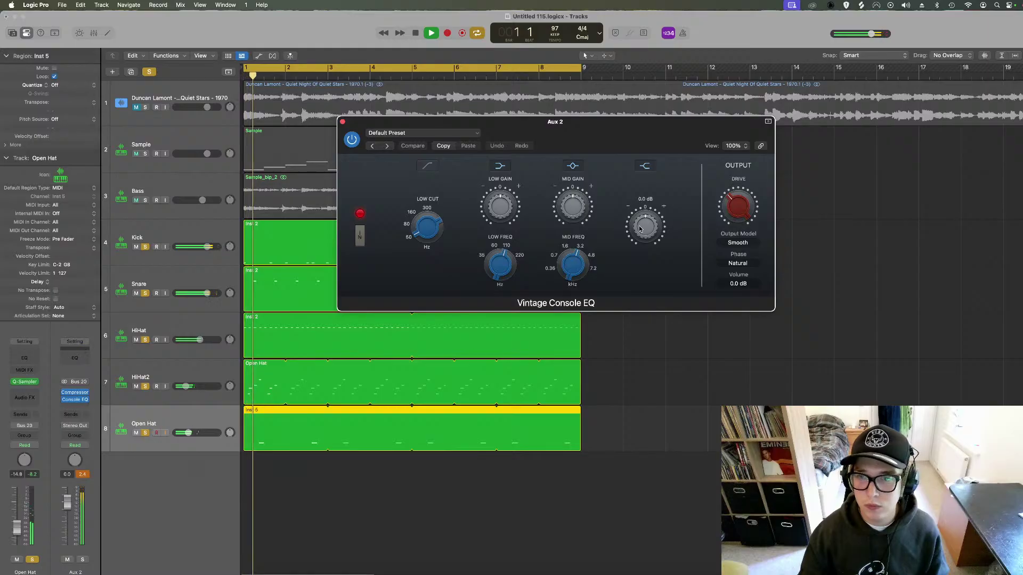
# Clear all track solos and set the make-up gain of the drum bus Compressor to about 2.0 dB.
pyautogui.click(150, 73)
pyautogui.press('v')
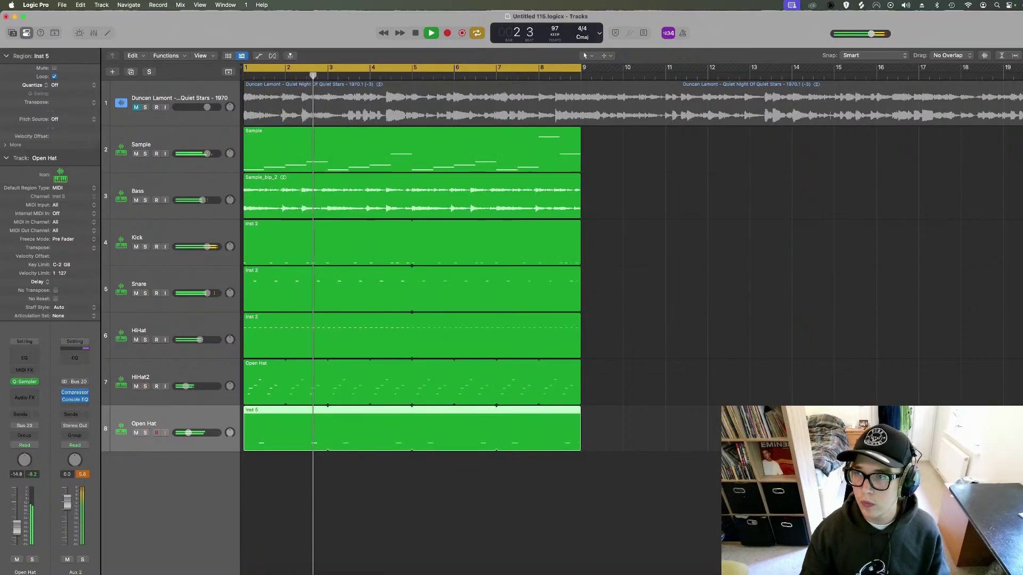
pyautogui.press('super+Up')
pyautogui.click(77, 392)
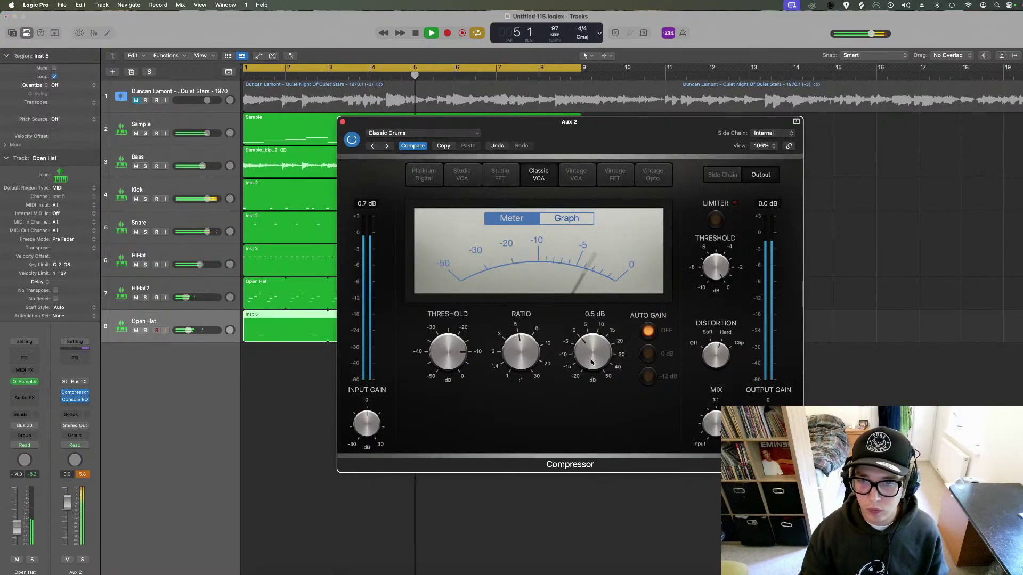
pyautogui.moveTo(591, 360); pyautogui.dragTo(590, 359)
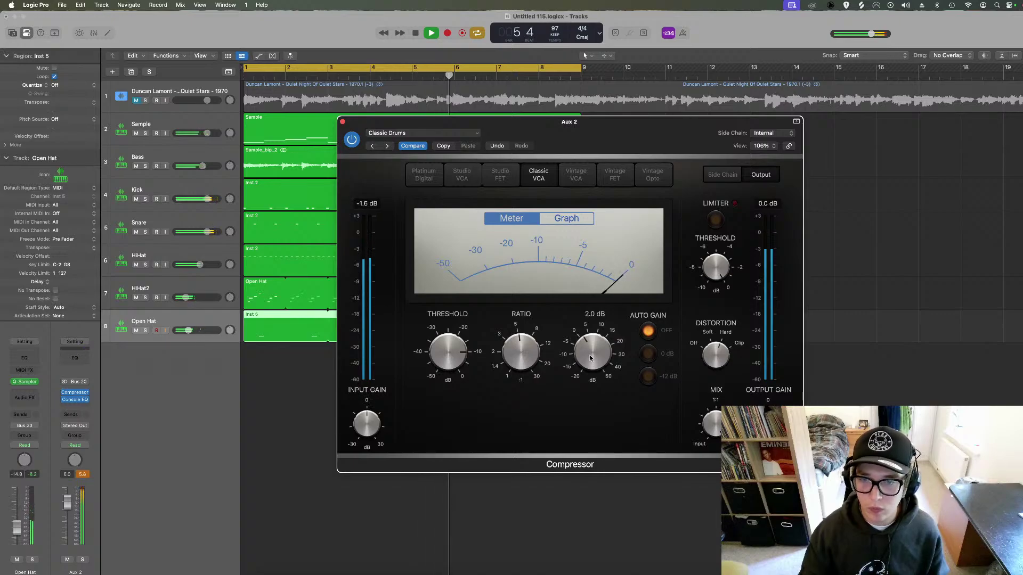
pyautogui.click(342, 123)
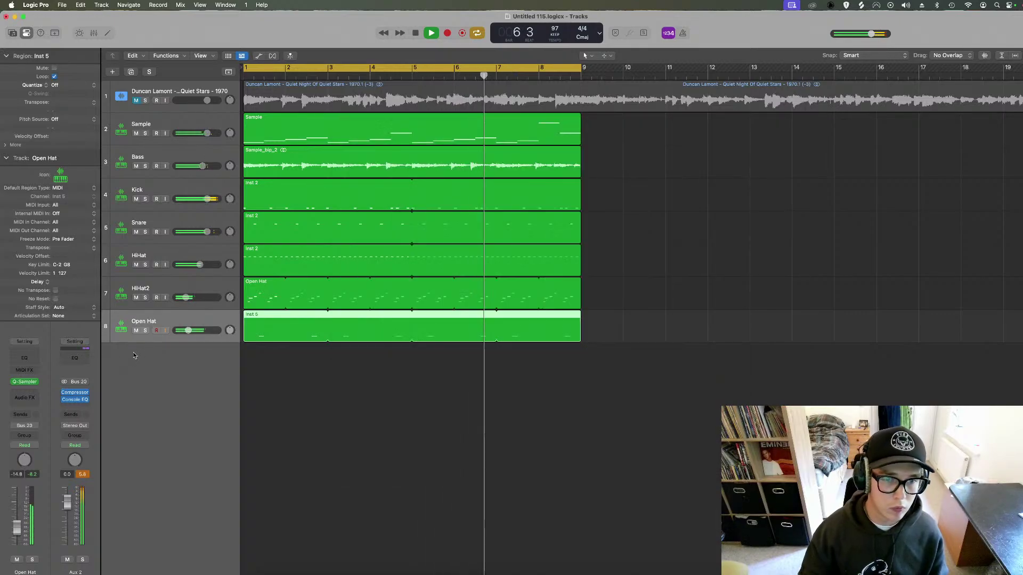
# Solo the Snare track and add a send from it to Bus 2.
pyautogui.click(160, 235)
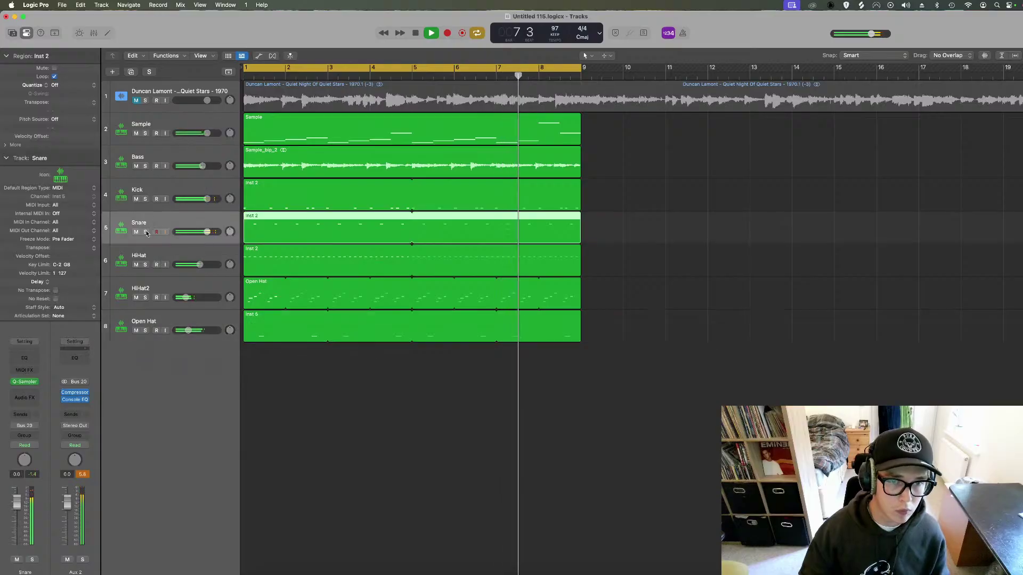
pyautogui.press('s')
pyautogui.click(24, 431)
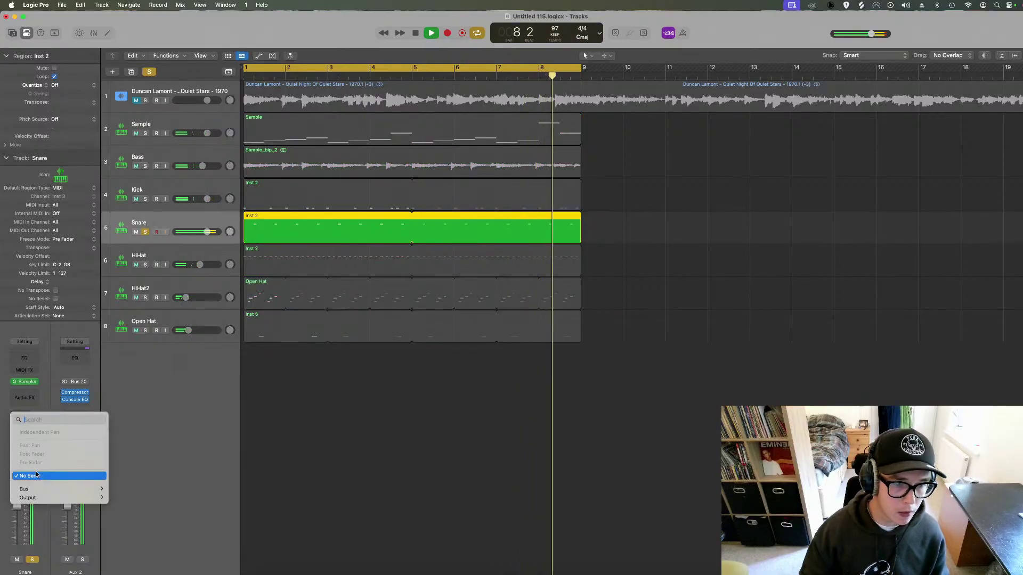
pyautogui.moveTo(66, 487)
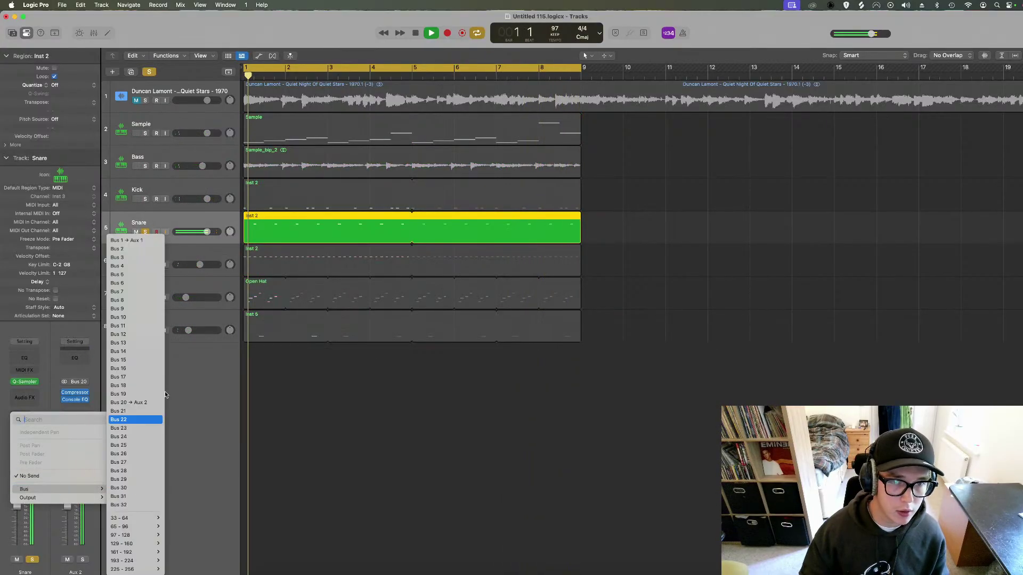
pyautogui.click(118, 249)
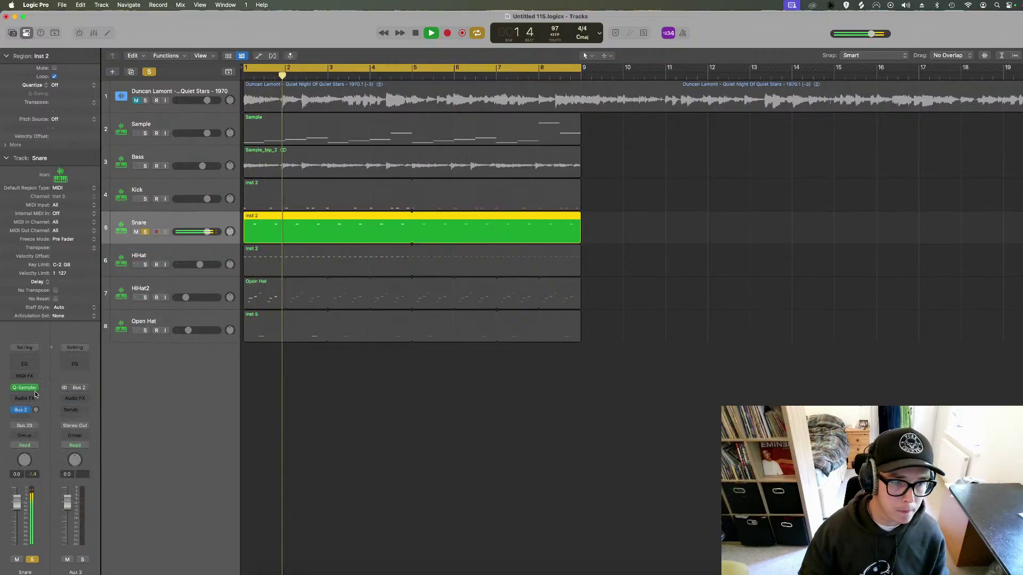
# Insert a stereo Space Designer on Aux 3 and load its 1.8s Drum Plate preset from the medium-space plate reverbs.
pyautogui.click(69, 400)
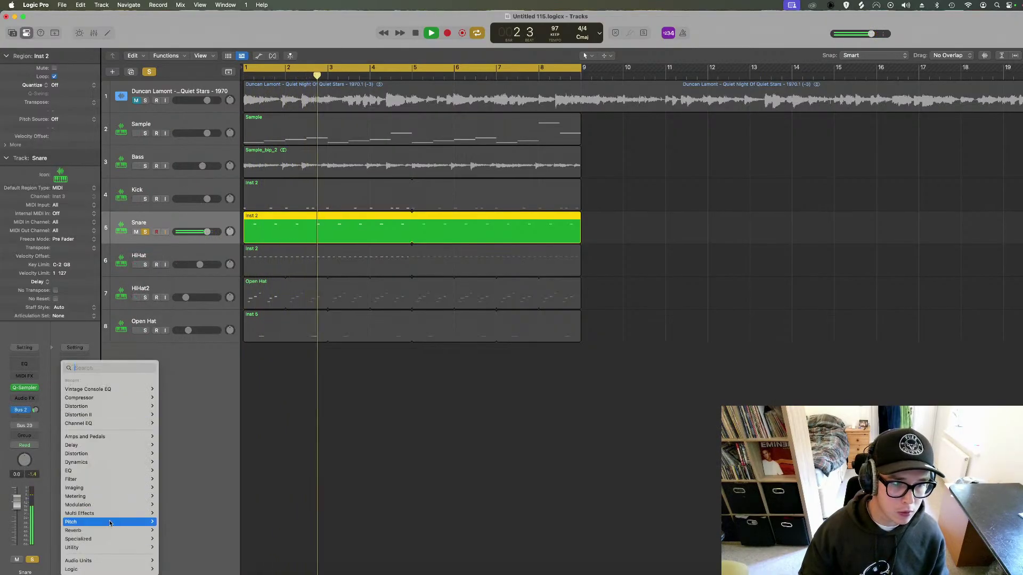
pyautogui.moveTo(107, 531)
pyautogui.click(244, 562)
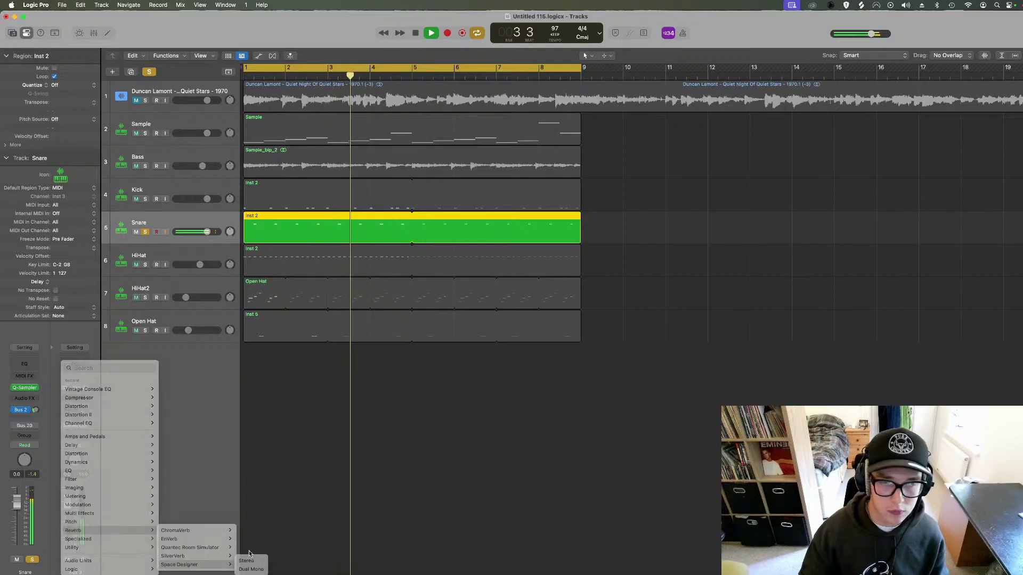
pyautogui.click(387, 131)
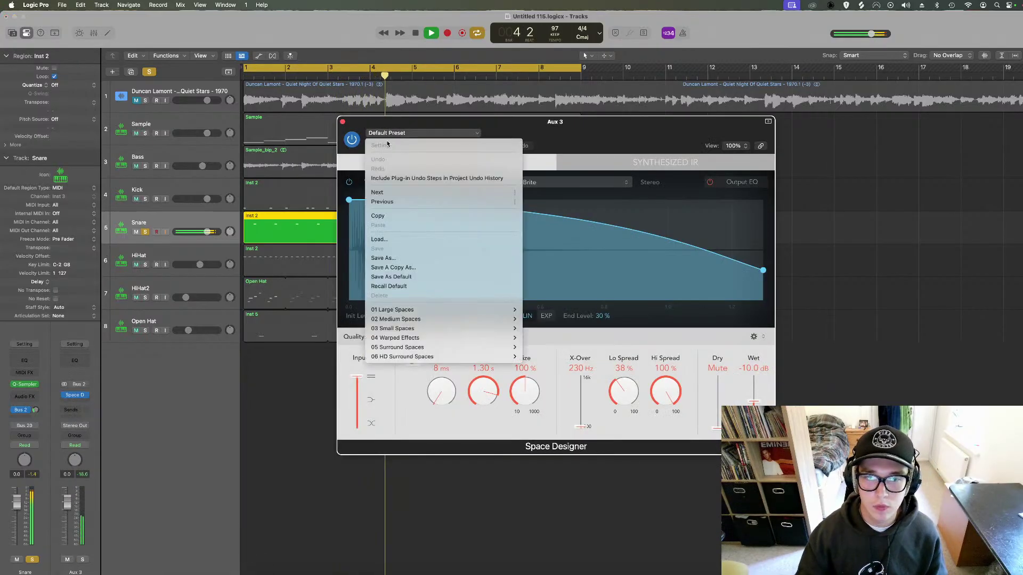
pyautogui.moveTo(480, 319)
pyautogui.moveTo(554, 335)
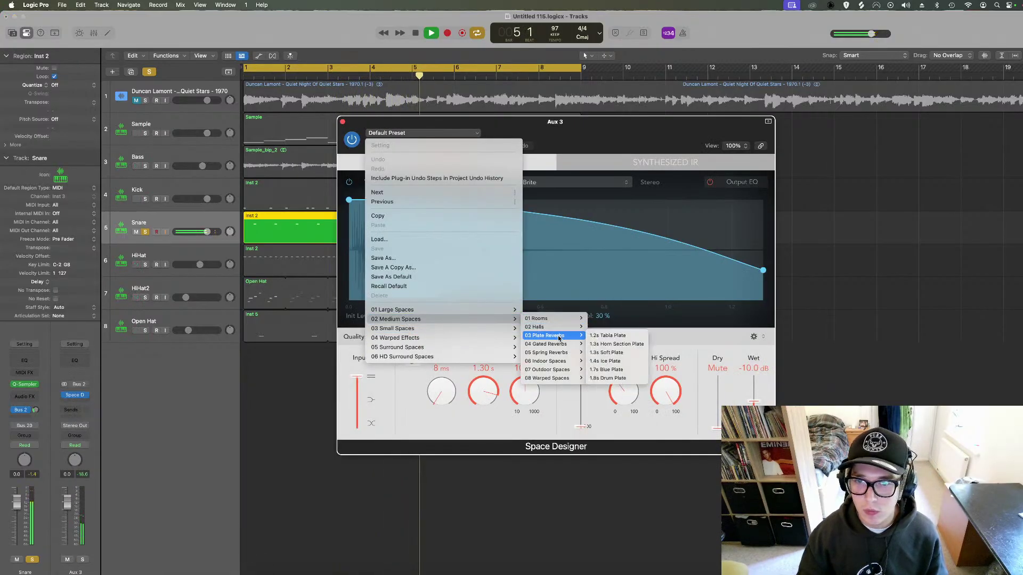
pyautogui.click(610, 378)
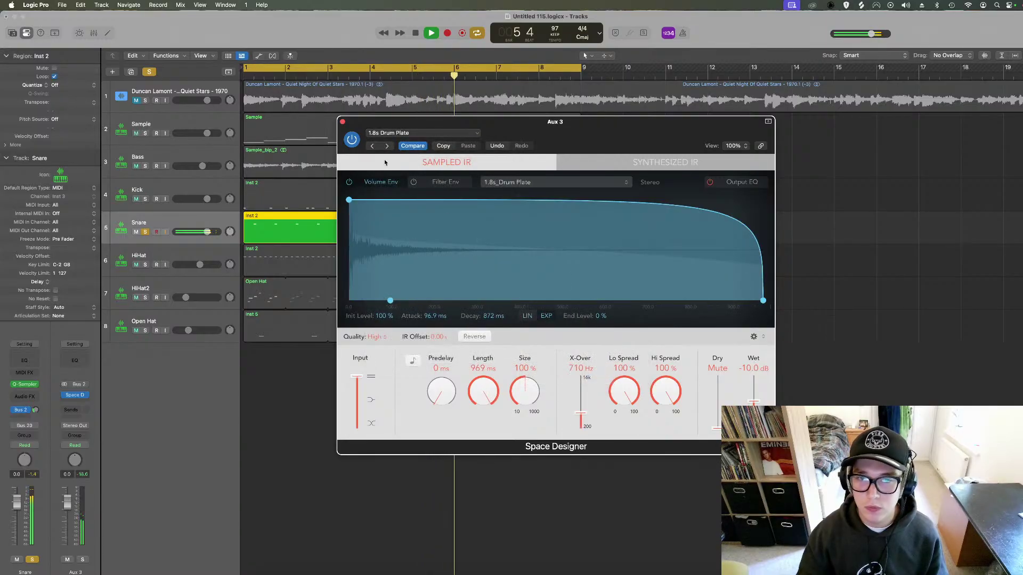
pyautogui.click(342, 122)
# Add a Channel EQ to the Snare track with a low cut at about 224 Hz.
pyautogui.click(24, 360)
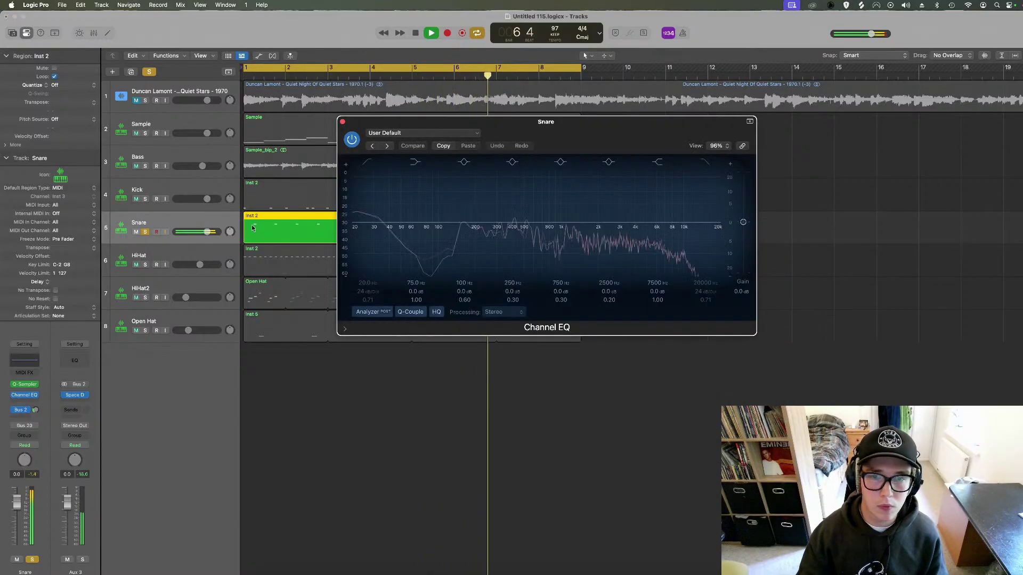
pyautogui.click(365, 162)
pyautogui.moveTo(368, 202); pyautogui.dragTo(474, 202)
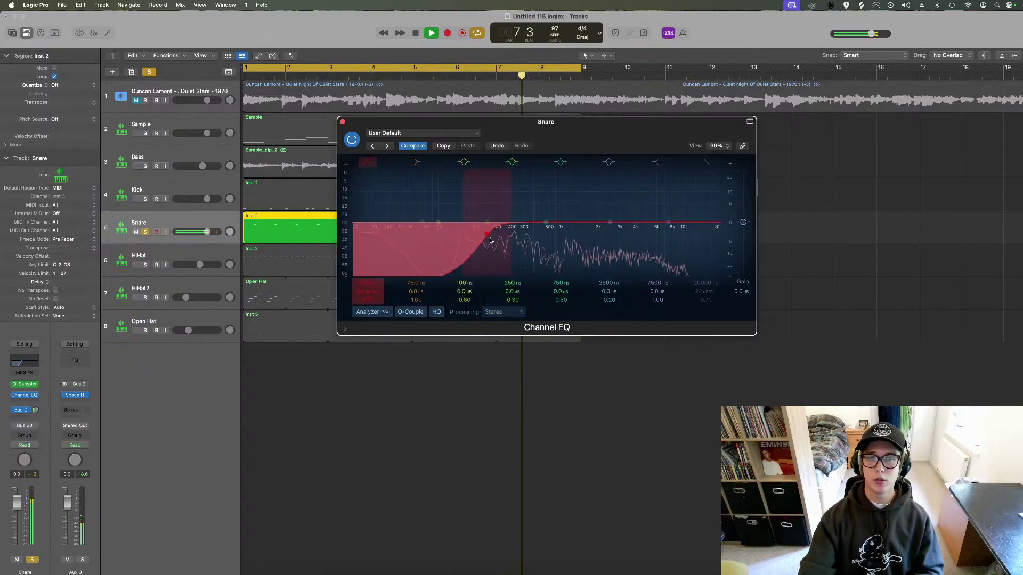
# Adjust the Snare's Bus 2 send level with all drum tracks soloed, and clear the solos.
pyautogui.moveTo(144, 199); pyautogui.dragTo(148, 321)
pyautogui.moveTo(35, 410); pyautogui.dragTo(35, 429)
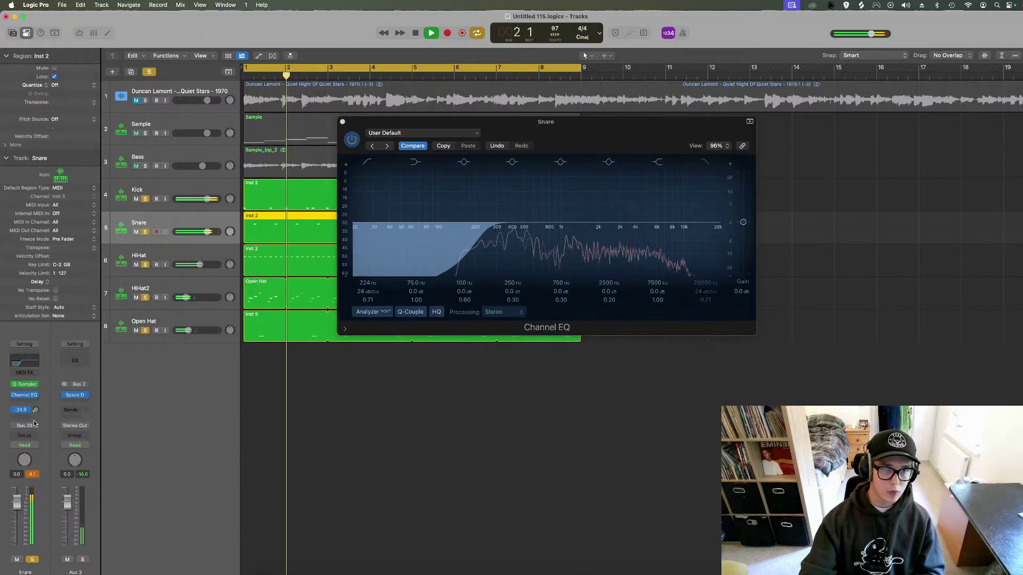
pyautogui.click(149, 72)
pyautogui.click(343, 124)
pyautogui.click(343, 124)
pyautogui.click(639, 233)
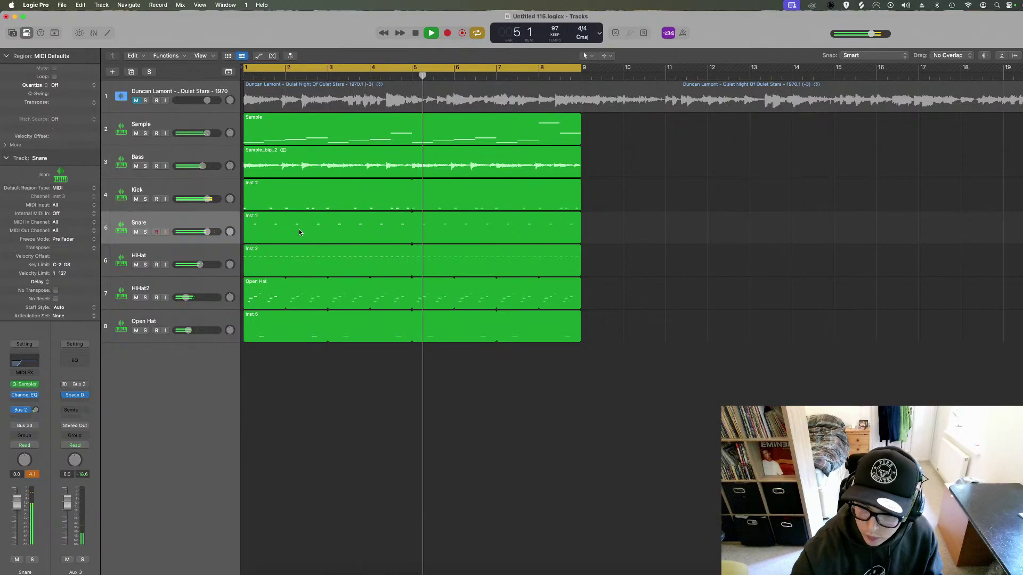
# Audition the beat with the Sample track muted, and duplicate the Sample track with its channel settings.
pyautogui.click(136, 133)
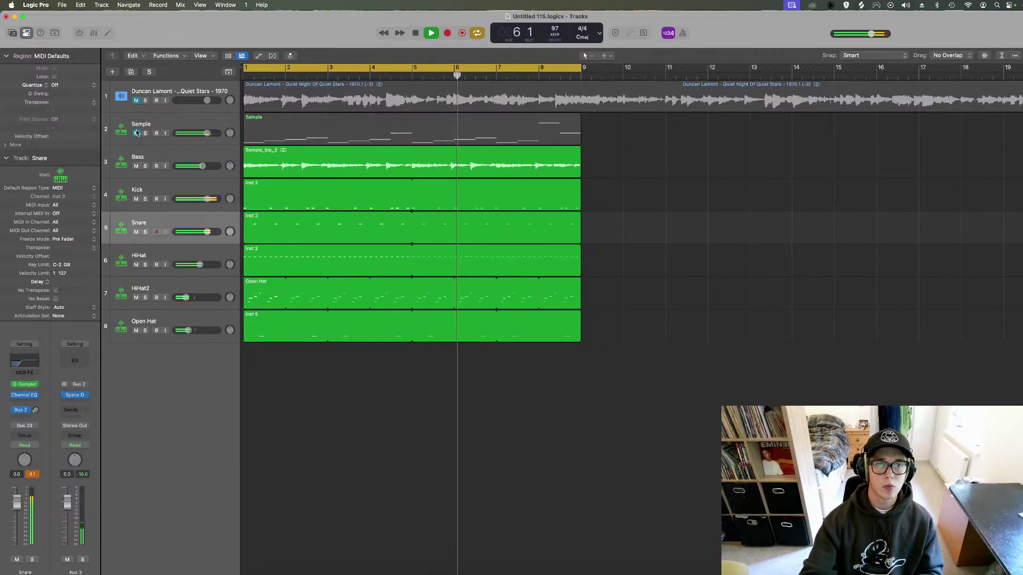
pyautogui.click(136, 133)
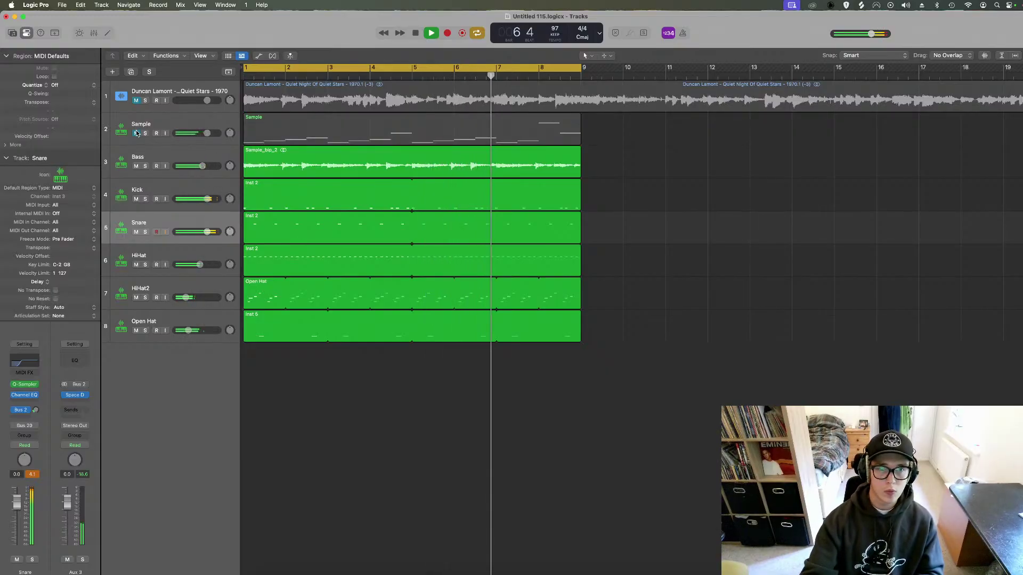
pyautogui.click(140, 127)
pyautogui.click(131, 72)
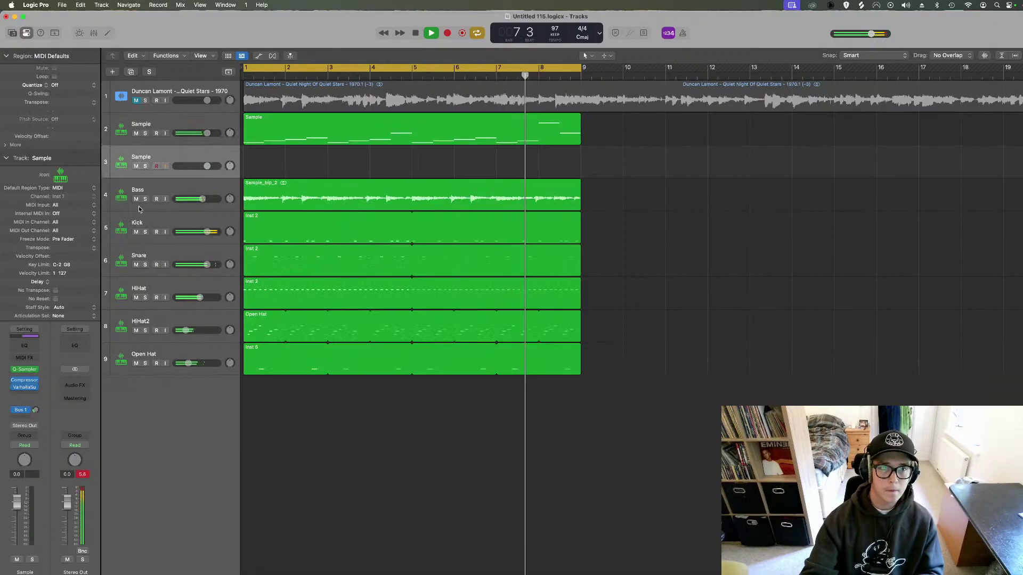
pyautogui.press('space')
# Add a Channel EQ to the duplicated Sample track with a low cut just below 1 kHz and a high cut at about 11000 Hz.
pyautogui.click(25, 342)
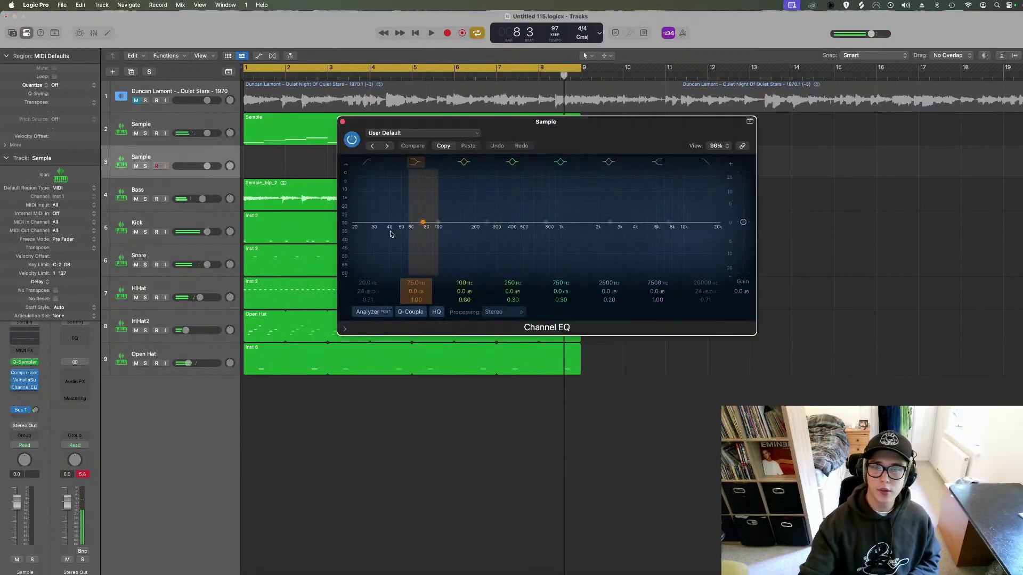
pyautogui.moveTo(375, 198); pyautogui.dragTo(542, 214)
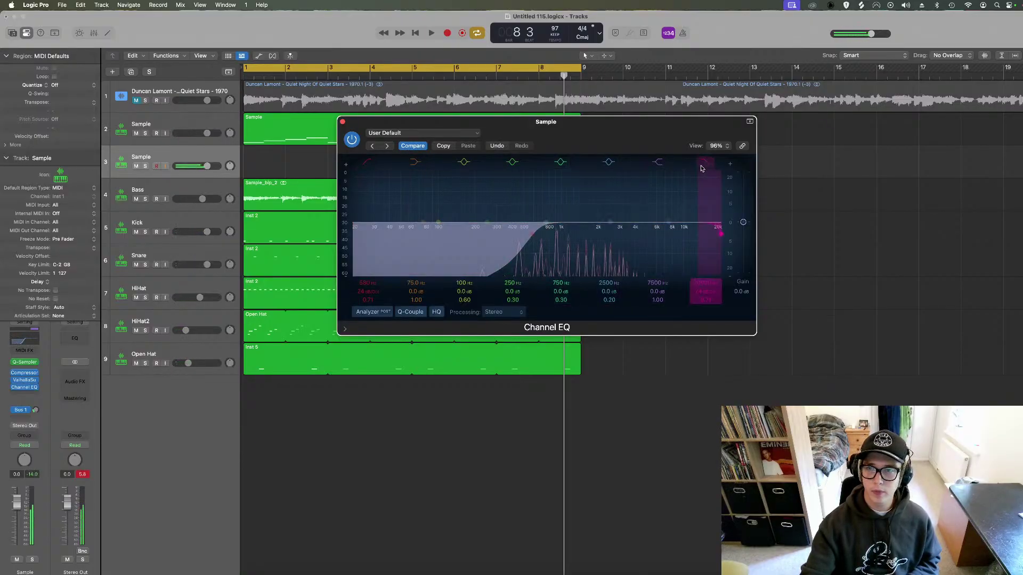
pyautogui.moveTo(707, 228); pyautogui.dragTo(633, 229)
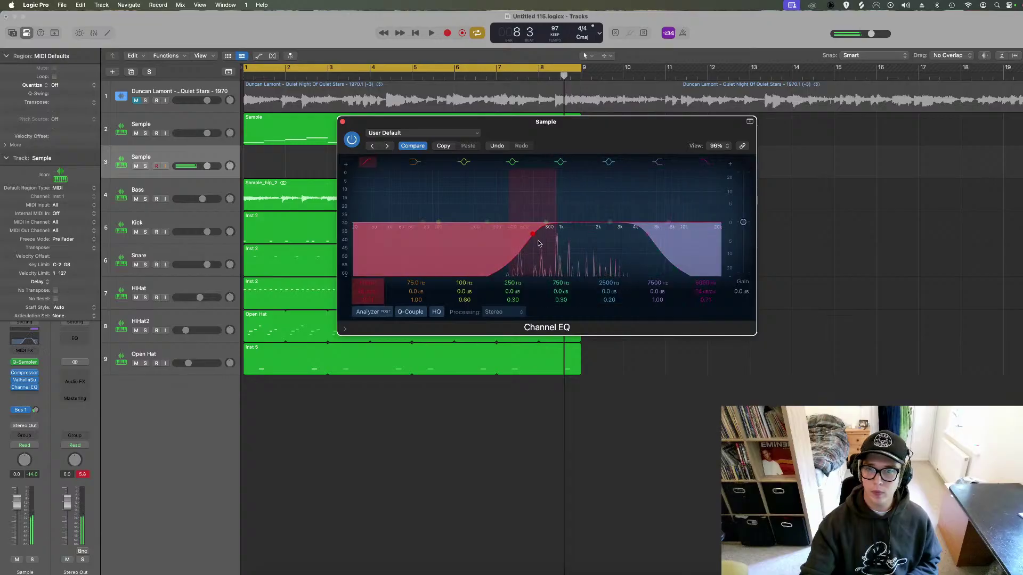
pyautogui.moveTo(531, 230); pyautogui.dragTo(556, 232)
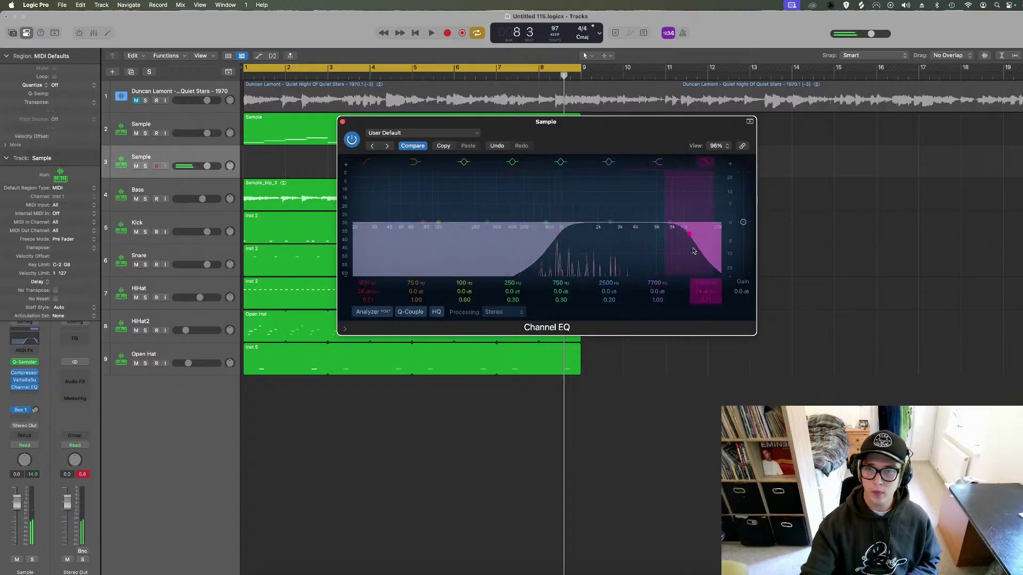
# Check the ValhallaSupermassive settings and insert a Spreader ahead of the Channel EQ on the duplicated Sample track.
pyautogui.click(28, 383)
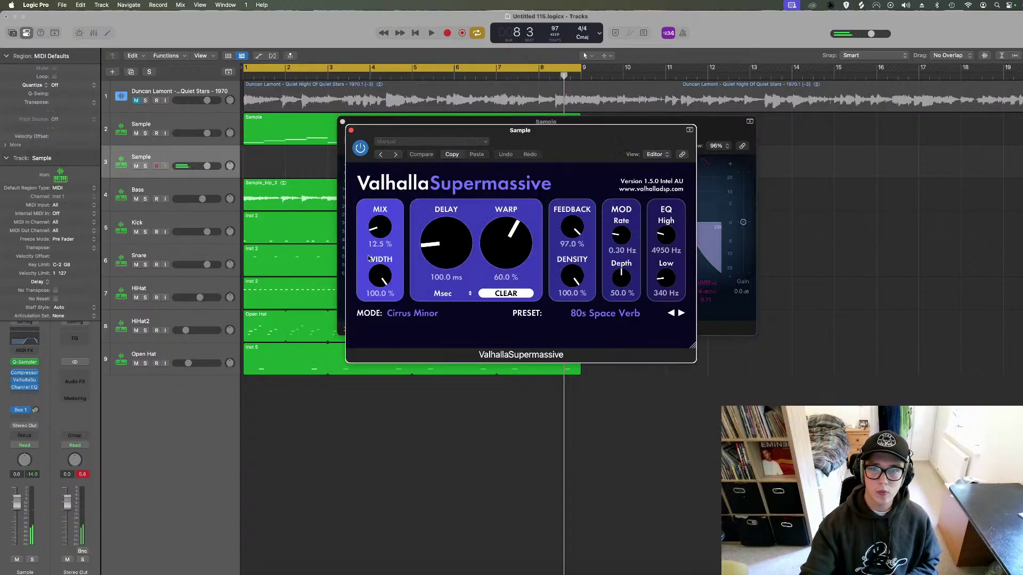
pyautogui.click(351, 131)
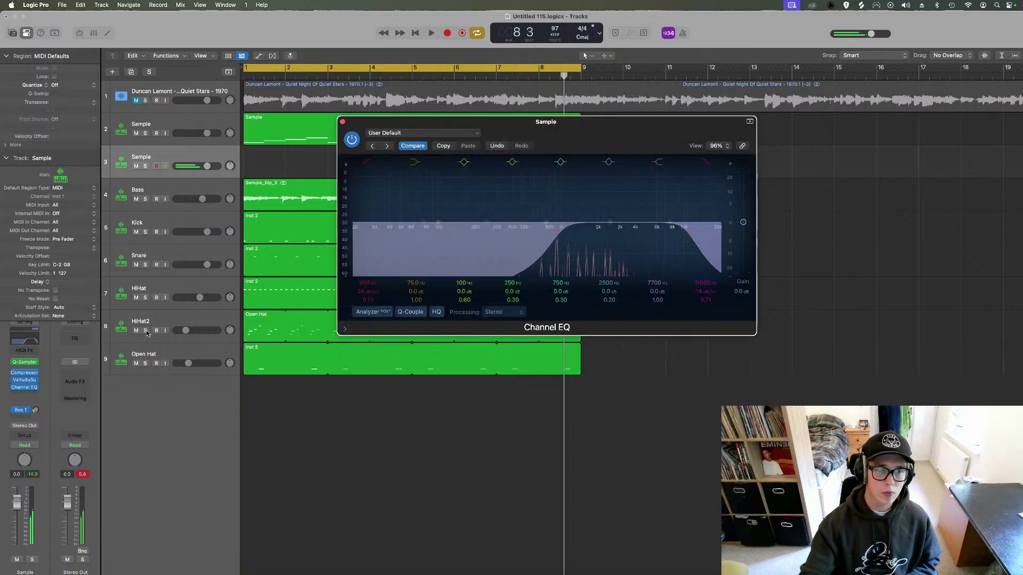
pyautogui.click(29, 394)
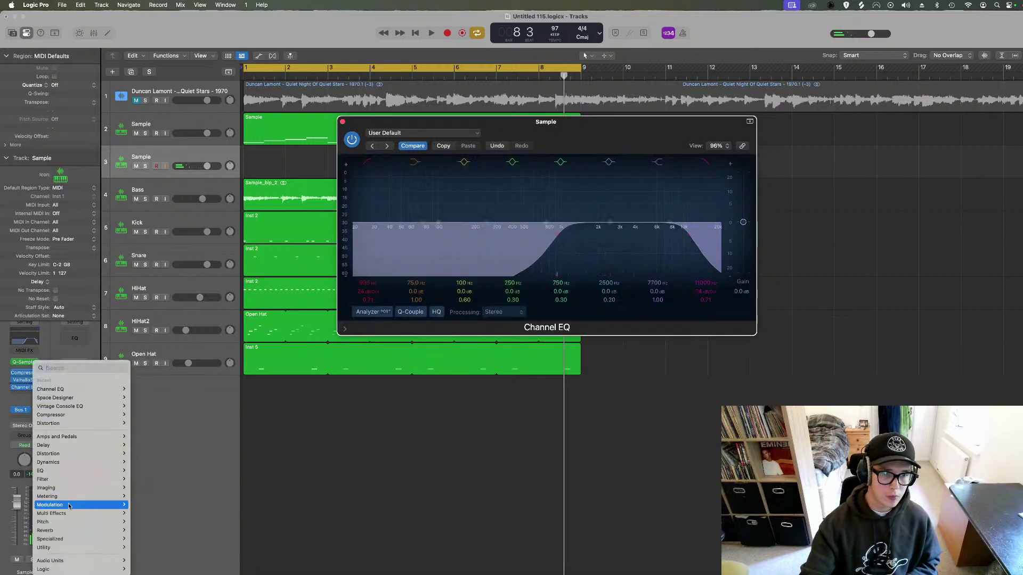
pyautogui.moveTo(80, 504)
pyautogui.click(200, 560)
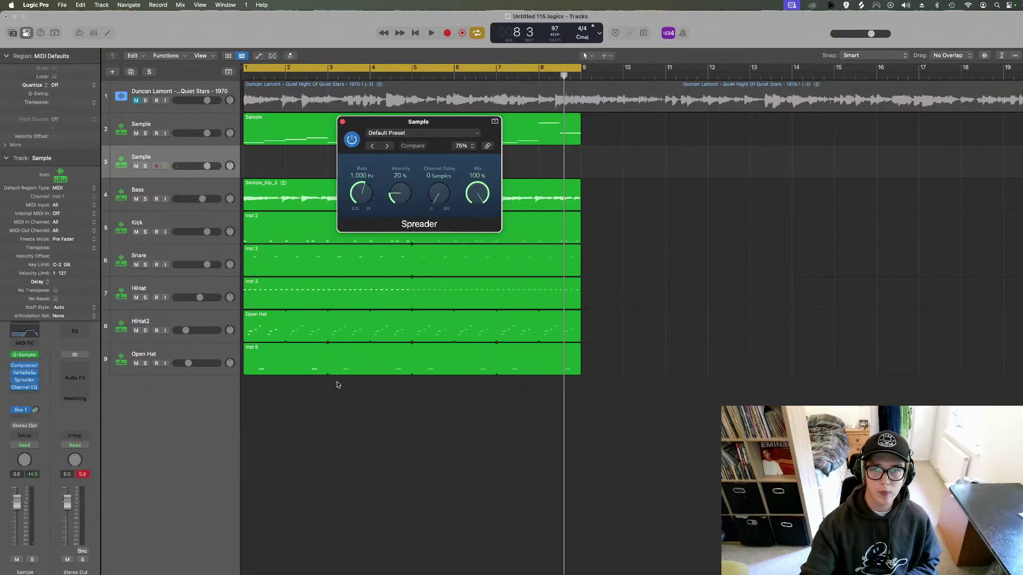
pyautogui.press('space')
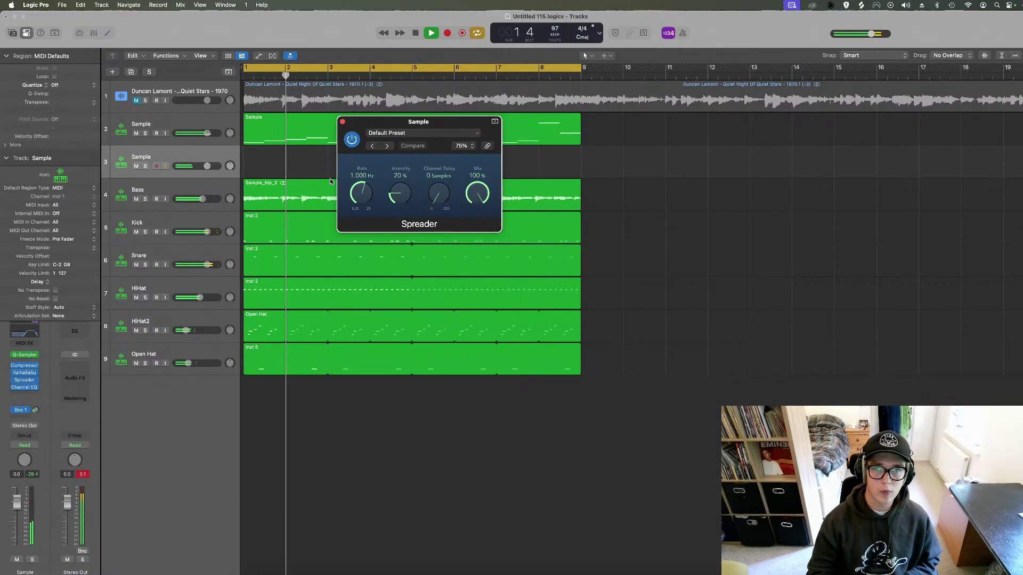
pyautogui.press('space')
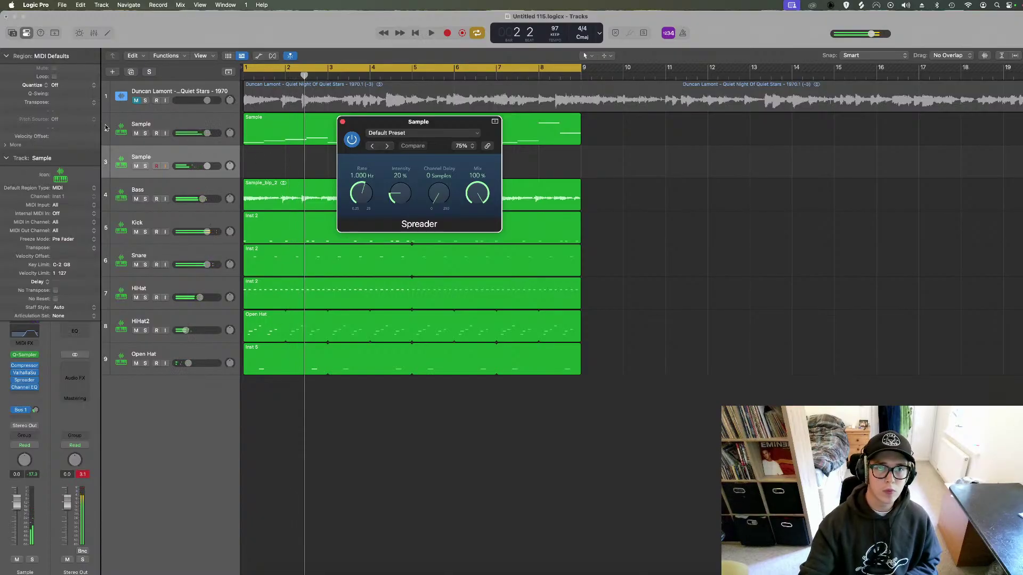
# Mute the original Sample track and record a four-bar chop pattern on the duplicated Sample track with its Quick Sampler.
pyautogui.click(136, 133)
pyautogui.press('space')
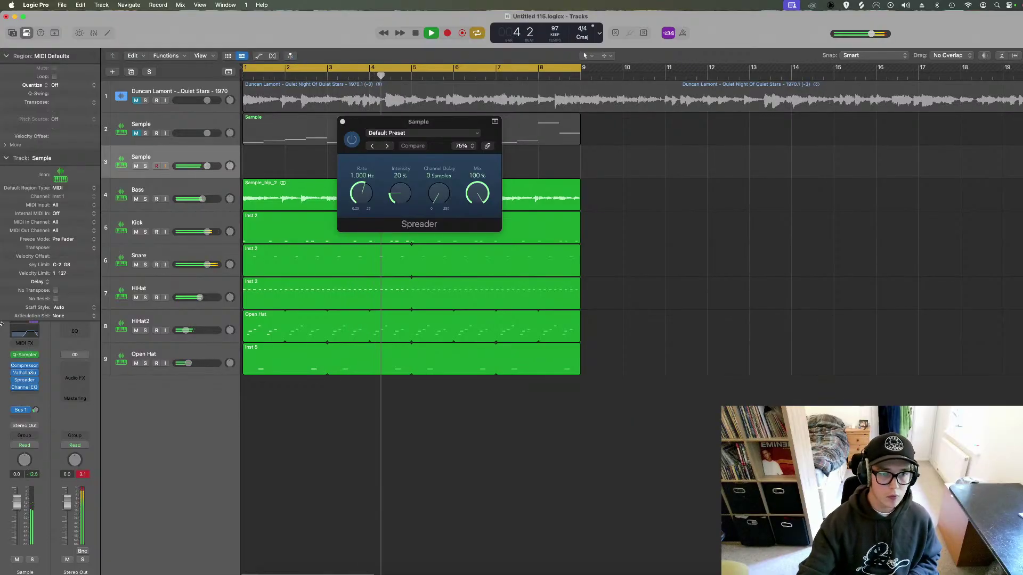
pyautogui.click(28, 356)
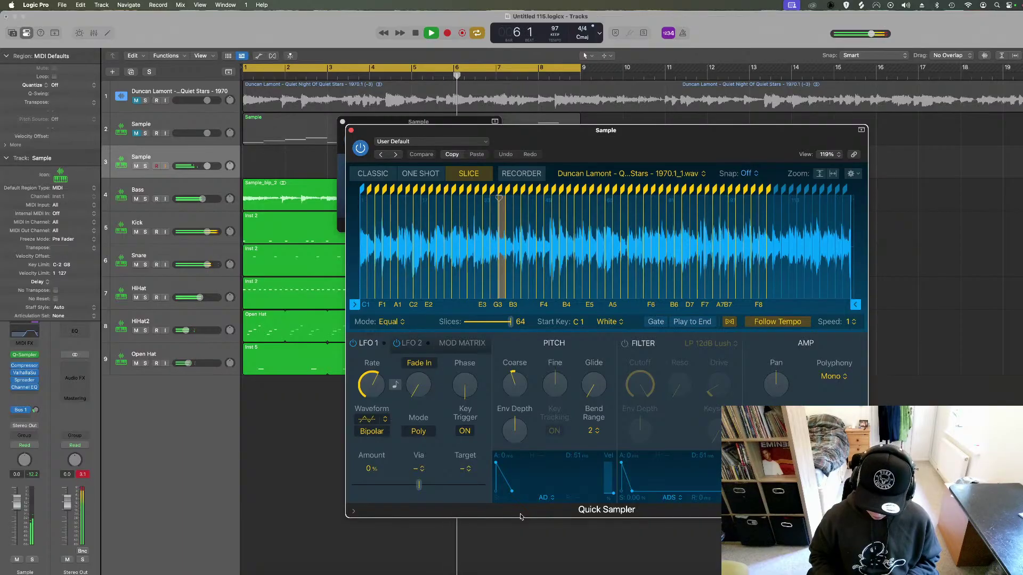
pyautogui.press('r')
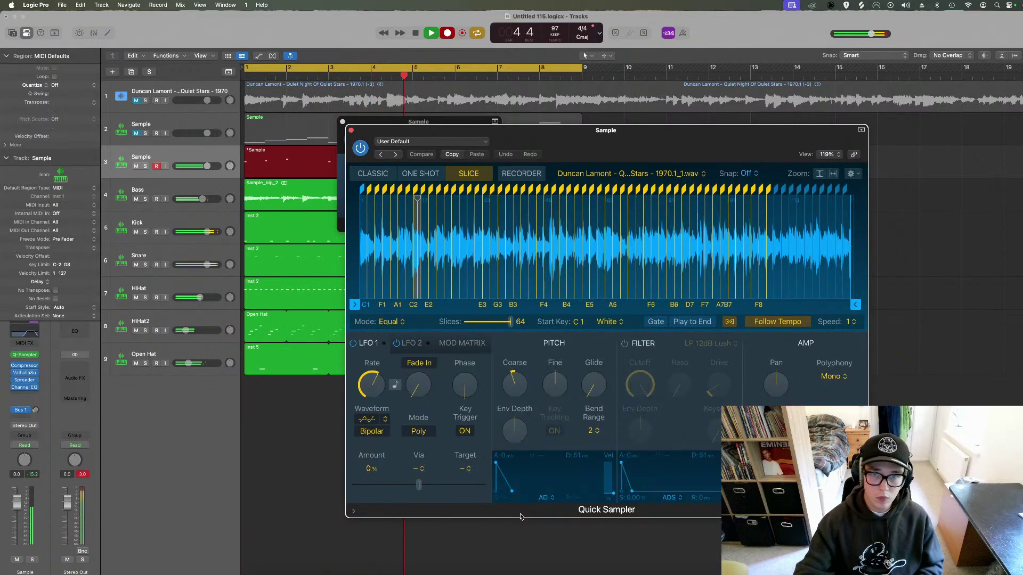
pyautogui.press('space')
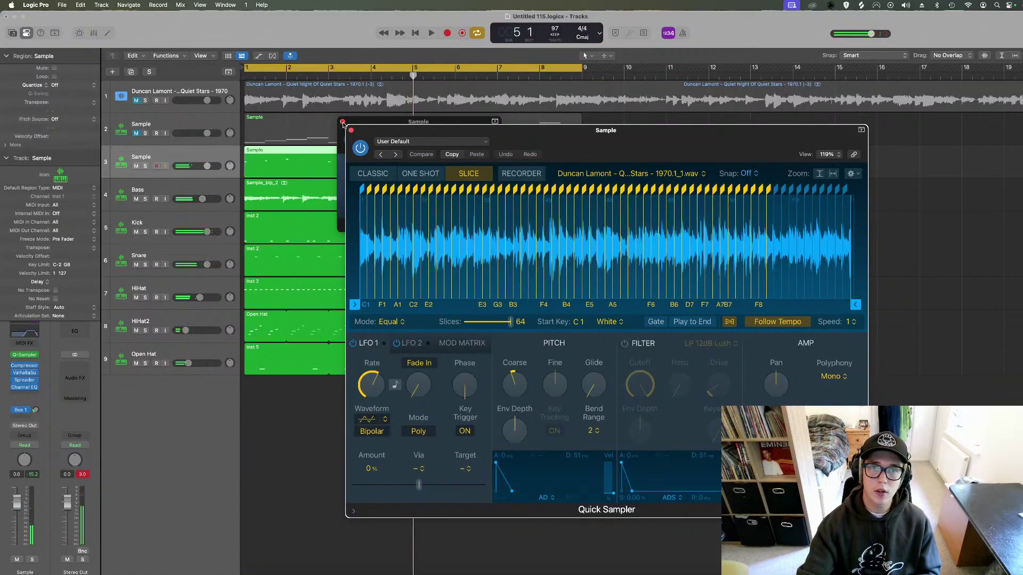
# Close the plug-in windows, make all notes of the newly recorded Sample region legato, and play it from the start.
pyautogui.click(342, 122)
pyautogui.click(350, 130)
pyautogui.doubleClick(343, 154)
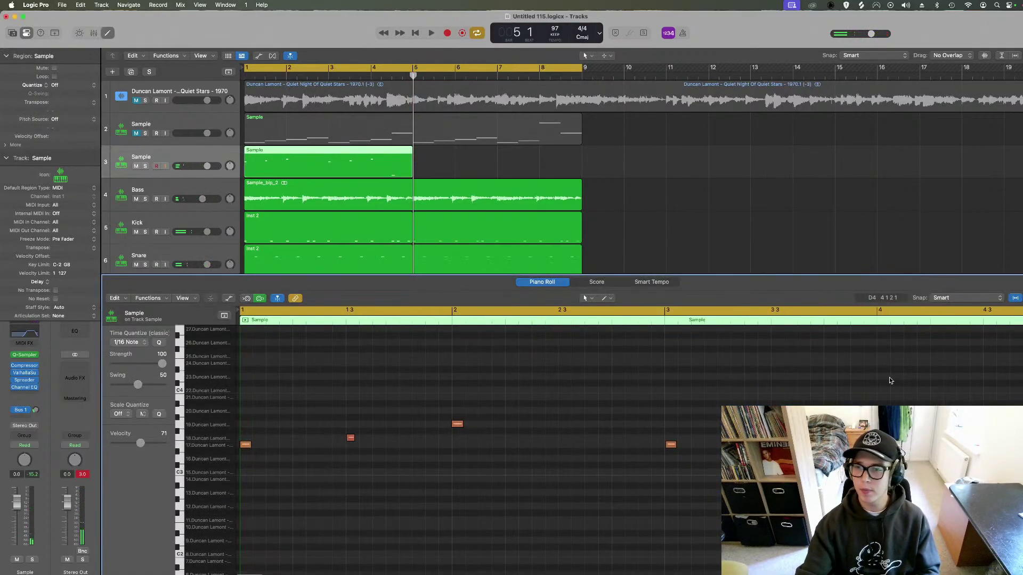
pyautogui.moveTo(1015, 394); pyautogui.dragTo(213, 565)
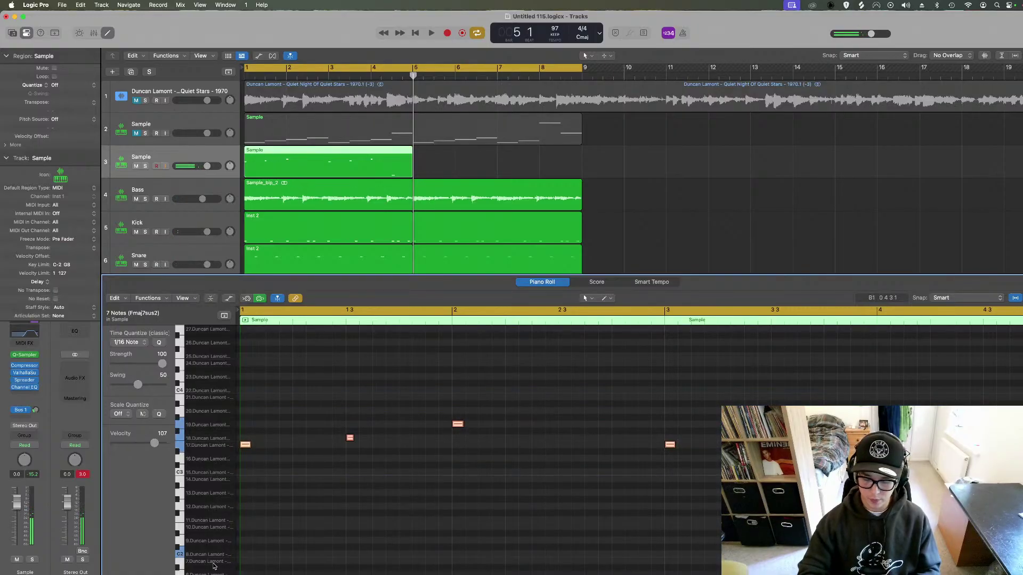
pyautogui.hotkey('shift', 'l')
pyautogui.press('Return')
pyautogui.press('space')
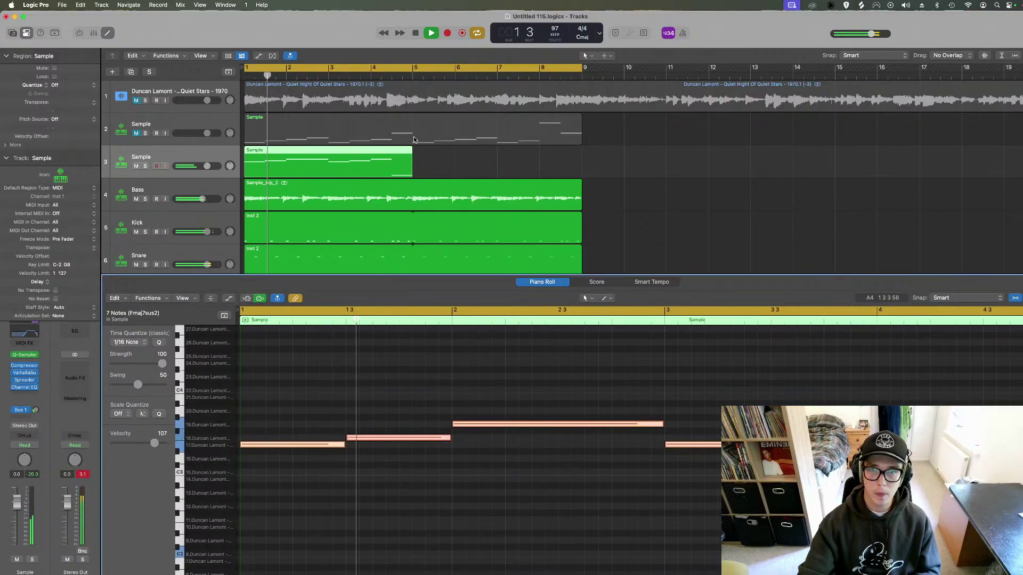
# Loop the recorded region up to bar 9 and rename its track Sample Verse.
pyautogui.moveTo(411, 160); pyautogui.dragTo(580, 164)
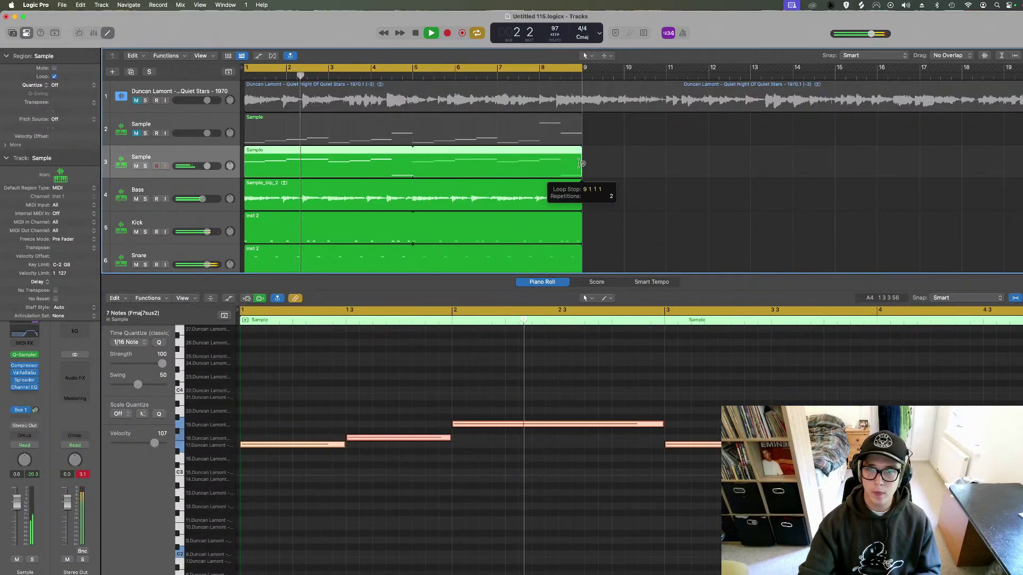
pyautogui.click(107, 32)
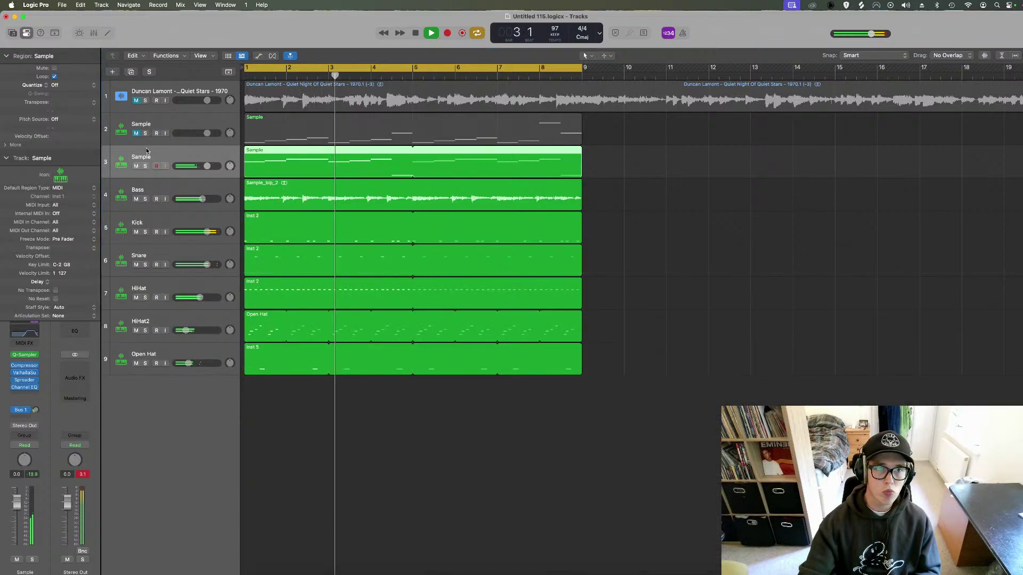
pyautogui.write('Sample Verse')
pyautogui.press('Return')
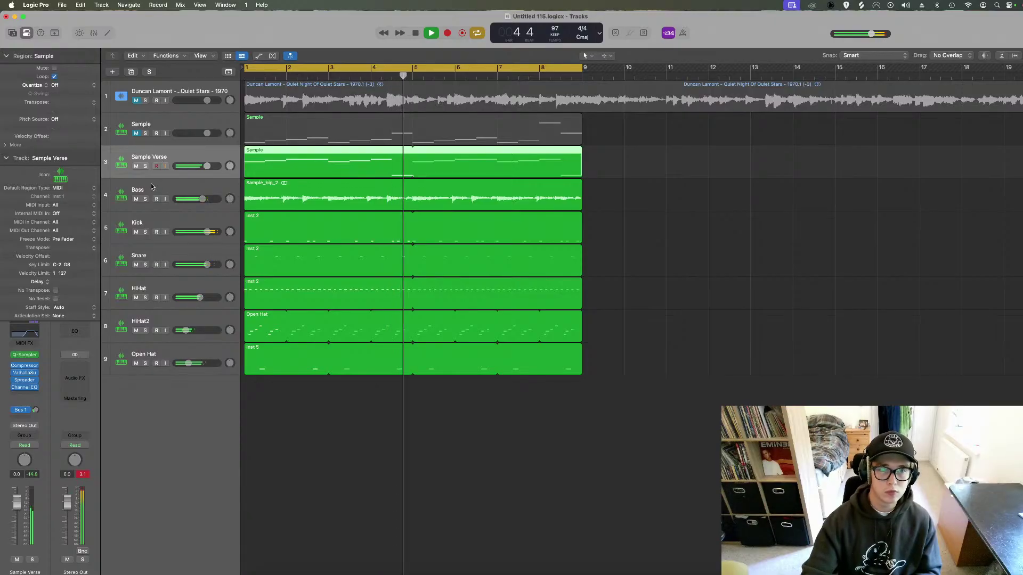
# Set the velocity of the last note in the Sample Verse region to 60 while the beat plays.
pyautogui.press('p')
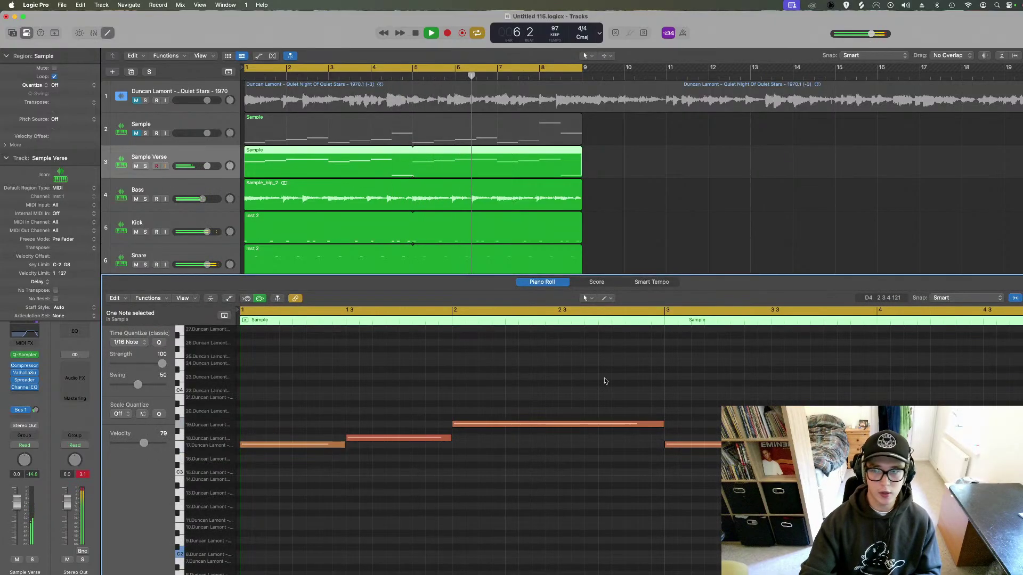
pyautogui.press('Return')
pyautogui.press('space')
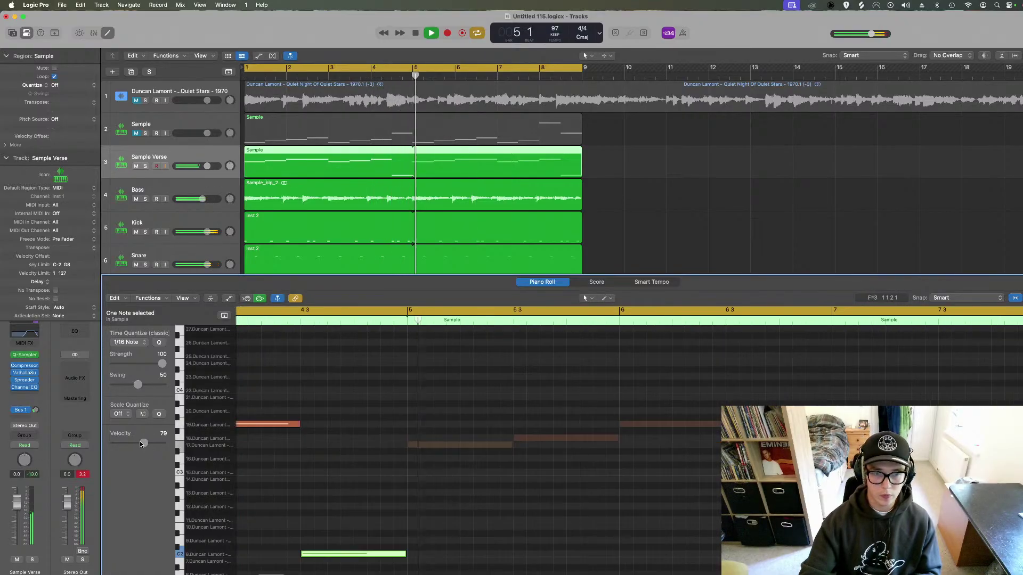
pyautogui.click(261, 316)
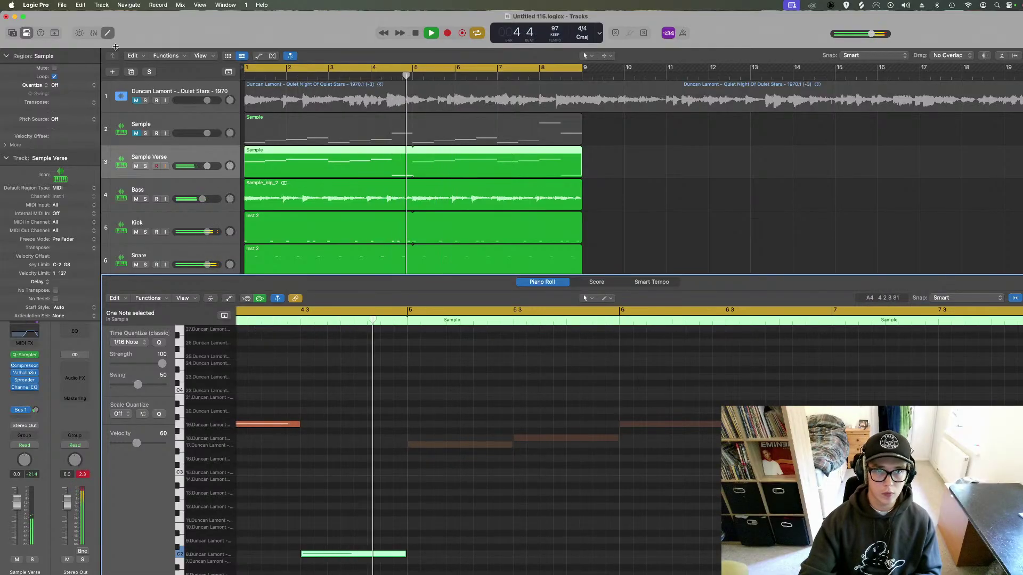
pyautogui.press('e')
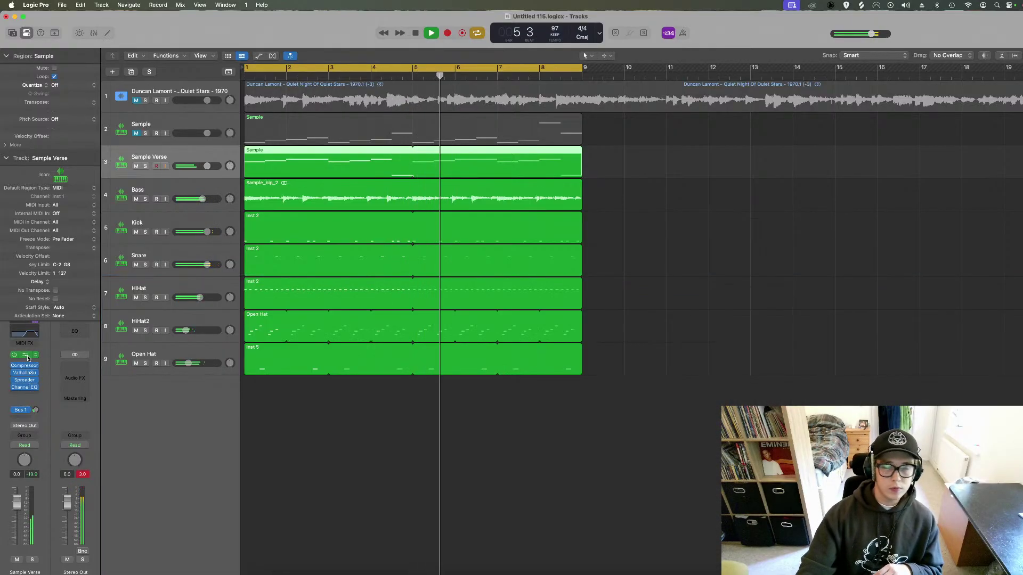
# Check the Quick Sampler on Sample Verse, then swap the layers by muting Sample Verse and unmuting the Sample track.
pyautogui.click(22, 357)
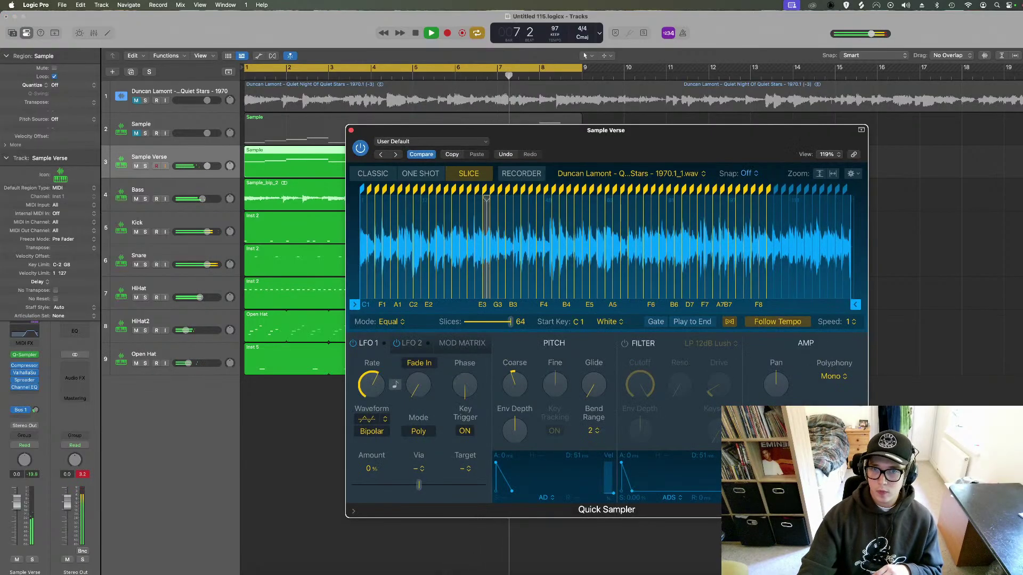
pyautogui.click(351, 130)
pyautogui.click(136, 166)
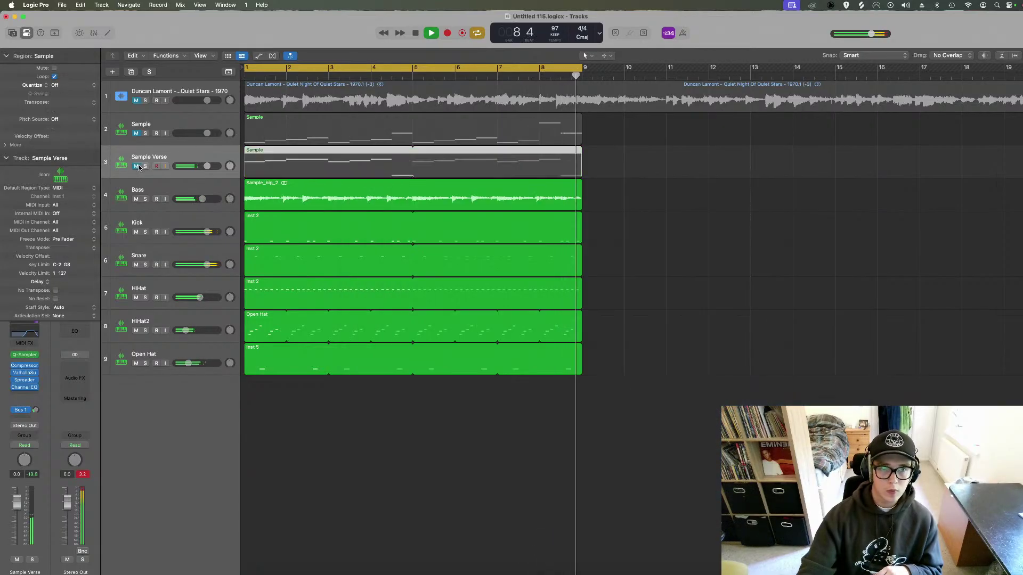
pyautogui.click(136, 133)
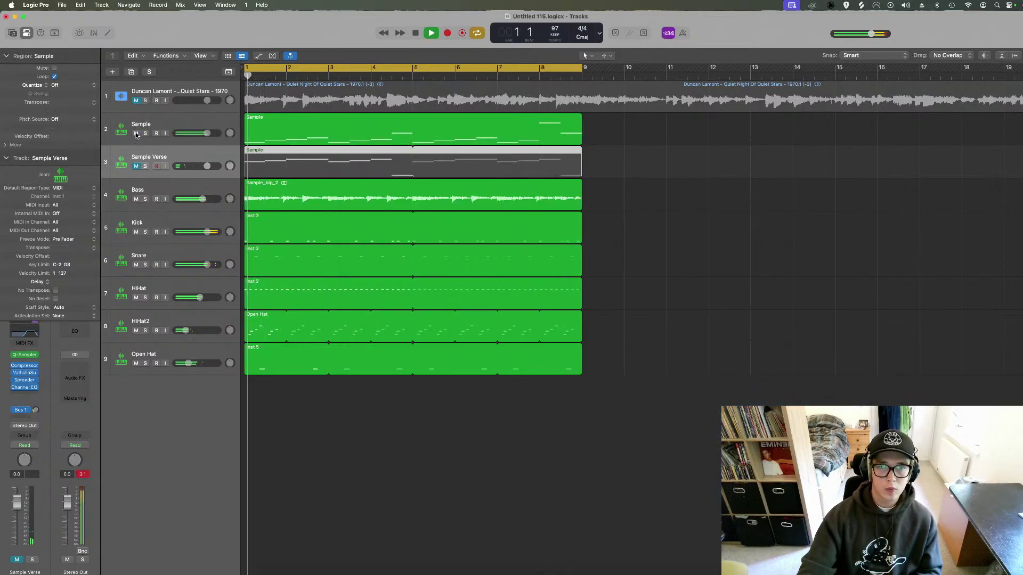
pyautogui.click(161, 134)
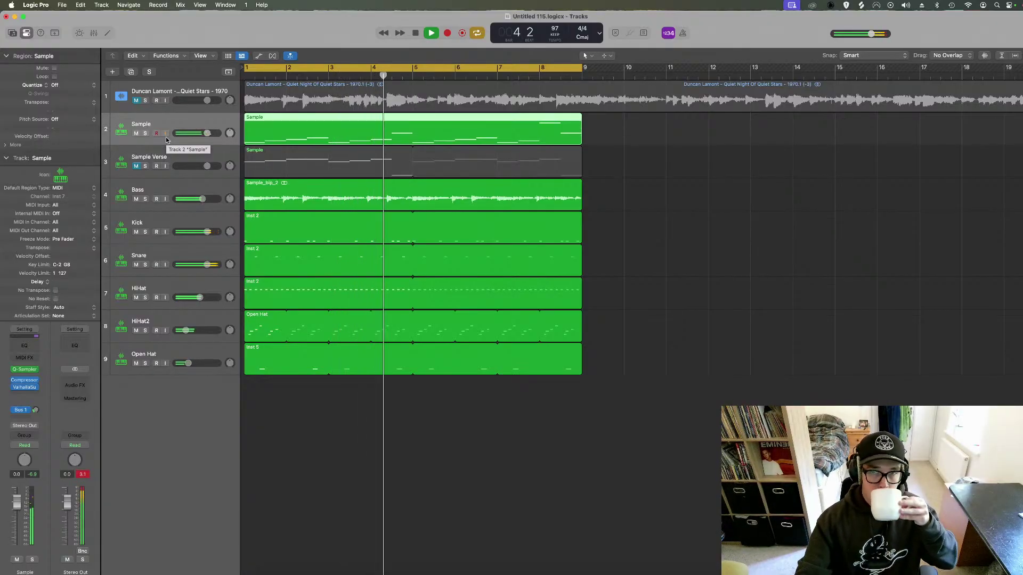
# Lower the Snare track's volume to -1.0 dB while the beat plays, and stop playback.
pyautogui.click(745, 174)
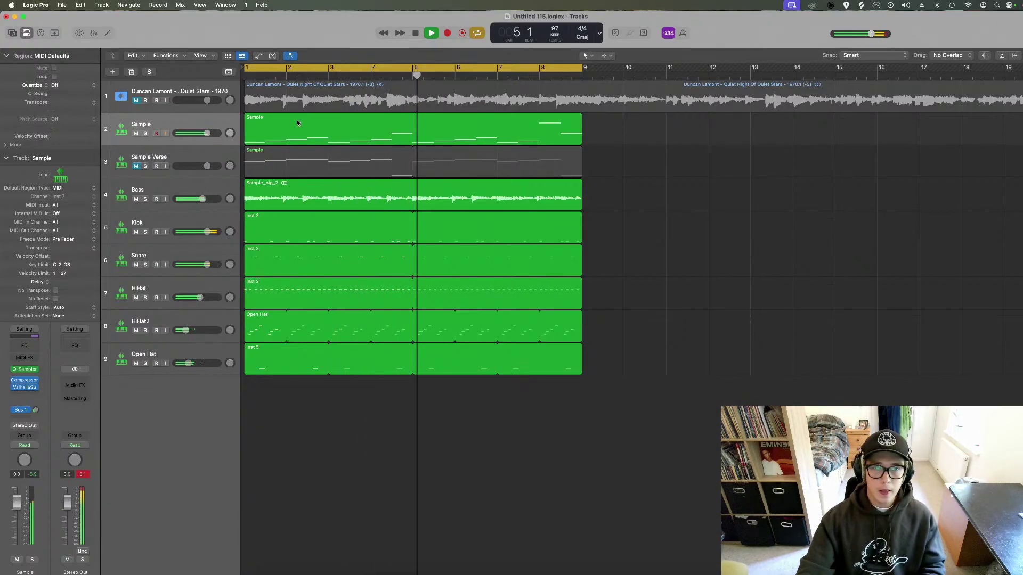
pyautogui.click(181, 248)
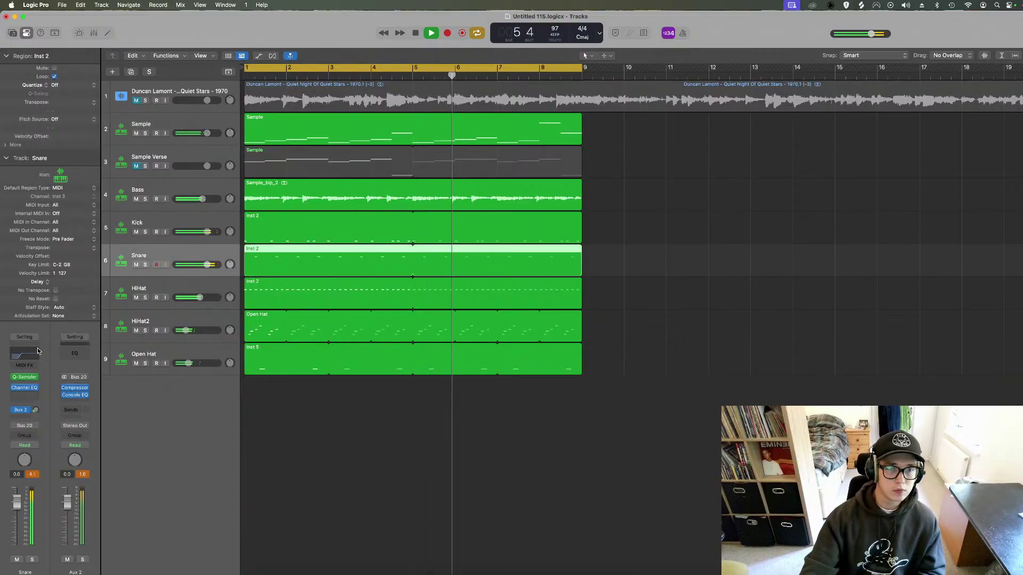
pyautogui.moveTo(207, 264); pyautogui.dragTo(205, 265)
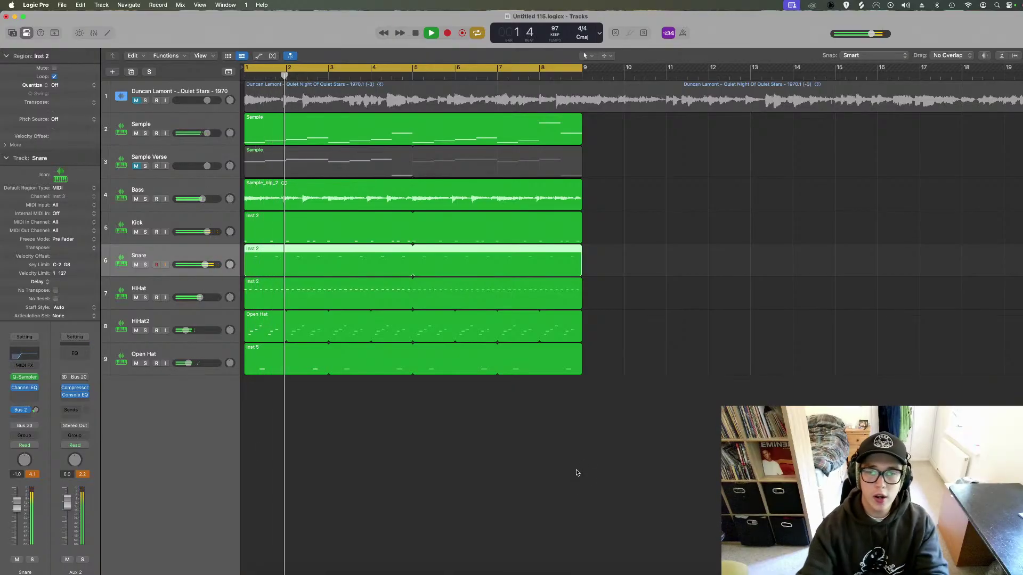
pyautogui.press('space')
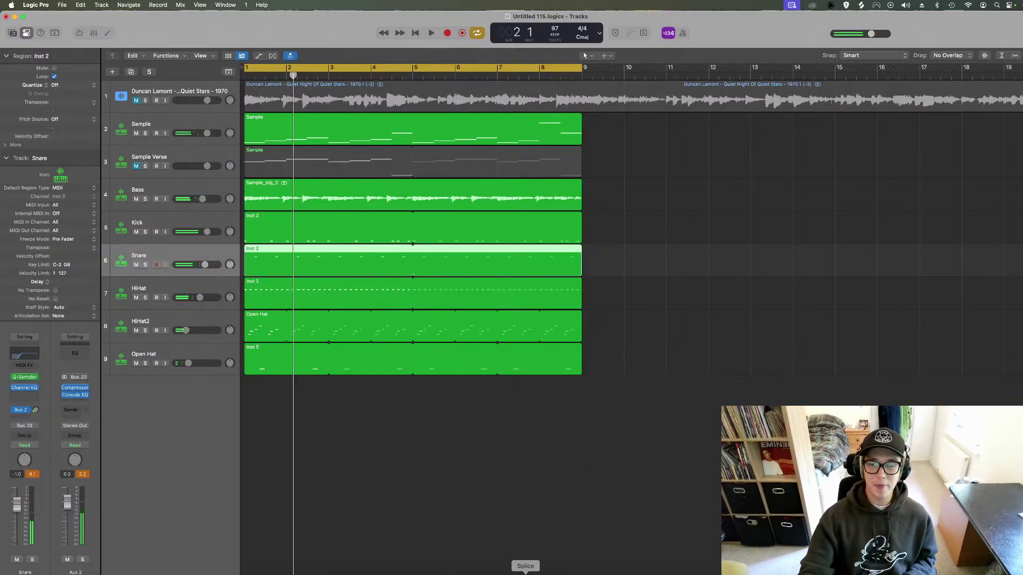
# Play the beat briefly and check the Bass track's channel strip.
pyautogui.click(410, 453)
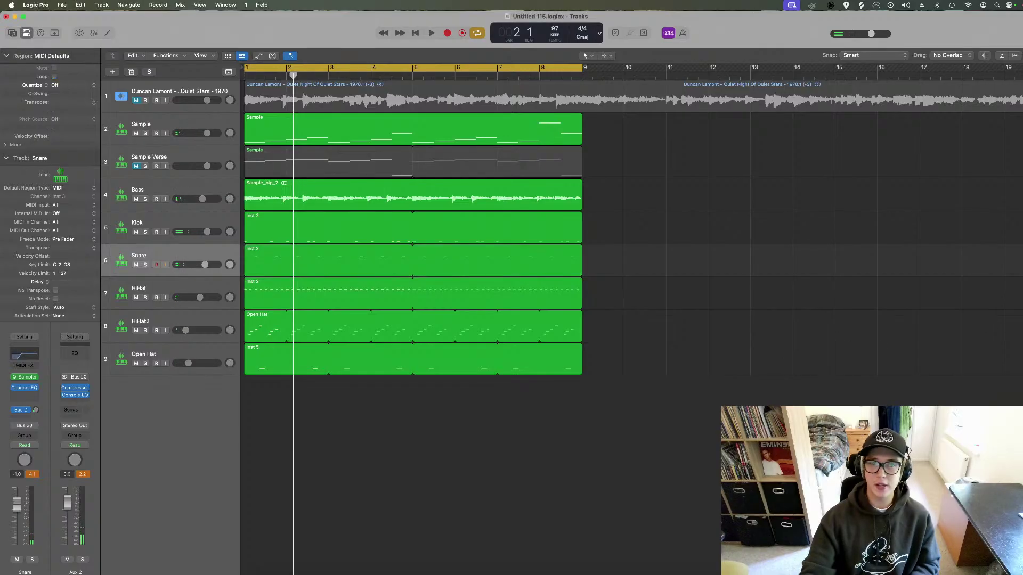
pyautogui.press('space')
pyautogui.click(169, 187)
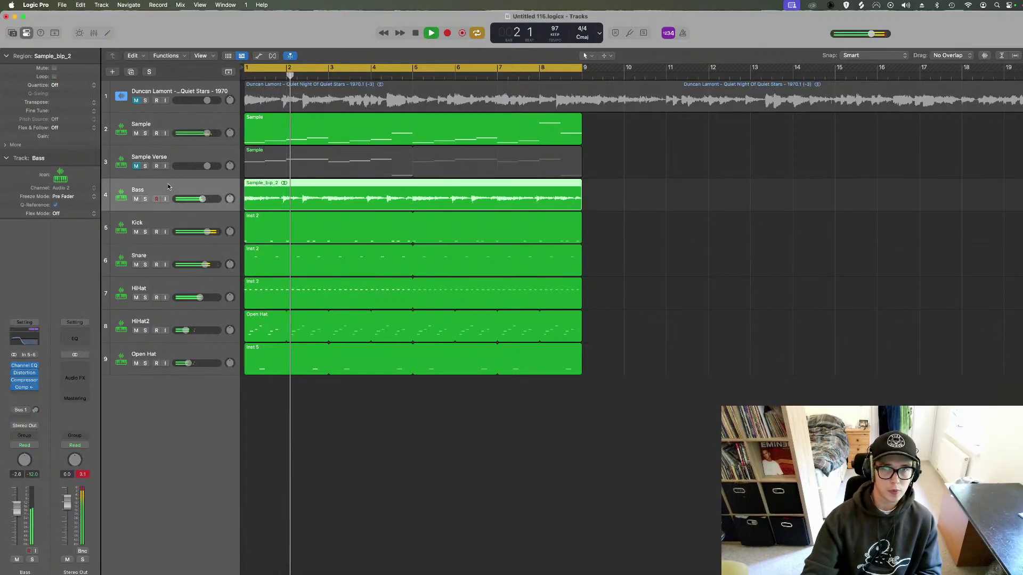
pyautogui.press('space')
pyautogui.click(175, 139)
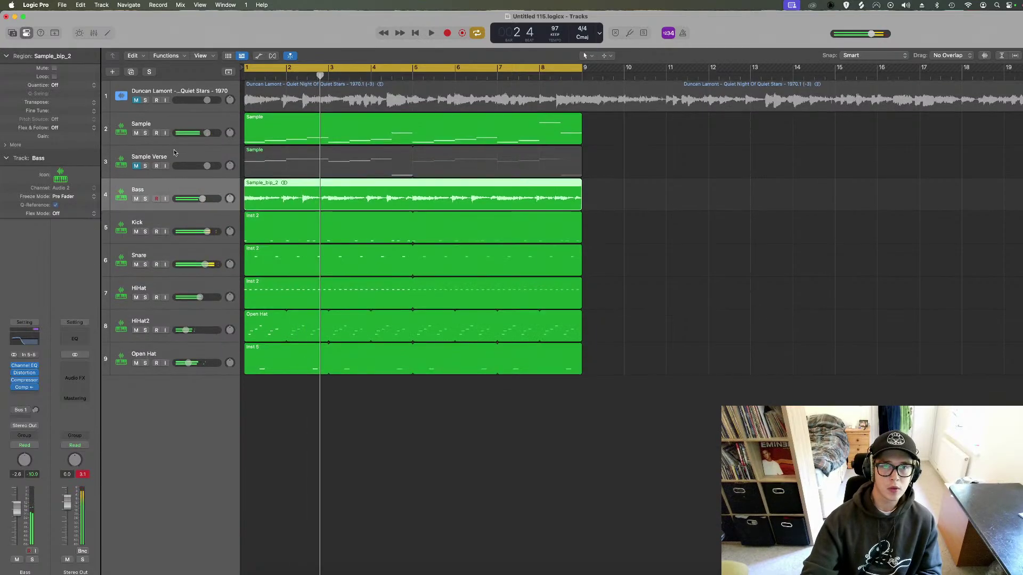
pyautogui.click(170, 184)
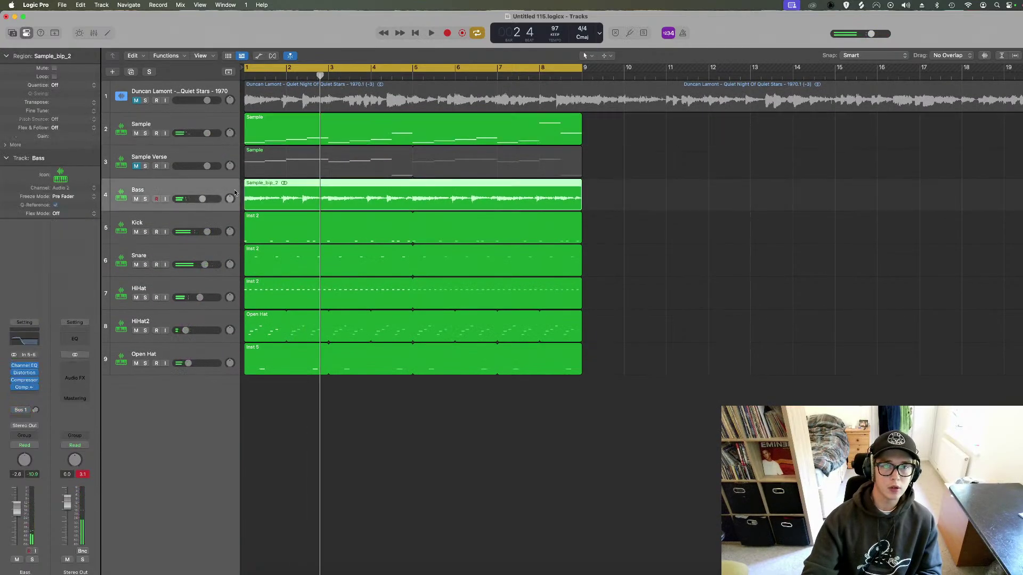
# Bounce the Sample region in place to a new audio track, solo that track and look over the bounced waveform.
pyautogui.click(156, 130)
pyautogui.rightClick(311, 139)
pyautogui.click(341, 140)
pyautogui.press('Return')
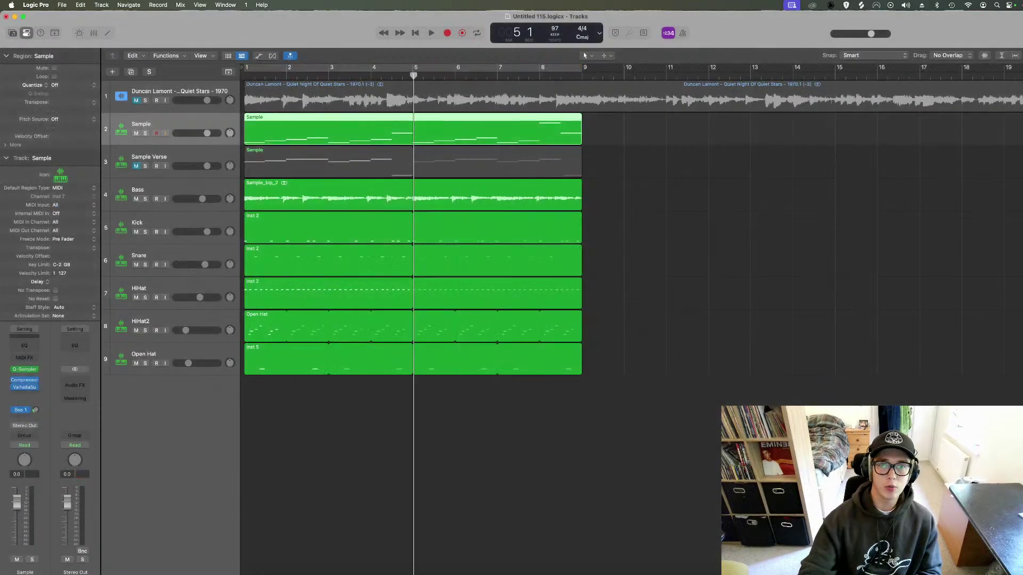
pyautogui.press('s')
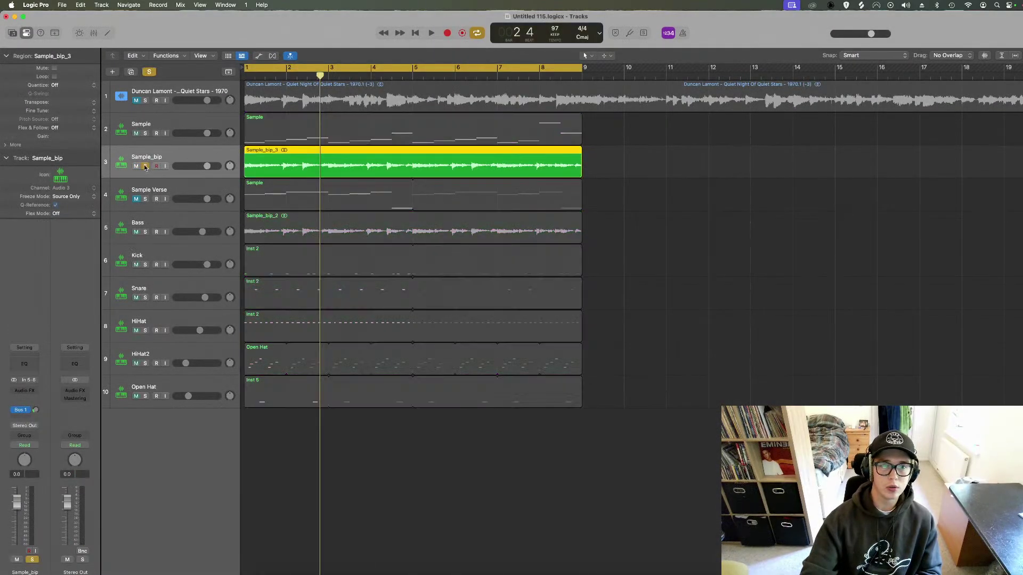
pyautogui.doubleClick(301, 161)
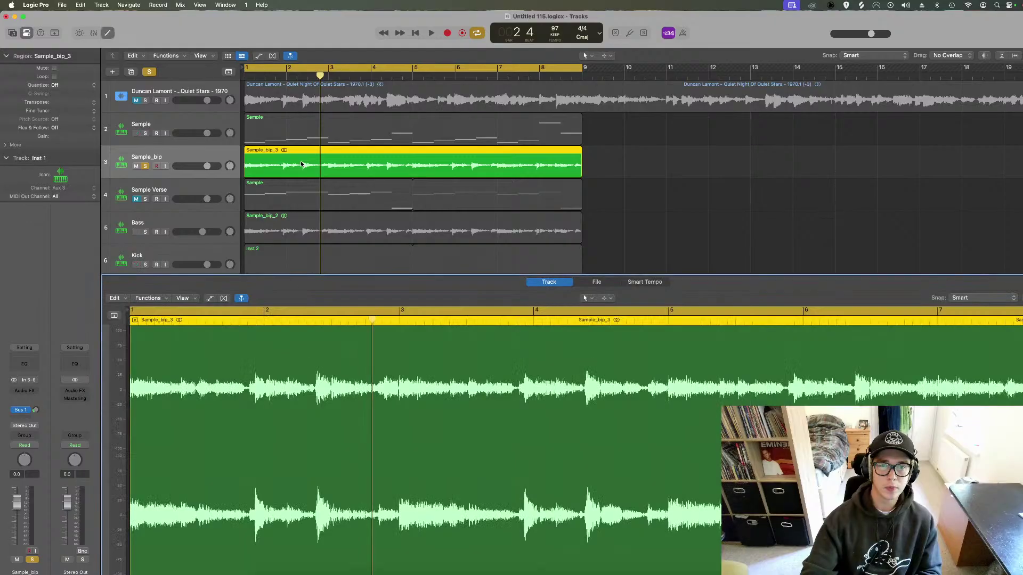
pyautogui.click(107, 33)
# Add a Channel EQ with a high cut below 1 kHz to the Sample_bip track, and switch off its Bus 1 send.
pyautogui.click(25, 363)
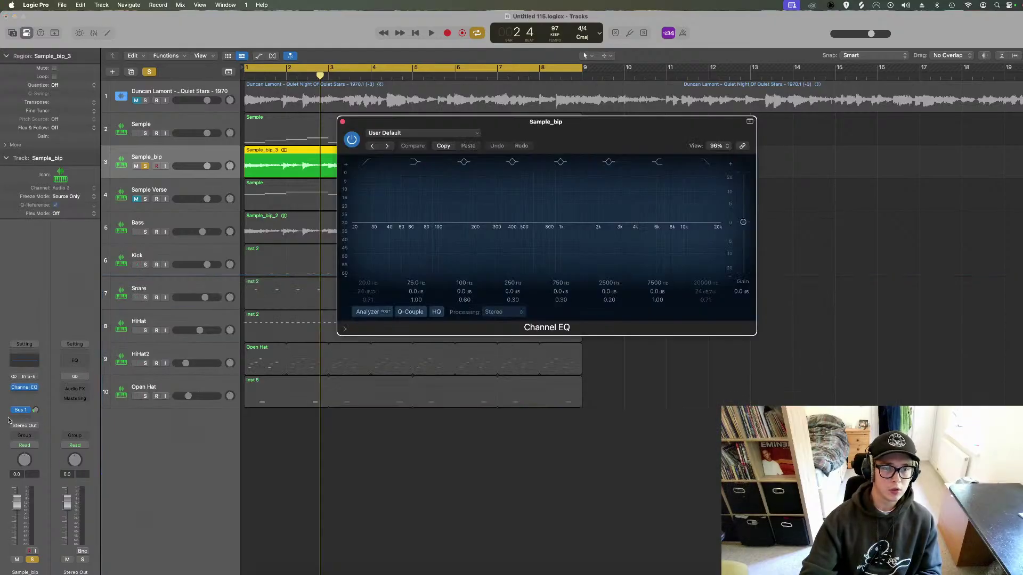
pyautogui.moveTo(709, 234); pyautogui.dragTo(555, 229)
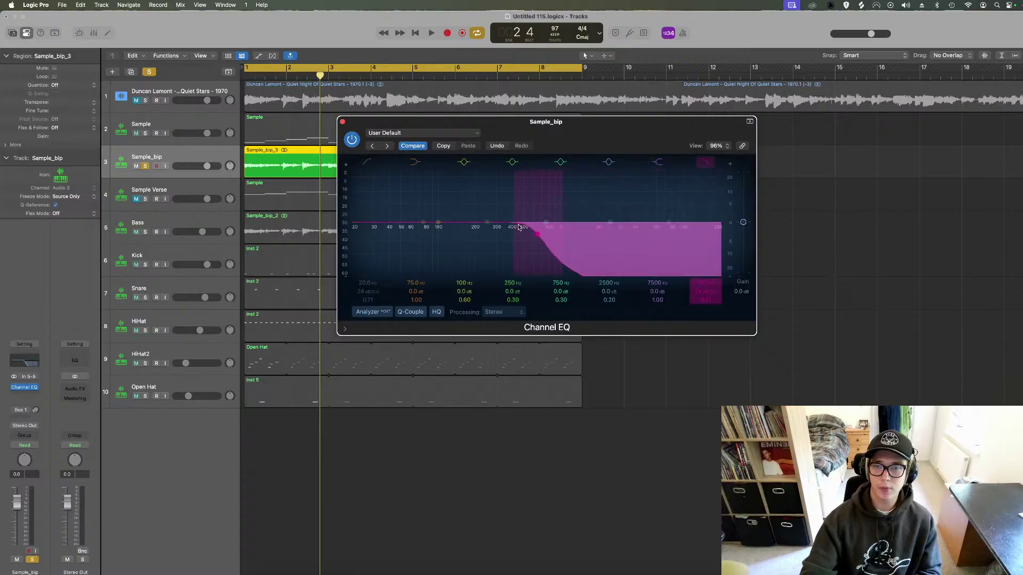
pyautogui.press('space')
pyautogui.press('space')
pyautogui.press('super+w')
# Turn on Flex for the Sample_bip track and set its mode to Flex Pitch.
pyautogui.press('e')
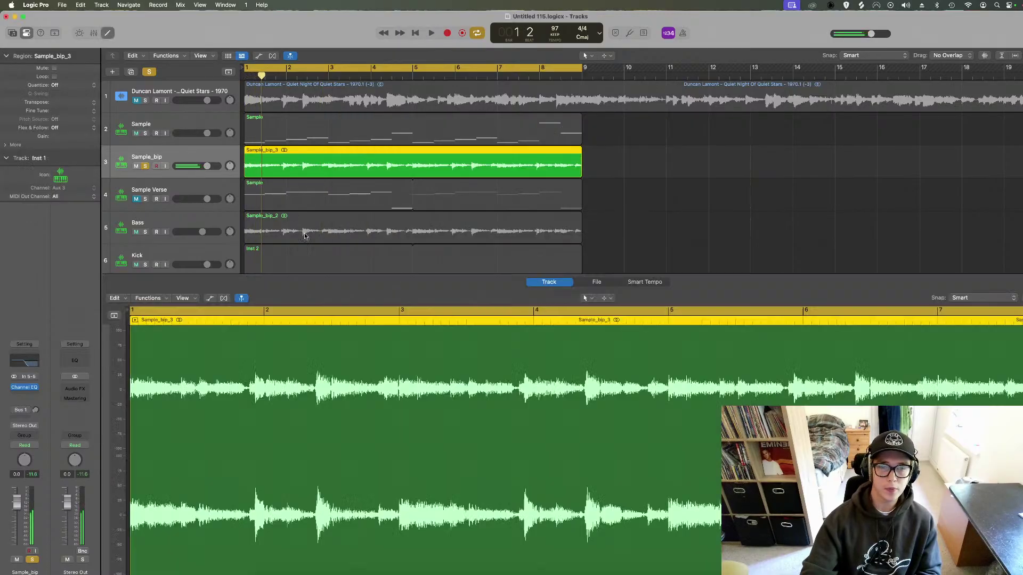
pyautogui.click(223, 299)
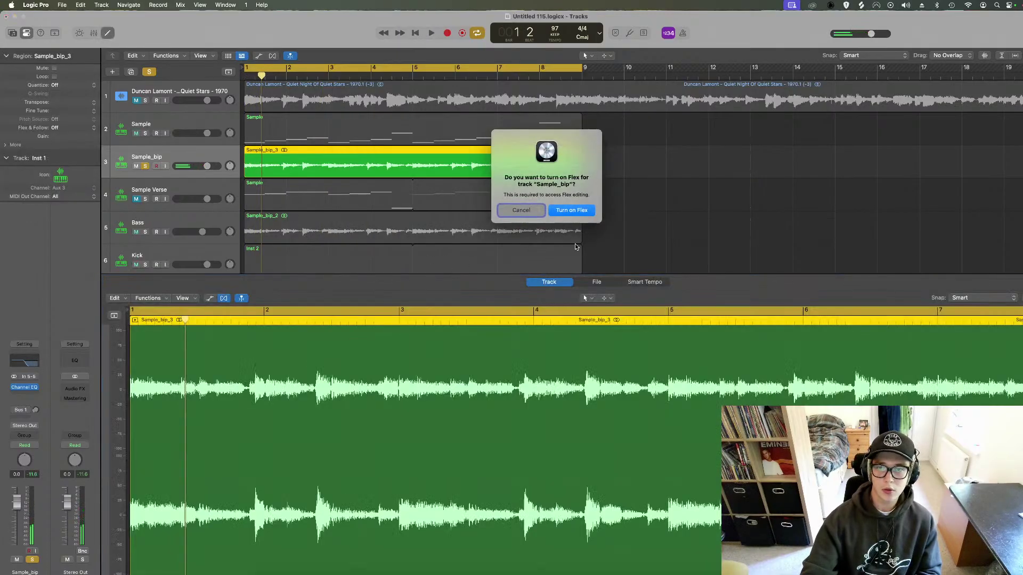
pyautogui.click(572, 210)
pyautogui.click(259, 299)
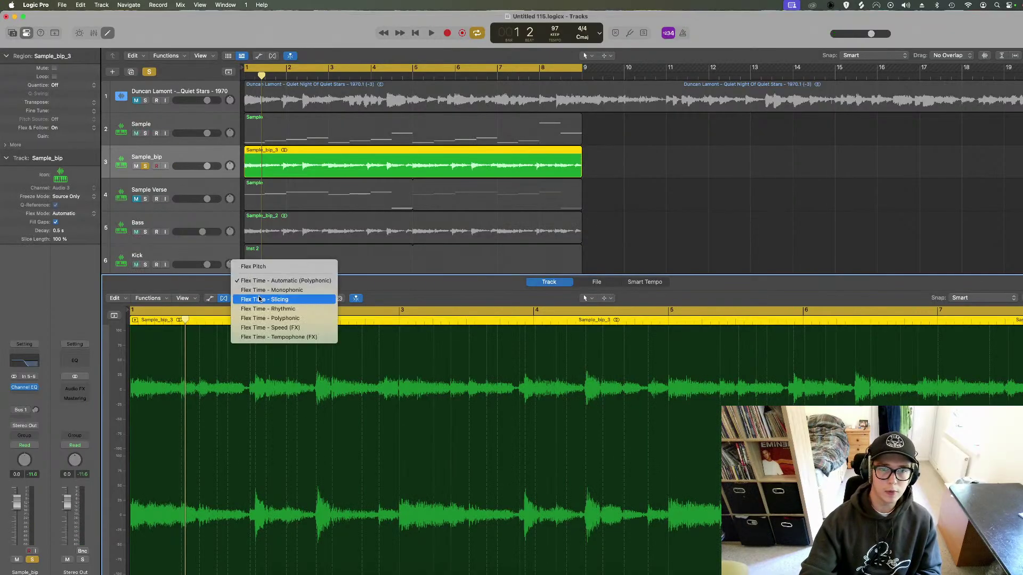
pyautogui.click(256, 267)
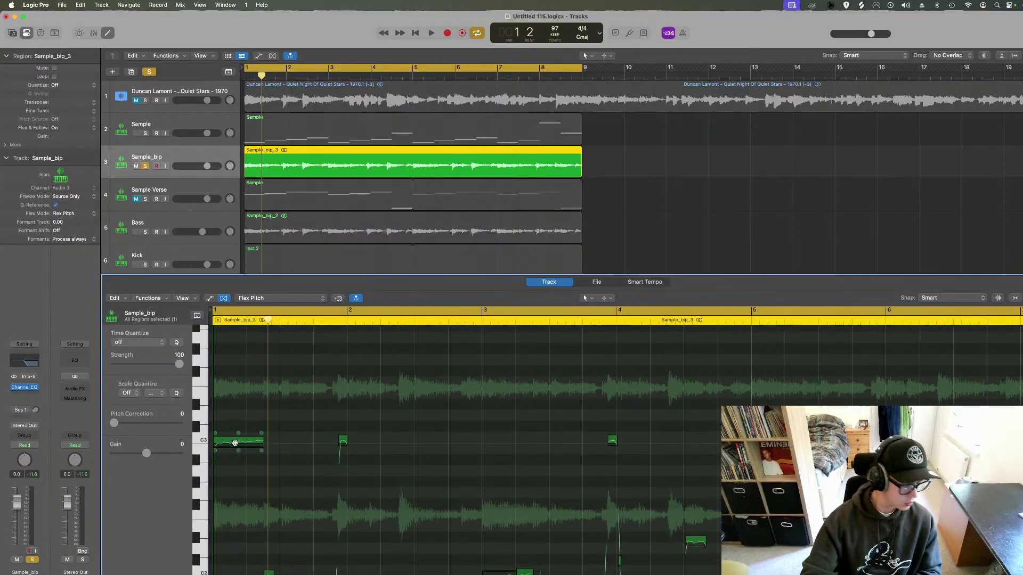
# Look over the first note in Flex Pitch and delete the Sample_bip track with its region.
pyautogui.click(235, 443)
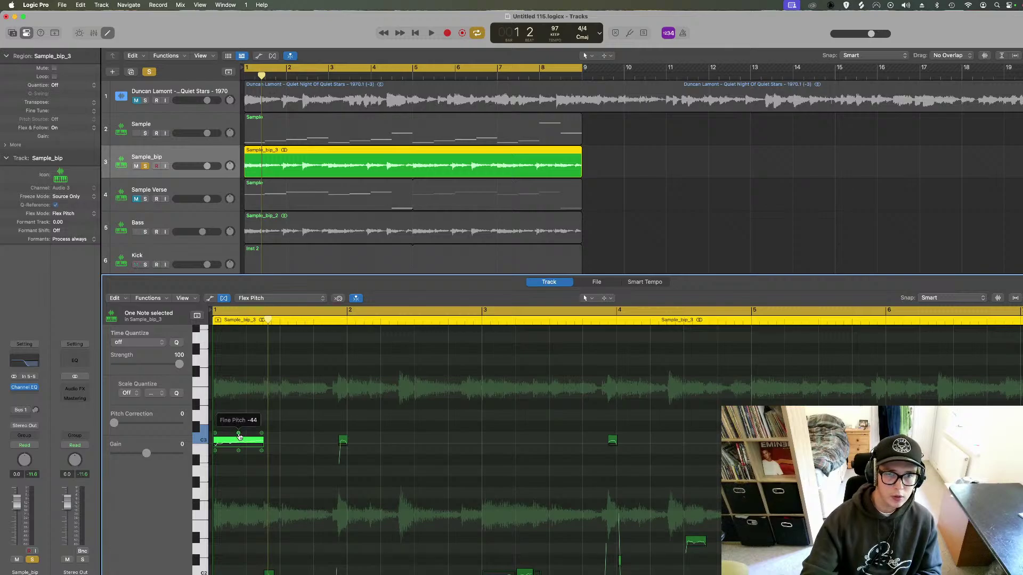
pyautogui.scroll(-5, 243, 433)
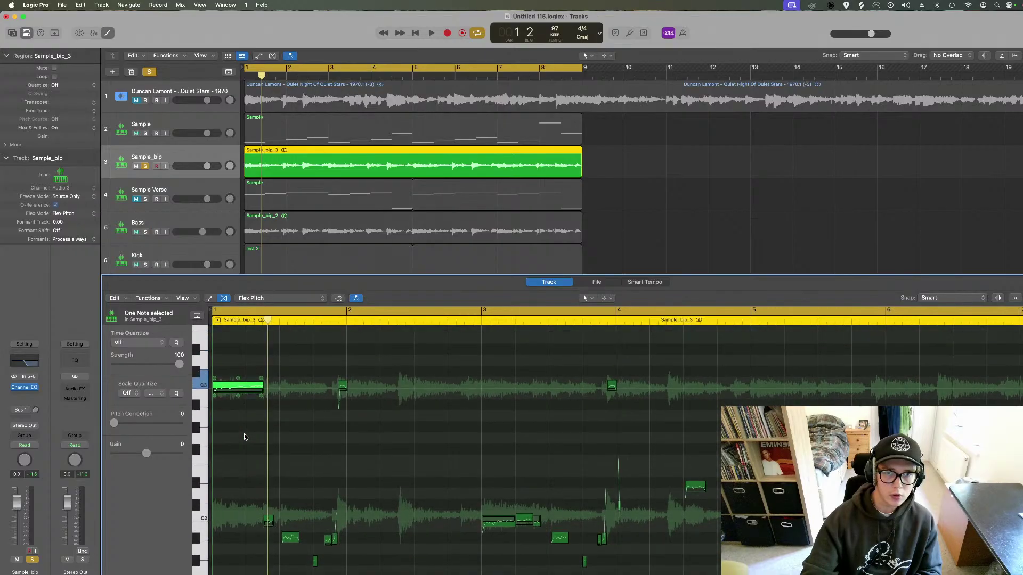
pyautogui.press('super+BackSpace')
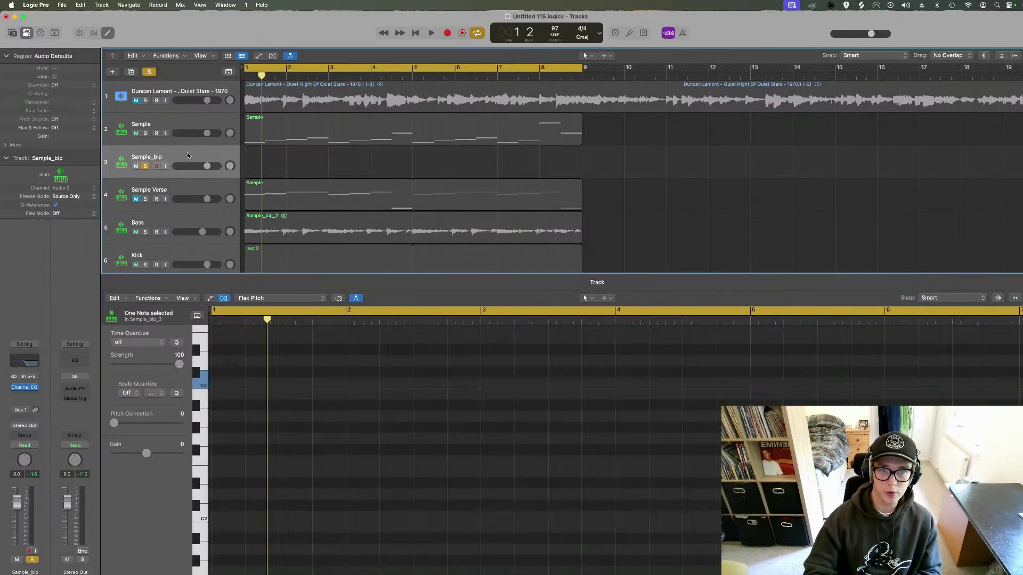
# Solo the Sample track, hide the editor and play it while checking its Quick Sampler slices and pitch settings.
pyautogui.click(145, 133)
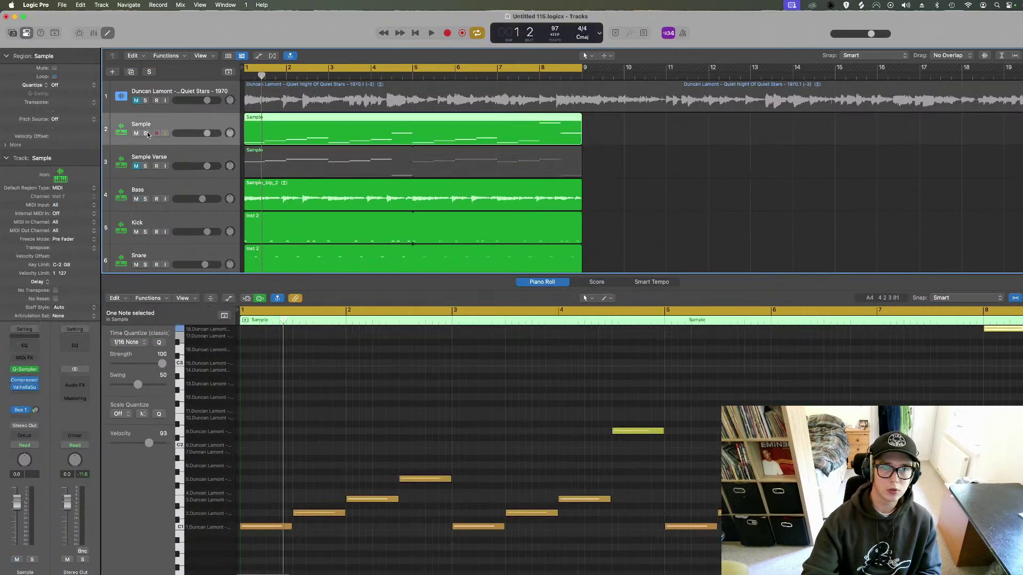
pyautogui.click(108, 33)
pyautogui.press('space')
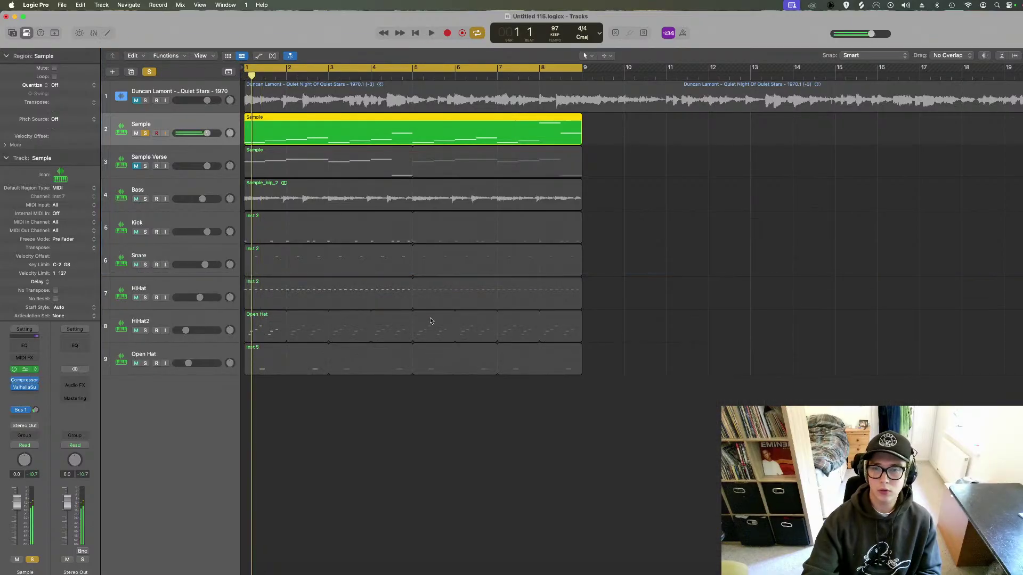
pyautogui.press('v')
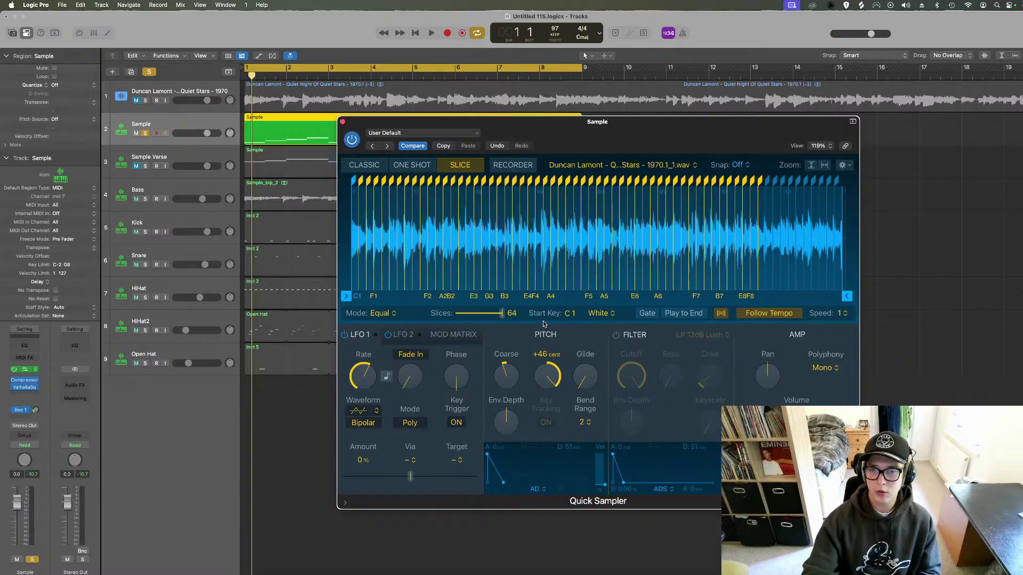
pyautogui.press('space')
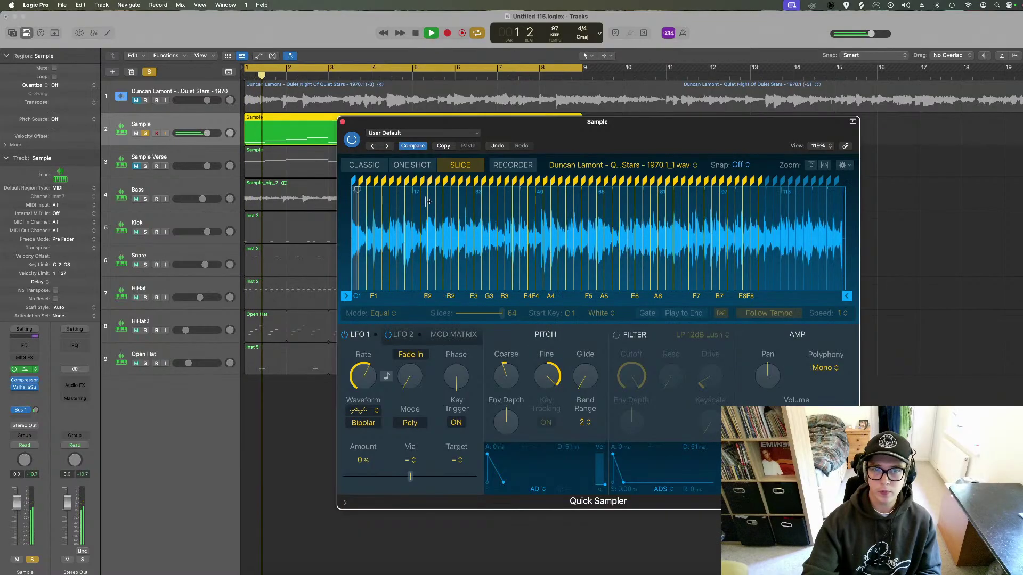
pyautogui.click(343, 121)
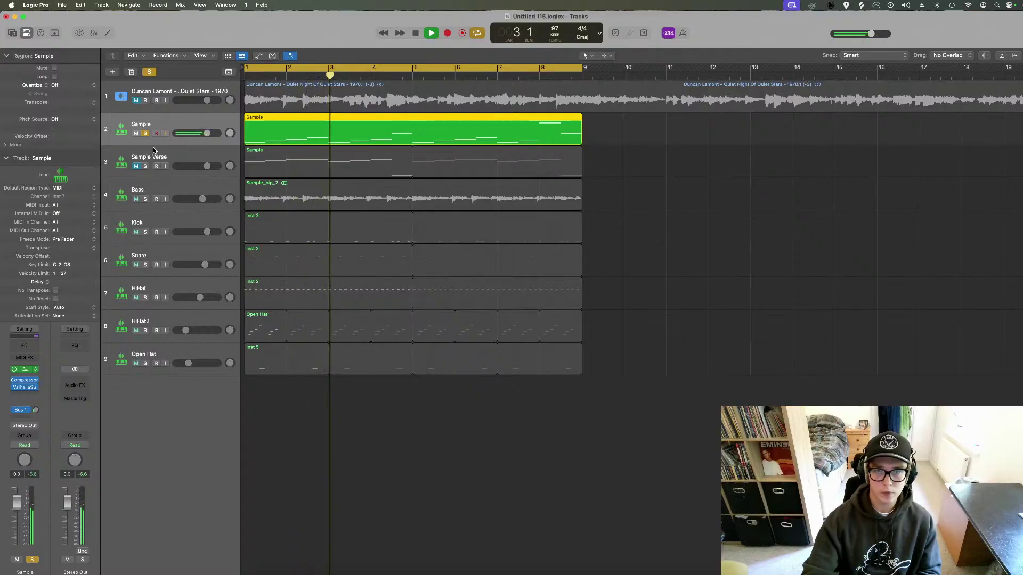
pyautogui.press('space')
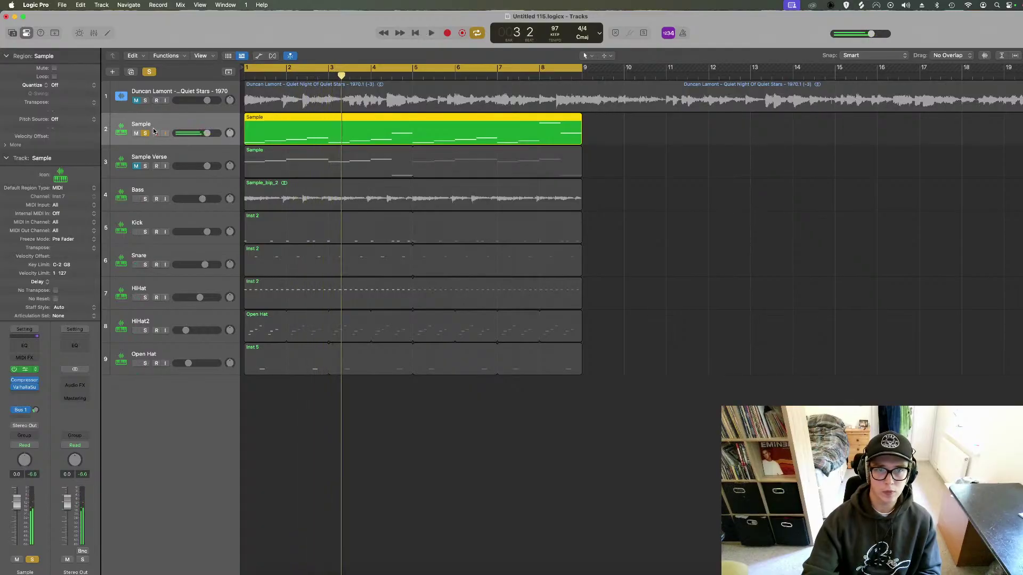
# Create one software instrument track using Heat Up 3, solo it and hide the sound library.
pyautogui.click(113, 72)
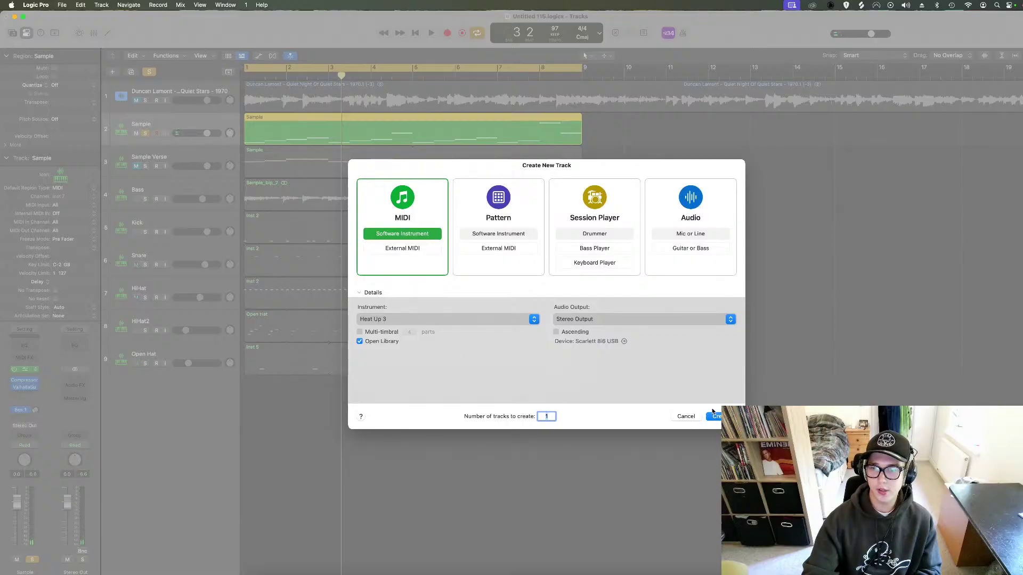
pyautogui.press('Return')
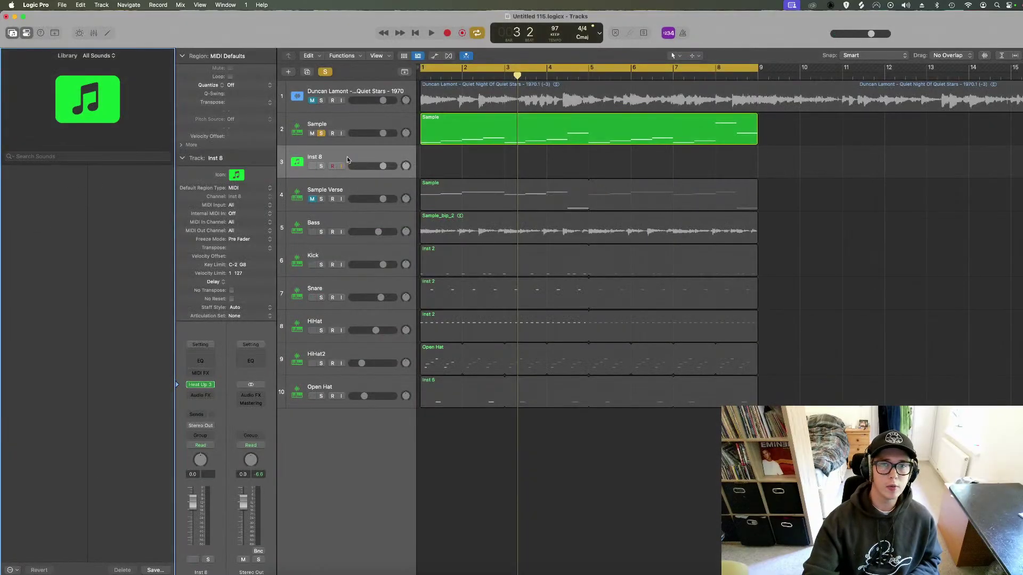
pyautogui.click(321, 167)
pyautogui.click(13, 33)
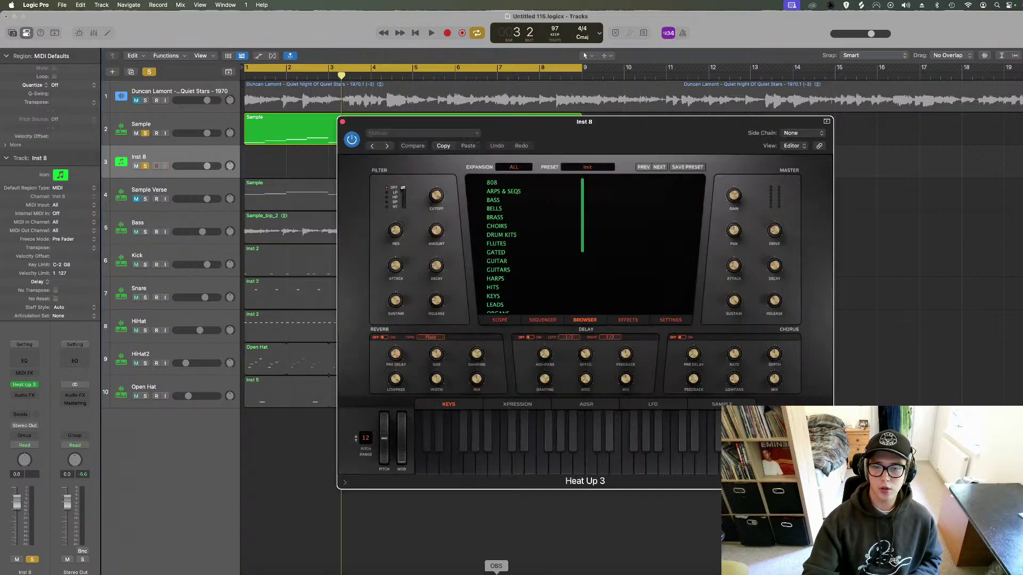
pyautogui.click(525, 572)
pyautogui.click(930, 369)
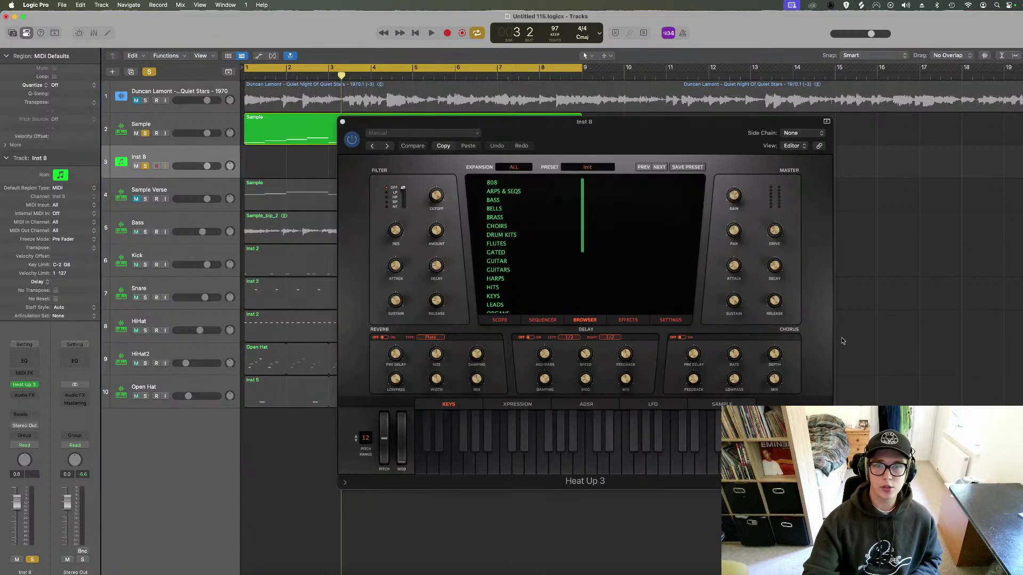
# Audition presets from Heat Up 3's BASS category, including BEACH HOUSE [UE] and BLAKK RIMS 808 [01], and load DEEP GROUNDS.
pyautogui.click(515, 201)
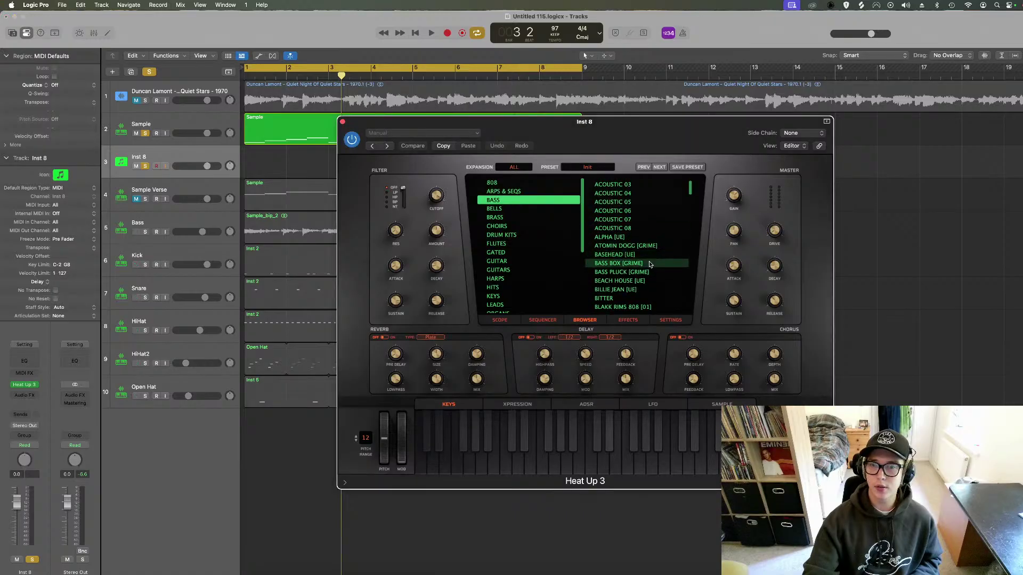
pyautogui.click(636, 263)
pyautogui.click(636, 272)
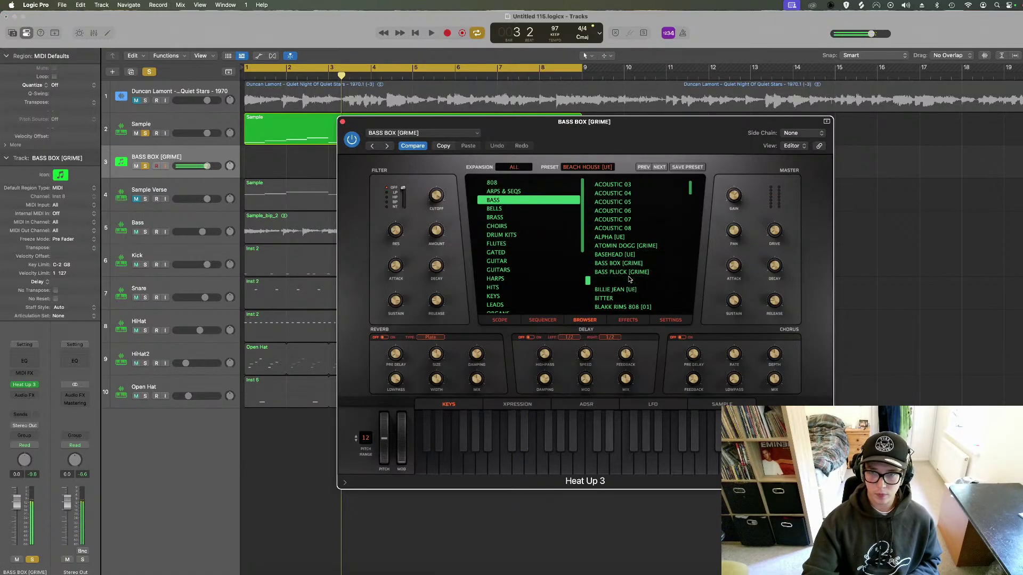
pyautogui.click(628, 281)
pyautogui.press('space')
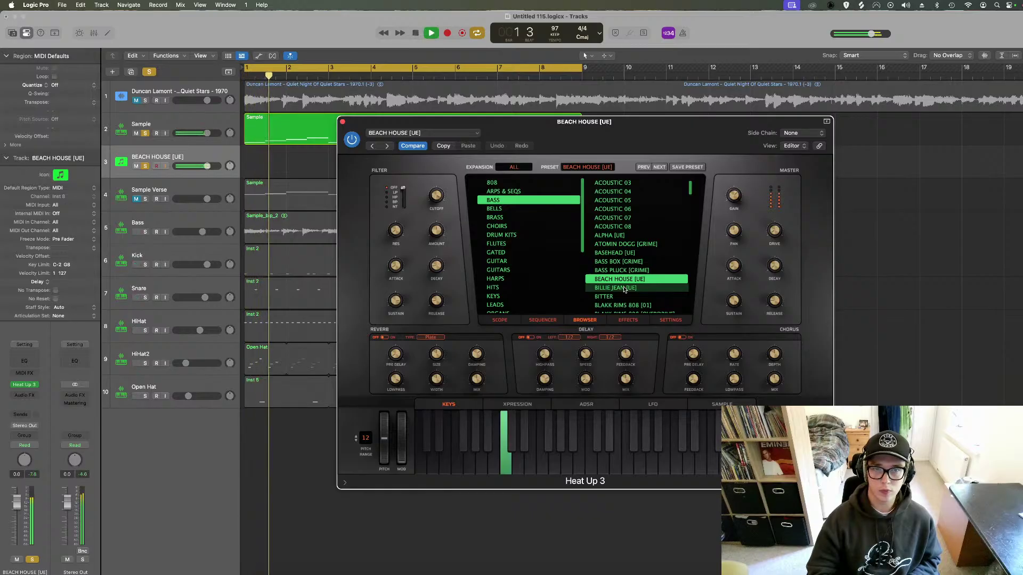
pyautogui.press('space')
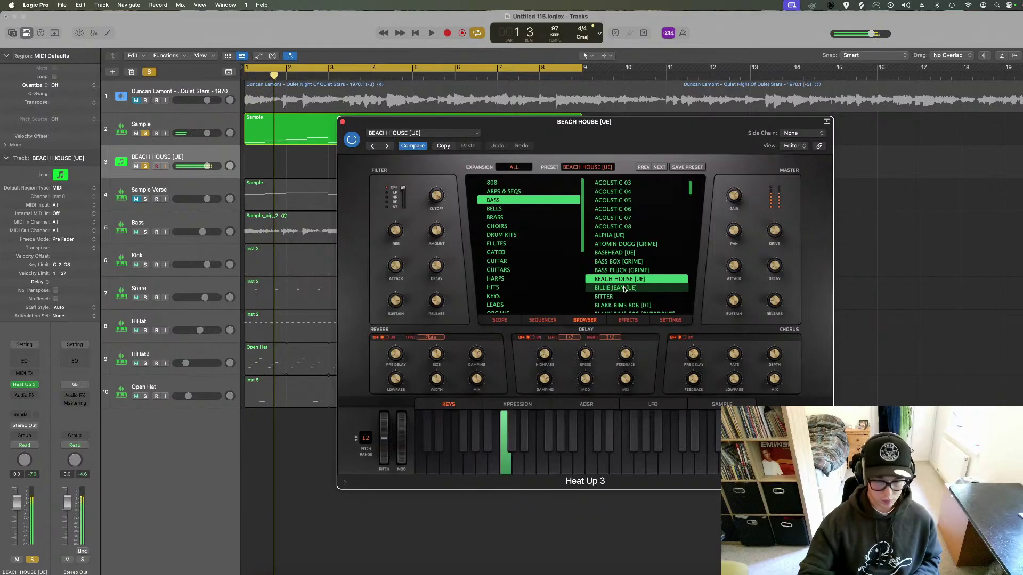
pyautogui.scroll(-2, 626, 289)
pyautogui.click(635, 283)
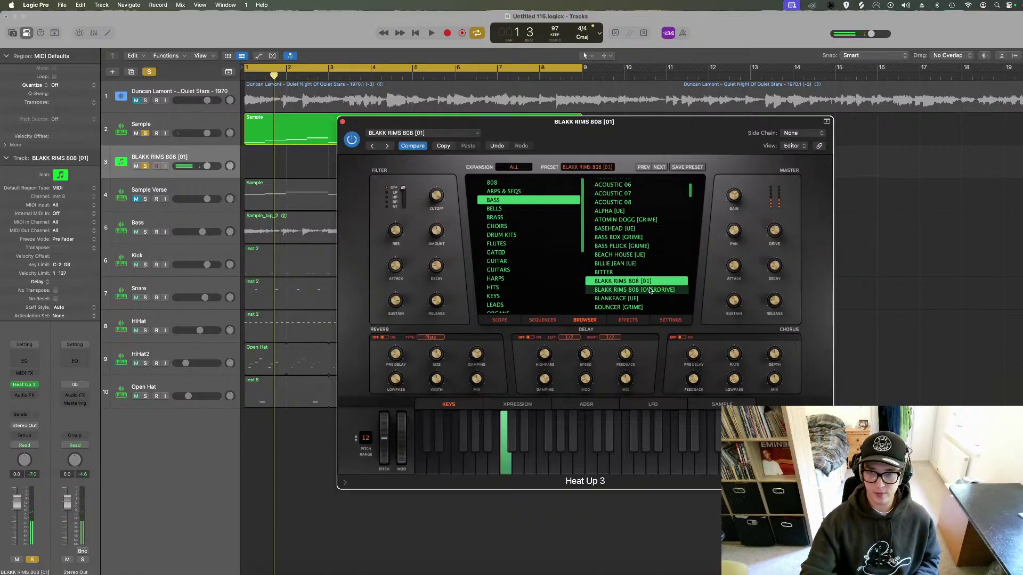
pyautogui.click(649, 291)
pyautogui.scroll(-8, 640, 294)
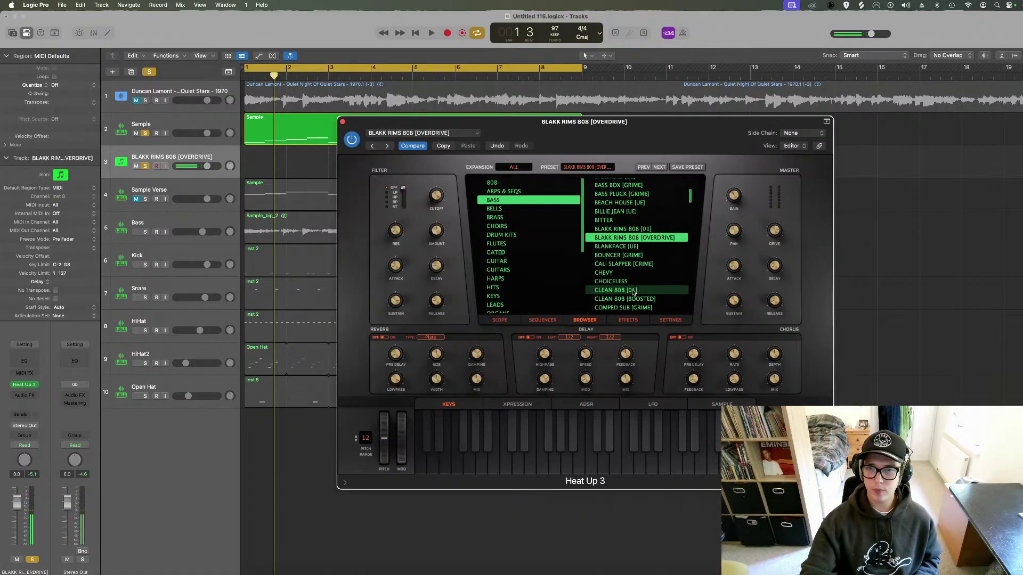
pyautogui.click(628, 279)
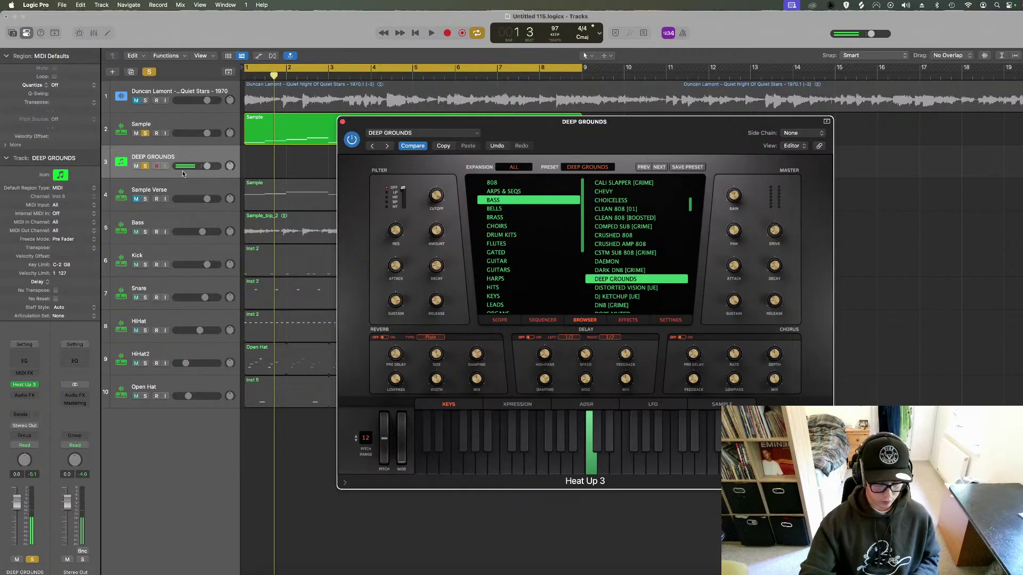
# Play the soloed sample repeatedly from the start while trying out bass notes with the DEEP GROUNDS sound.
pyautogui.press('space')
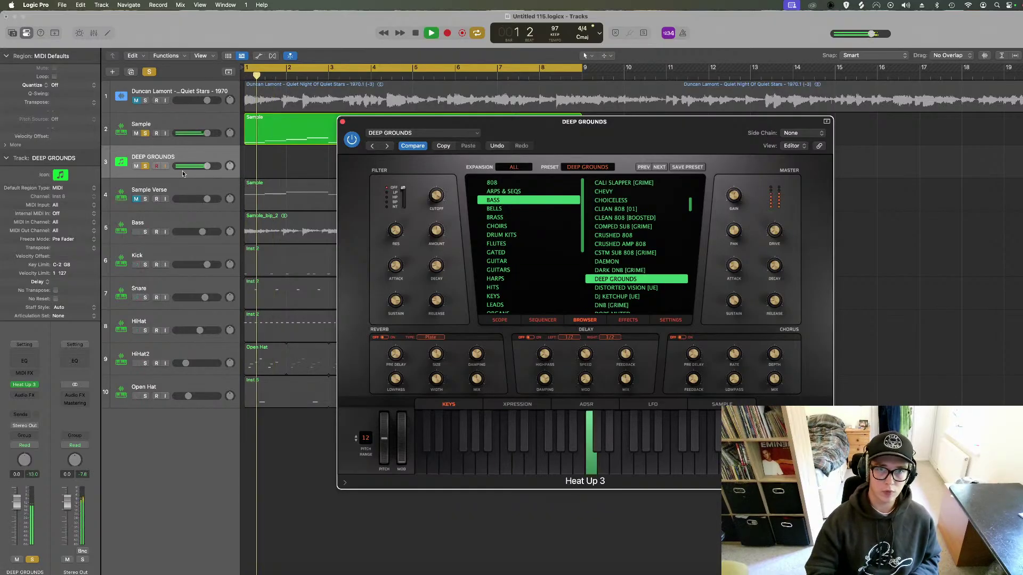
pyautogui.press('space')
pyautogui.press('space')
pyautogui.press('space')
pyautogui.press('space')
pyautogui.press('space')
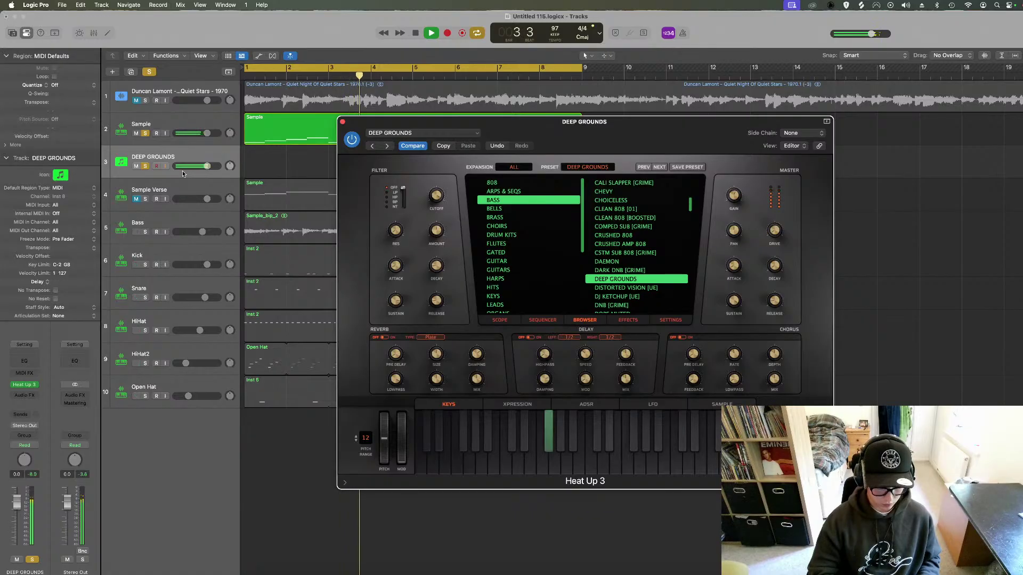
pyautogui.press('Return')
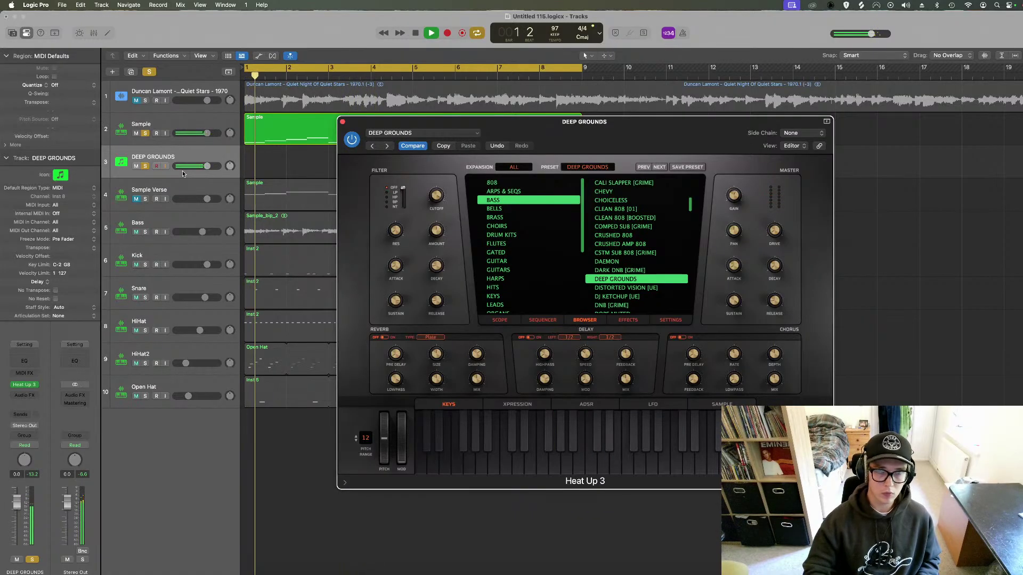
pyautogui.press('Return')
pyautogui.press('space')
pyautogui.press('space')
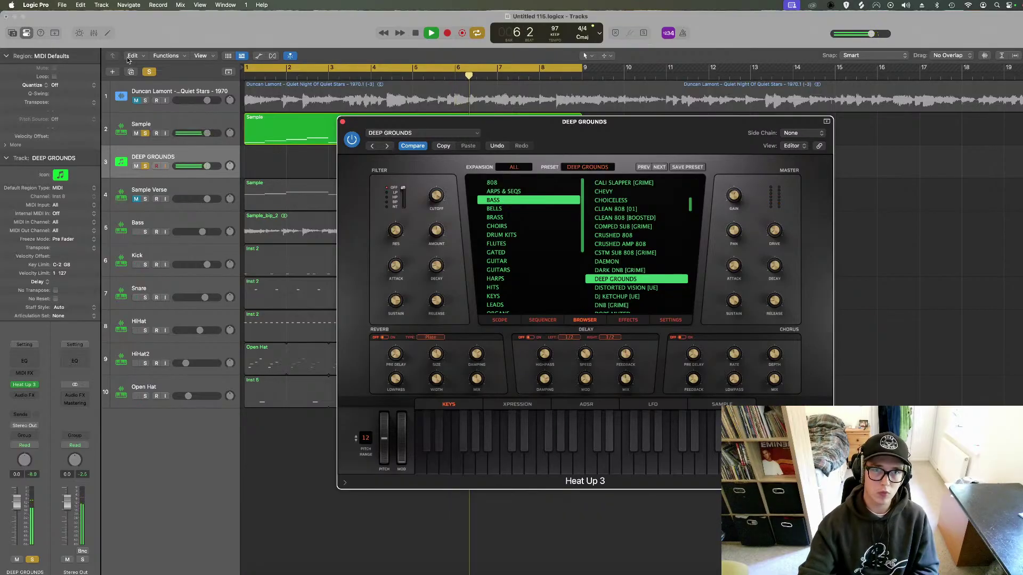
# Clear all solos, mute the Bass track and play the full beat from the start with the new bass sound.
pyautogui.click(150, 72)
pyautogui.click(343, 121)
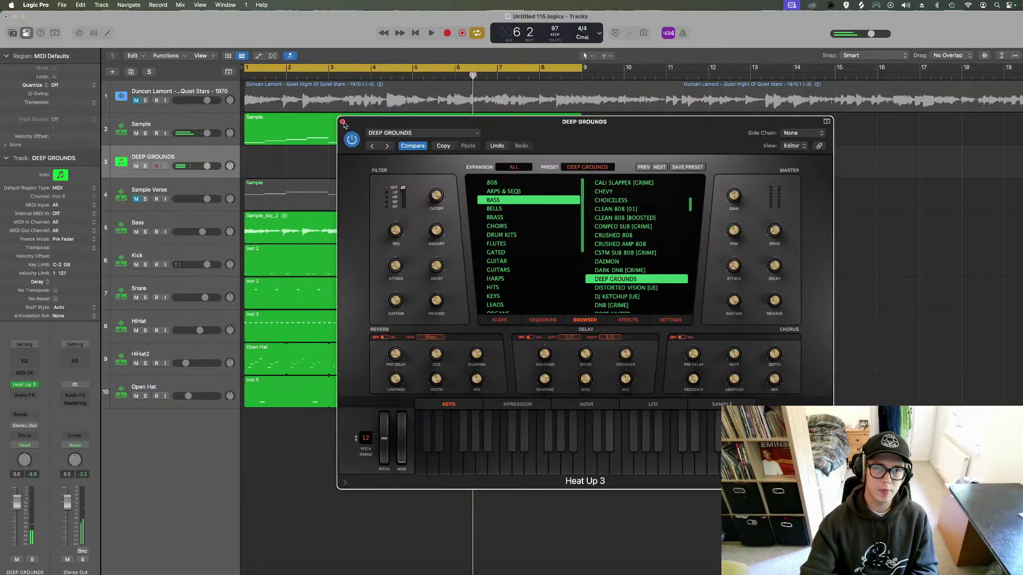
pyautogui.click(136, 232)
pyautogui.press('Return')
pyautogui.press('space')
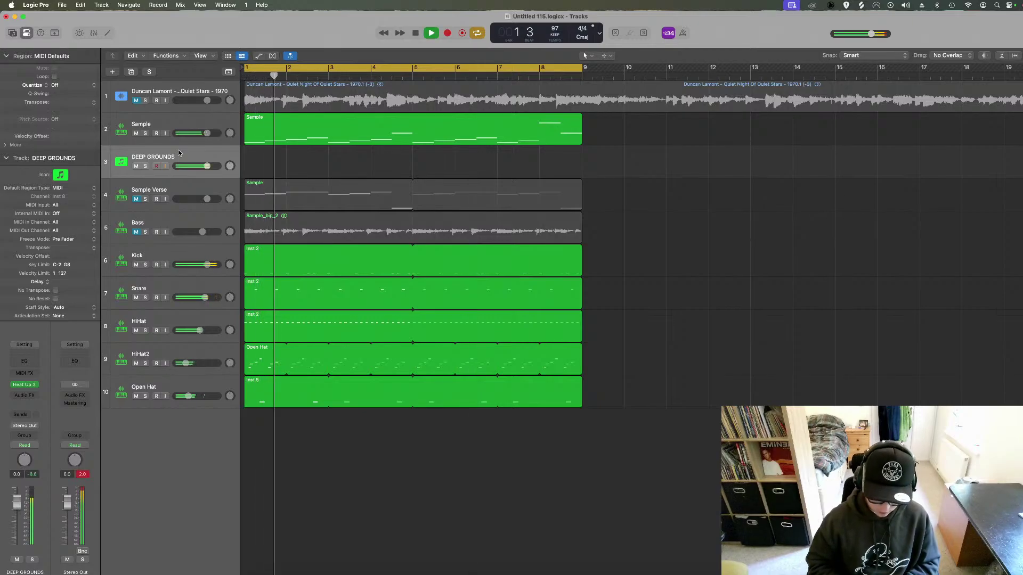
pyautogui.press('space')
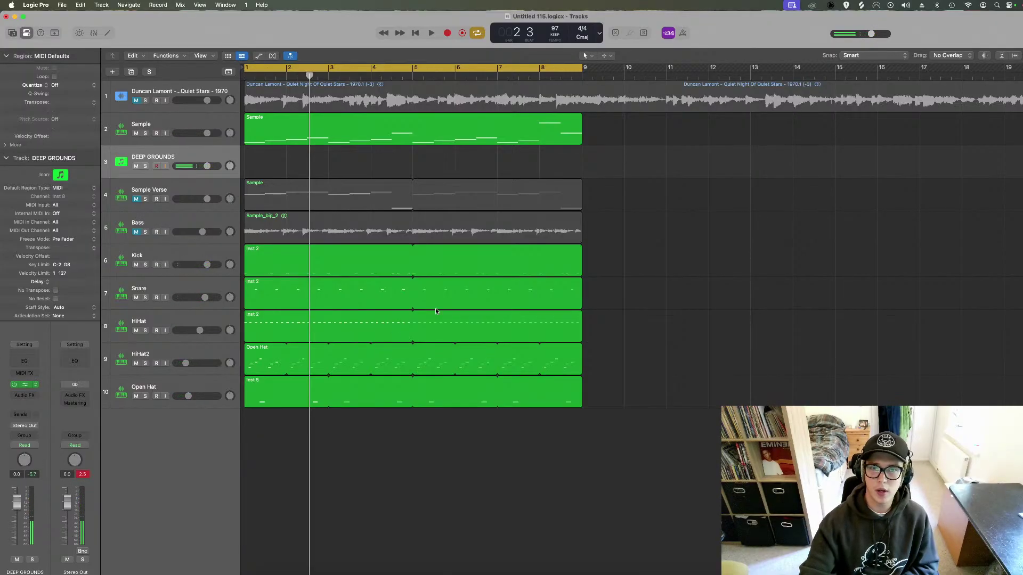
# Enable the Distortion effect in Heat Up 3 and rehearse the bass over the beat before returning to bar 1.
pyautogui.press('v')
pyautogui.click(628, 319)
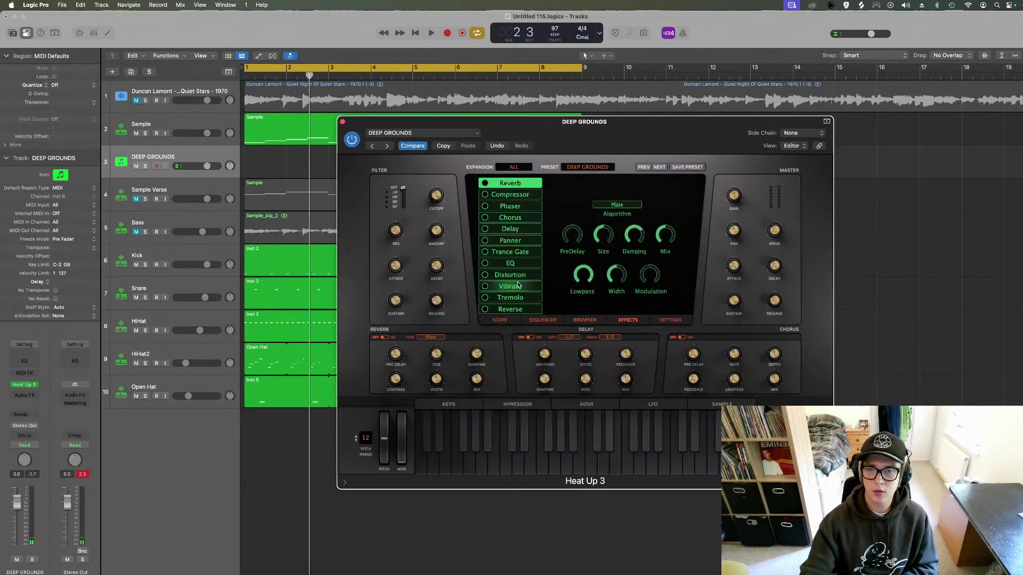
pyautogui.click(491, 277)
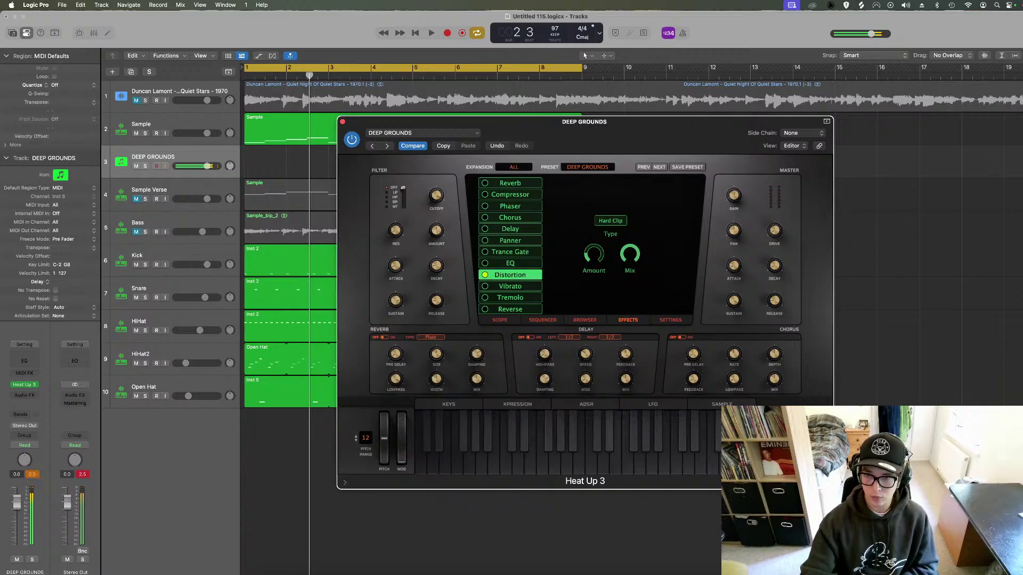
pyautogui.press('space')
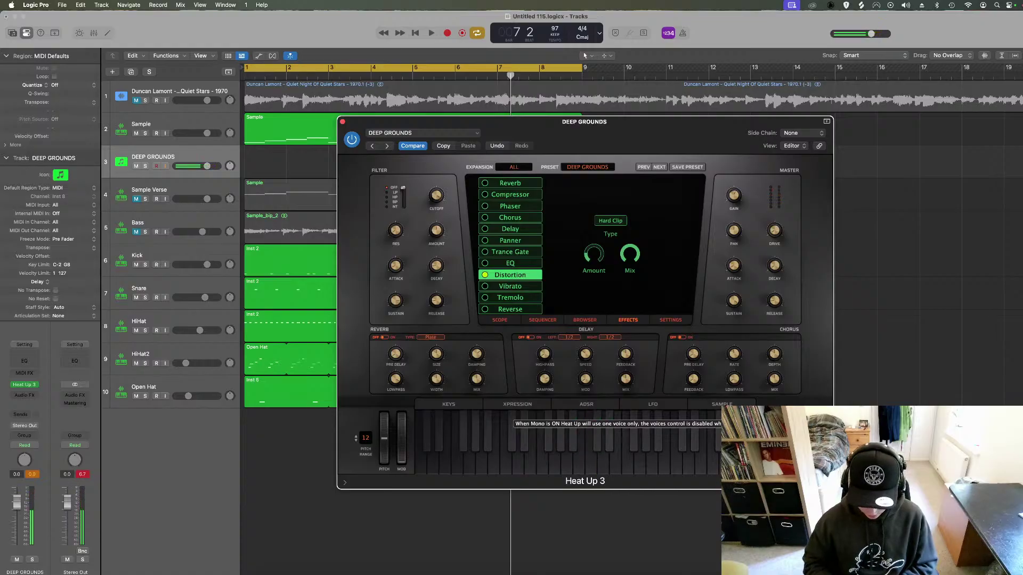
pyautogui.click(419, 34)
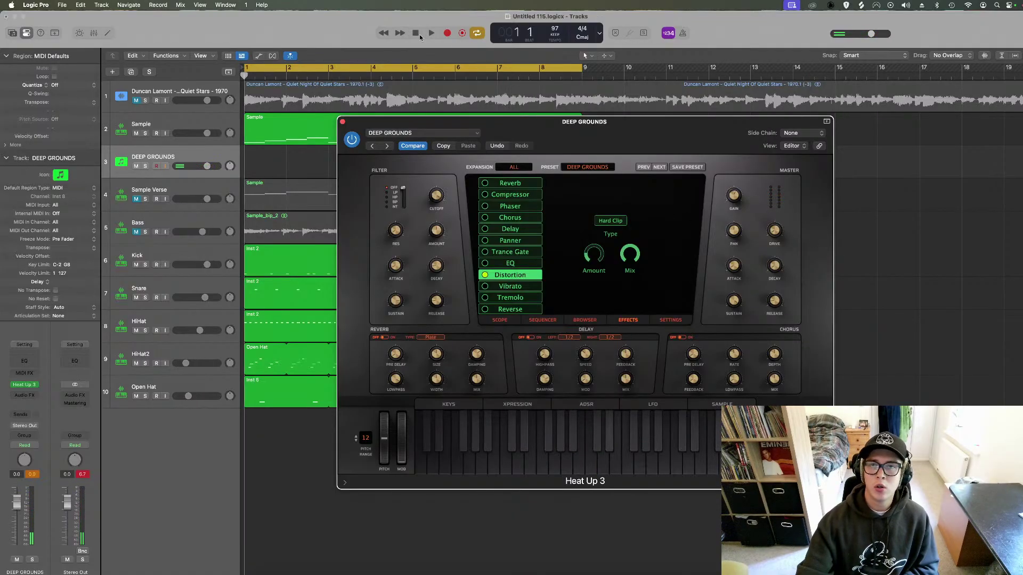
# Set the project key to A# minor and record a four-bar bass line on the DEEP GROUNDS track over the beat.
pyautogui.click(574, 39)
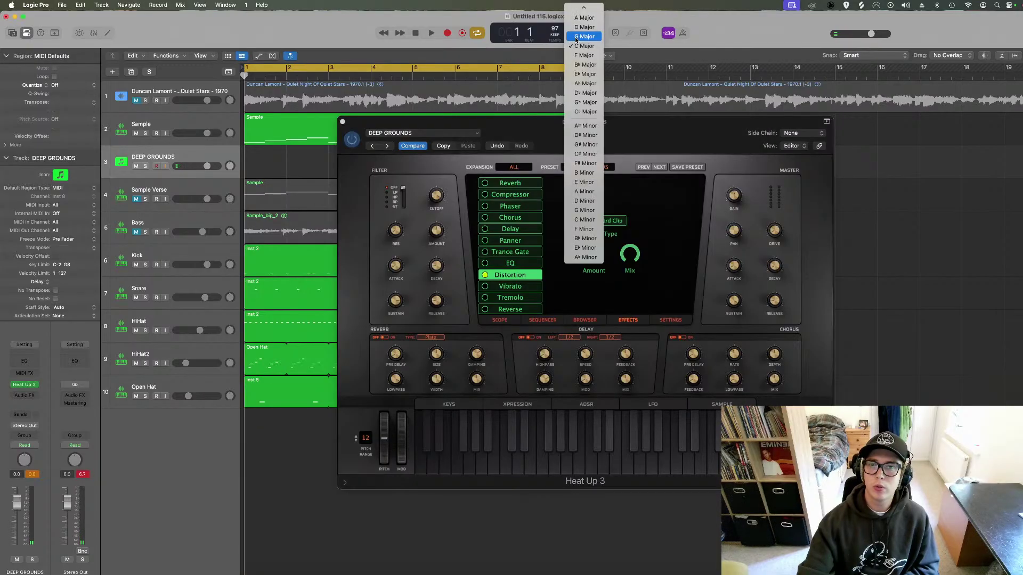
pyautogui.click(584, 127)
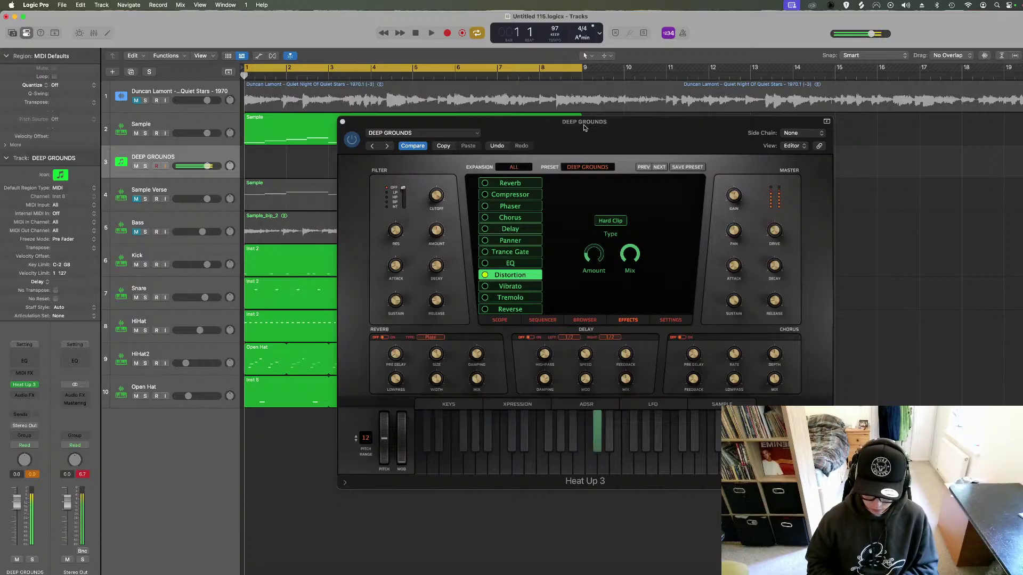
pyautogui.press('space')
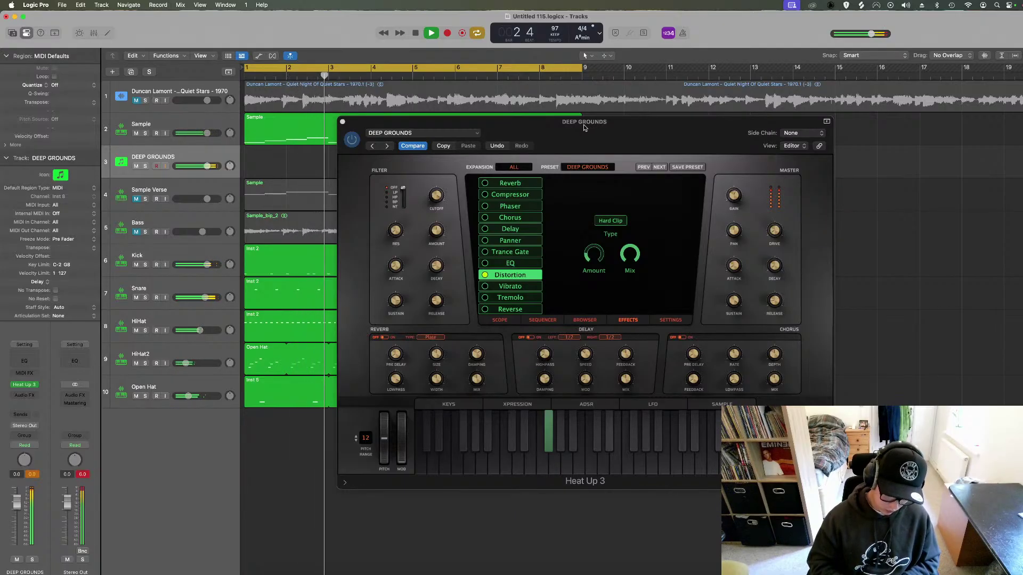
pyautogui.press('r')
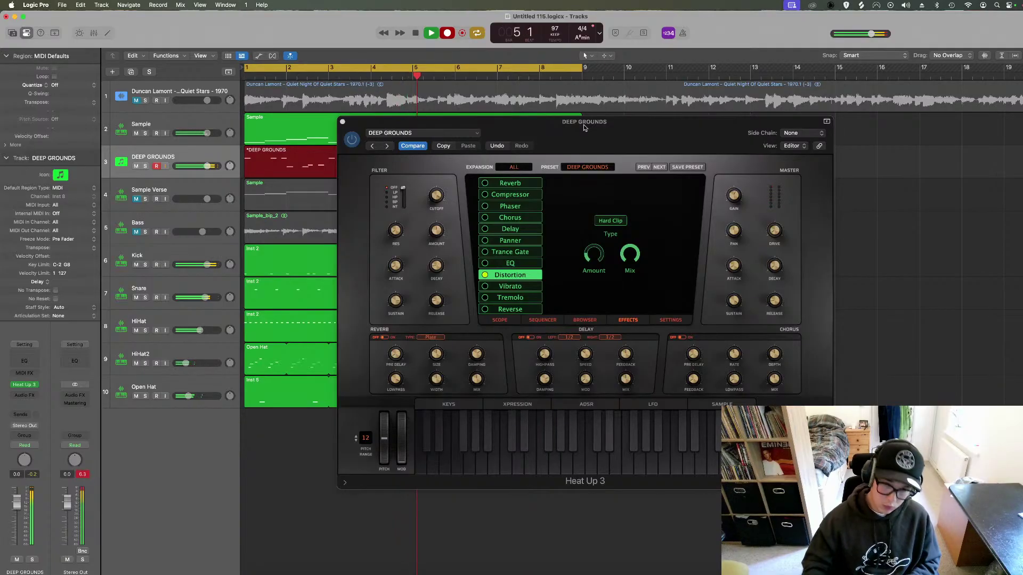
pyautogui.press('space')
pyautogui.press('space')
pyautogui.click(342, 122)
pyautogui.press('space')
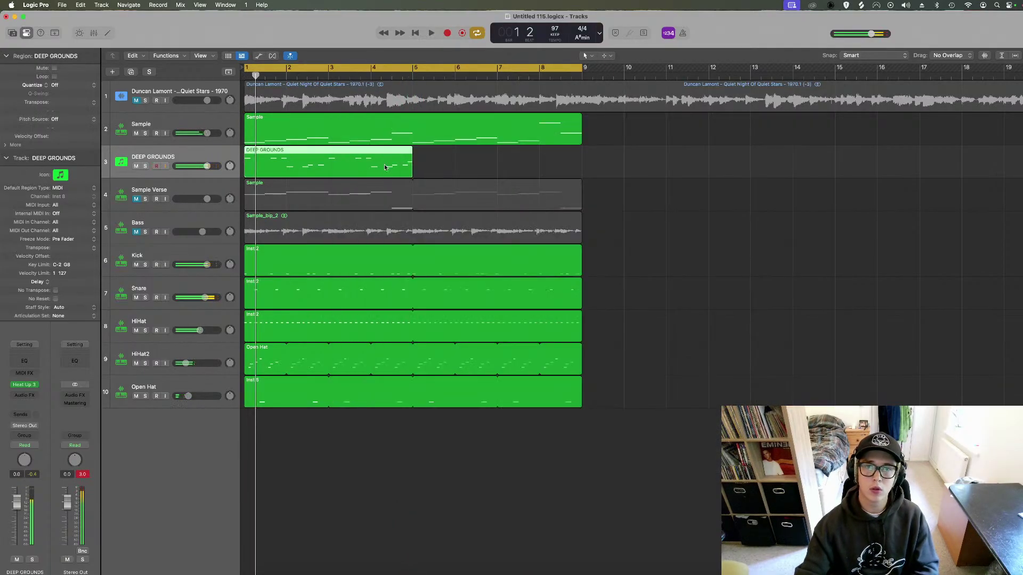
# Apply the Fixed Note Length transform with a length of 0 0 1 0 to all notes in the recorded bass region.
pyautogui.doubleClick(384, 164)
pyautogui.press('super+a')
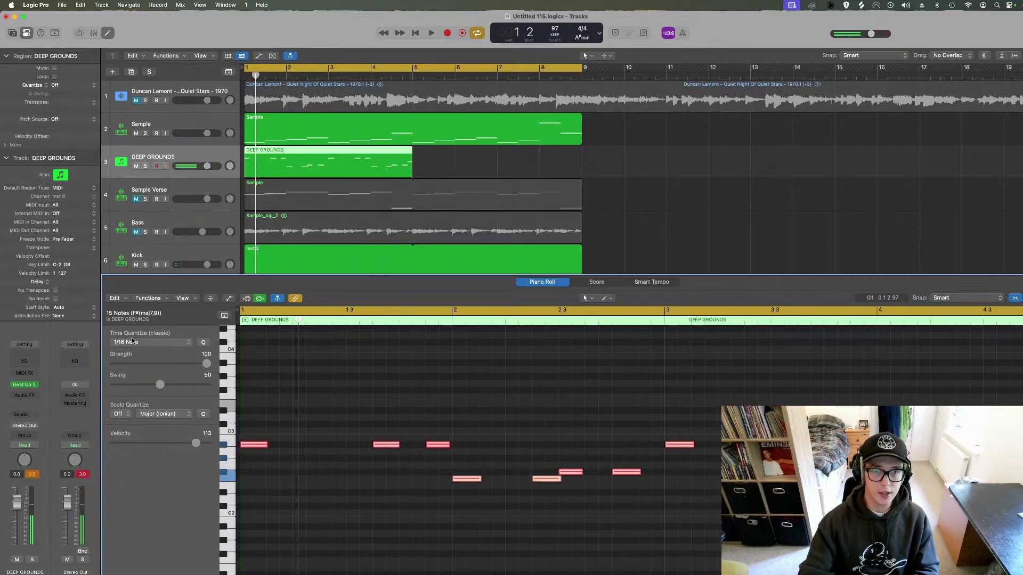
pyautogui.click(147, 299)
pyautogui.moveTo(171, 390)
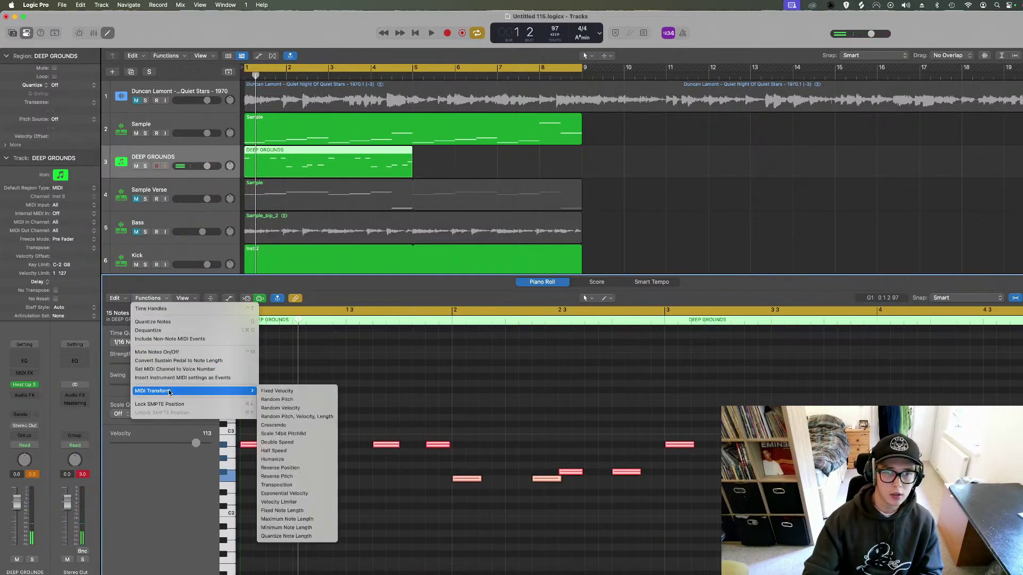
pyautogui.click(291, 511)
pyautogui.click(431, 428)
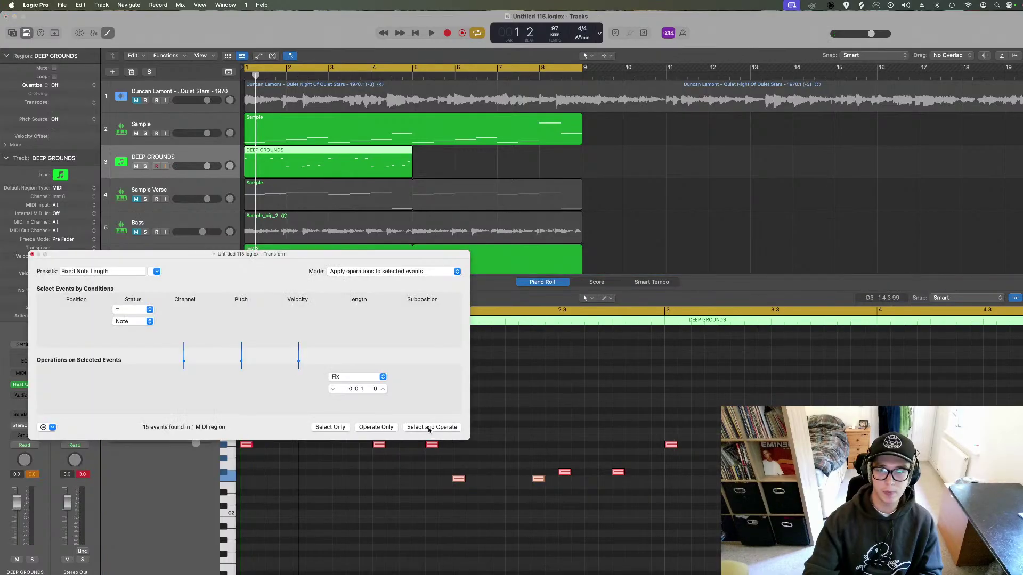
pyautogui.click(32, 255)
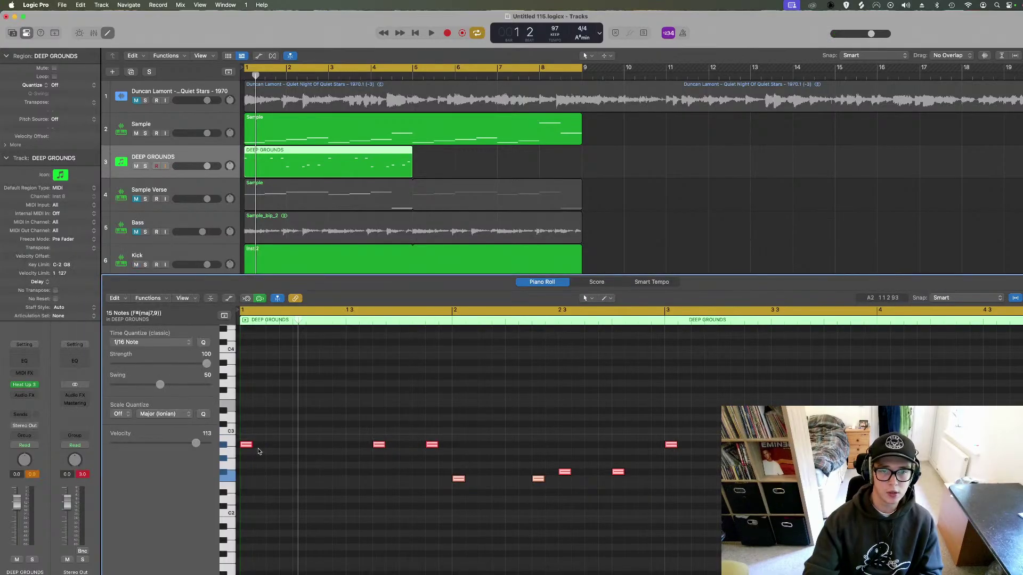
# Lengthen all the bass notes together to about an eighth note each and audition the first note.
pyautogui.moveTo(251, 448); pyautogui.dragTo(265, 446)
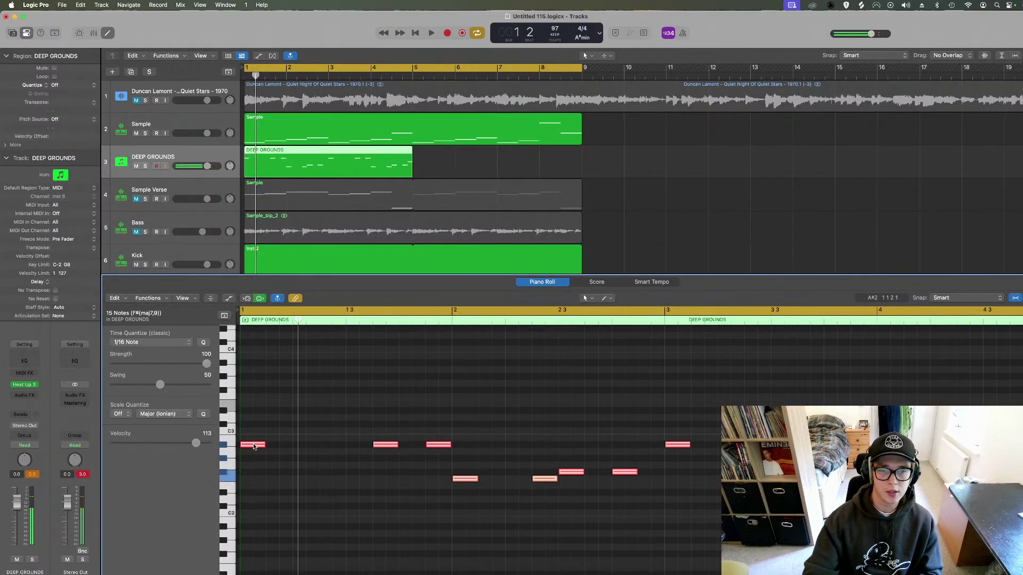
pyautogui.click(251, 454)
pyautogui.click(248, 445)
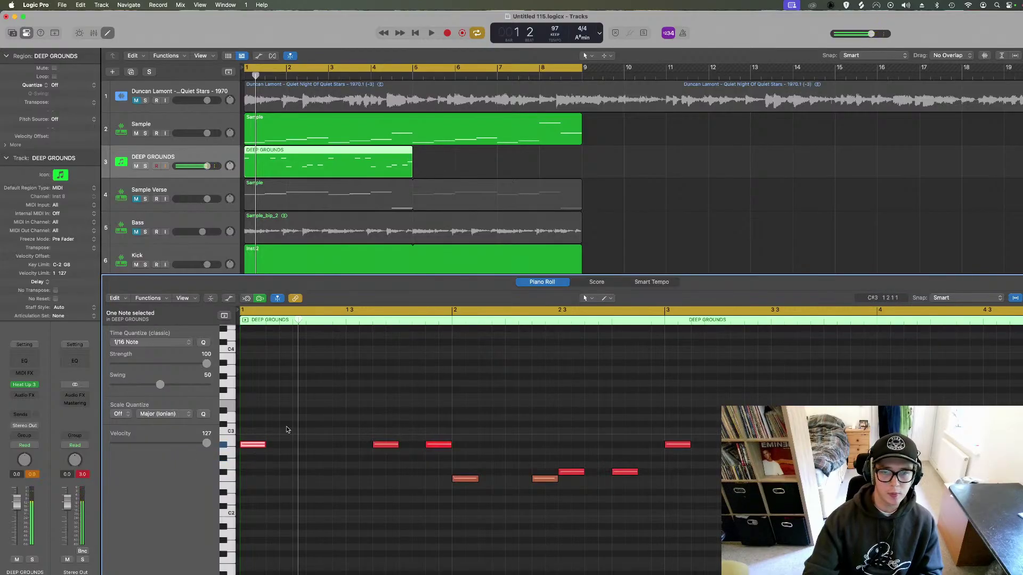
pyautogui.click(232, 299)
pyautogui.press('a')
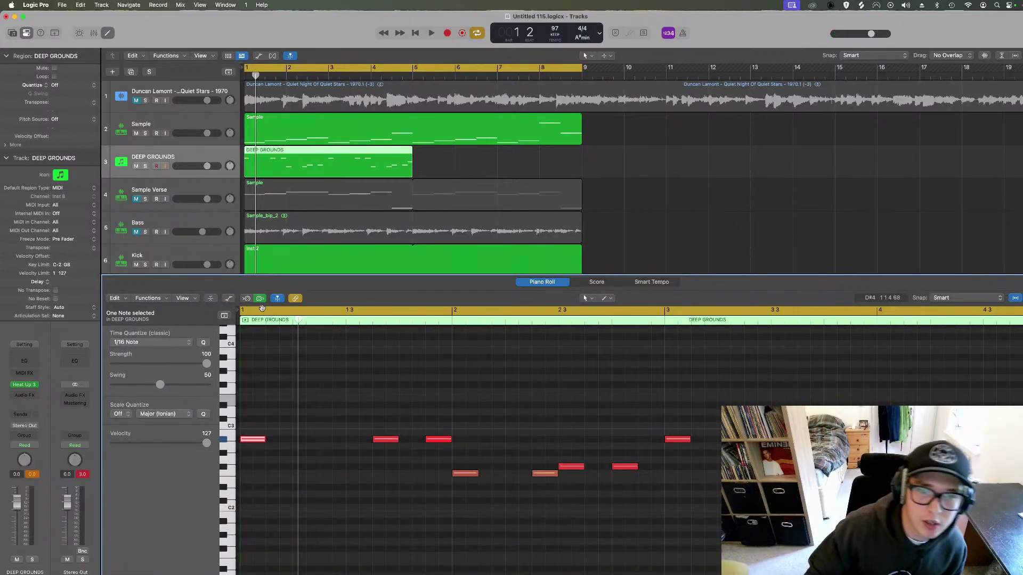
pyautogui.click(230, 301)
pyautogui.click(230, 301)
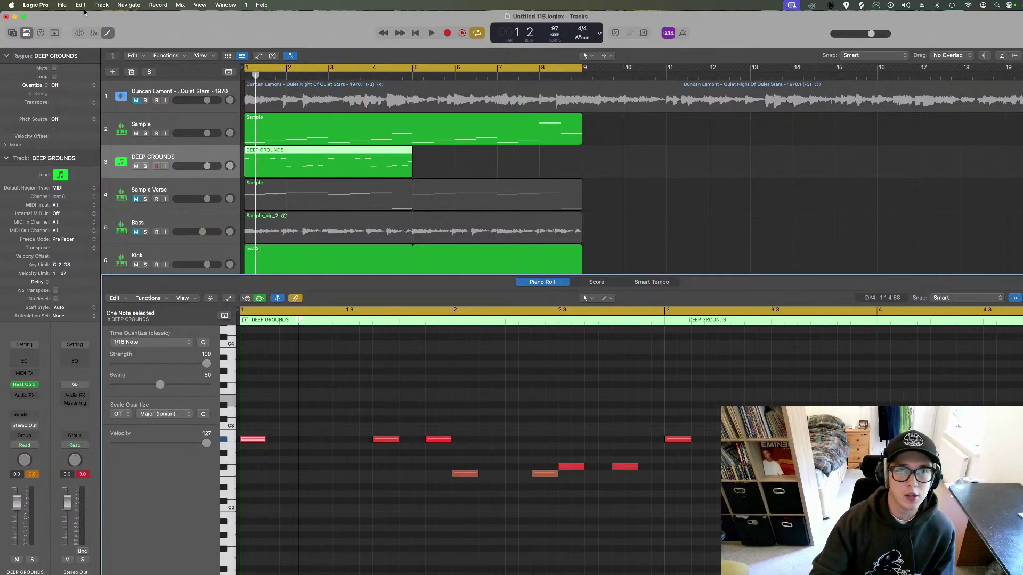
# Play the Sample, DEEP GROUNDS and drum tracks soloed together, and loop the bass region through to bar 9.
pyautogui.click(108, 33)
pyautogui.click(144, 133)
pyautogui.press('space')
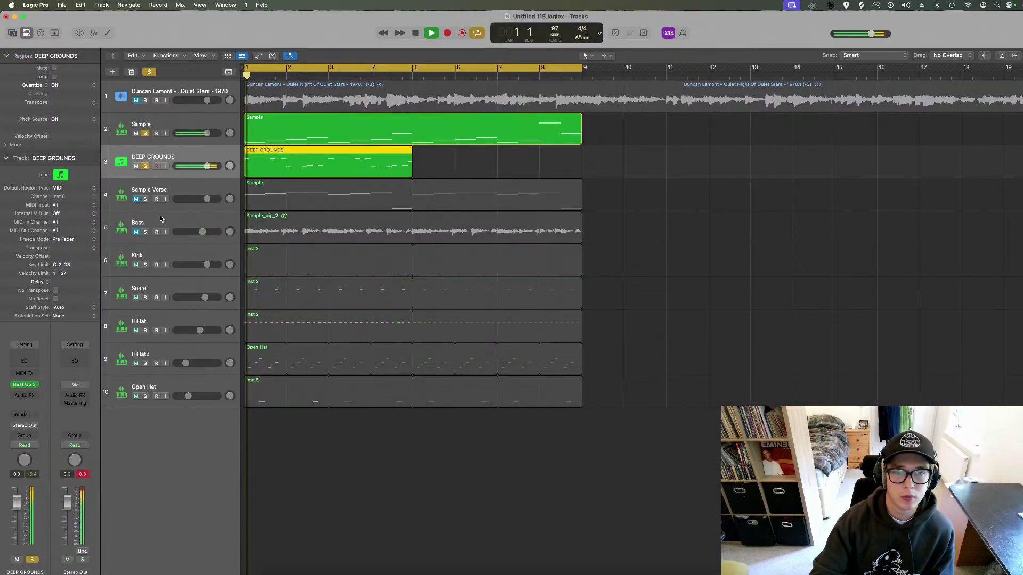
pyautogui.moveTo(145, 265); pyautogui.dragTo(144, 330)
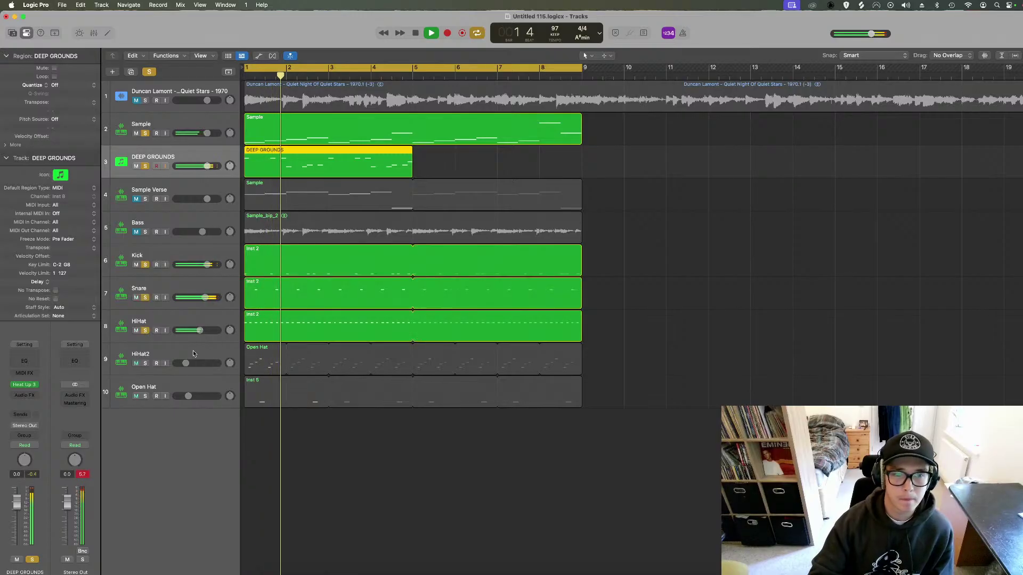
pyautogui.moveTo(146, 366); pyautogui.dragTo(145, 396)
pyautogui.moveTo(411, 155); pyautogui.dragTo(582, 157)
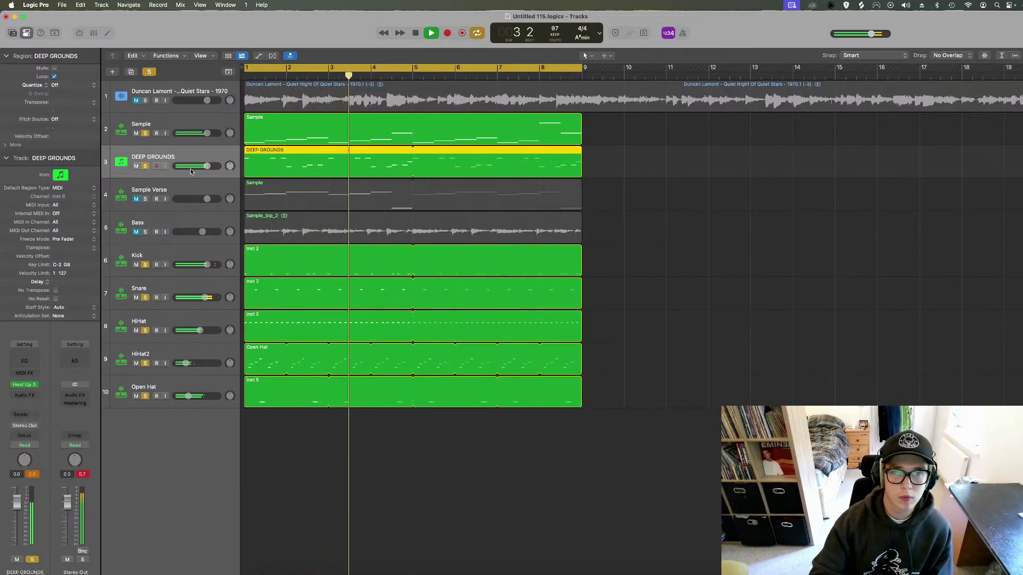
# Lower the DEEP GROUNDS track's volume to -4.1 dB and rename the track Bass.
pyautogui.moveTo(215, 169); pyautogui.dragTo(206, 169)
pyautogui.doubleClick(154, 156)
pyautogui.write('Bass')
pyautogui.press('Return')
# Add a Compressor to the new Bass track with Auto Gain and auto release off, and raise its threshold.
pyautogui.click(24, 395)
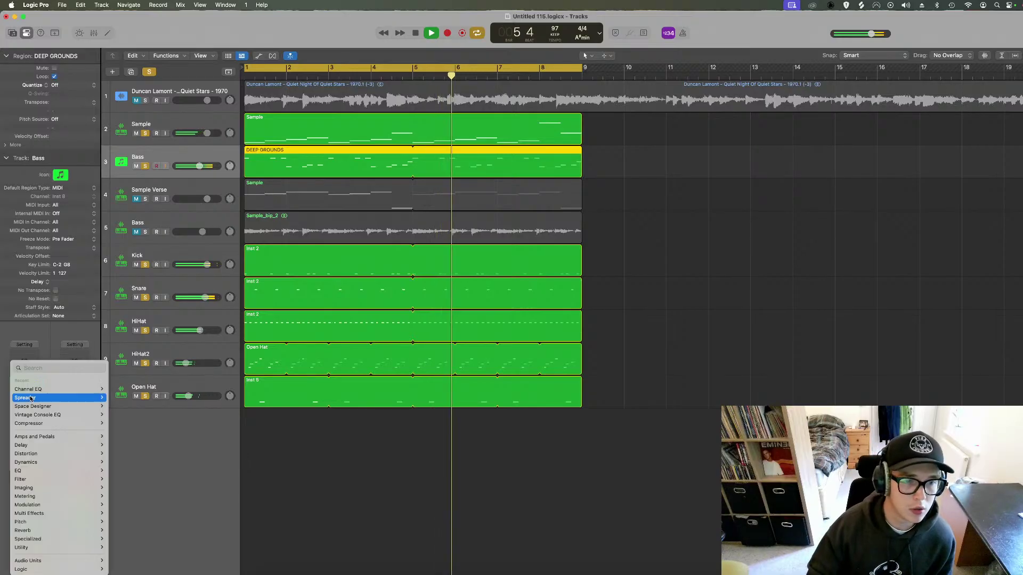
pyautogui.moveTo(49, 463)
pyautogui.moveTo(128, 470)
pyautogui.click(180, 470)
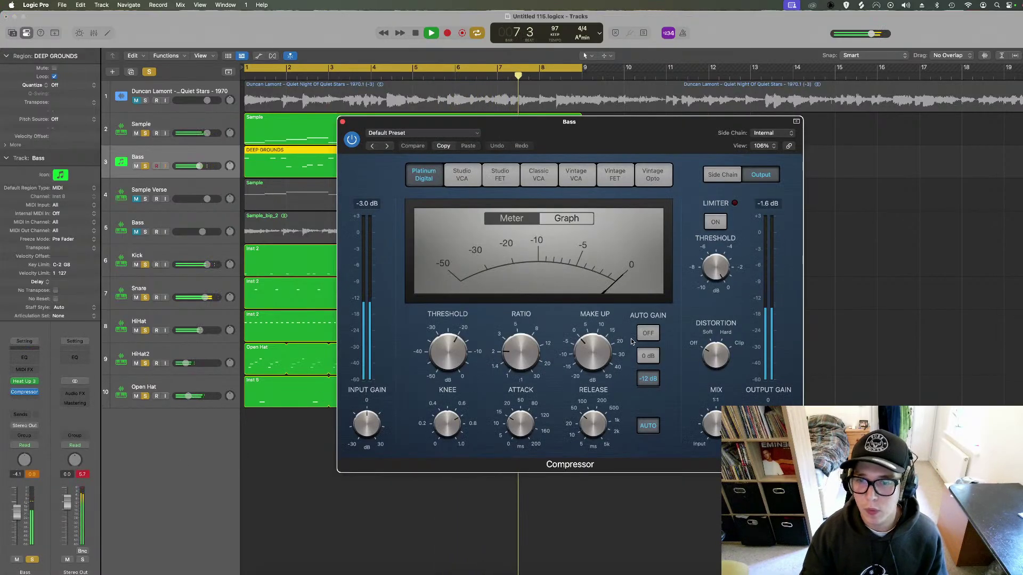
pyautogui.click(647, 333)
pyautogui.moveTo(453, 358); pyautogui.dragTo(455, 351)
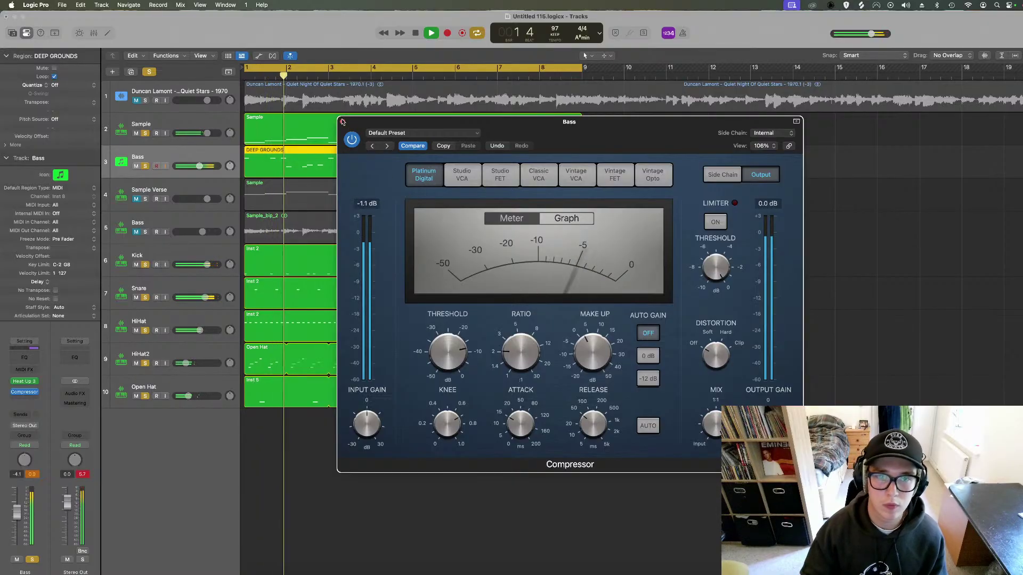
pyautogui.press('super+w')
# Add a second Compressor to the new Bass track and set its side chain to Kick (Inst 2).
pyautogui.press('x')
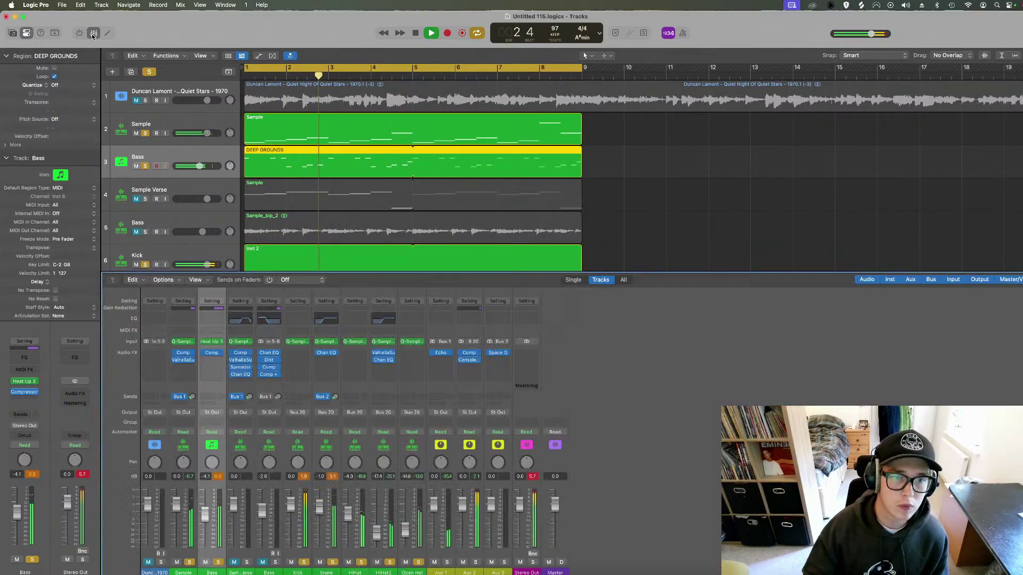
pyautogui.click(216, 363)
pyautogui.moveTo(267, 459)
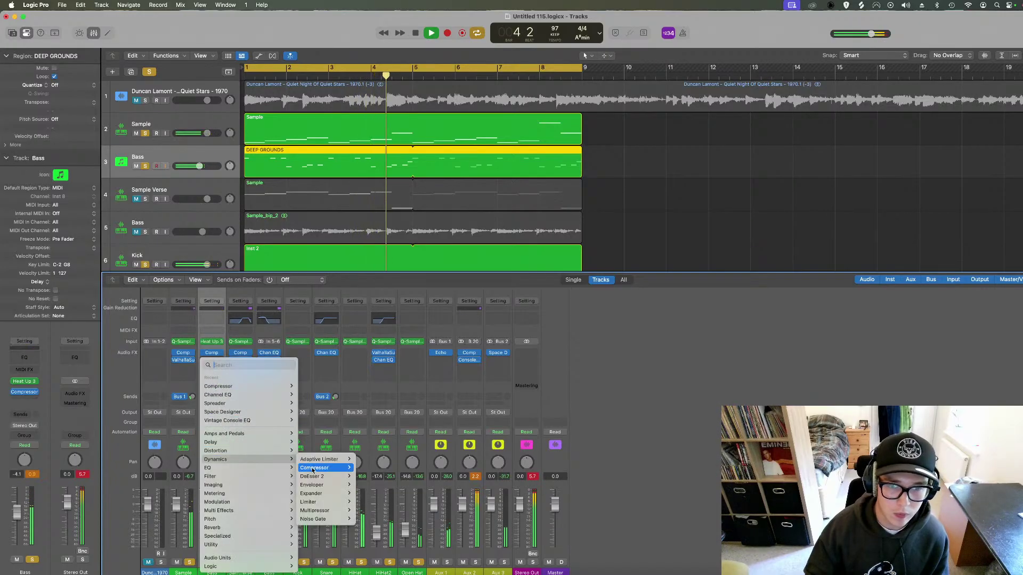
pyautogui.click(367, 470)
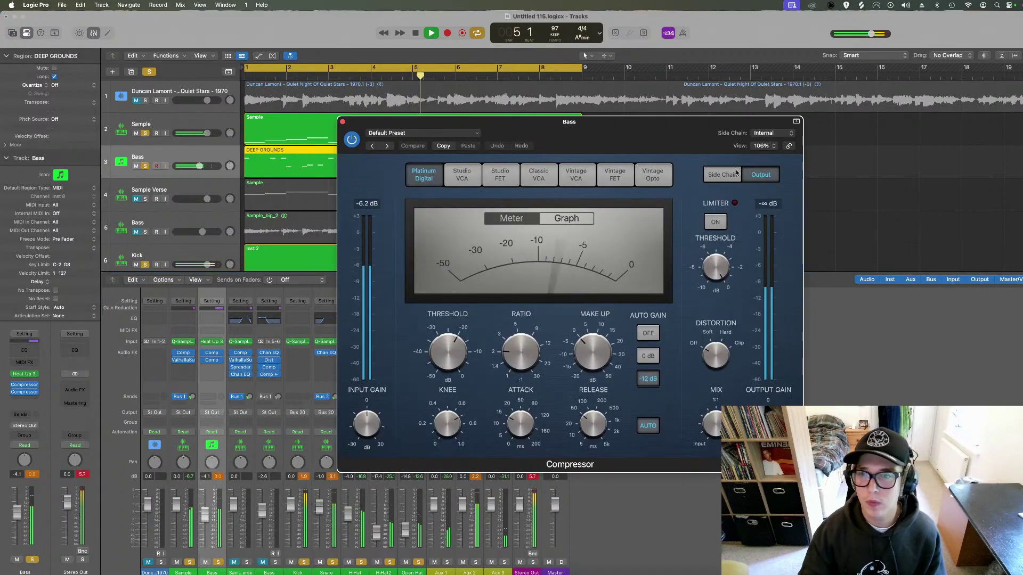
pyautogui.click(762, 135)
pyautogui.moveTo(820, 167)
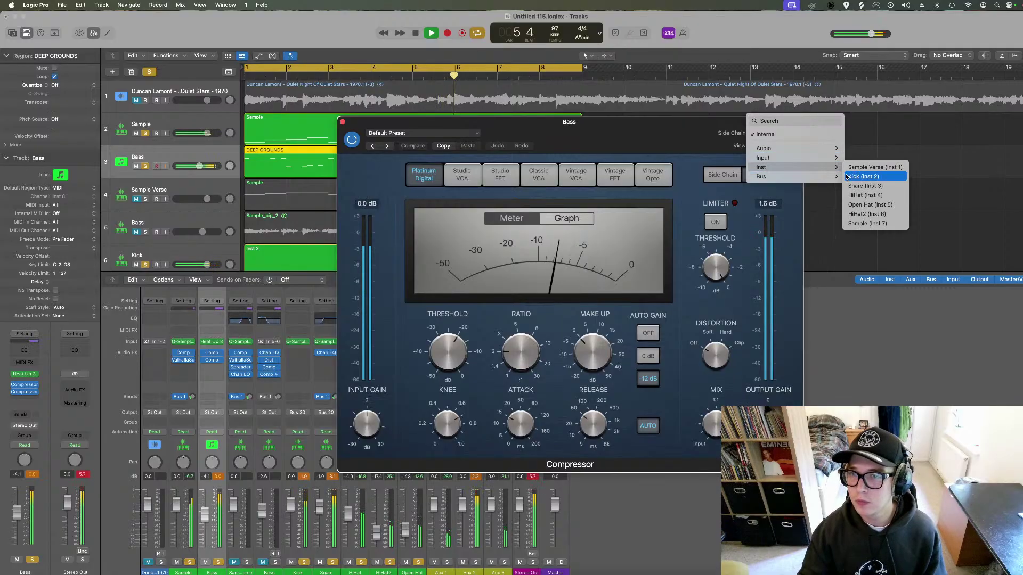
pyautogui.click(863, 177)
# Set the side-chained Compressor to graph view with Auto Gain and auto release off, the ratio at maximum and a higher threshold.
pyautogui.click(567, 219)
pyautogui.click(648, 333)
pyautogui.click(648, 426)
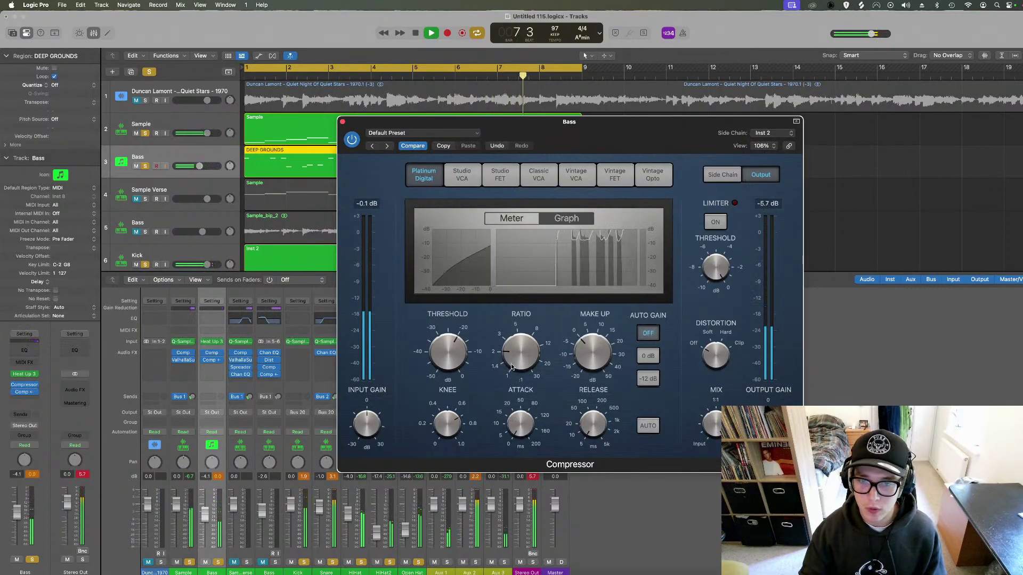
pyautogui.moveTo(521, 352); pyautogui.dragTo(506, 232)
pyautogui.moveTo(446, 341); pyautogui.dragTo(444, 322)
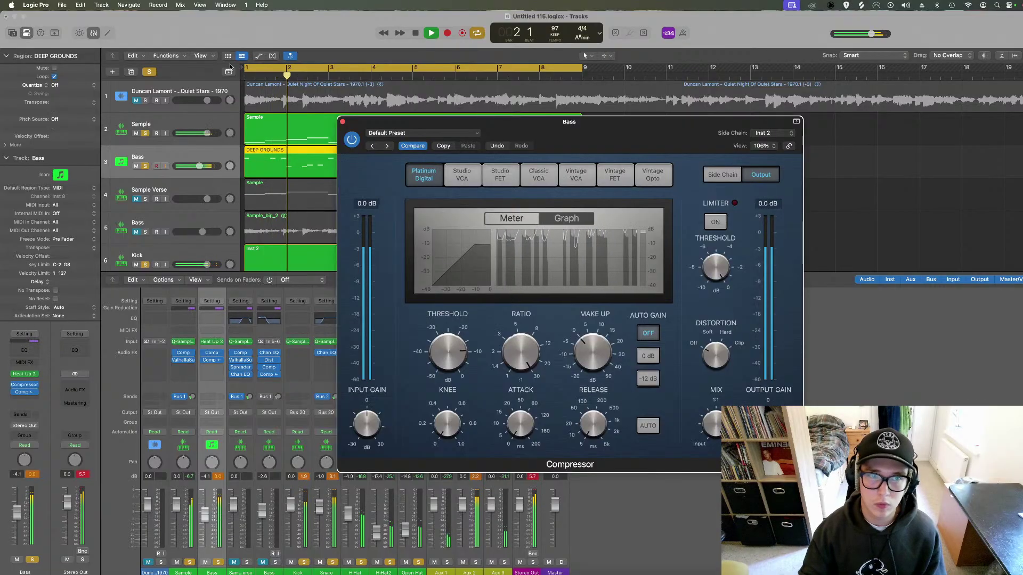
pyautogui.click(94, 34)
pyautogui.click(342, 121)
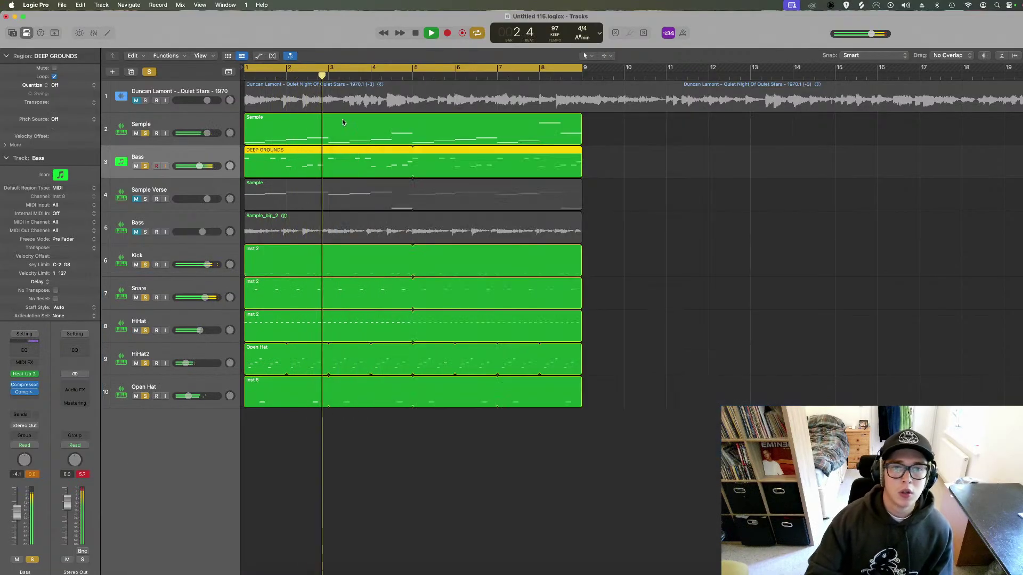
# Solo Sample Verse in place of Sample and check the pitch settings in the Sample track's Quick Sampler.
pyautogui.click(146, 134)
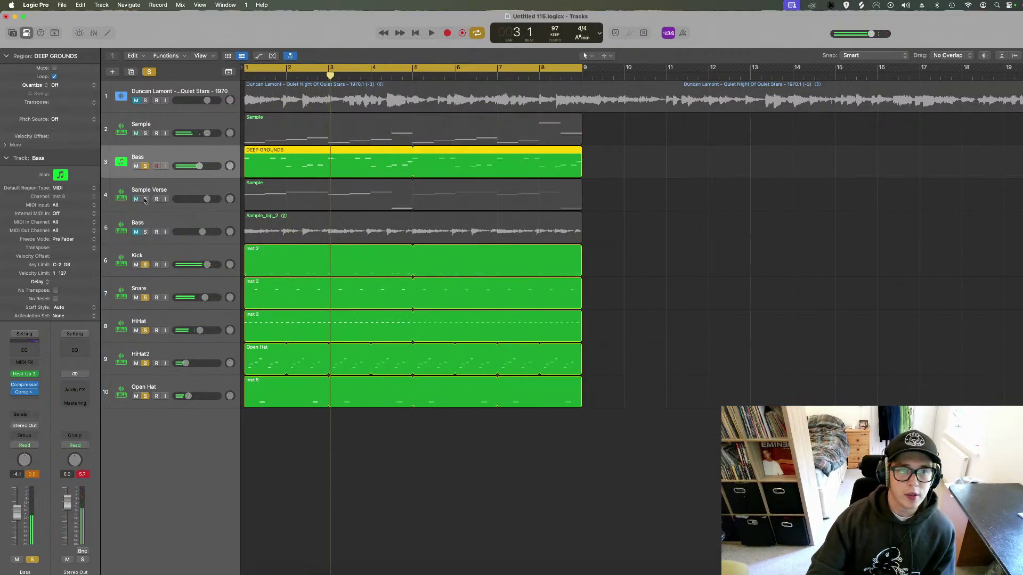
pyautogui.click(145, 199)
pyautogui.click(160, 190)
pyautogui.click(154, 128)
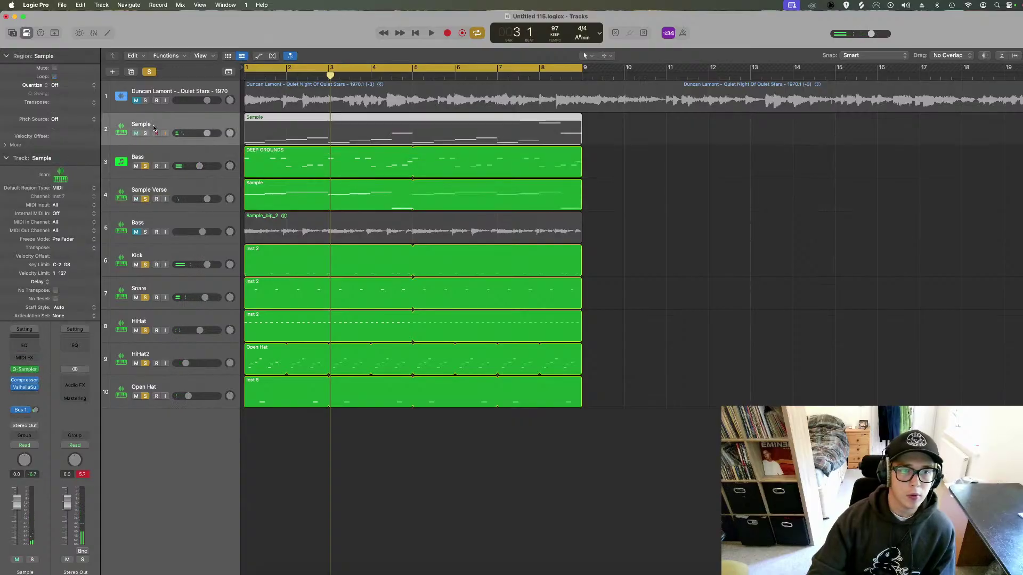
pyautogui.press('v')
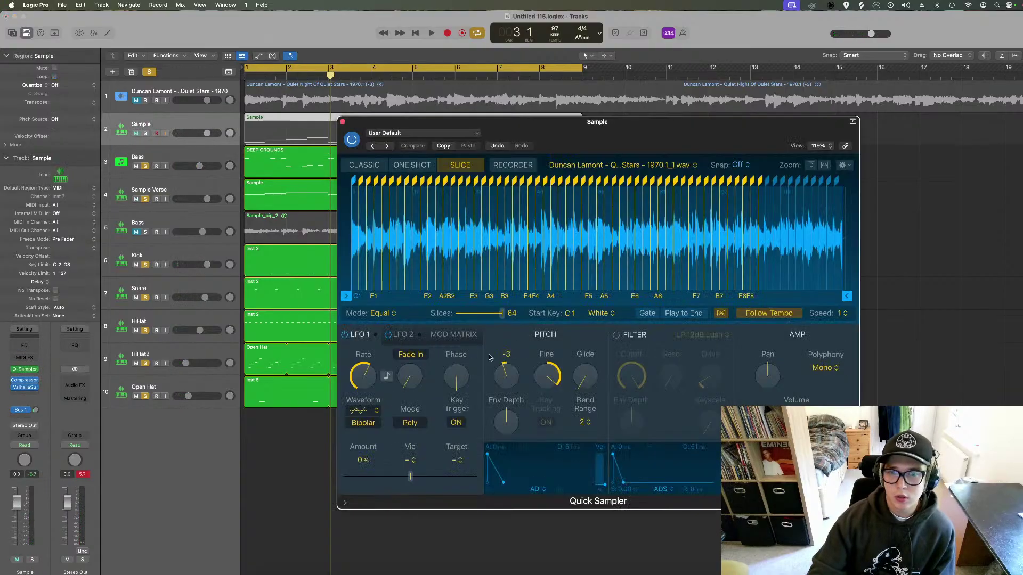
pyautogui.click(342, 124)
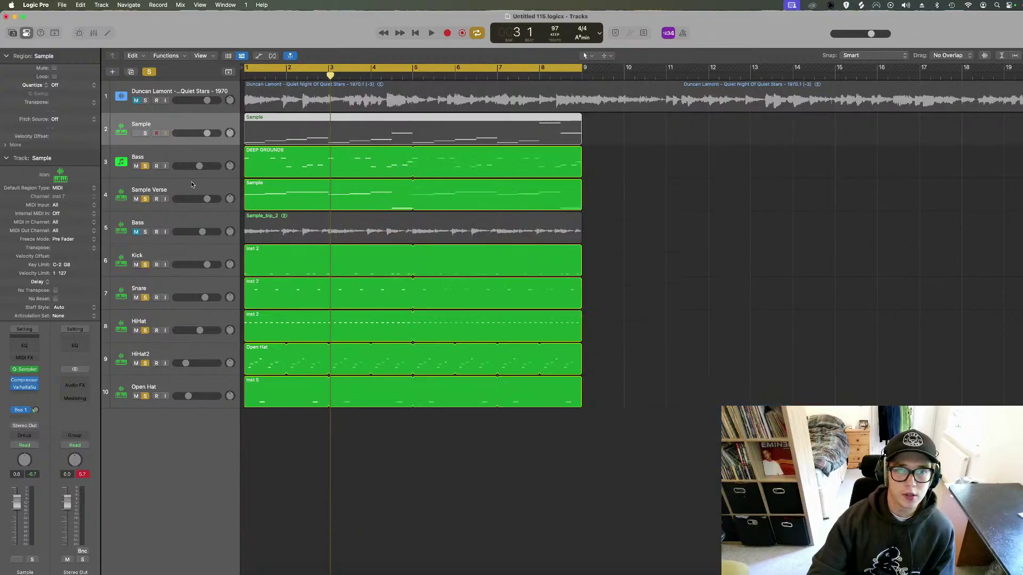
# Check the pitch settings in Sample Verse's Quick Sampler and play the verse sample with the new bass and drums.
pyautogui.click(154, 194)
pyautogui.press('v')
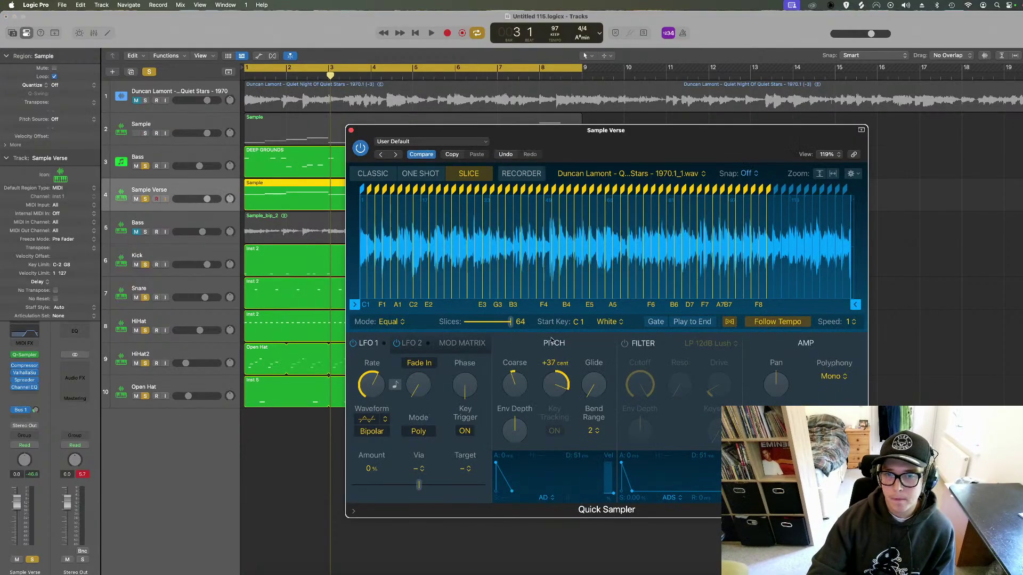
pyautogui.press('space')
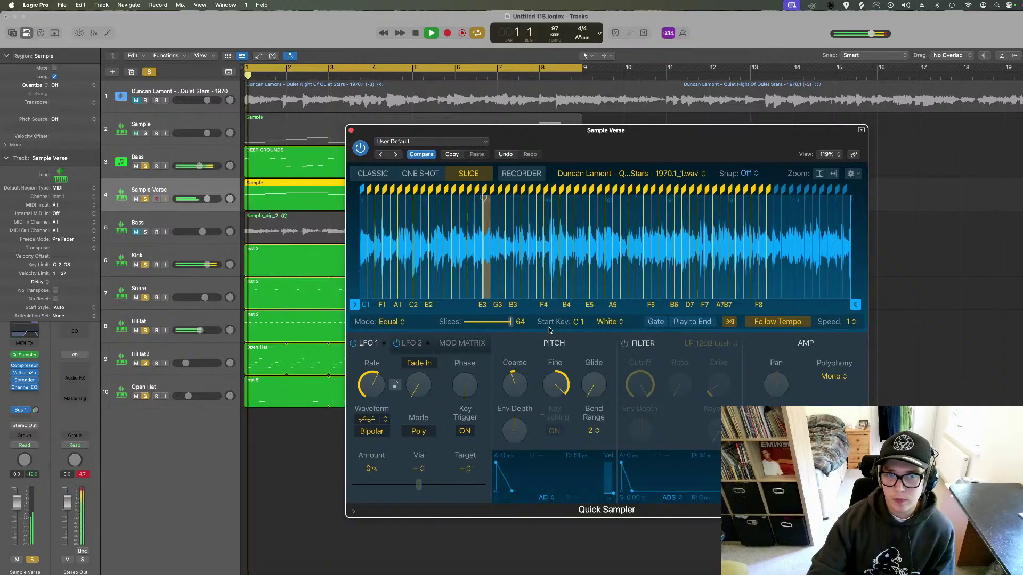
pyautogui.click(351, 131)
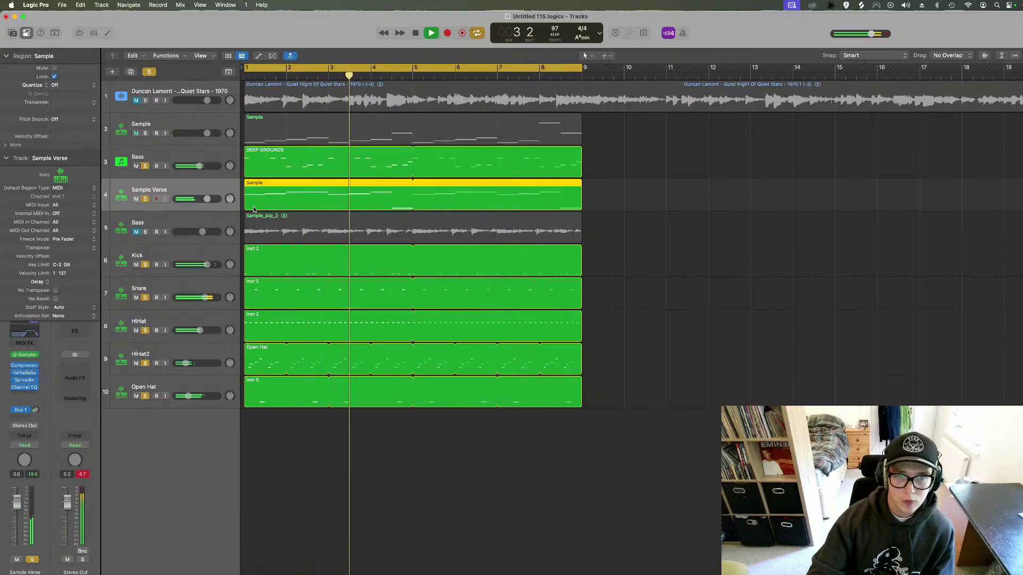
pyautogui.press('space')
# Solo the bounced Bass audio track, unsolo Sample Verse and the new Bass, and restart playback from bar 1.
pyautogui.click(138, 235)
pyautogui.click(138, 234)
pyautogui.click(145, 235)
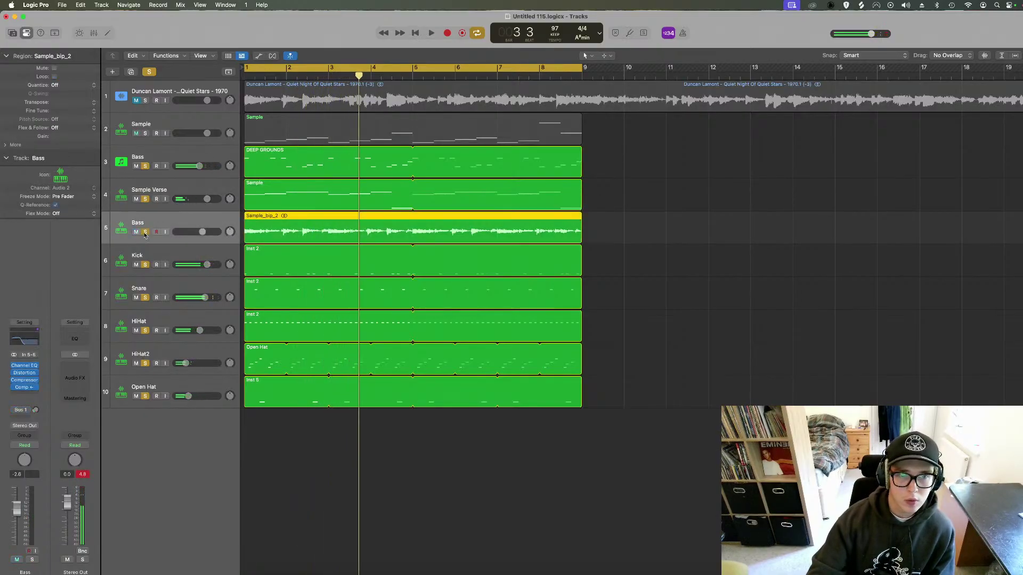
pyautogui.click(146, 199)
pyautogui.press('space')
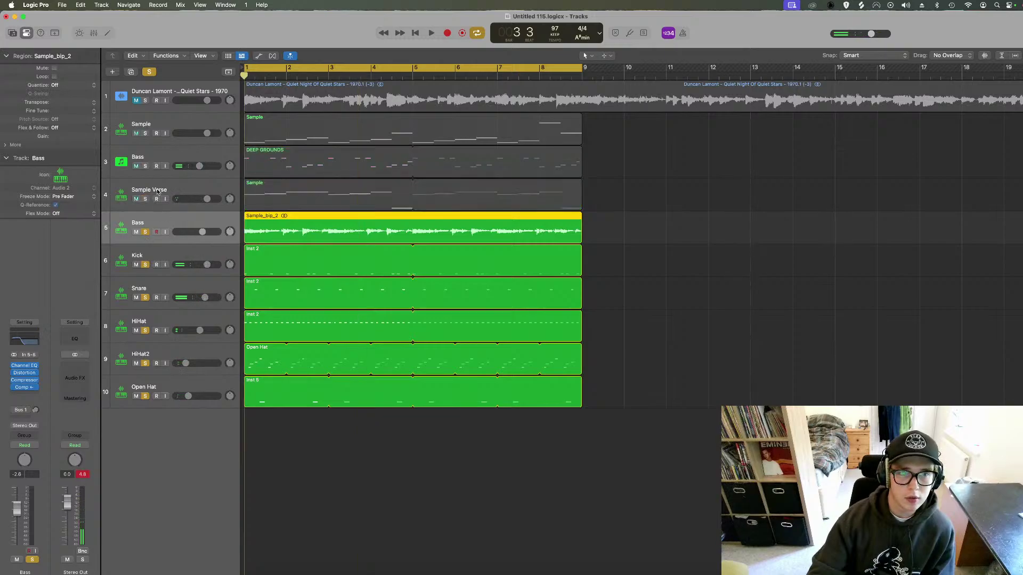
# Set the bounced Bass region's fine tune to +44 and play it with Sample Verse, the DEEP GROUNDS bass and the drums.
pyautogui.moveTo(56, 109); pyautogui.dragTo(59, 101)
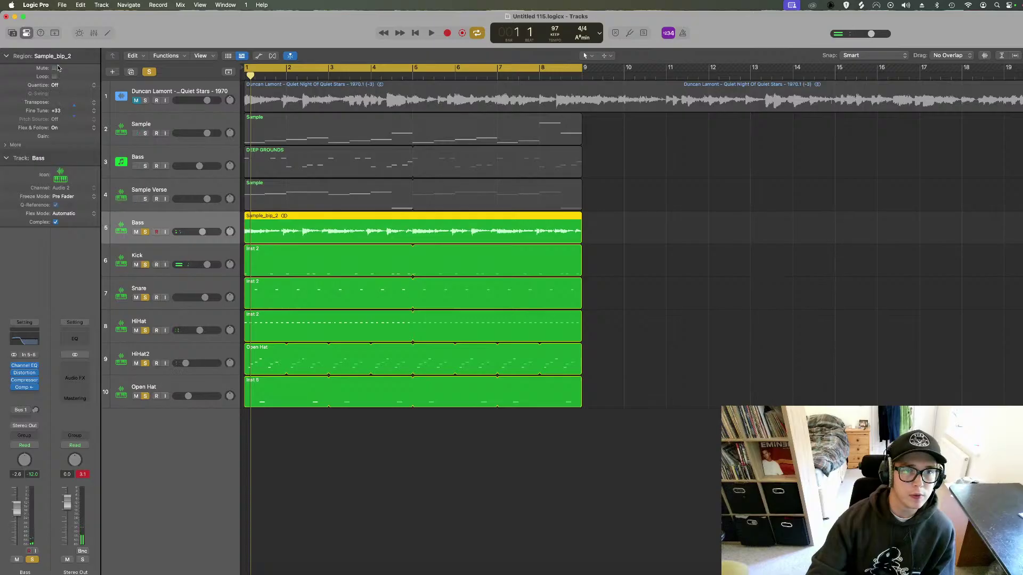
pyautogui.press('space')
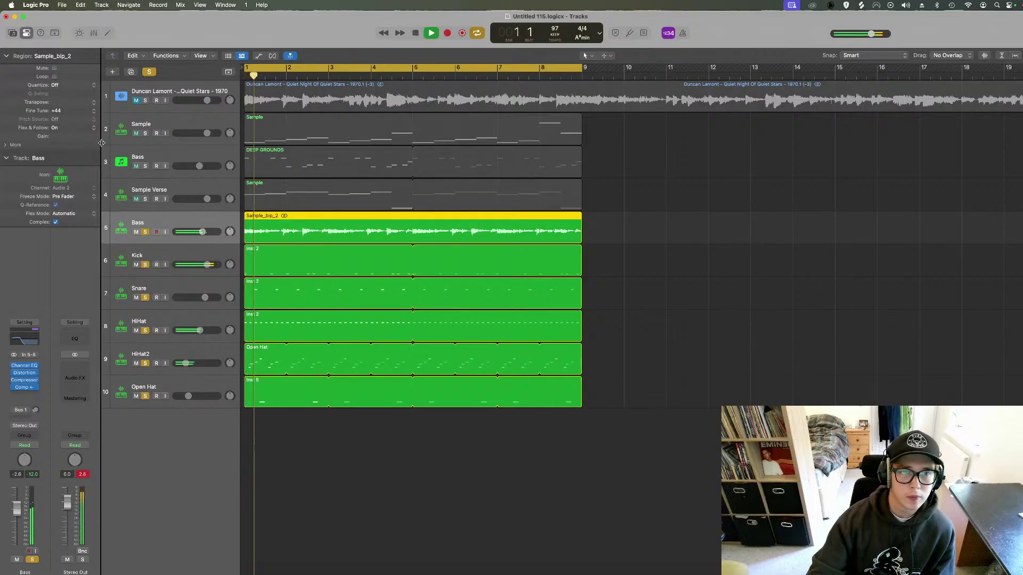
pyautogui.click(145, 199)
pyautogui.click(145, 166)
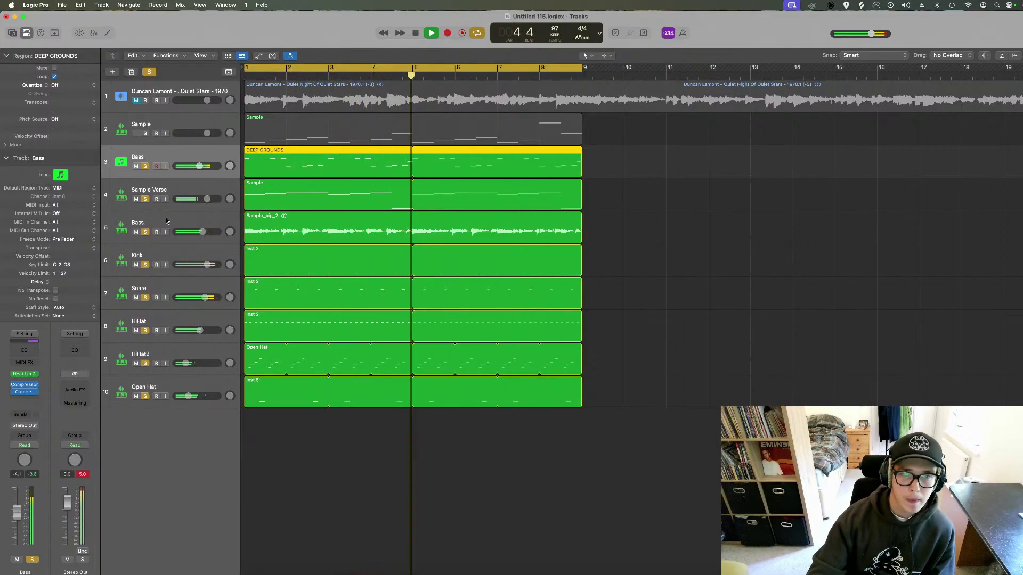
# Move the DEEP GROUNDS bass track below the bounced bass and rename the bounced track Bass Sample.
pyautogui.moveTo(161, 155); pyautogui.dragTo(151, 235)
pyautogui.doubleClick(159, 189)
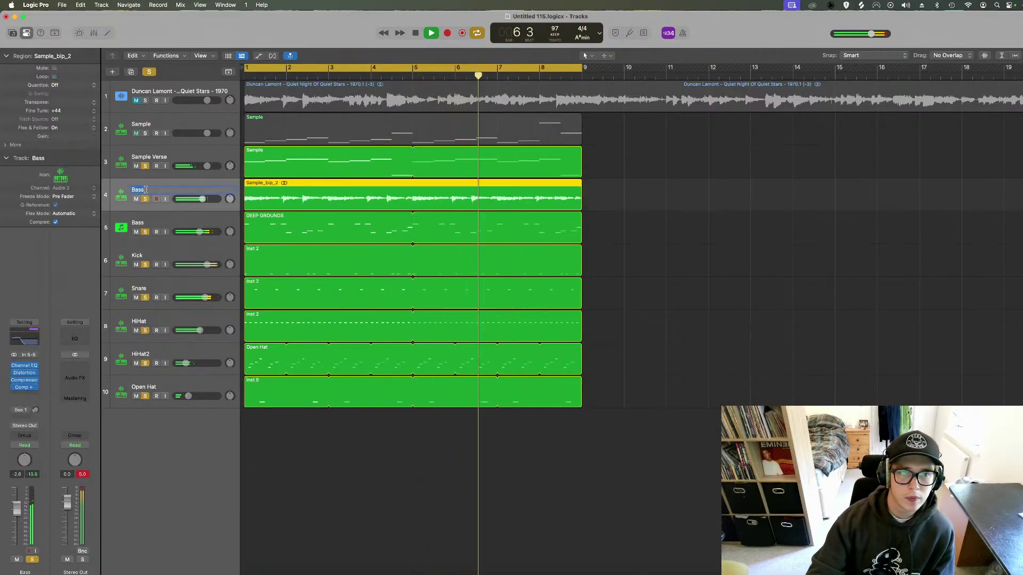
pyautogui.write('Sample')
pyautogui.press('Return')
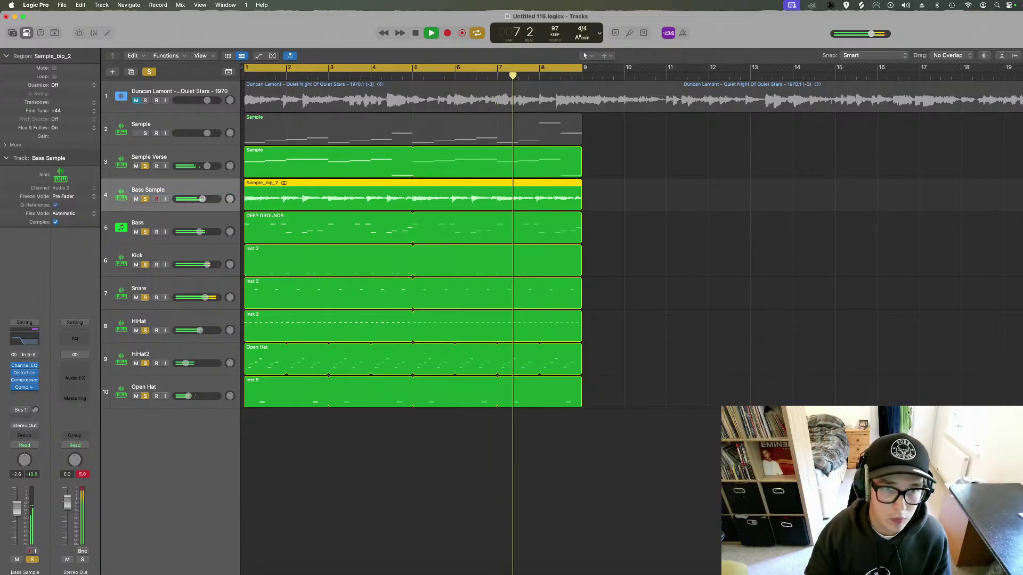
# Unsolo Sample Verse and all drum tracks, and lower the Bass Sample volume to -6.0 dB against the other bass.
pyautogui.click(145, 166)
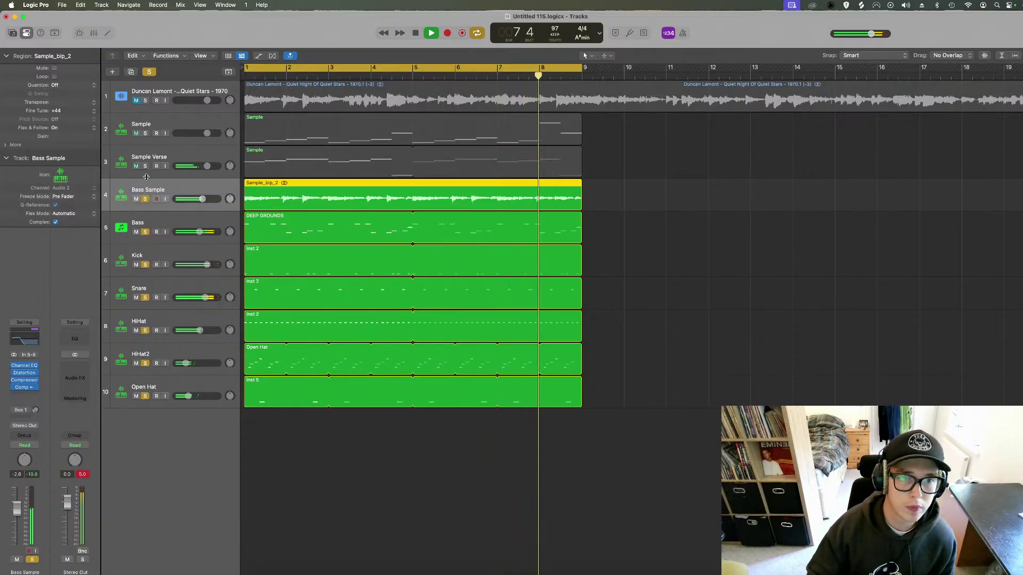
pyautogui.click(145, 265)
pyautogui.click(144, 297)
pyautogui.moveTo(145, 330); pyautogui.dragTo(145, 397)
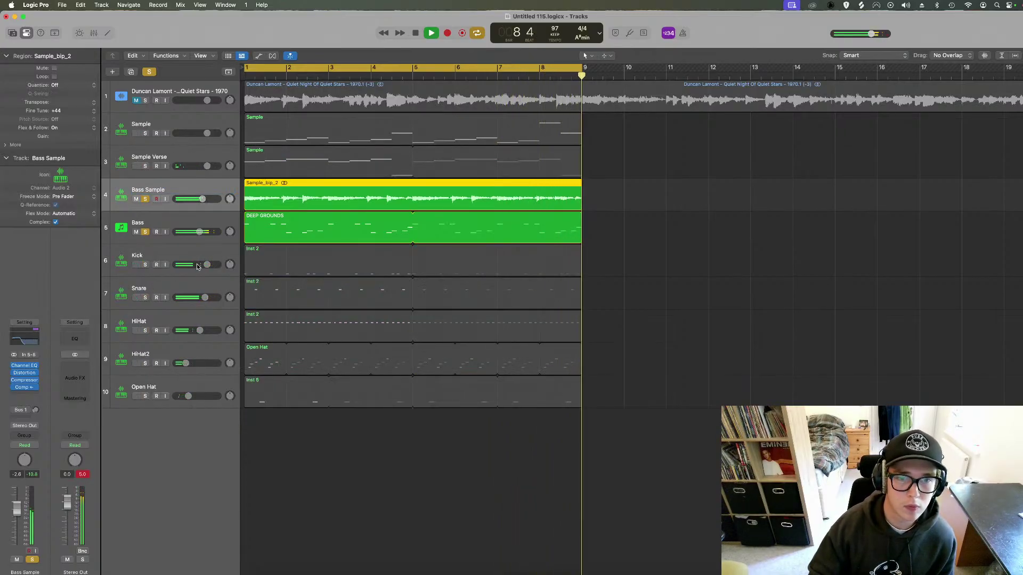
pyautogui.moveTo(203, 199); pyautogui.dragTo(195, 199)
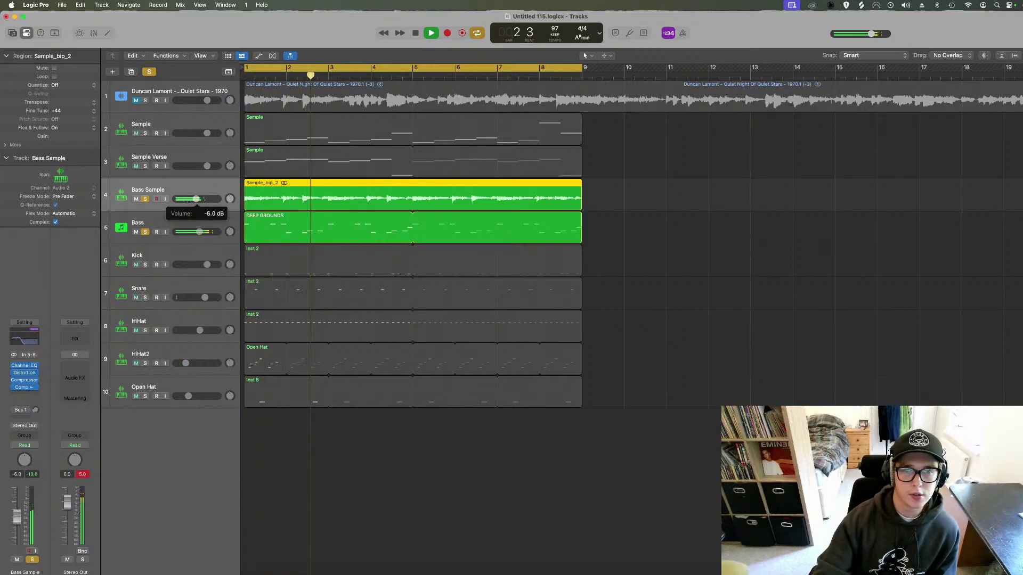
# Bring the sample and drum tracks back in, clear all solos and mute Sample Verse.
pyautogui.moveTo(147, 167); pyautogui.dragTo(145, 133)
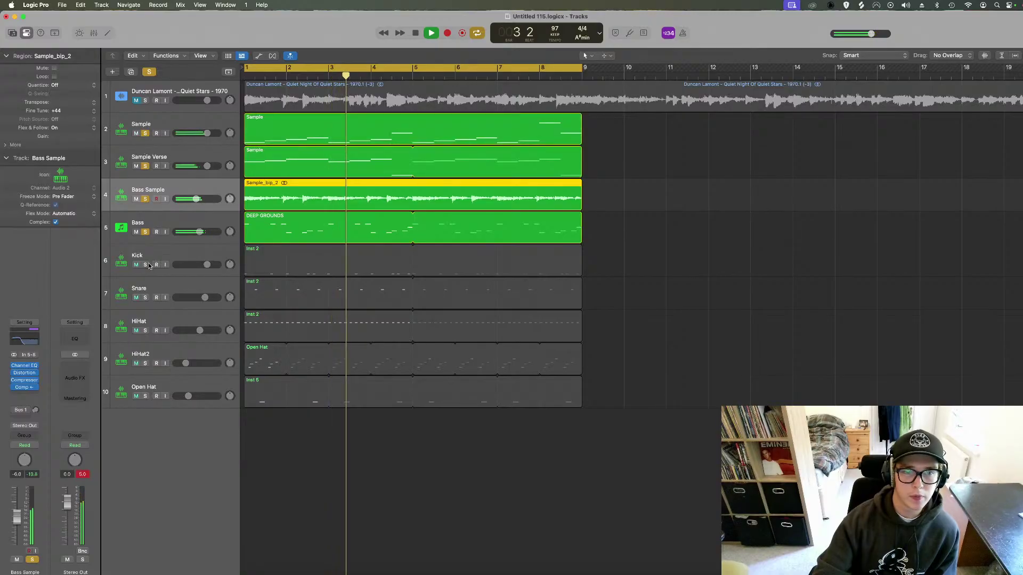
pyautogui.moveTo(145, 265); pyautogui.dragTo(145, 367)
pyautogui.click(145, 395)
pyautogui.hotkey('ctrl', 's')
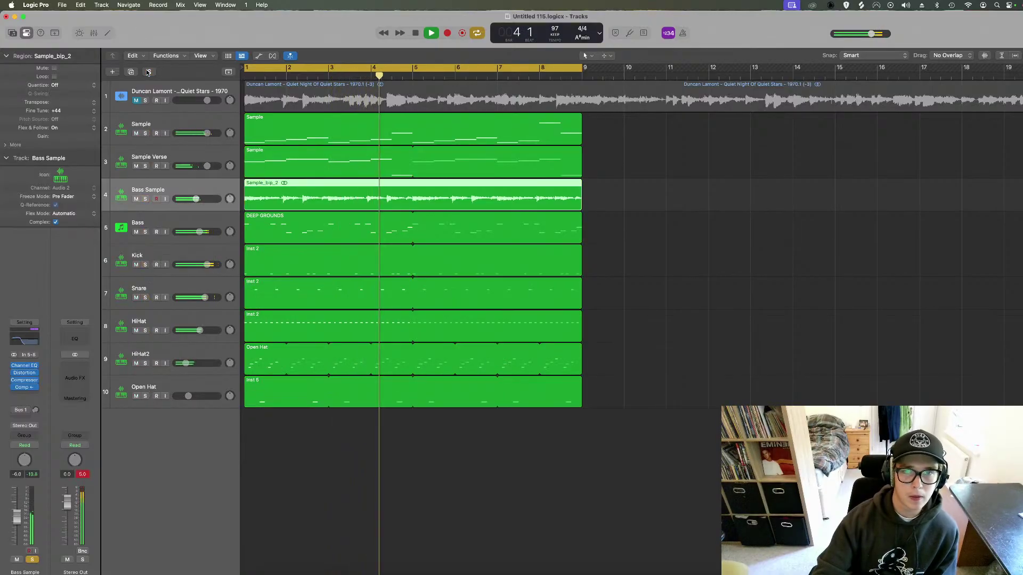
pyautogui.click(136, 166)
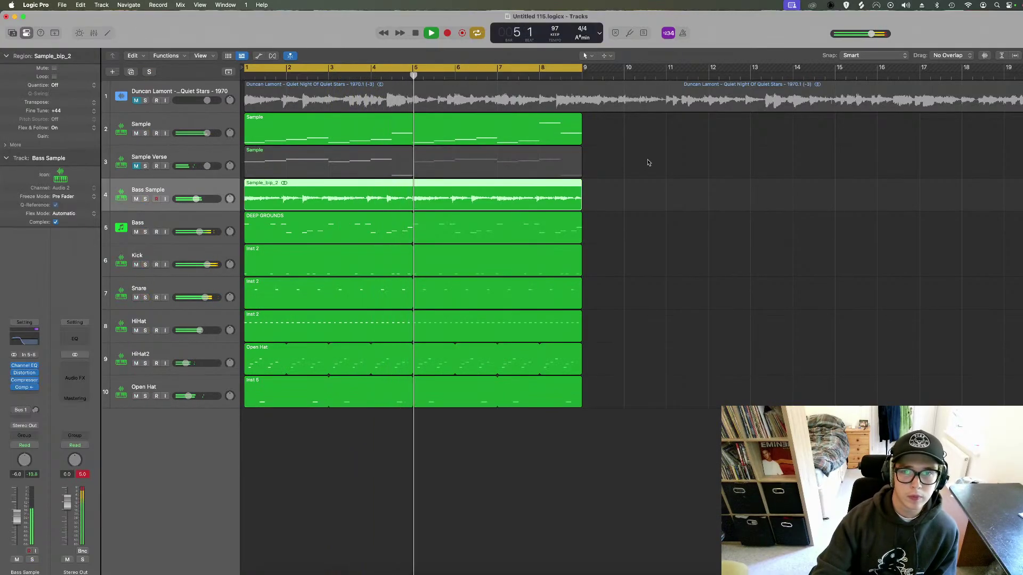
pyautogui.click(655, 163)
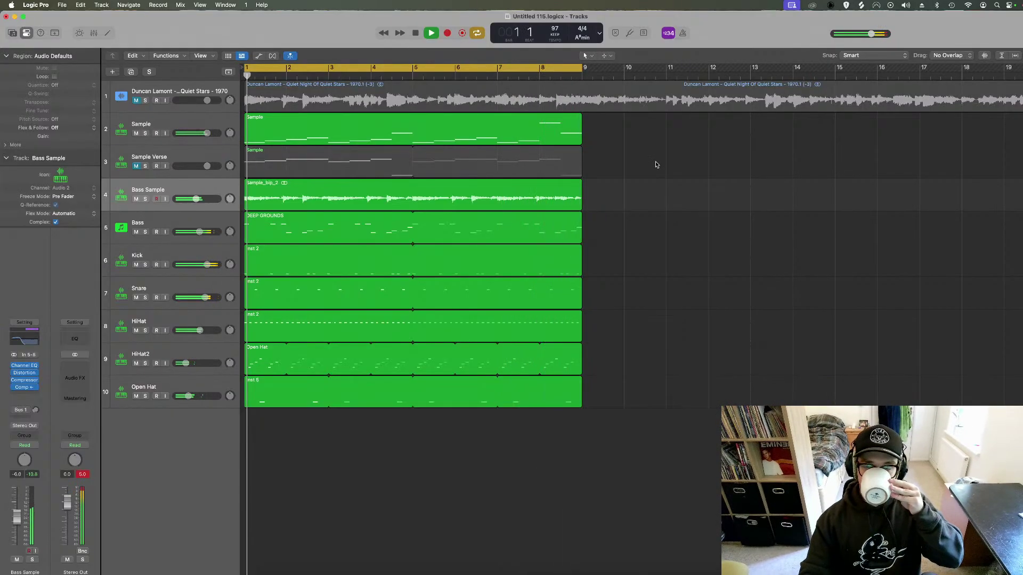
pyautogui.click(496, 573)
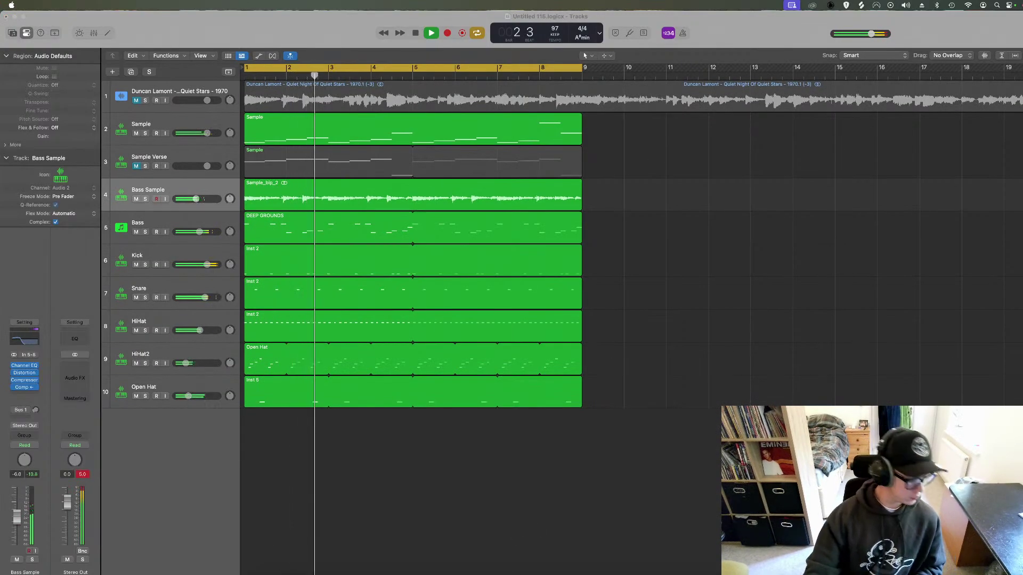
pyautogui.press('super+Tab')
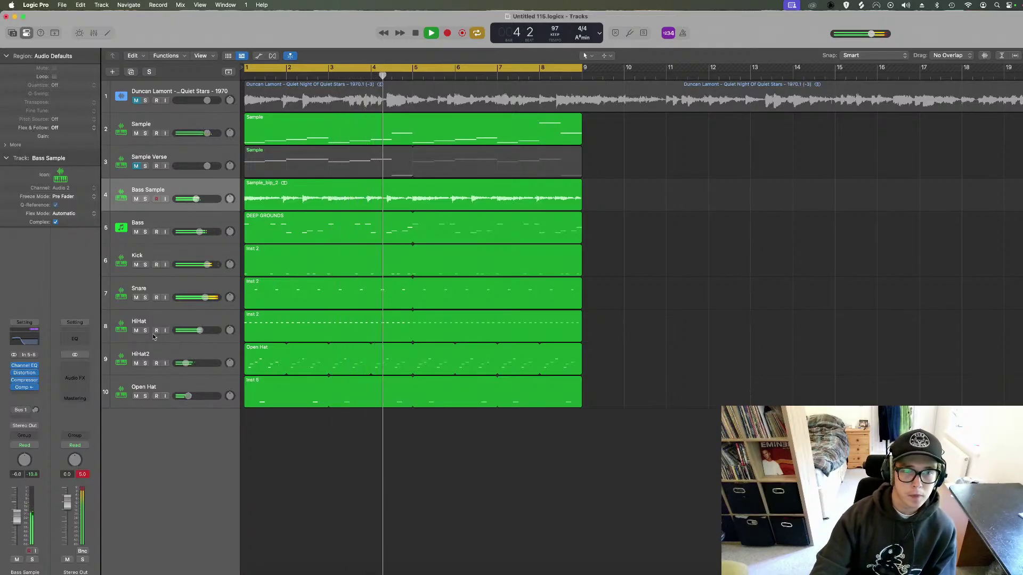
# Mute the Sample track, stop playback and duplicate the Sample Verse track with its sampler and effects.
pyautogui.click(136, 133)
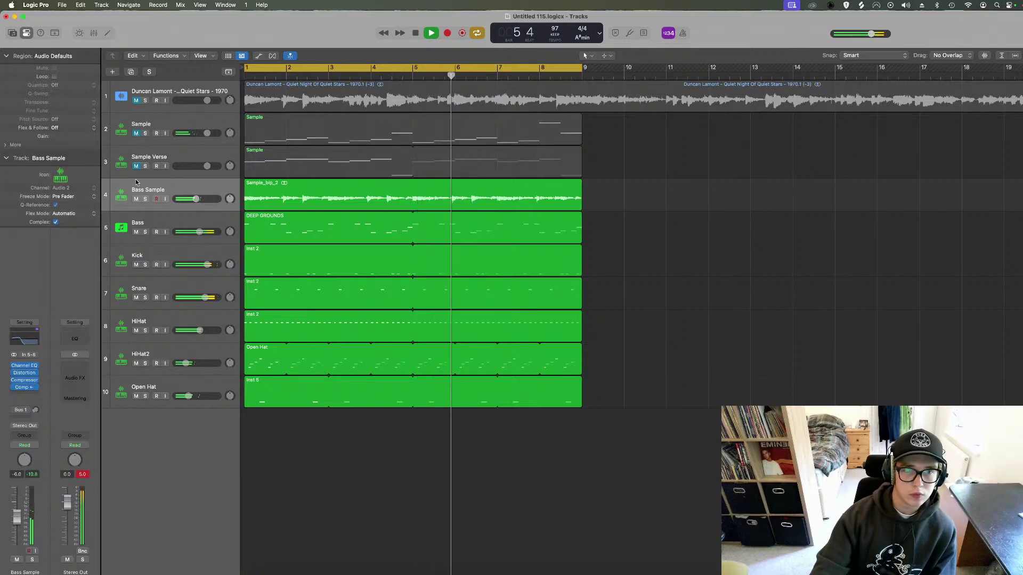
pyautogui.click(135, 199)
pyautogui.click(136, 199)
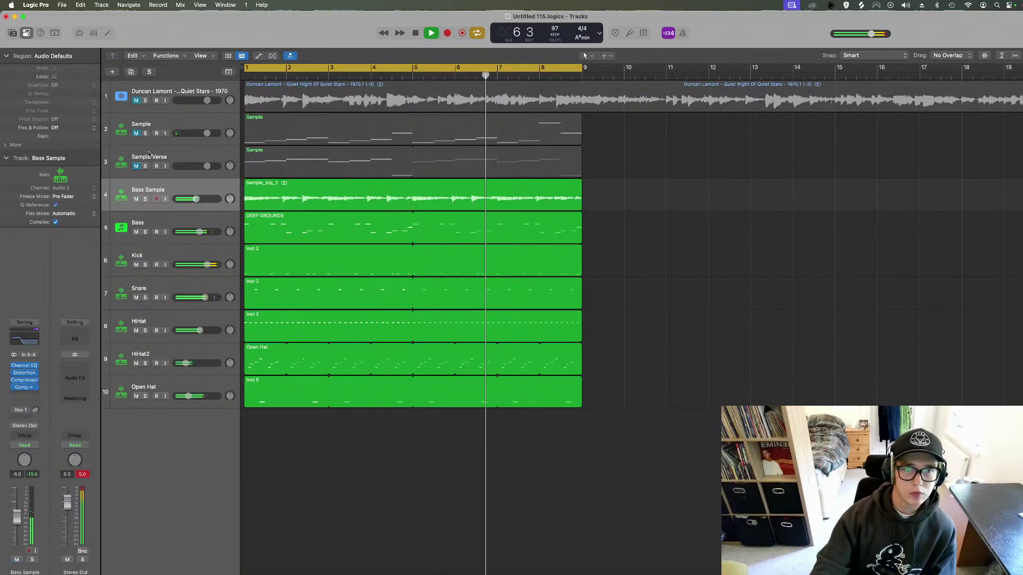
pyautogui.click(149, 153)
pyautogui.press('space')
pyautogui.press('super+d')
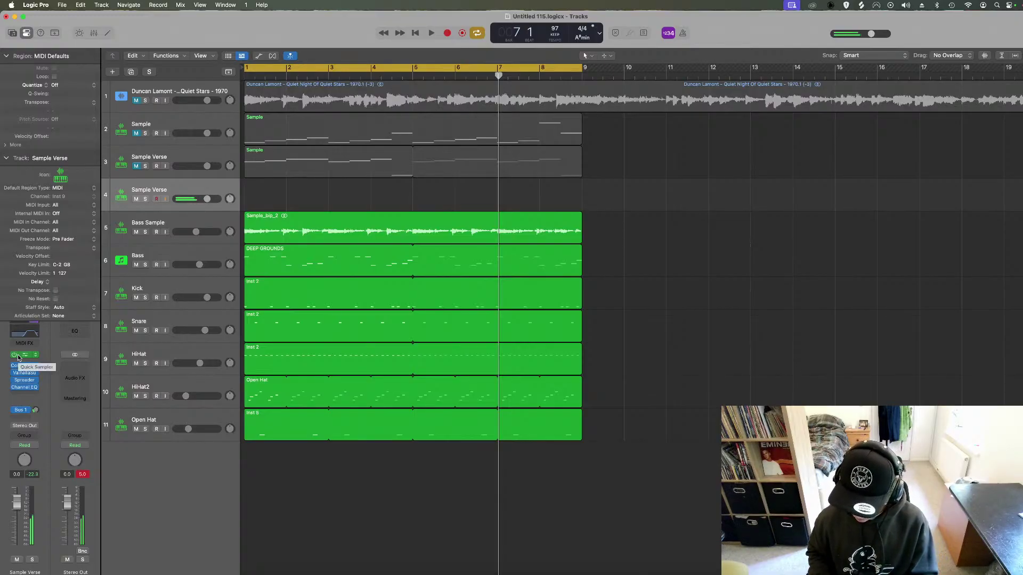
# Record a four-bar chop pattern from bar 1 on the duplicated Sample Verse track and extend each note to the next one.
pyautogui.press('space')
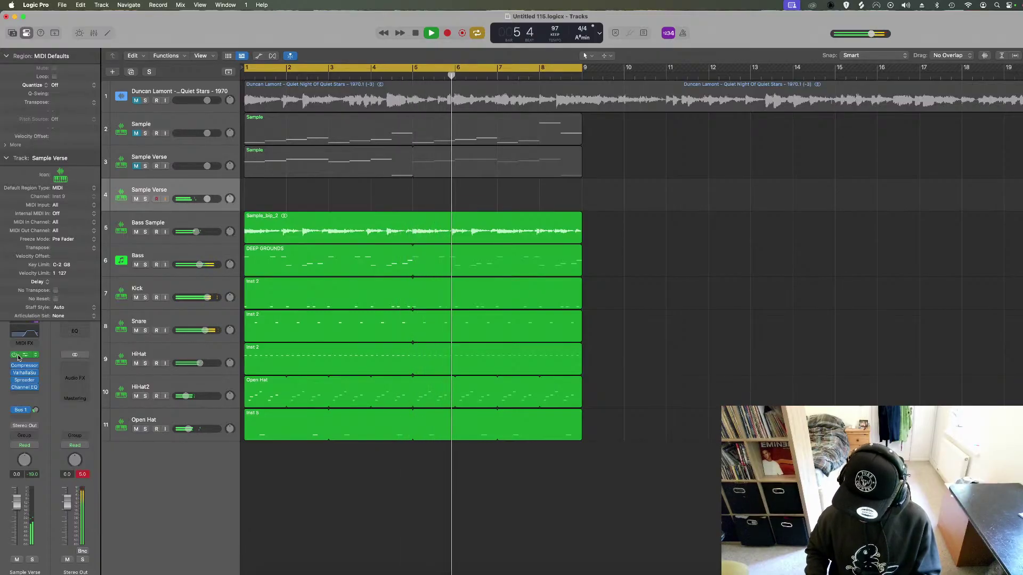
pyautogui.press('r')
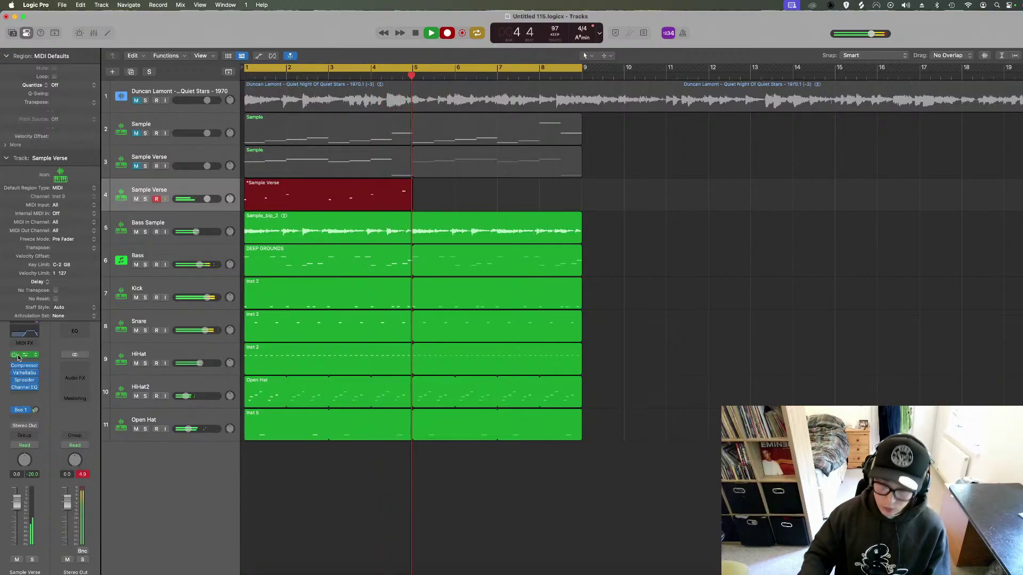
pyautogui.press('space')
pyautogui.doubleClick(290, 193)
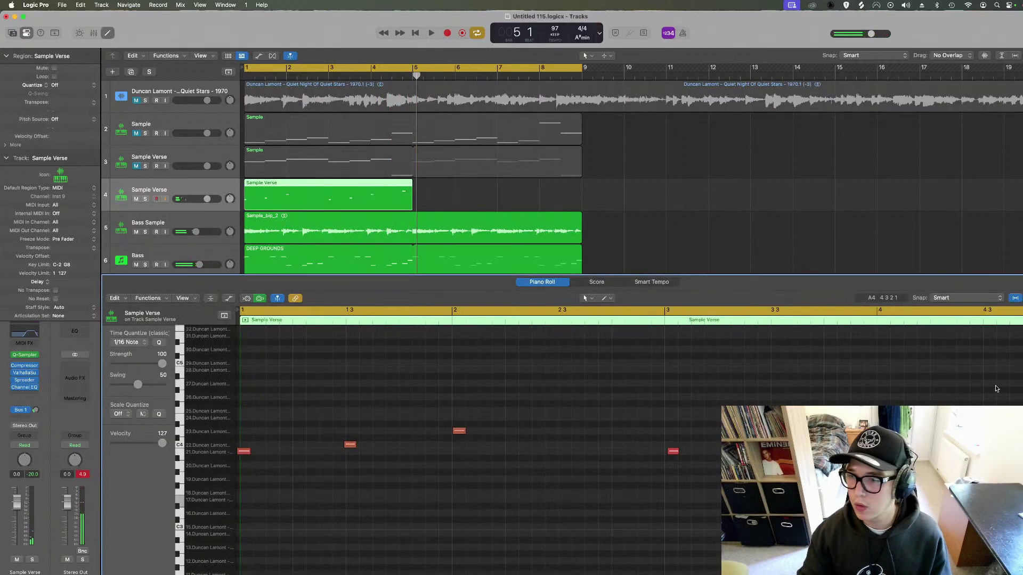
pyautogui.press('super+a')
pyautogui.hotkey('shift', 'l')
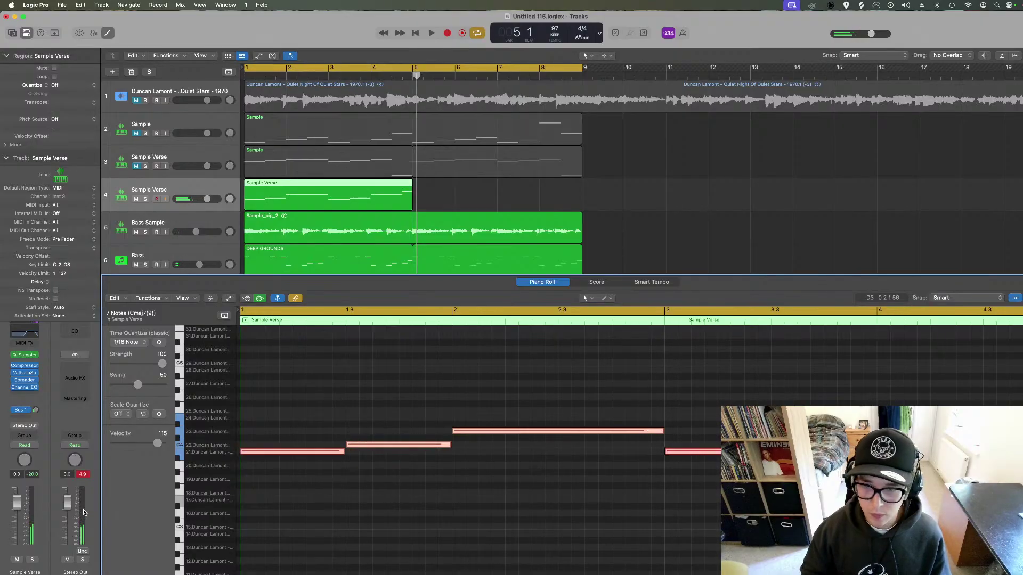
# Loop the new verse region up to bar 9 and rename its track Sample Verse2.
pyautogui.moveTo(411, 187); pyautogui.dragTo(582, 191)
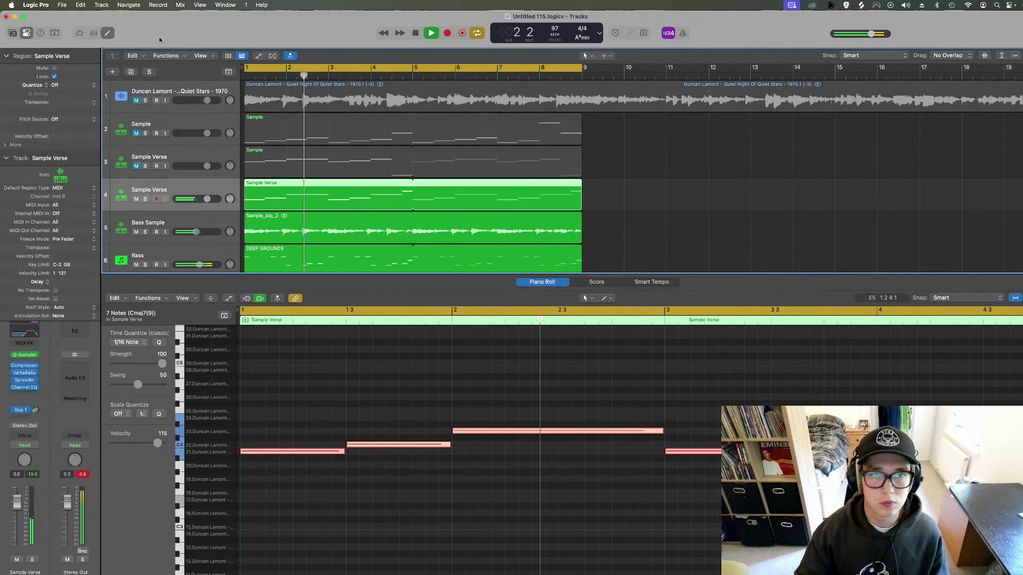
pyautogui.press('e')
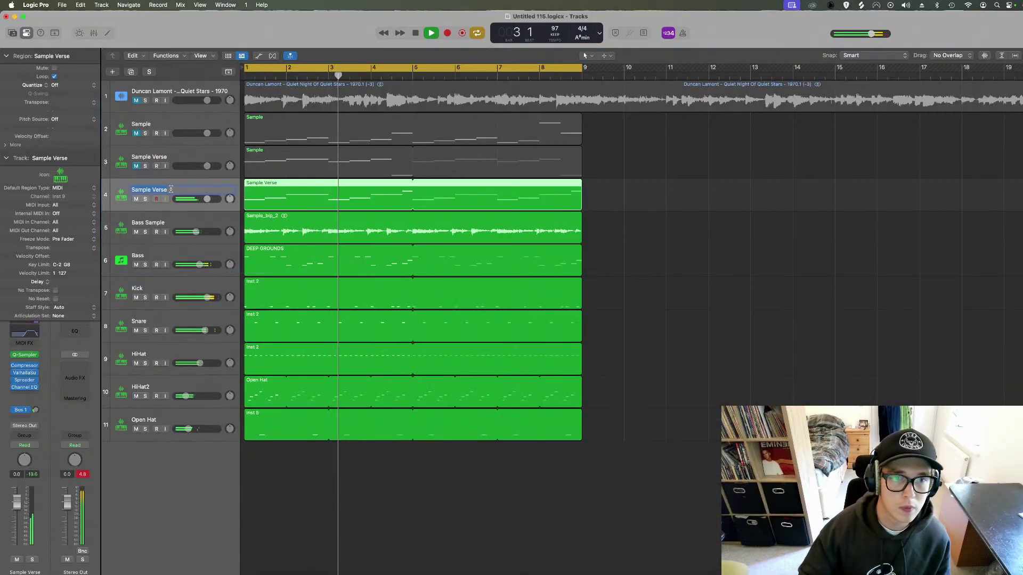
pyautogui.write('2')
pyautogui.press('Return')
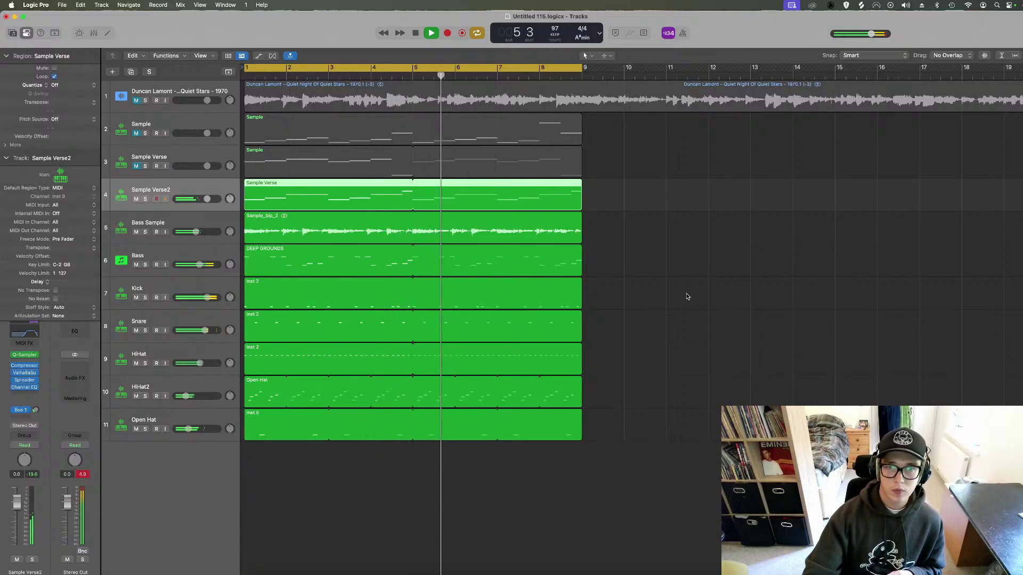
# Mute Sample Verse2, audition Sample Verse in its place, and swap Sample Verse for the unmuted Sample track.
pyautogui.click(135, 199)
pyautogui.click(136, 167)
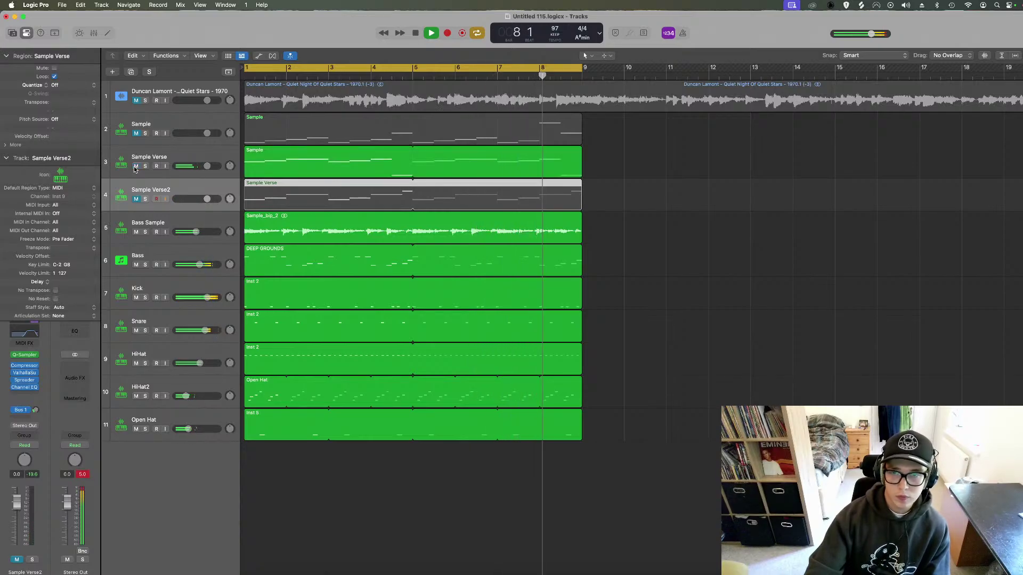
pyautogui.click(136, 168)
pyautogui.click(136, 133)
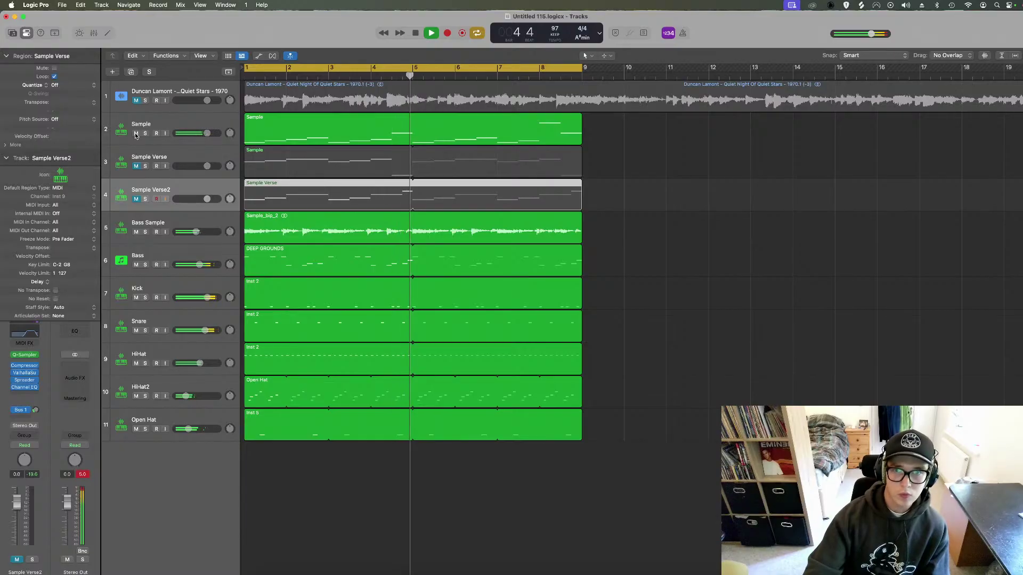
# Select the Sample track and replay the loop from bar 1.
pyautogui.click(148, 133)
pyautogui.click(148, 134)
pyautogui.click(153, 124)
pyautogui.press('Return')
pyautogui.press('space')
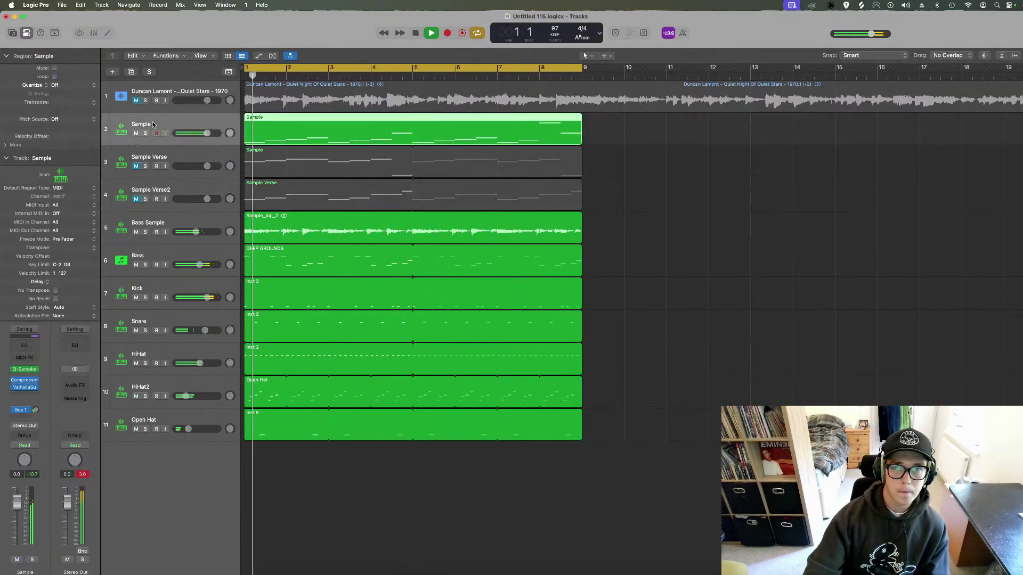
pyautogui.press('space')
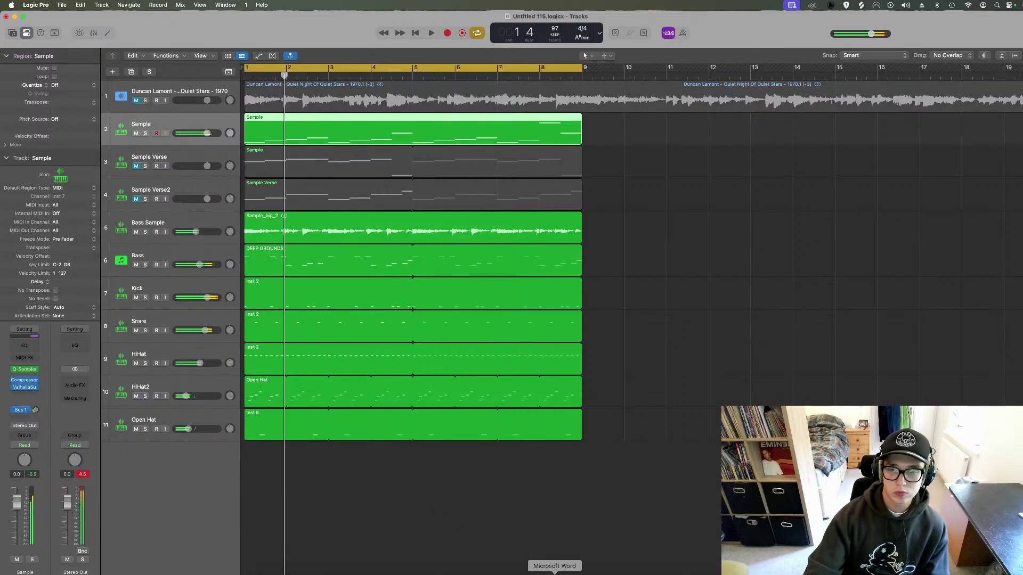
pyautogui.click(525, 573)
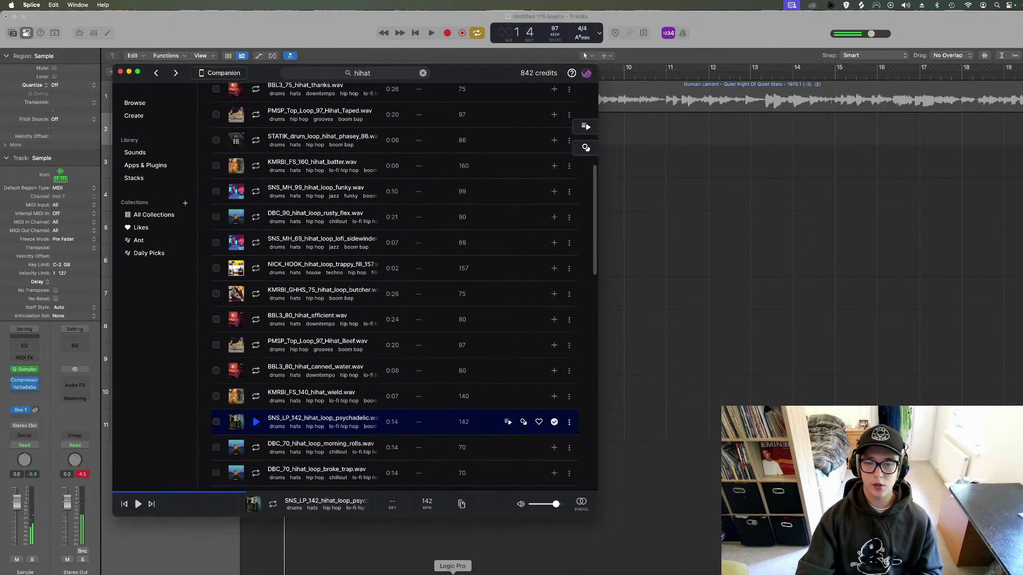
pyautogui.click(510, 573)
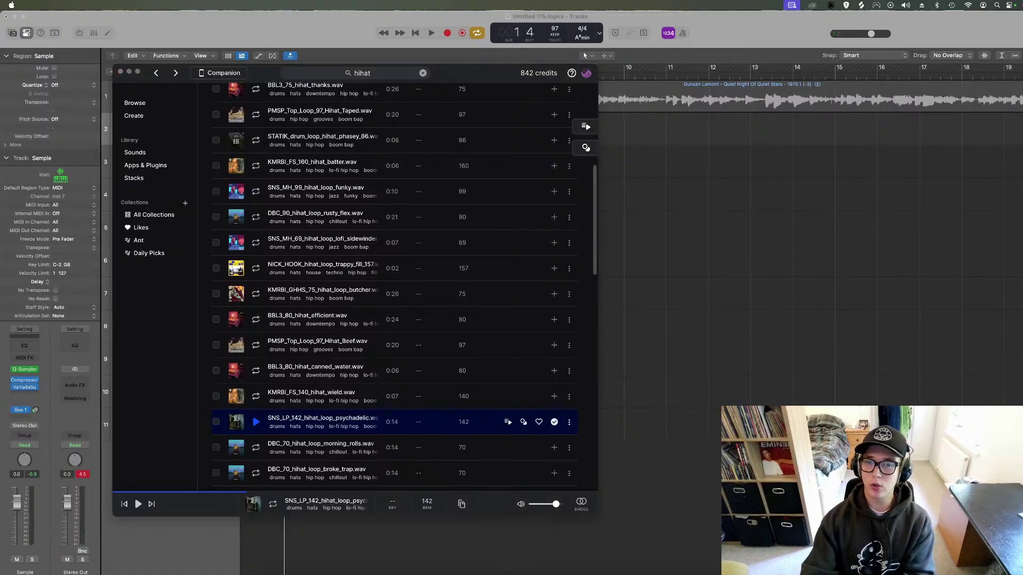
pyautogui.click(661, 320)
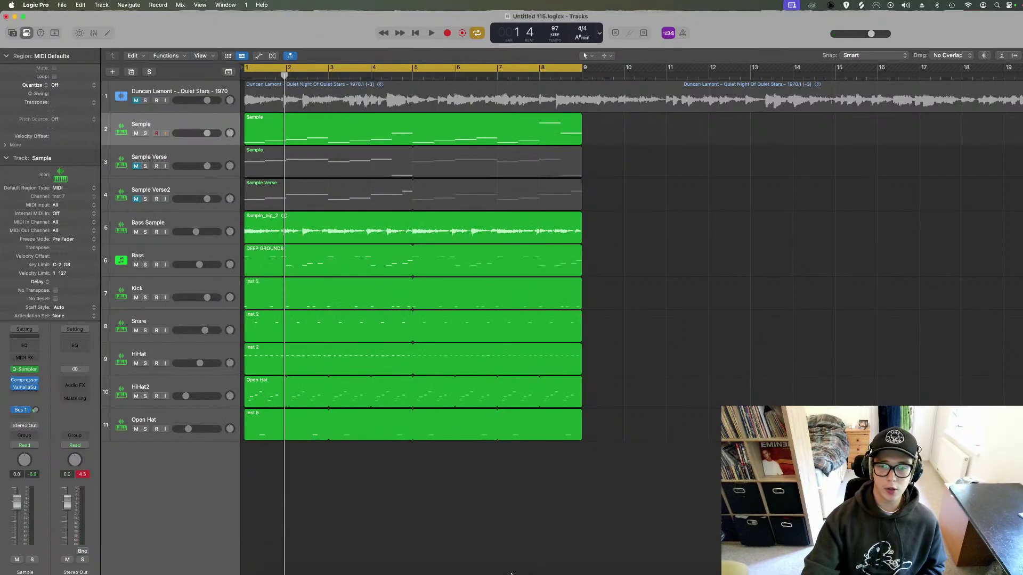
pyautogui.scroll(-1, 428, 509)
pyautogui.scroll(1, 274, 437)
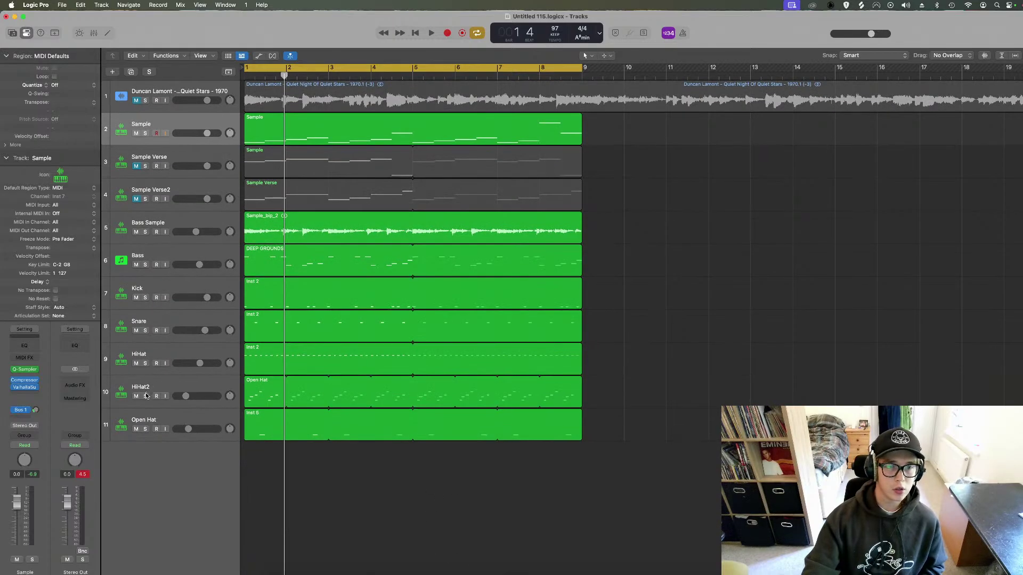
# Solo HiHat2, HiHat, Snare, Kick and Open Hat and play the drums on their own from bar 1.
pyautogui.click(145, 395)
pyautogui.press('space')
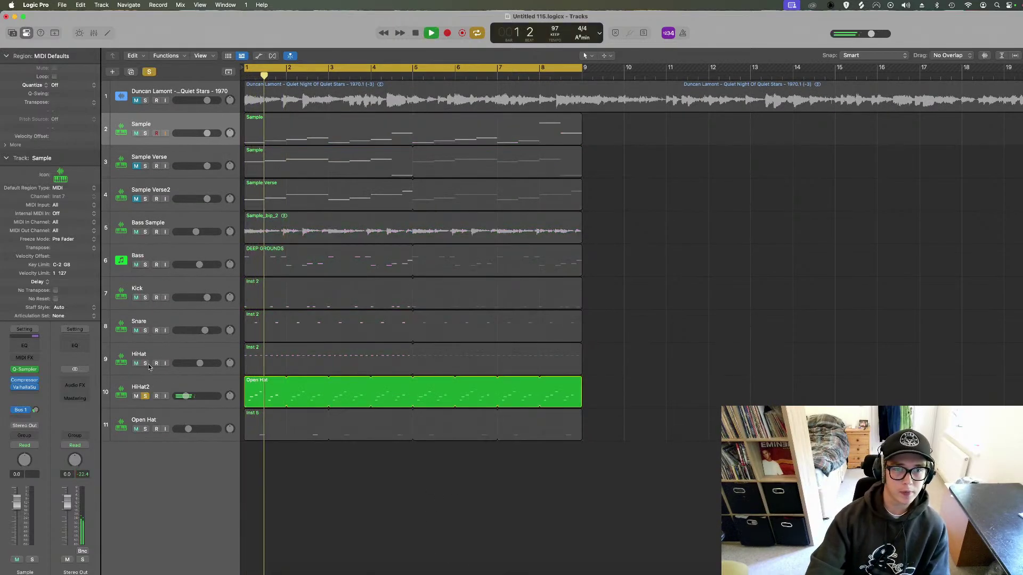
pyautogui.click(146, 363)
pyautogui.moveTo(145, 331); pyautogui.dragTo(145, 297)
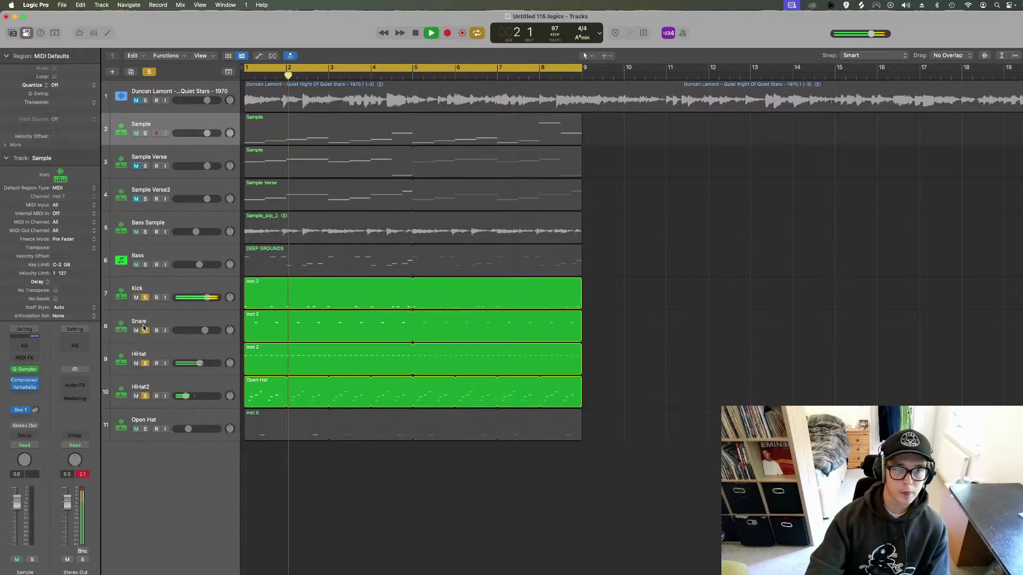
pyautogui.click(145, 428)
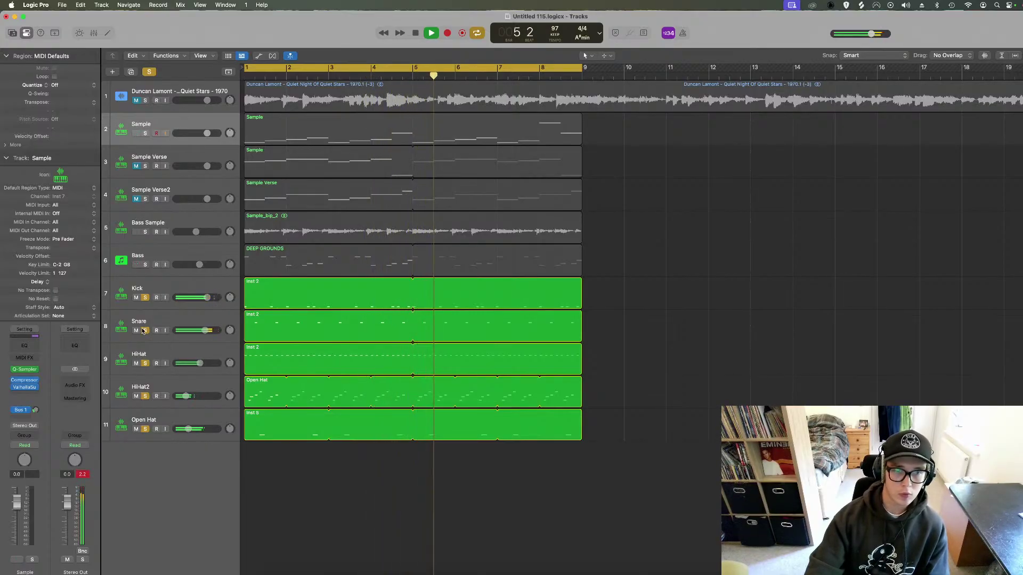
# Unsolo Snare and Kick, then solo Bass Sample and Bass to audition both basses with the three hi-hat tracks.
pyautogui.moveTo(145, 331); pyautogui.dragTo(145, 297)
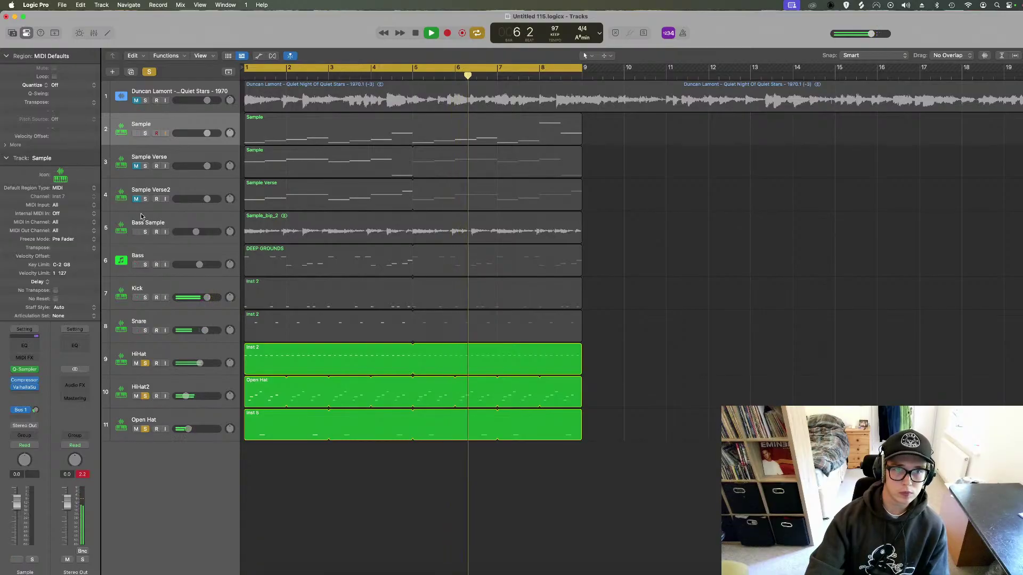
pyautogui.click(145, 232)
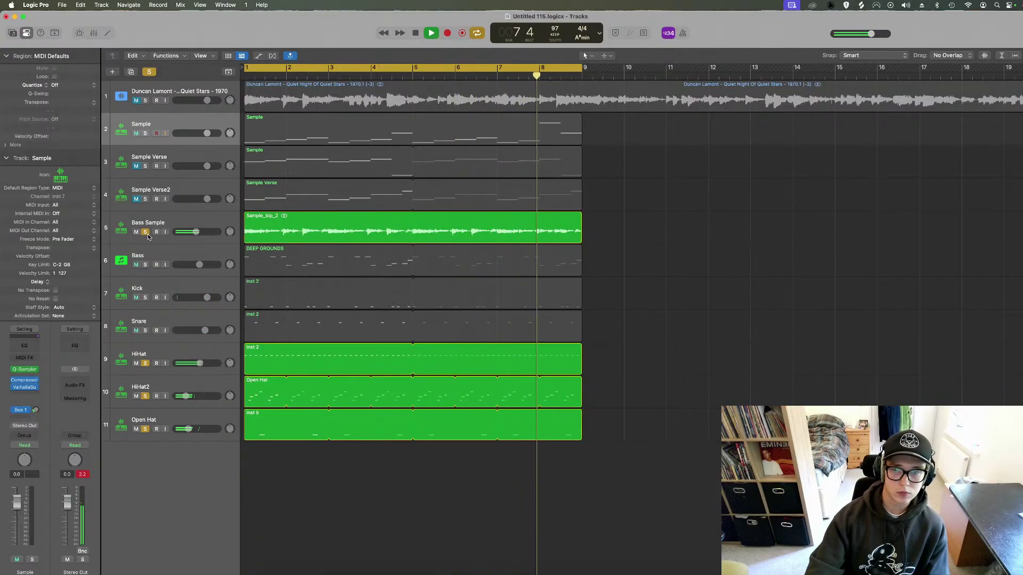
pyautogui.click(145, 430)
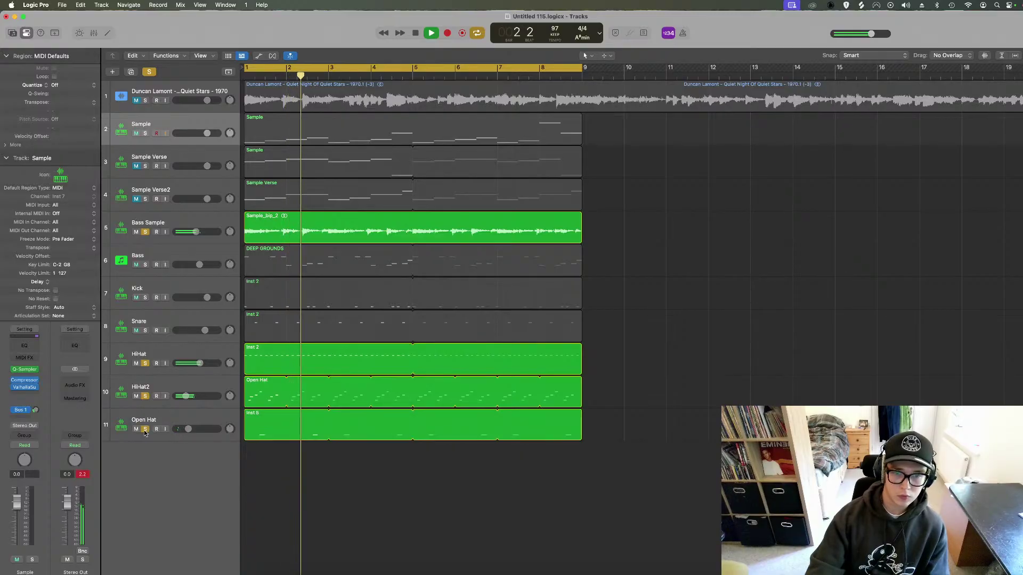
pyautogui.click(145, 429)
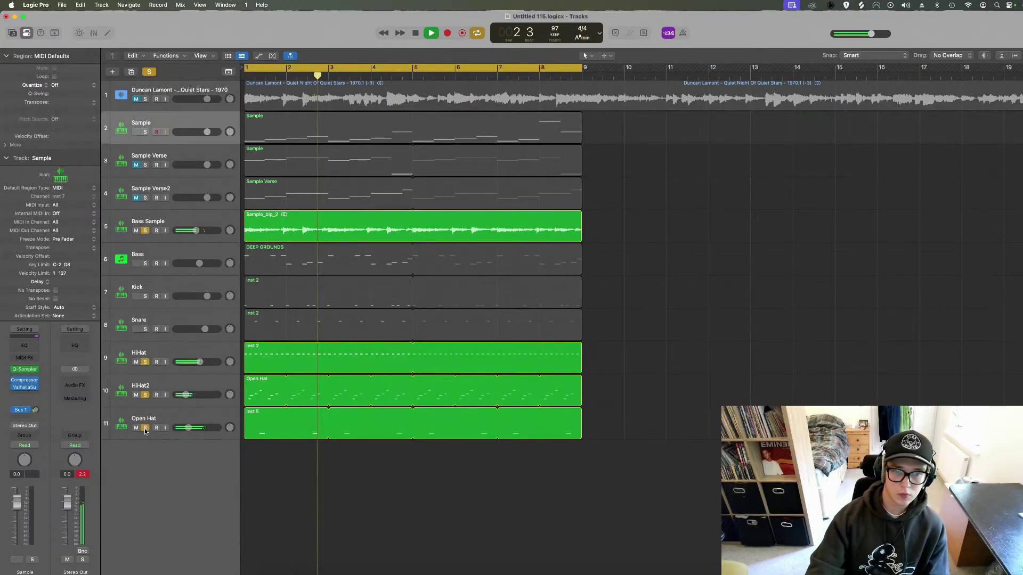
pyautogui.click(144, 265)
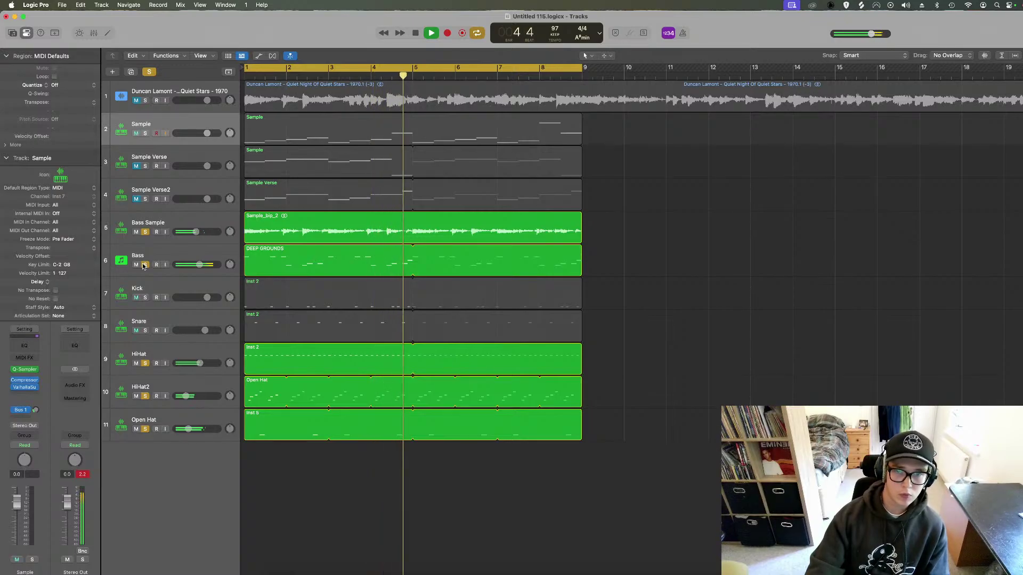
pyautogui.press('space')
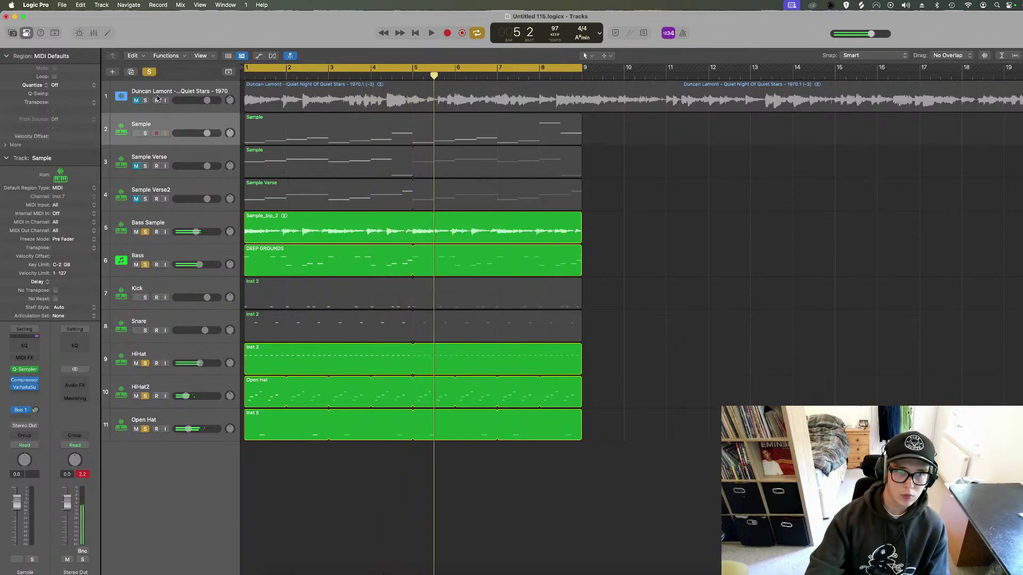
# Clear all solos to play back the full beat, and select the Bass Sample track.
pyautogui.click(150, 72)
pyautogui.press('space')
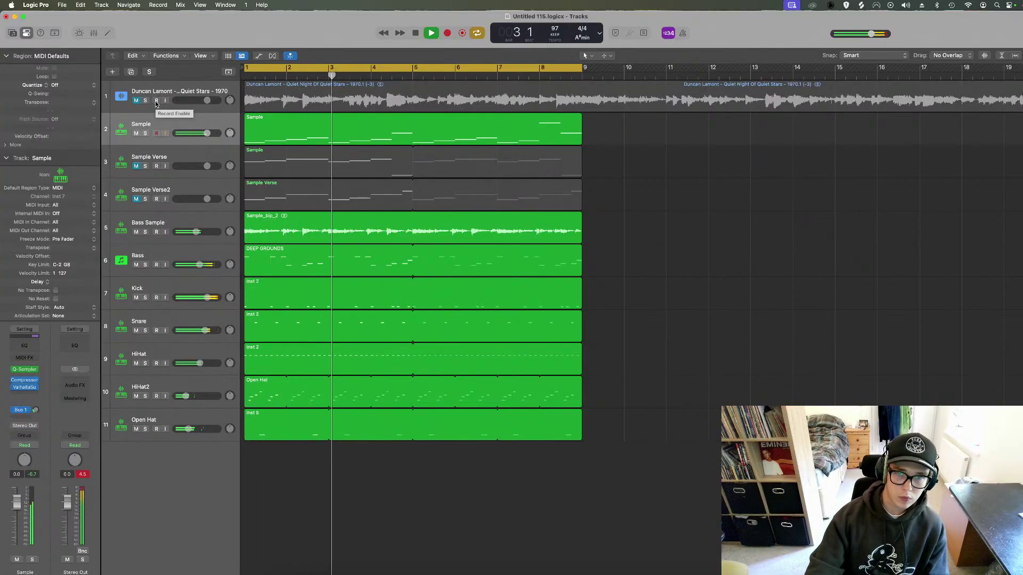
pyautogui.press('space')
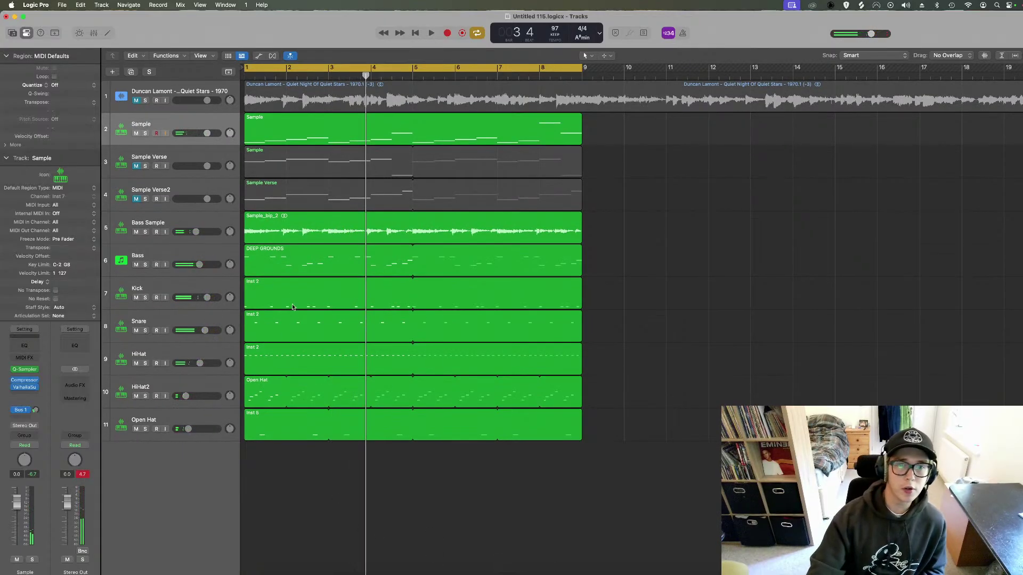
pyautogui.click(178, 221)
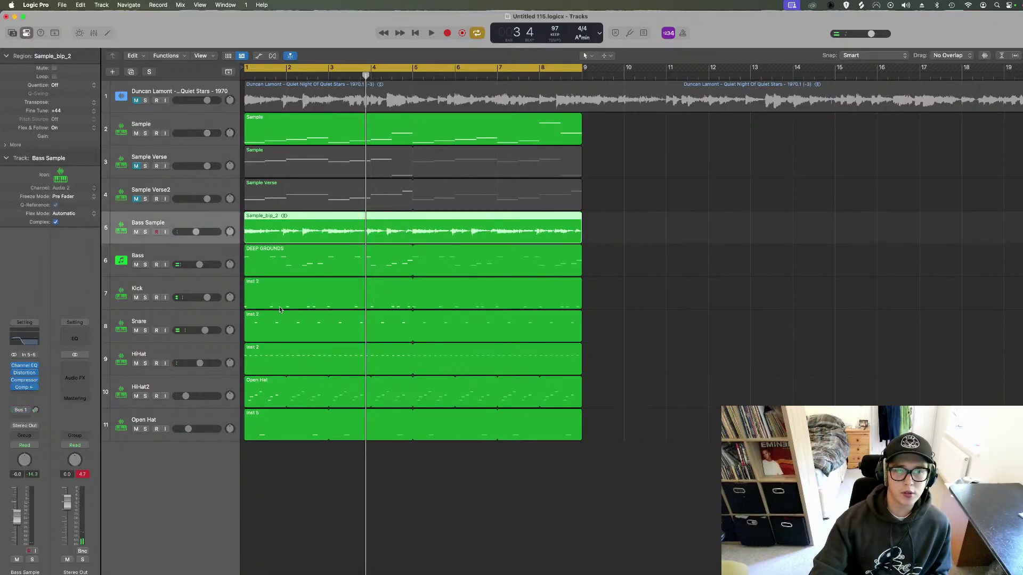